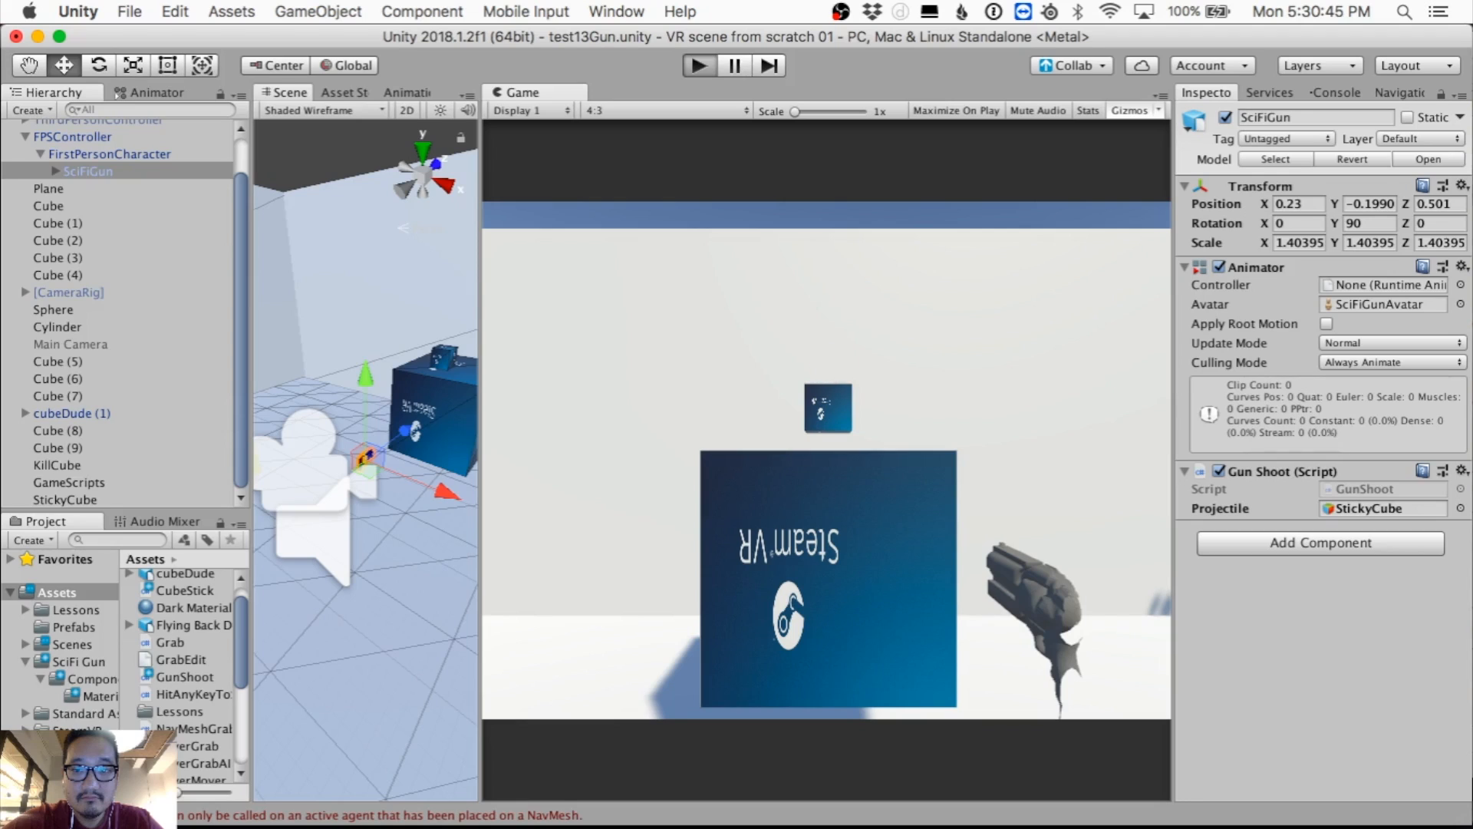
Step: Play-test the gun by firing sticky cubes at the SteamVR cube, the walking character and the yellow blocks, and stop the game
left_click(826, 460)
left_click(826, 460)
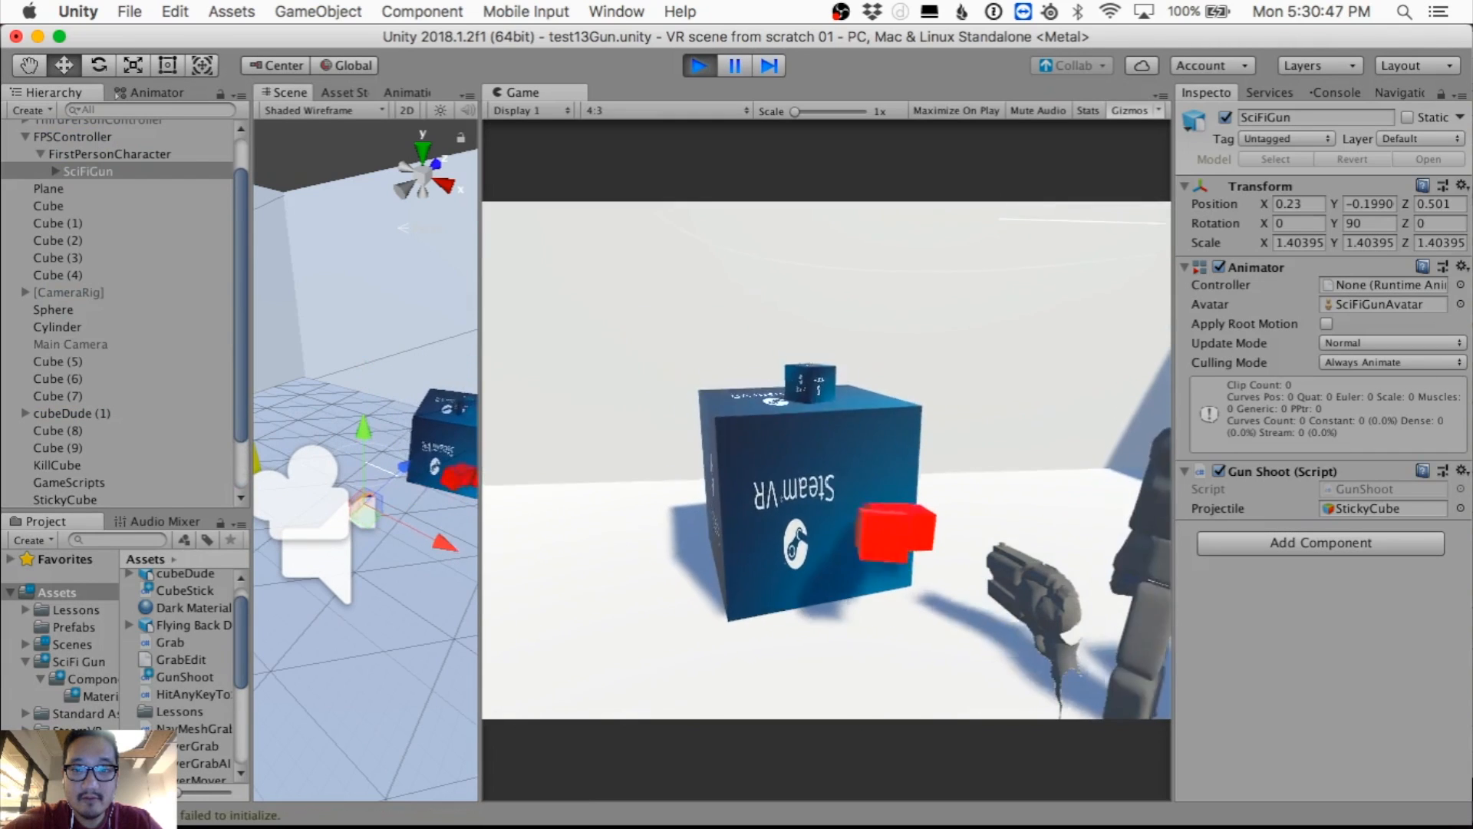
key("s")
left_click(826, 460)
left_click(827, 461)
left_click(827, 460)
left_click(826, 460)
key("s")
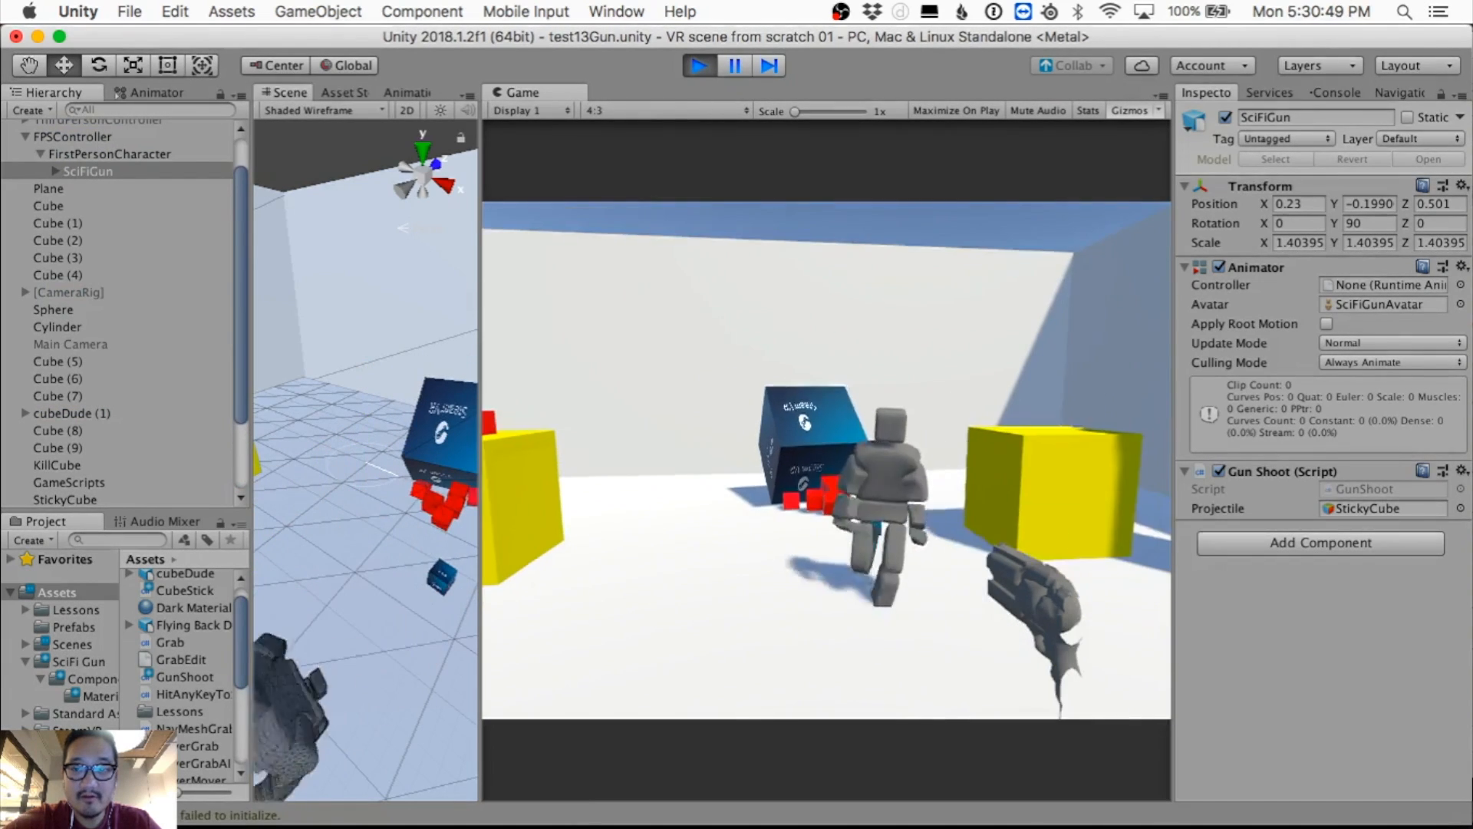
left_click(826, 460)
left_click(826, 460)
left_click(827, 461)
left_click(827, 460)
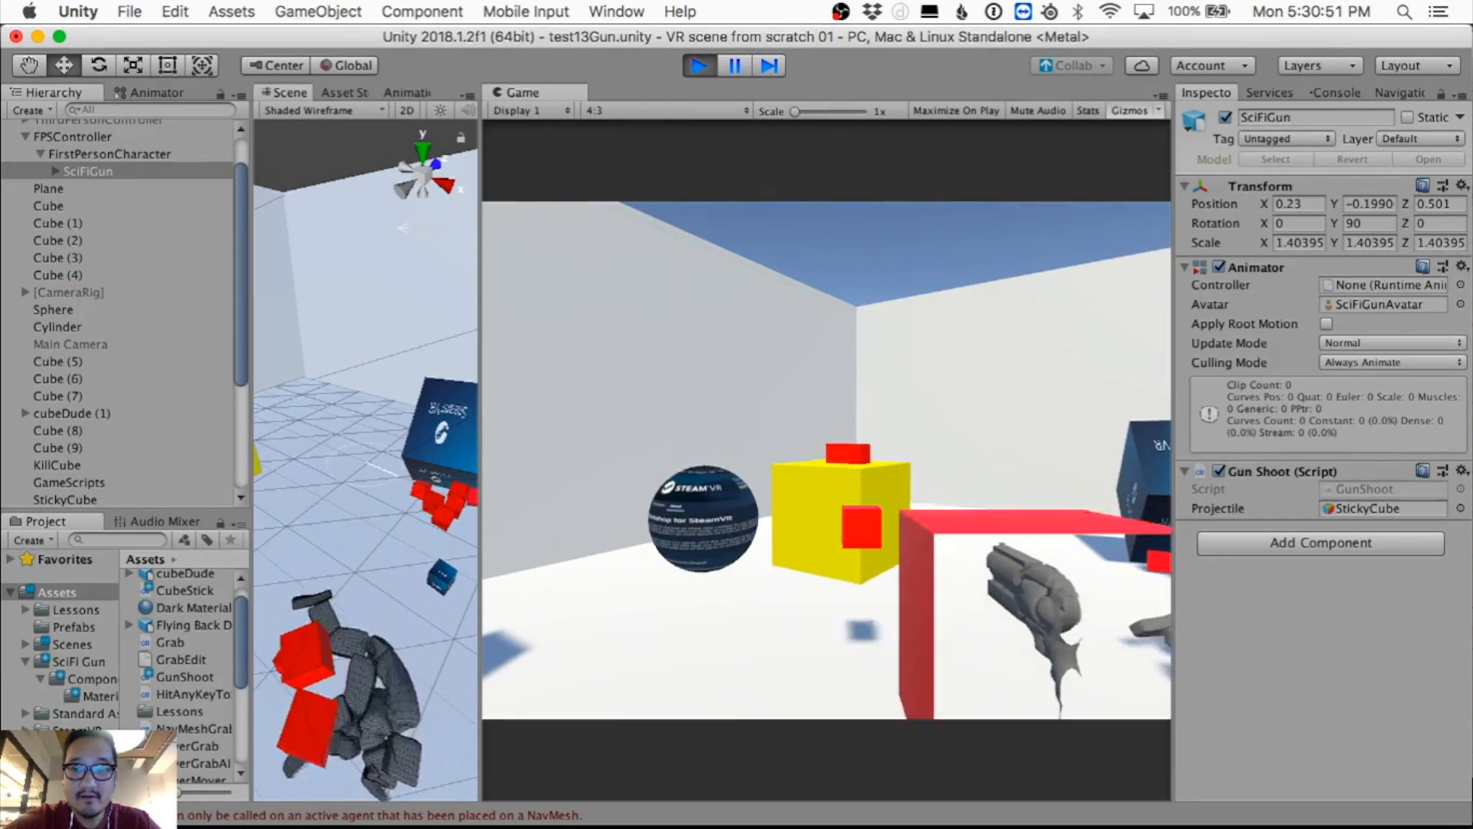
key("w")
left_click(826, 461)
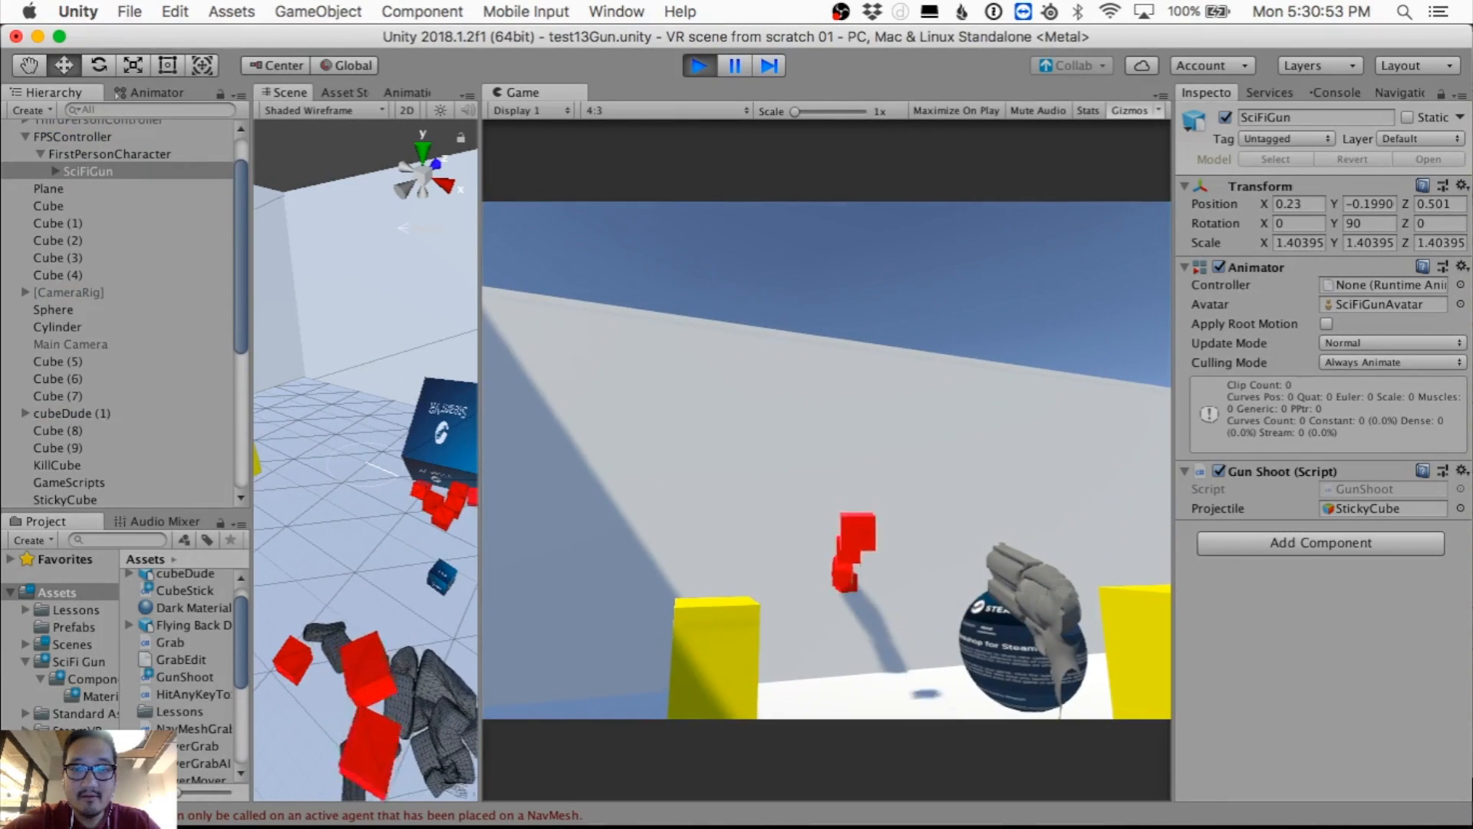
key("w")
left_click(826, 461)
left_click(827, 461)
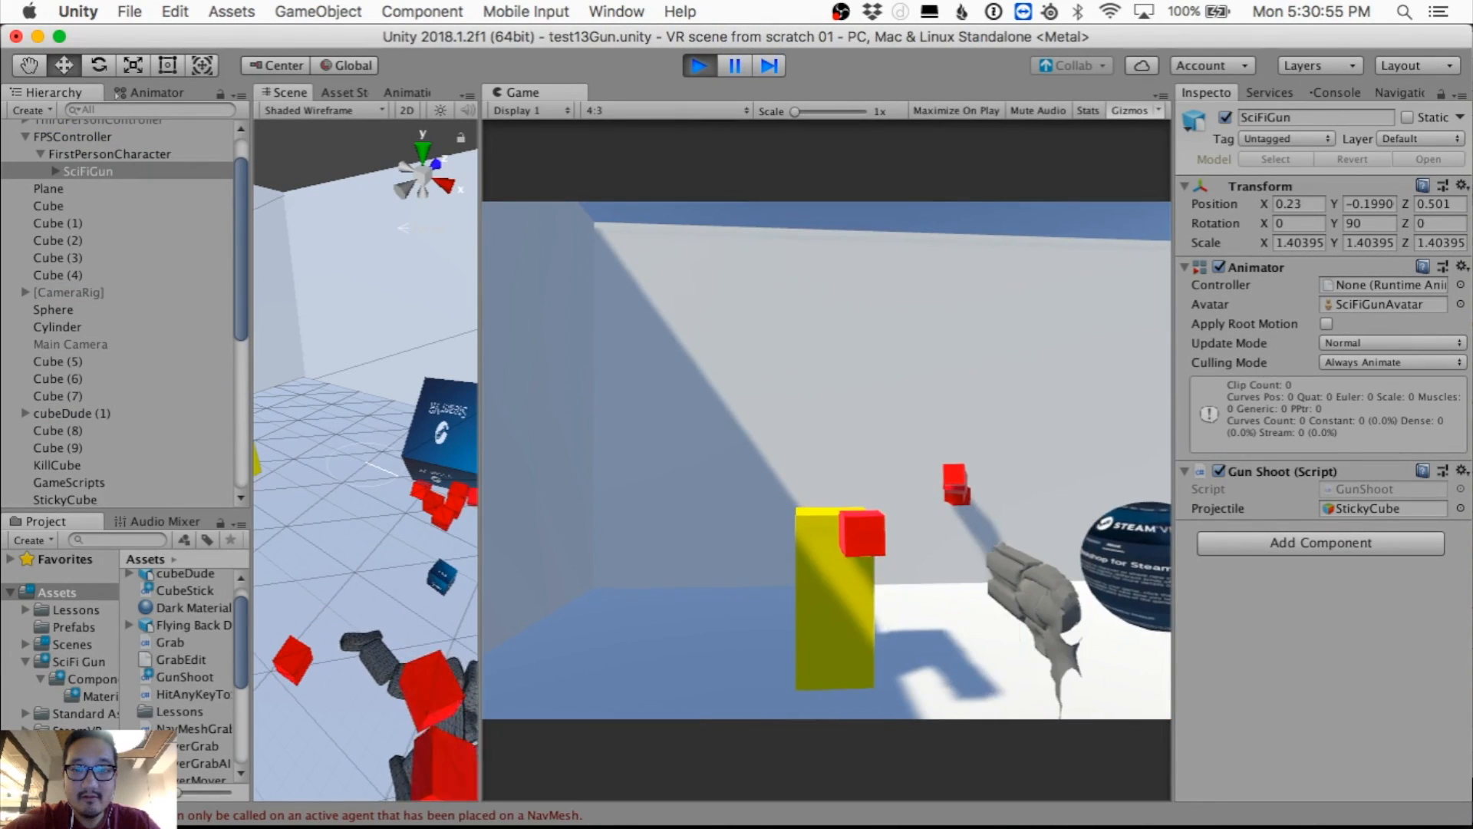
left_click(827, 461)
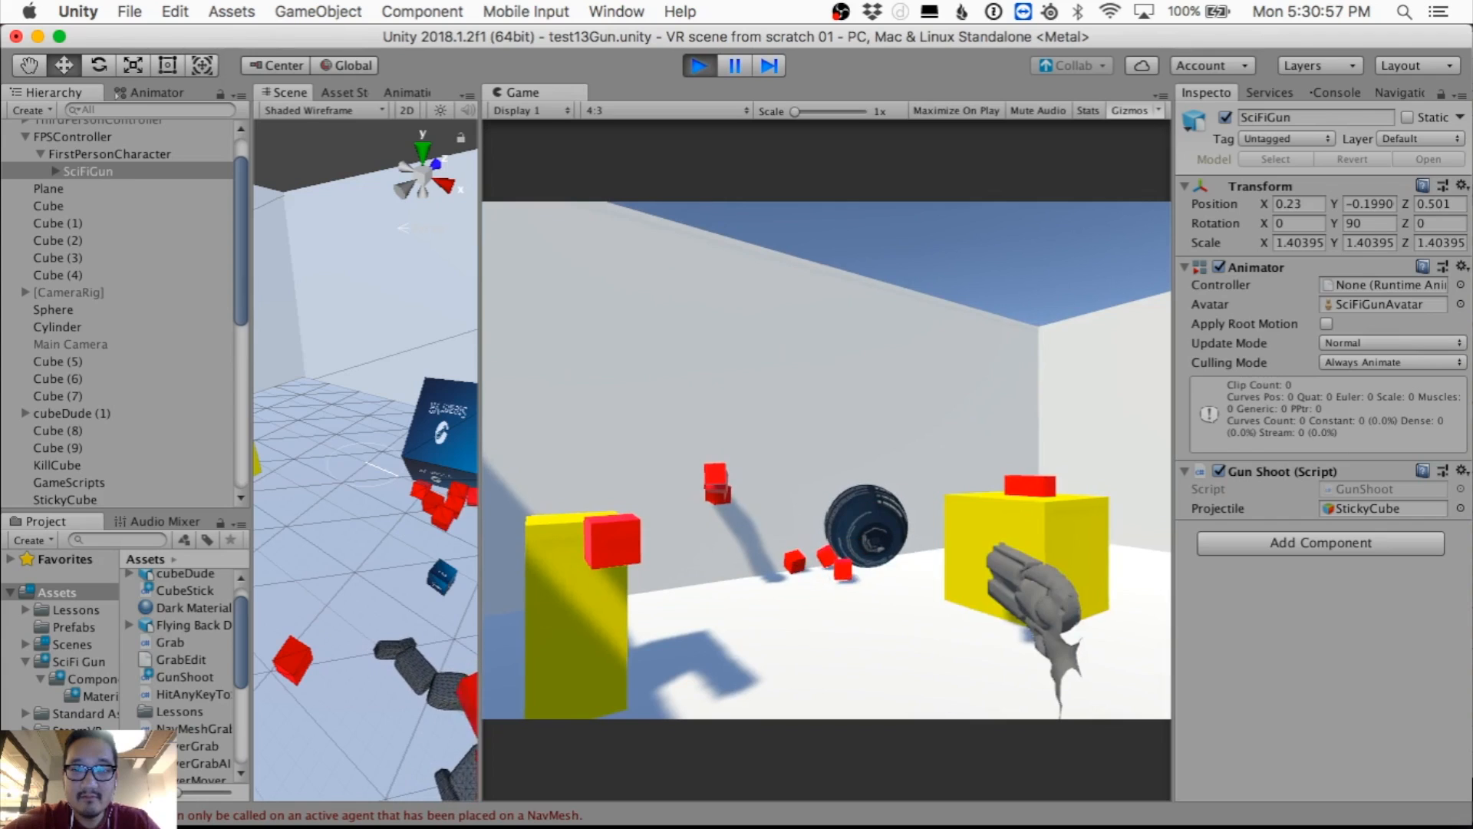
left_click(699, 65)
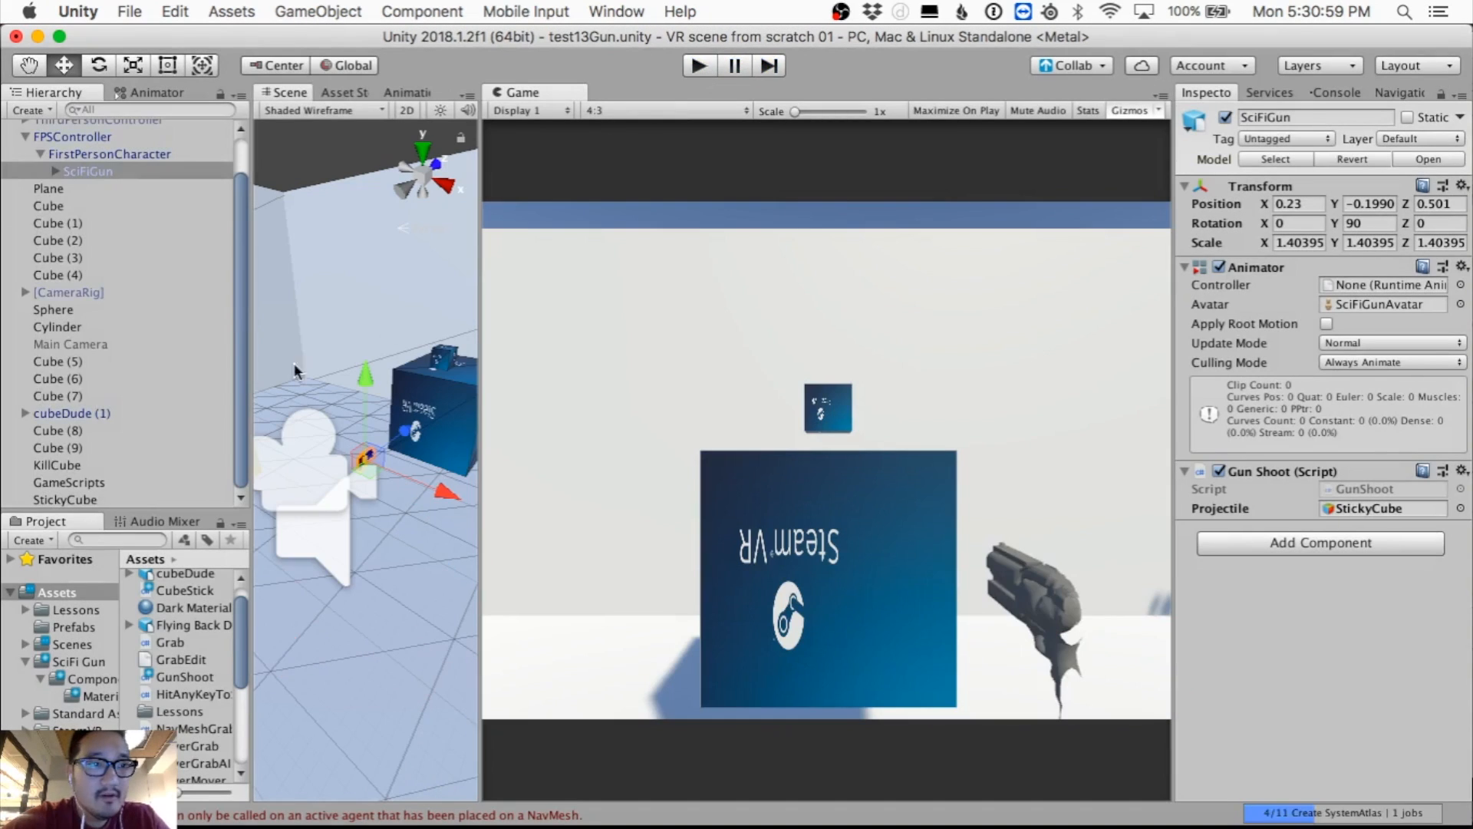
Step: Save the test13Gun scene and the project
scroll(141, 339, "up", 2)
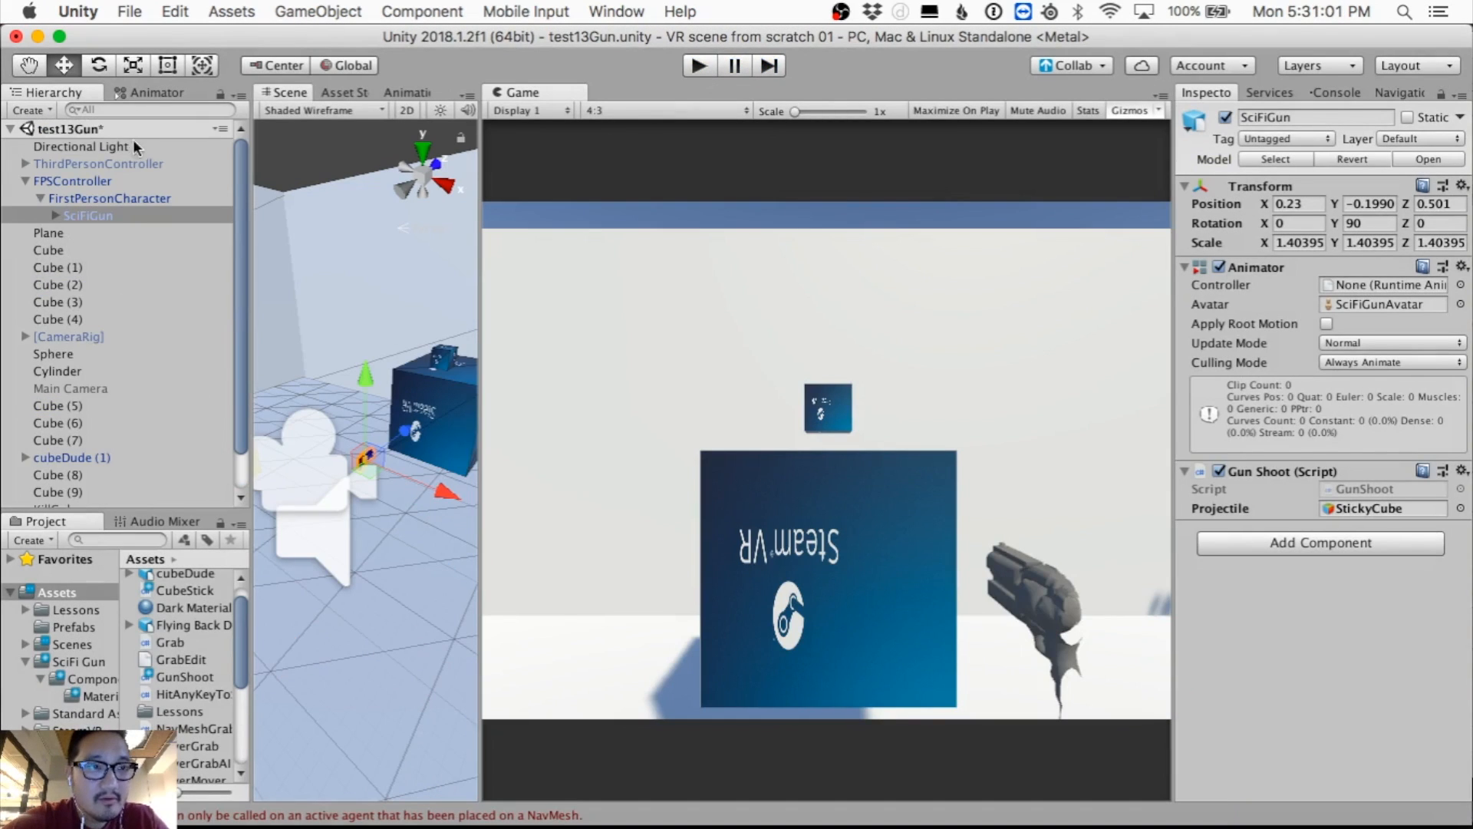
key("super+s")
left_click(83, 131)
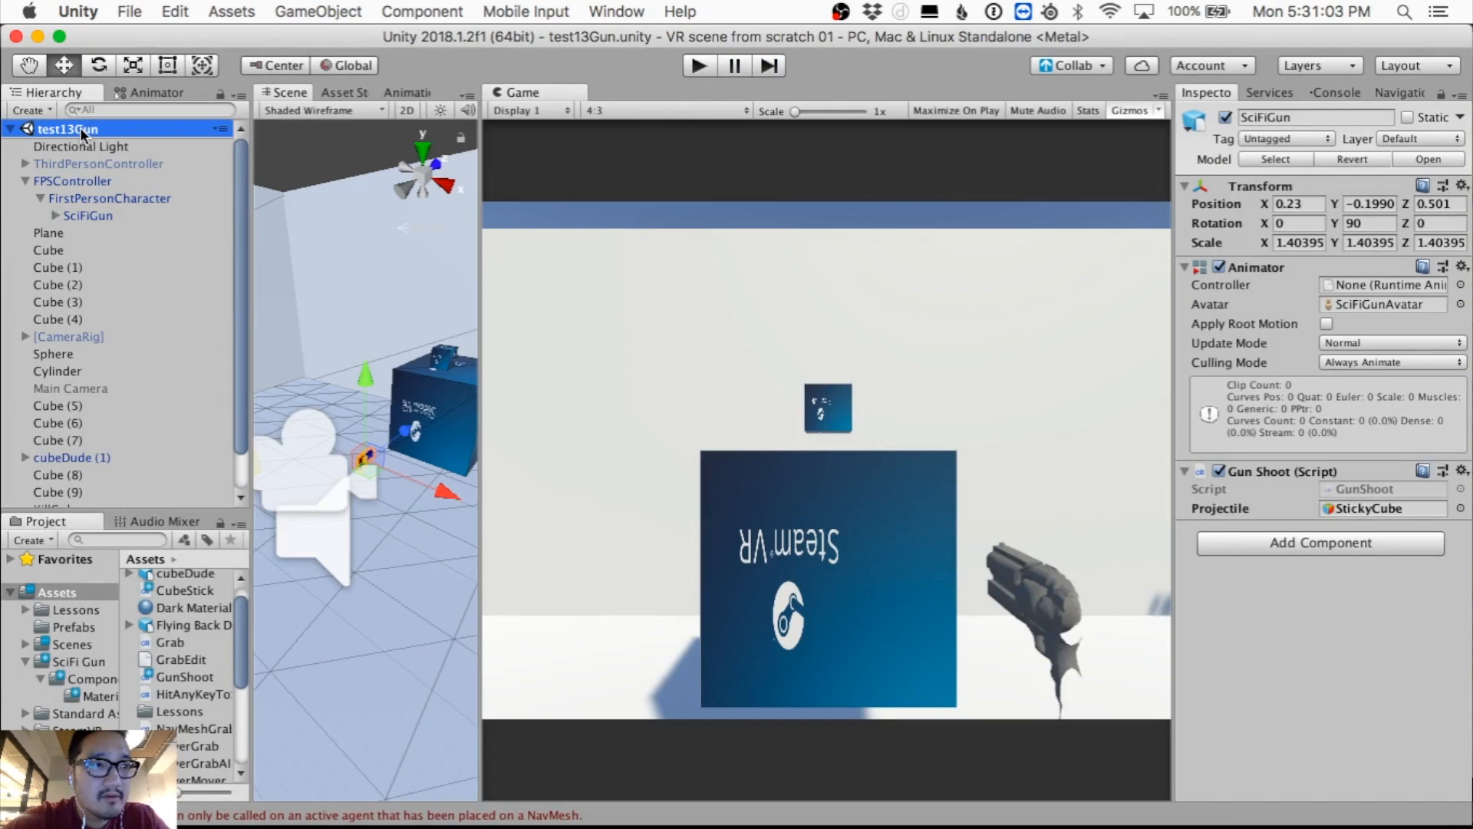
left_click(131, 12)
left_click(171, 186)
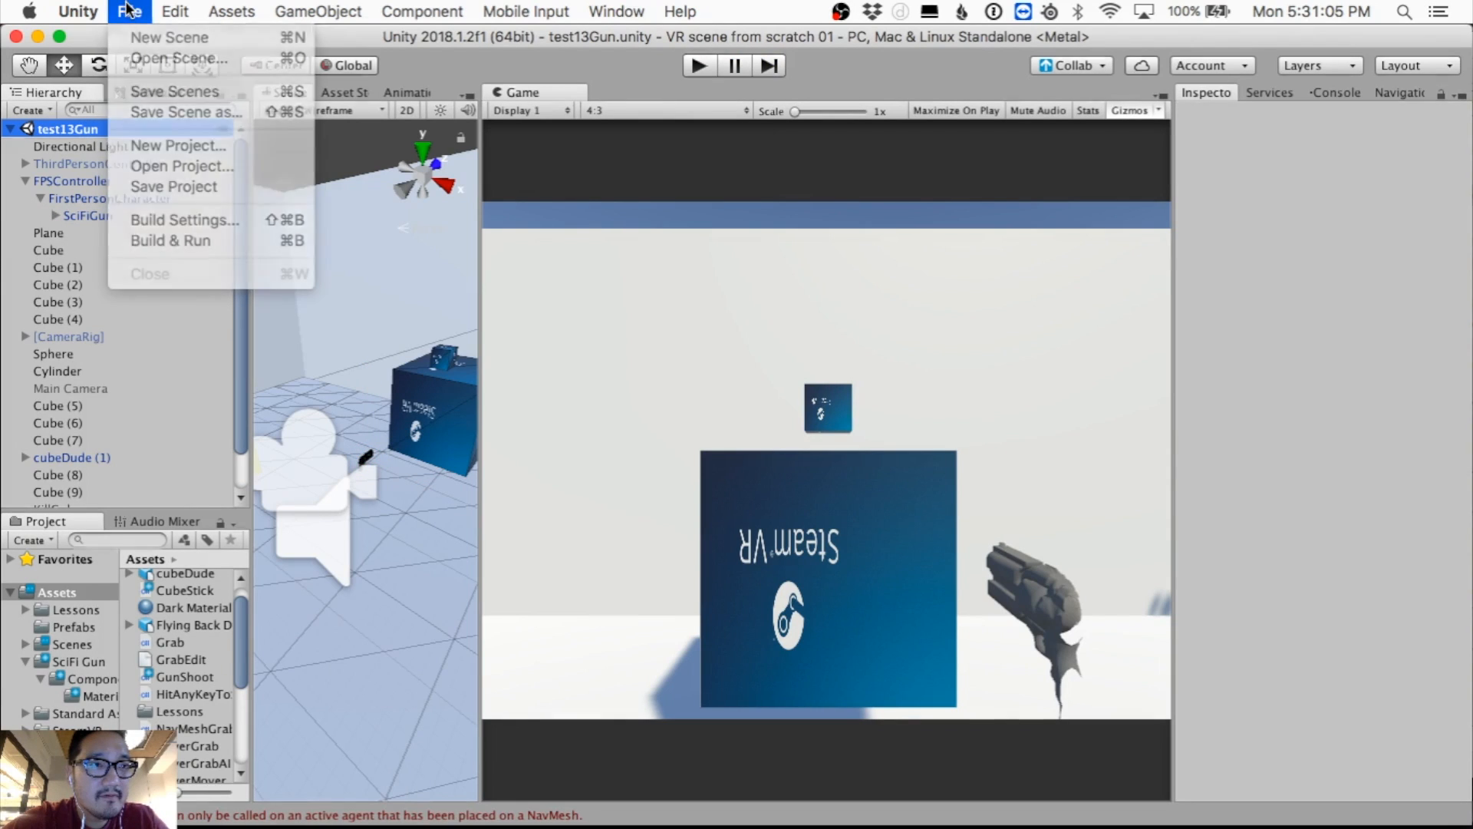
Step: Widen the project browser and show the contents of the Scenes folder
left_click(63, 591)
scroll(182, 641, "down", 4)
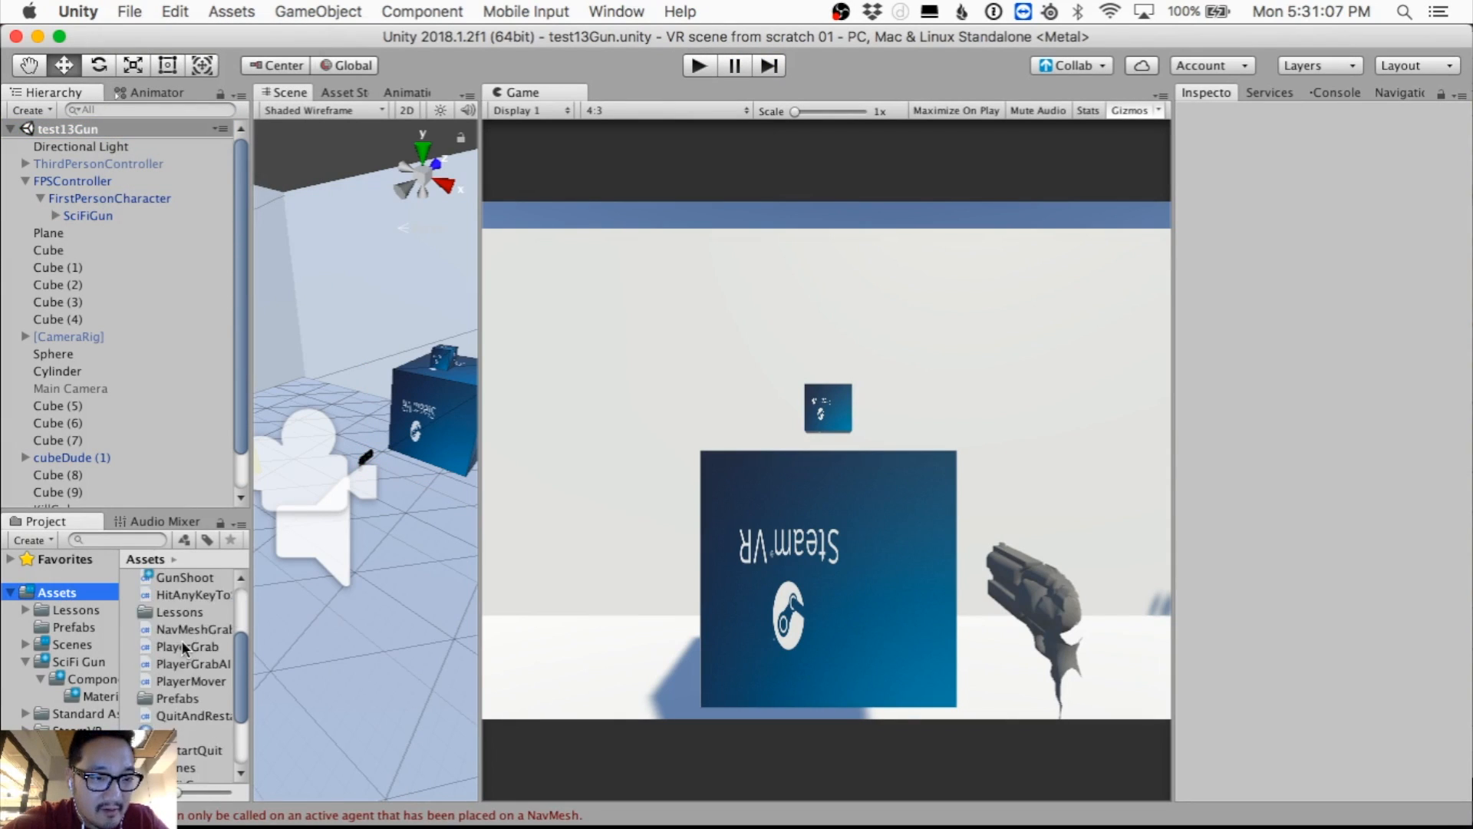
left_click(181, 654)
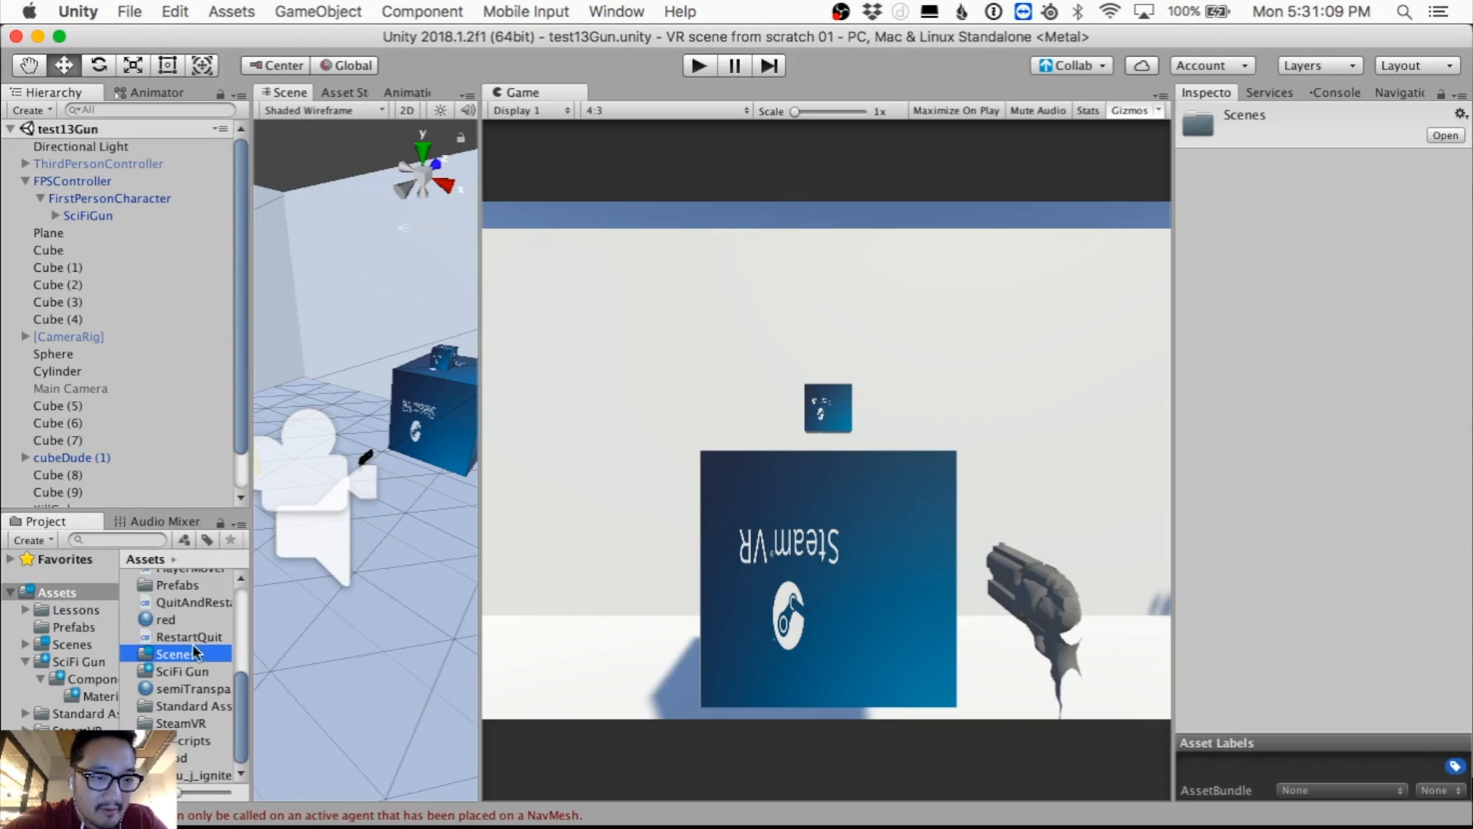
left_click_drag(251, 649, 495, 648)
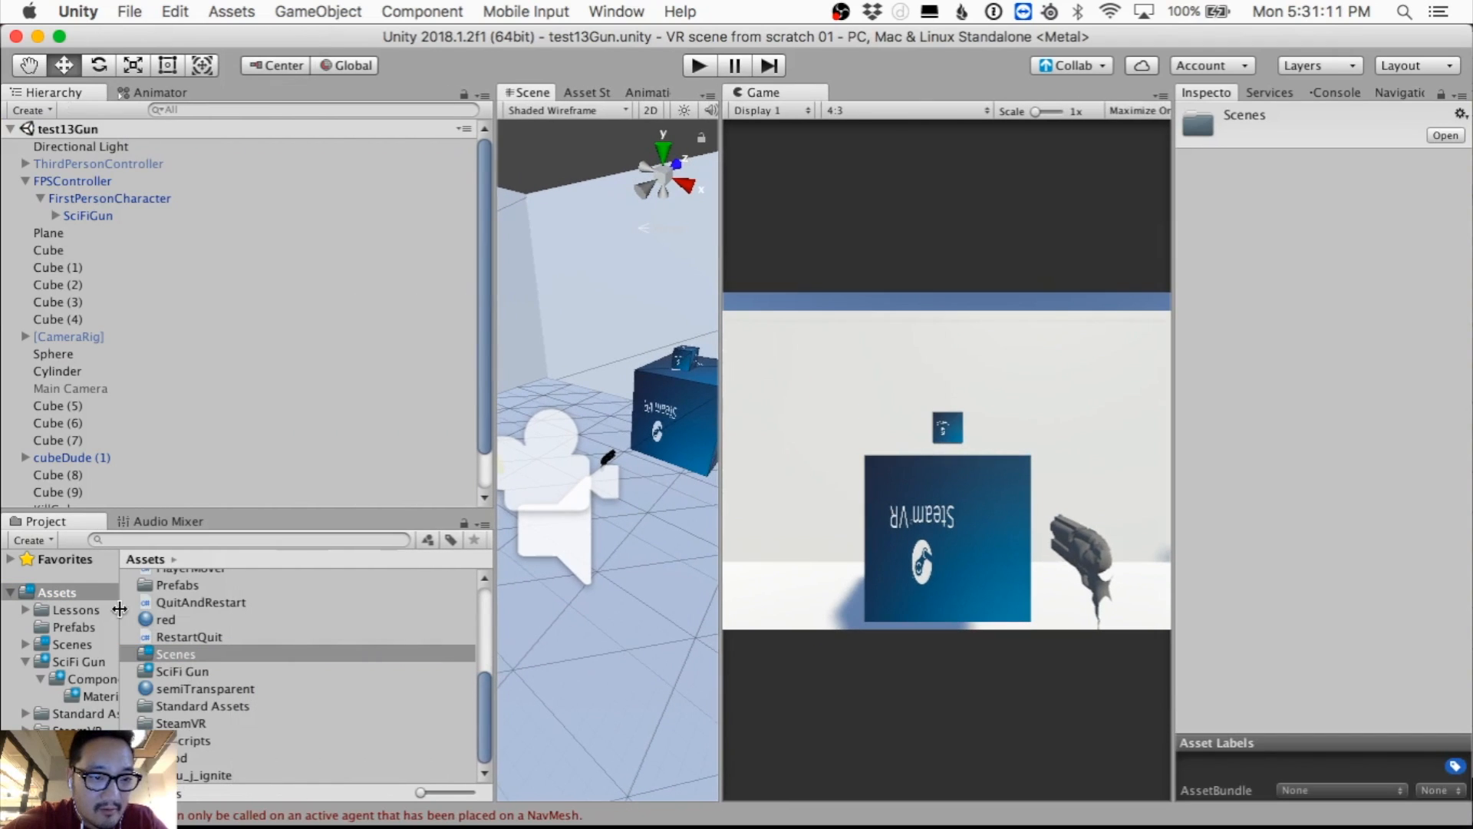
left_click(85, 646)
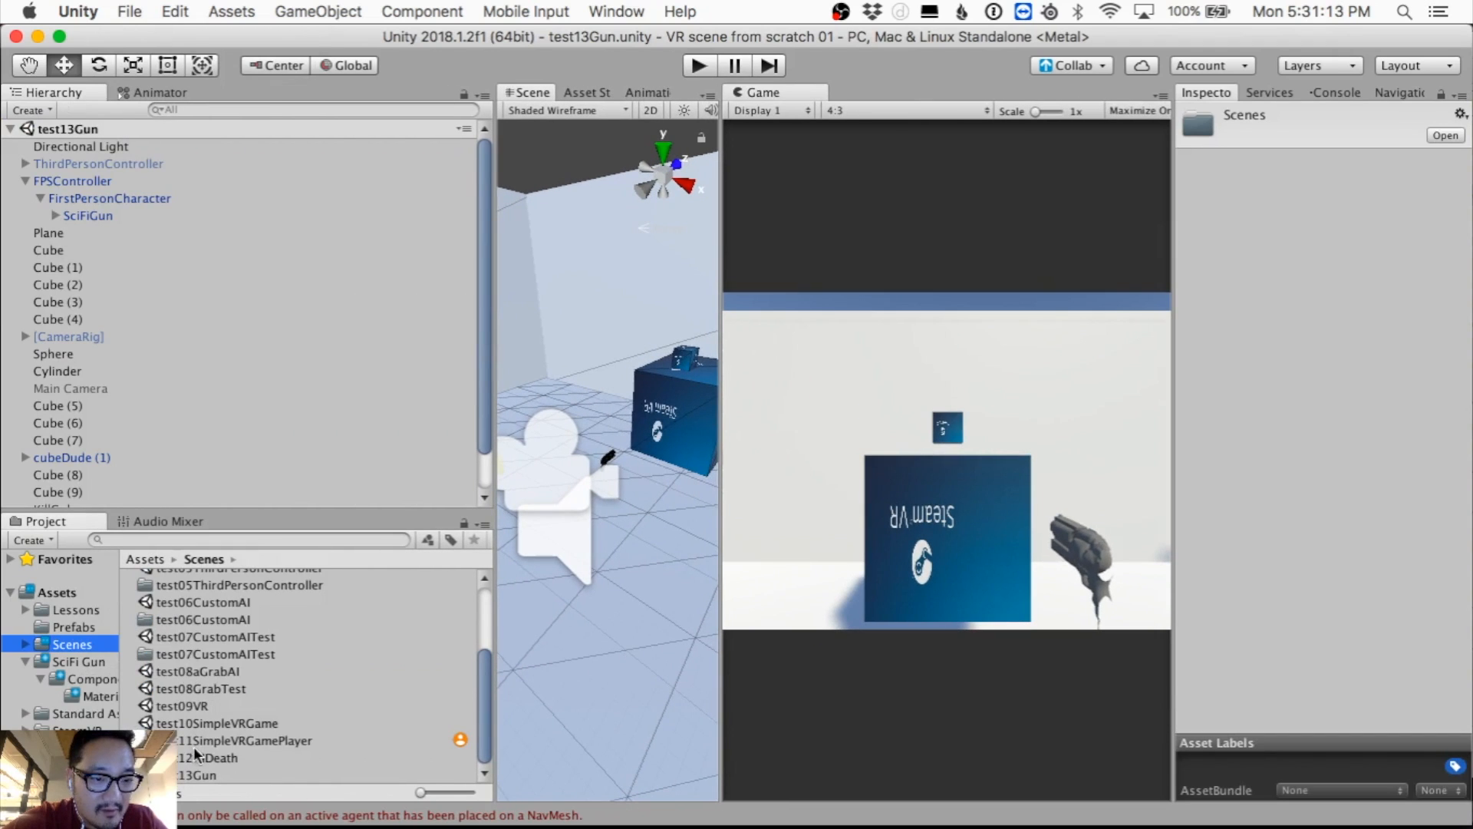
Step: Duplicate the test13Gun scene and rename the copy test14Sword
left_click(192, 775)
key("super+d")
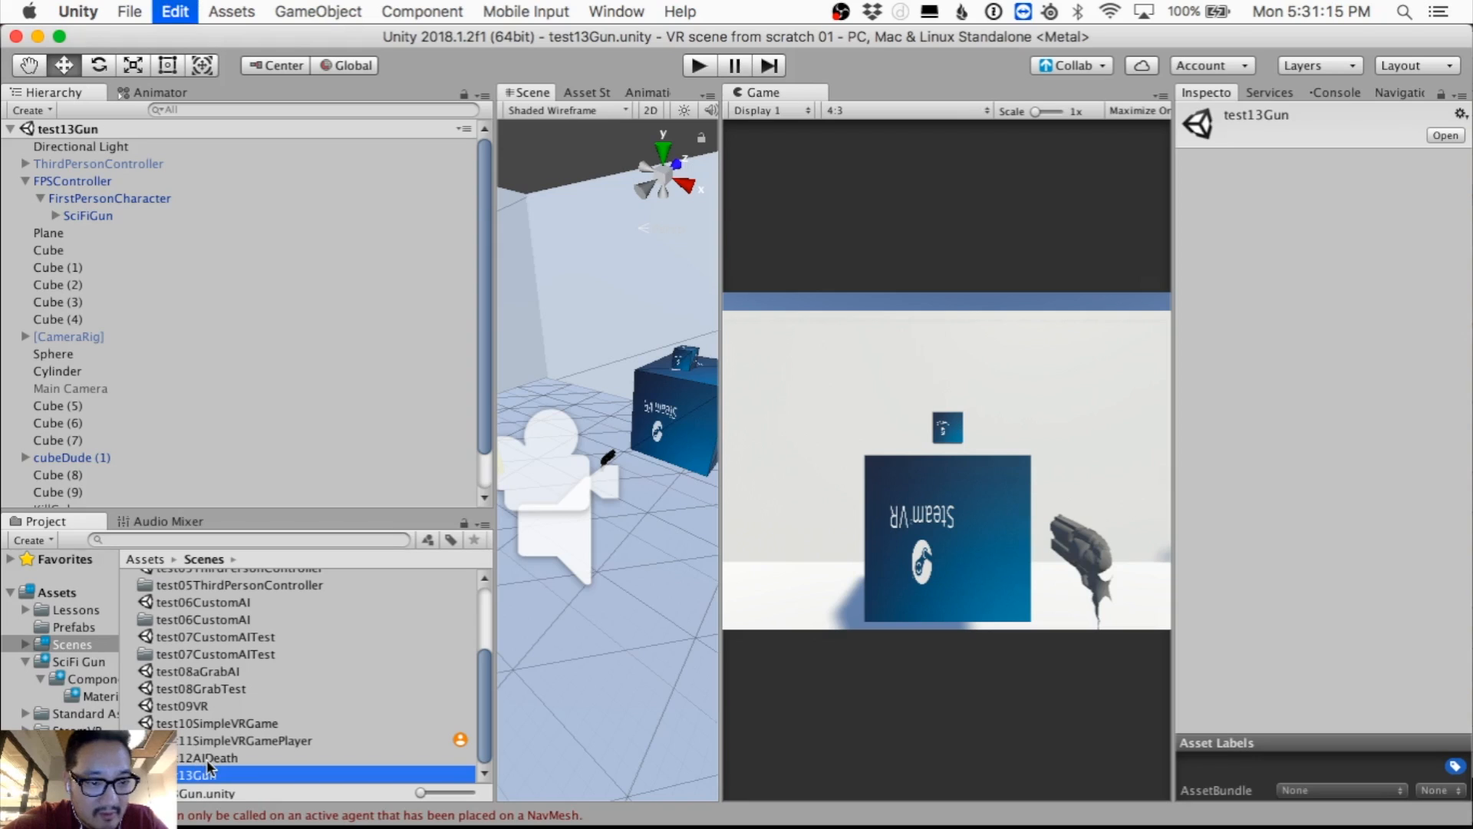
left_click(210, 772)
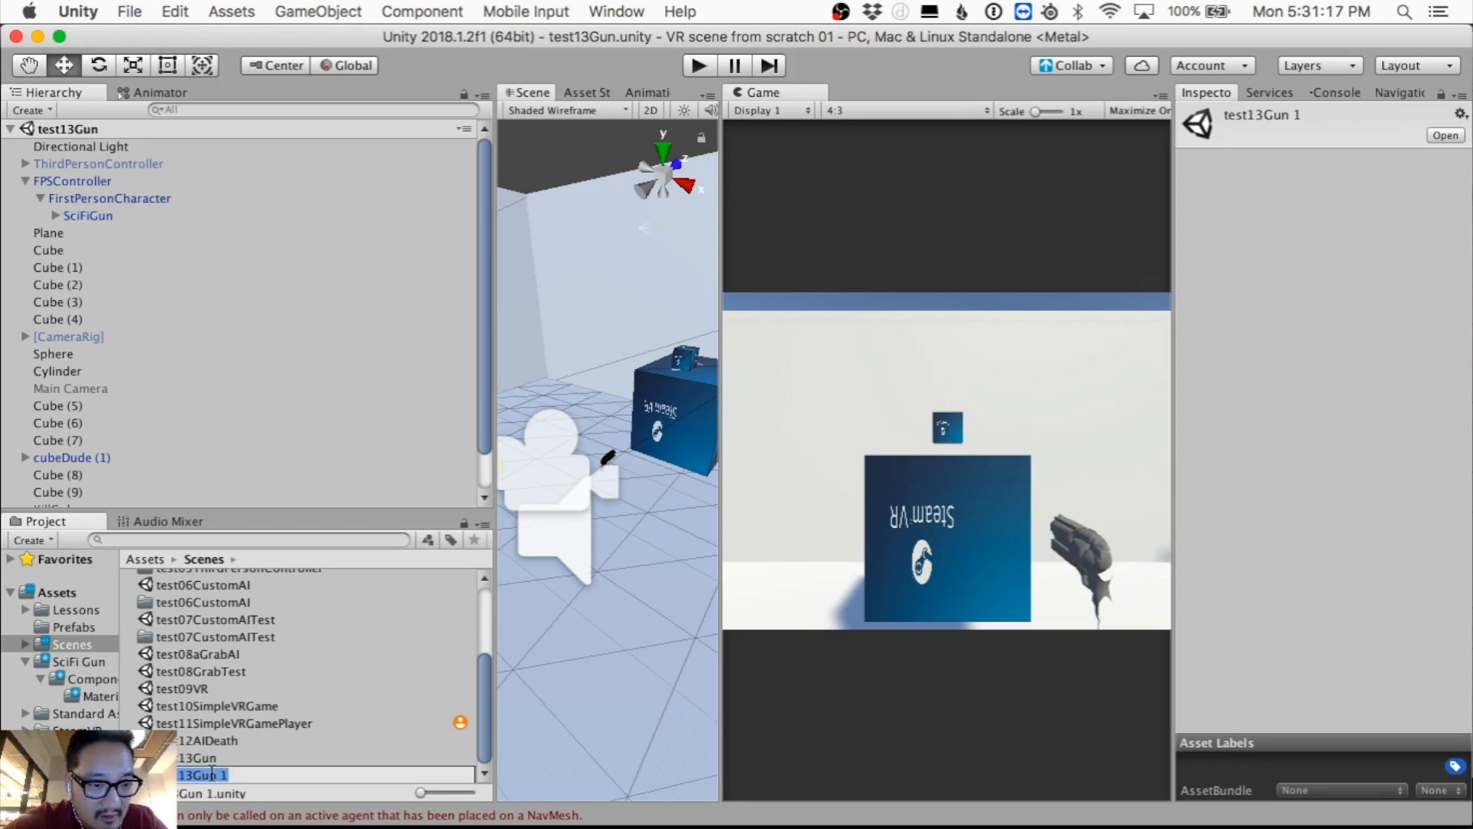
left_click(210, 774)
left_click_drag(187, 774, 250, 789)
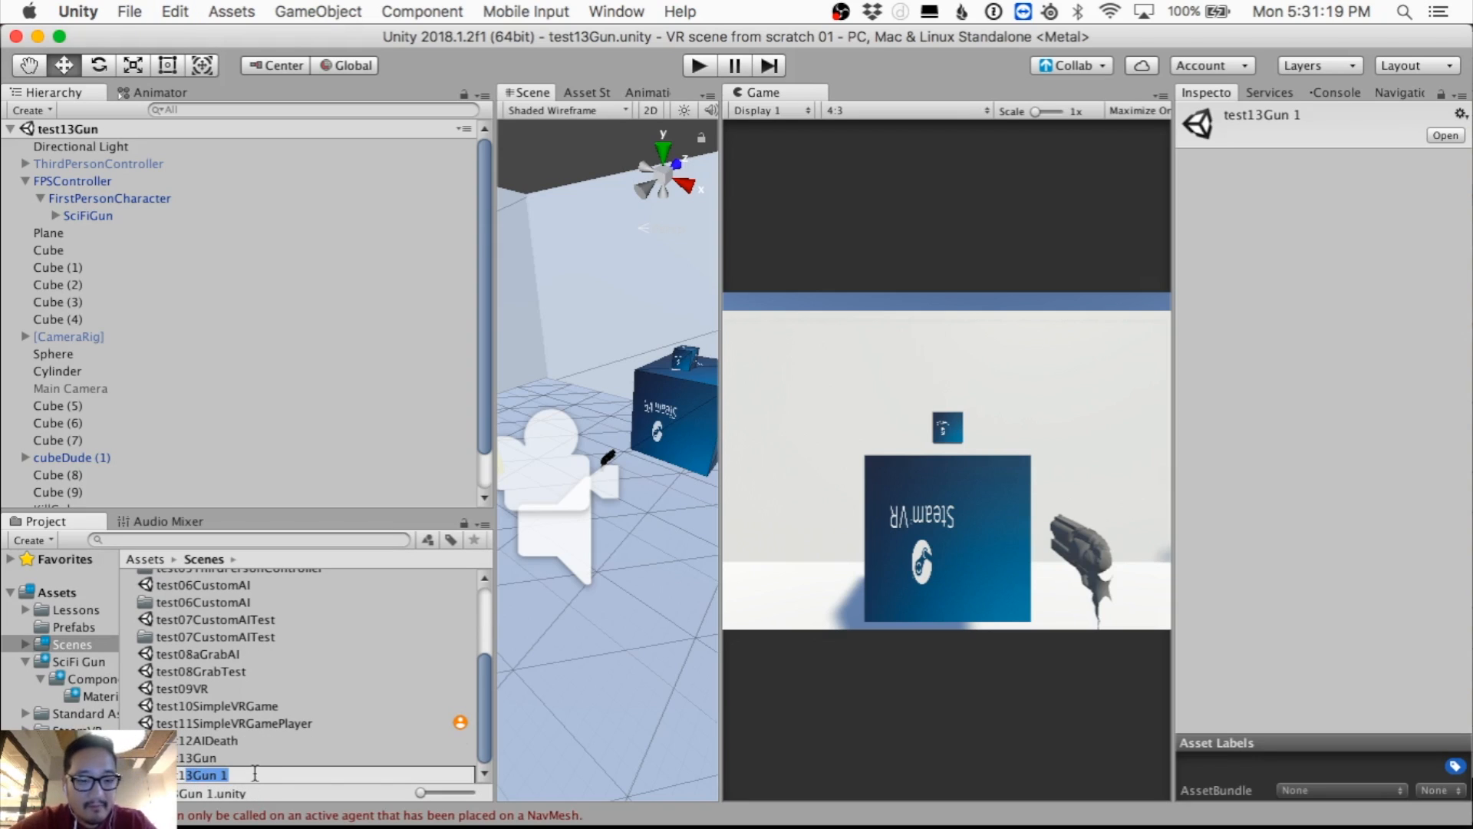
type("4Sword")
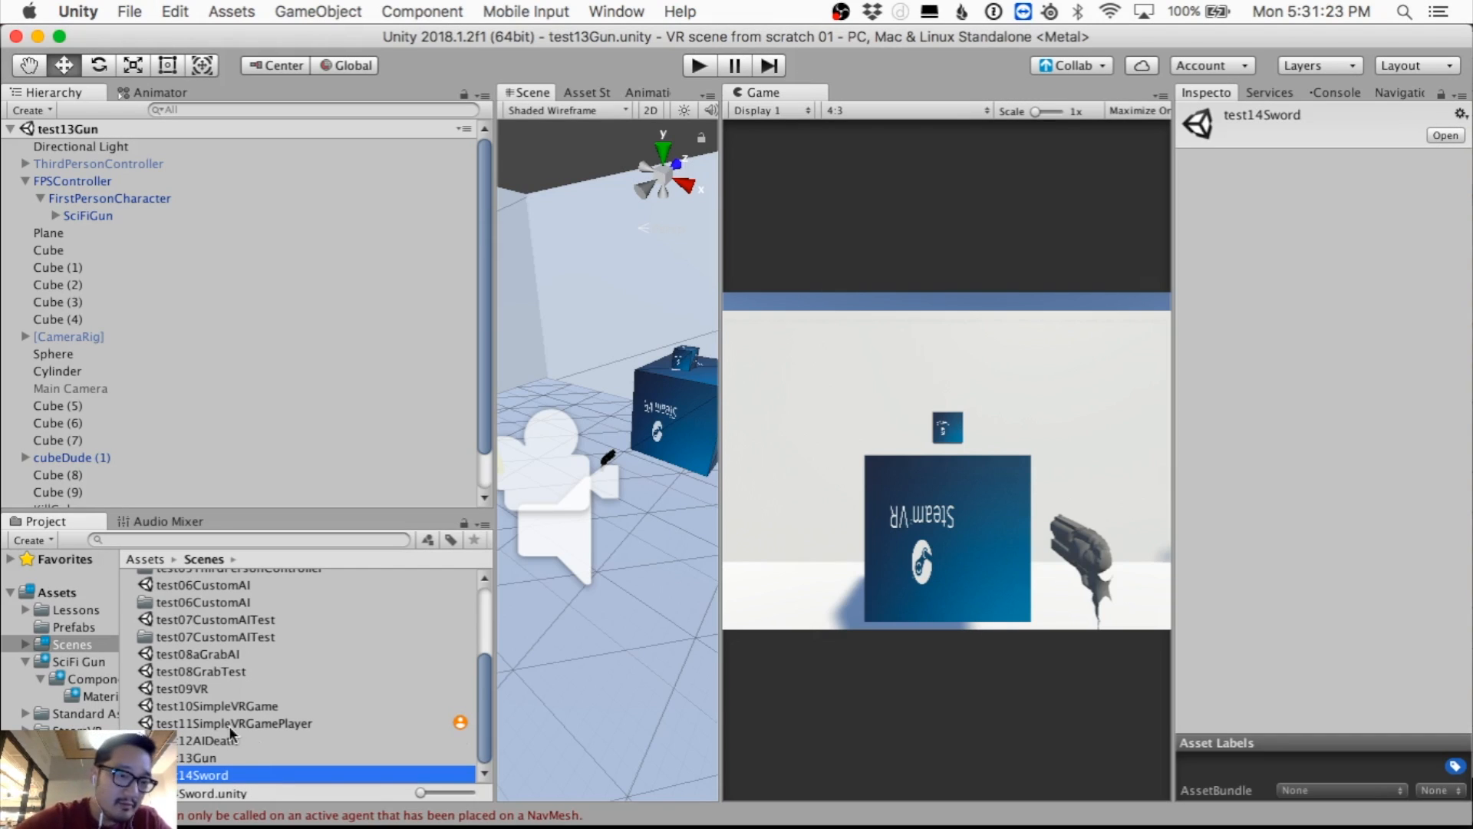
Step: Enlarge the scene view and open the test14Sword scene
left_click(259, 756)
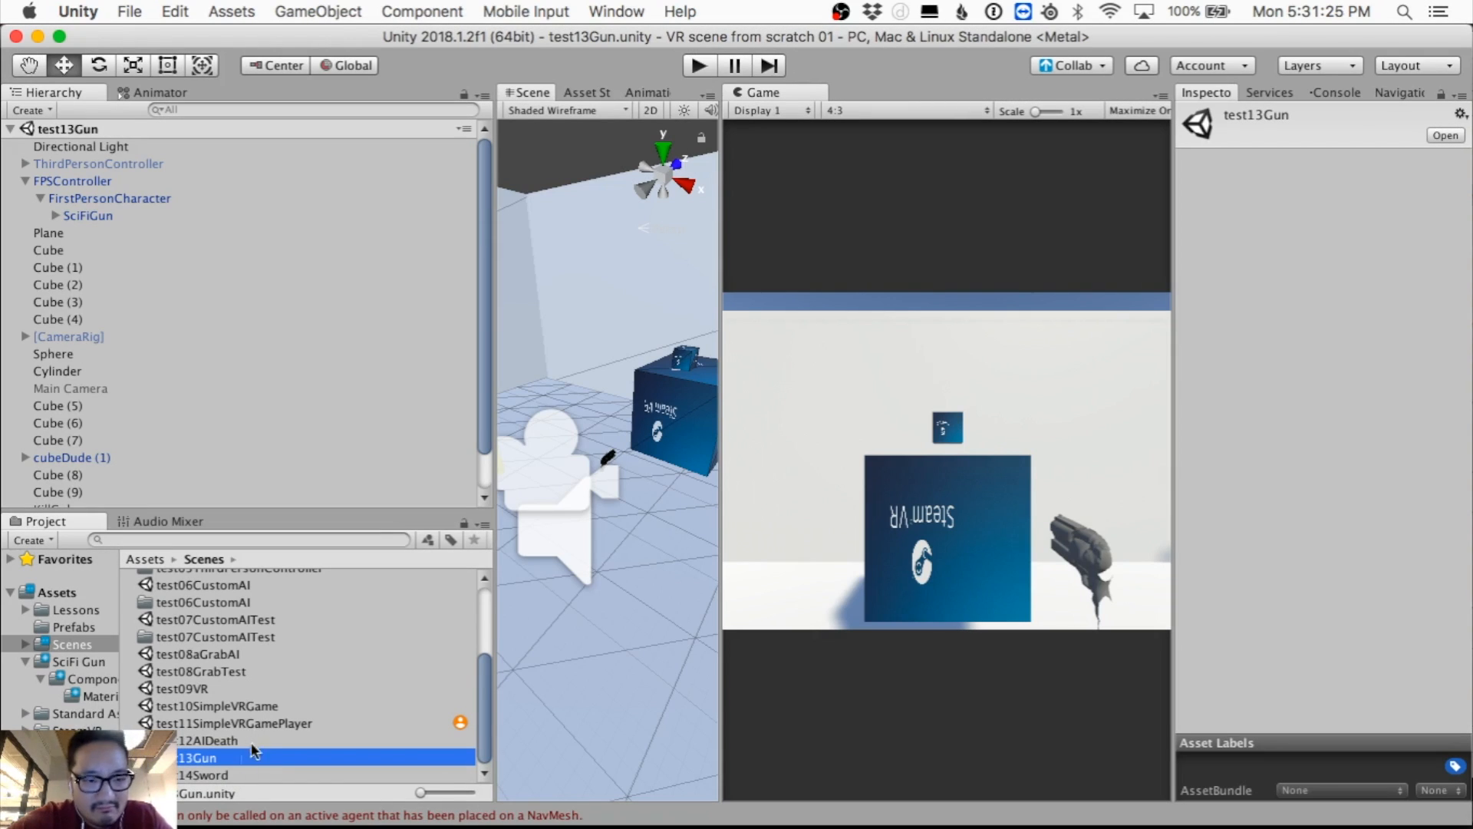
left_click(178, 776)
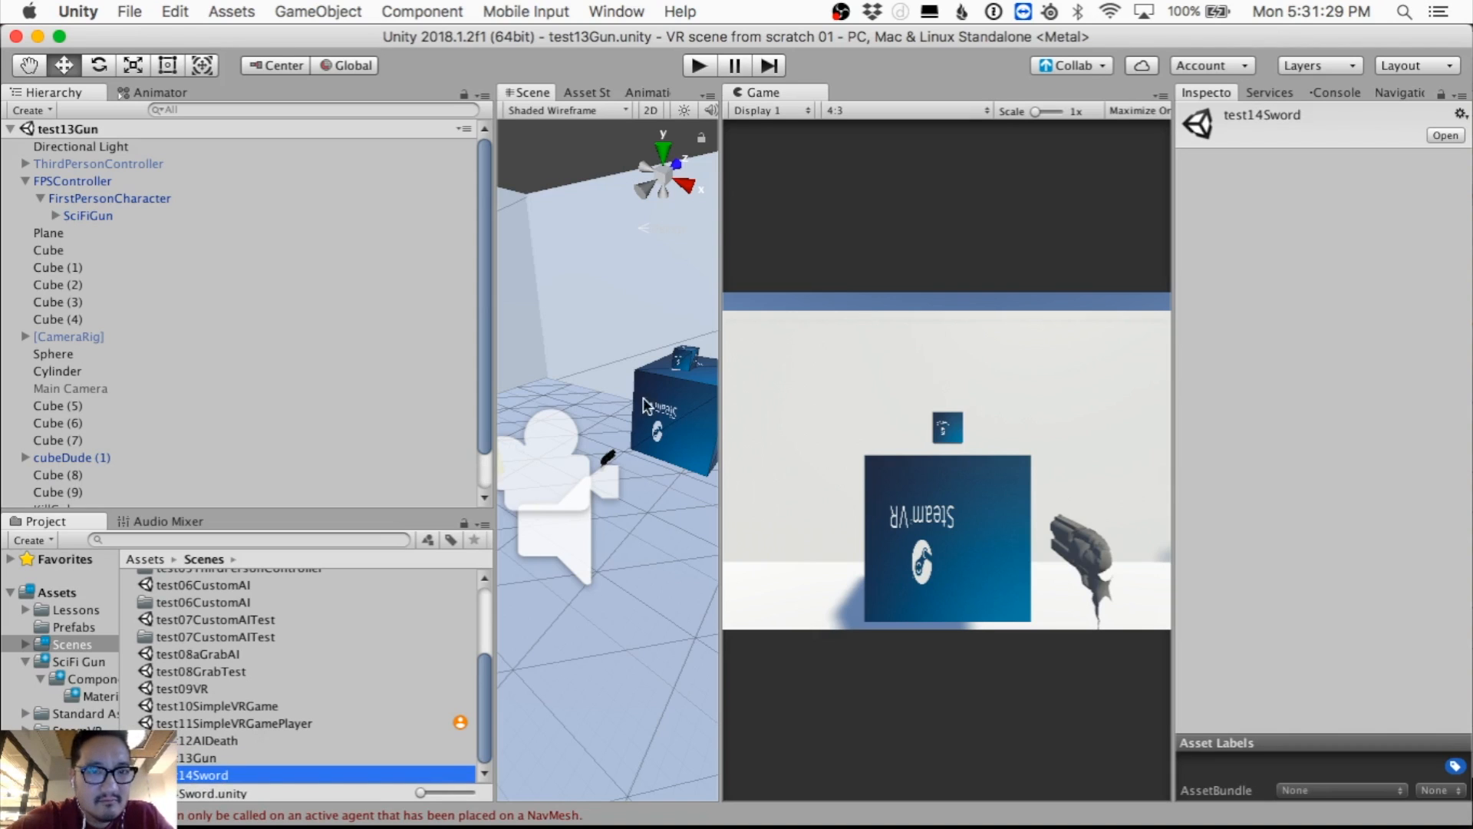
left_click_drag(721, 406, 860, 406)
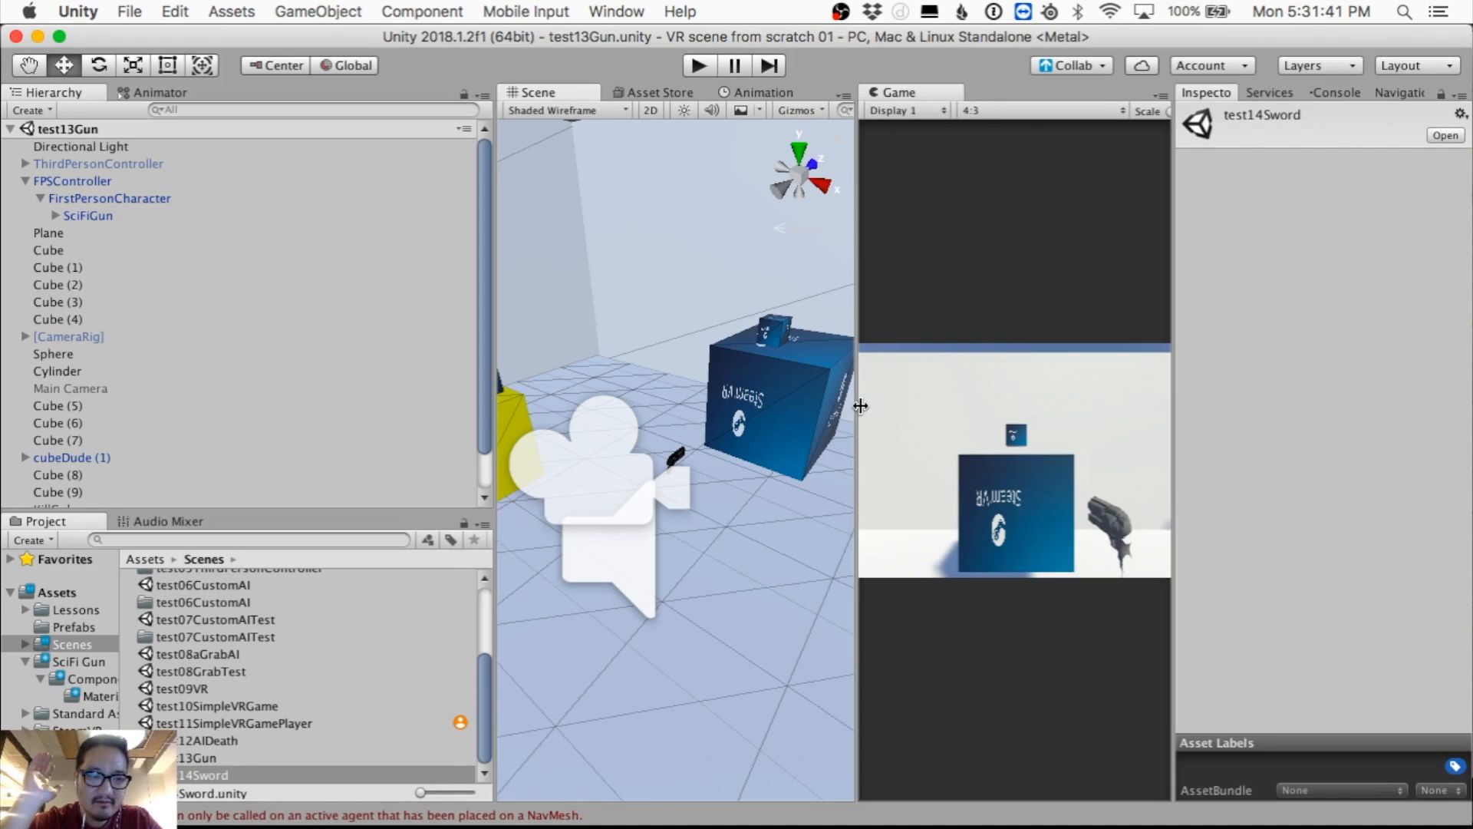
left_click(201, 760)
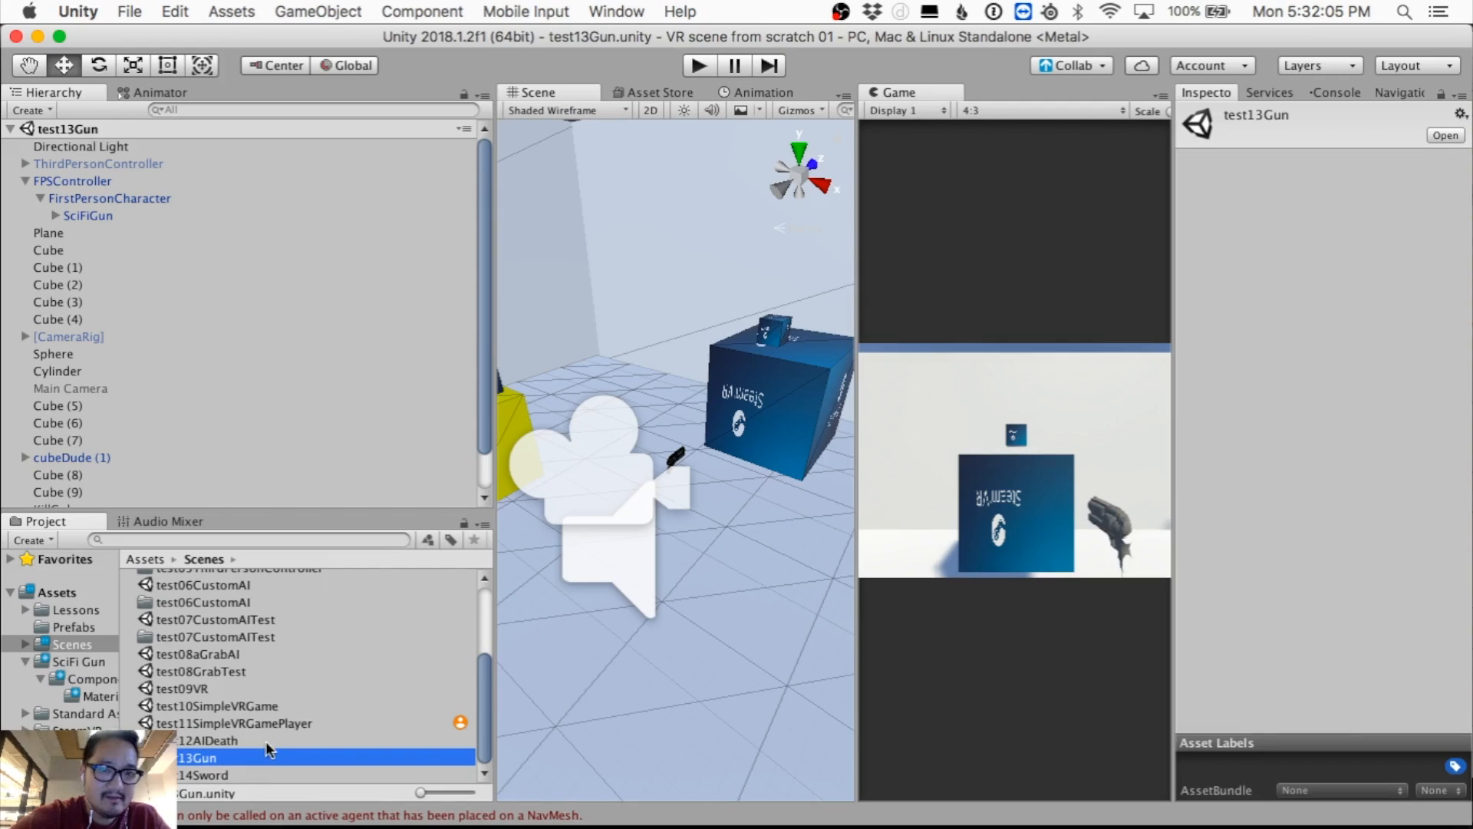
scroll(108, 405, "down", 2)
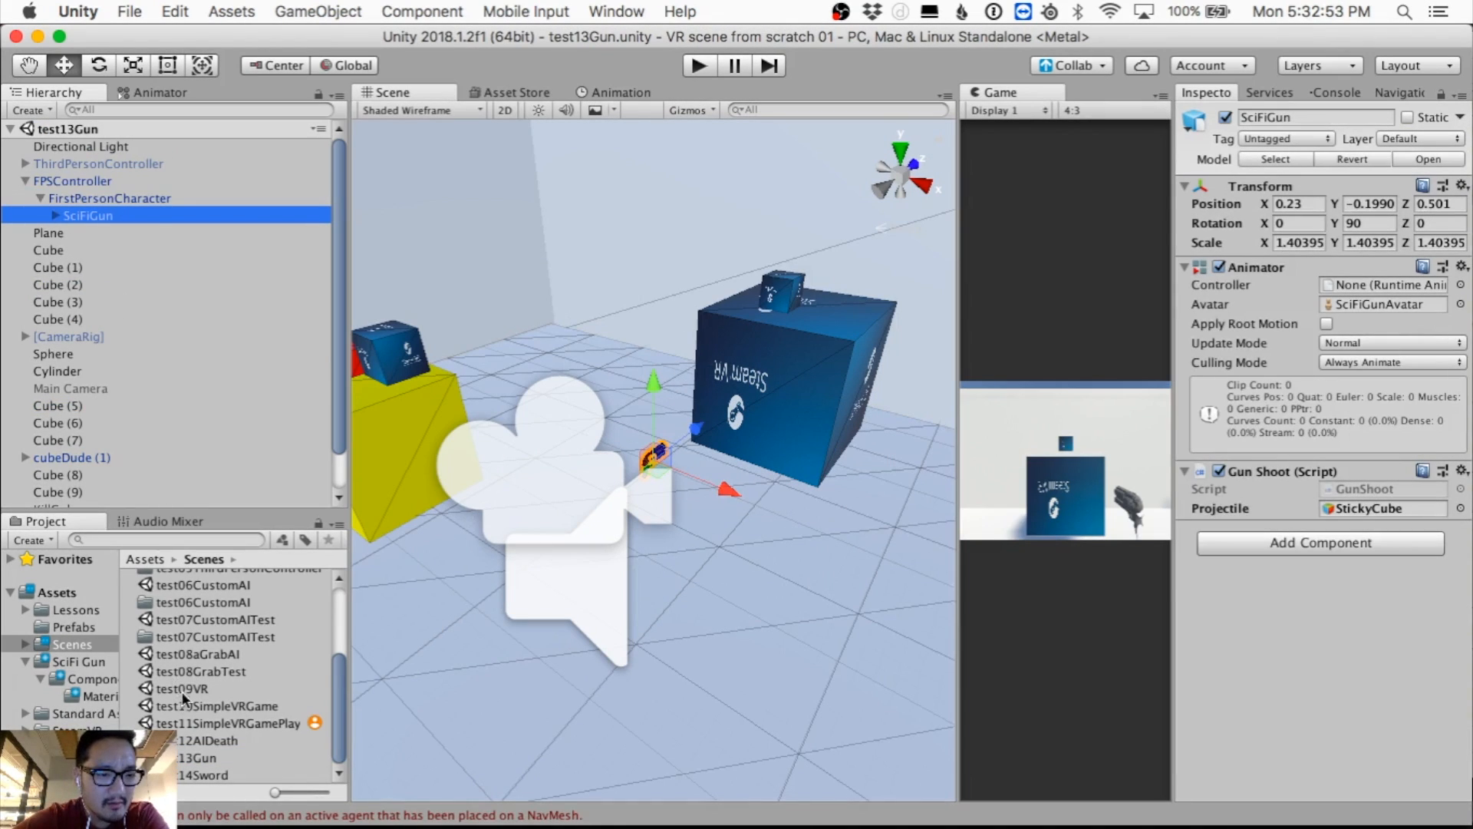
double_click(185, 776)
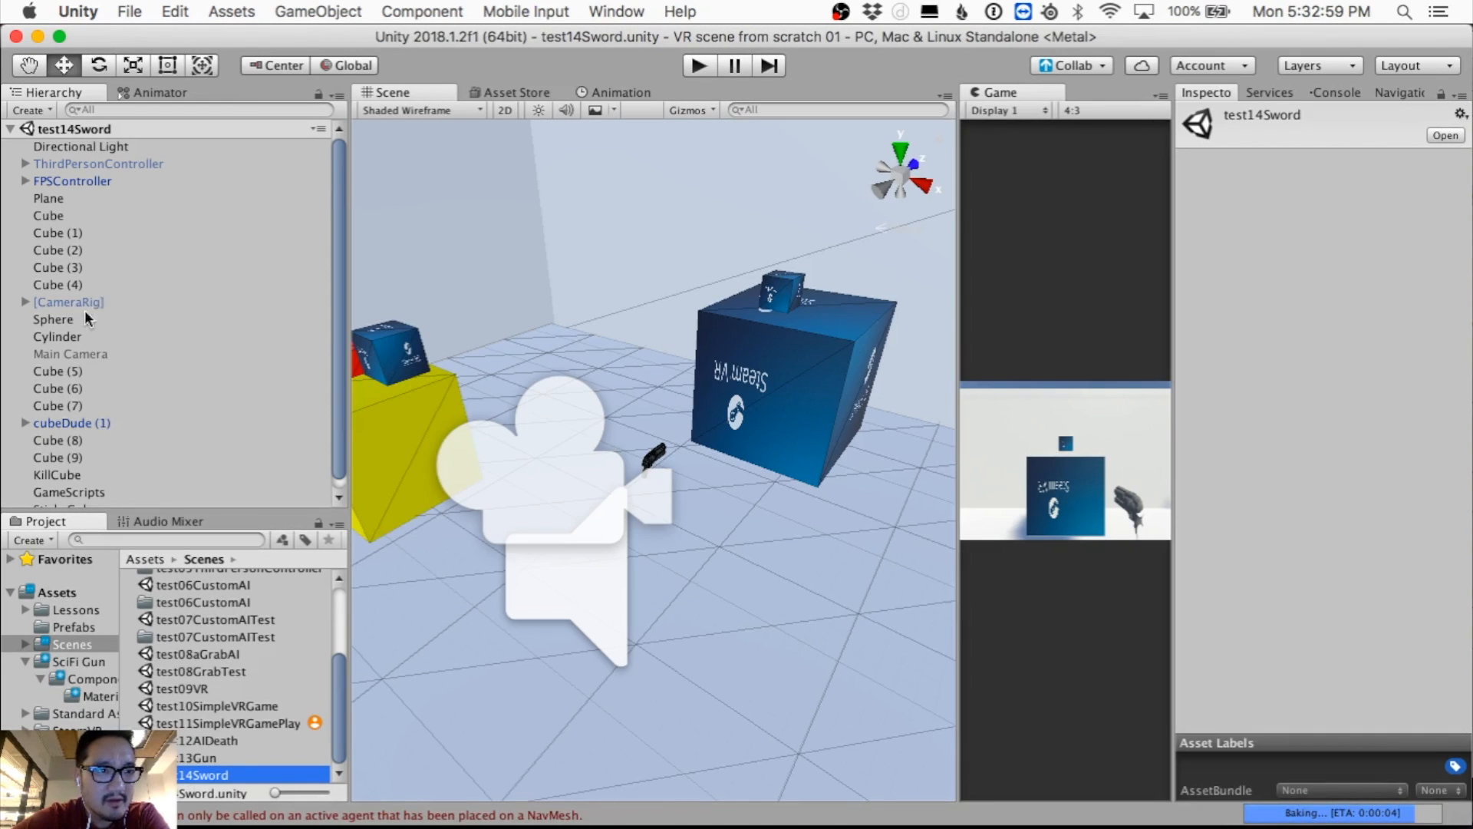
Step: Deactivate the SciFiGun object under FPSController's FirstPersonCharacter
left_click(25, 181)
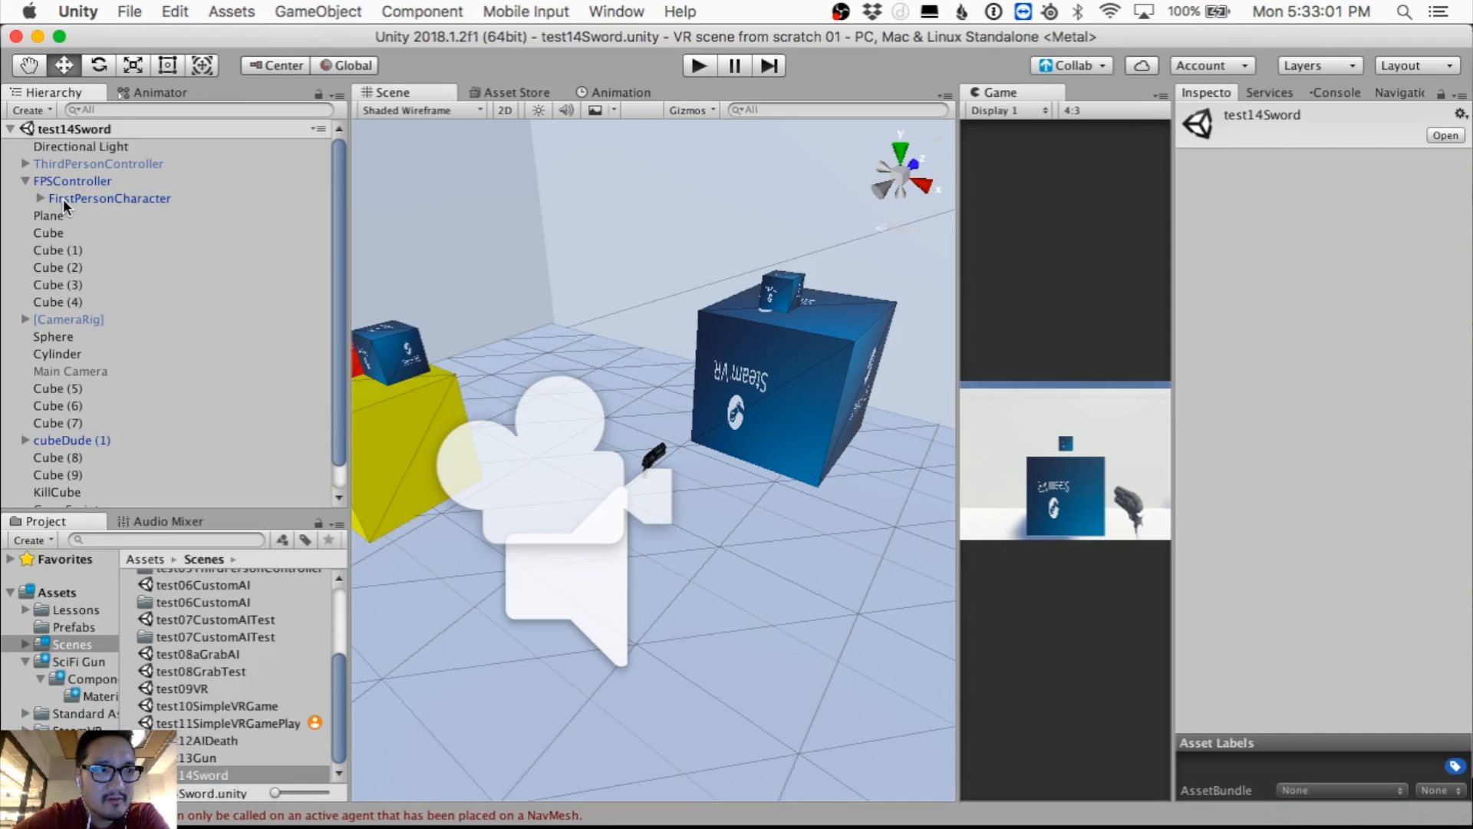
left_click(40, 198)
left_click(66, 223)
left_click(67, 216)
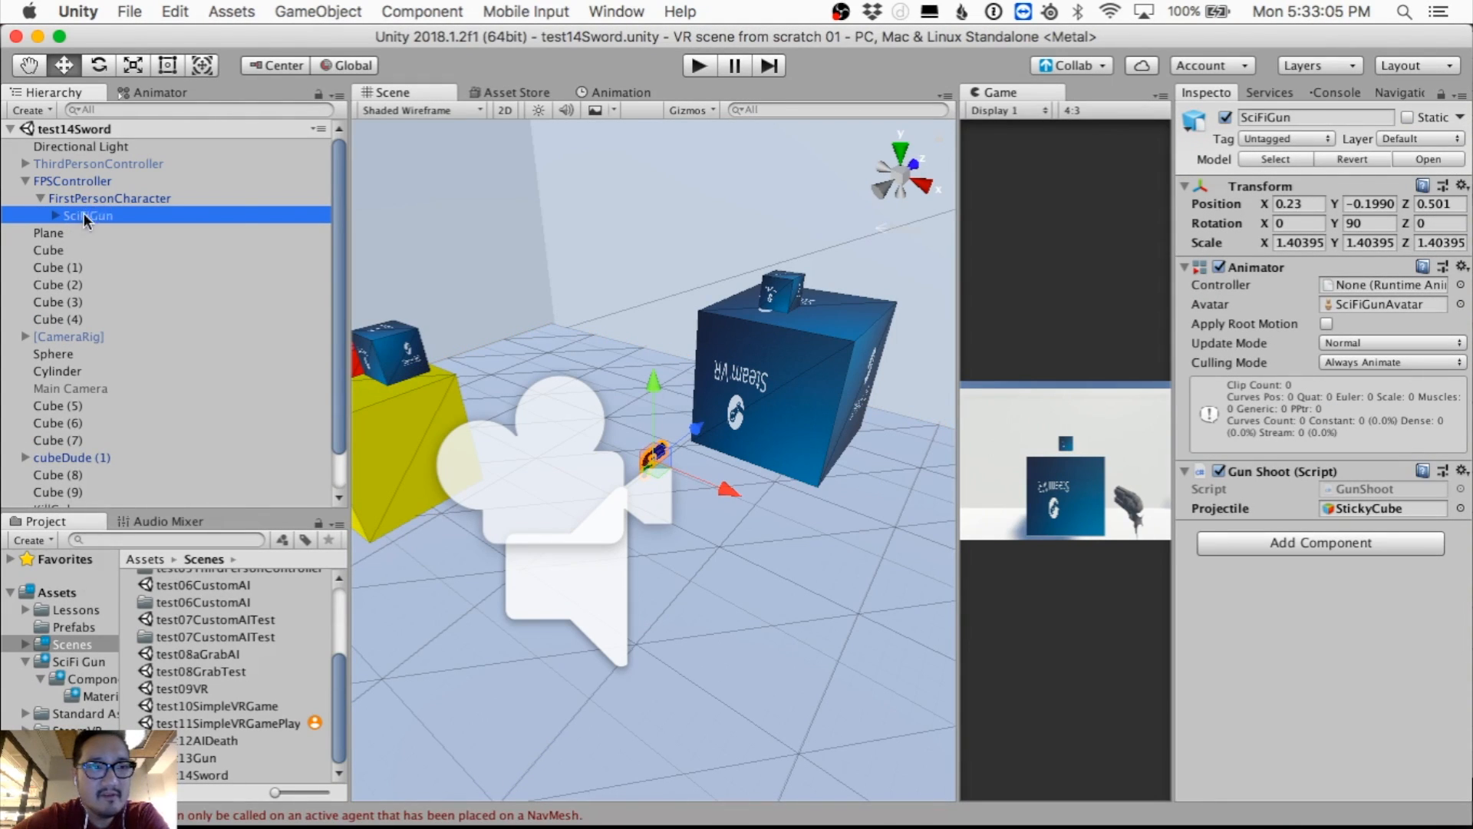
right_click(86, 217)
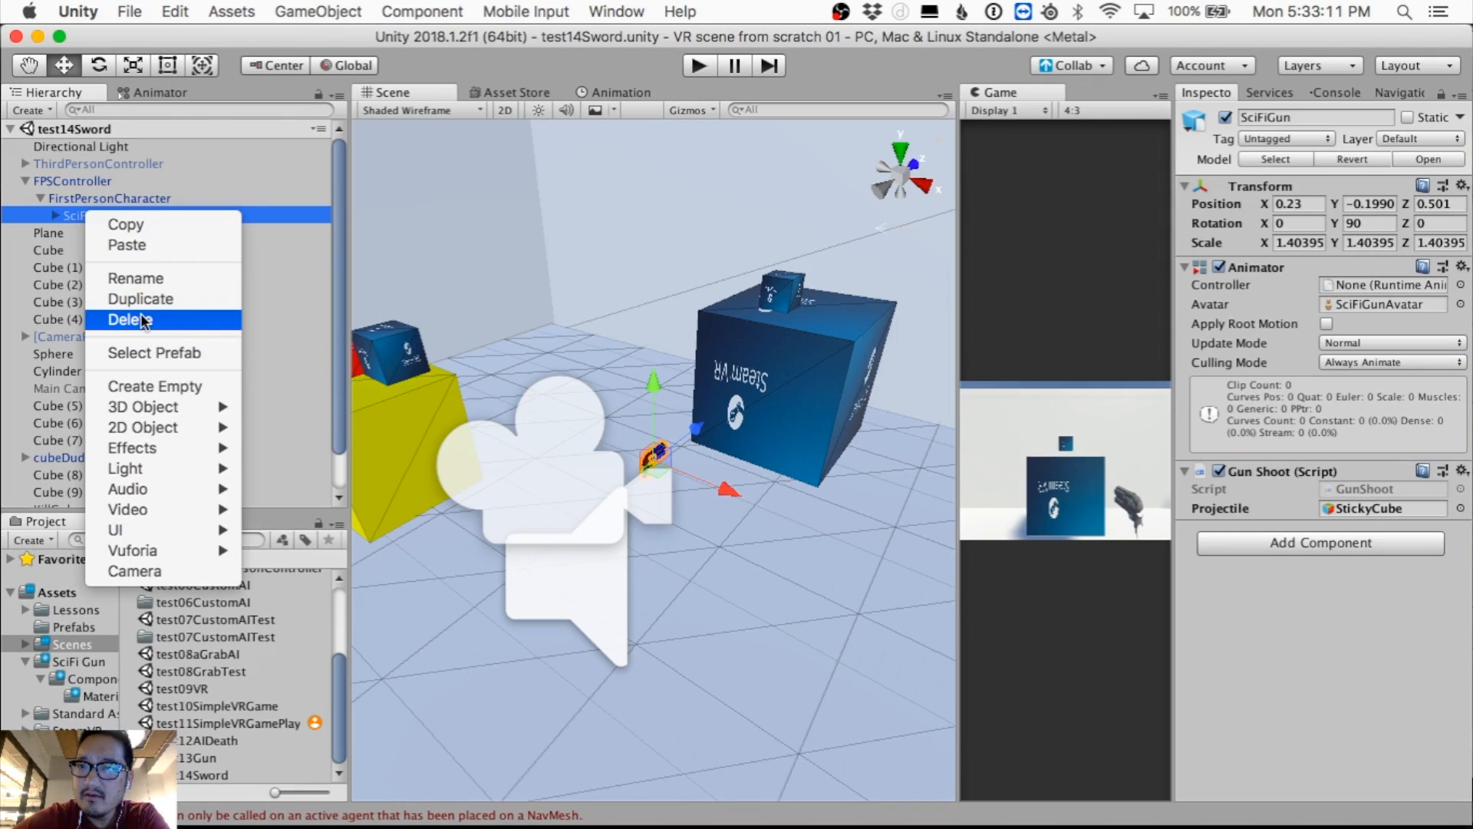
left_click(9, 308)
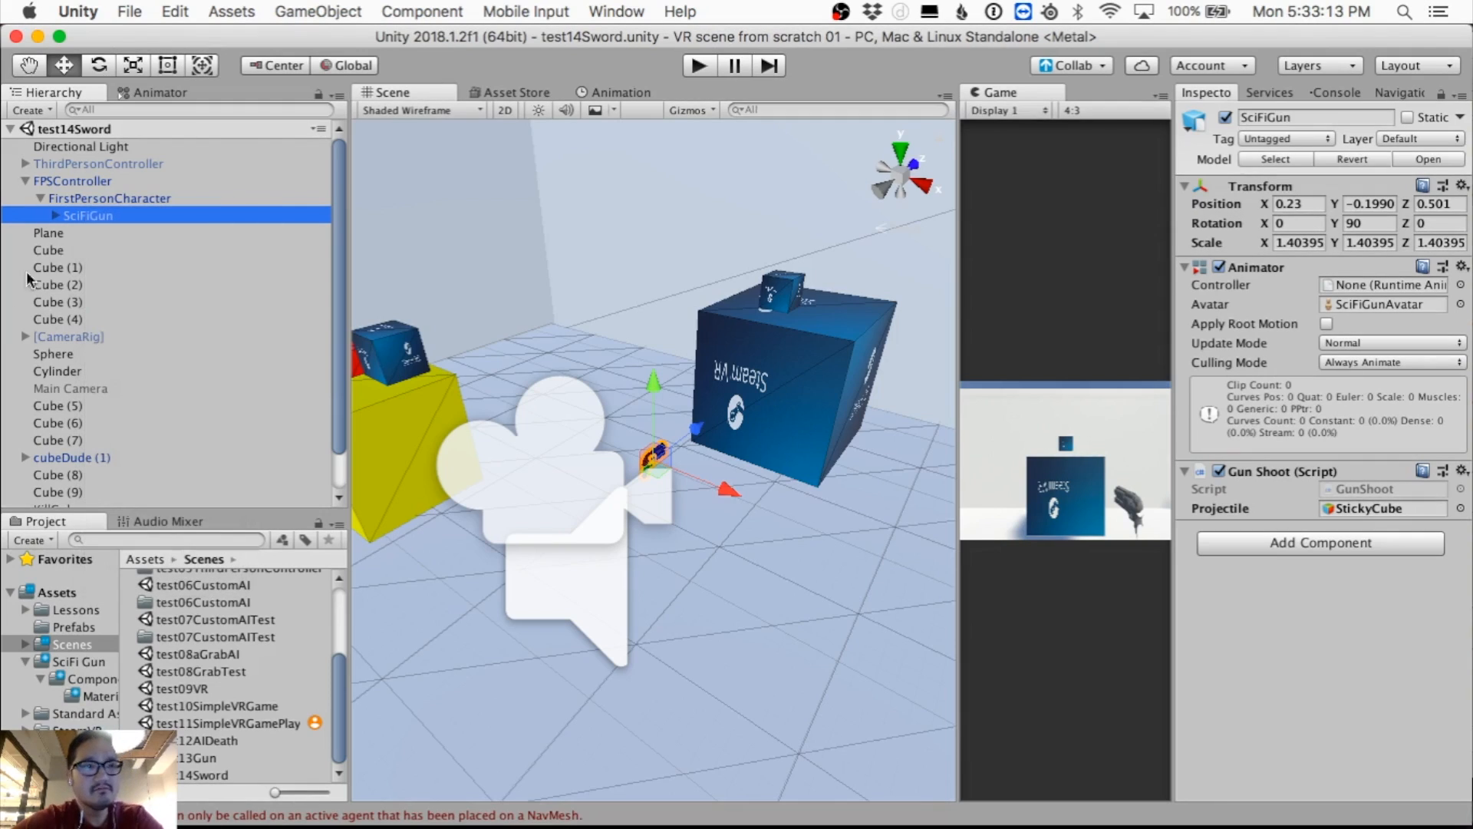
left_click(80, 212)
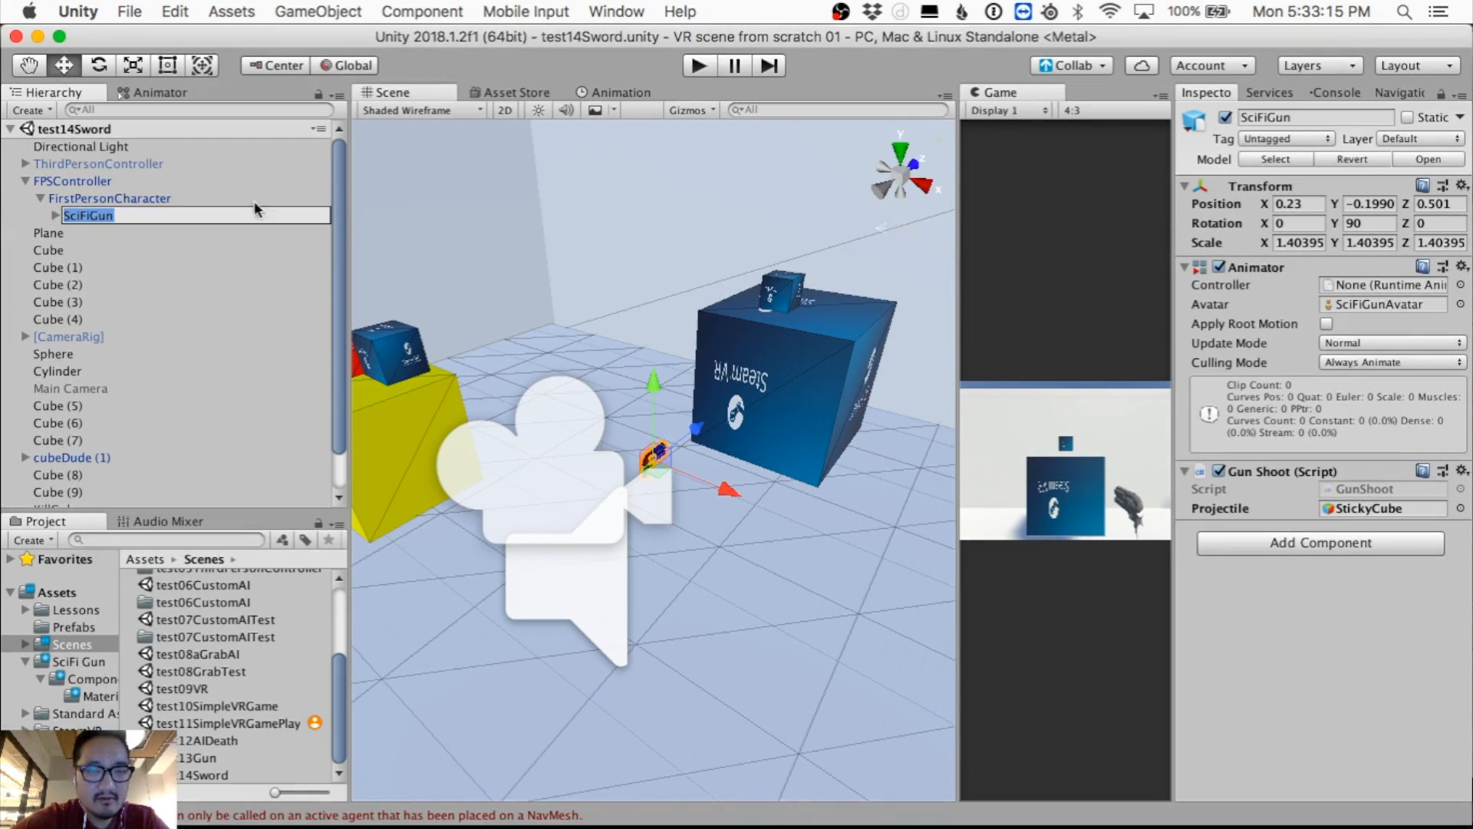
left_click(1226, 119)
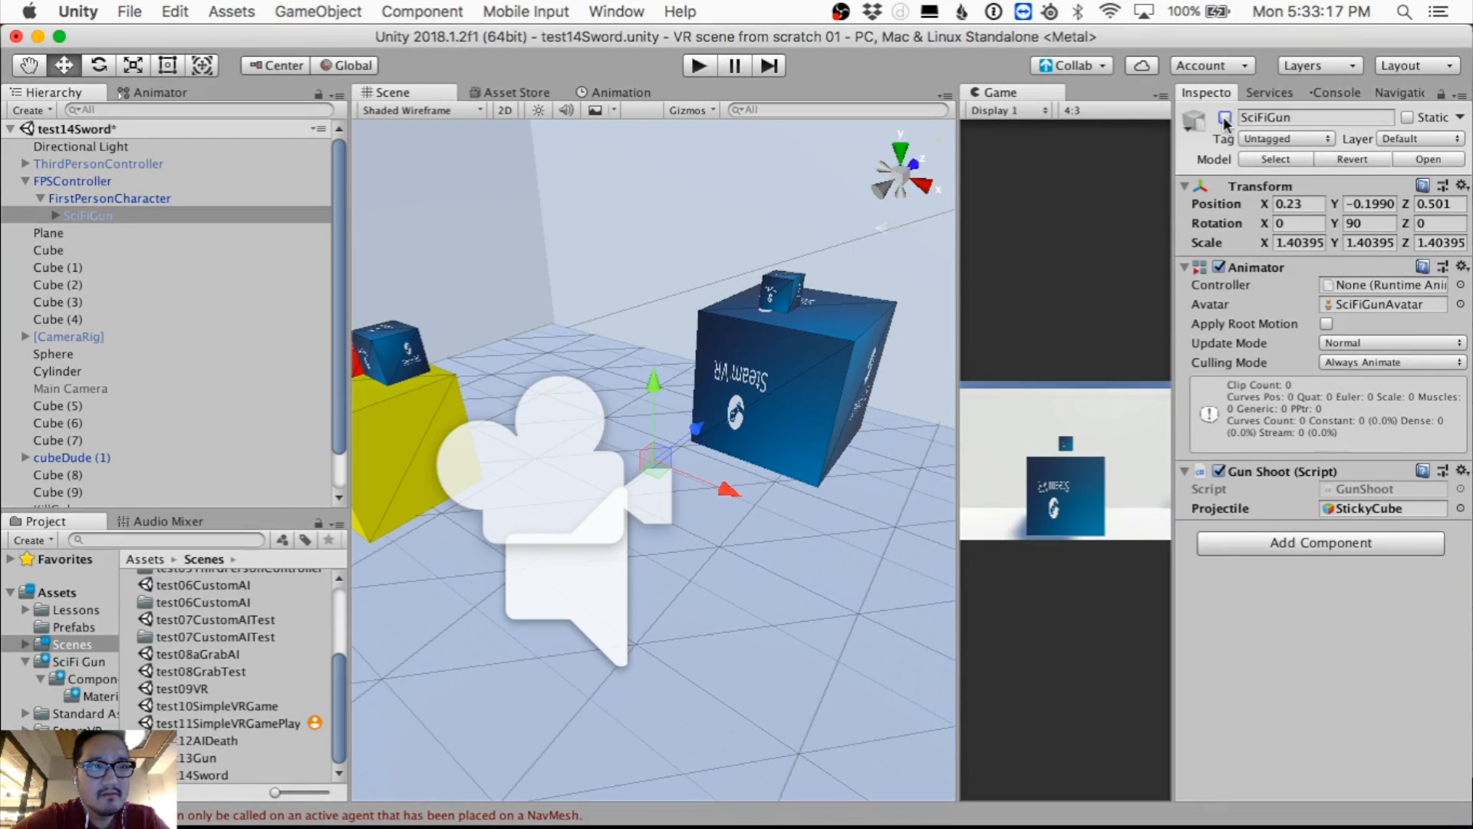
Step: Make KillCube a child of FirstPersonCharacter in the scene hierarchy
left_click(132, 198)
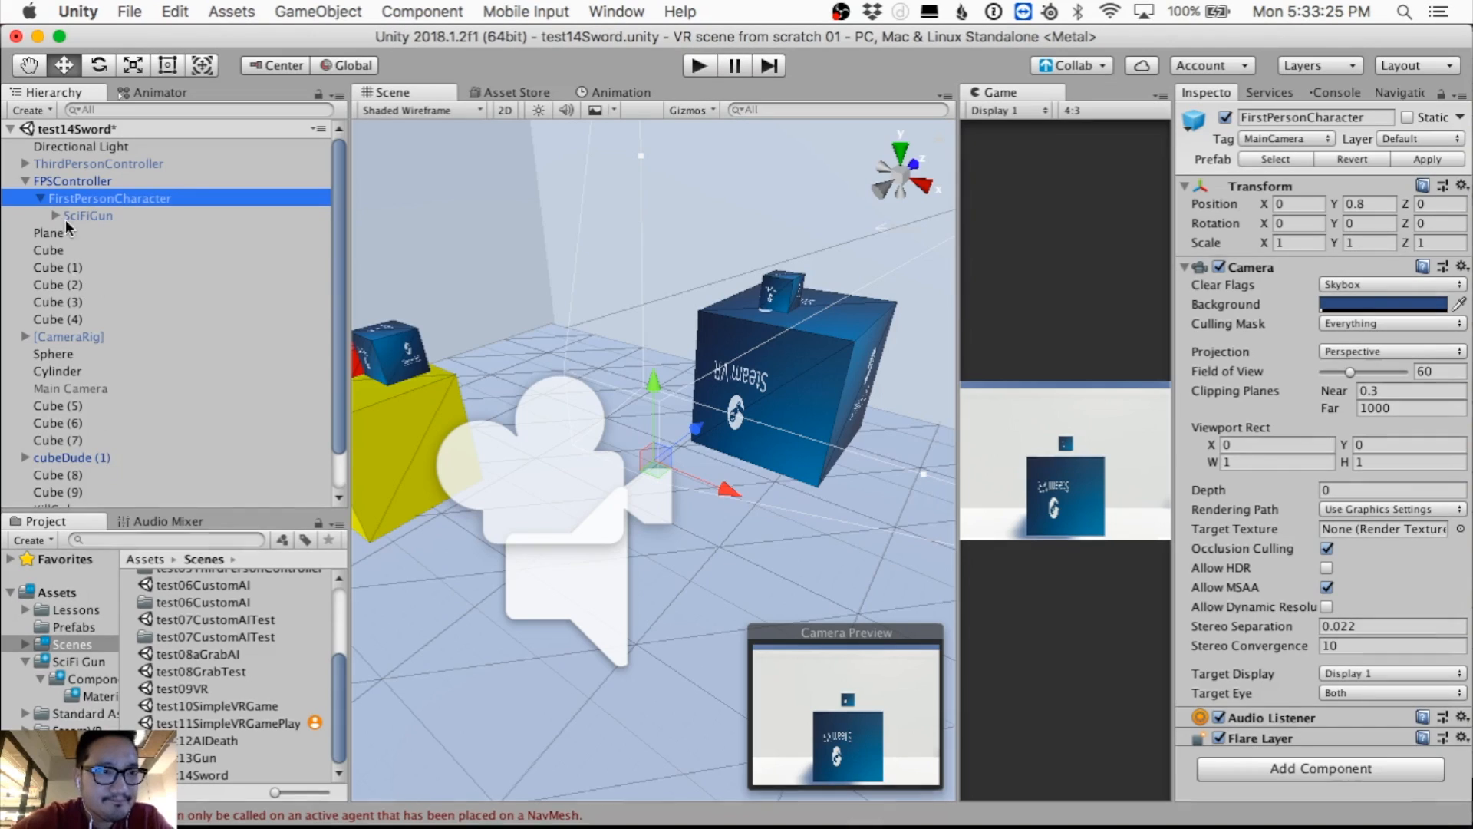
scroll(104, 465, "down", 2)
left_click(73, 465)
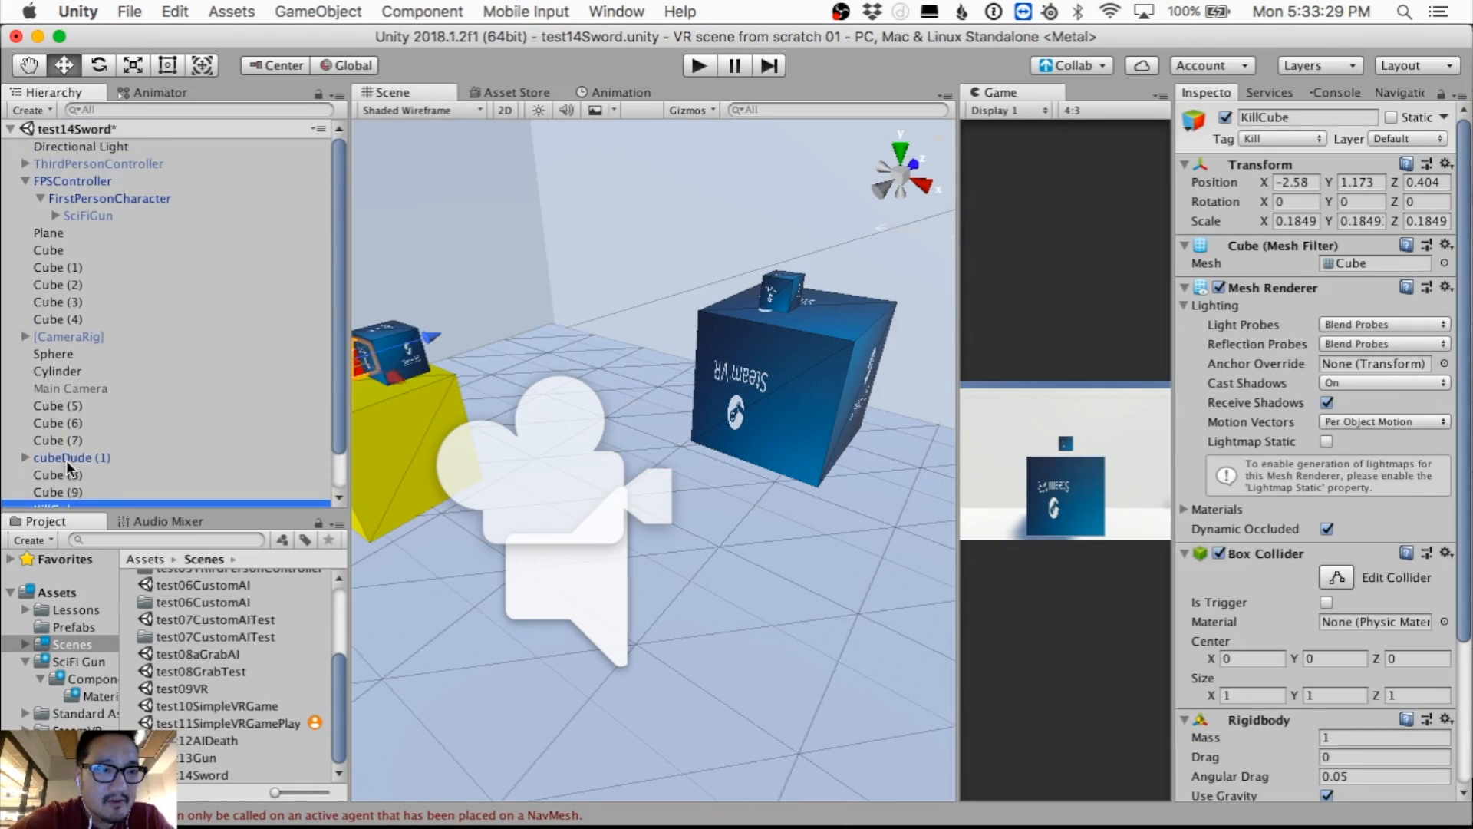
left_click_drag(68, 466, 112, 152)
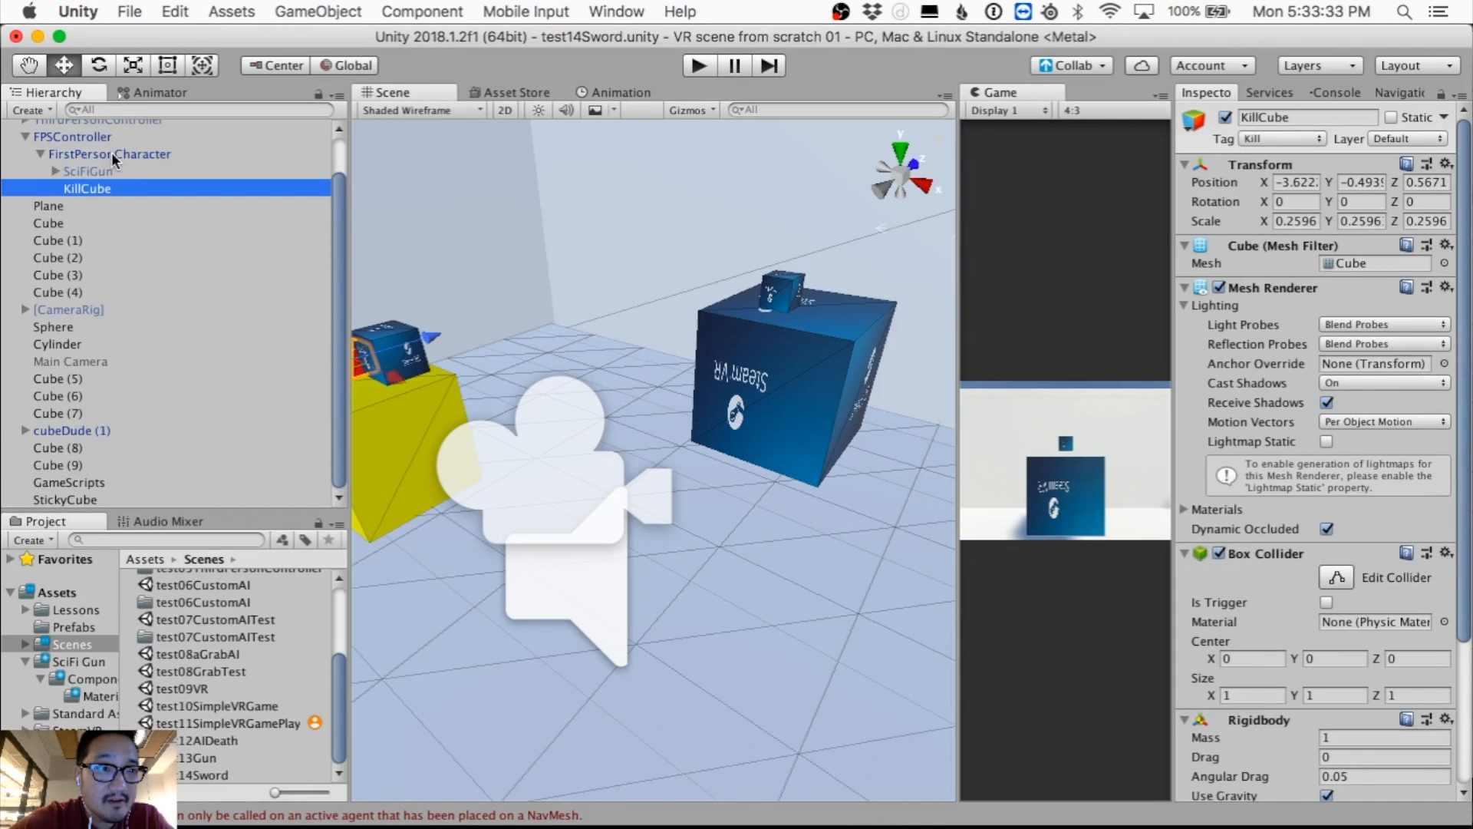
Step: Move KillCube in front of the first-person camera, to about X 0.3 and Y -0.26
scroll(412, 353, "down", 3)
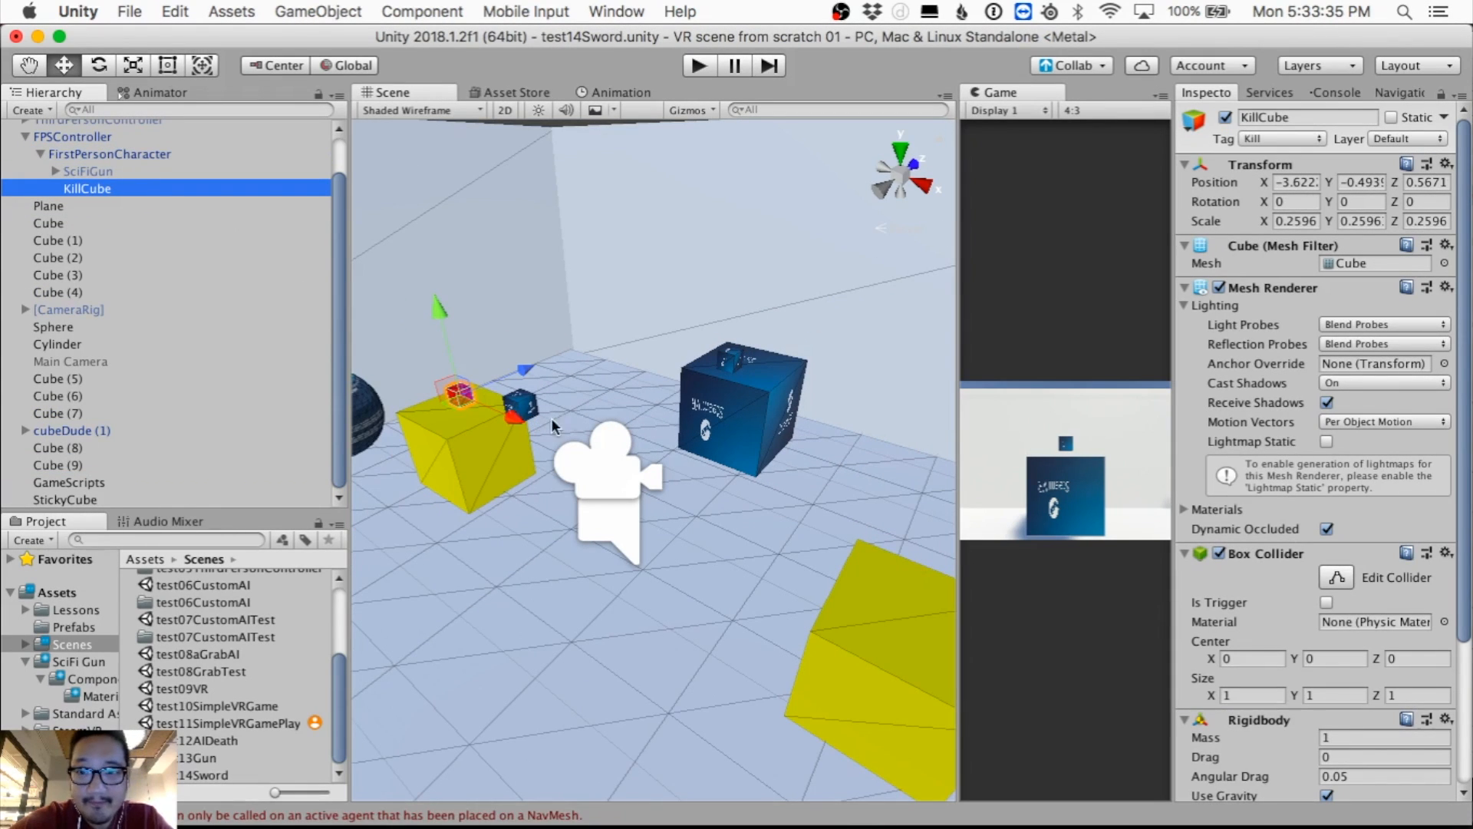
left_click_drag(508, 419, 654, 491)
left_click_drag(658, 414, 658, 402)
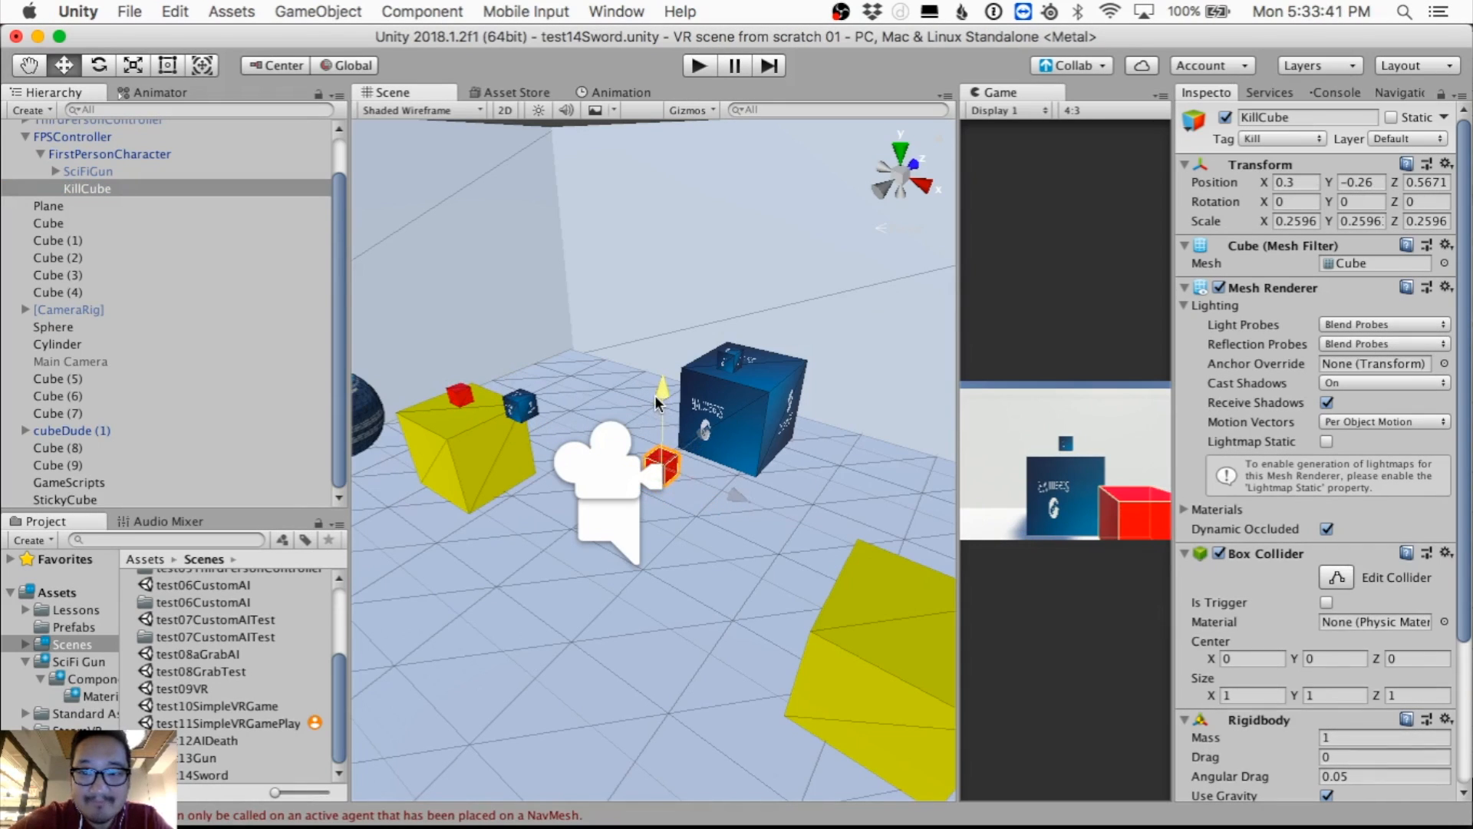
Step: Scale KillCube into a long, thin blade of about X 0.0586, Y 0.2596 and Z 1.327
key("r")
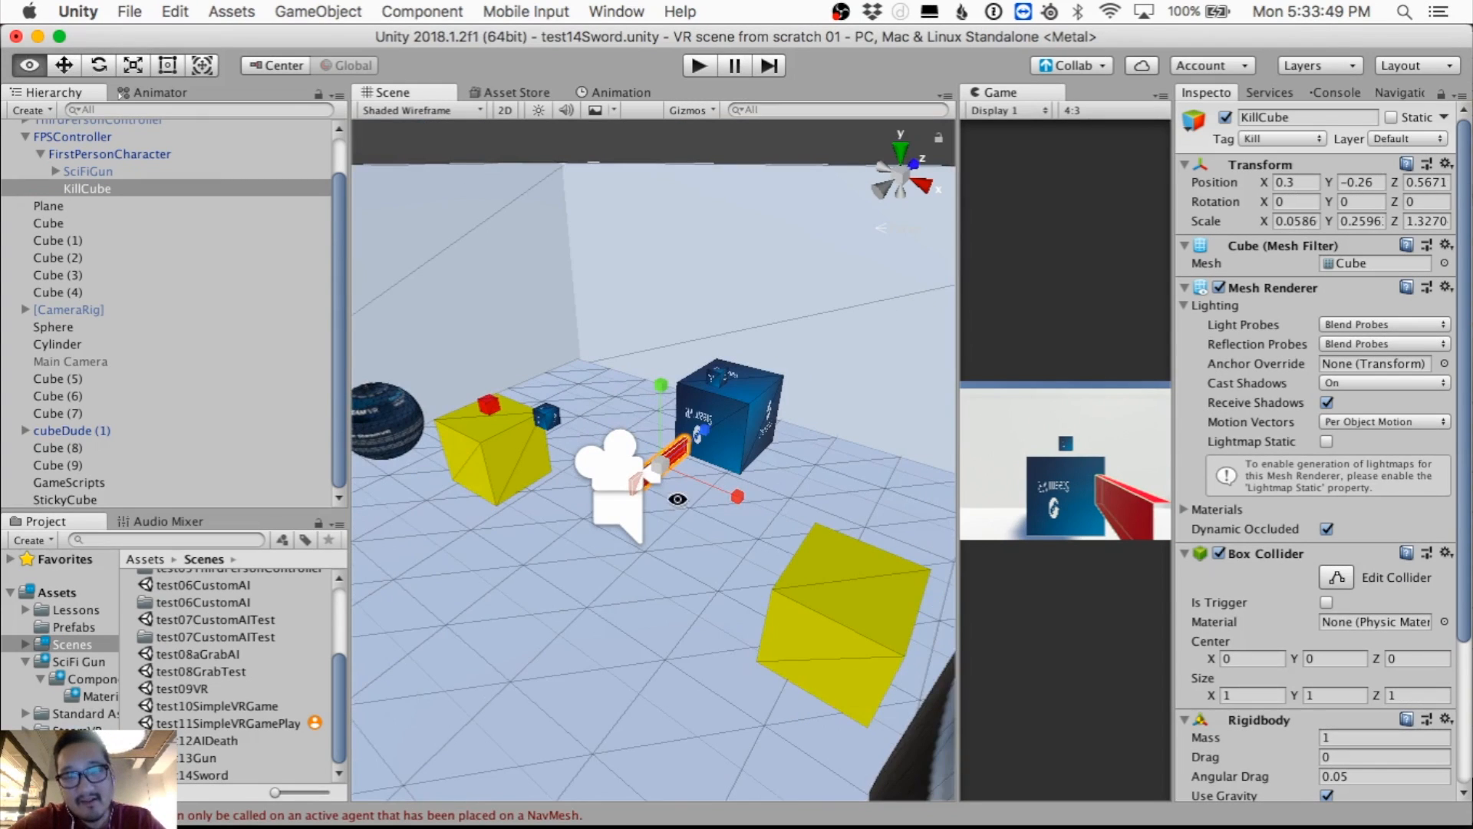
left_click_drag(677, 499, 703, 543, "alt")
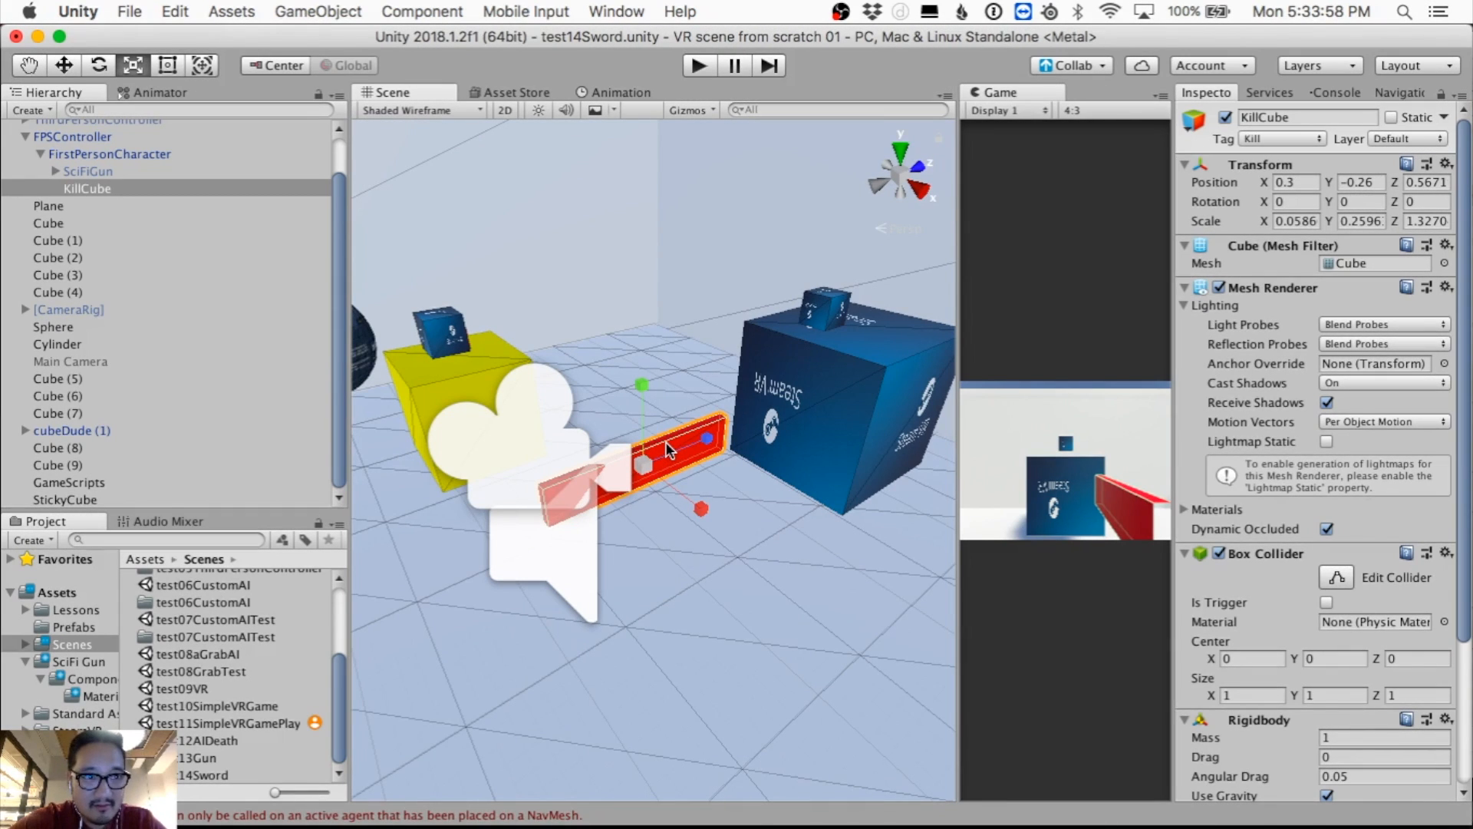
Step: Duplicate KillCube and extend the copy forward to about Z position 0.913 and Z scale 1.665
key("super+d")
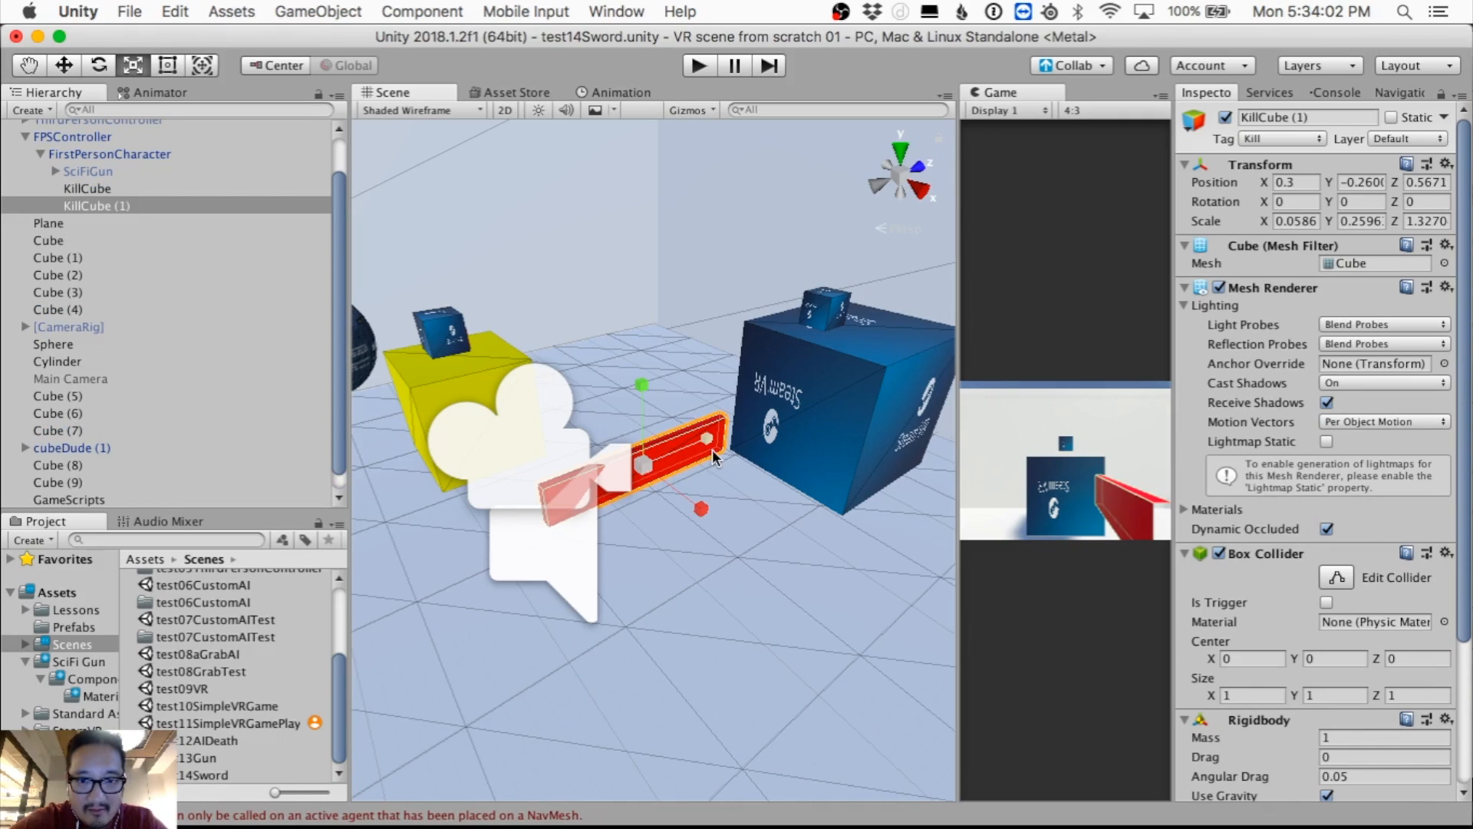
left_click_drag(708, 439, 746, 451)
key("w")
left_click(560, 490)
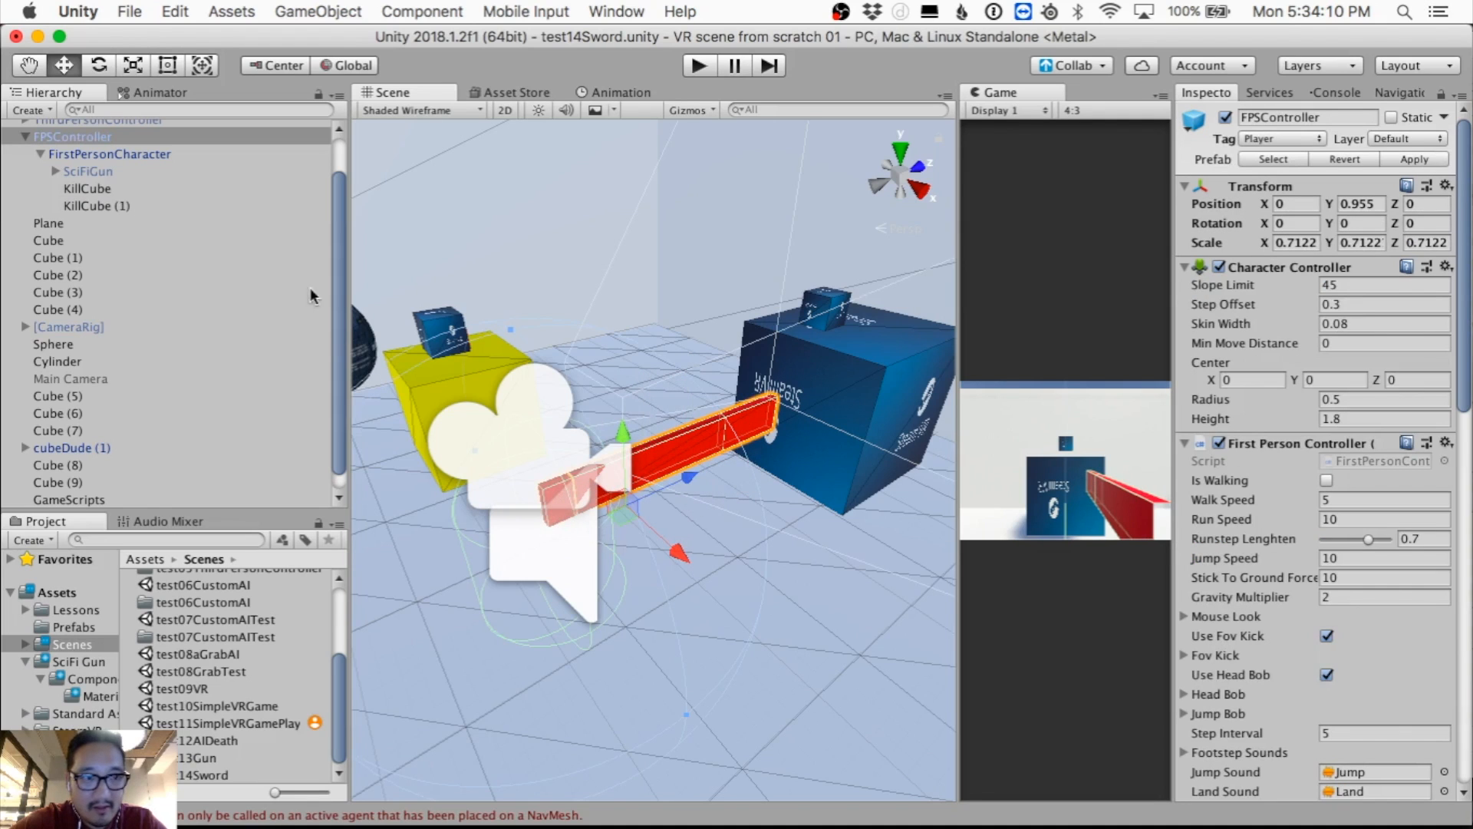
Step: Try to shorten KillCube (1) along its Z axis and undo the scaling
left_click(175, 222)
left_click(205, 211)
key("r")
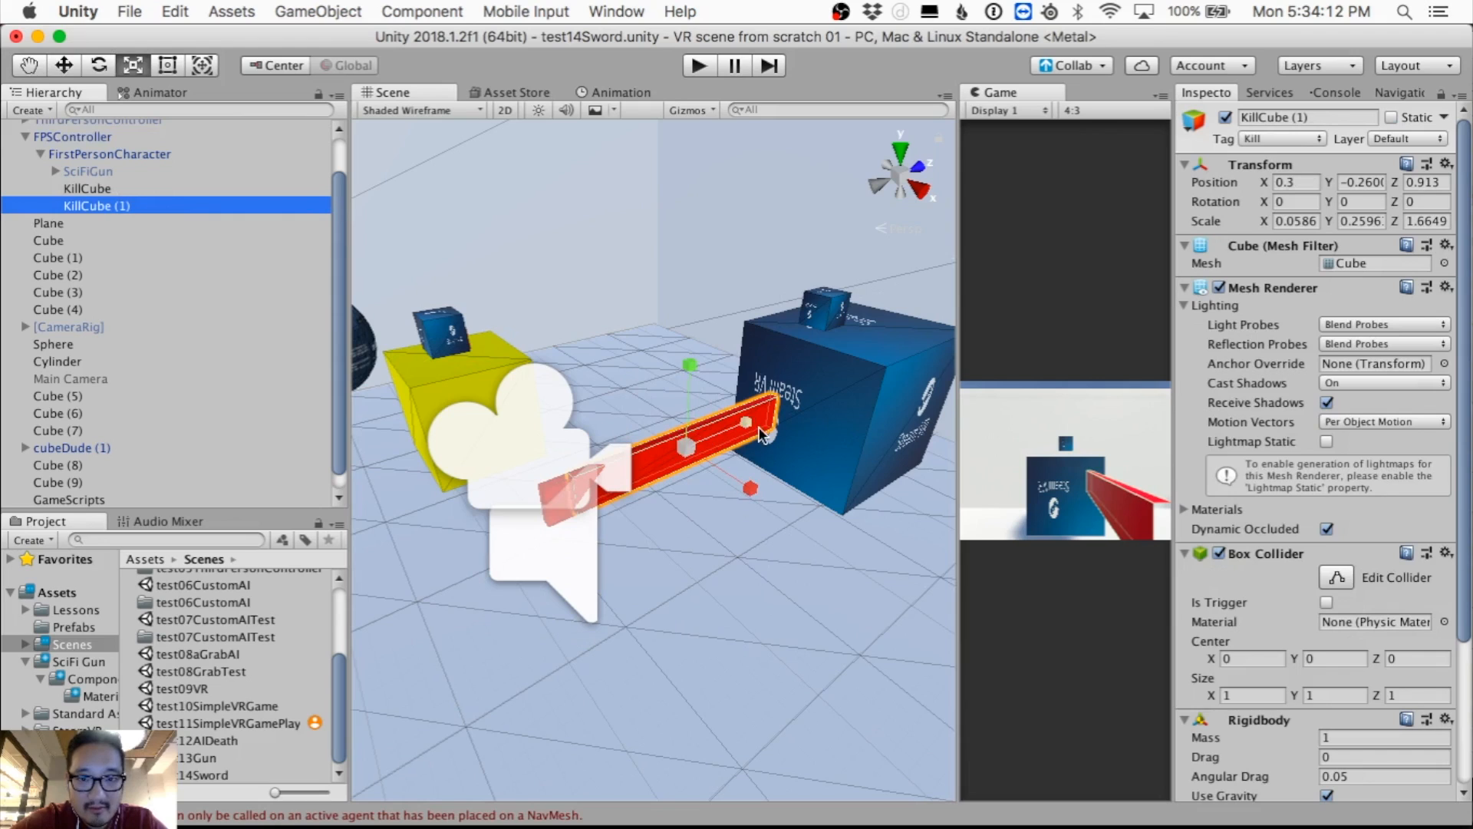
left_click_drag(743, 423, 689, 436)
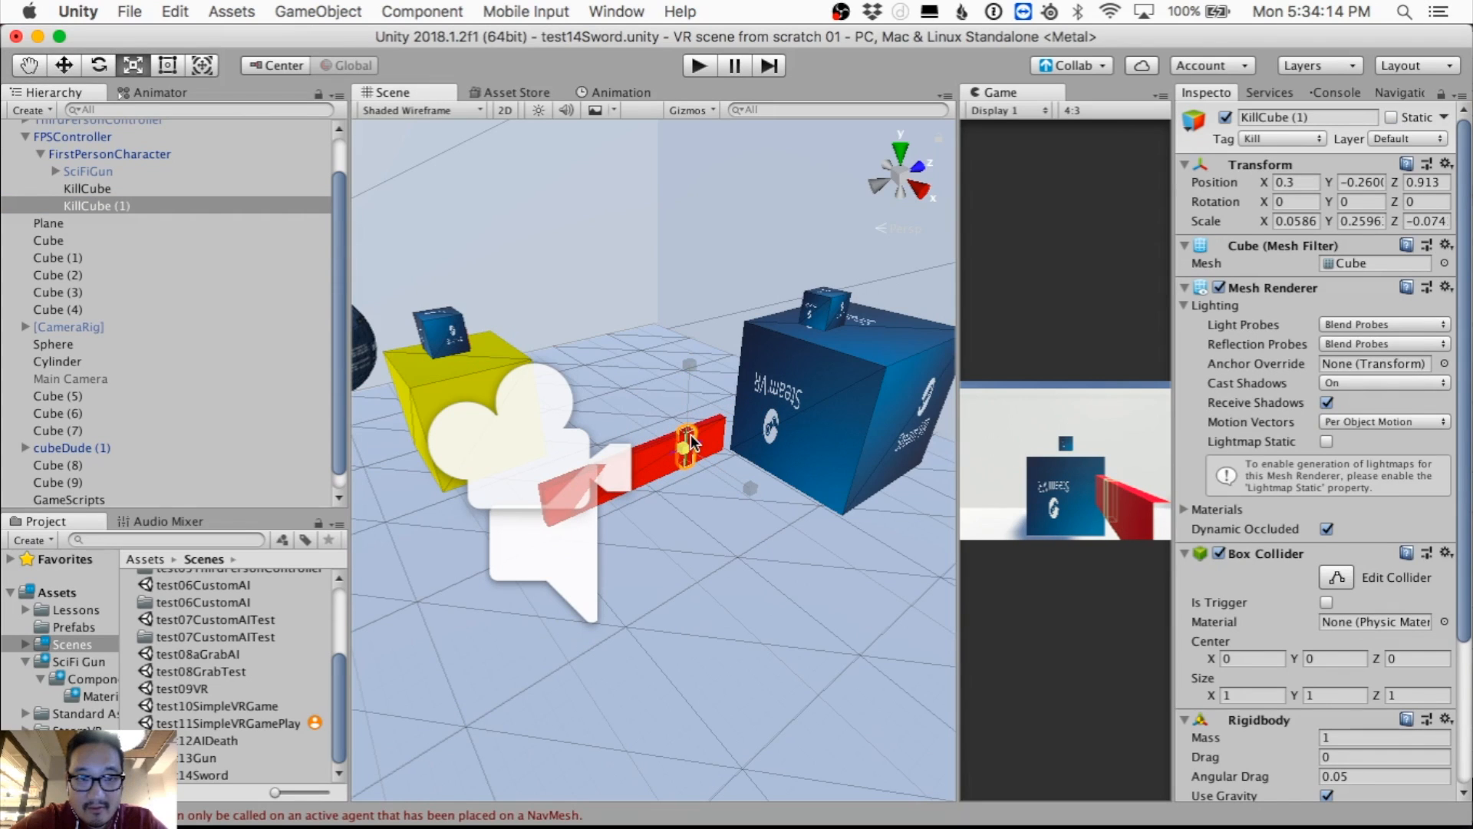
key("super+z")
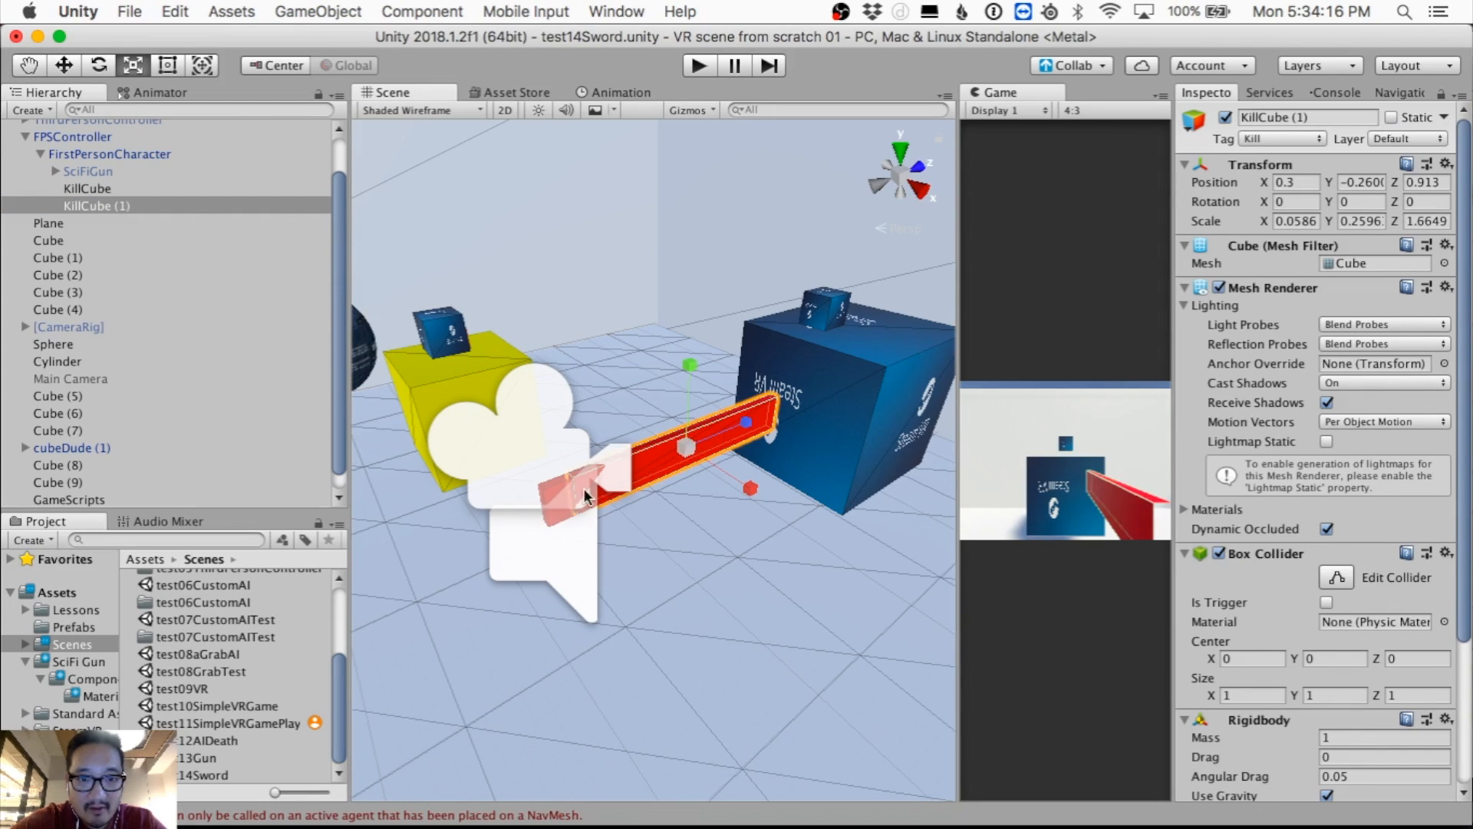
Step: Shorten the original KillCube to a Z scale of about 0.1255 to form the sword's crossguard
left_click(554, 505)
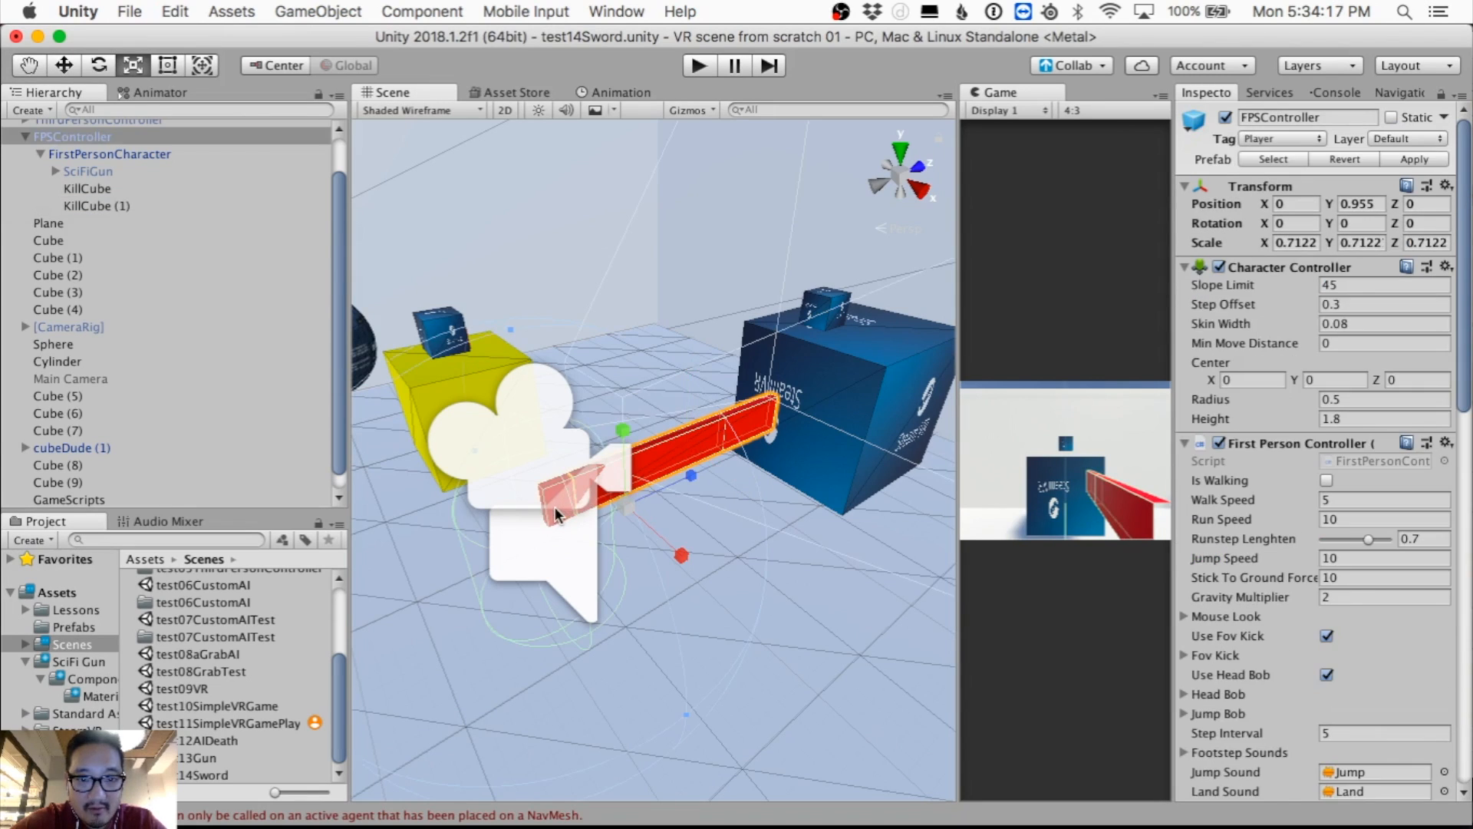
left_click(125, 207)
left_click(117, 187)
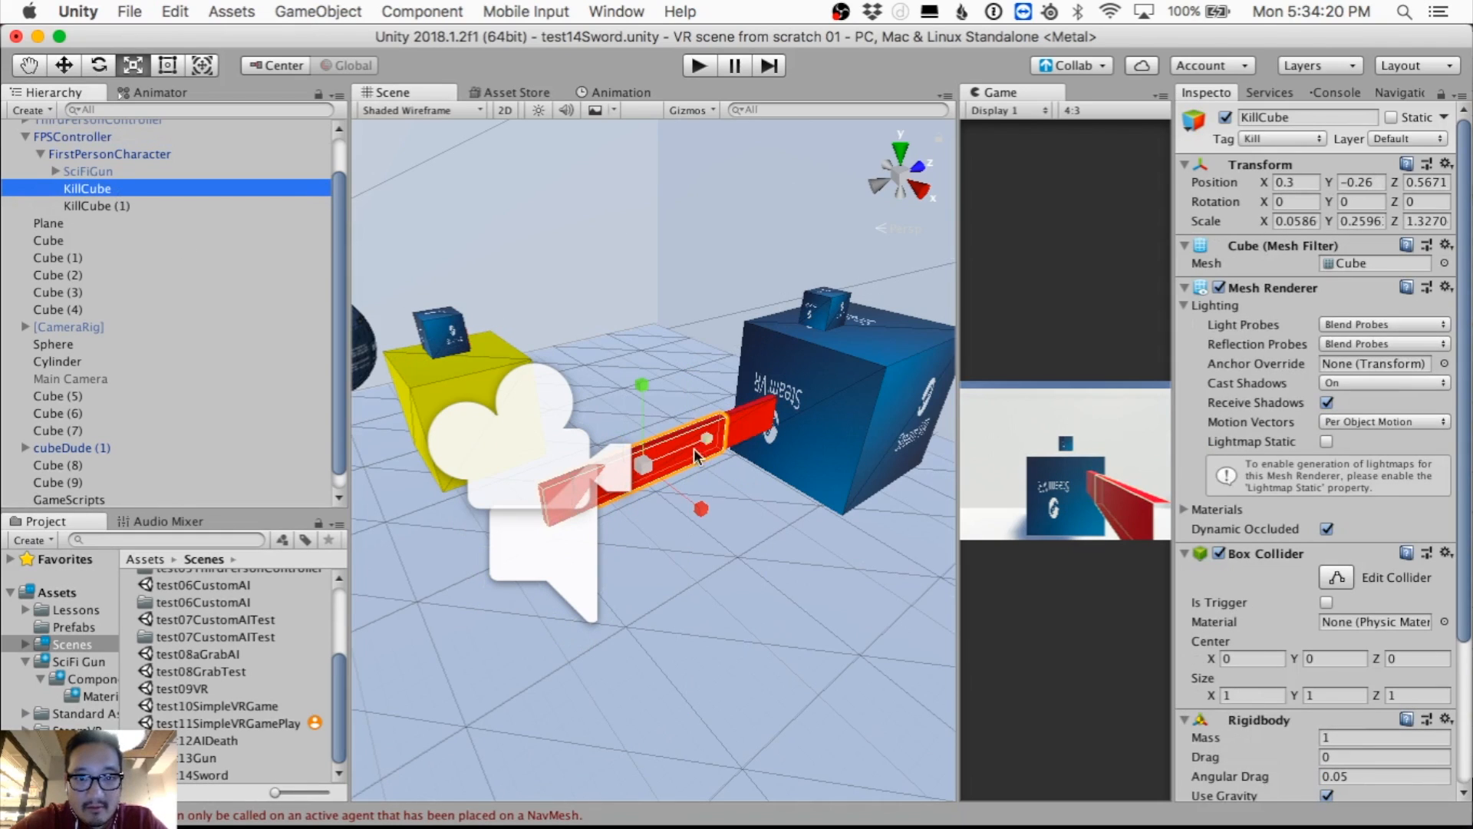
left_click_drag(696, 453, 653, 453)
key("w")
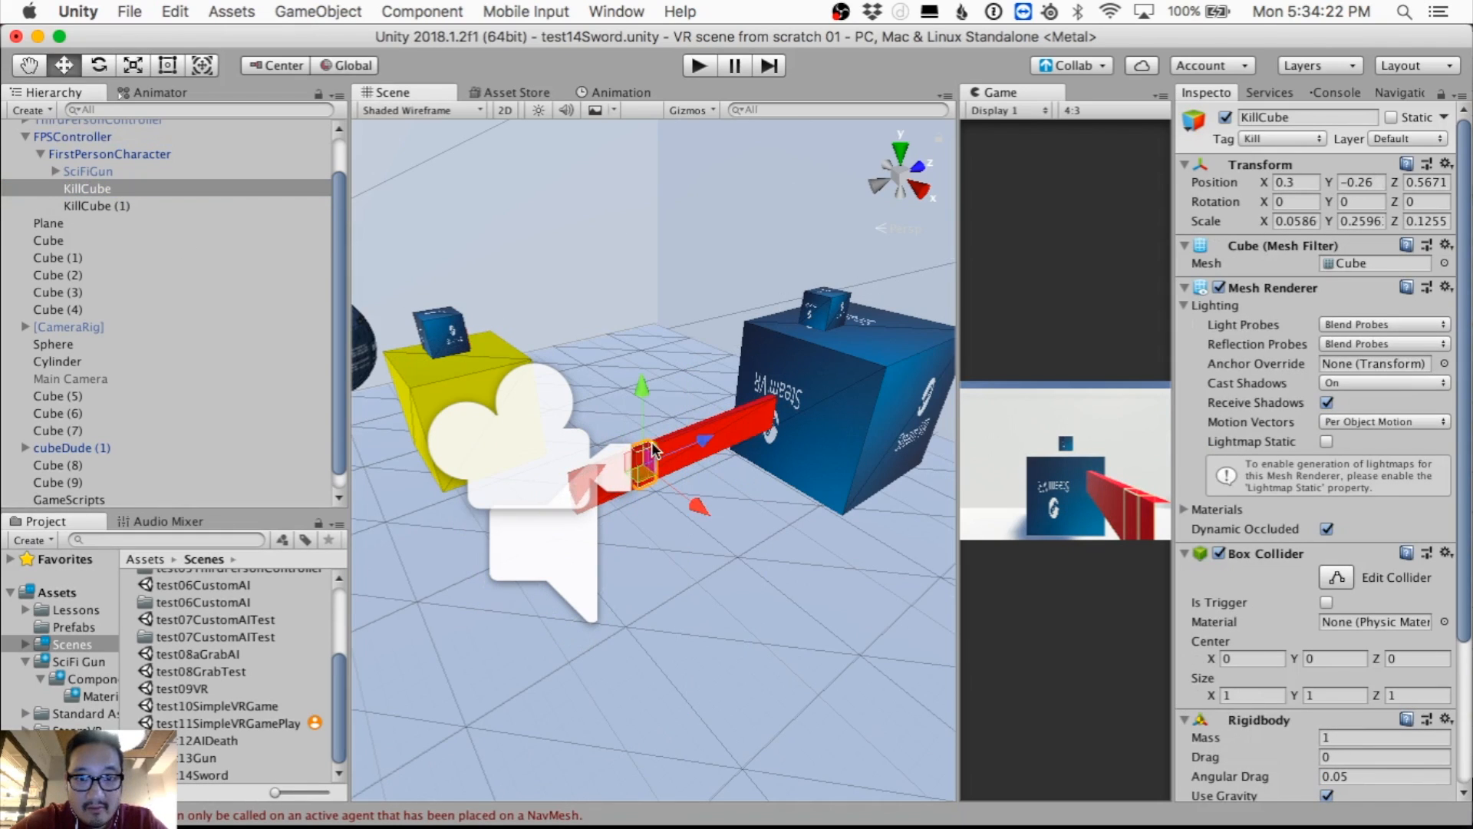
Step: Stretch the KillCube crossguard taller and slim the KillCube (1) blade to a Y scale of about 0.12
key("r")
left_click_drag(637, 369, 693, 393)
left_click(743, 427)
key("alt")
mouse_move(669, 451)
left_mouse_down("alt")
mouse_move(765, 524)
mouse_move(701, 434)
mouse_move(766, 488)
mouse_move(667, 455)
left_mouse_up("alt")
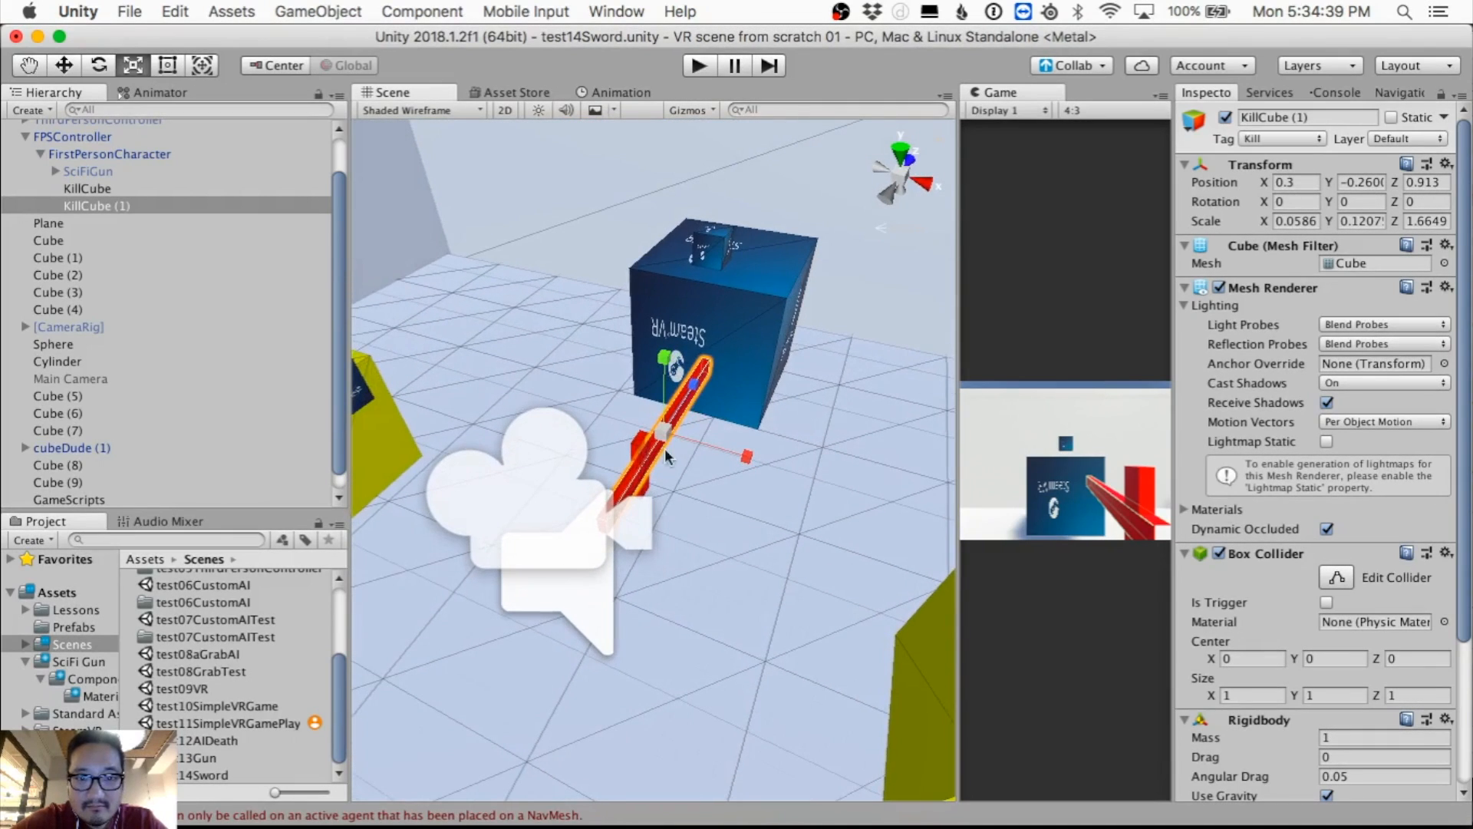
Step: Create an empty GameObject directly under FirstPersonCharacter and parent KillCube and KillCube (1) to it
left_click(113, 188, "shift")
left_click(46, 111)
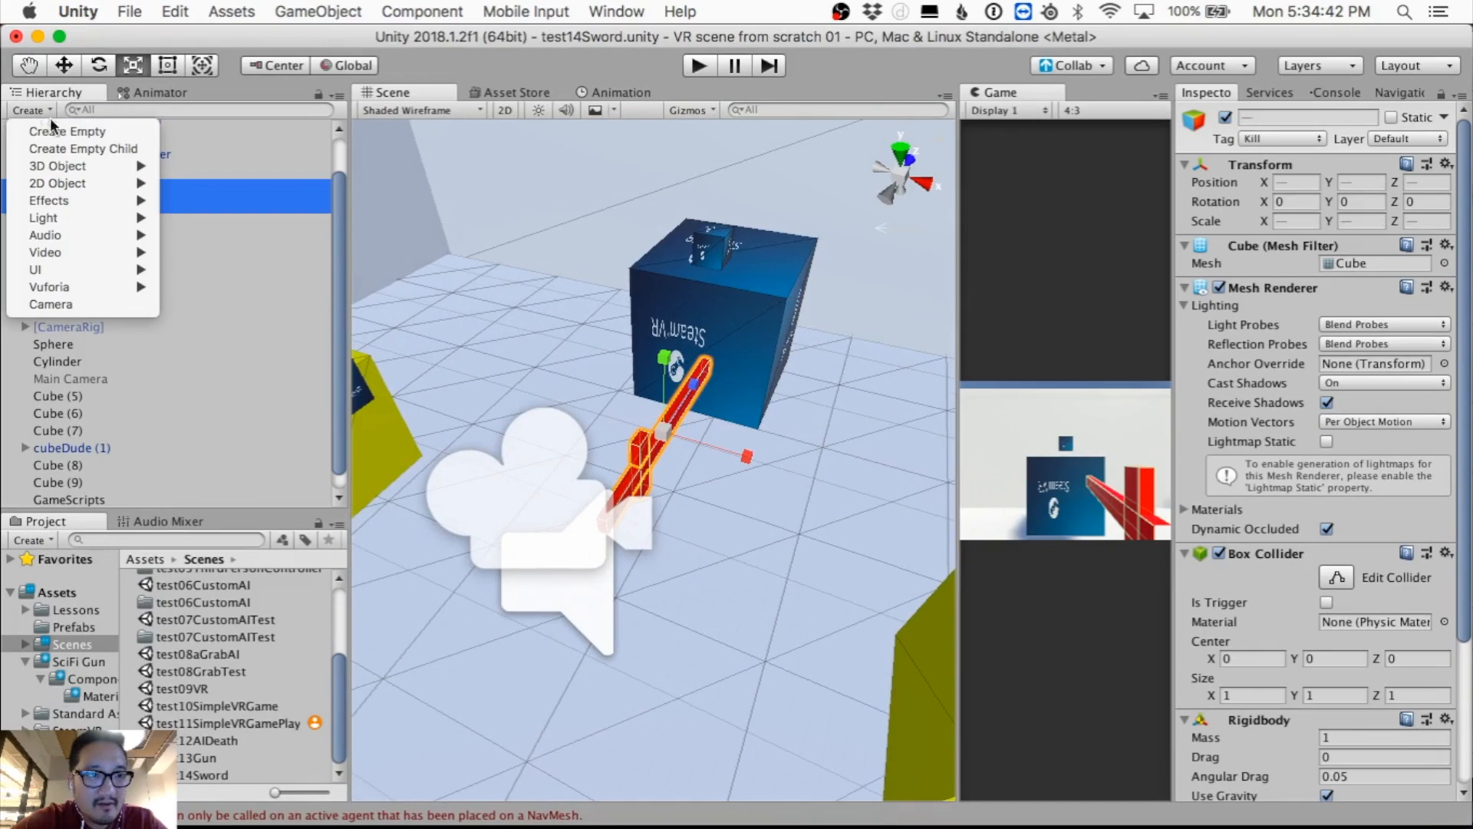
left_click(68, 148)
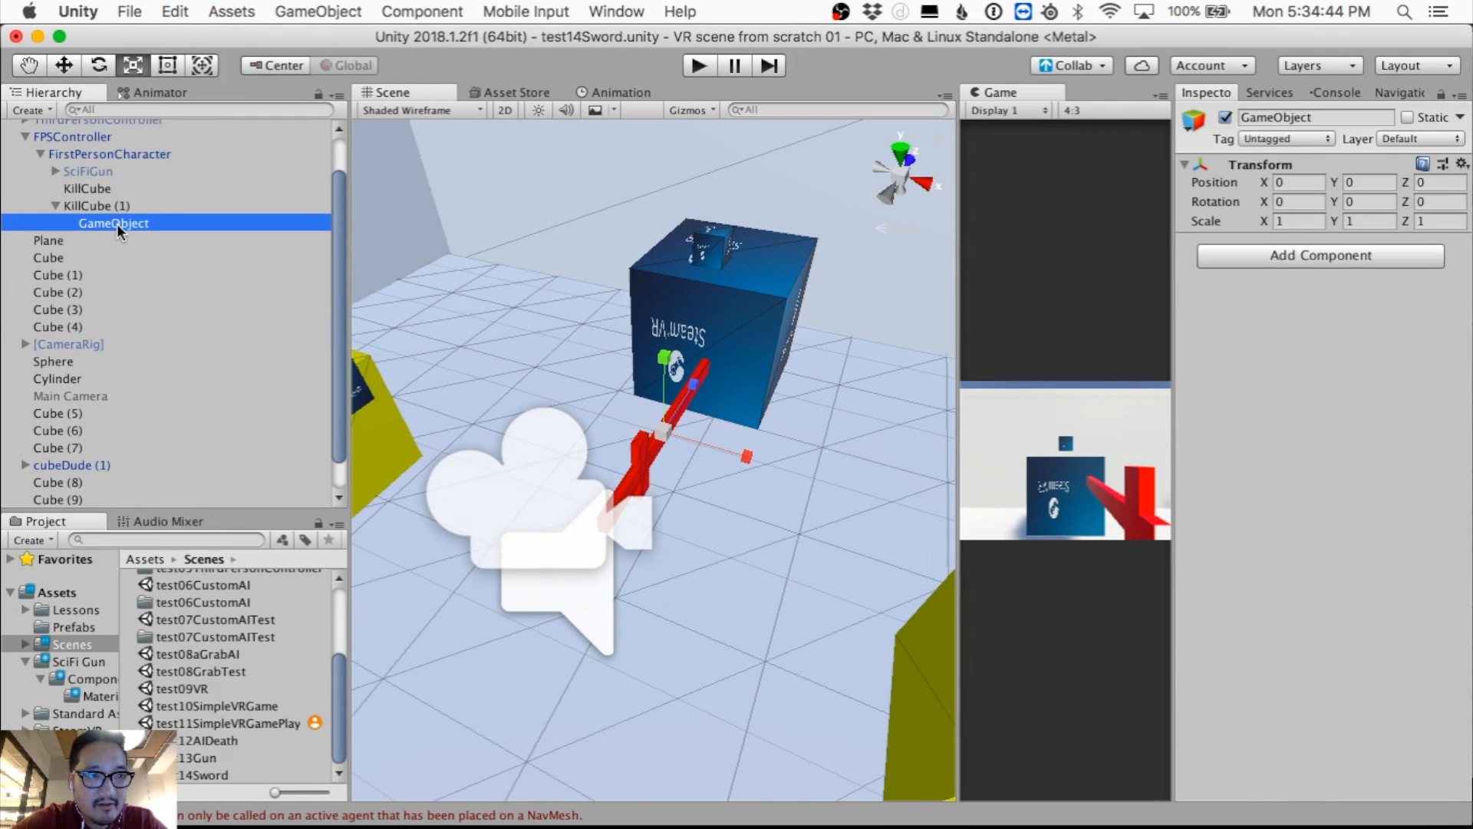
mouse_move(118, 230)
left_mouse_down()
mouse_move(114, 153)
mouse_move(103, 219)
left_mouse_up()
left_click(104, 201)
left_click(104, 187)
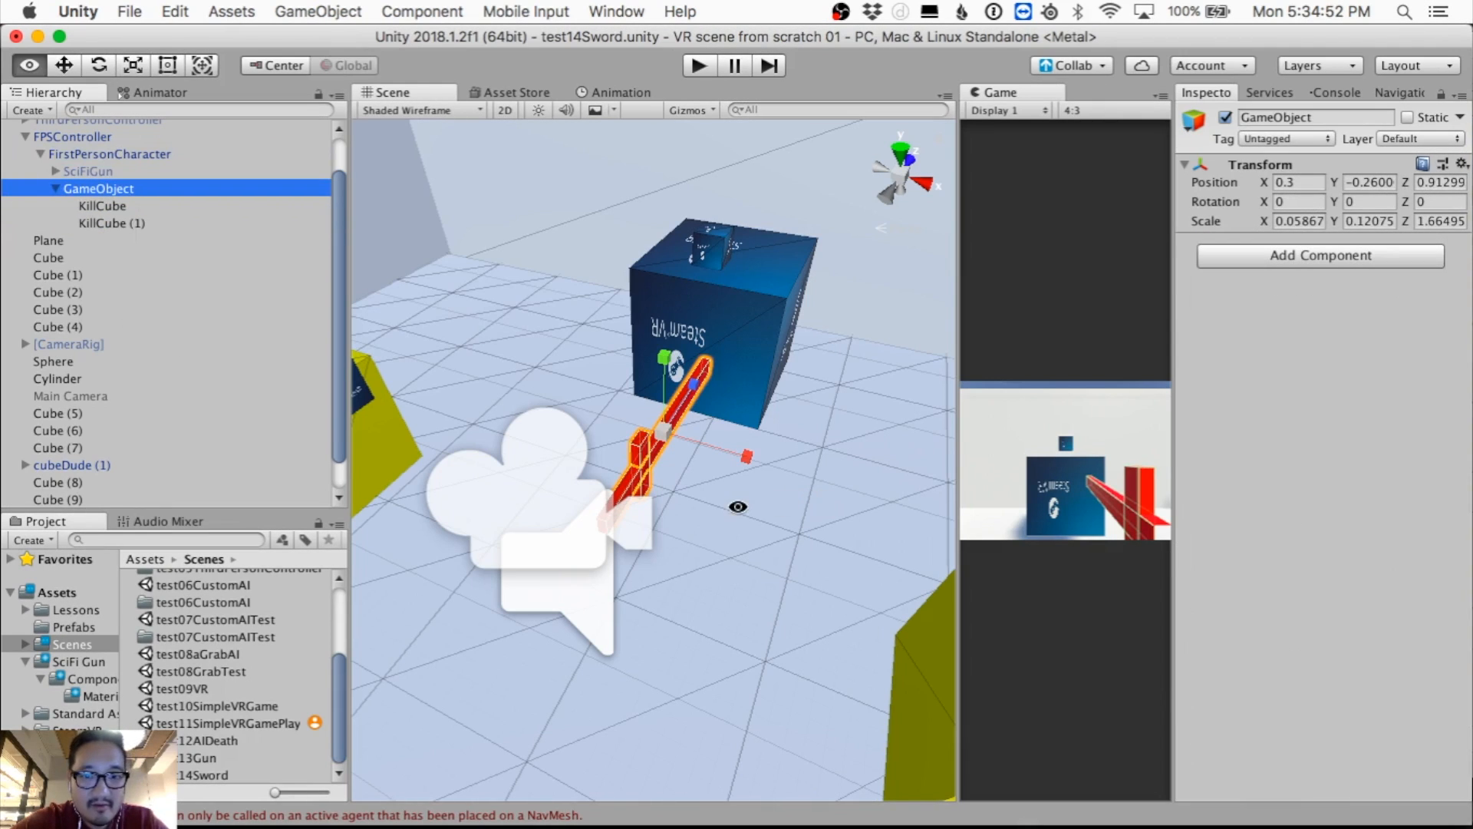
Step: Widen the game view so the sword can be judged from the first-person camera
left_click_drag(737, 504, 875, 522, "alt")
key("e")
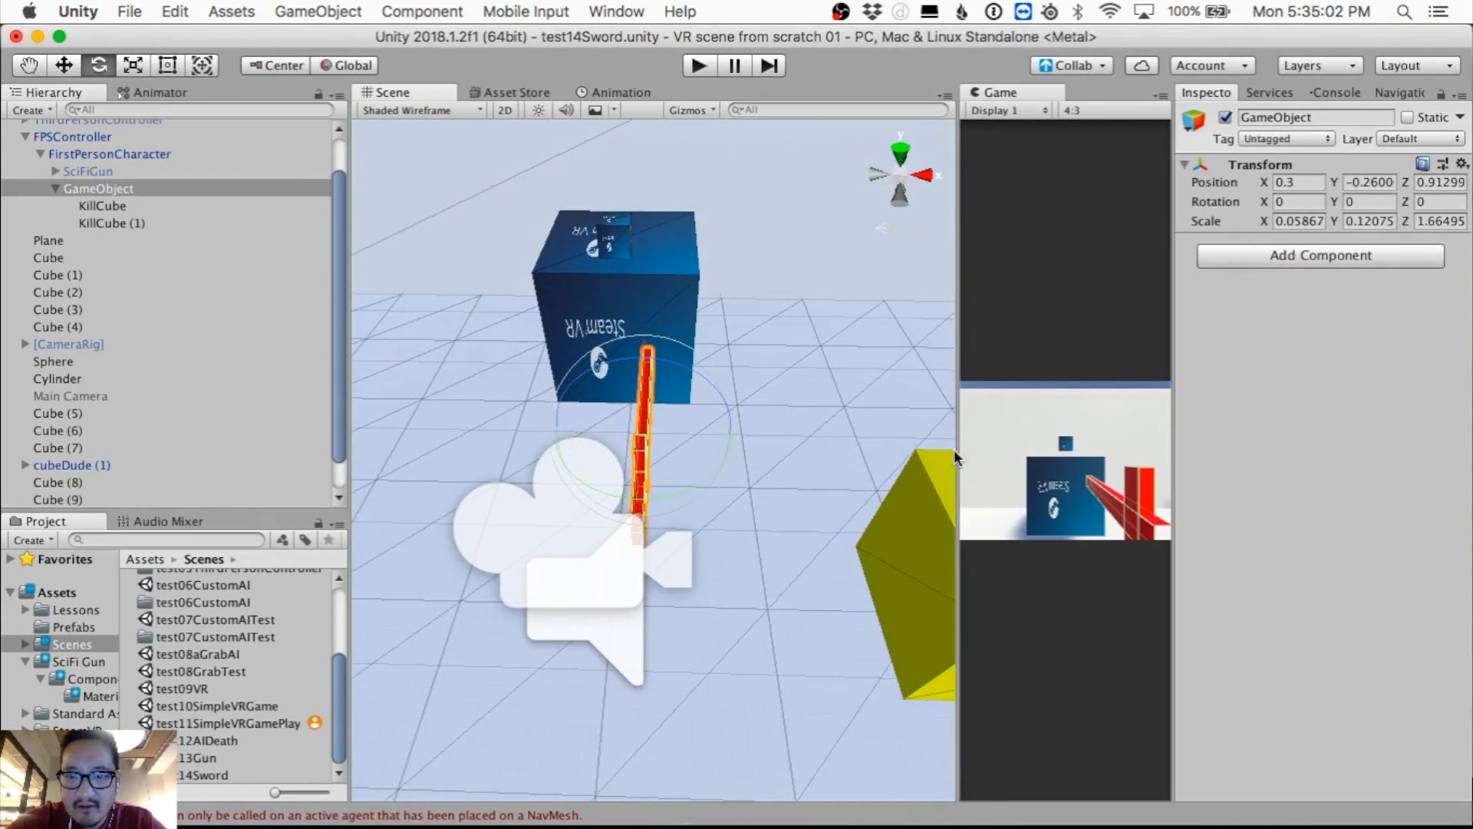
left_click_drag(957, 456, 533, 503)
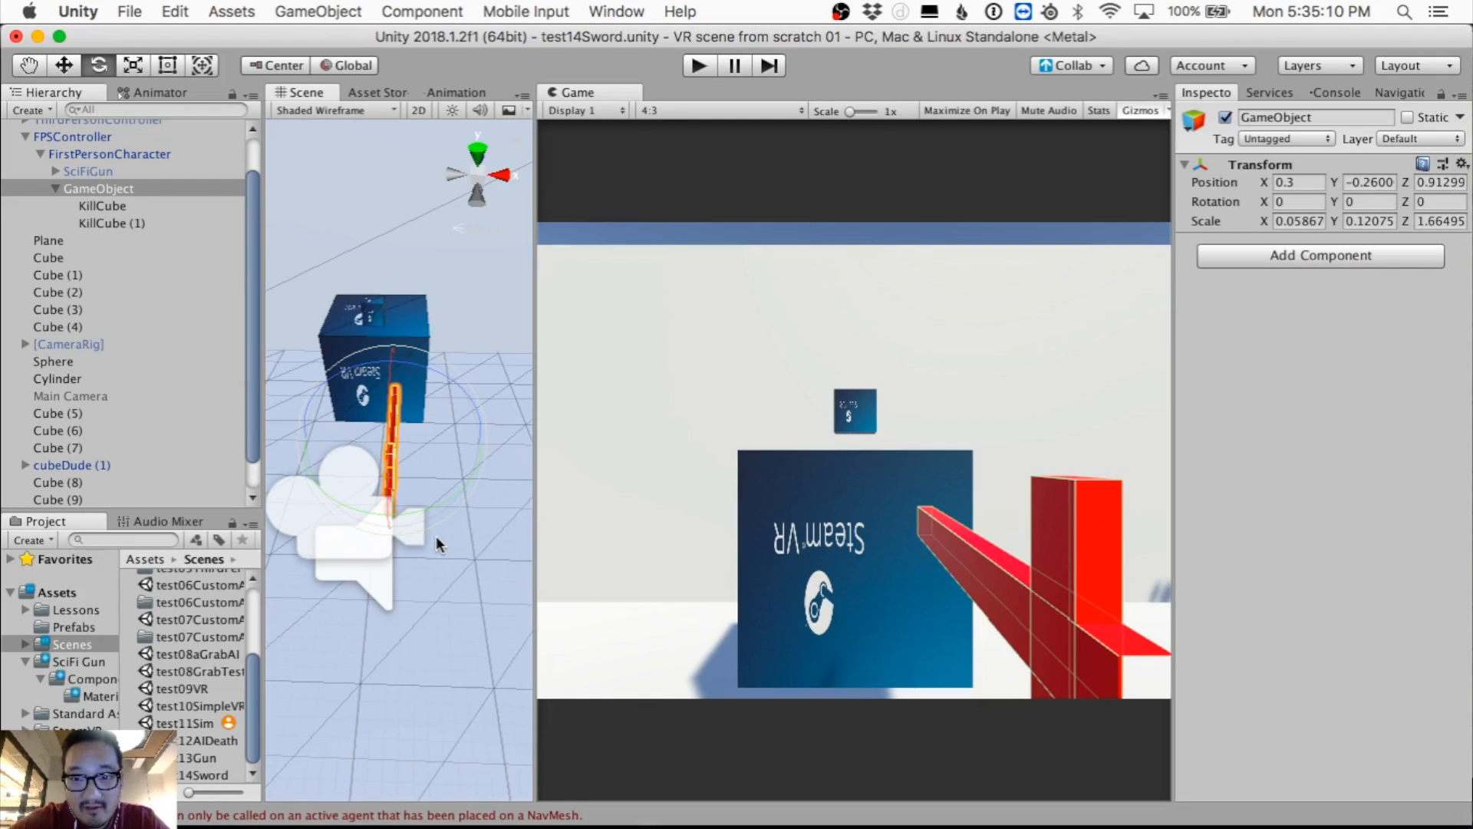
Step: Tilt the sword's parent GameObject to an X rotation of about -15.7 and raise it to Y -0.18
left_click_drag(417, 440, 393, 499)
key("super+z")
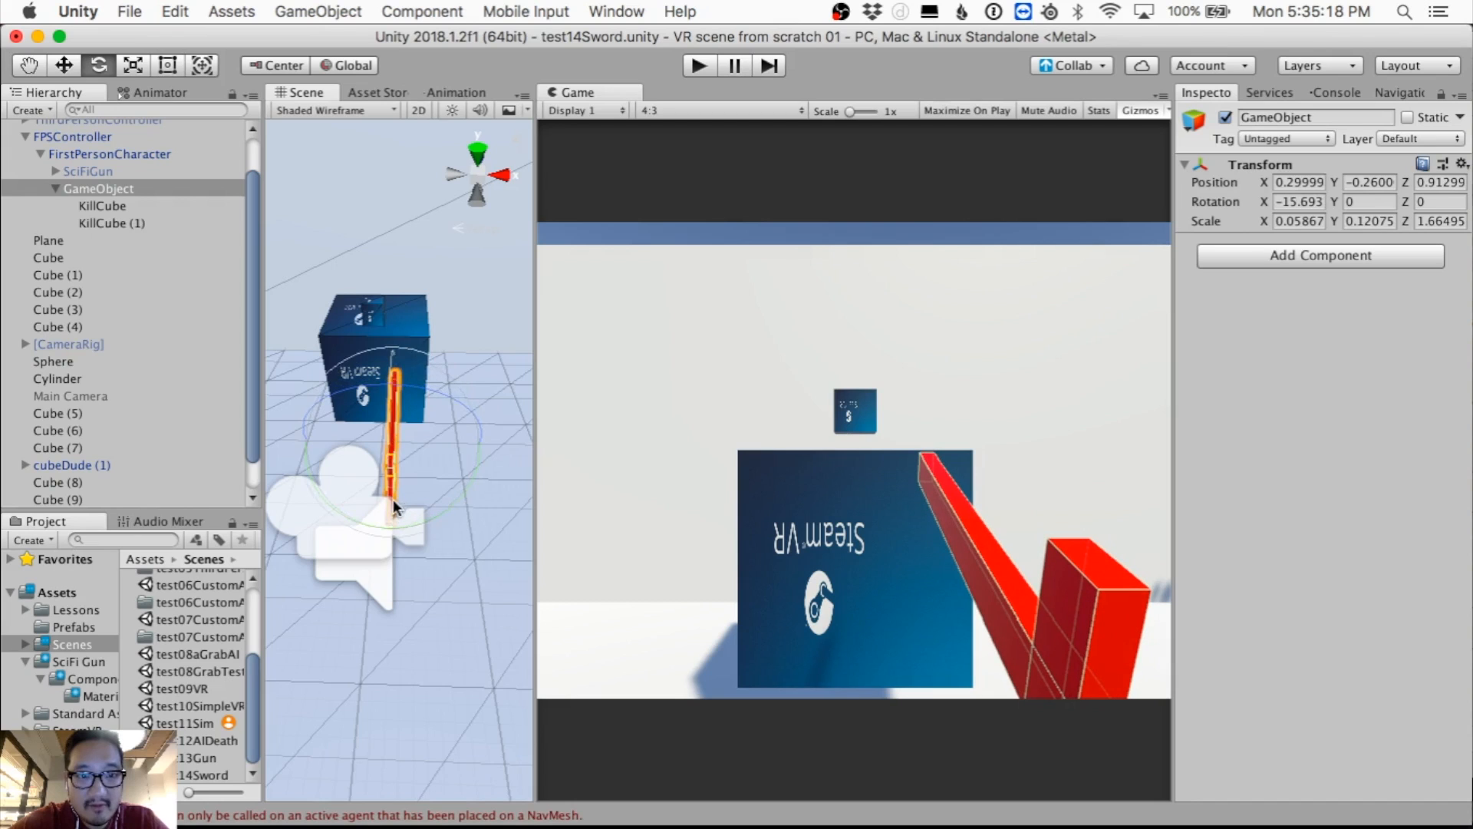
key("w")
left_click_drag(394, 395, 356, 512)
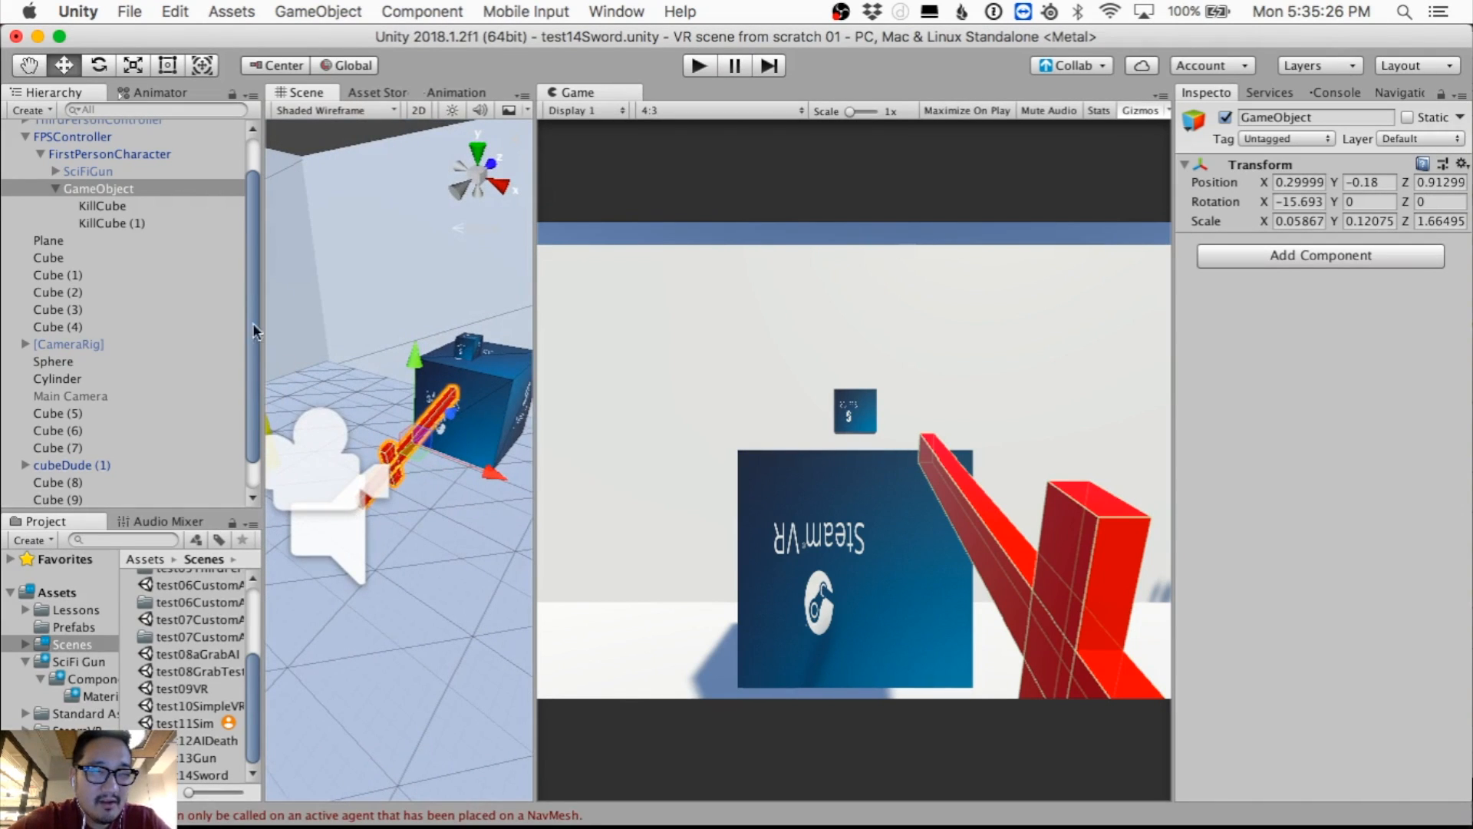
Step: Rename the parent GameObject to sword and collapse it in the hierarchy
left_click(129, 185)
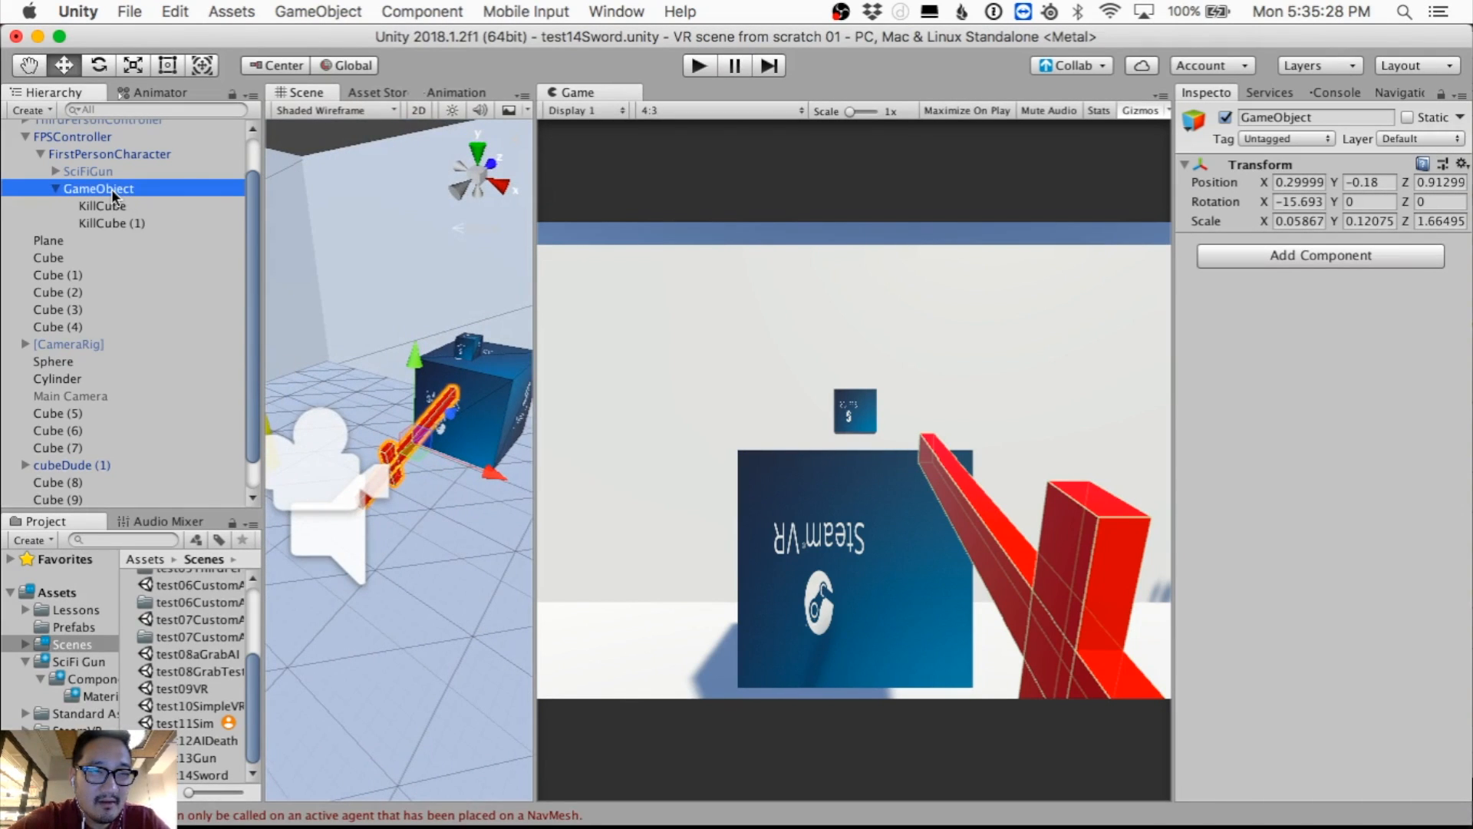
left_click(112, 189)
type("sword")
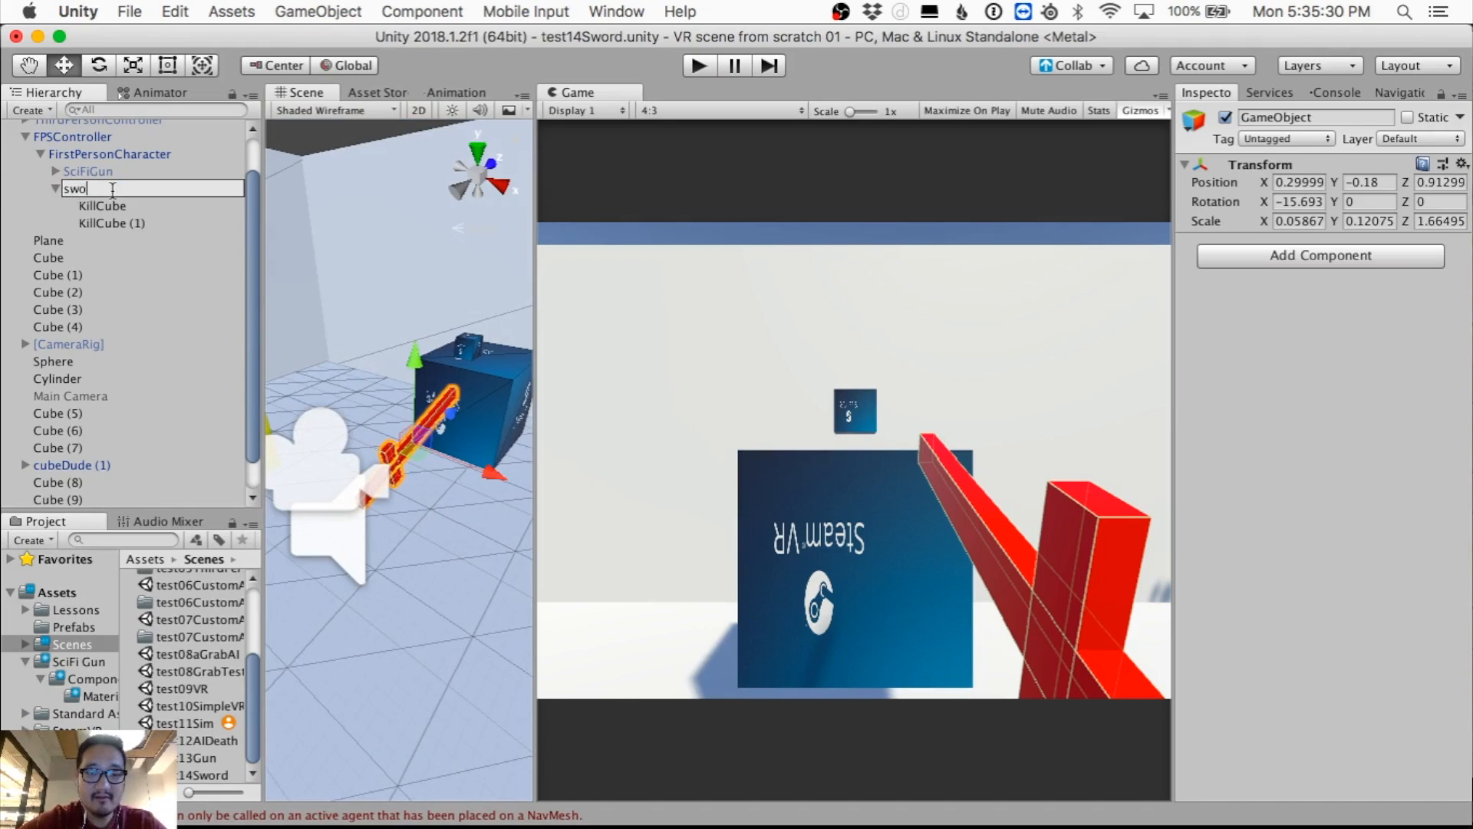
key("Return")
left_click(57, 188)
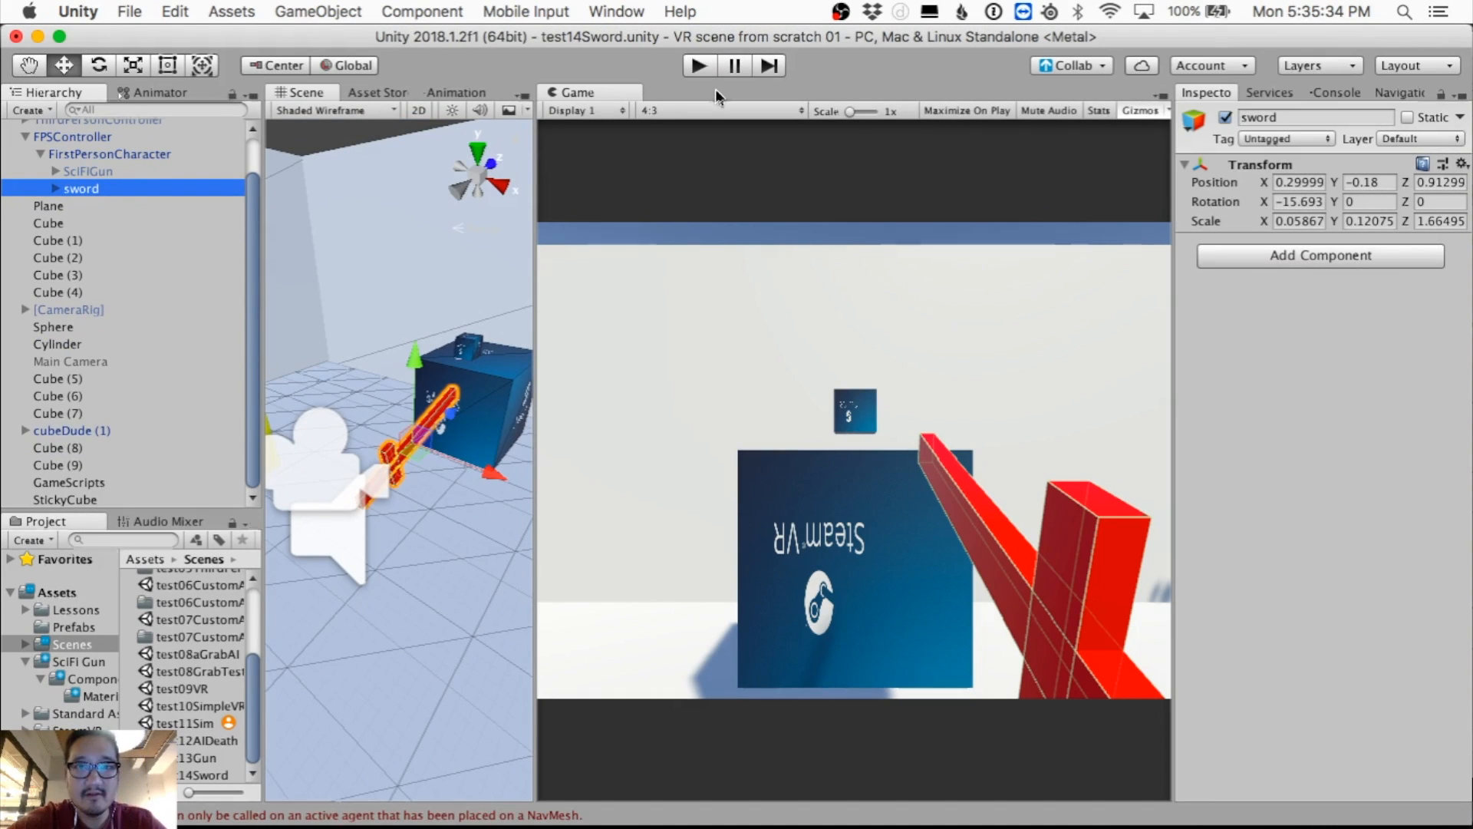
Step: Run the scene briefly to test how the sword behaves, and stop play mode
left_click(699, 67)
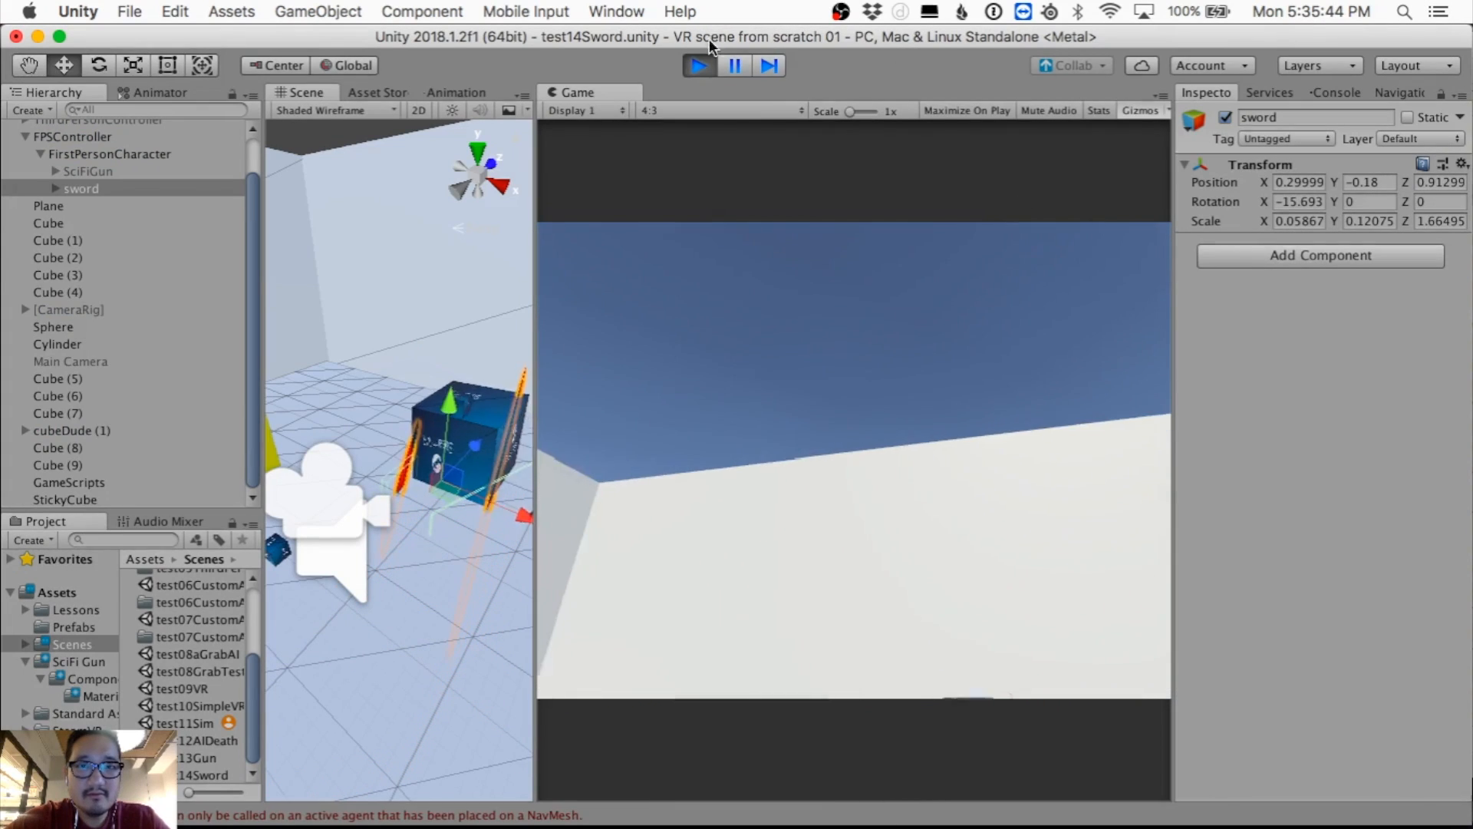
left_click(699, 66)
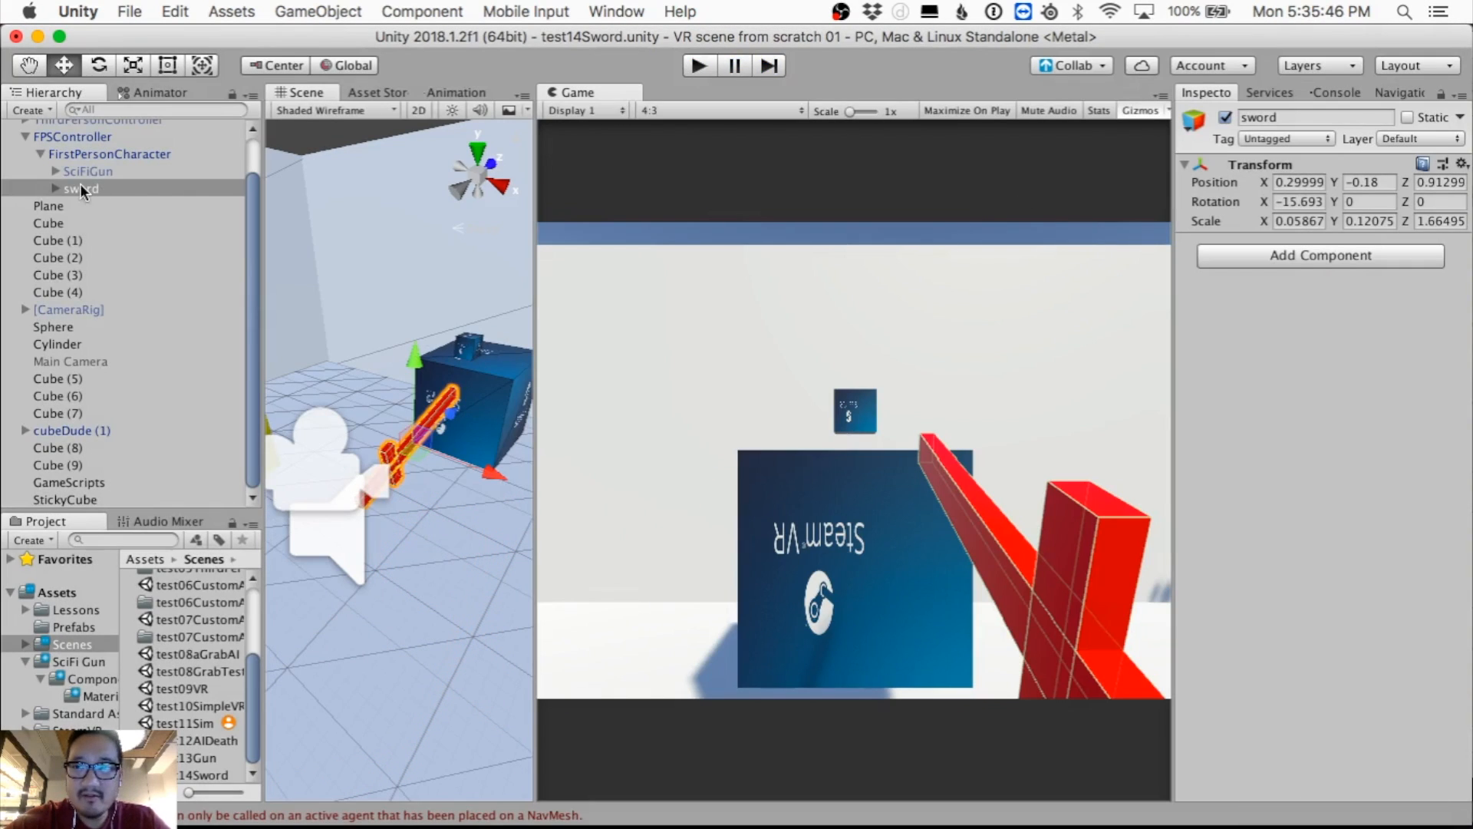
Step: Remove the Rigidbody component from KillCube inside the sword object
left_click(56, 188)
left_click(89, 207)
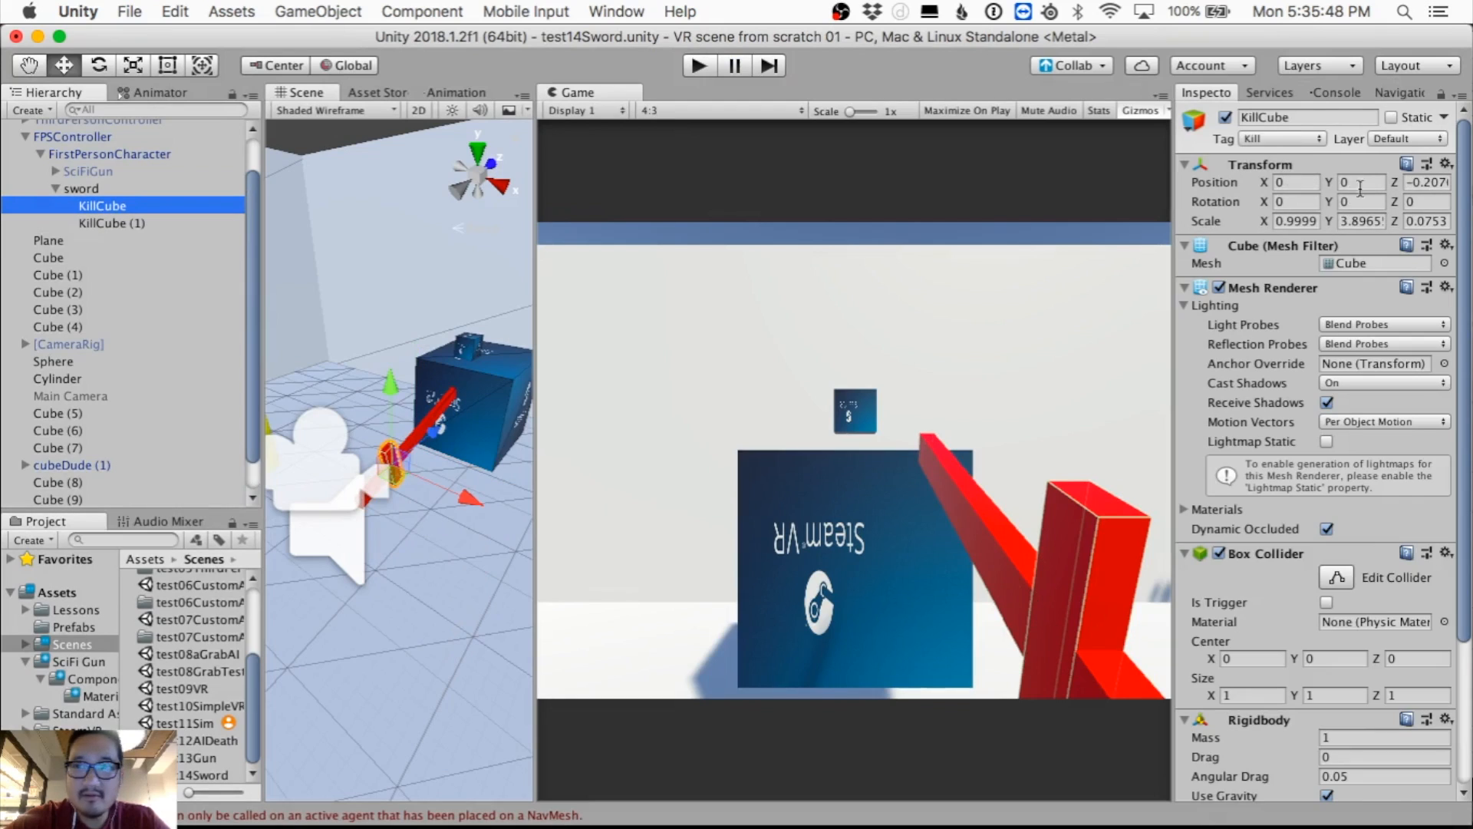
scroll(1234, 538, "down", 5)
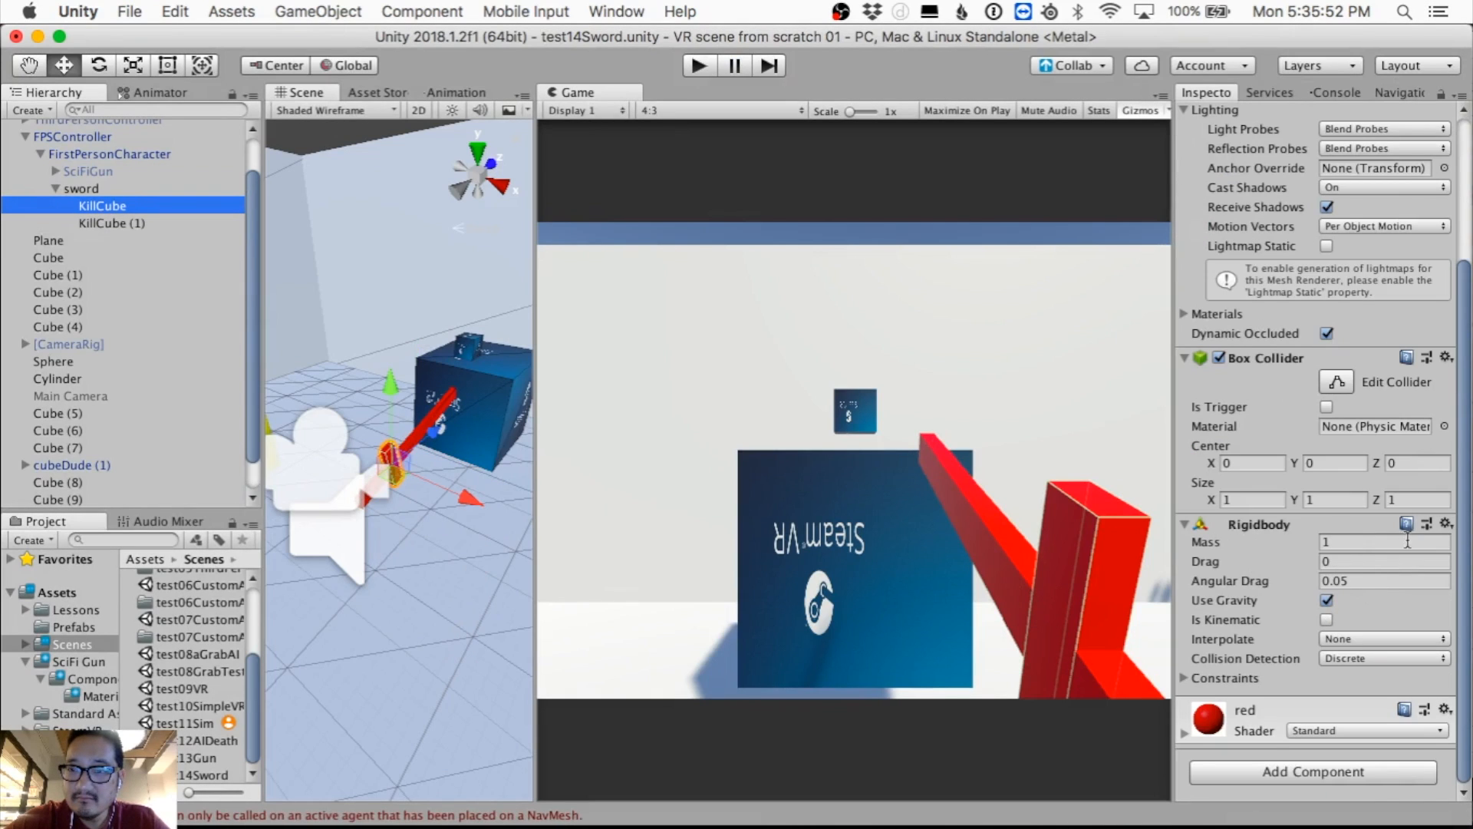
left_click(1447, 525)
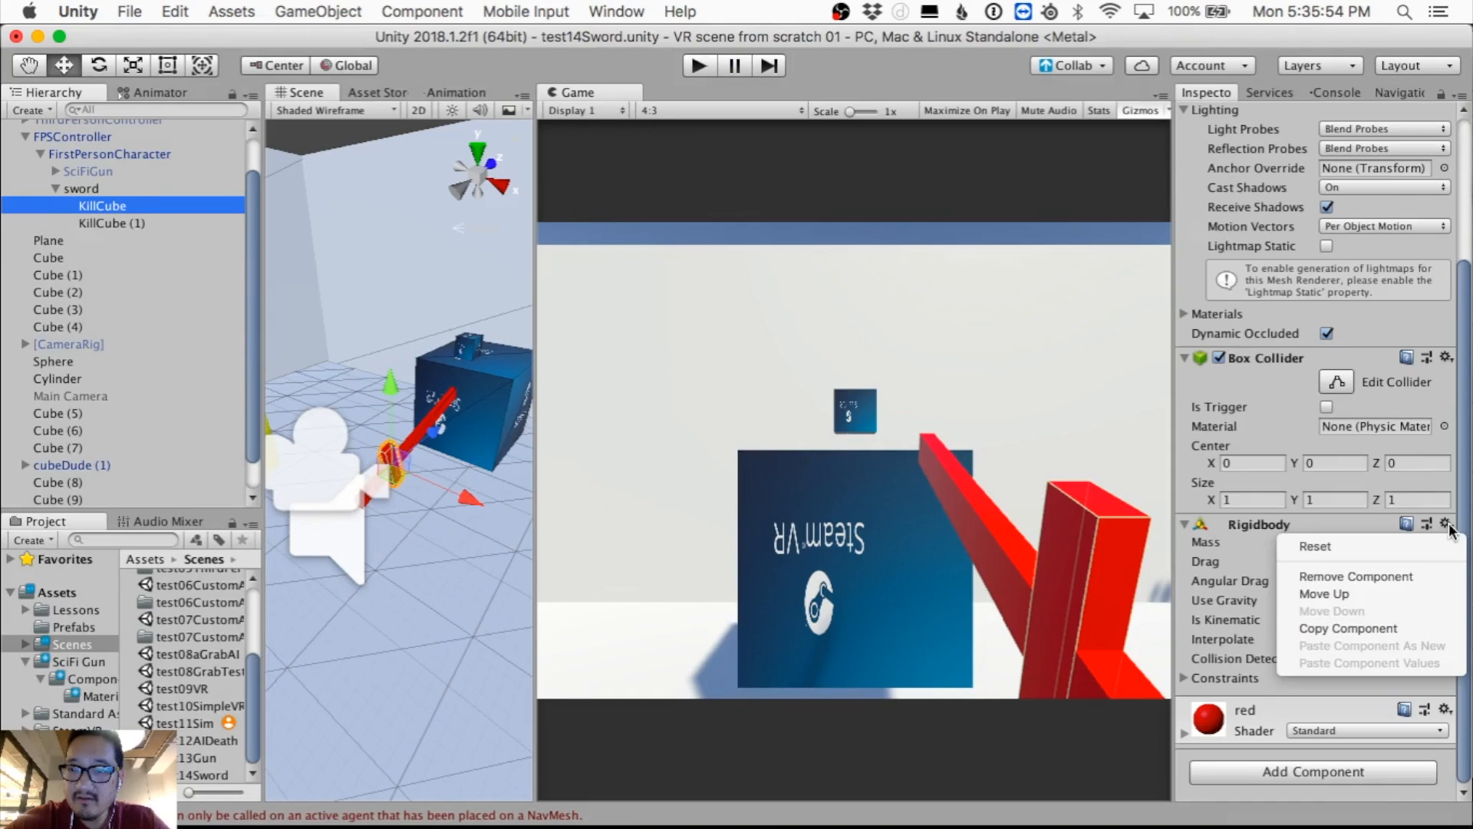
left_click(1443, 577)
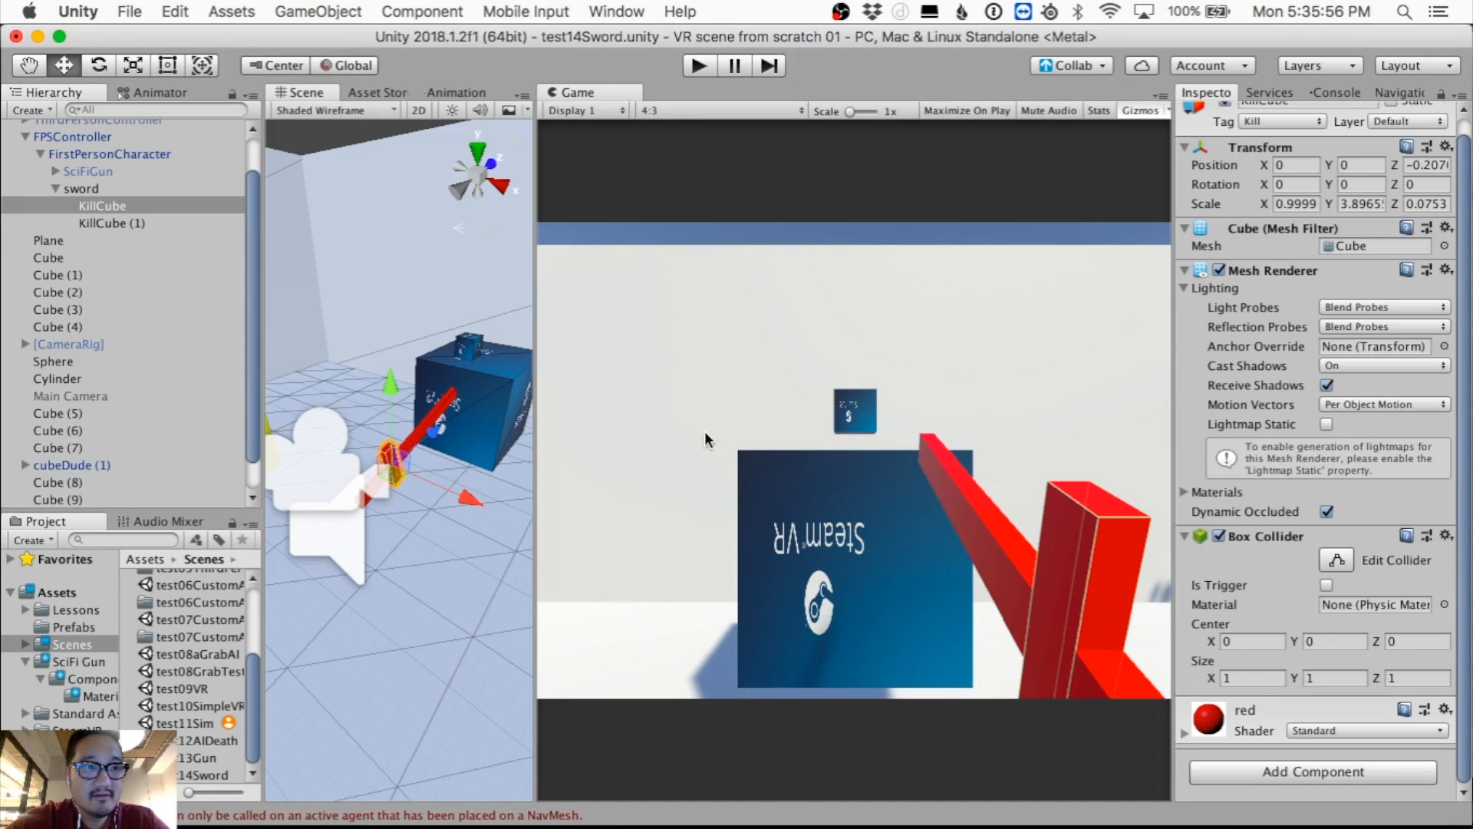
Step: Remove the Rigidbody component from KillCube (1) and check the components of both sword parts
left_click(163, 221)
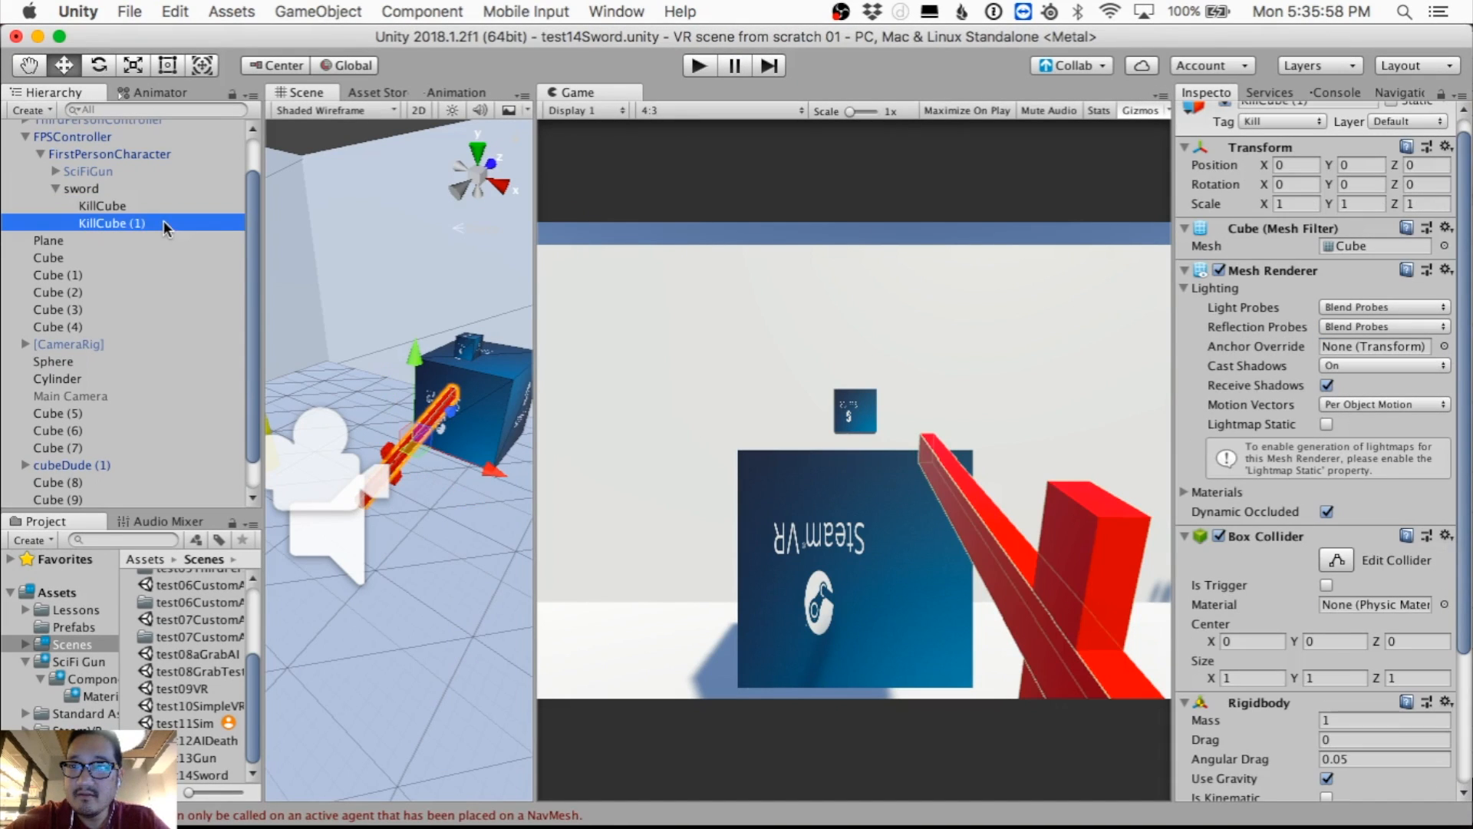
left_click(1447, 702)
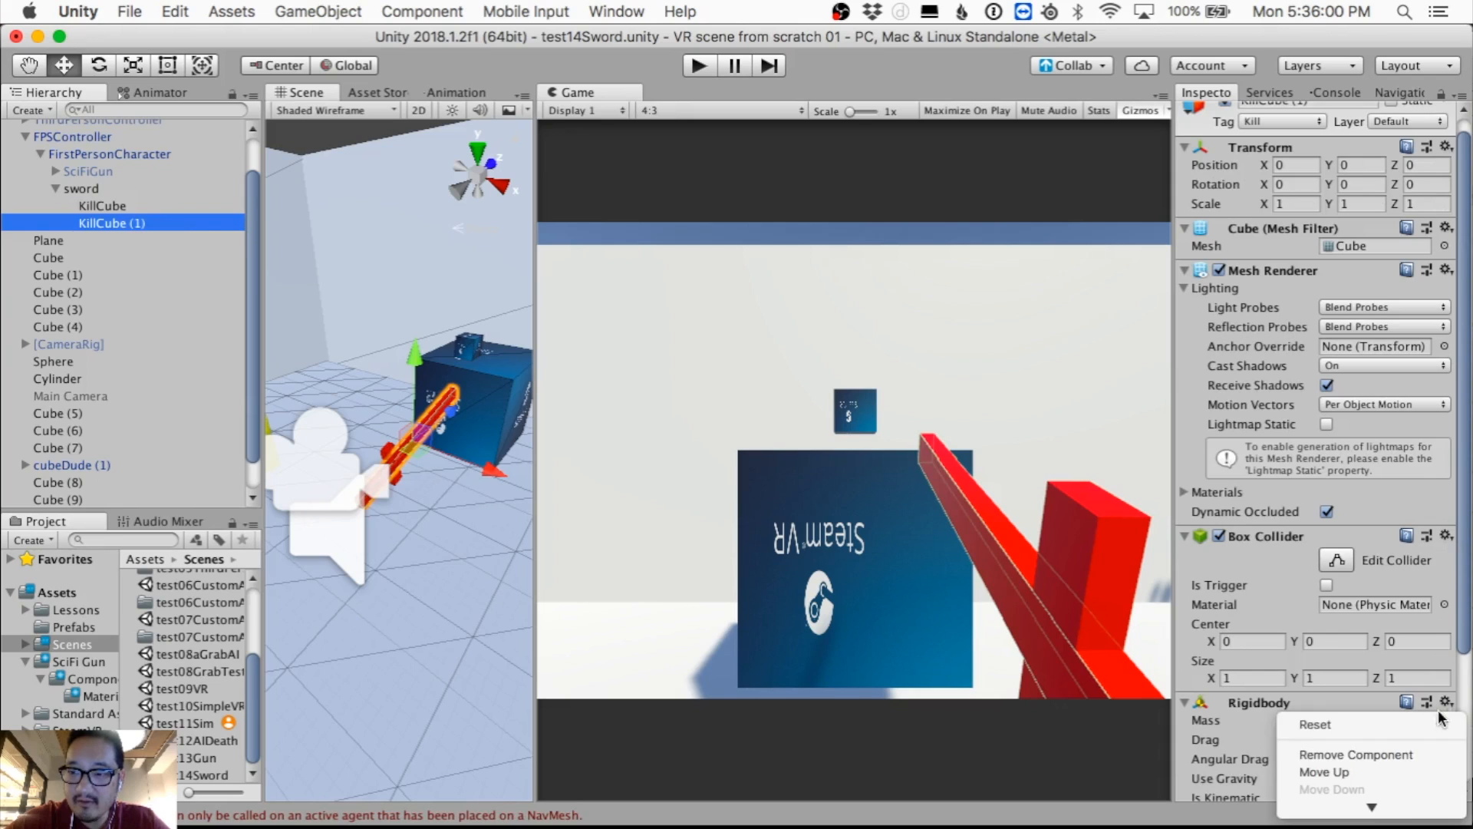
left_click(1433, 752)
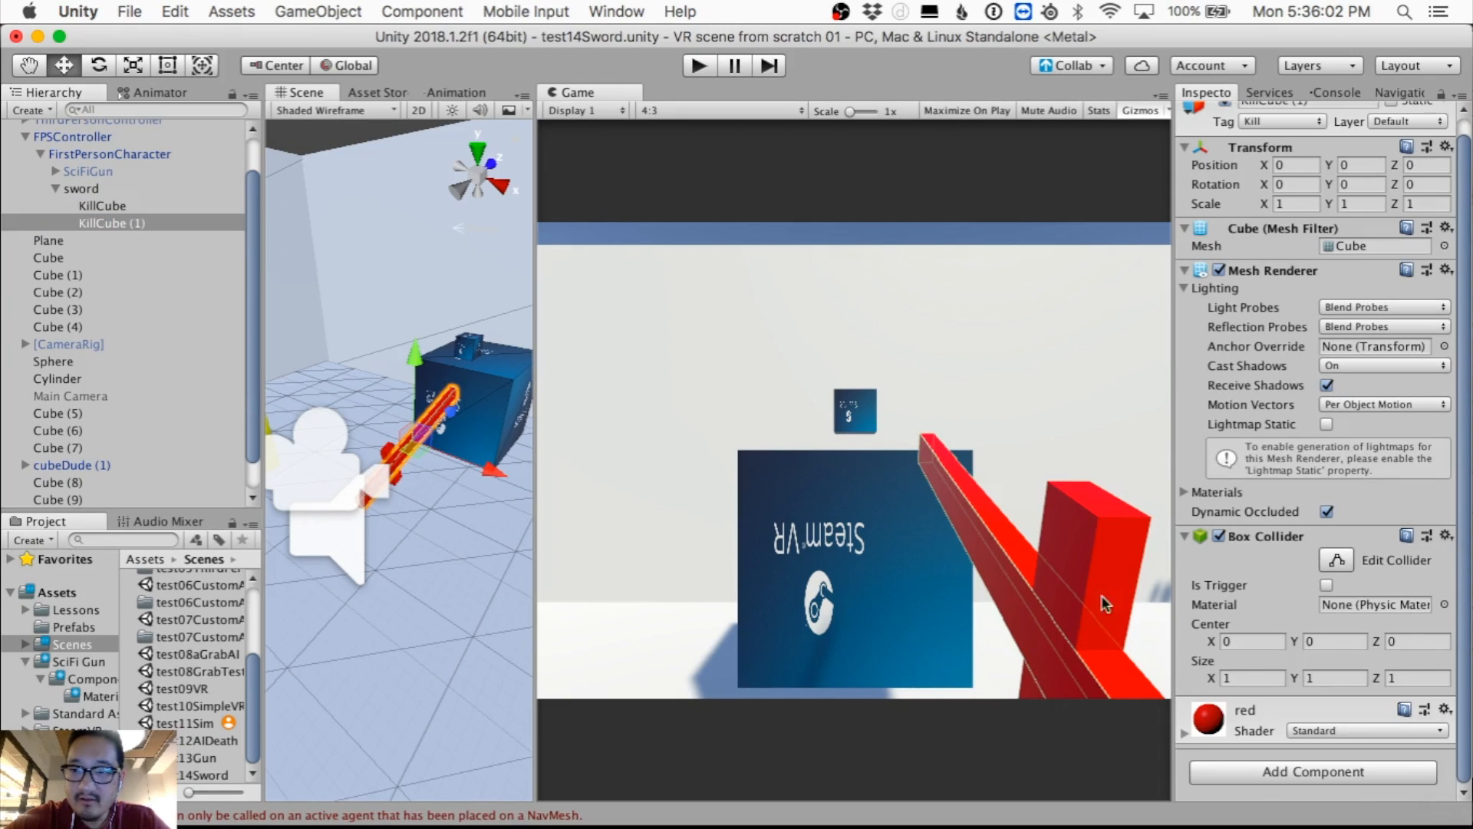
left_click(127, 202)
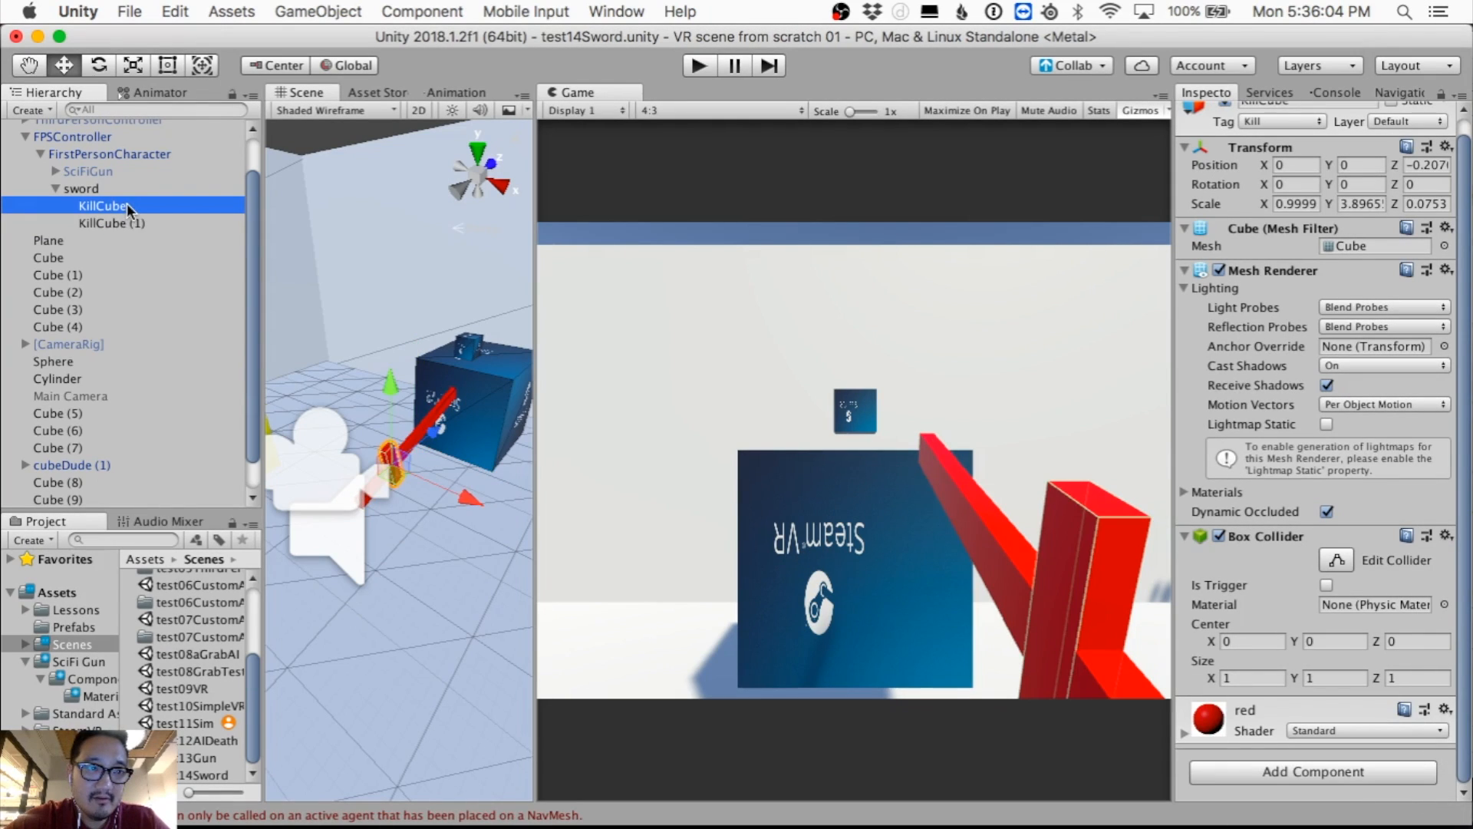
left_click(123, 220)
left_click(121, 205)
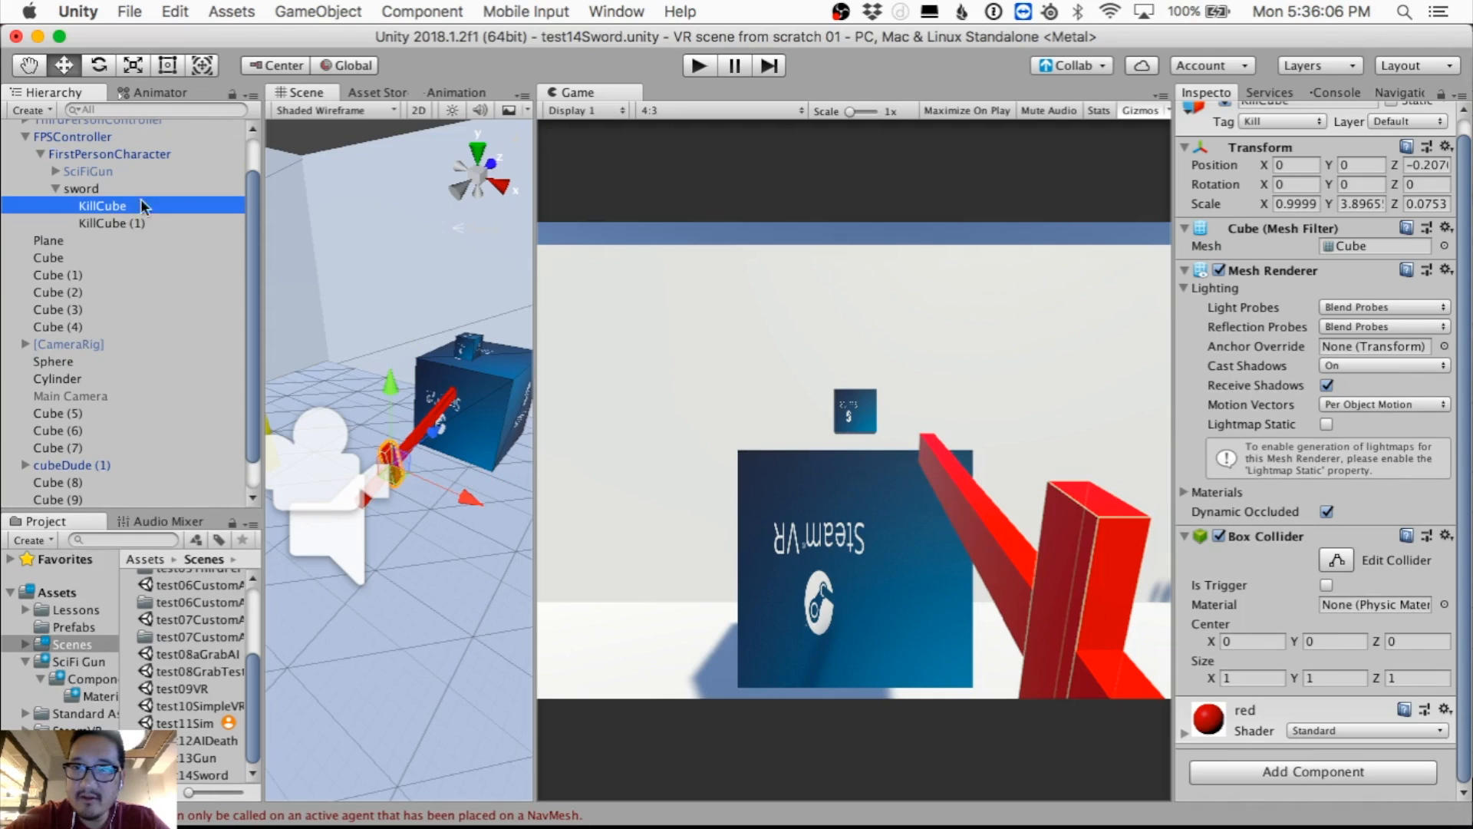
Step: Run the scene and move the player back and forth to strike the gray humanoid with the sword
left_click(695, 65)
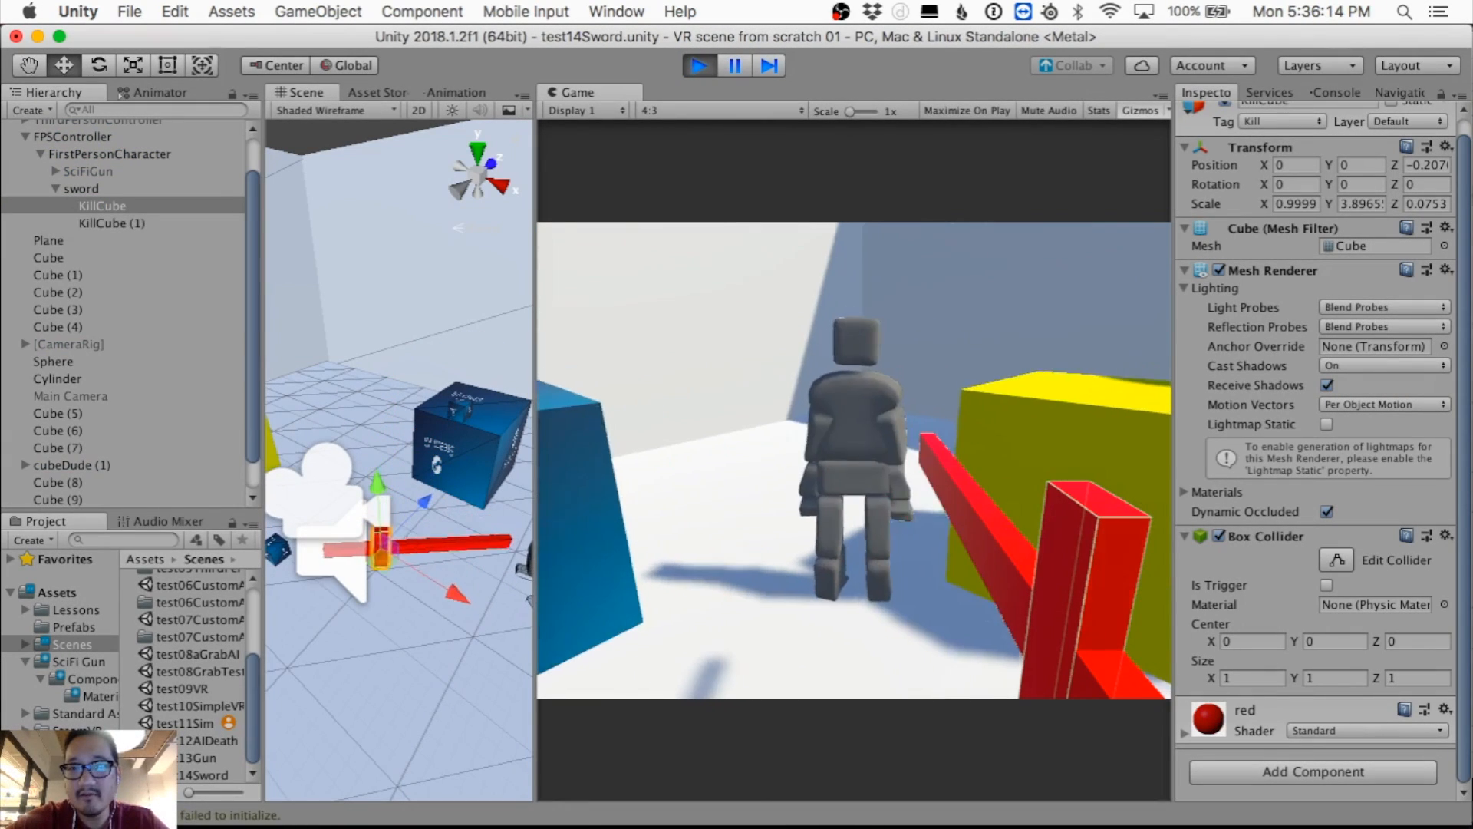
key("s")
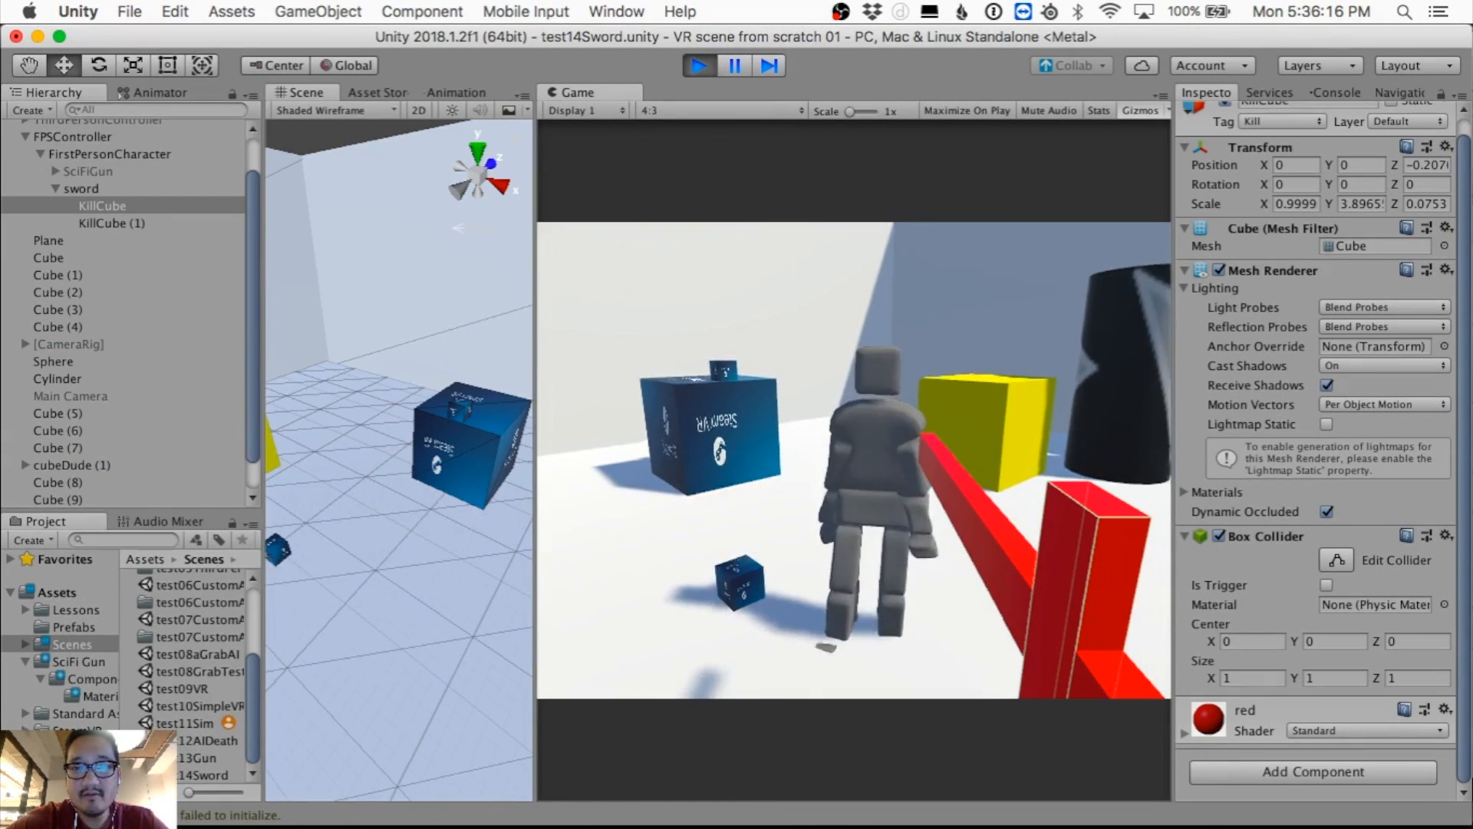
key("w")
key("s")
key("w")
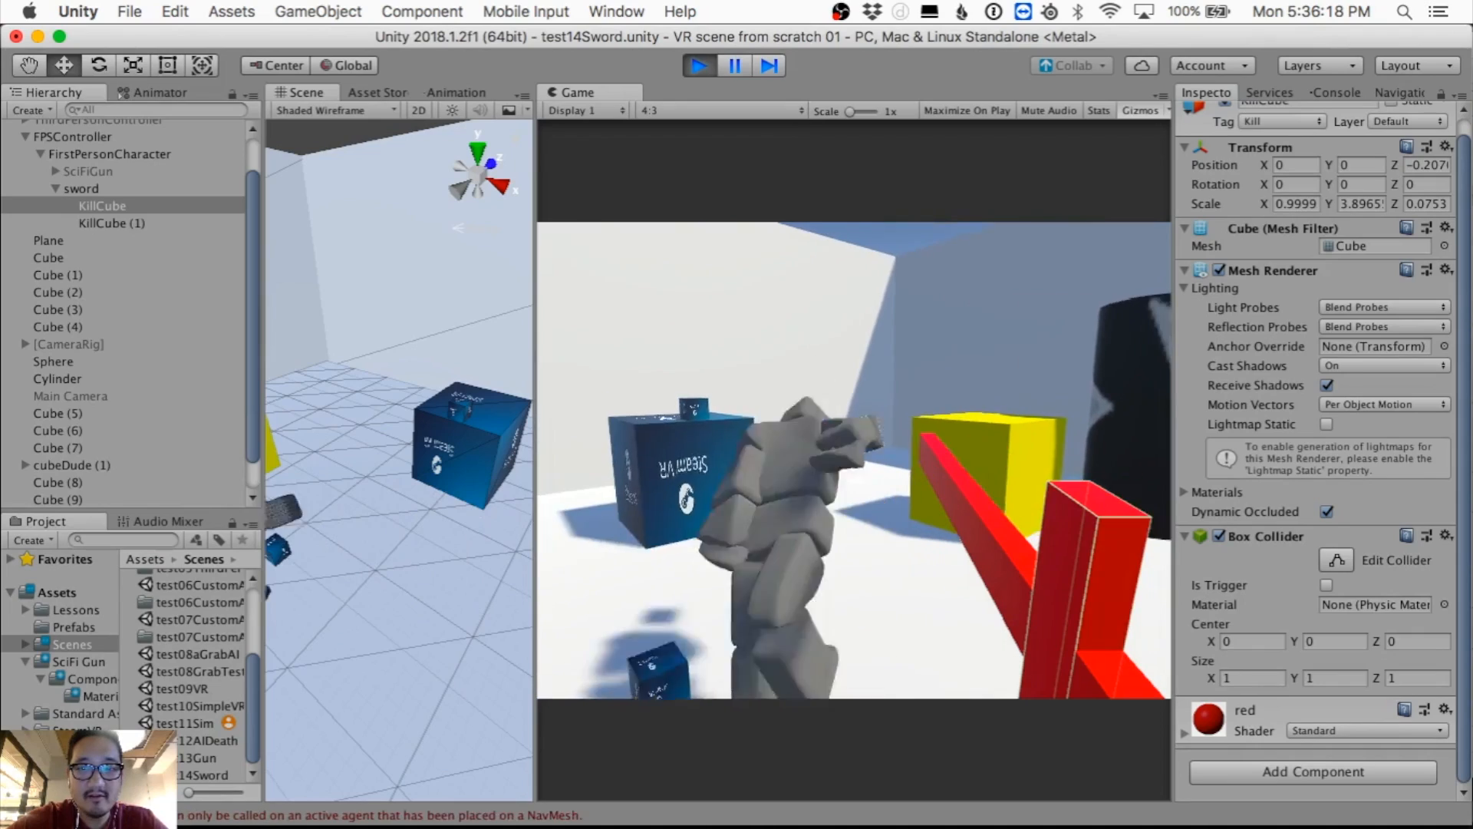
Step: Walk the player around the room to test the sword against the SteamVR cube and the sphere, and stop play mode
key("s")
key("w")
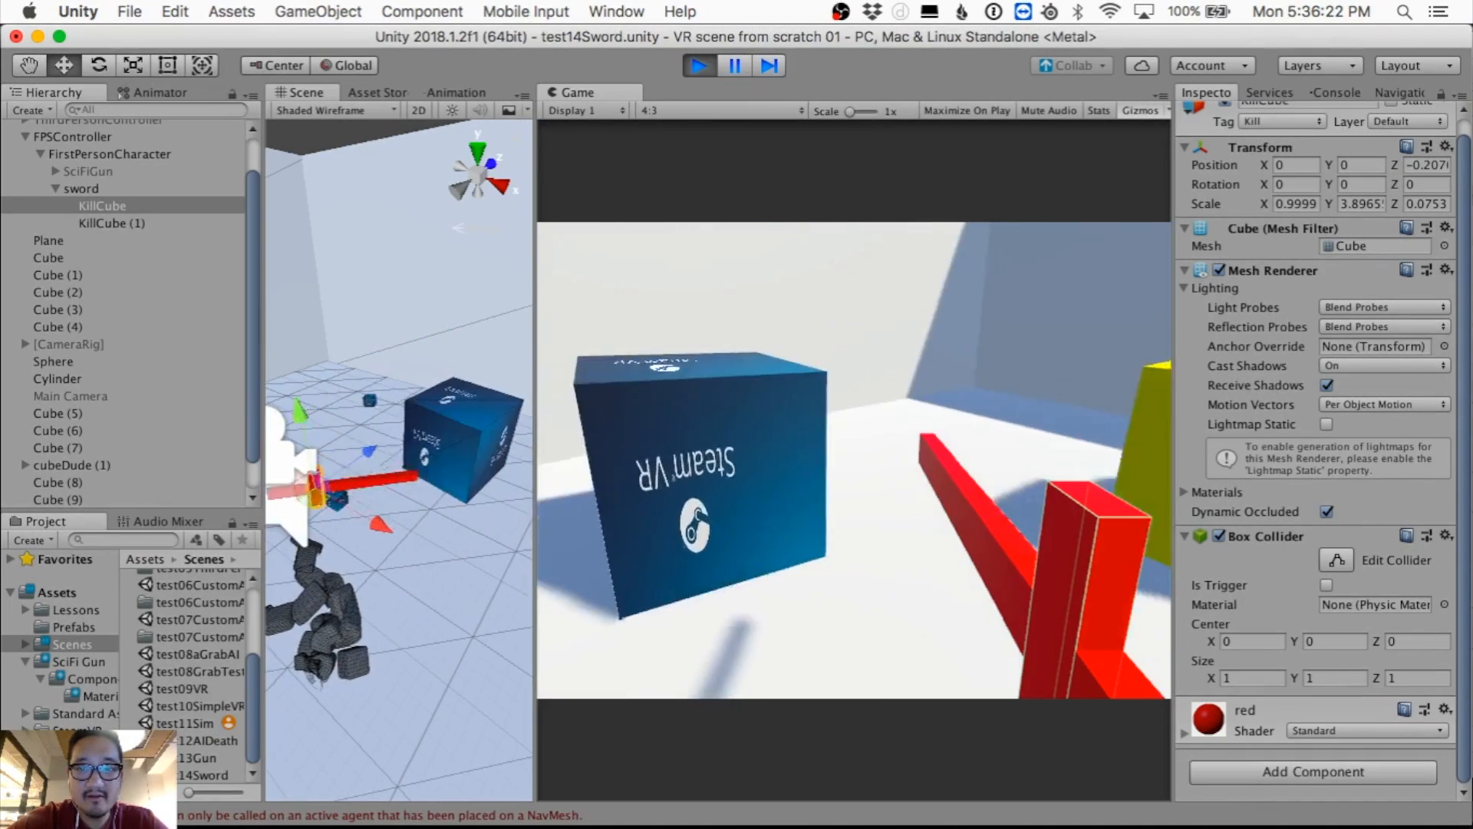
key("w")
key("s")
key("w")
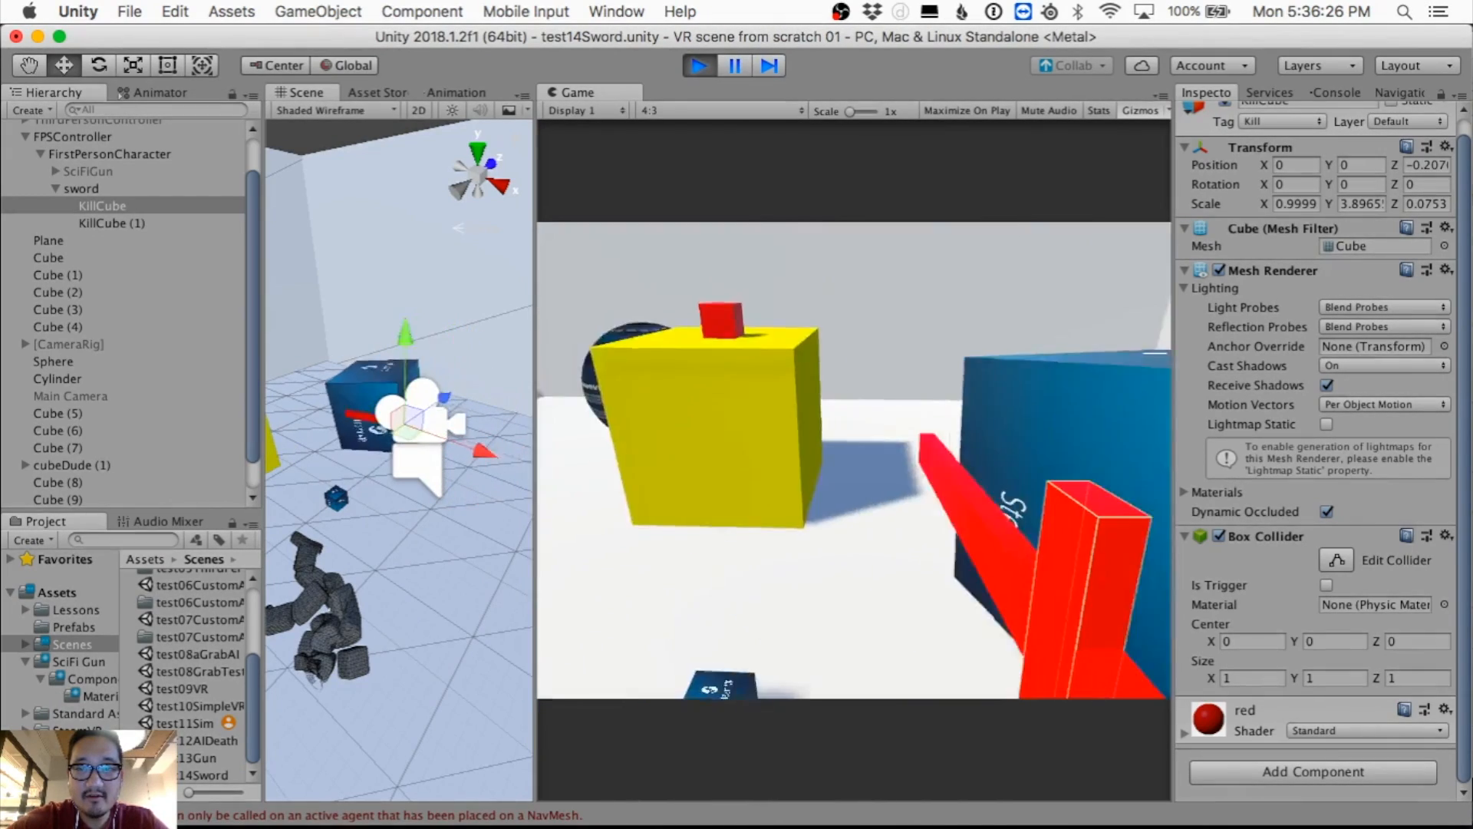
key("w")
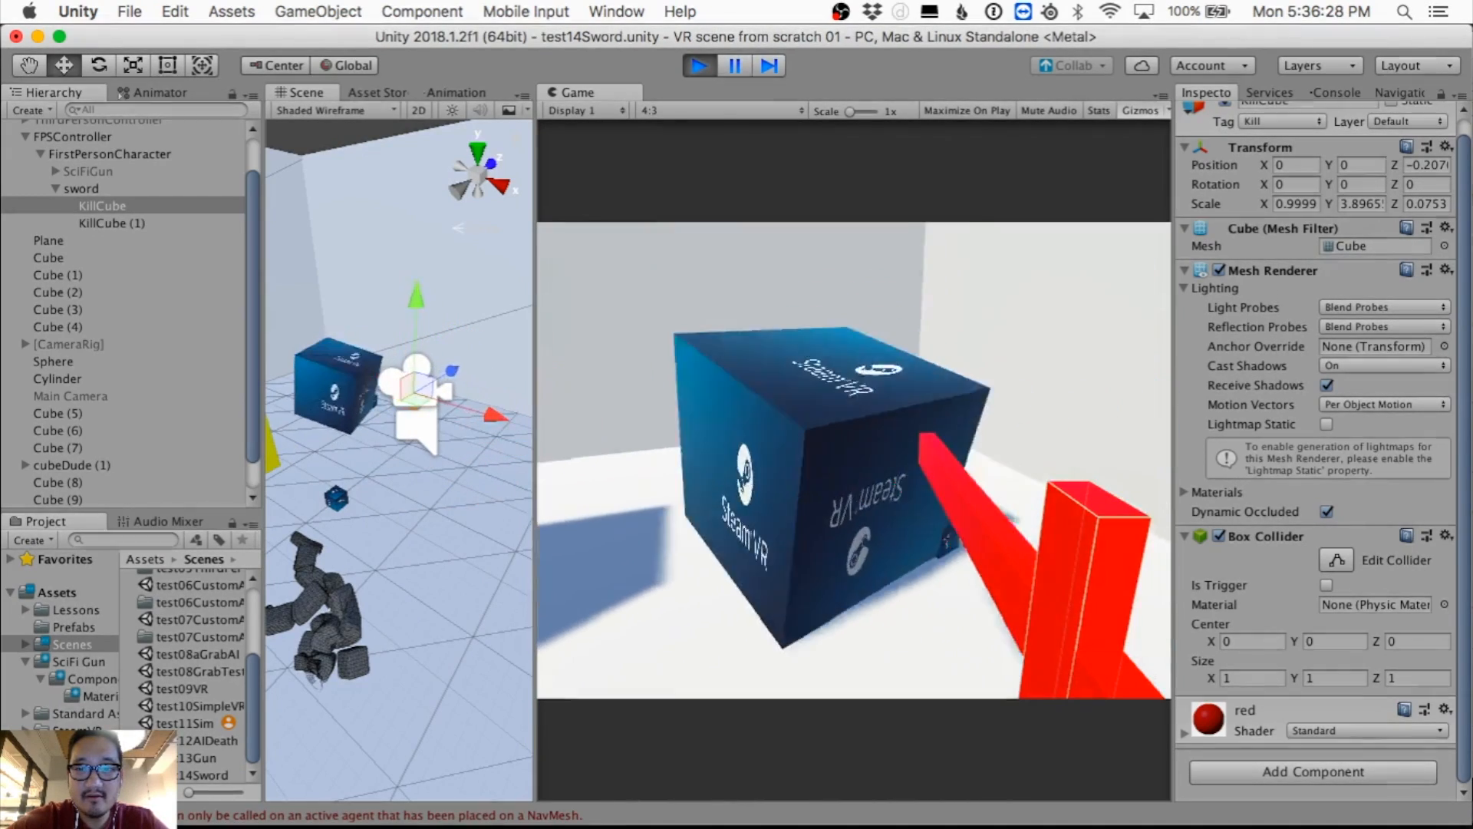
key("w")
key("w")
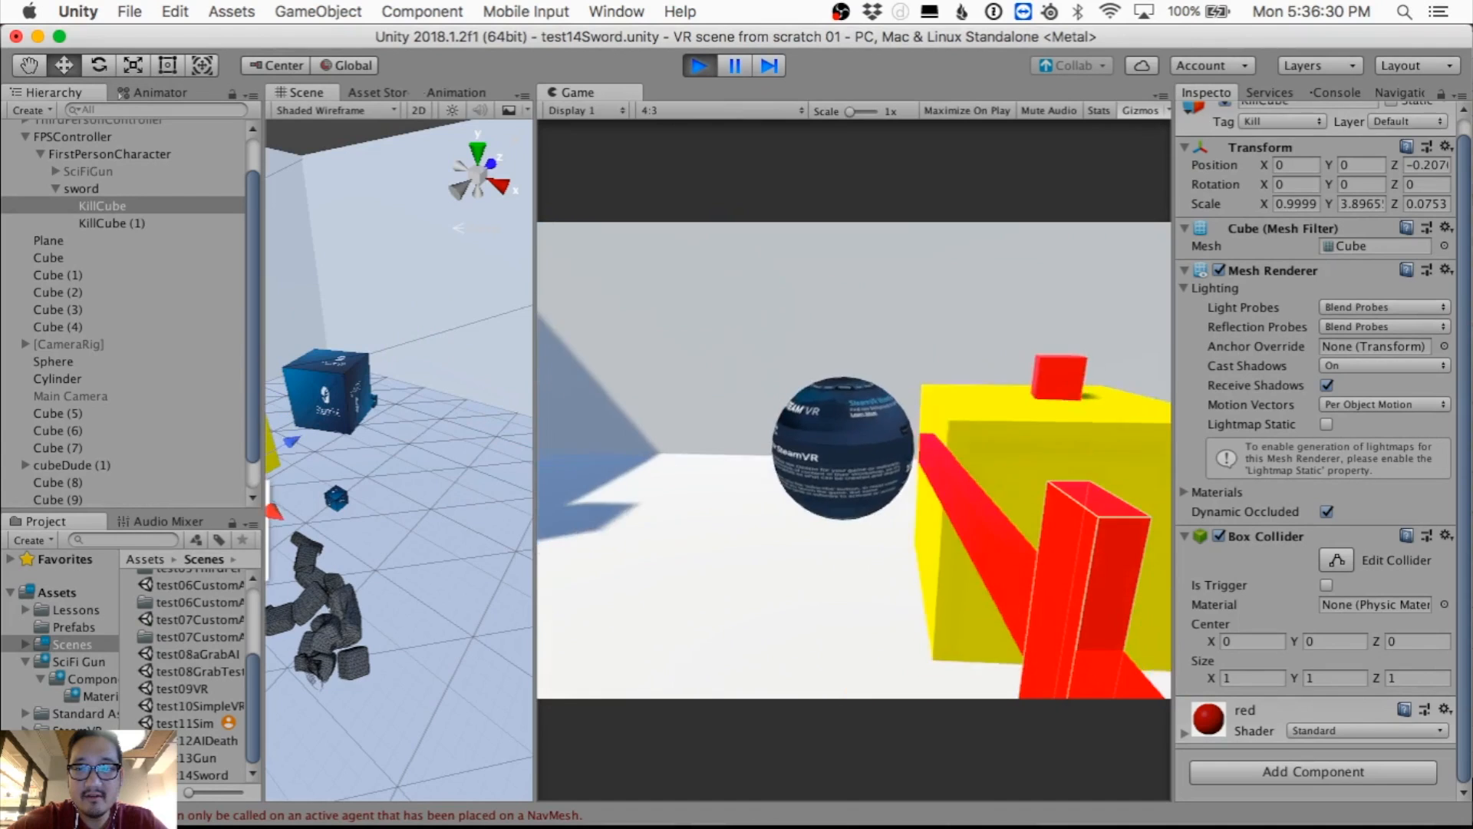
key("w")
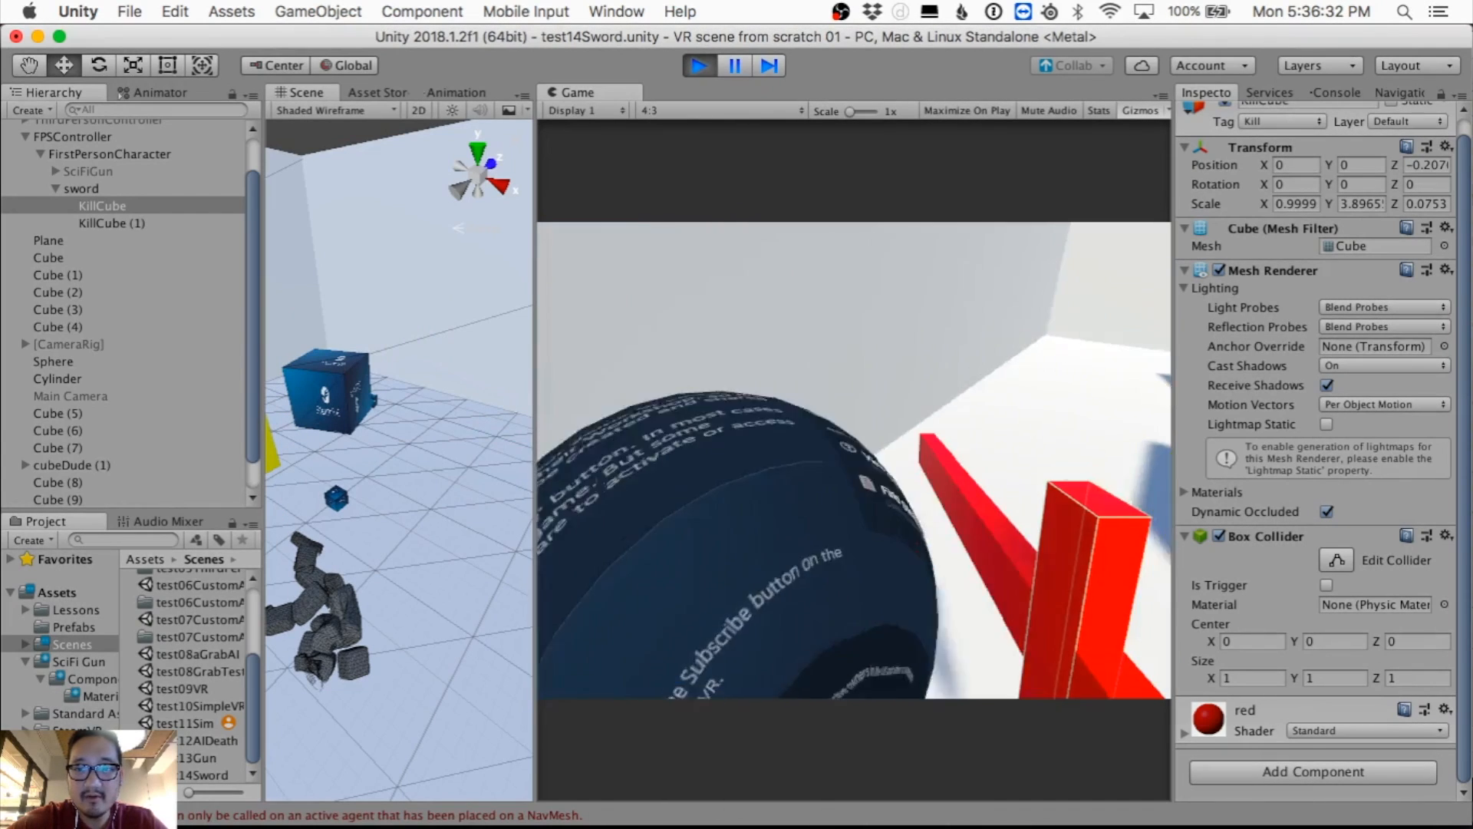
key("Escape")
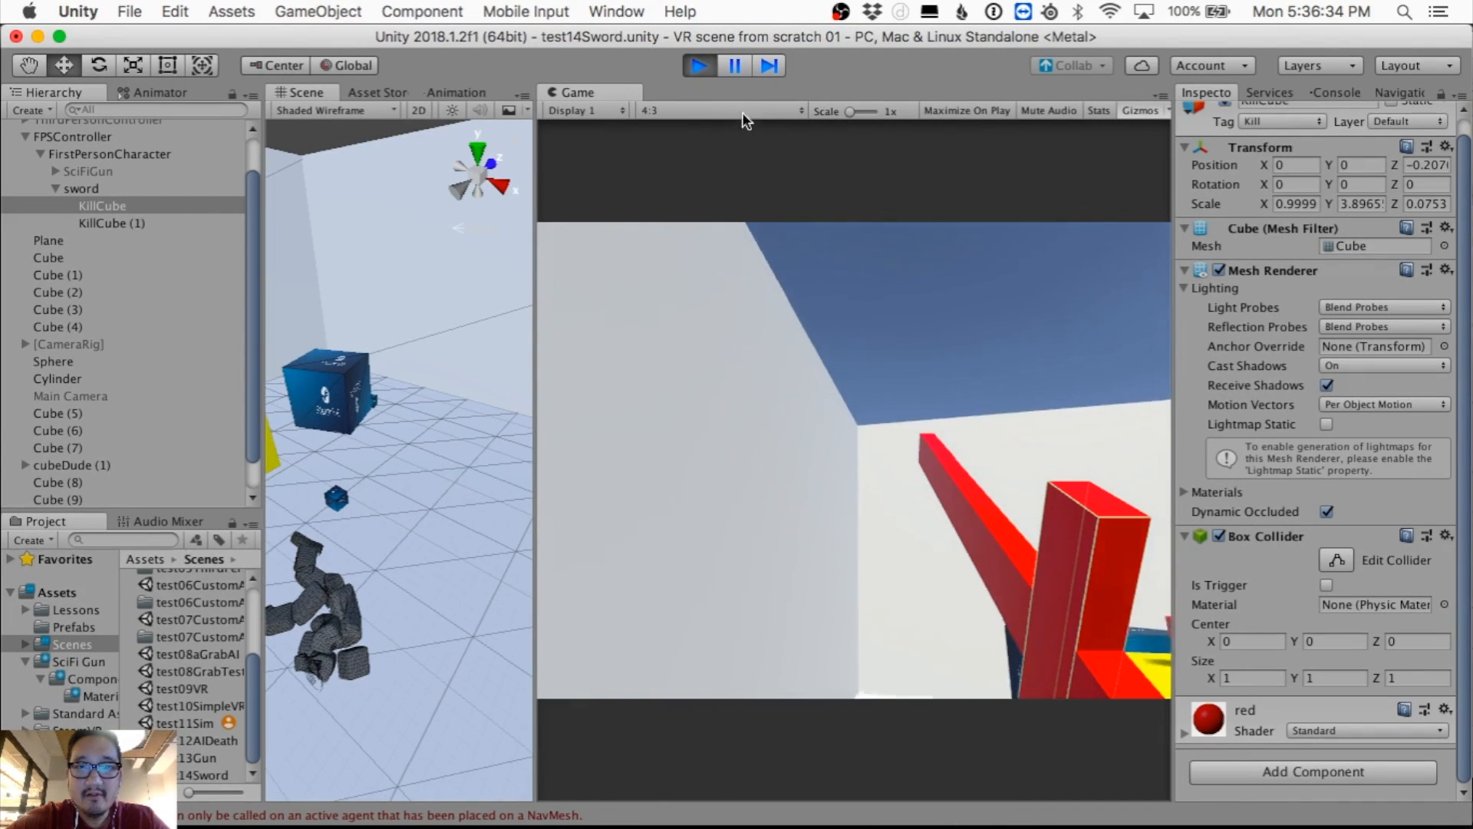
left_click(699, 65)
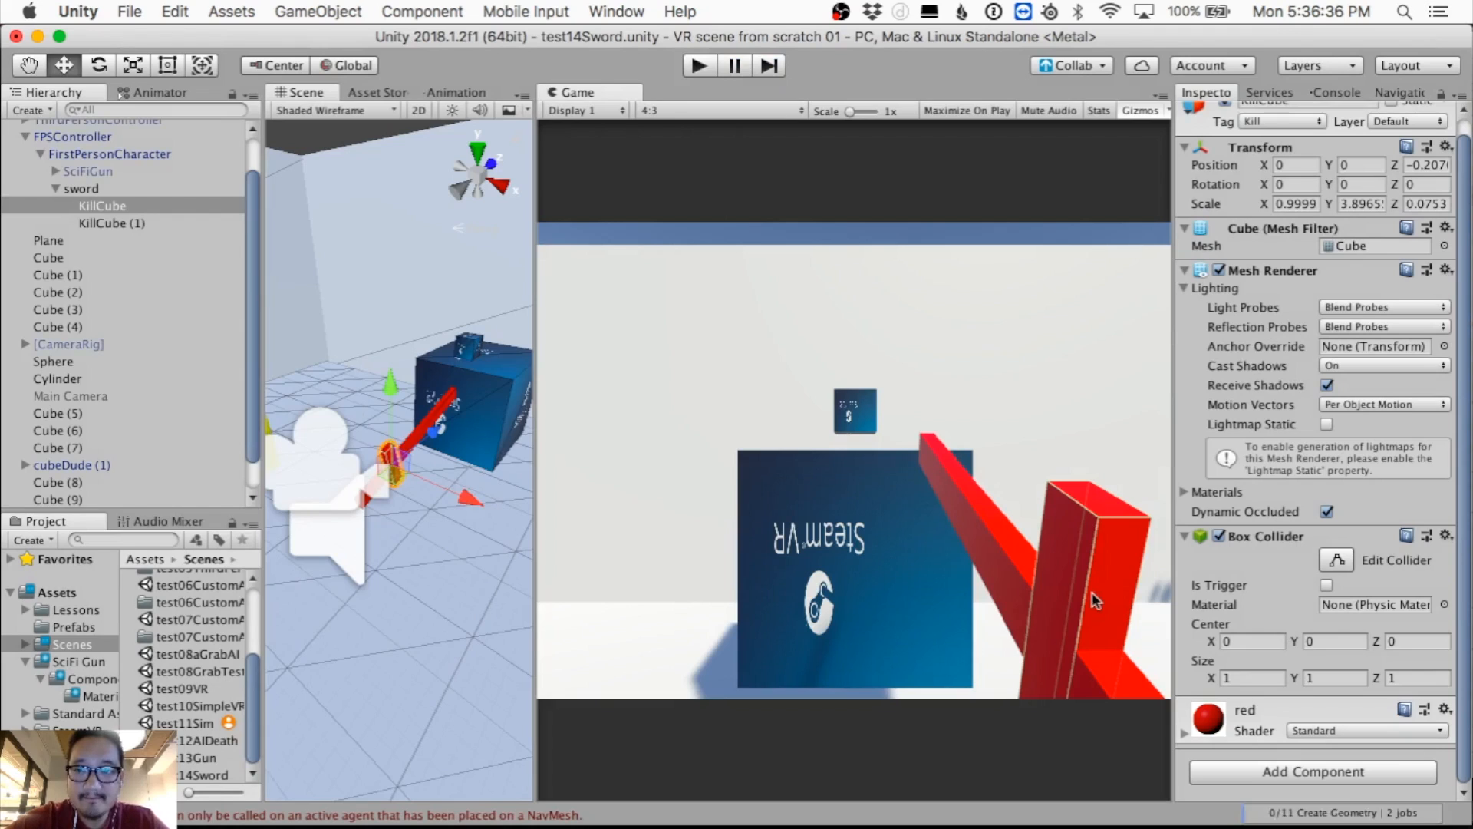
Step: Select the sword object, collapse its children in the hierarchy, and bring up the Animation and Animator windows
left_click(124, 184)
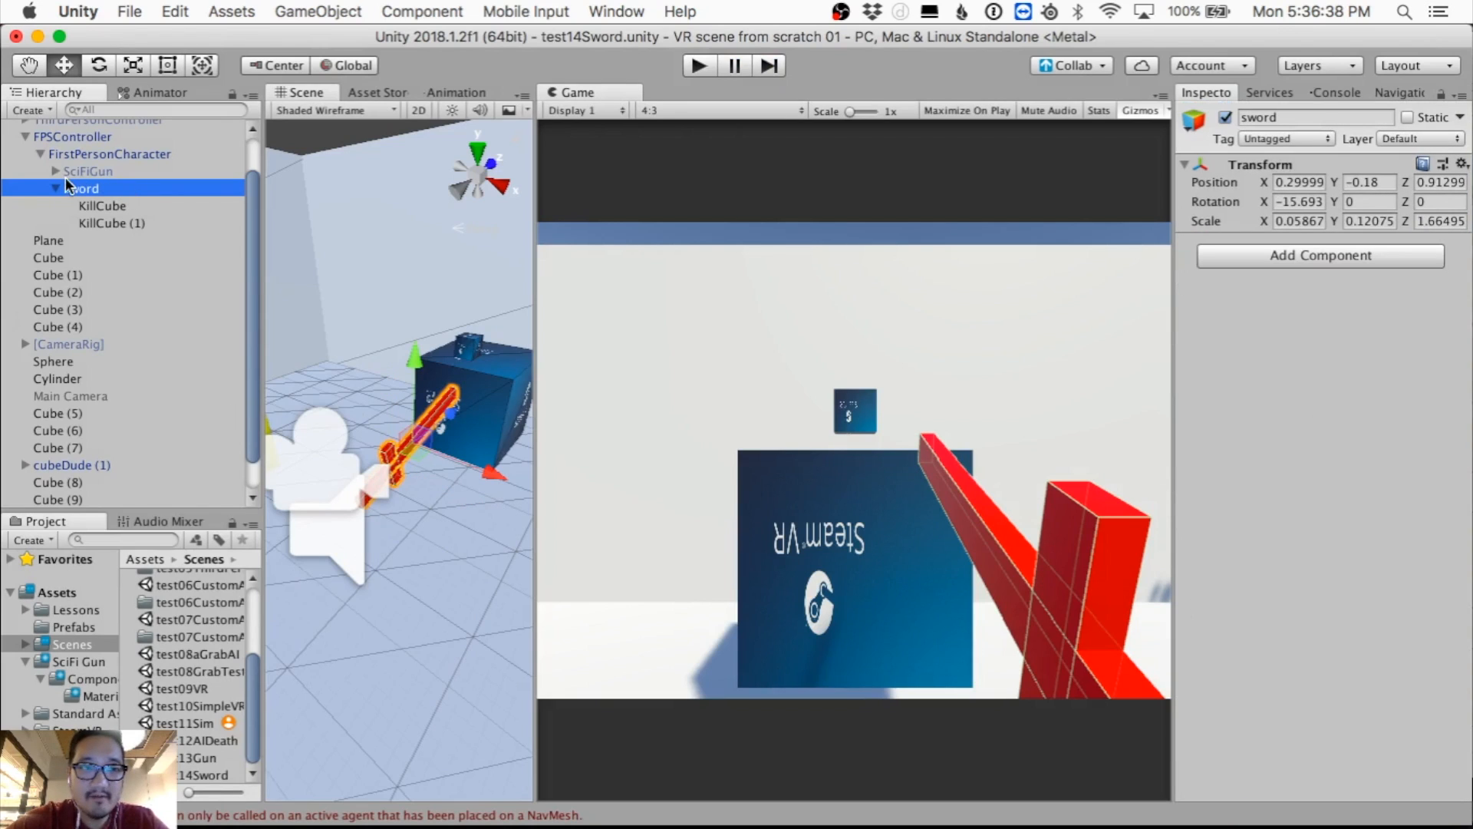
left_click(55, 189)
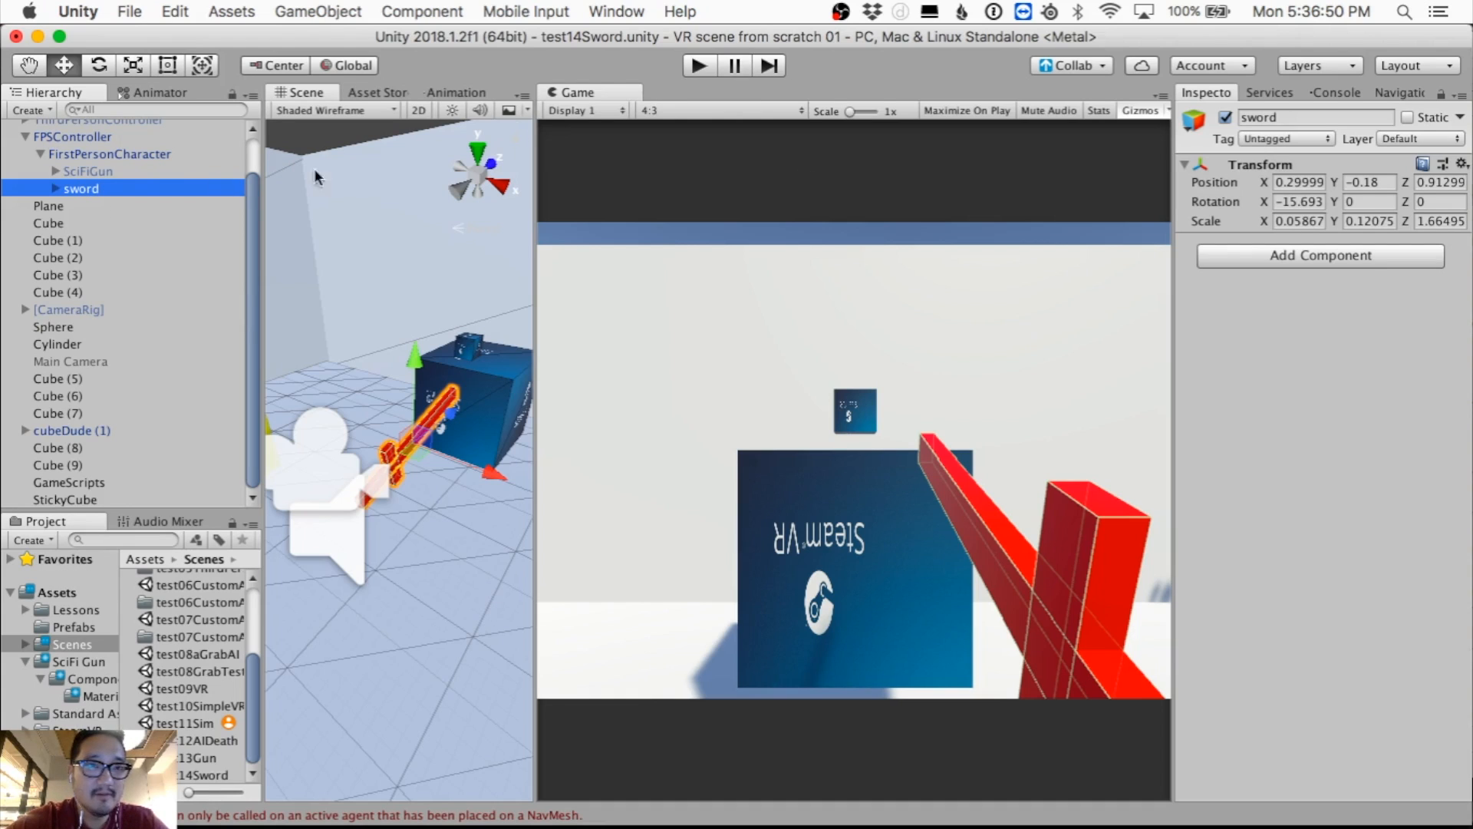
left_click(467, 91)
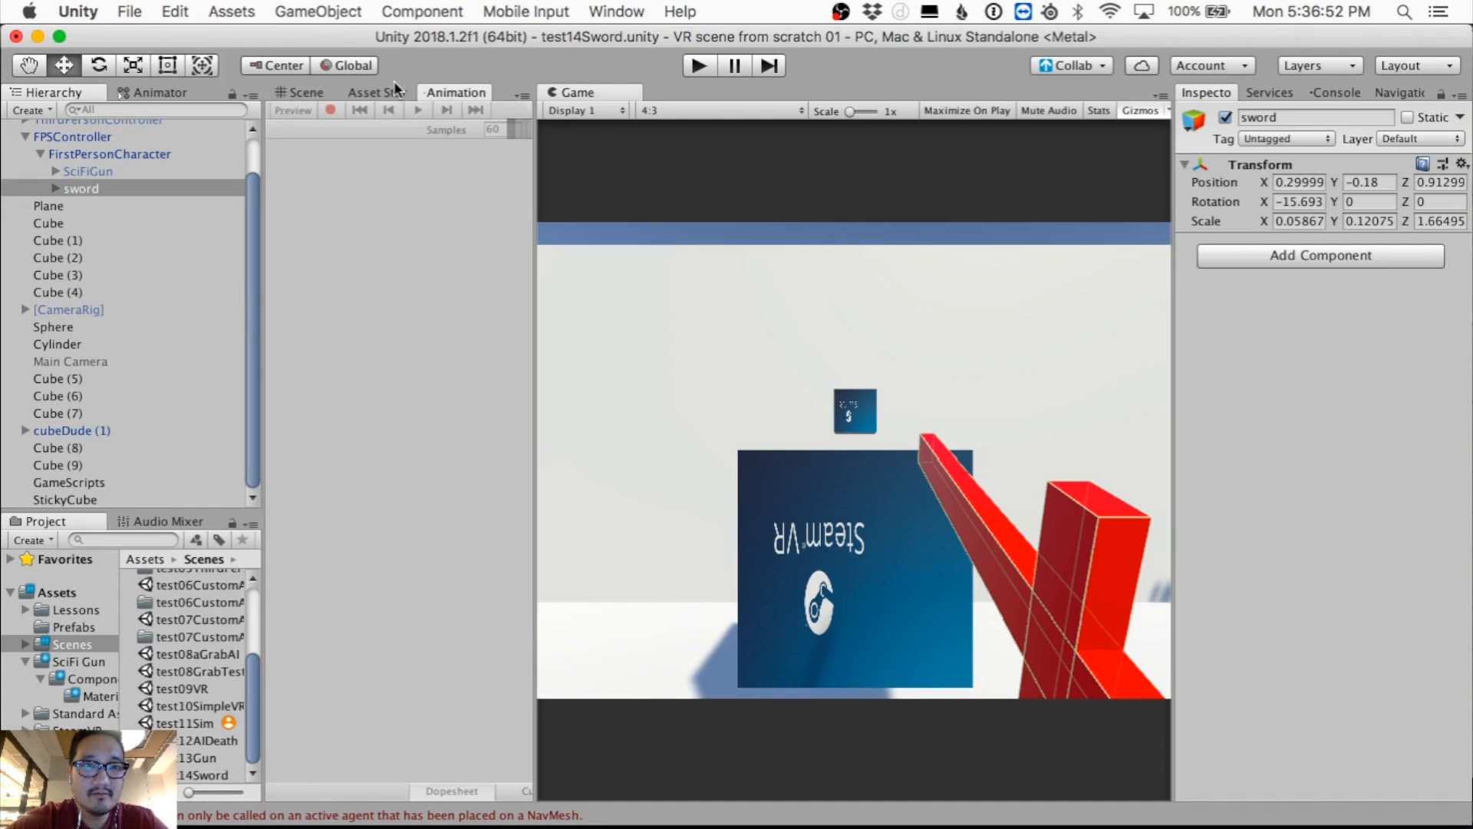
left_click(643, 12)
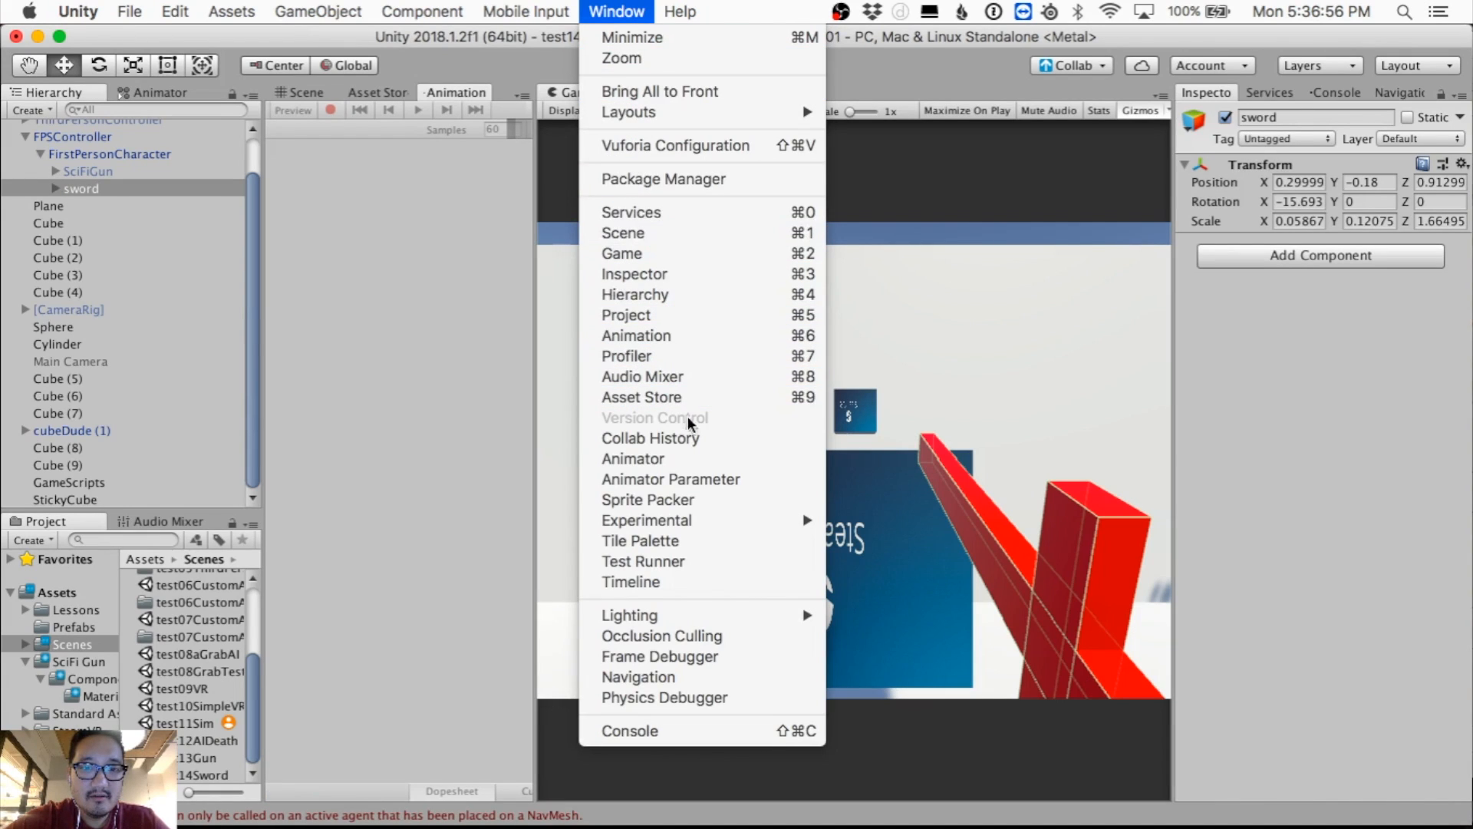
left_click(614, 460)
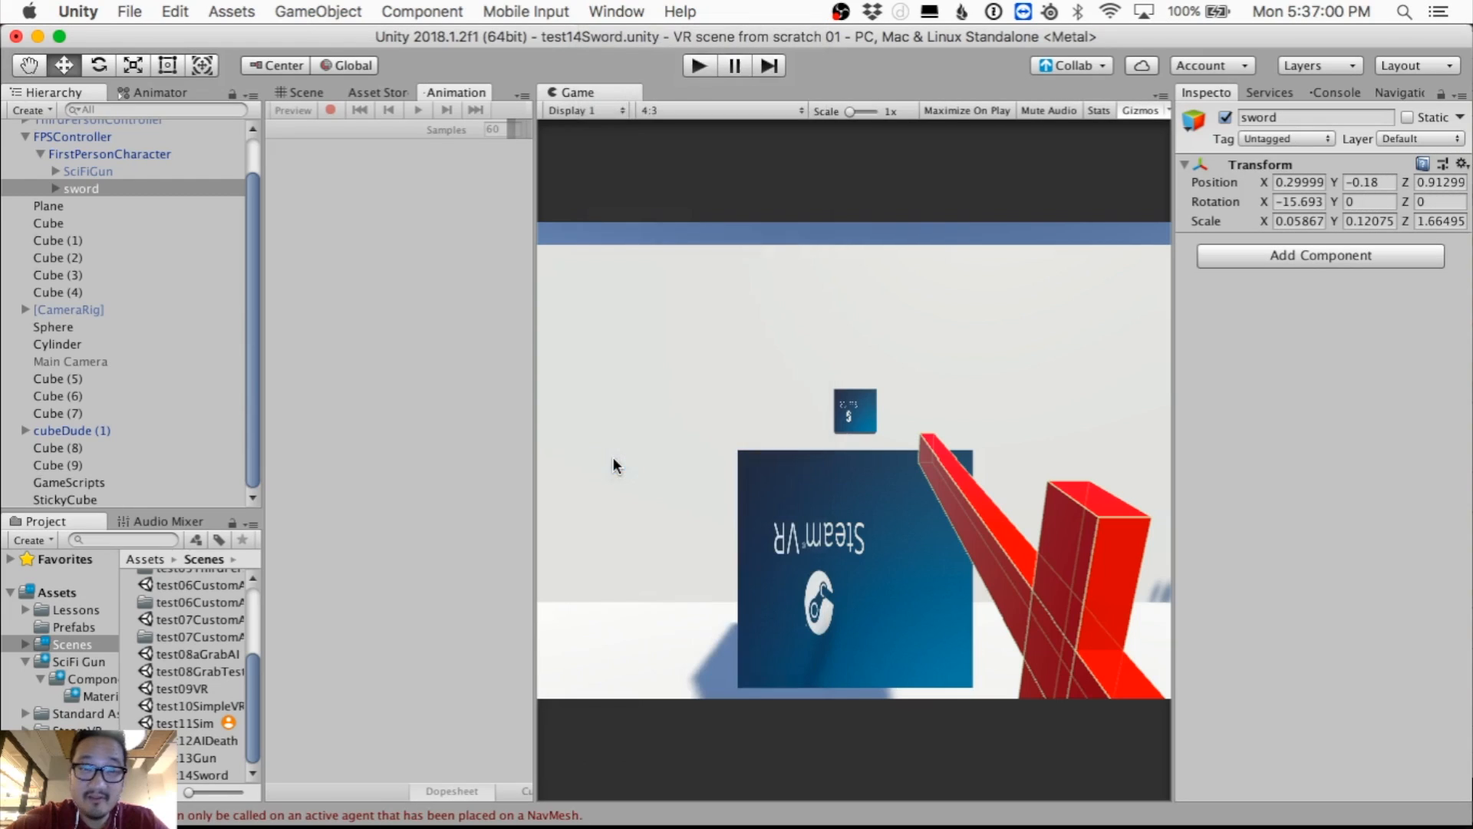
Step: Resize the editor areas and dock the Animator window between the Asset Store and Animation windows
left_click_drag(262, 289, 622, 352)
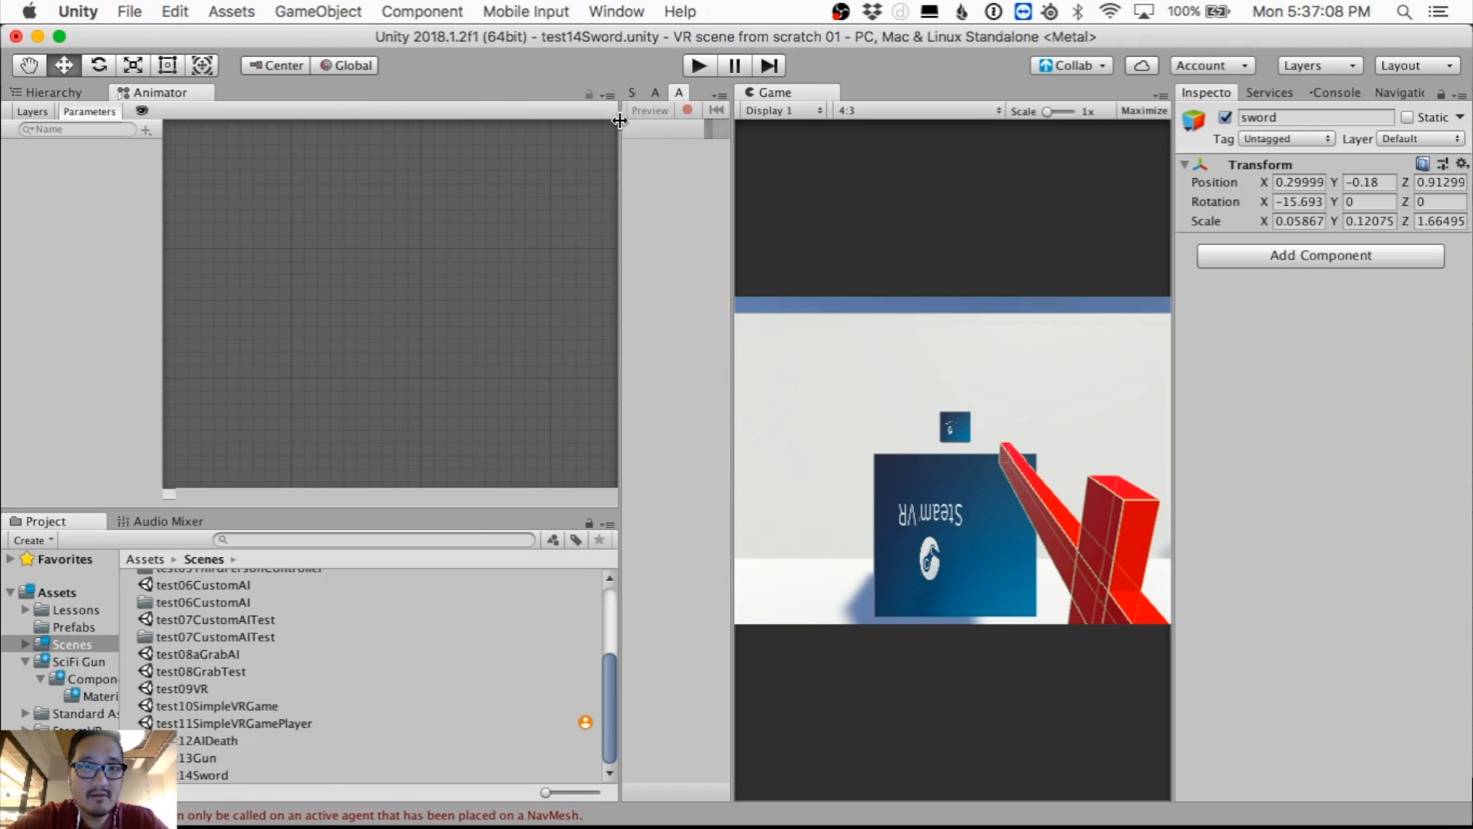
left_click_drag(619, 120, 238, 111)
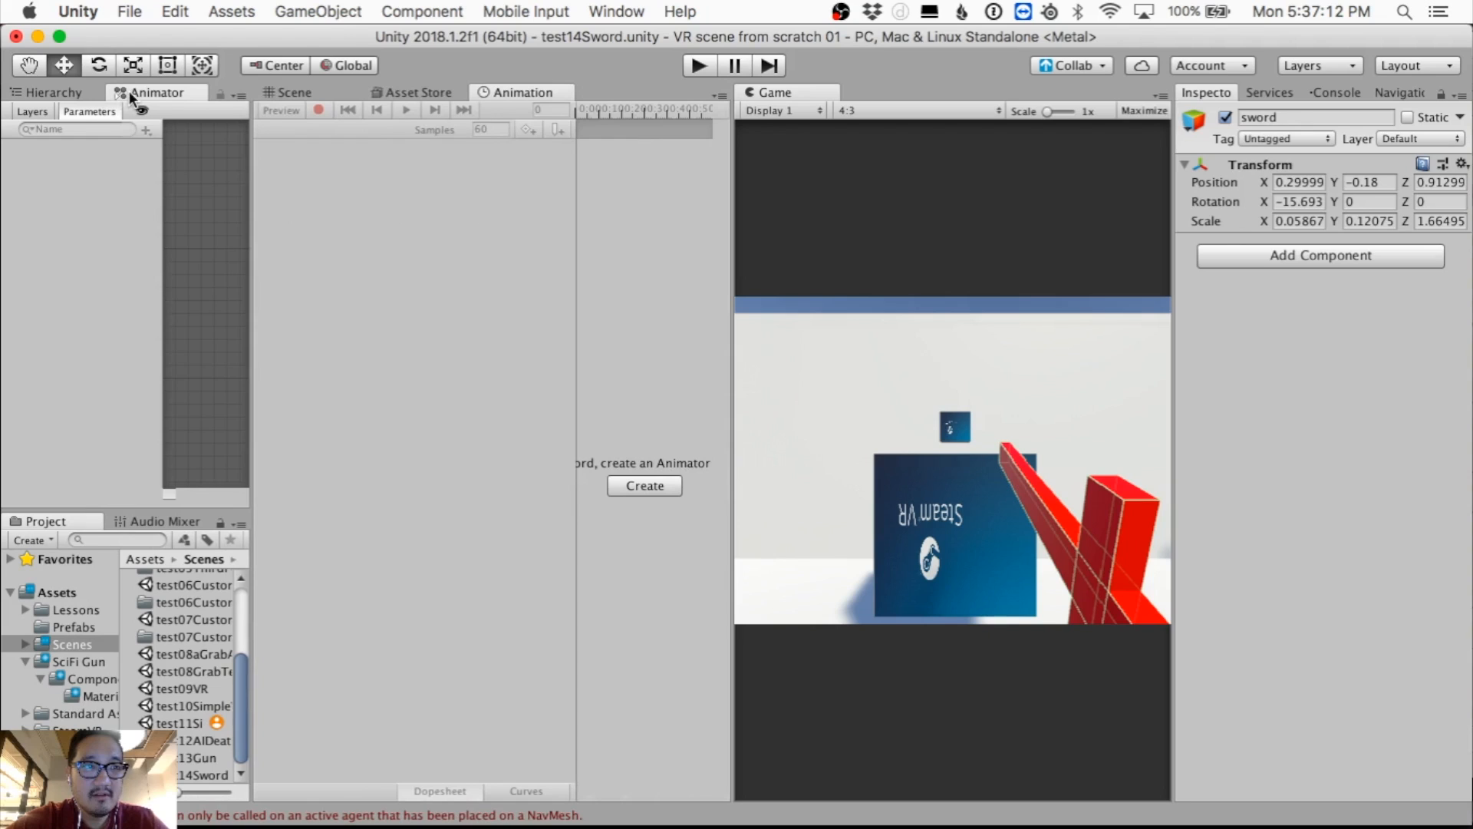
left_click_drag(132, 93, 301, 194)
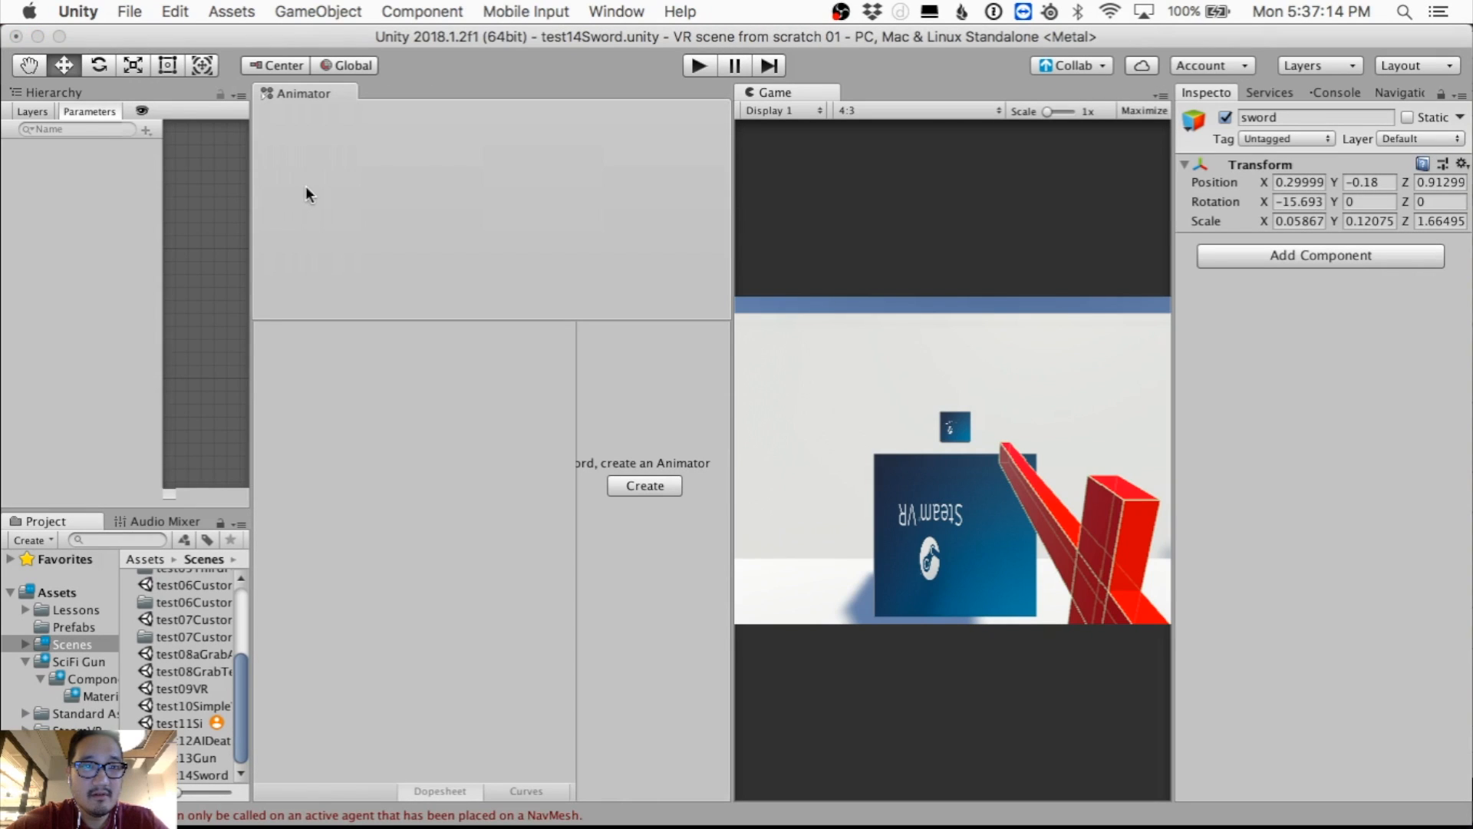
left_click_drag(303, 93, 506, 91)
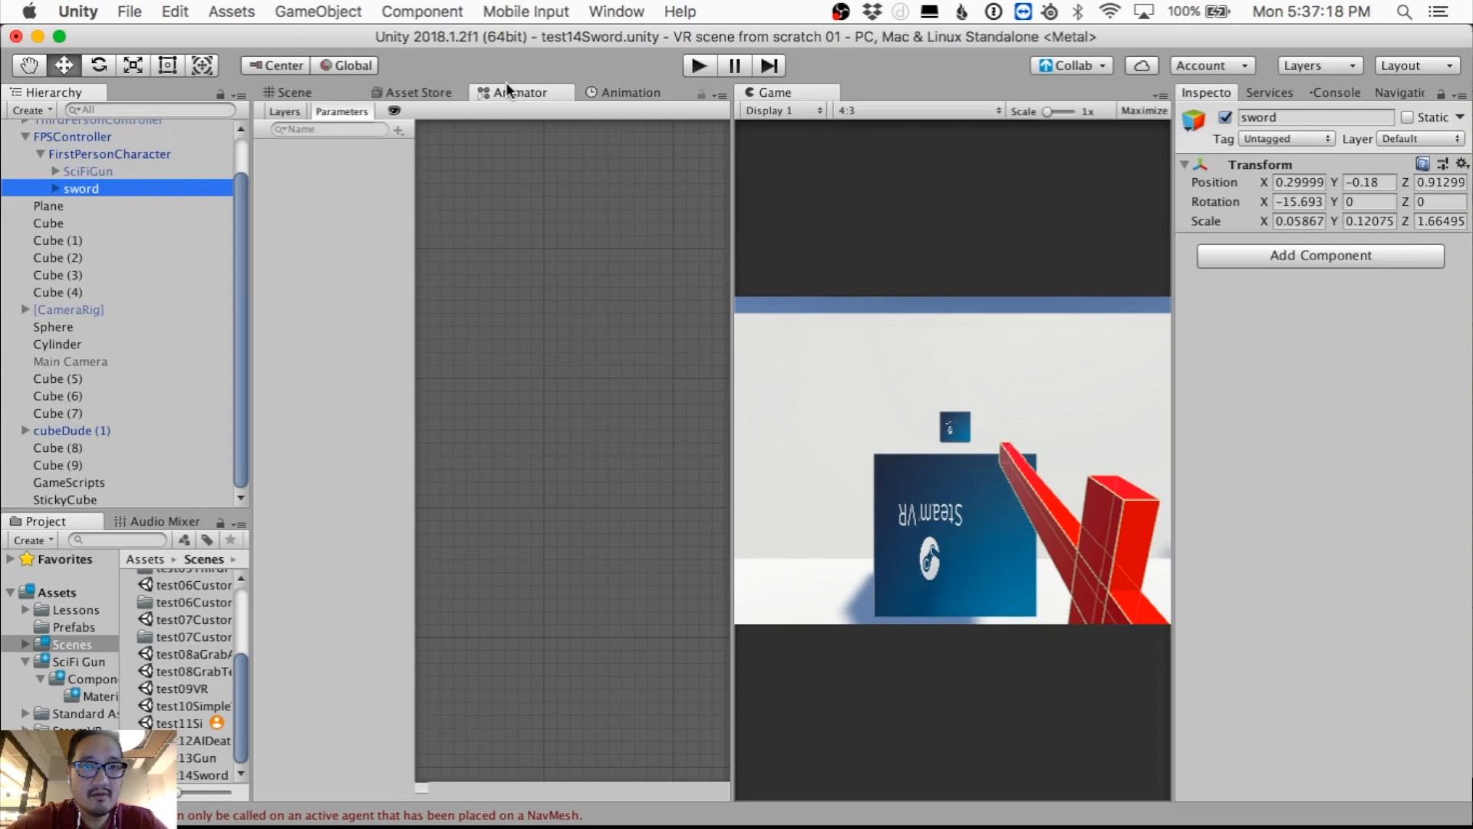
Step: Show the Animation window for the sword object and widen it to give the timeline more room
left_click(254, 161)
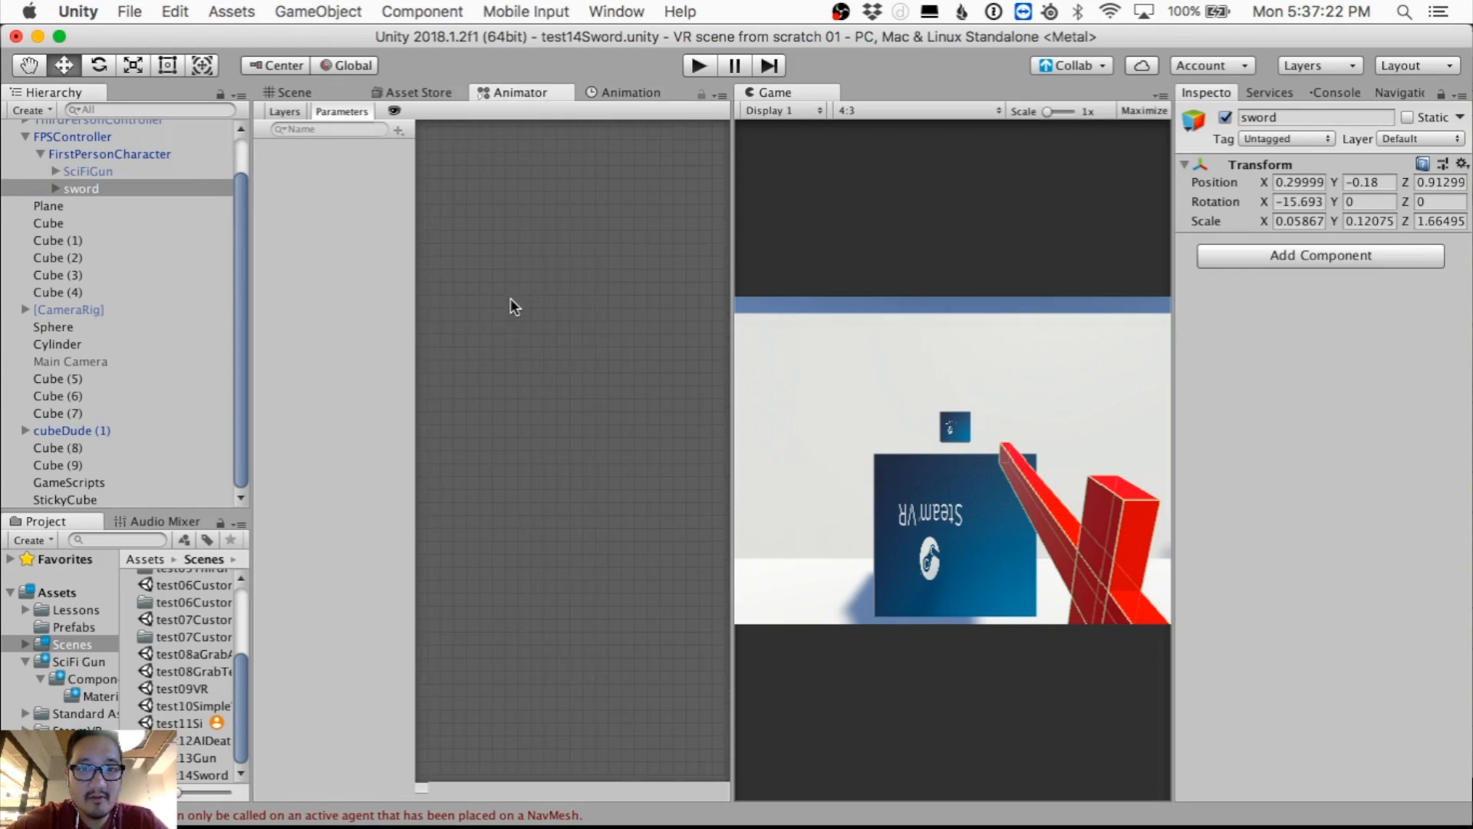
scroll(527, 292, "up", 5)
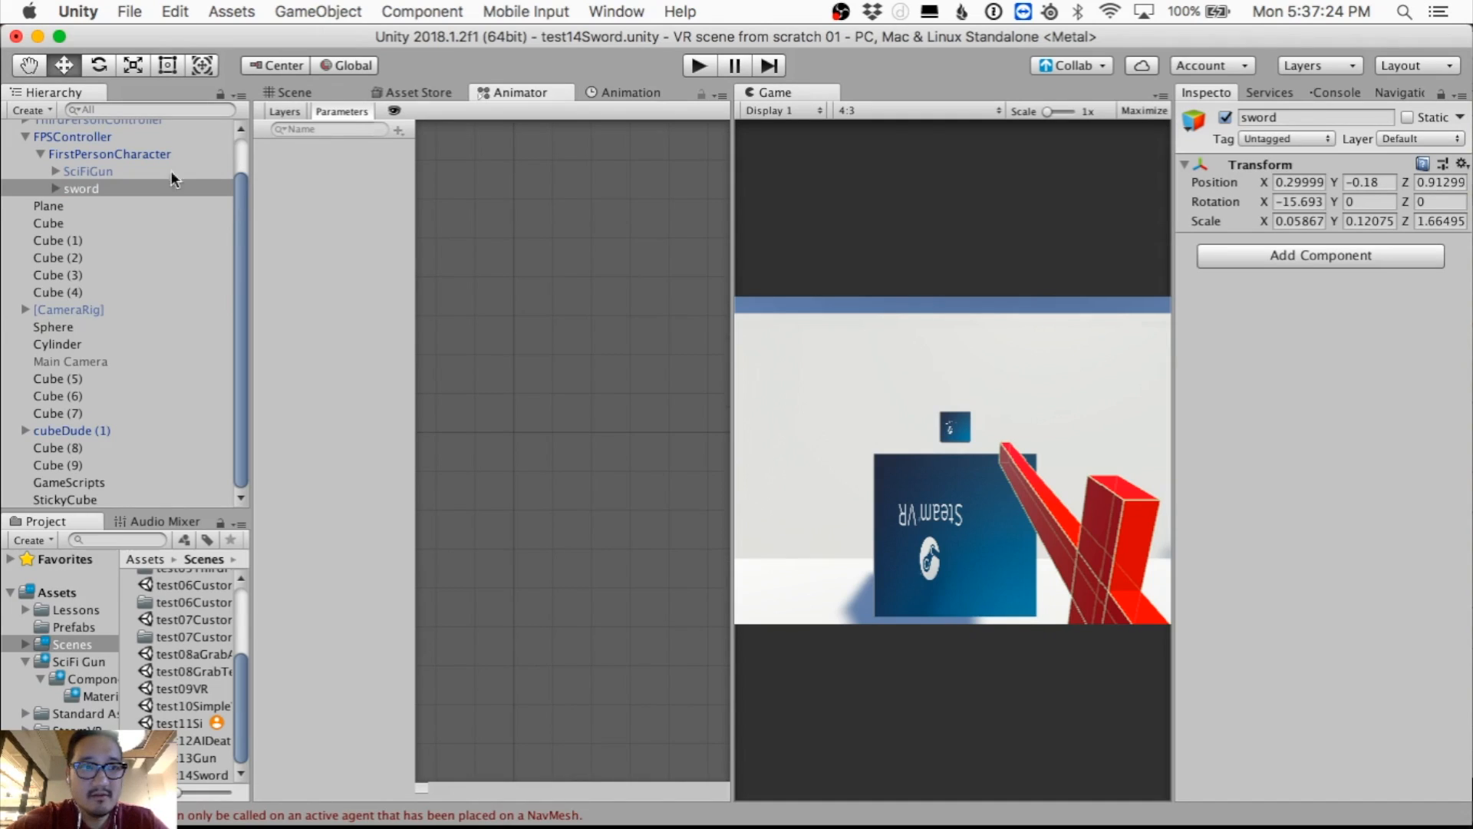
left_click(120, 189)
left_click(651, 92)
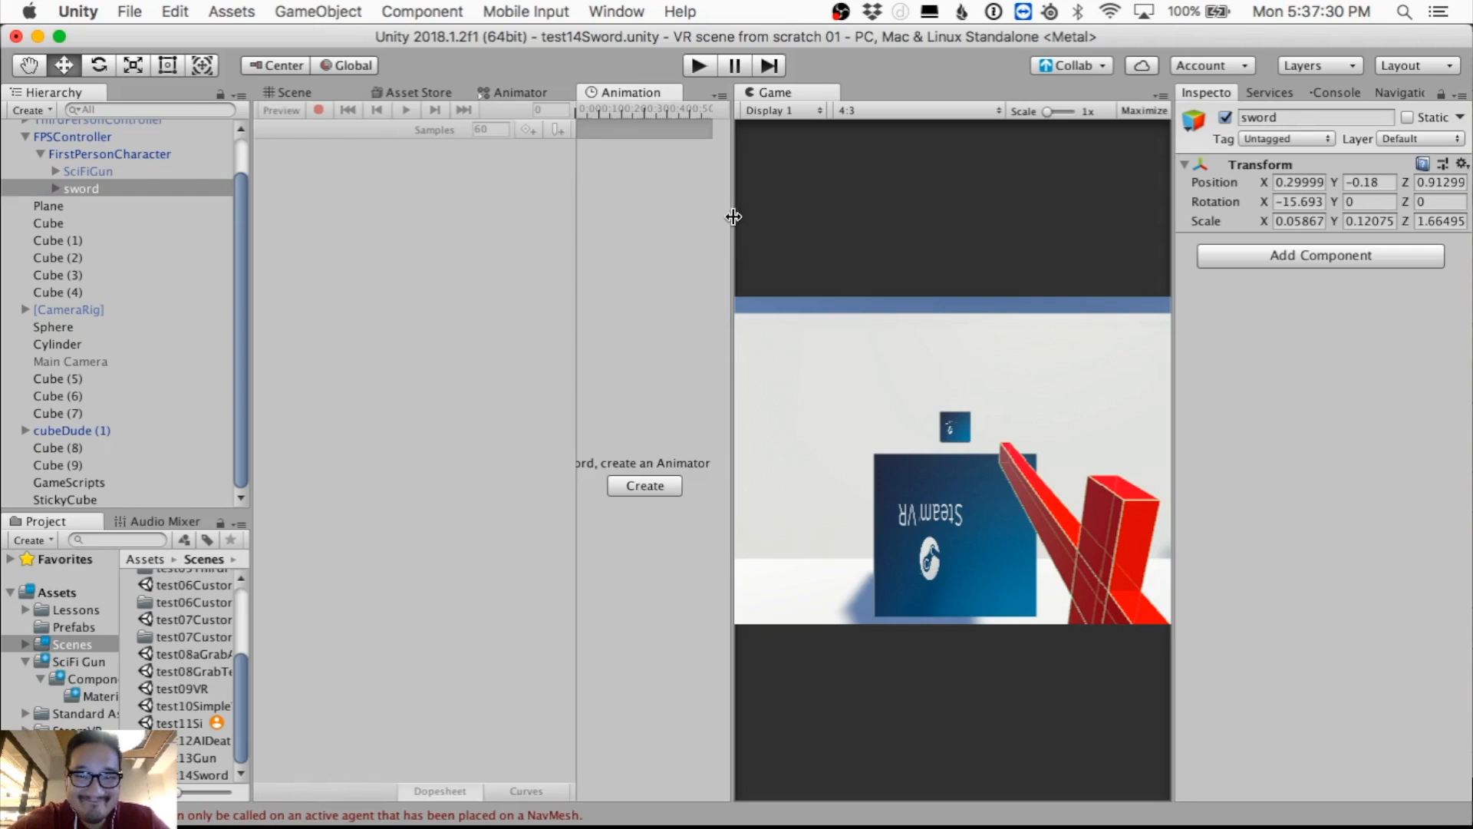
left_click_drag(734, 217, 797, 230)
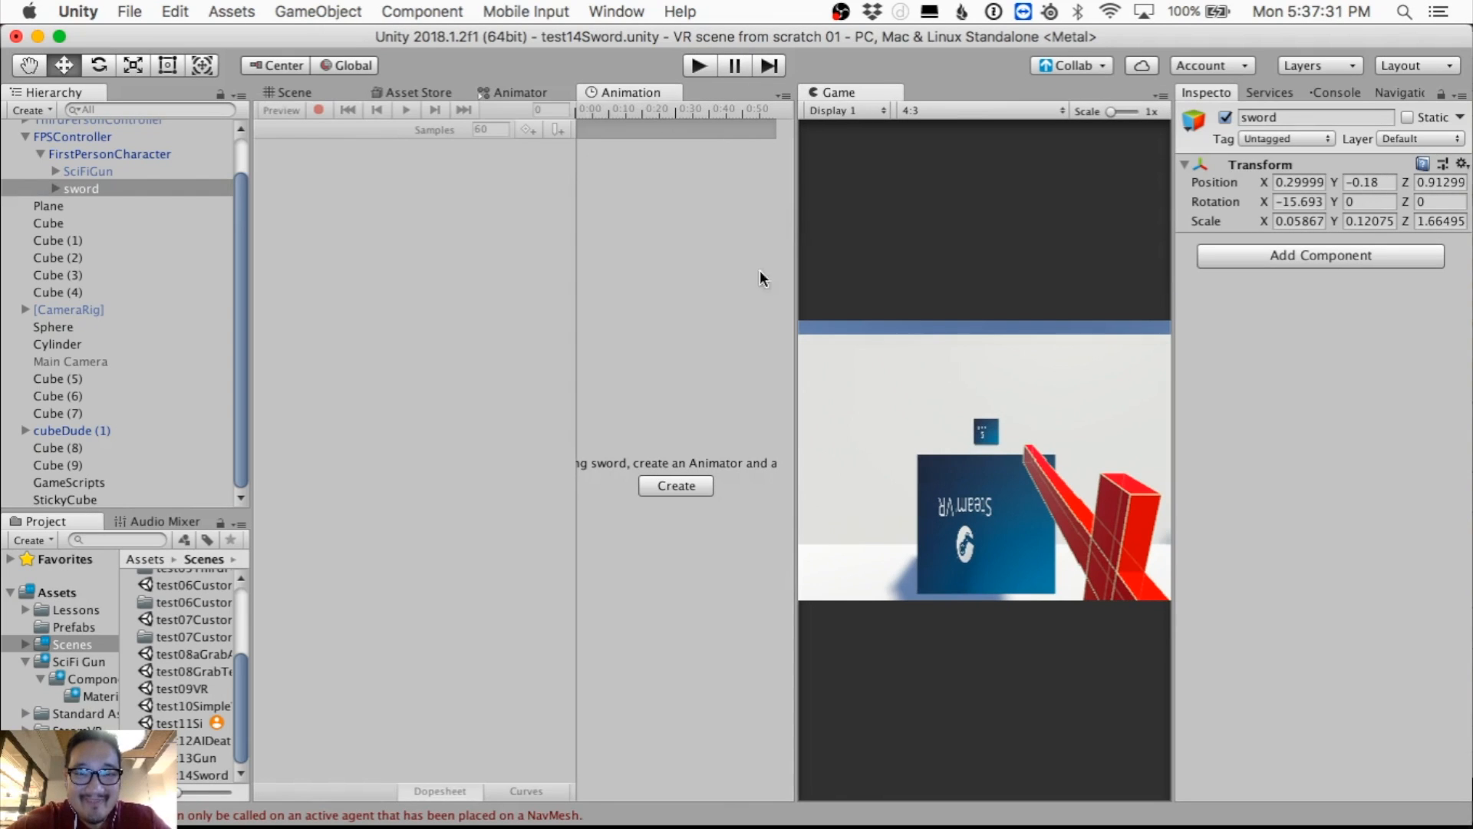
Step: Create an animation clip for the sword named swordAnimator.anim and save it in the Assets folder
left_click(676, 486)
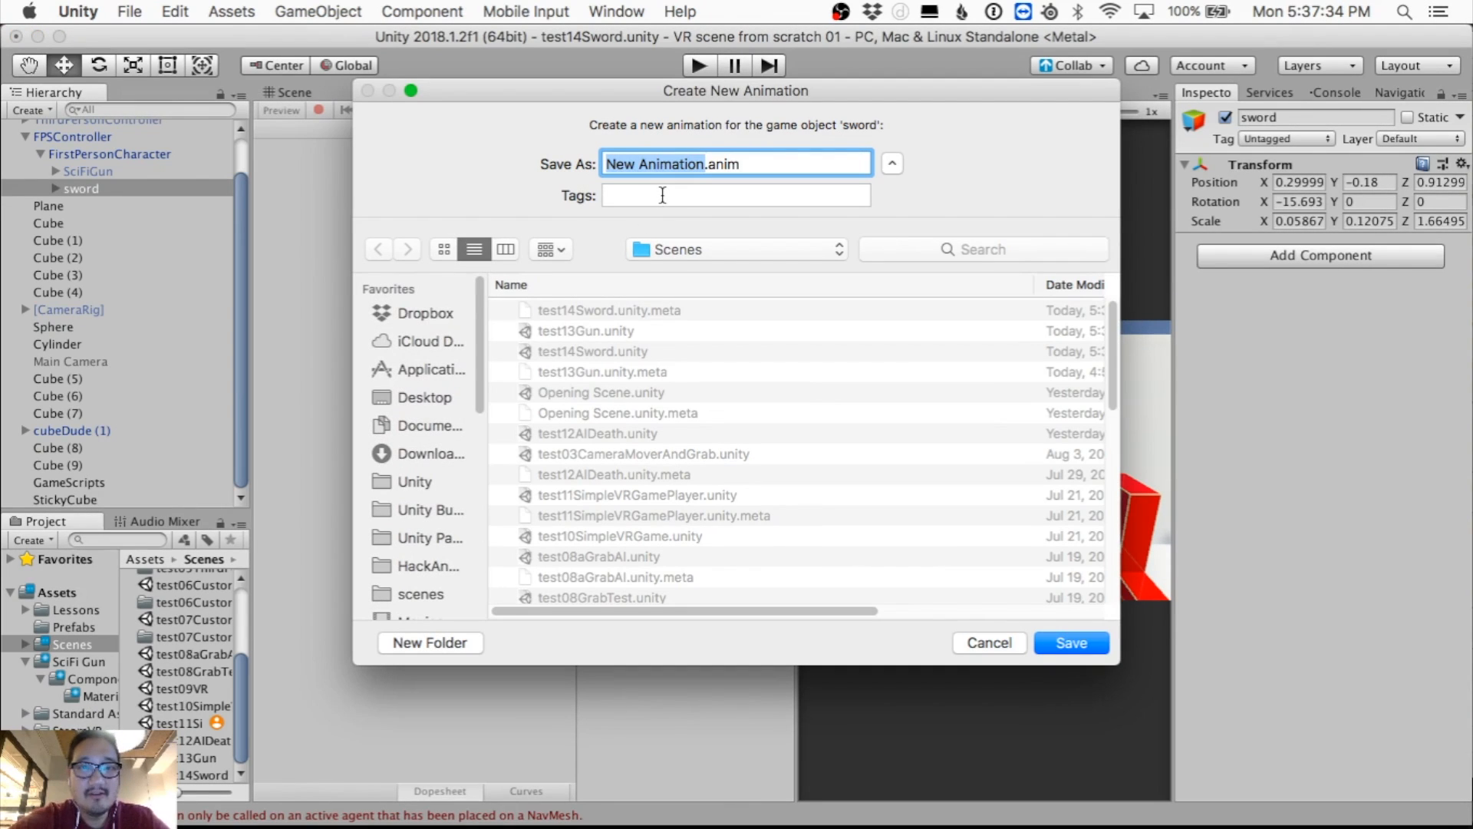
type("swordAnimator")
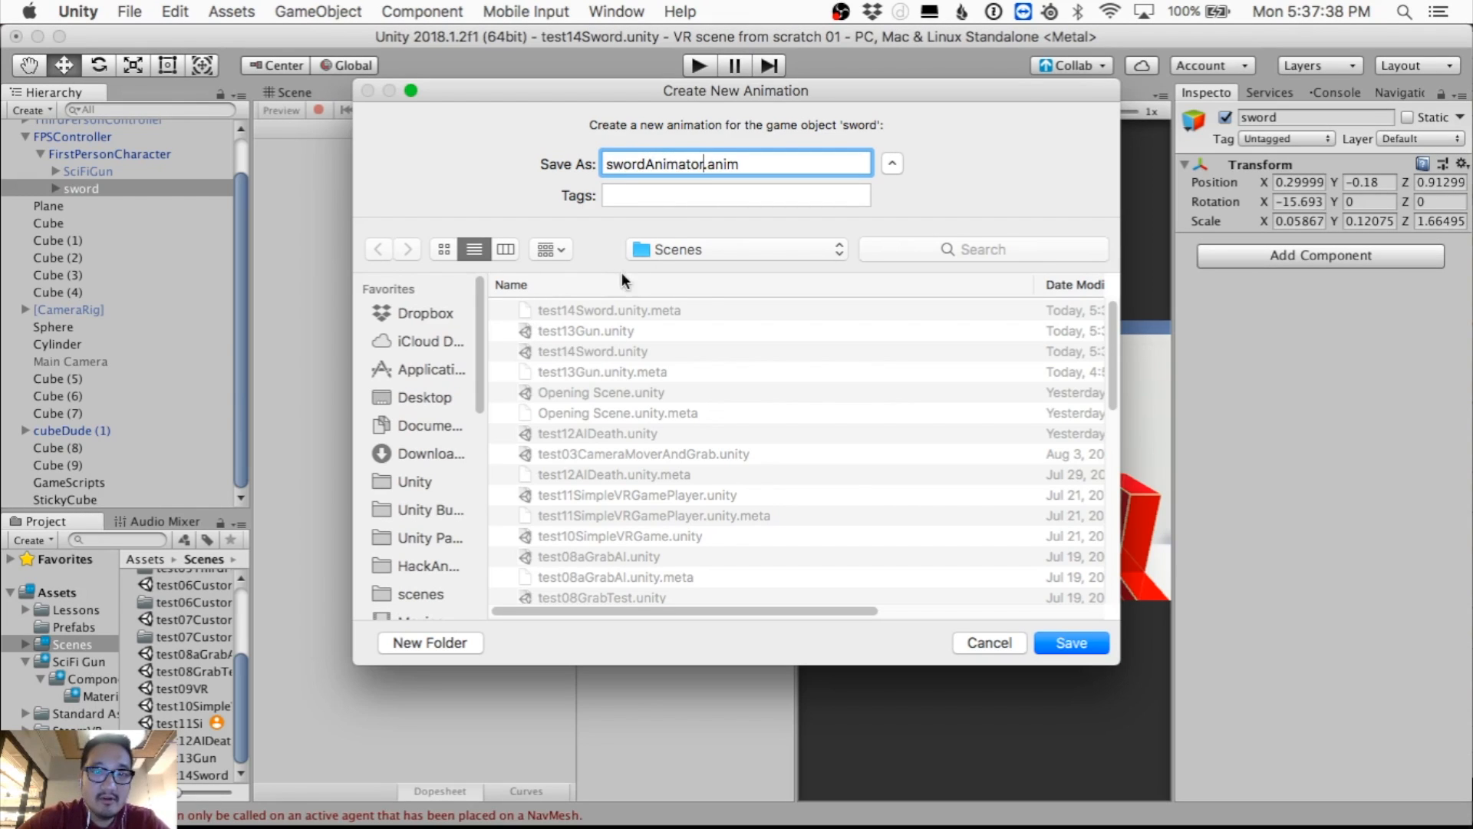
left_click(723, 250)
left_click(718, 273)
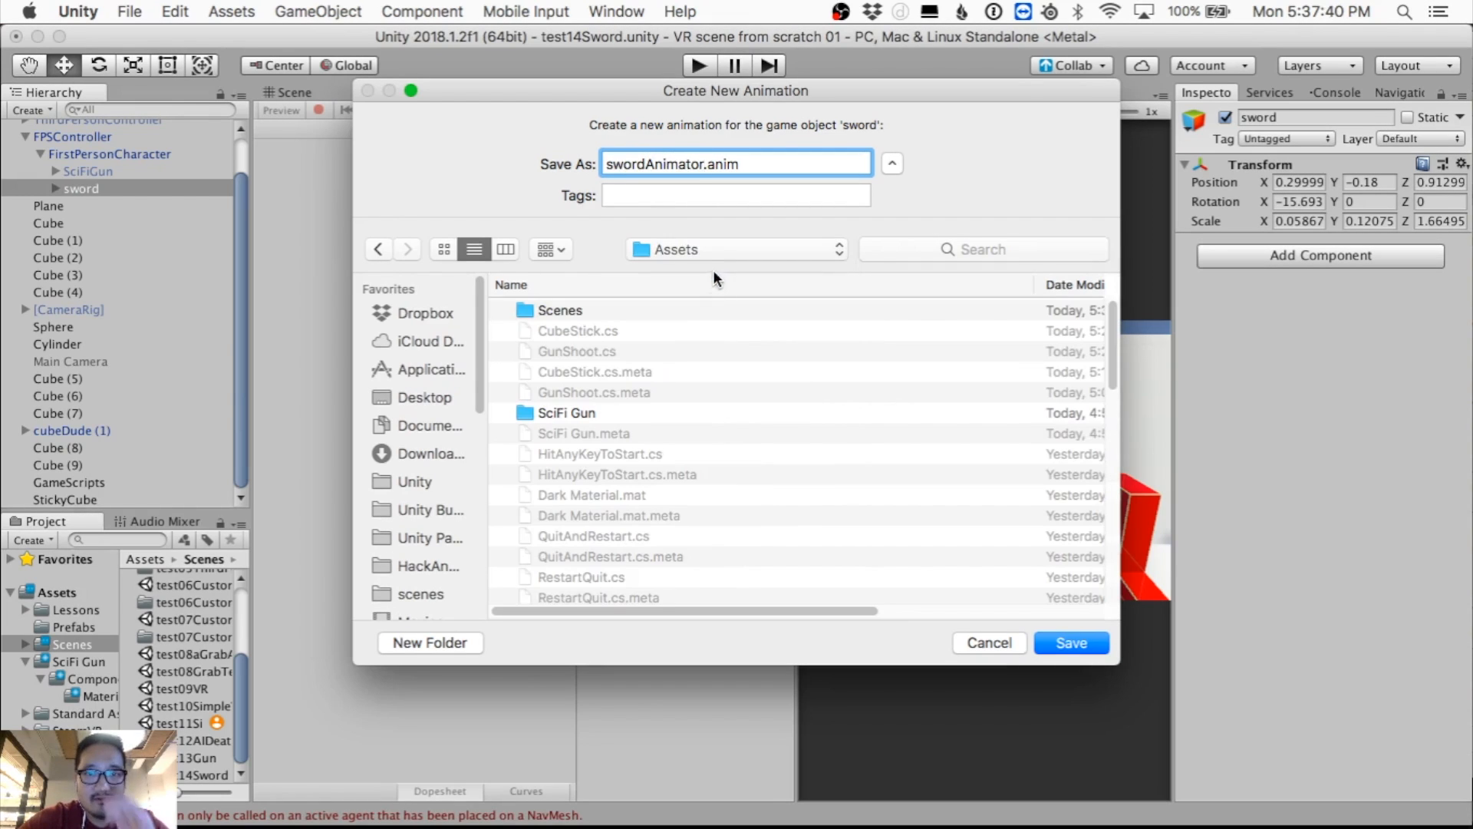
left_click(691, 252)
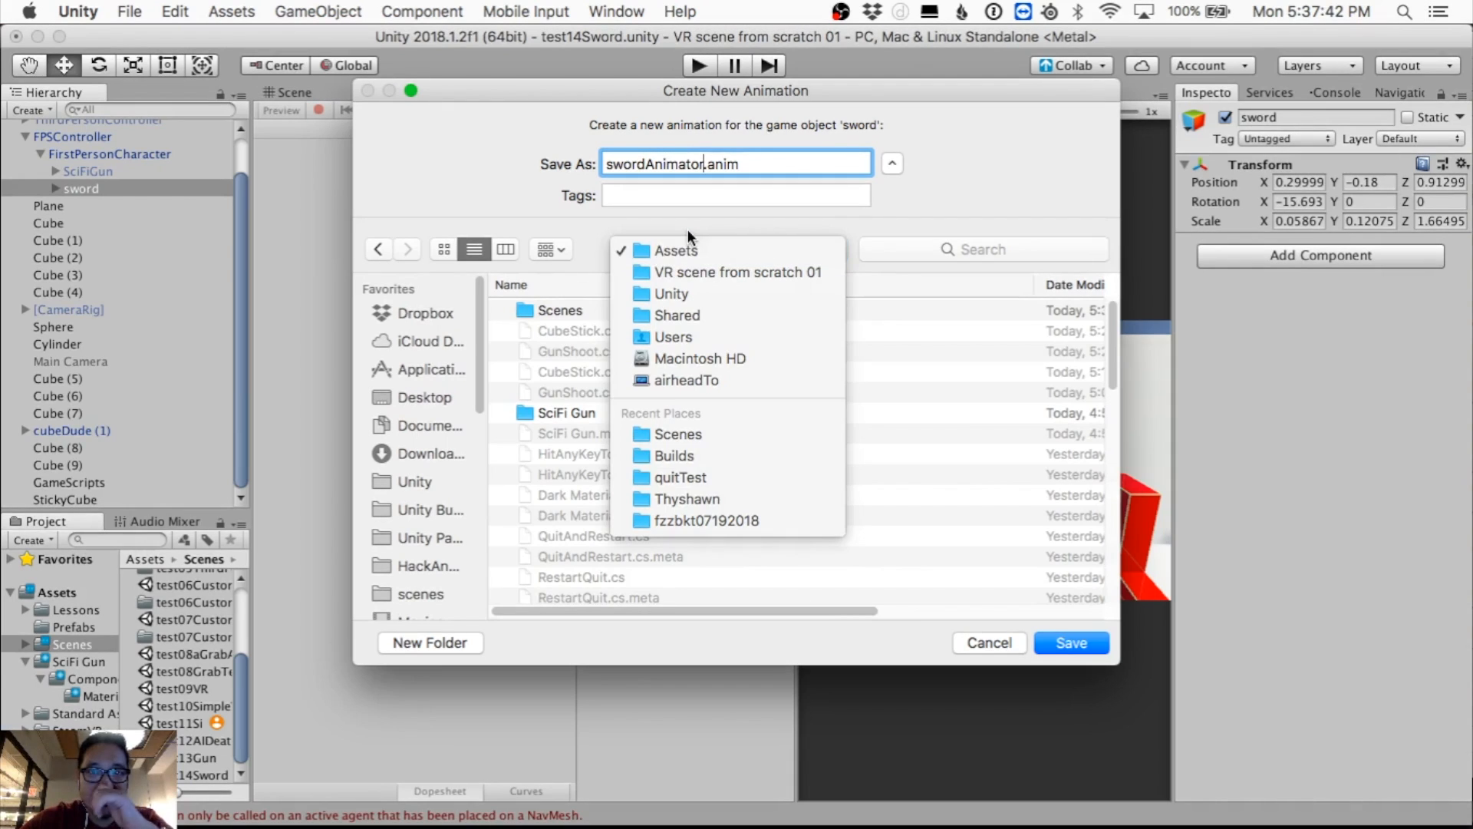
left_click(687, 224)
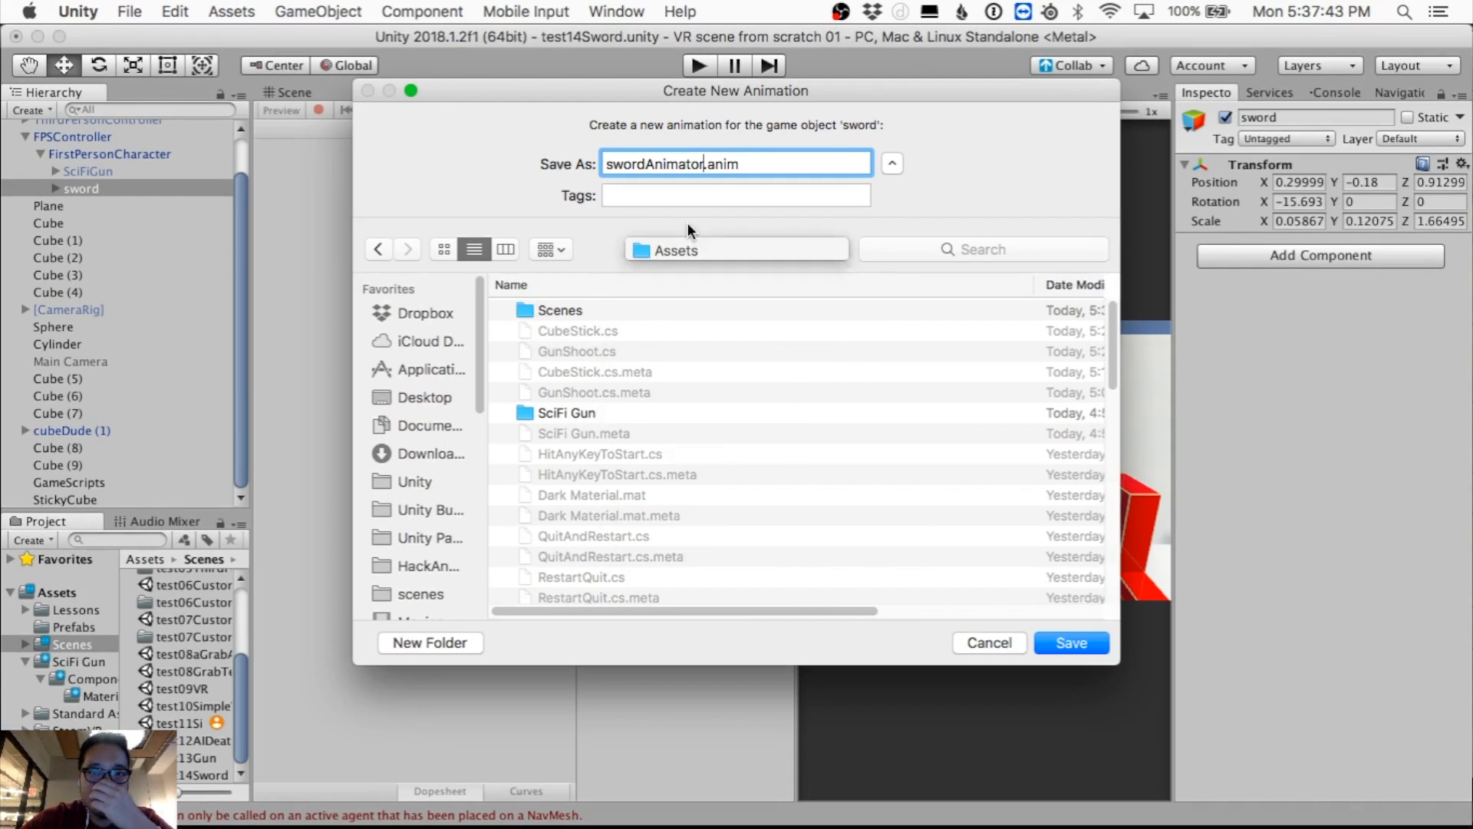
left_click(1072, 644)
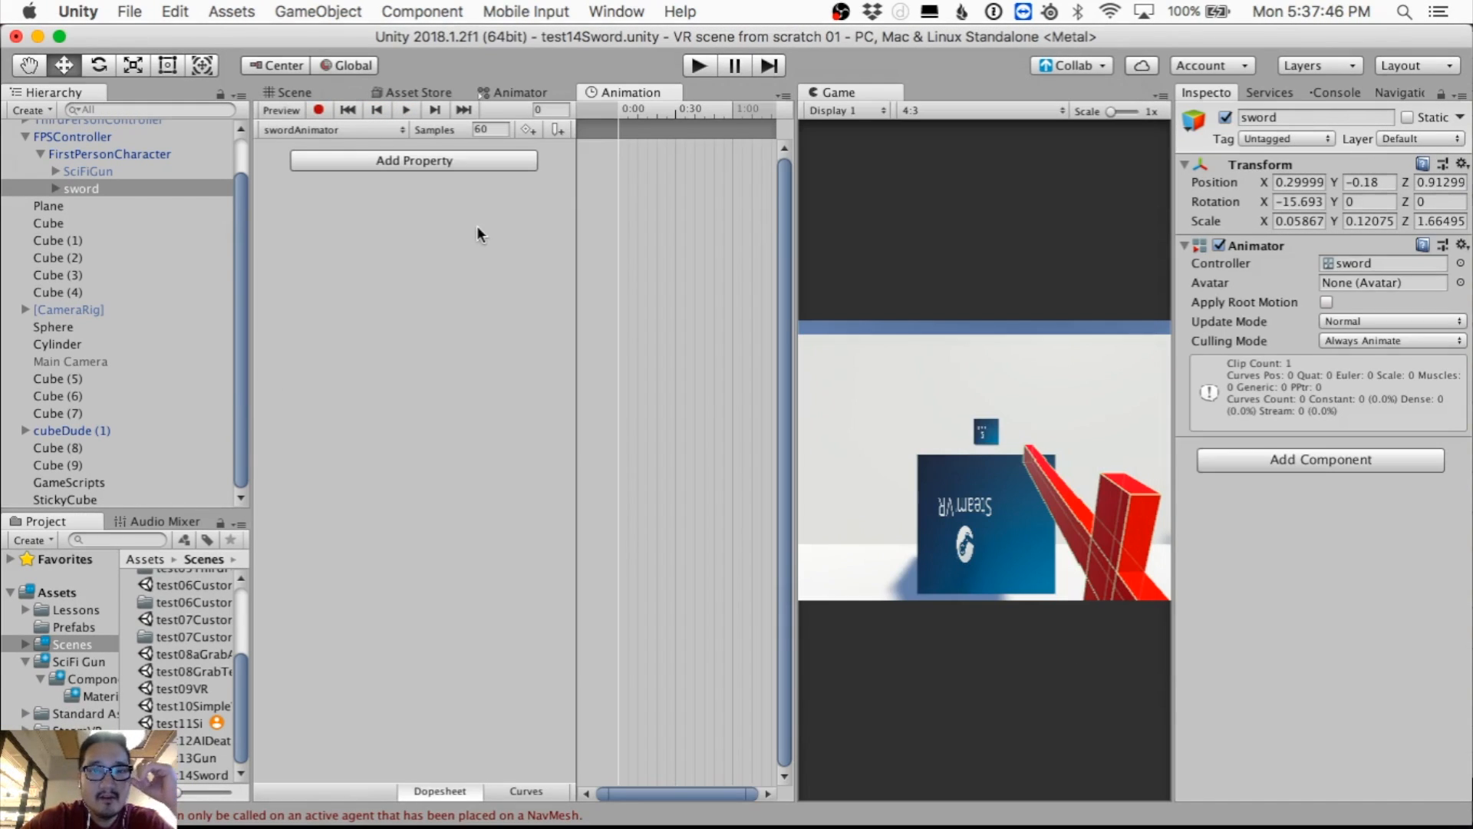
Step: Check the sword's list of animation clips and locate its Animator controller among the project assets
left_click(295, 128)
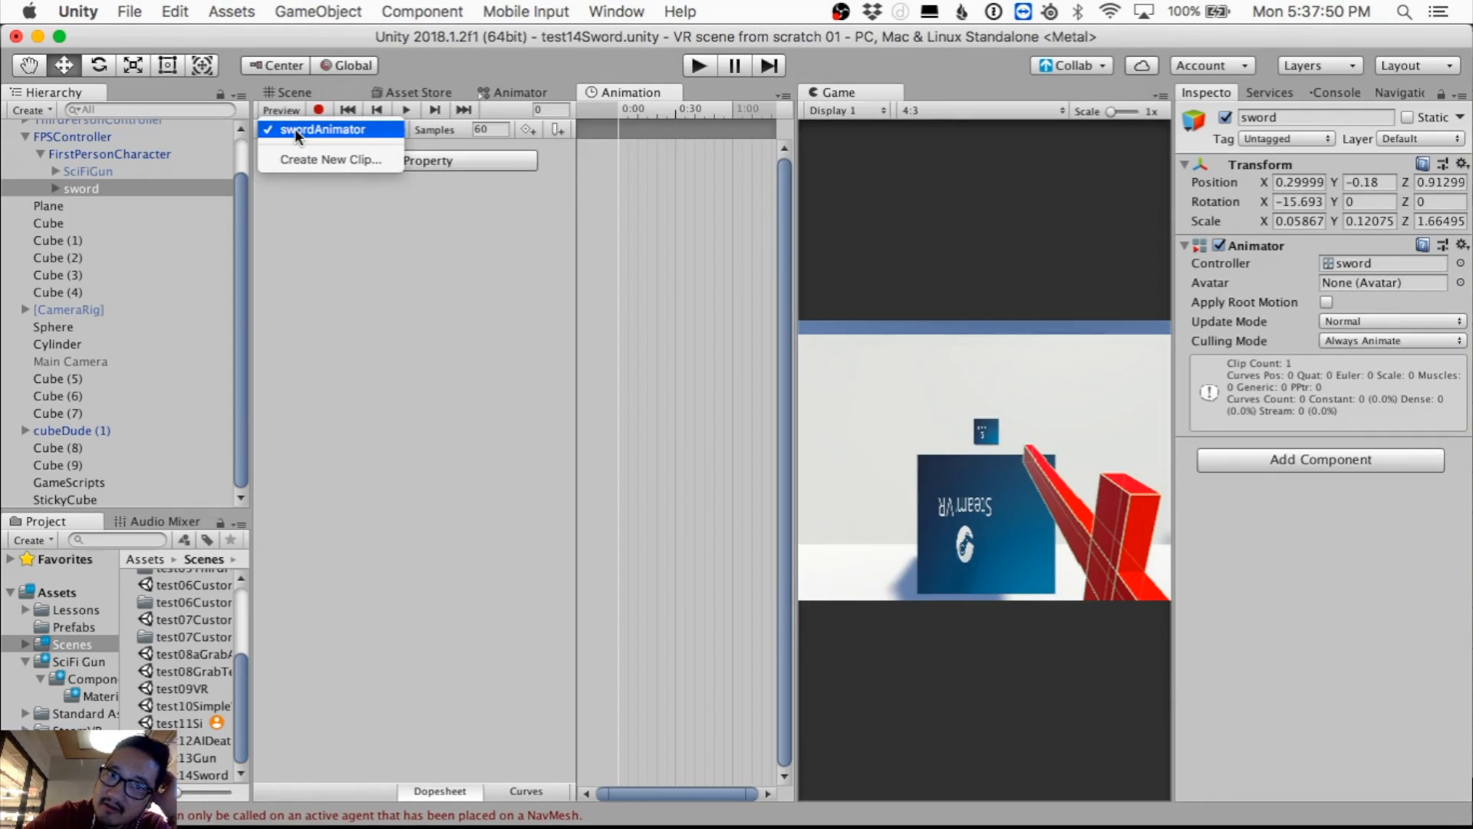
left_click(372, 277)
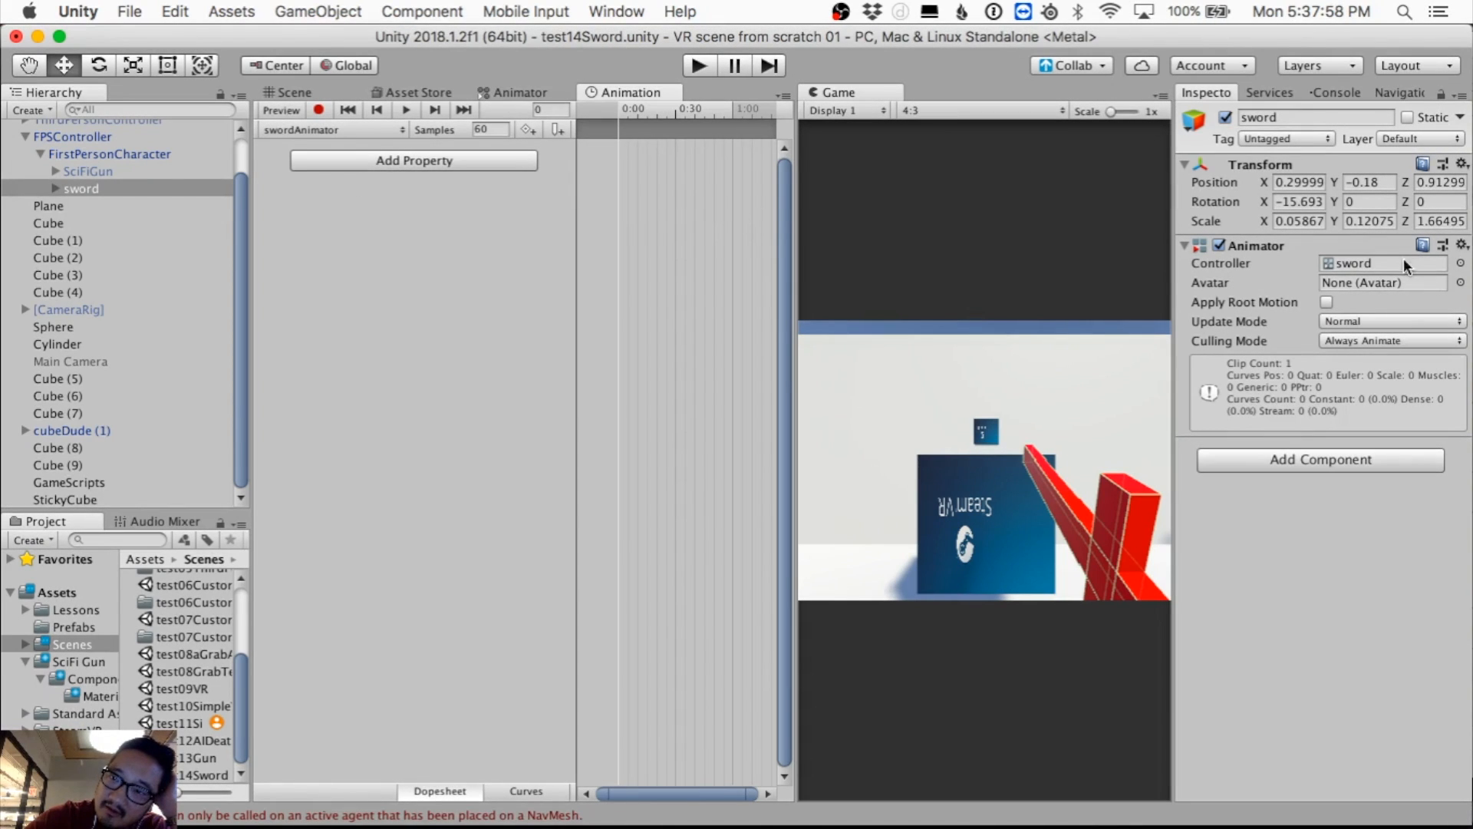
left_click(1350, 262)
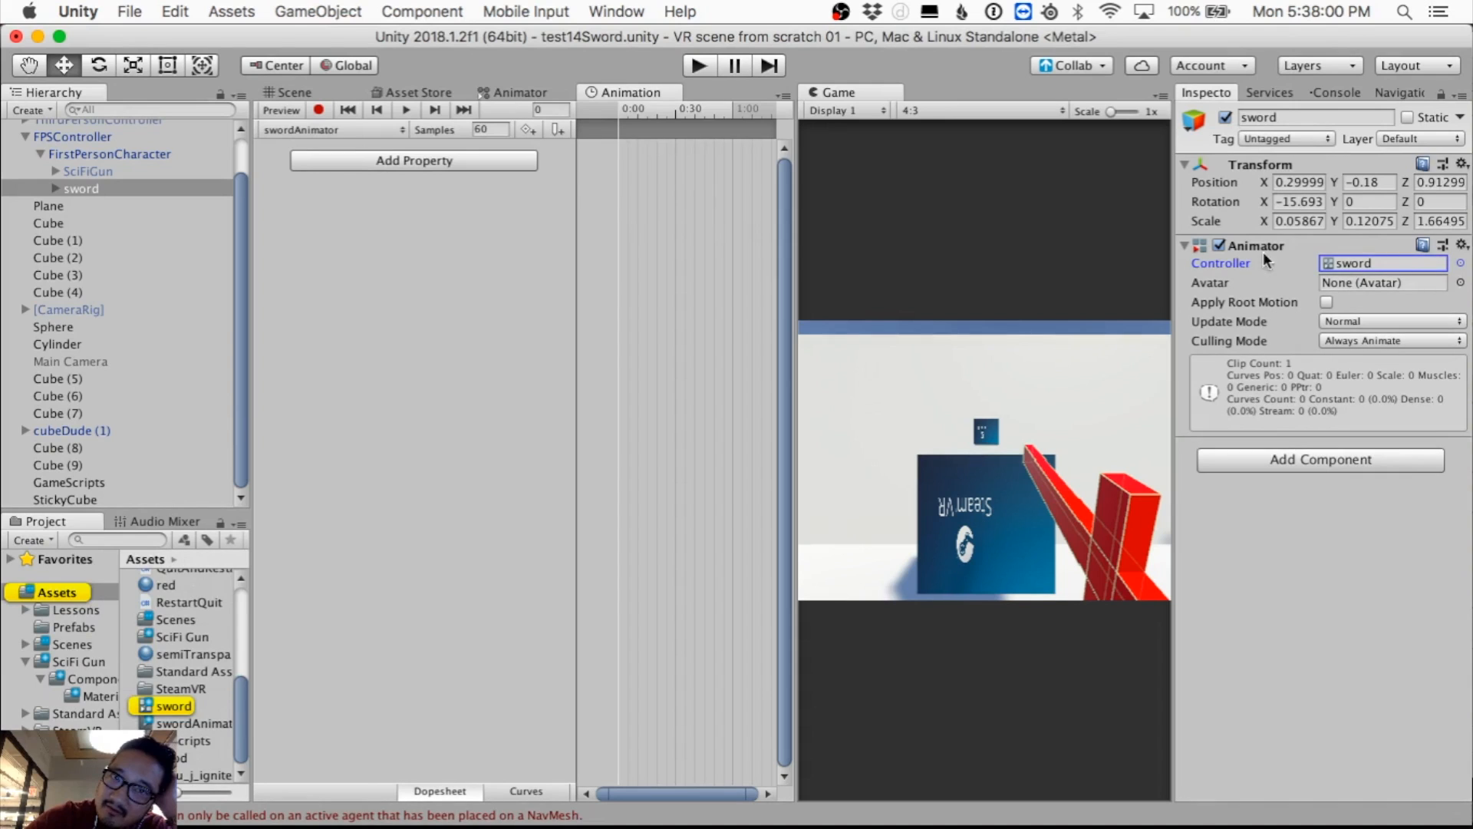
left_click(386, 134)
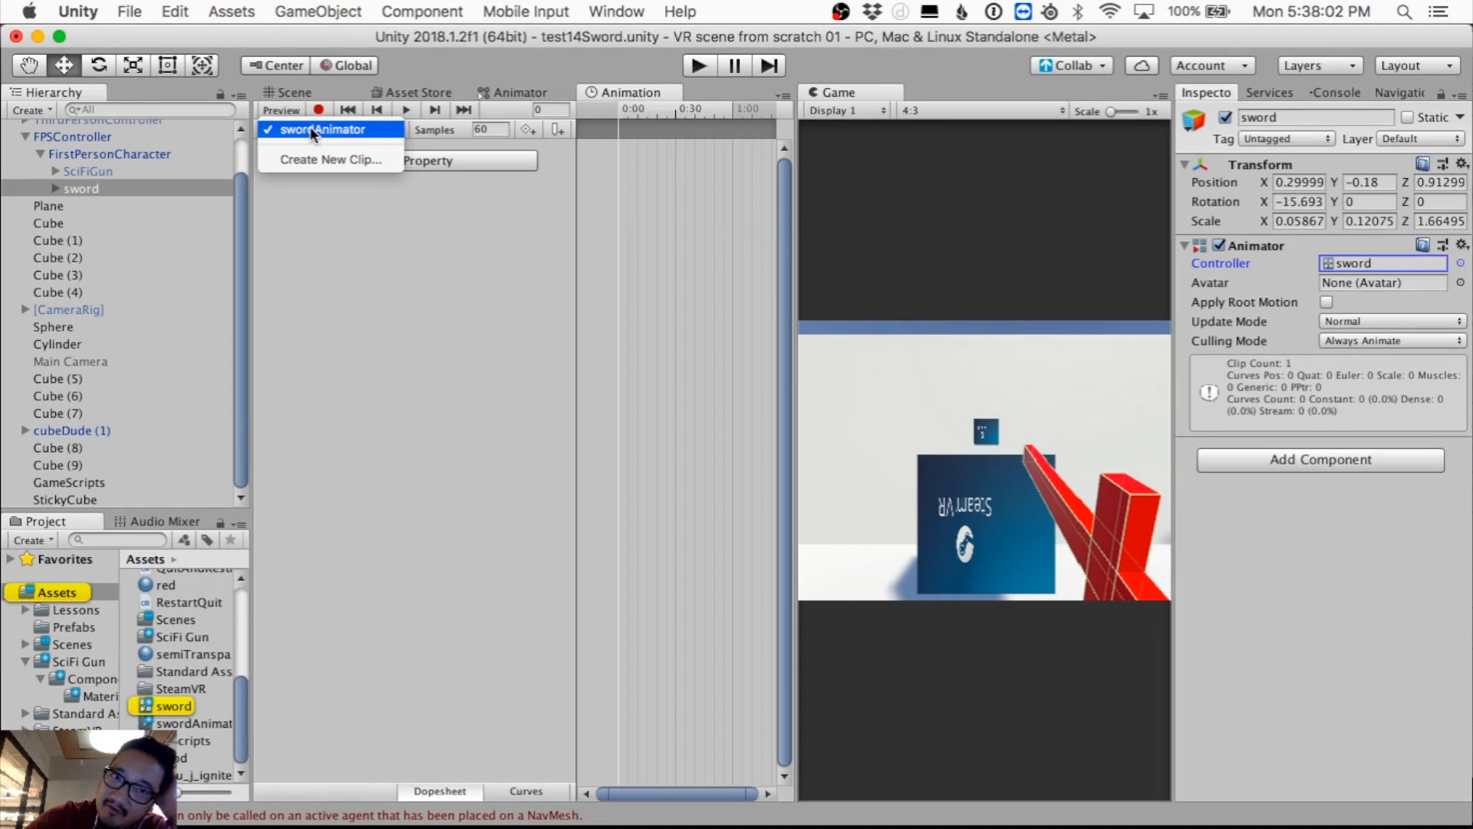
left_click(351, 272)
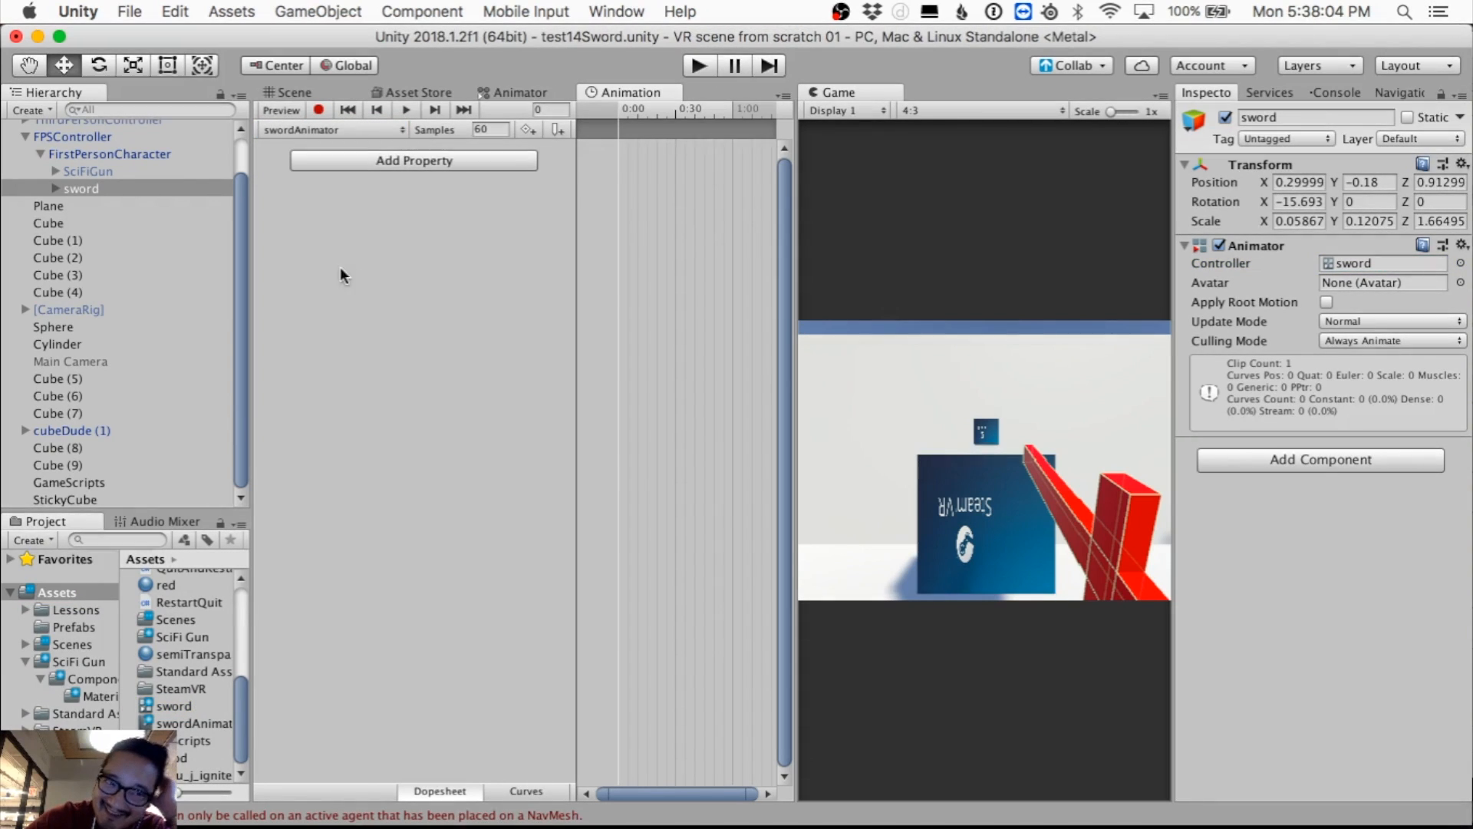
Step: Rename the swordAnimator clip in the Assets folder as swordIdle
left_click(206, 724)
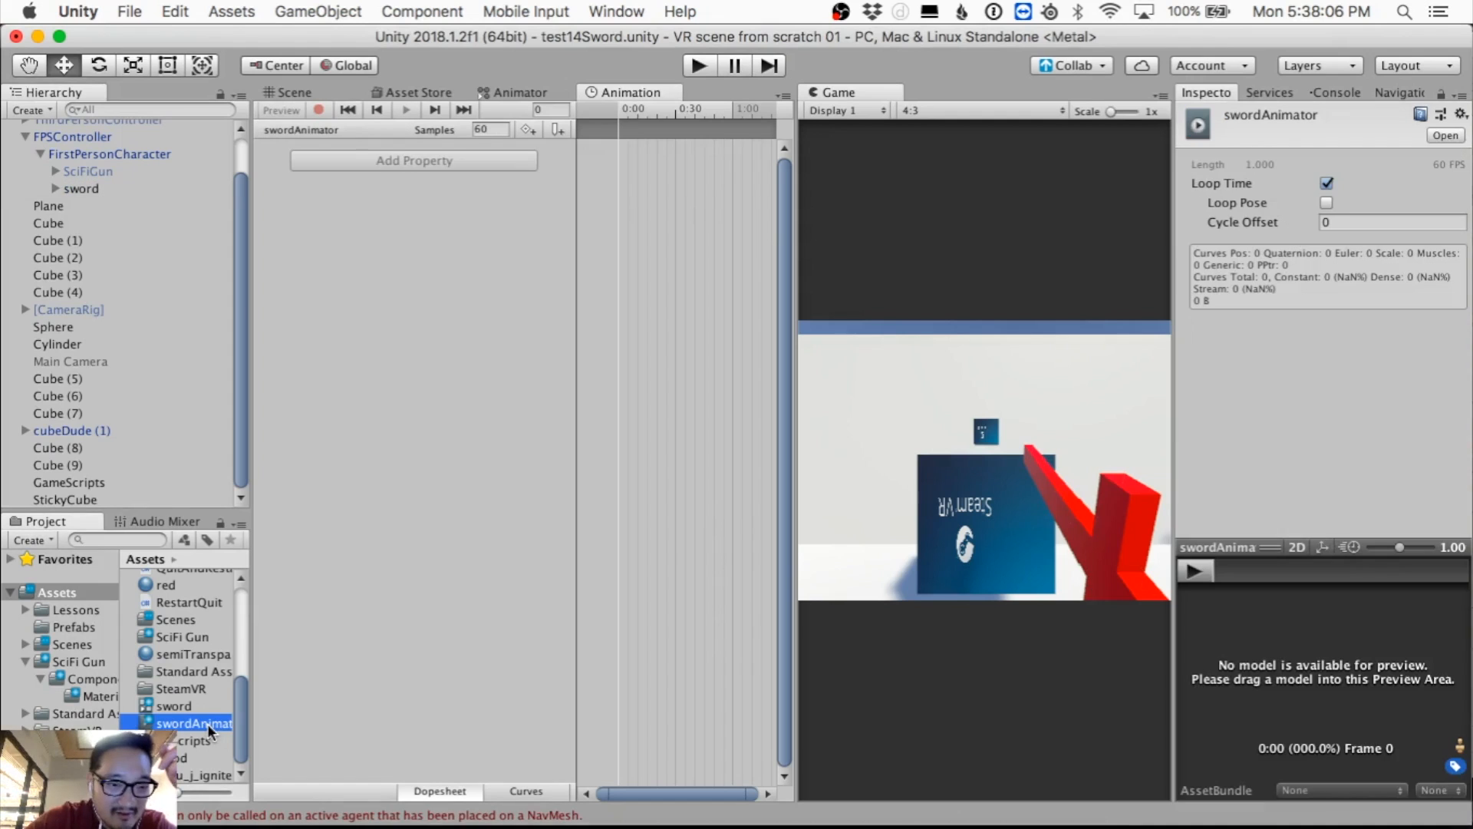
left_click(191, 724)
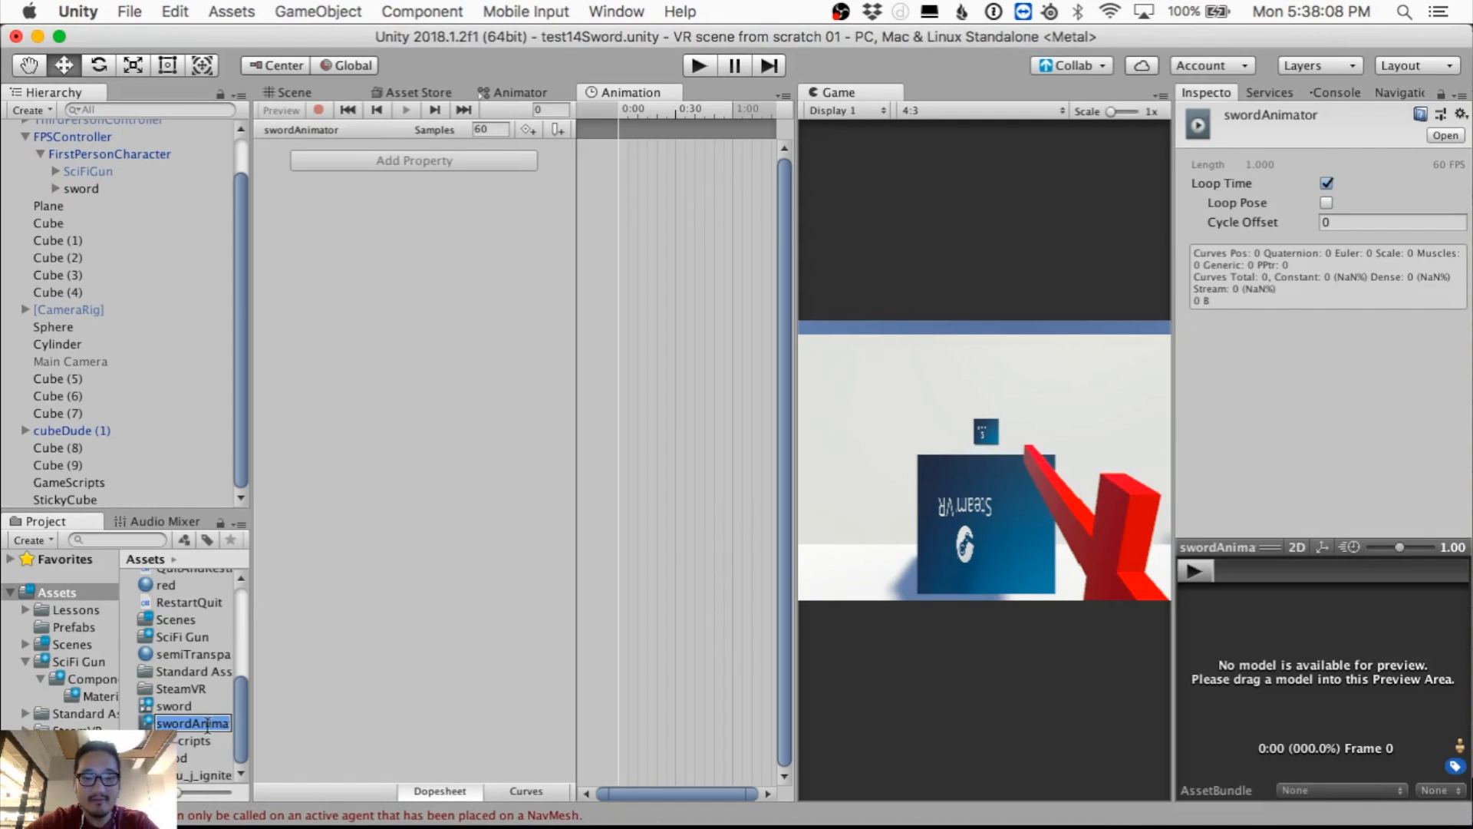
type("sword")
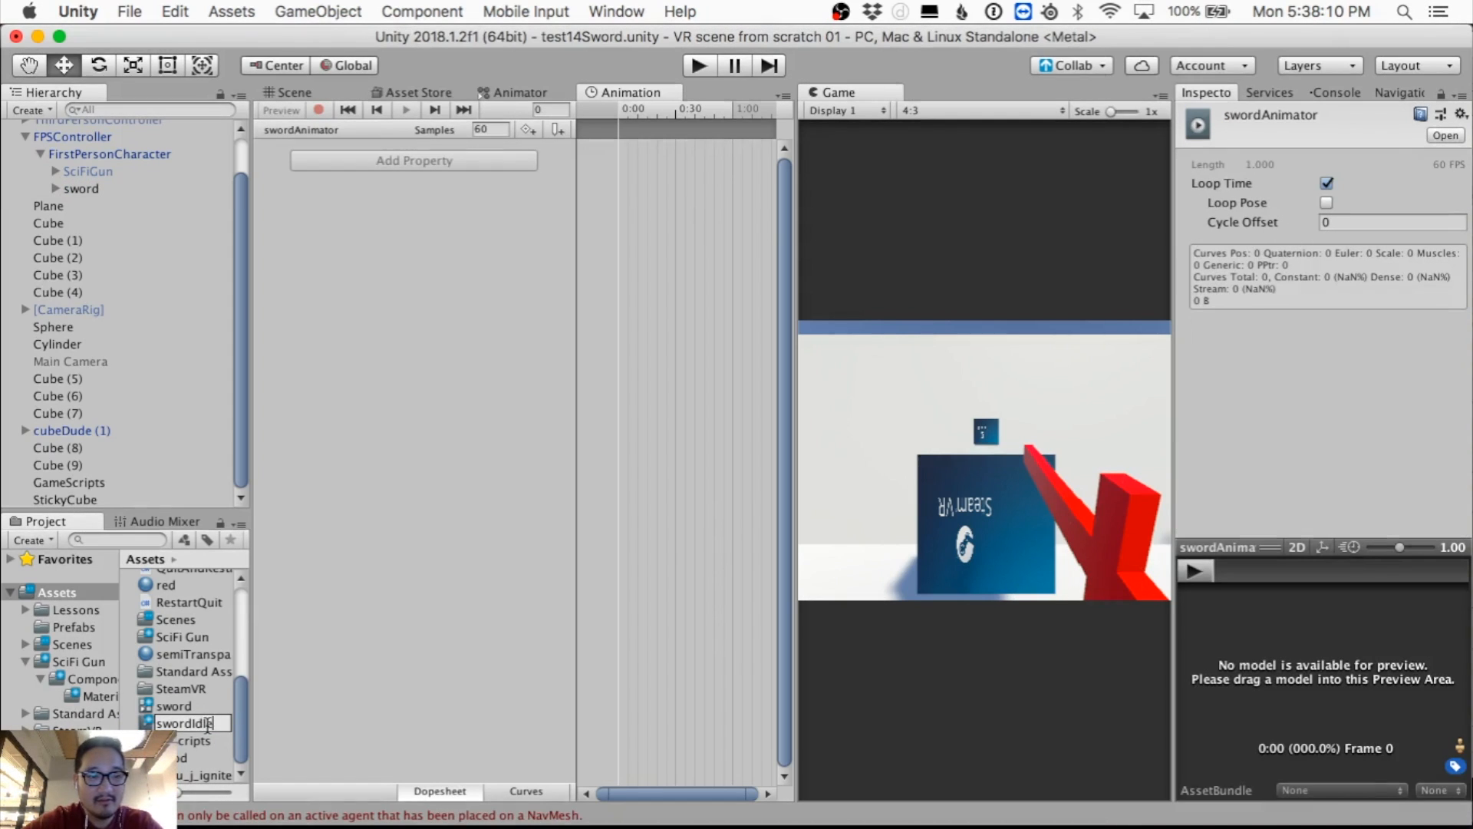
key("Return")
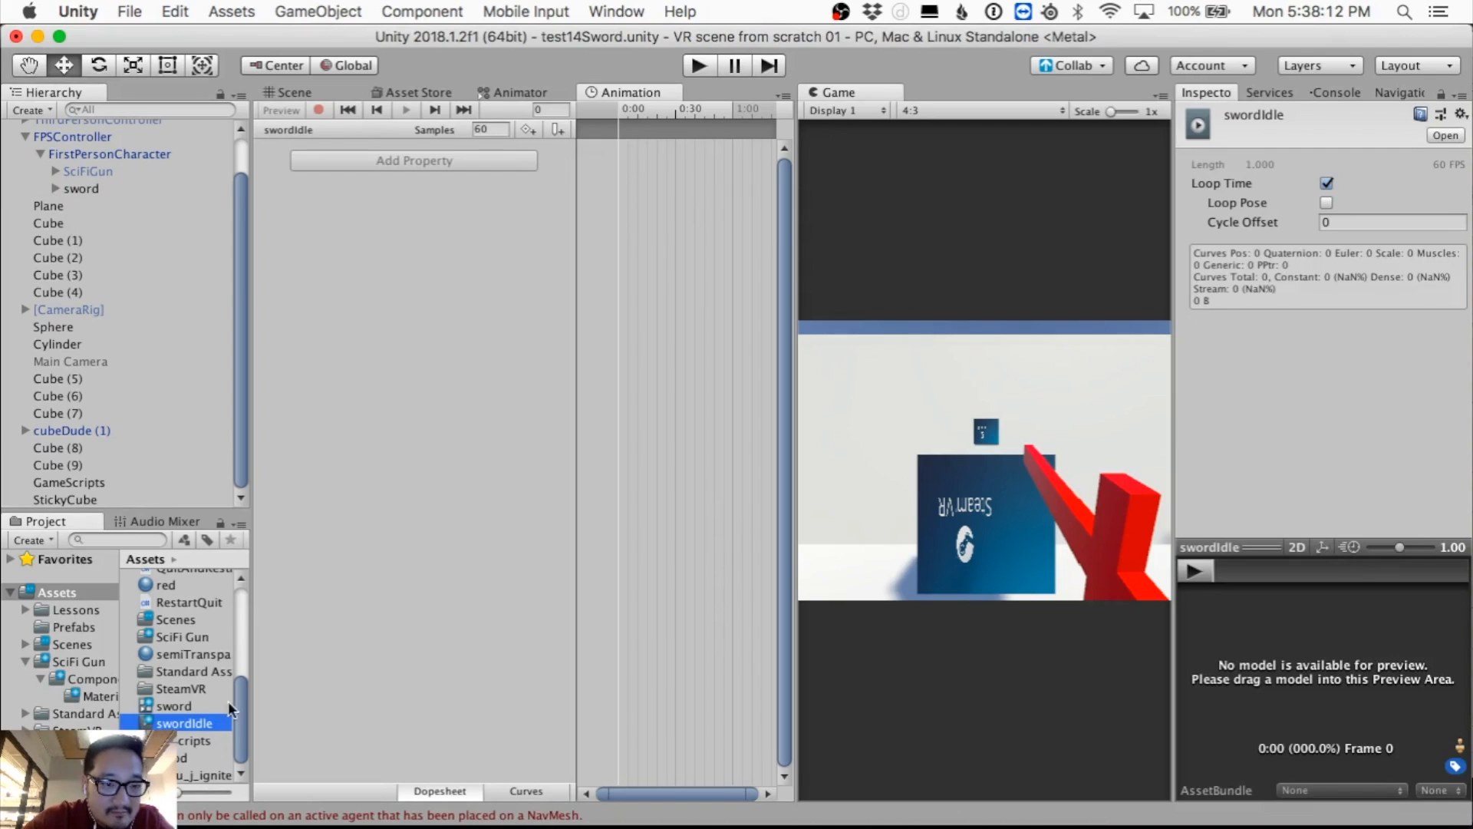
left_click(320, 129)
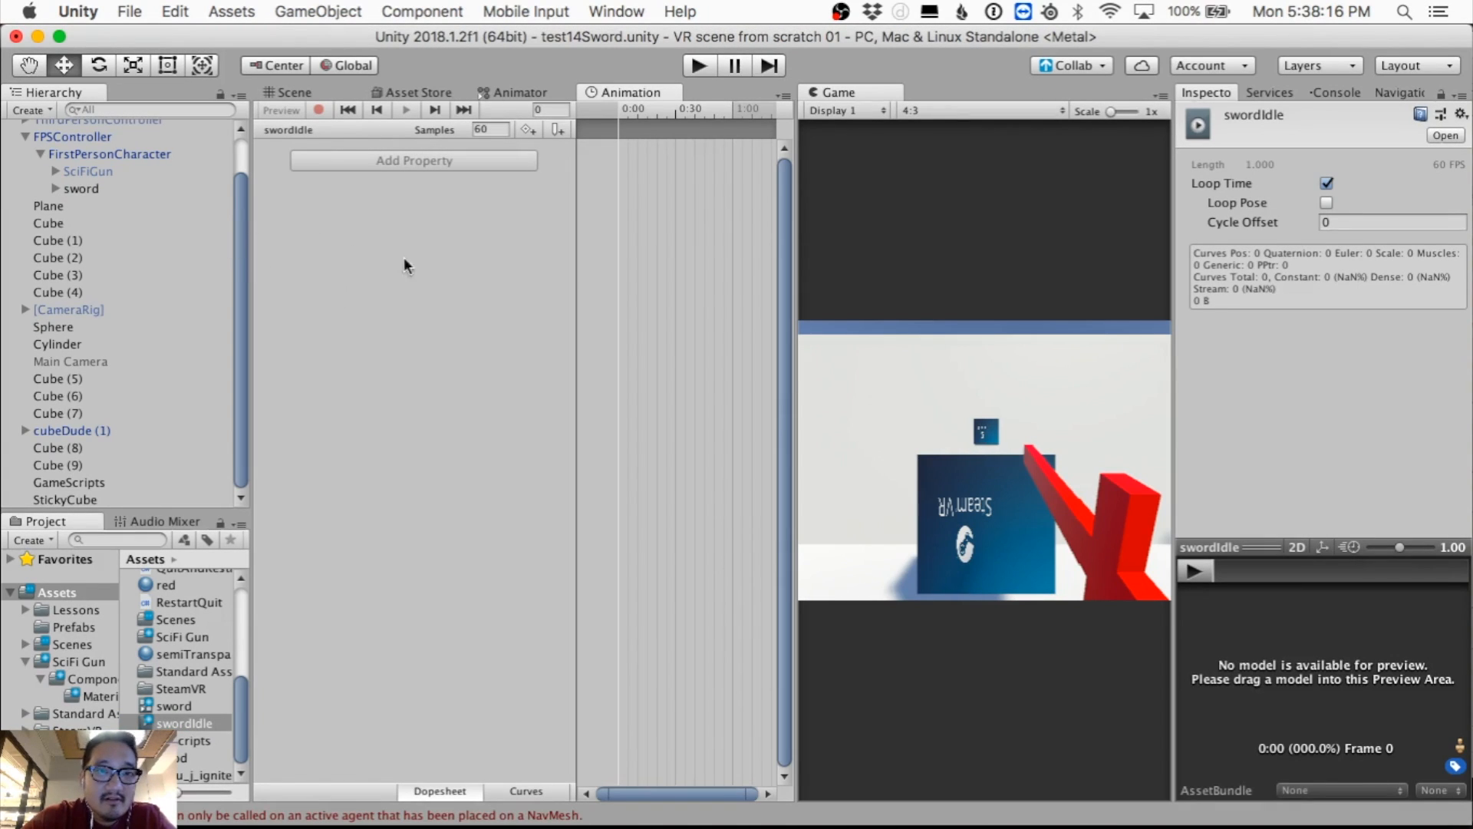
left_click_drag(578, 258, 469, 260)
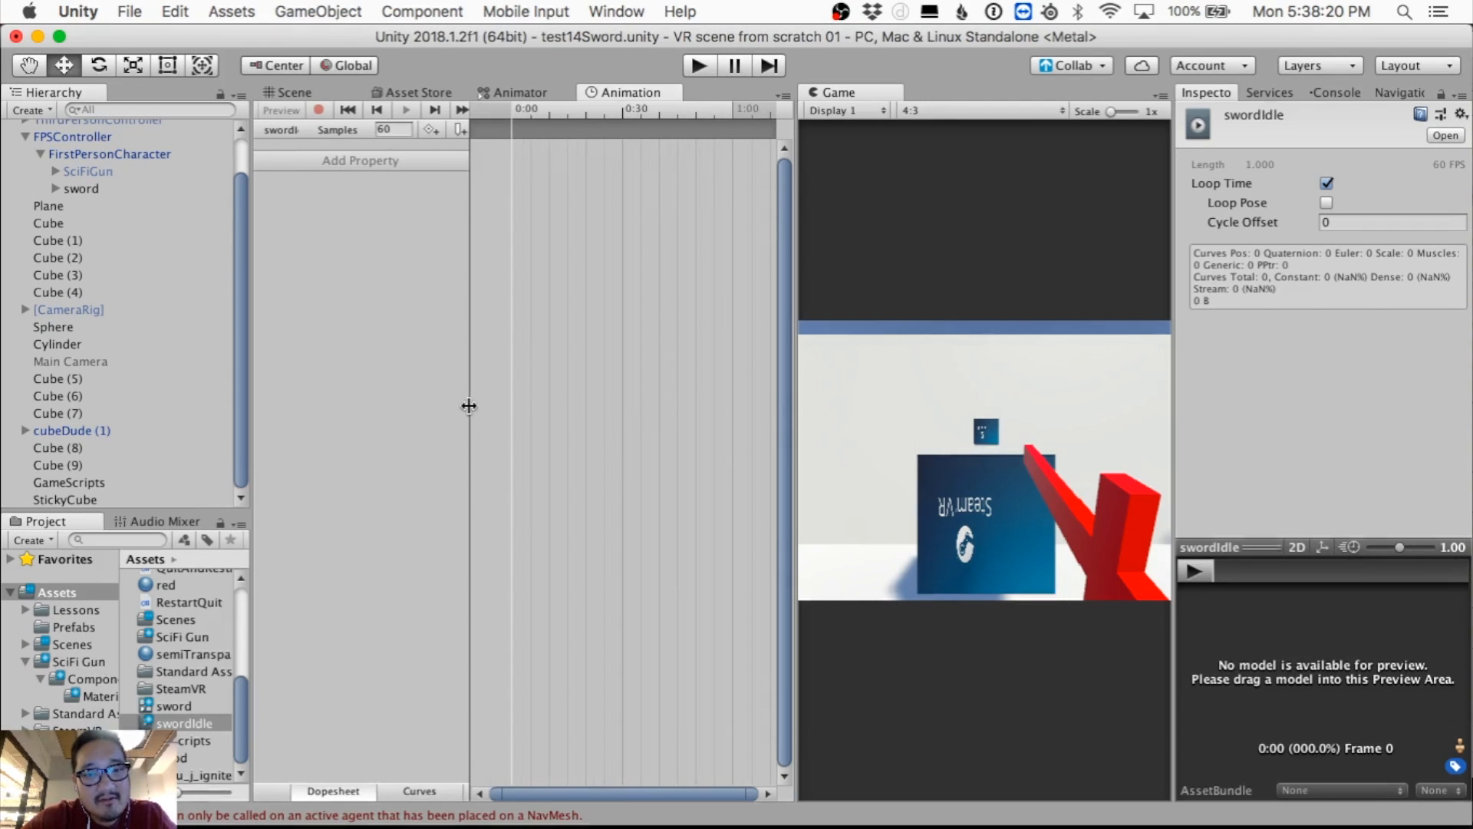
left_click_drag(470, 404, 576, 406)
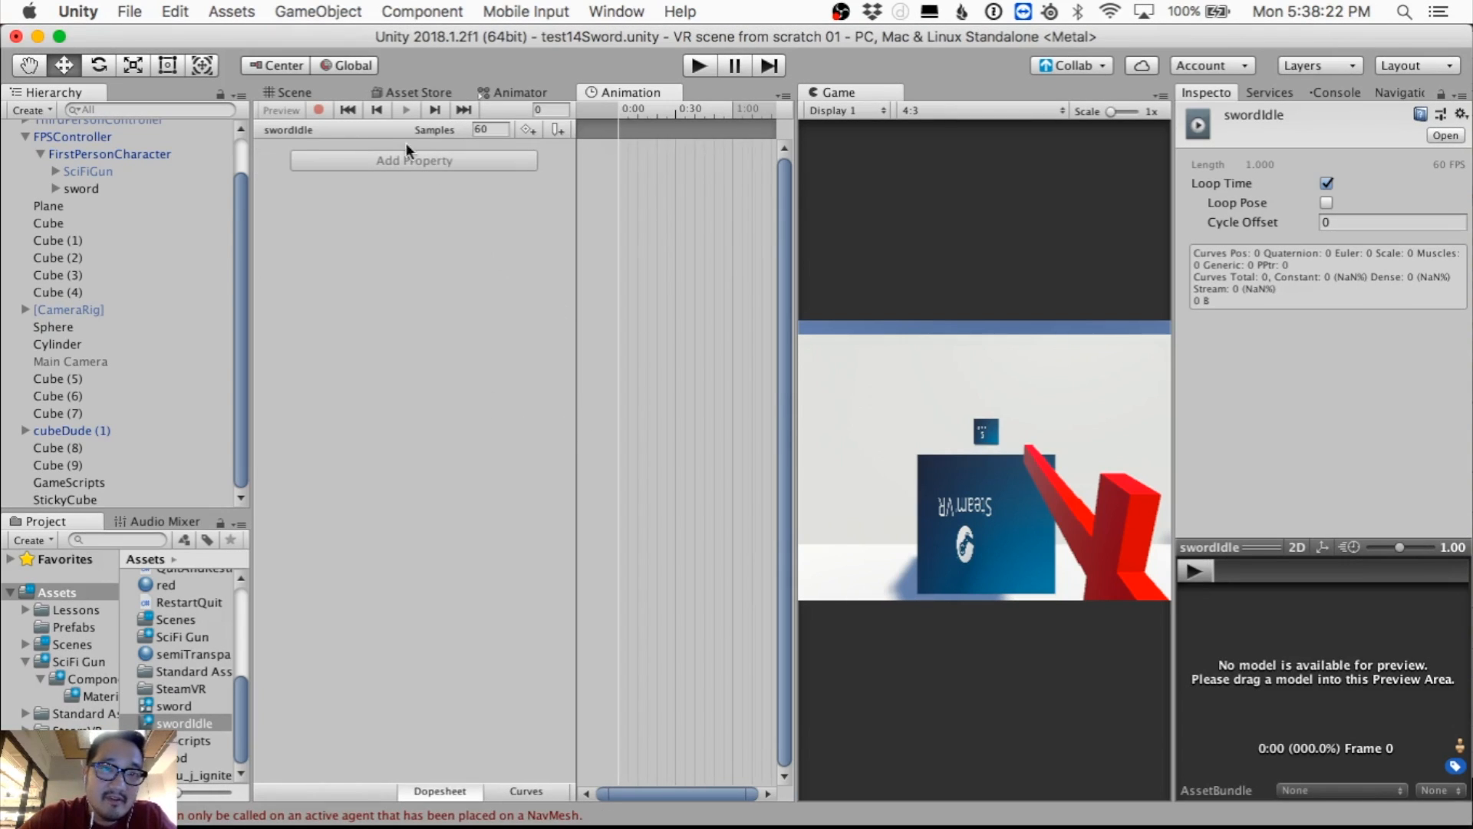
left_click(516, 92)
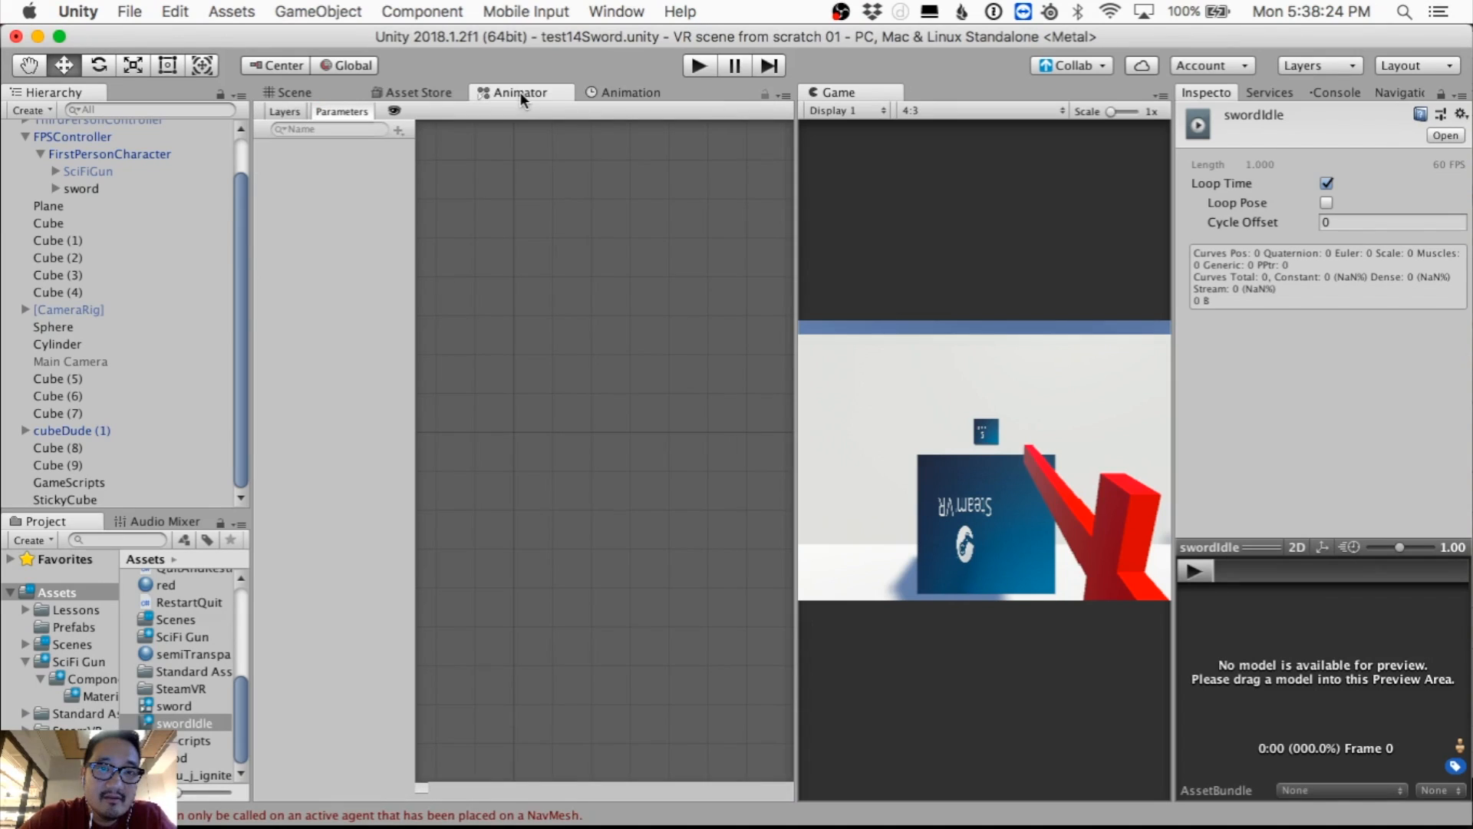
left_click(427, 91)
left_click(614, 93)
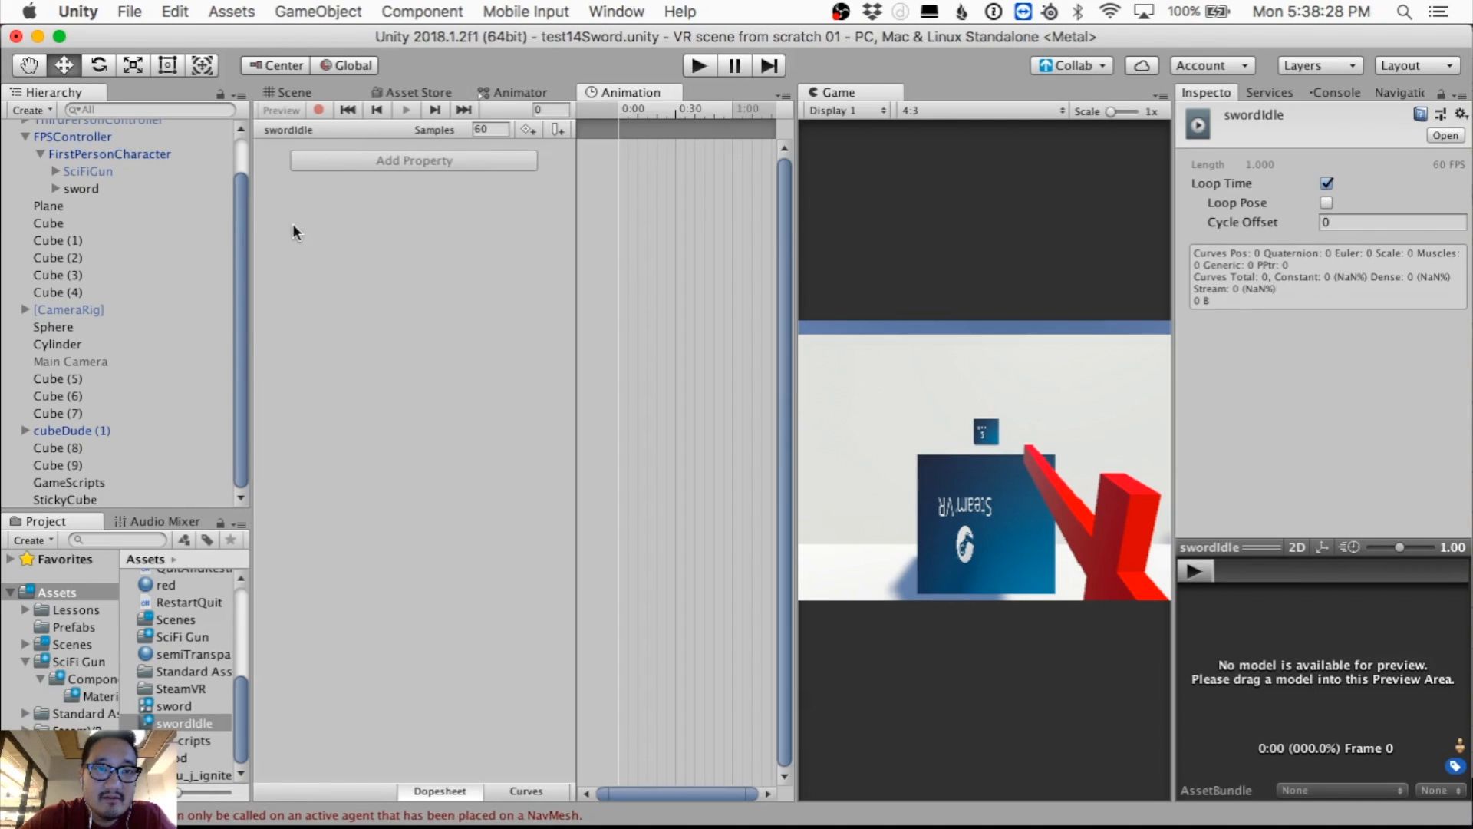
Step: Delete the swordIdle animation clip from the Assets folder
left_click(180, 724)
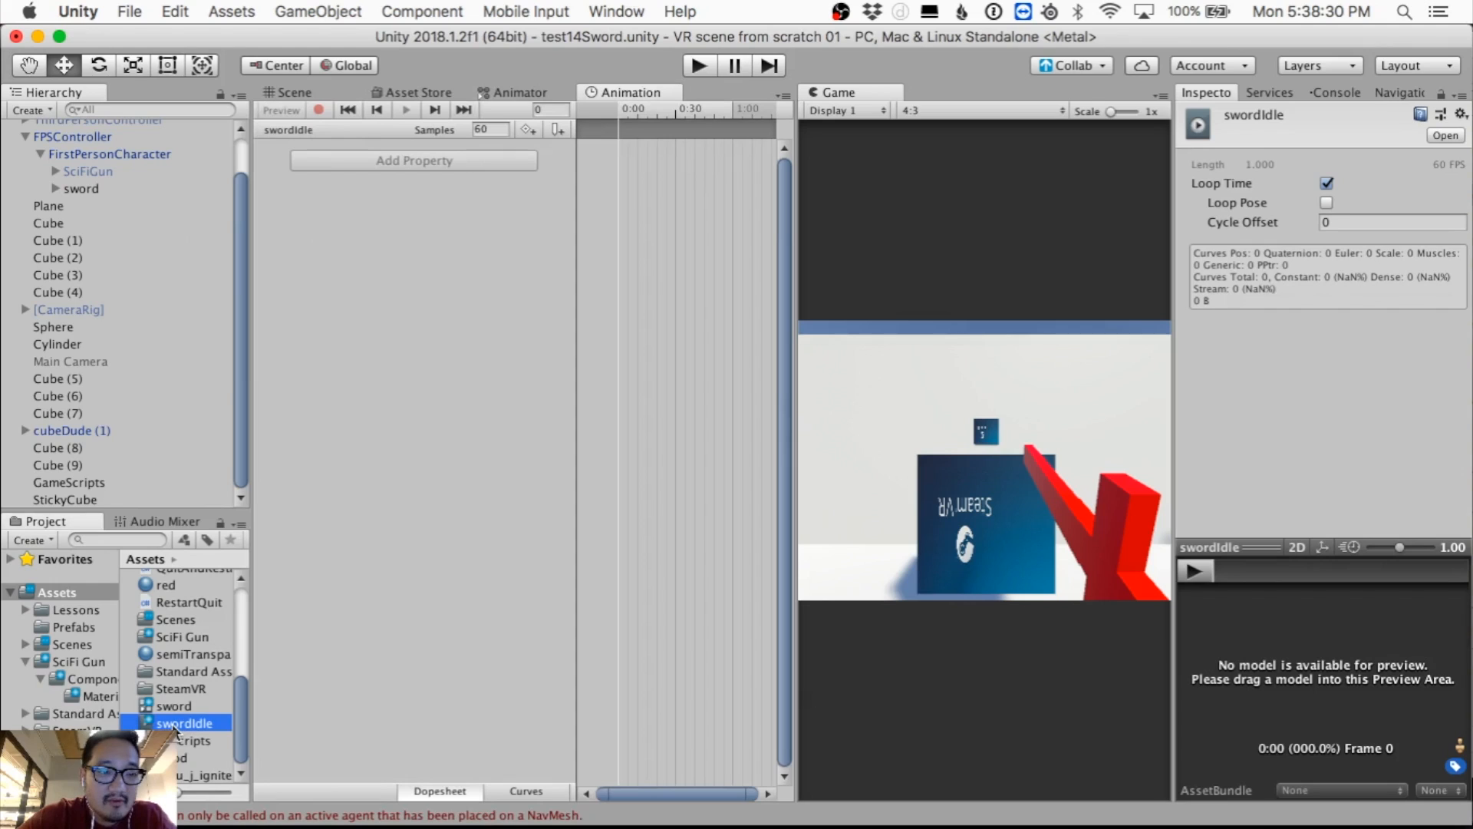
left_click(150, 706)
left_click(151, 723)
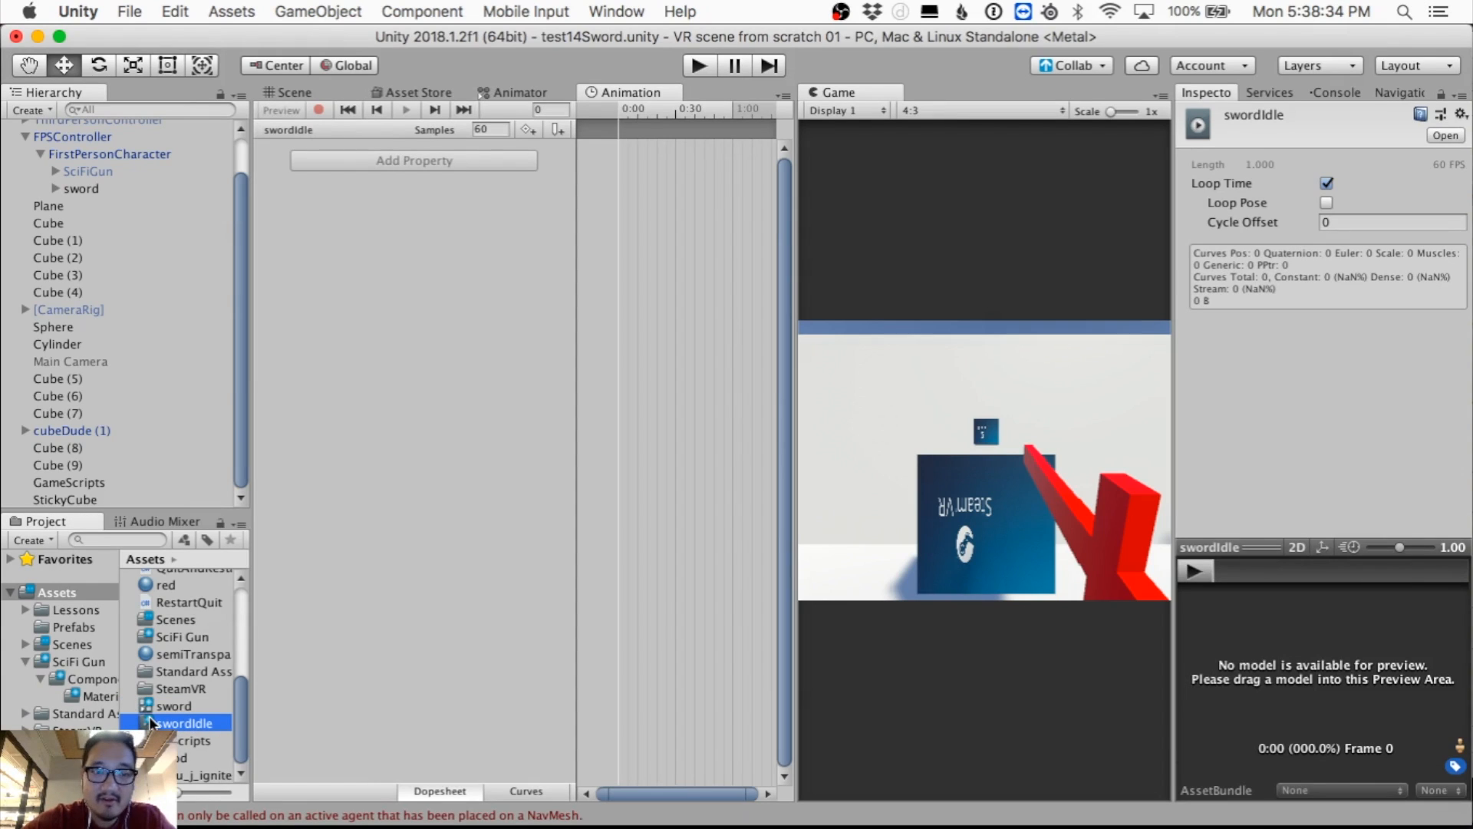
key("super+BackSpace")
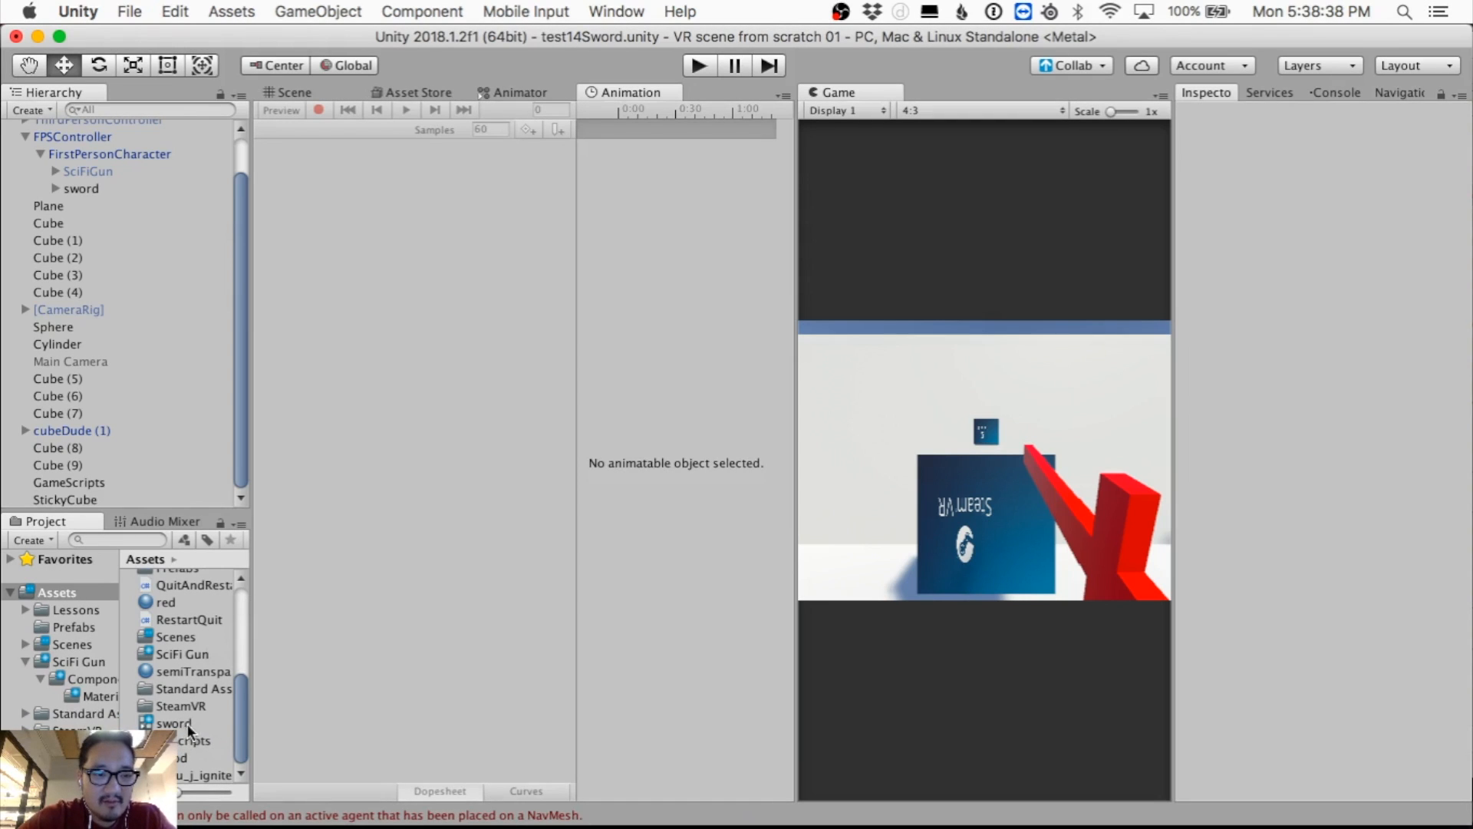
Step: Open the sword Animator controller and rename its default swordAnimator state as swordIdle
double_click(181, 725)
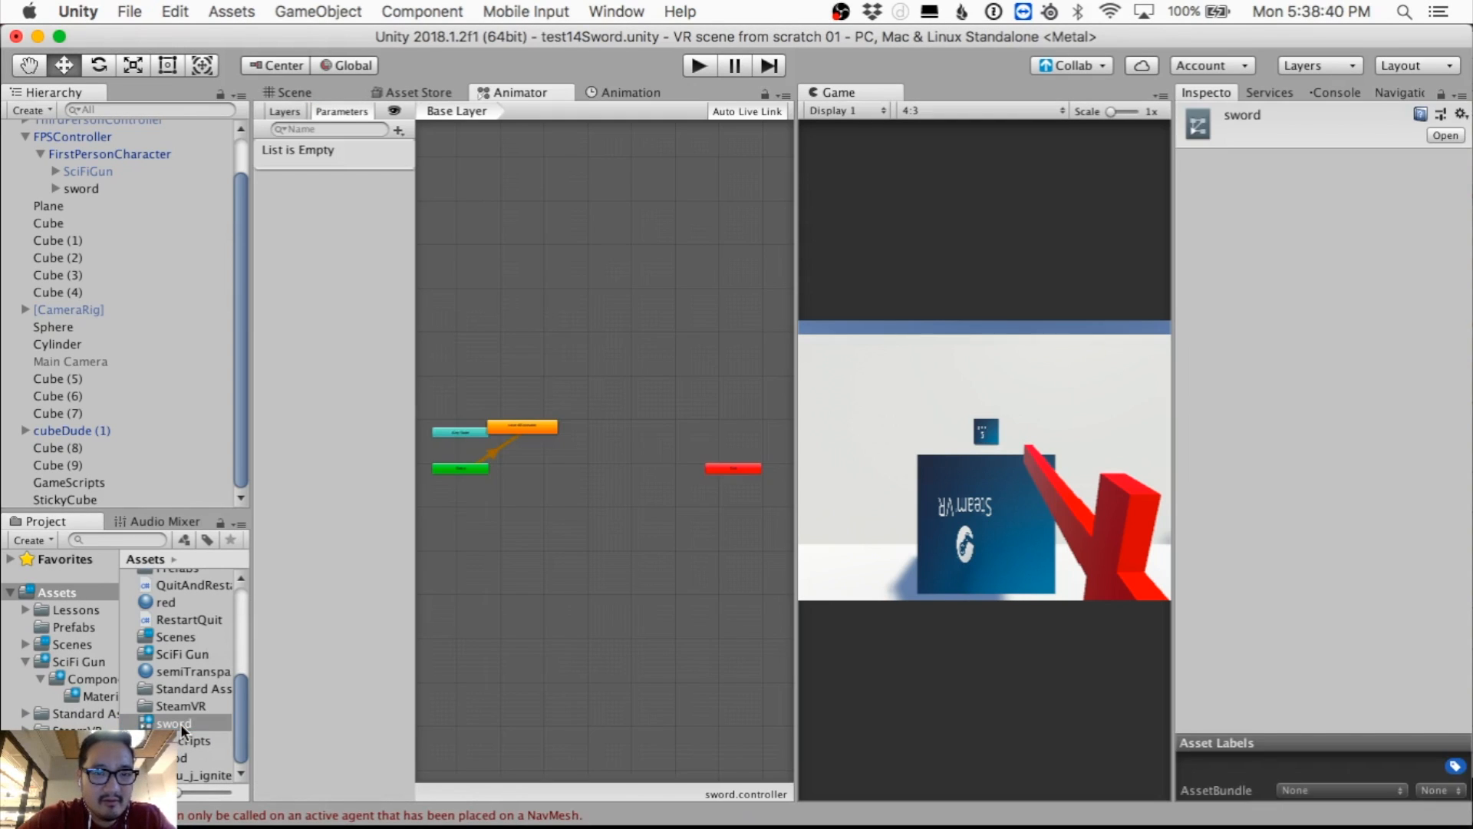
left_click_drag(511, 428, 639, 412)
scroll(588, 405, "up", 5)
scroll(601, 400, "down", 10)
scroll(637, 410, "up", 6)
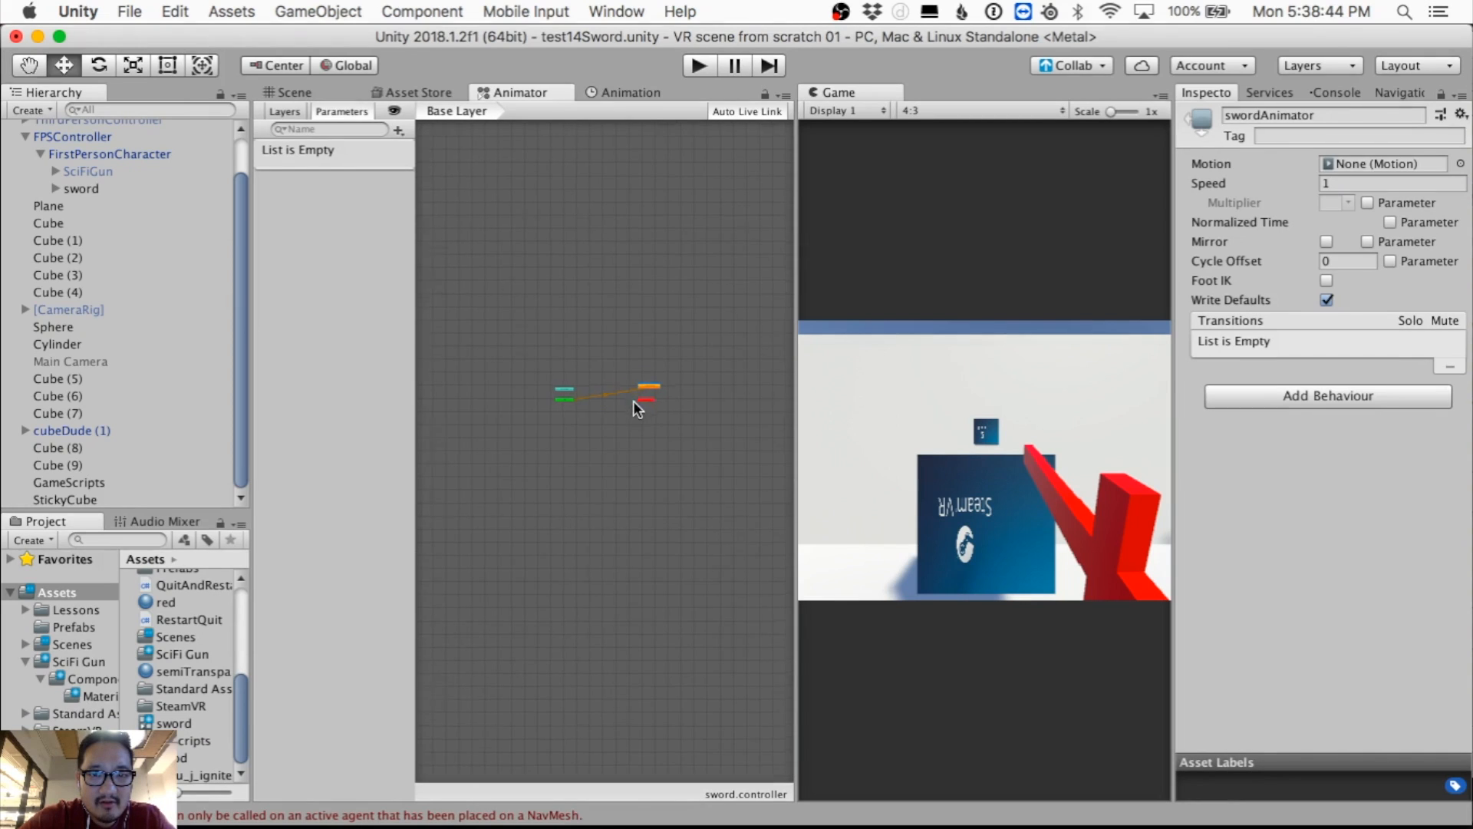
left_click_drag(638, 330, 446, 329)
scroll(543, 394, "down", 2)
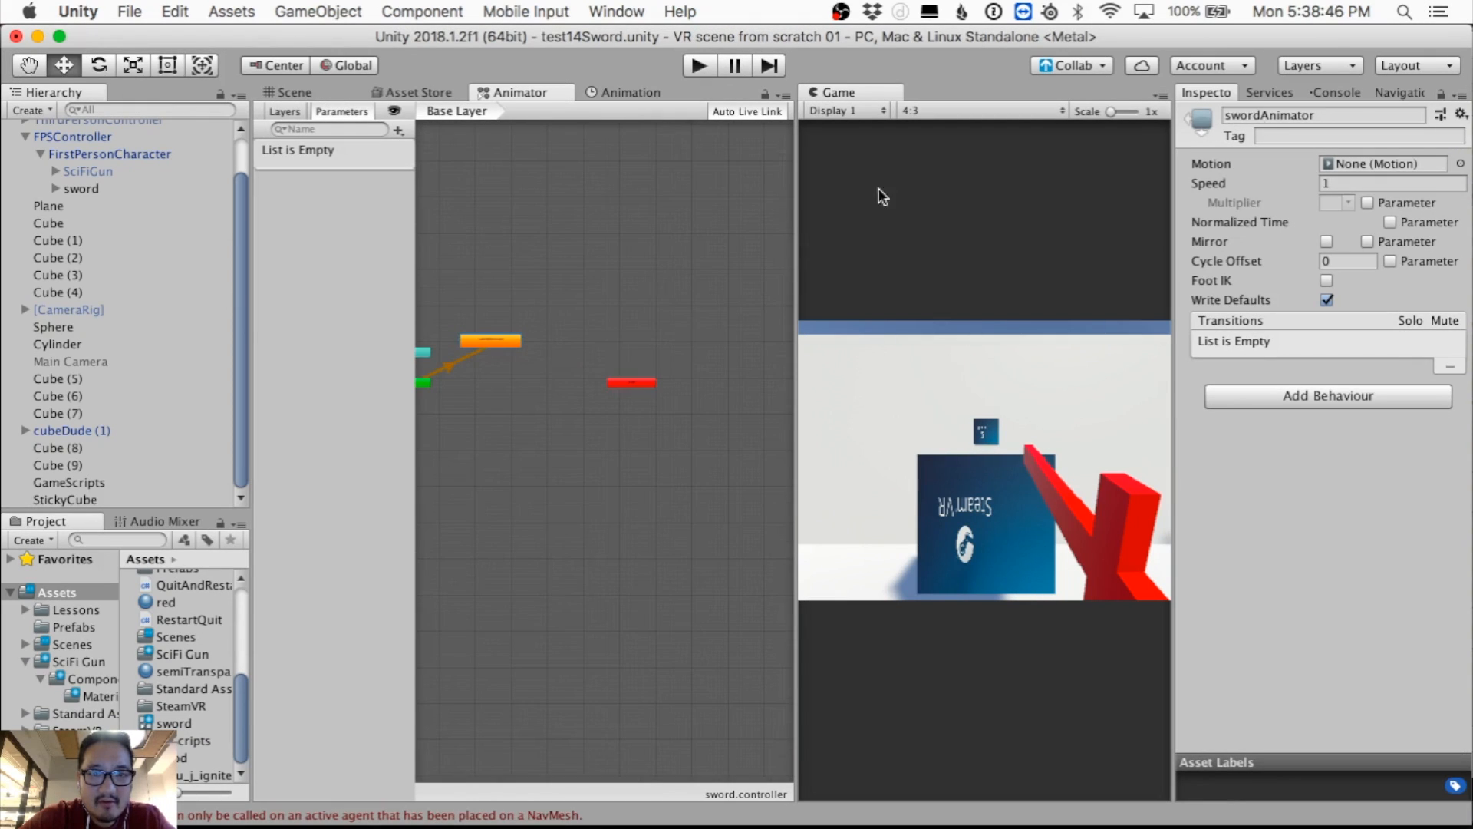
left_click(1370, 114)
type("swordIdle")
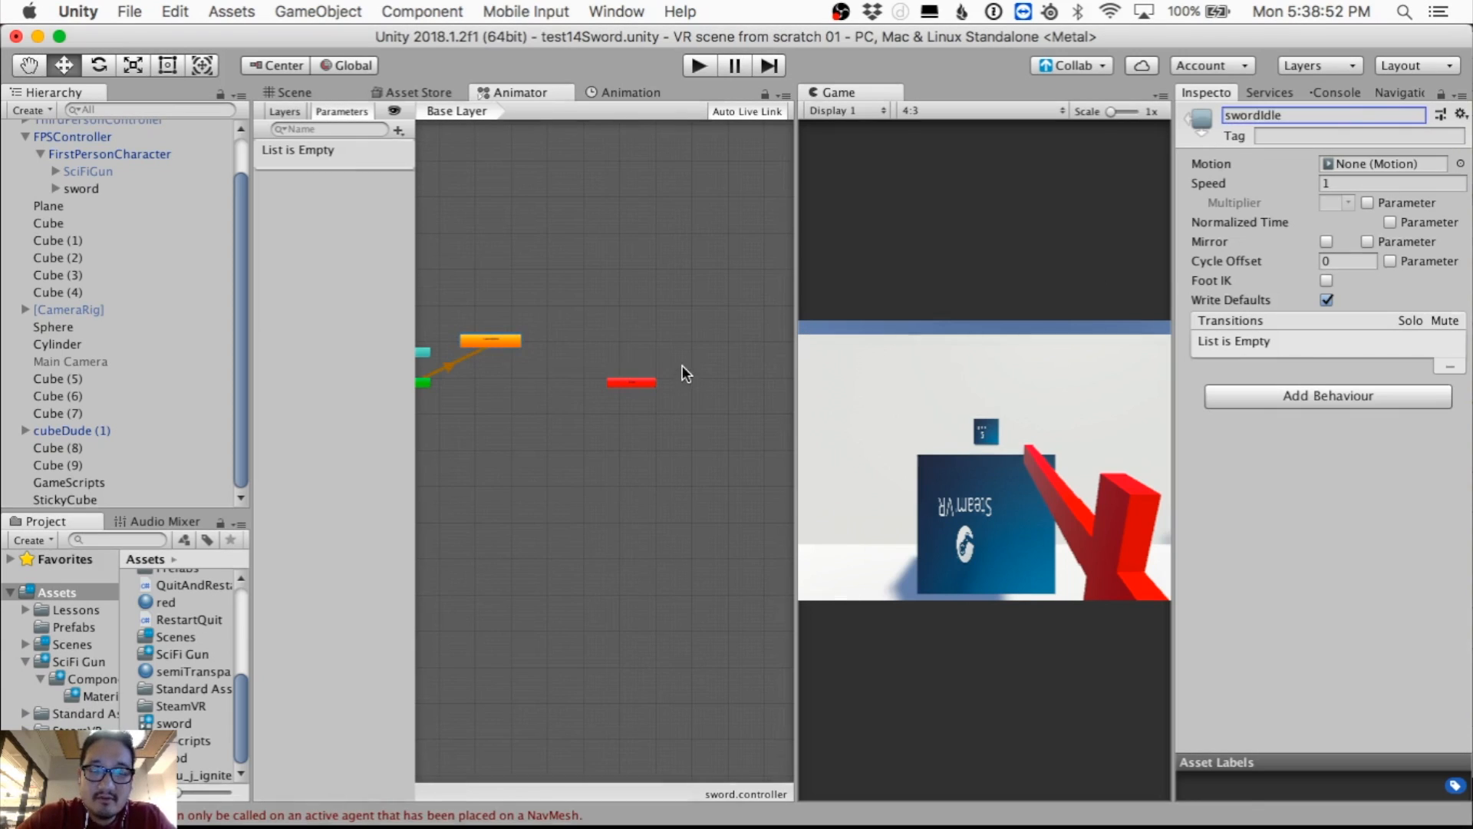
Step: Widen the Animator view and rearrange the state graph, placing the Exit node just above and to the right of the swordIdle state
left_click_drag(796, 378, 959, 376)
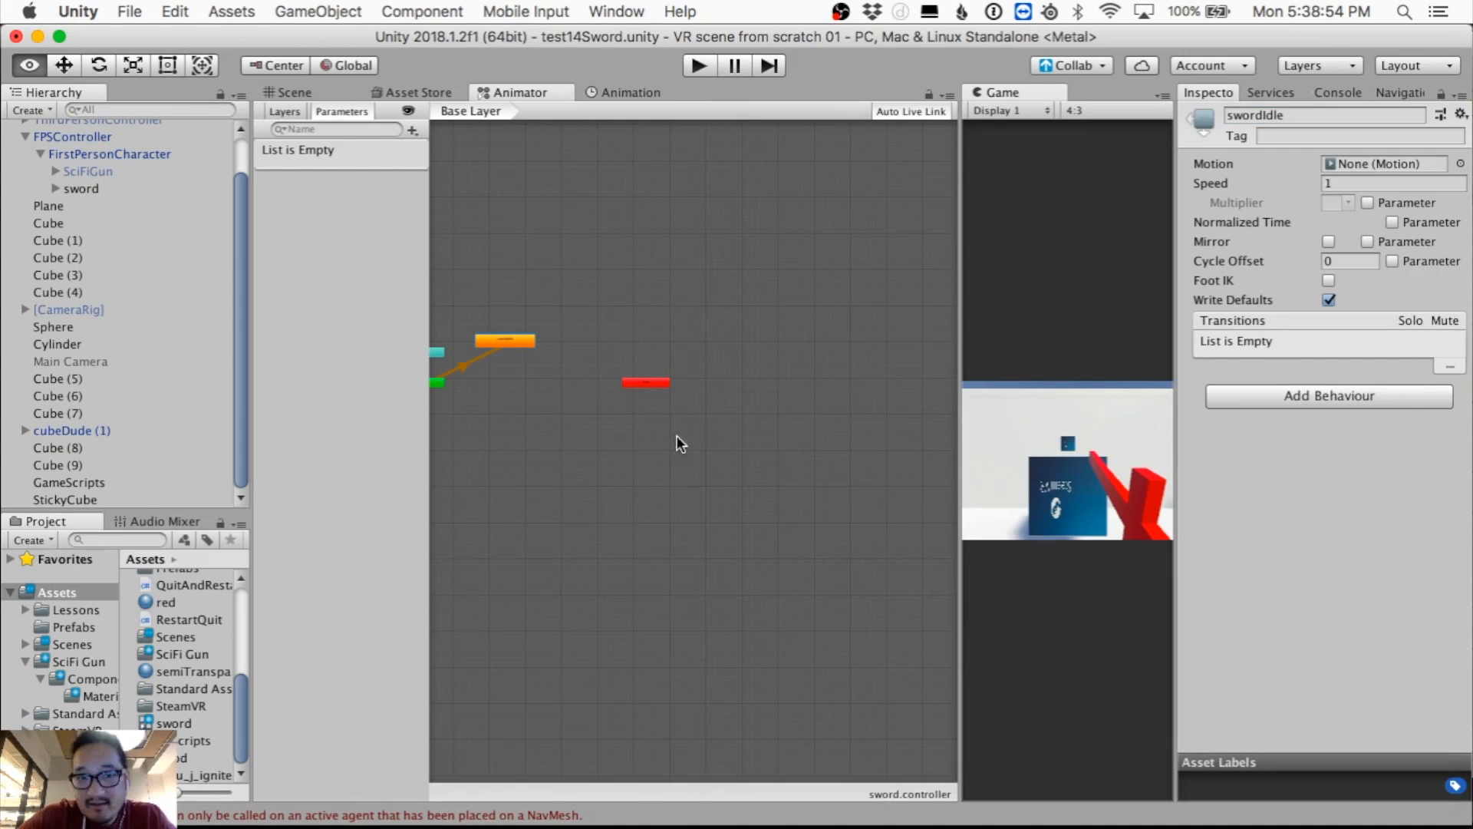
middle_click_drag(569, 439, 713, 449)
scroll(697, 439, "up", 3)
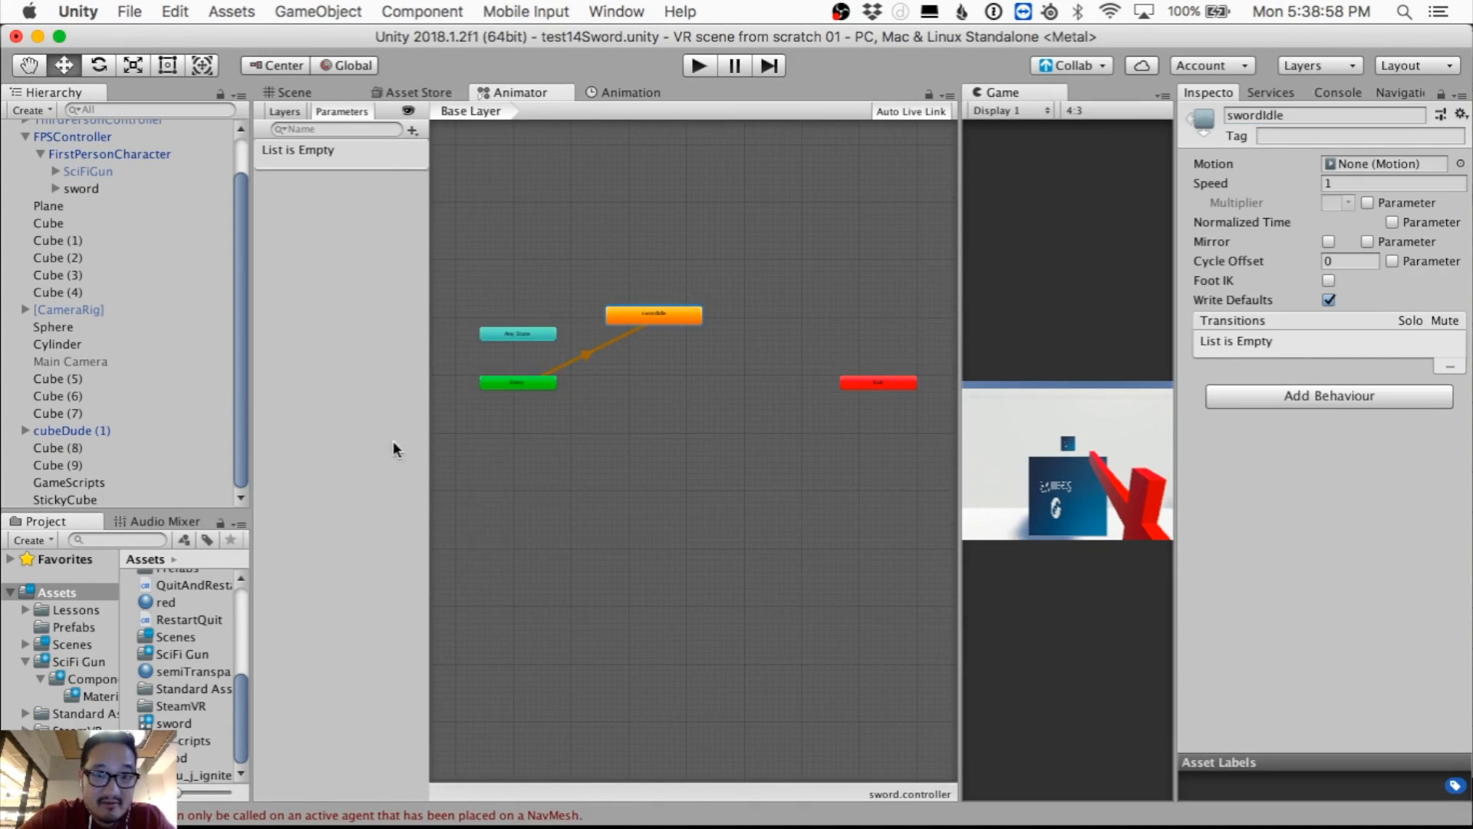
scroll(561, 430, "up", 2)
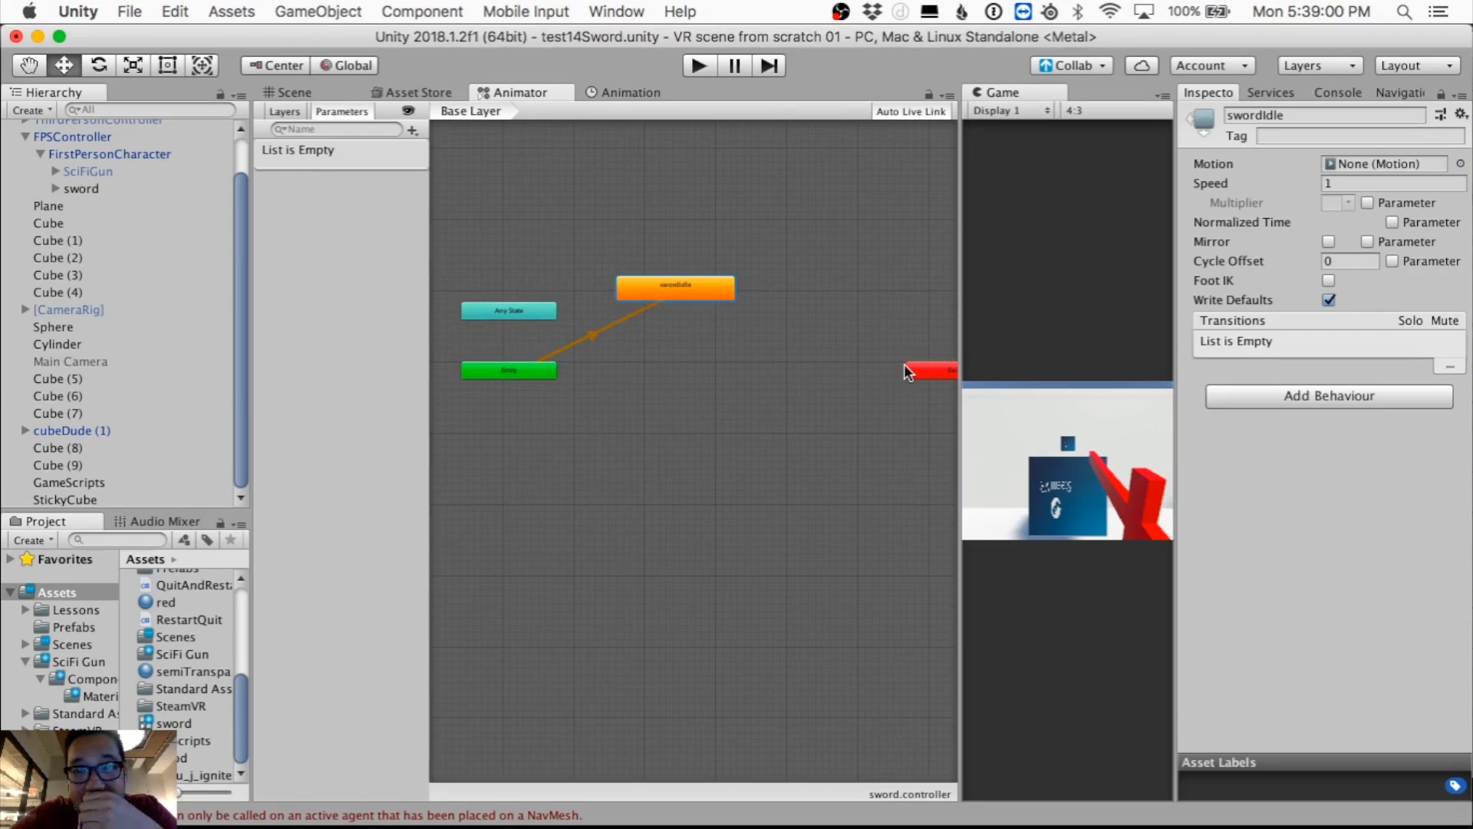
left_click_drag(904, 371, 738, 234)
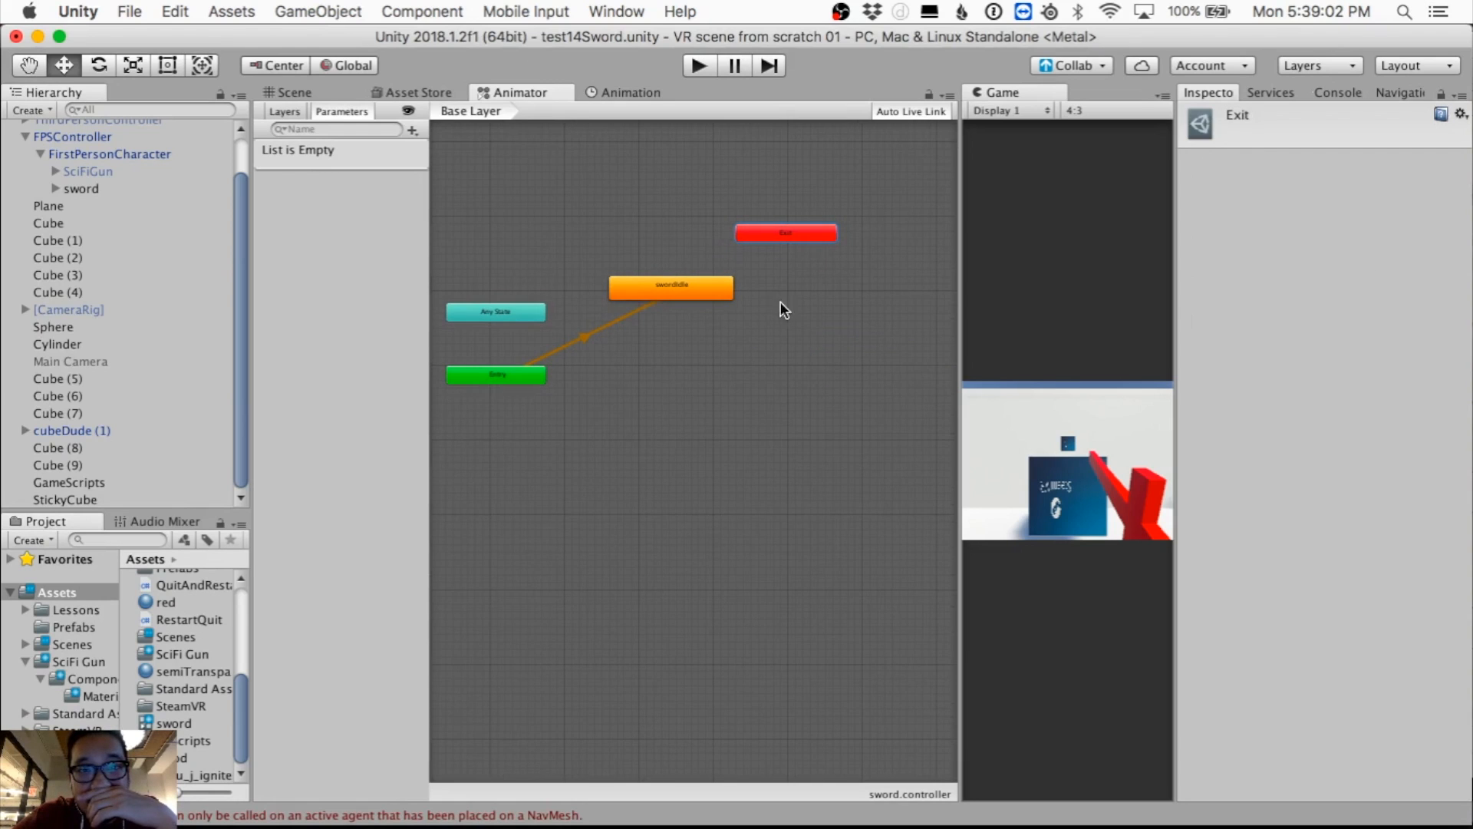
left_click(747, 334)
left_click(686, 284)
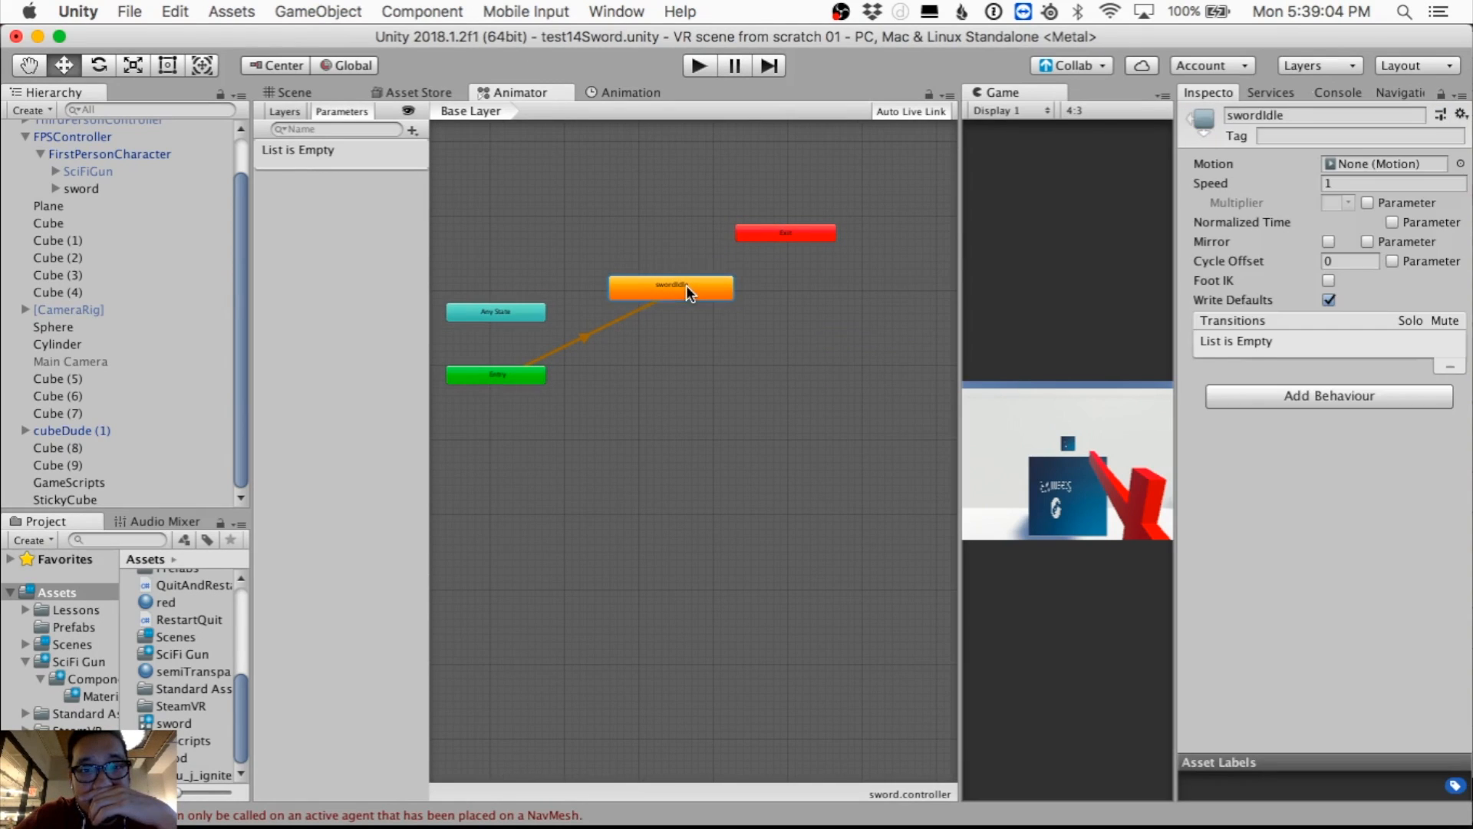
left_click_drag(699, 297, 691, 283)
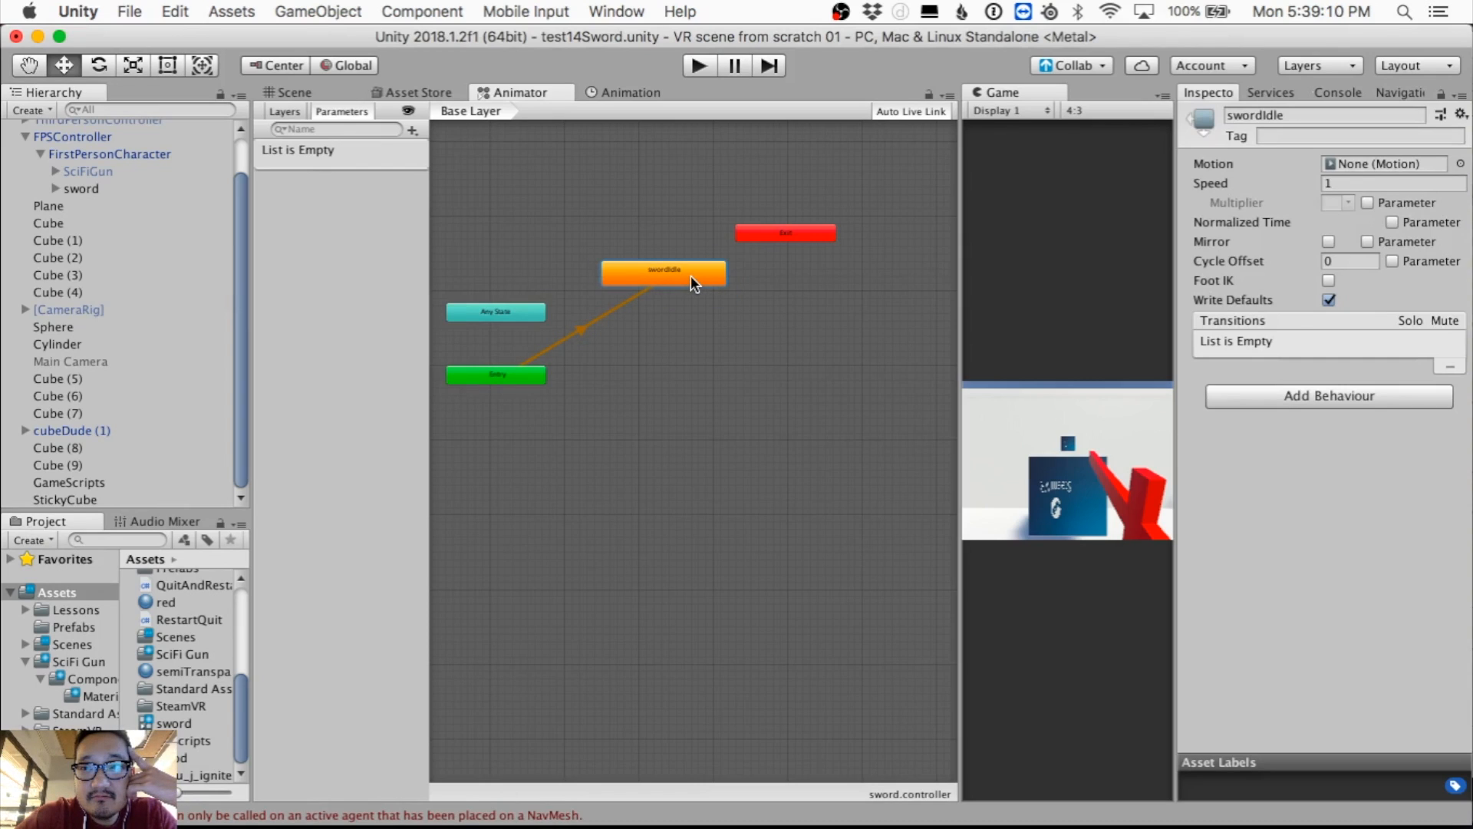
Step: Create a new animation clip for the sword object named swordIdleClip.anim in the Assets folder
left_click(1460, 164)
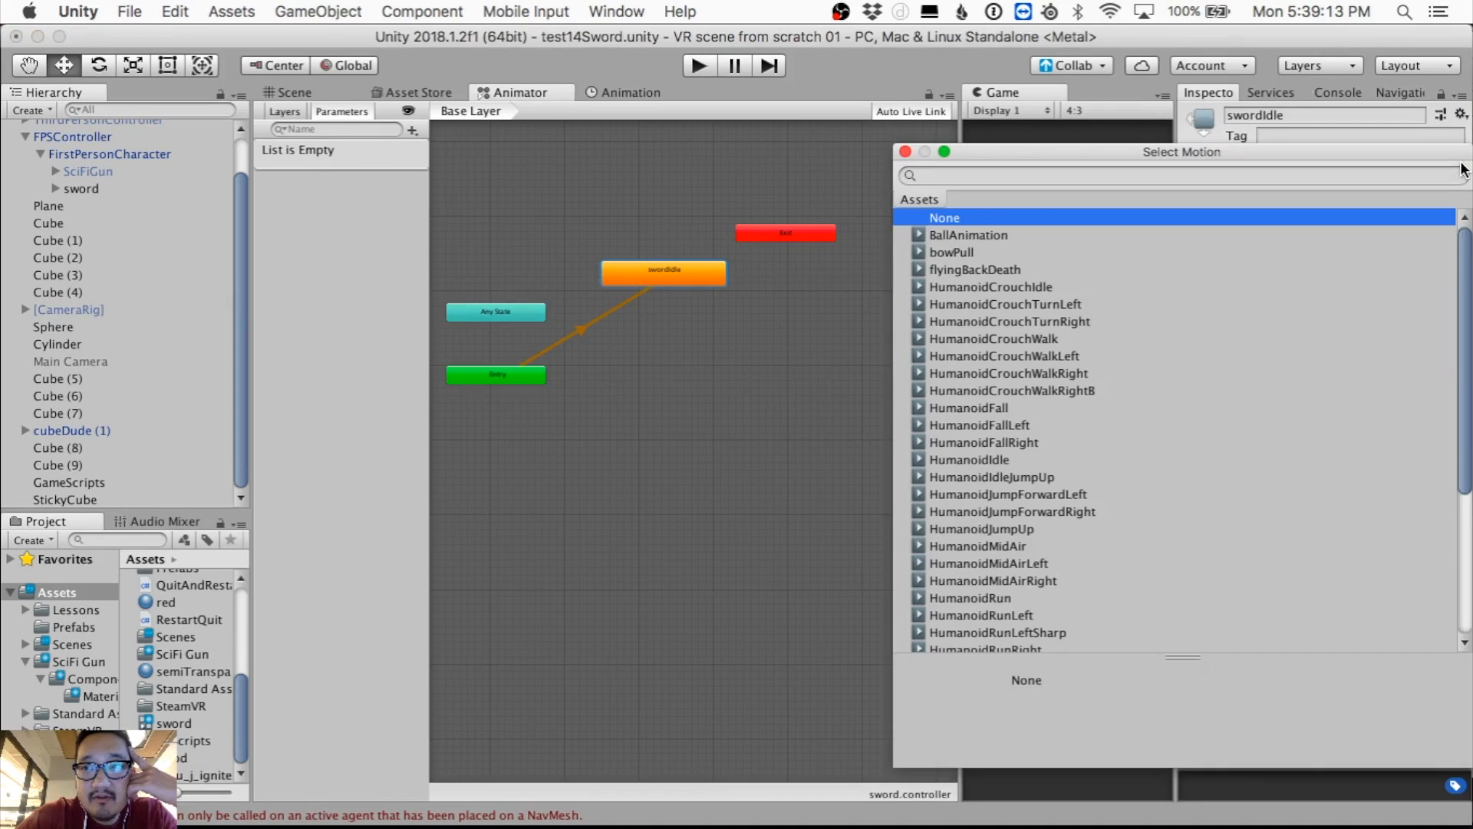
left_click(905, 152)
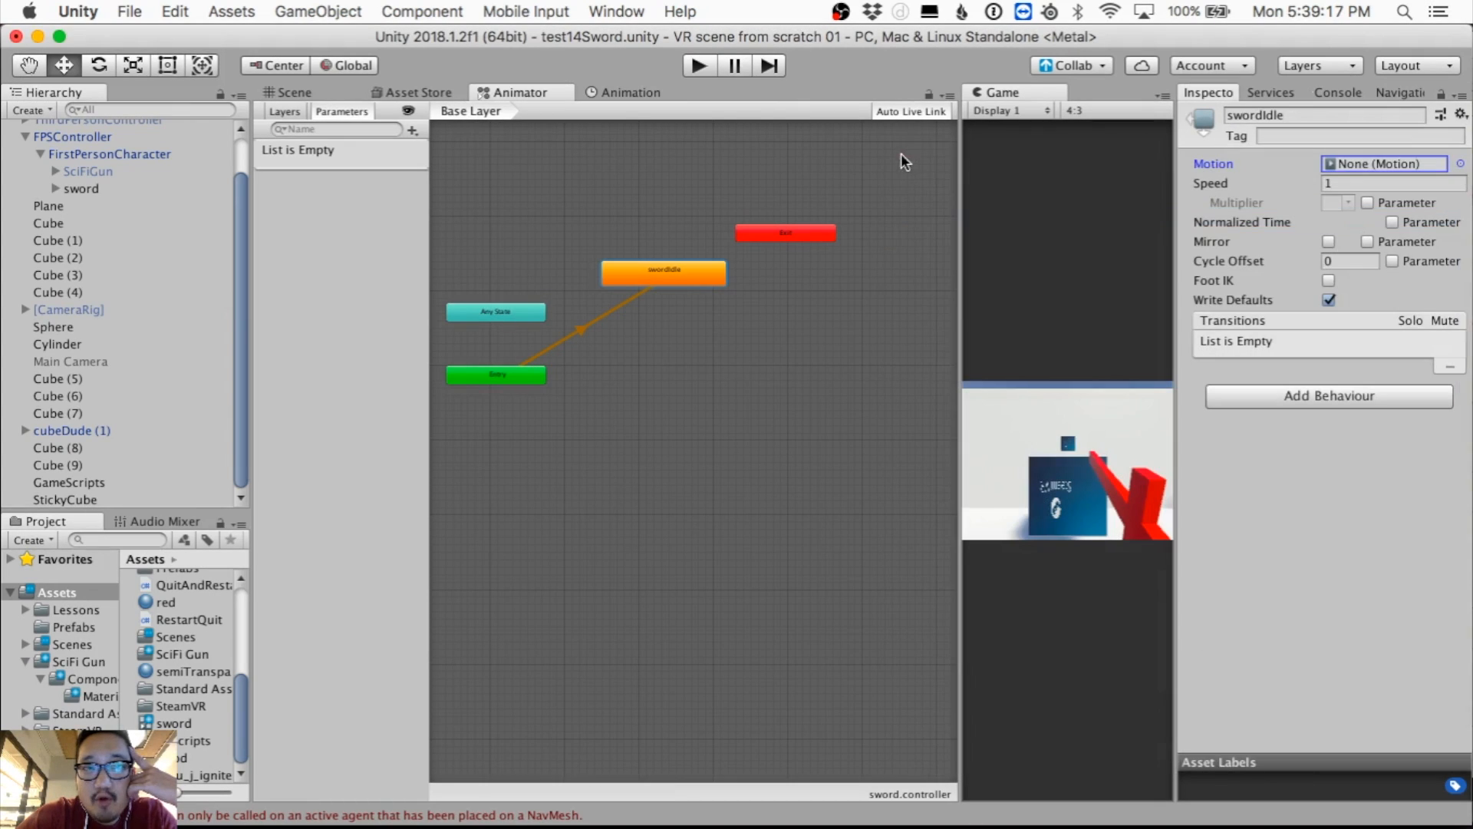
left_click(628, 93)
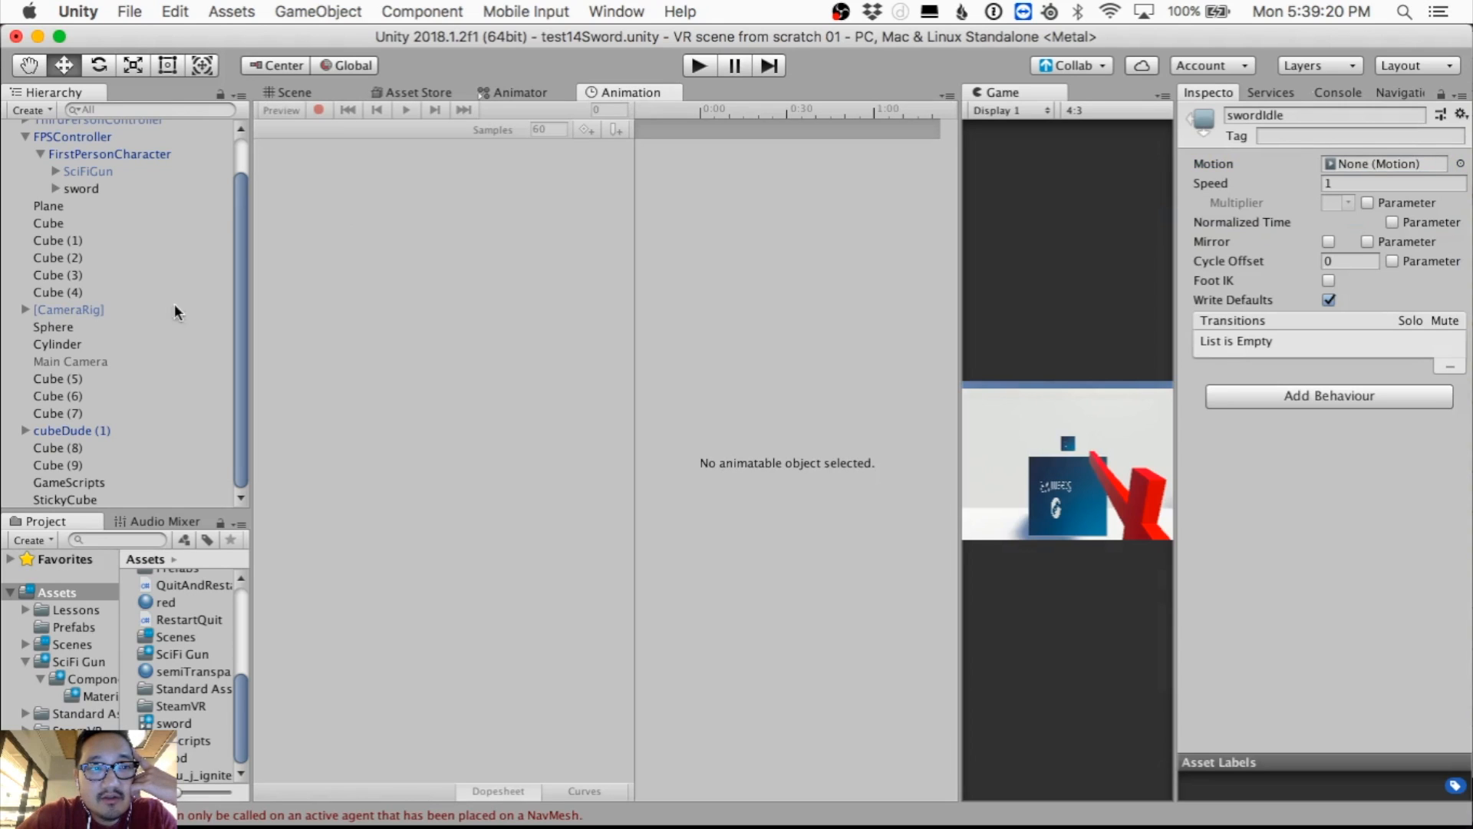
left_click(85, 189)
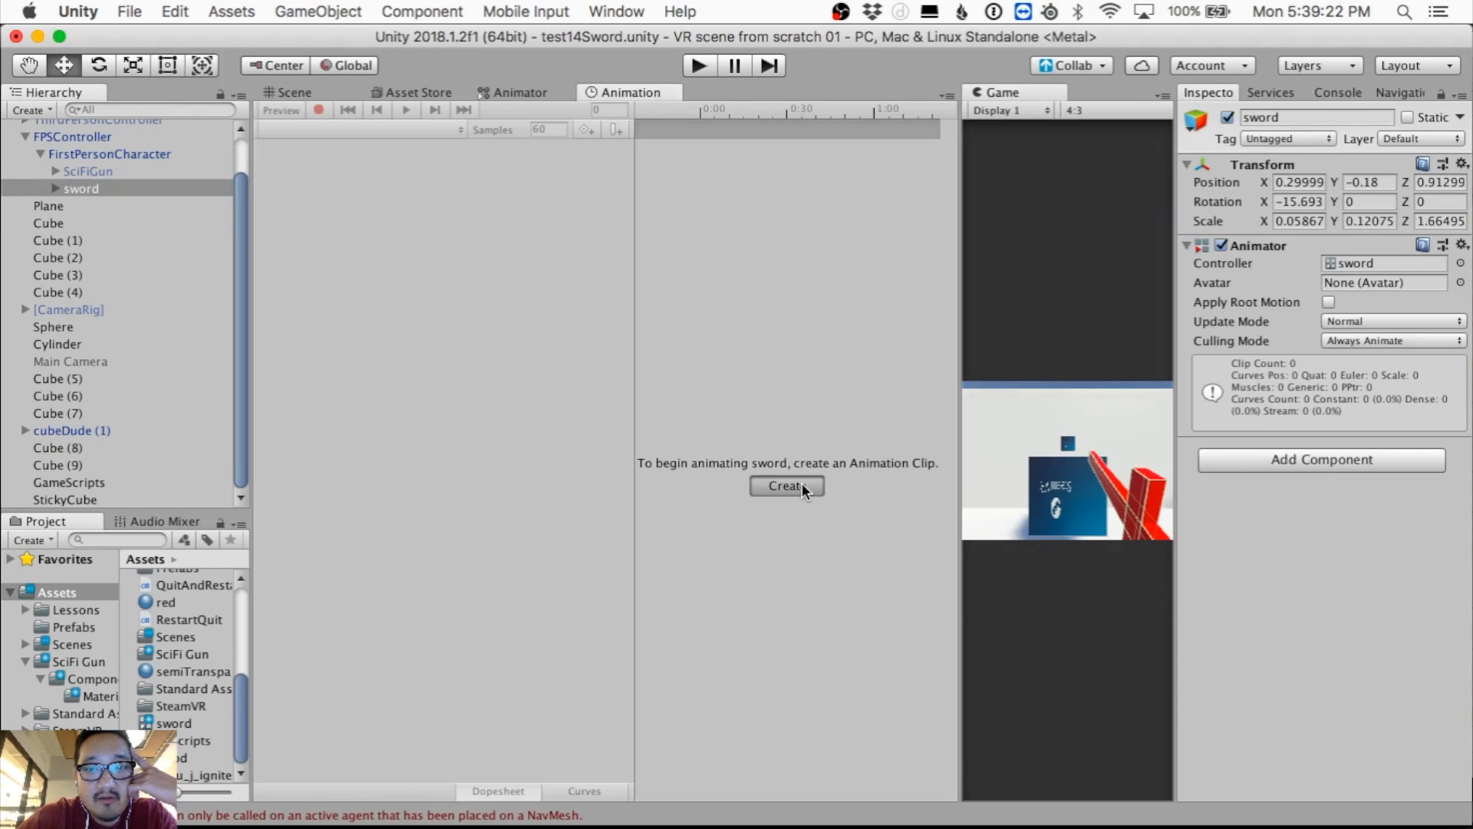
left_click(802, 482)
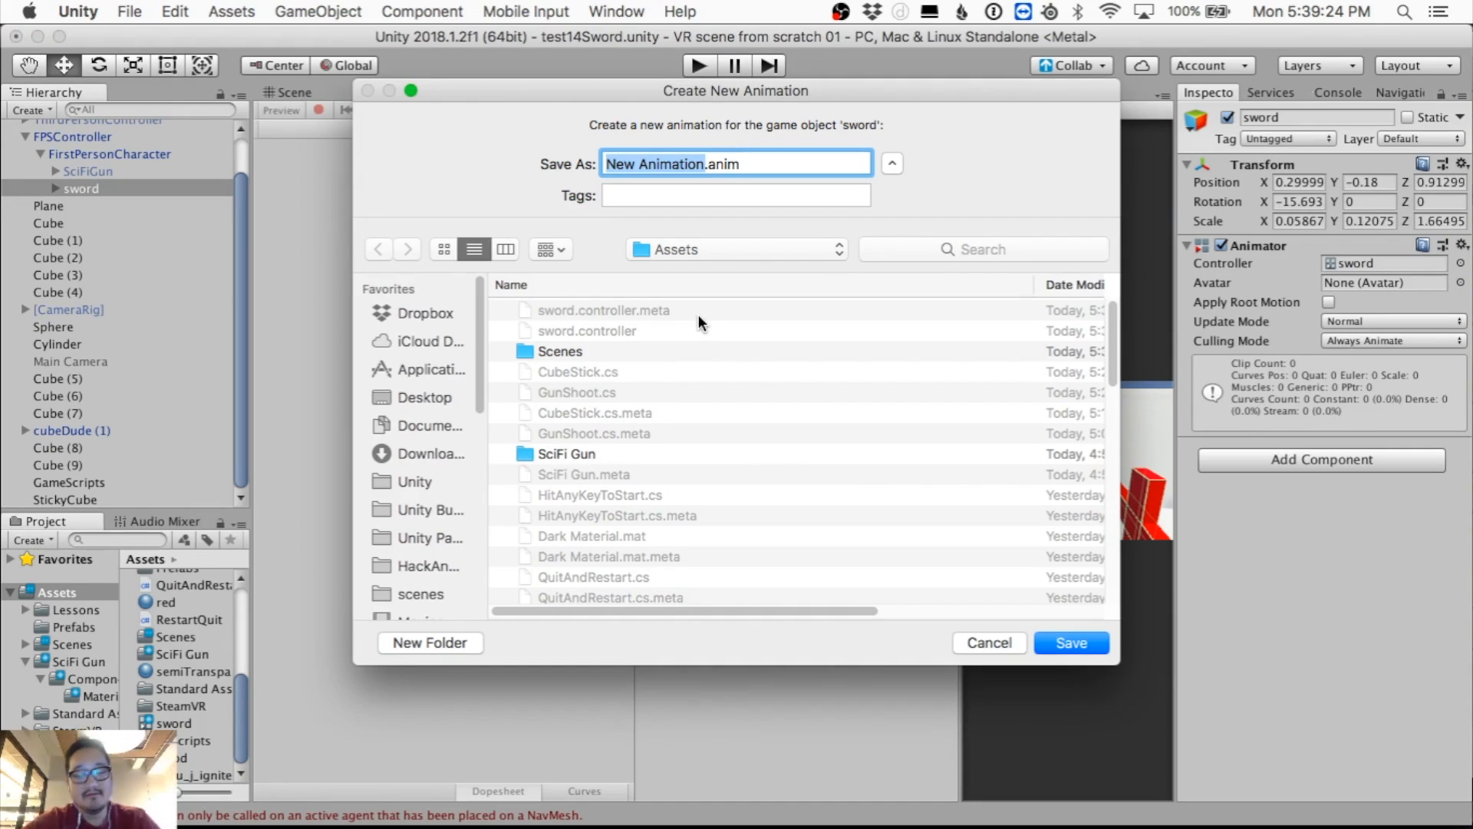
type("swordIdle")
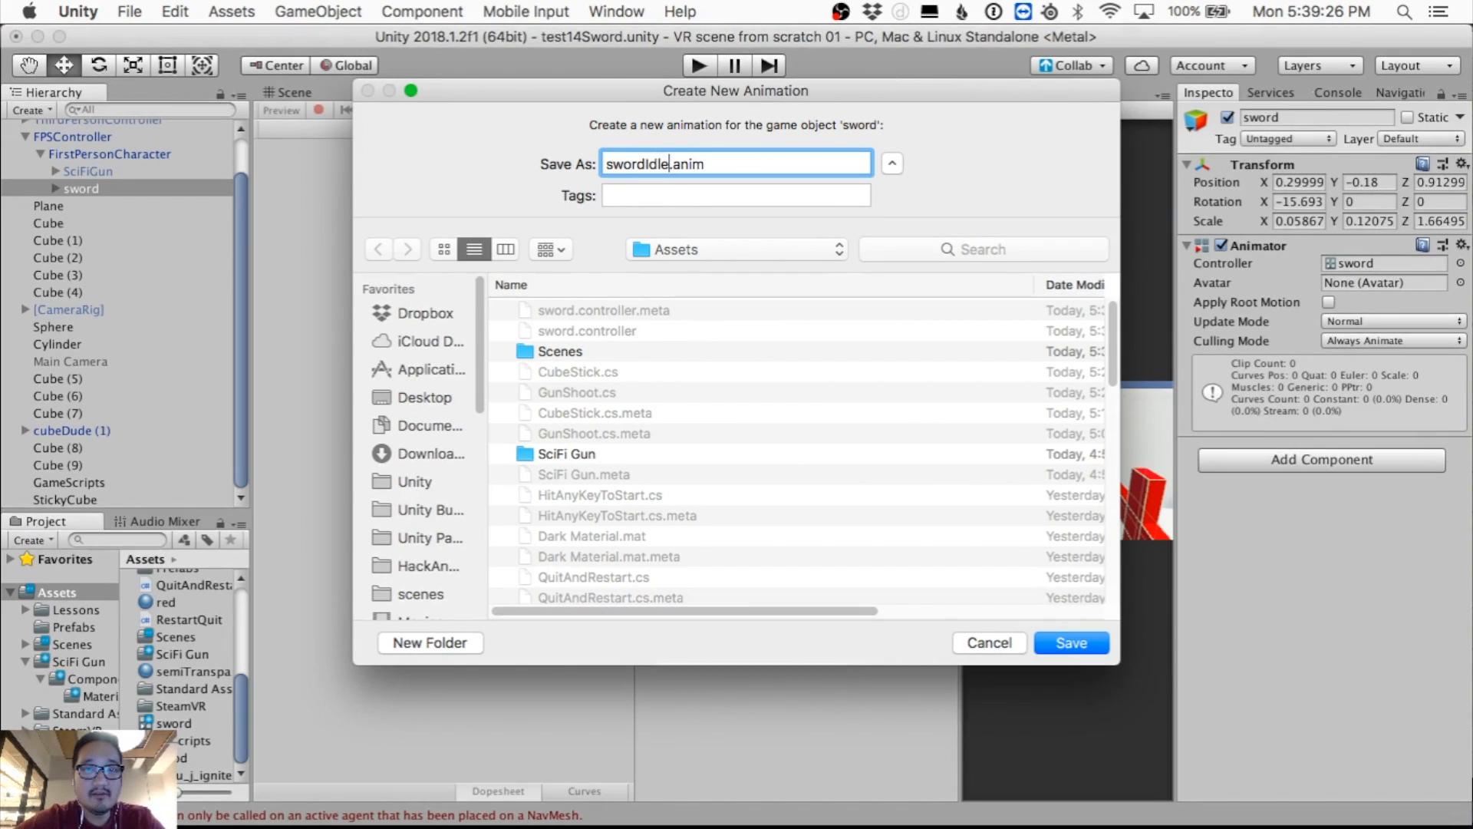
type("Clip")
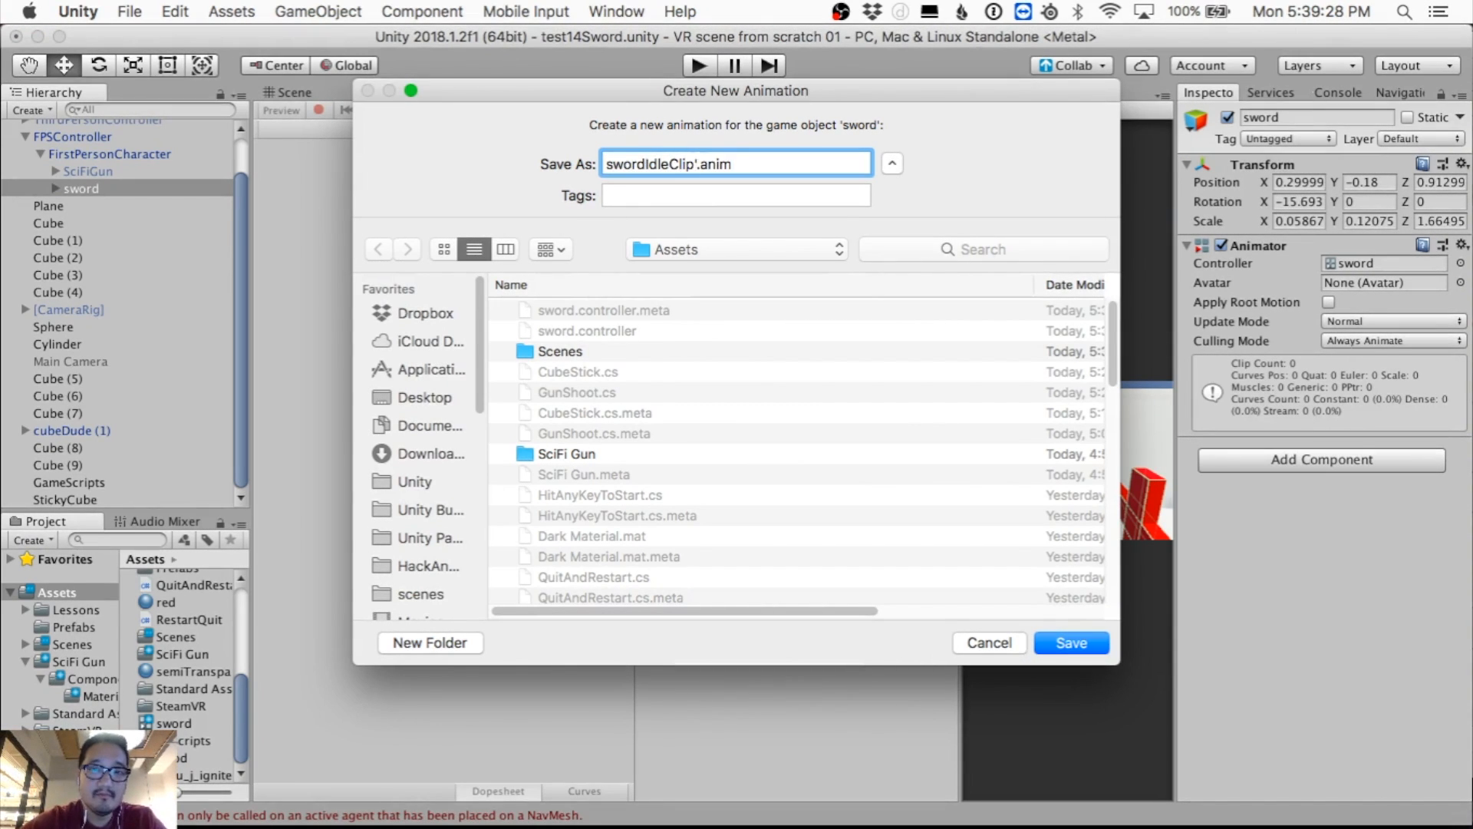
key("Return")
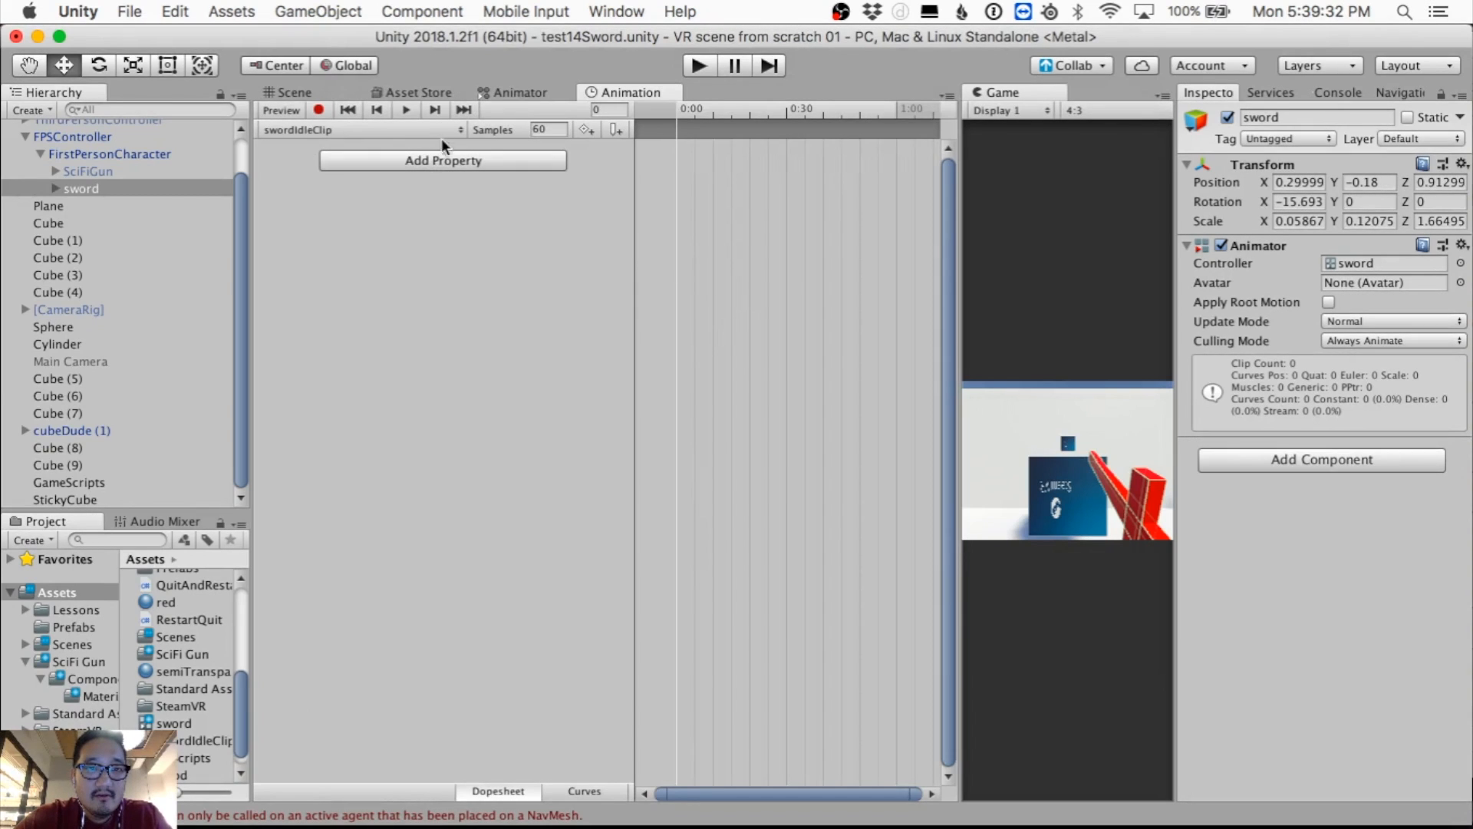
Step: Check which Transform properties of the sword can be animated in swordIdleClip
left_click(118, 190)
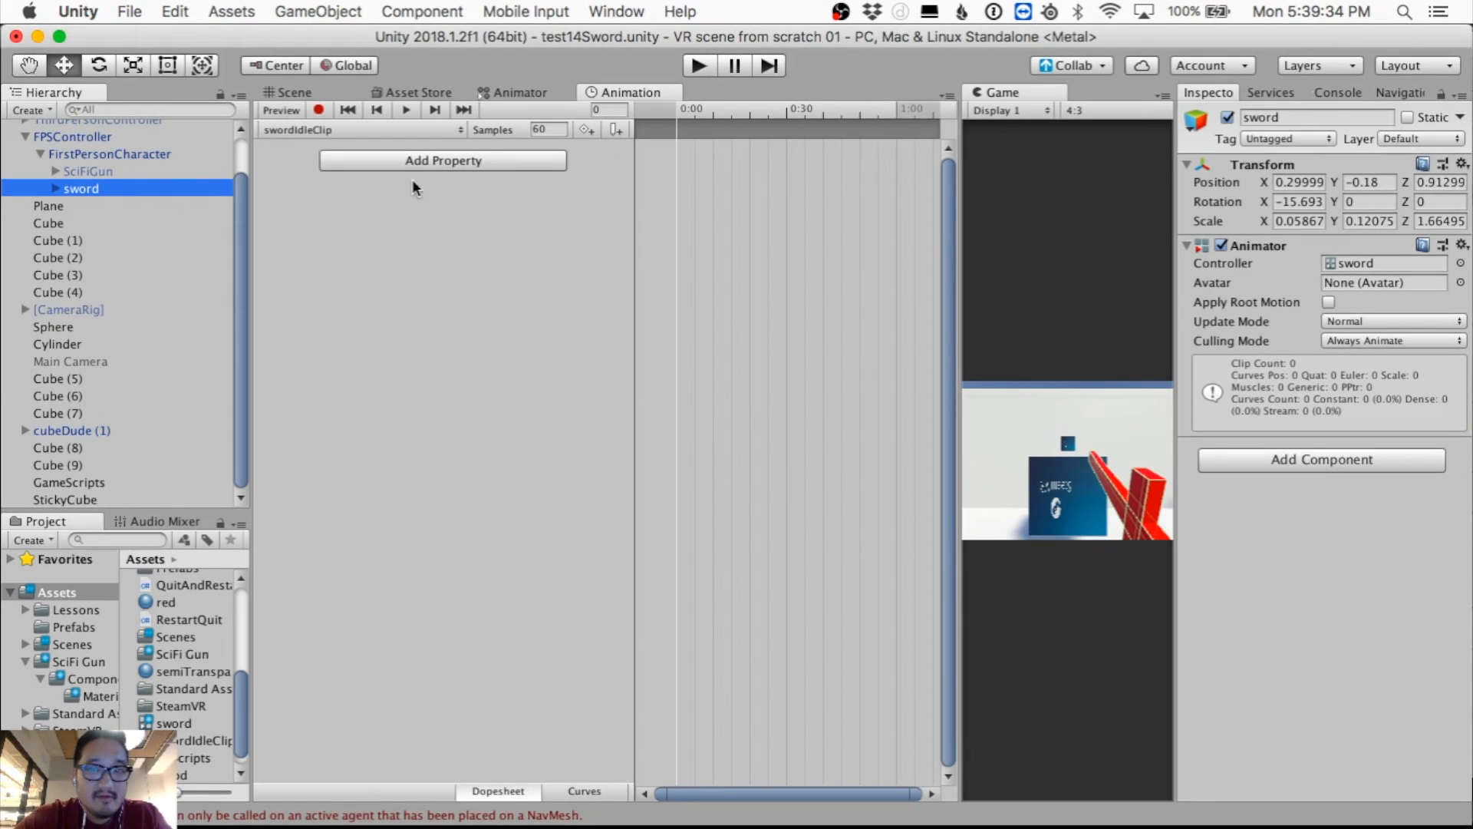
left_click(461, 160)
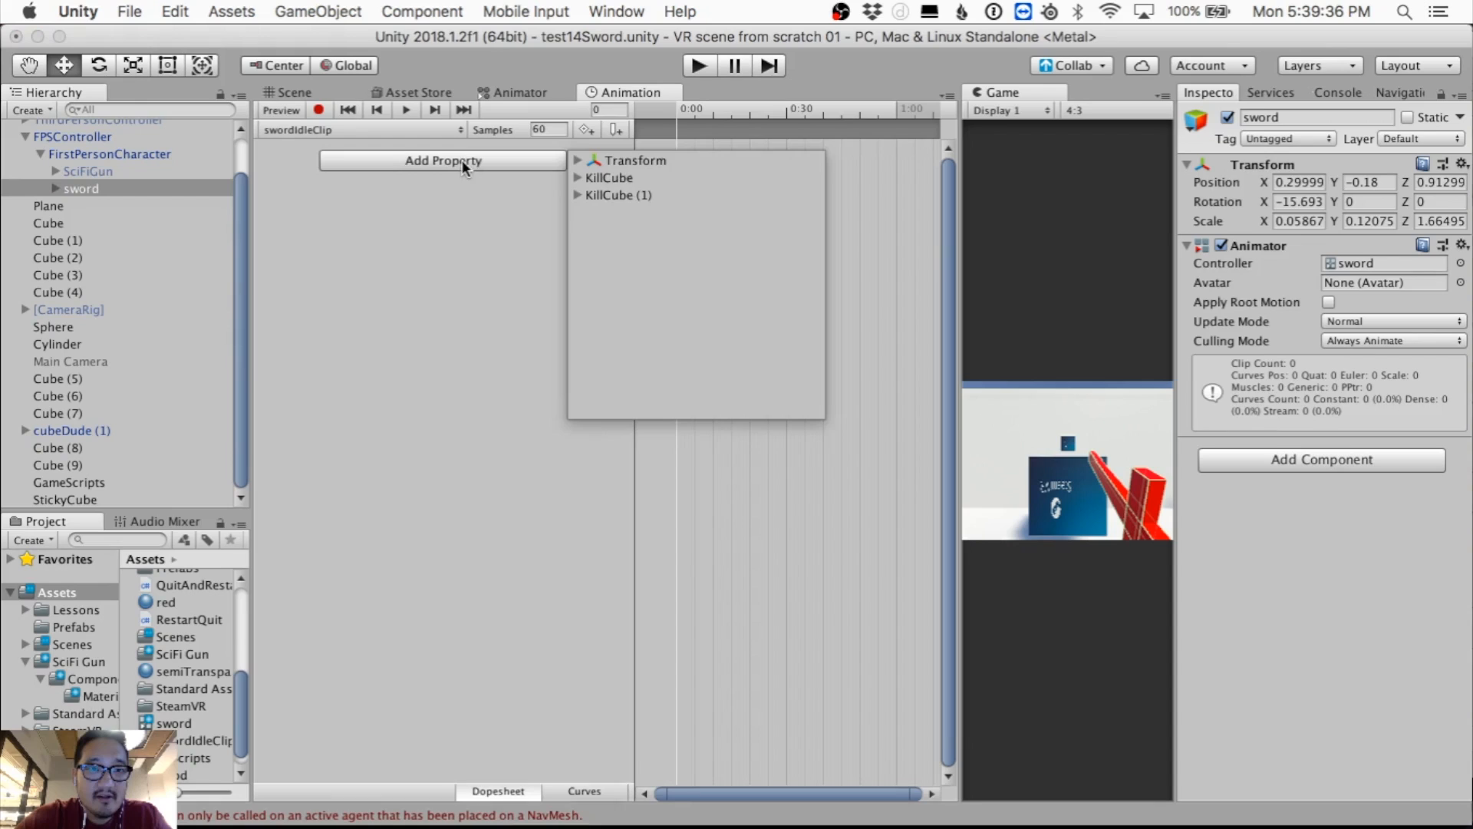
left_click(578, 159)
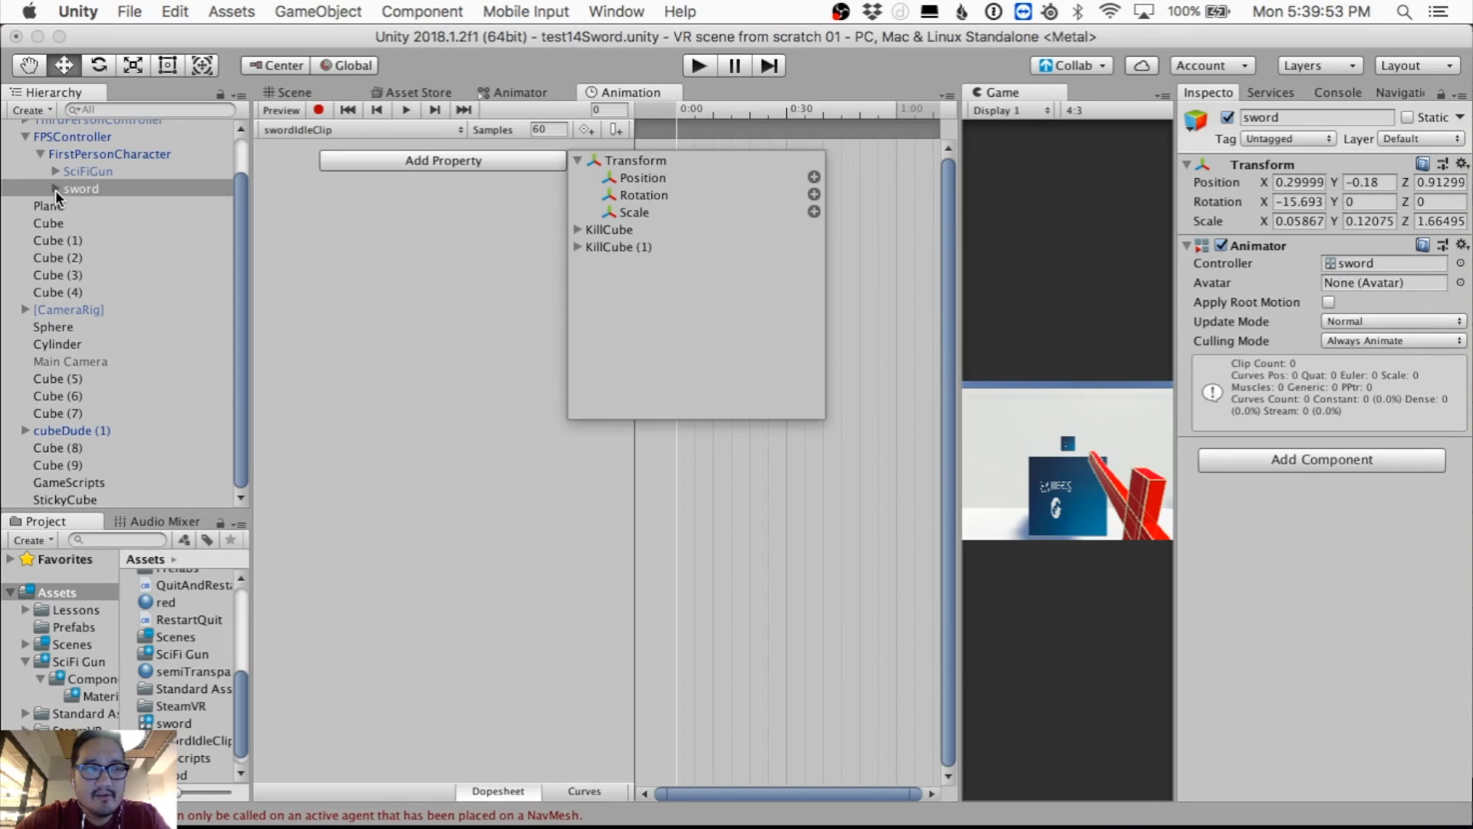
Step: Expand the sword object and set the tag of its KillCube child to Untagged
left_click(56, 189)
left_click(55, 187)
left_click(95, 208)
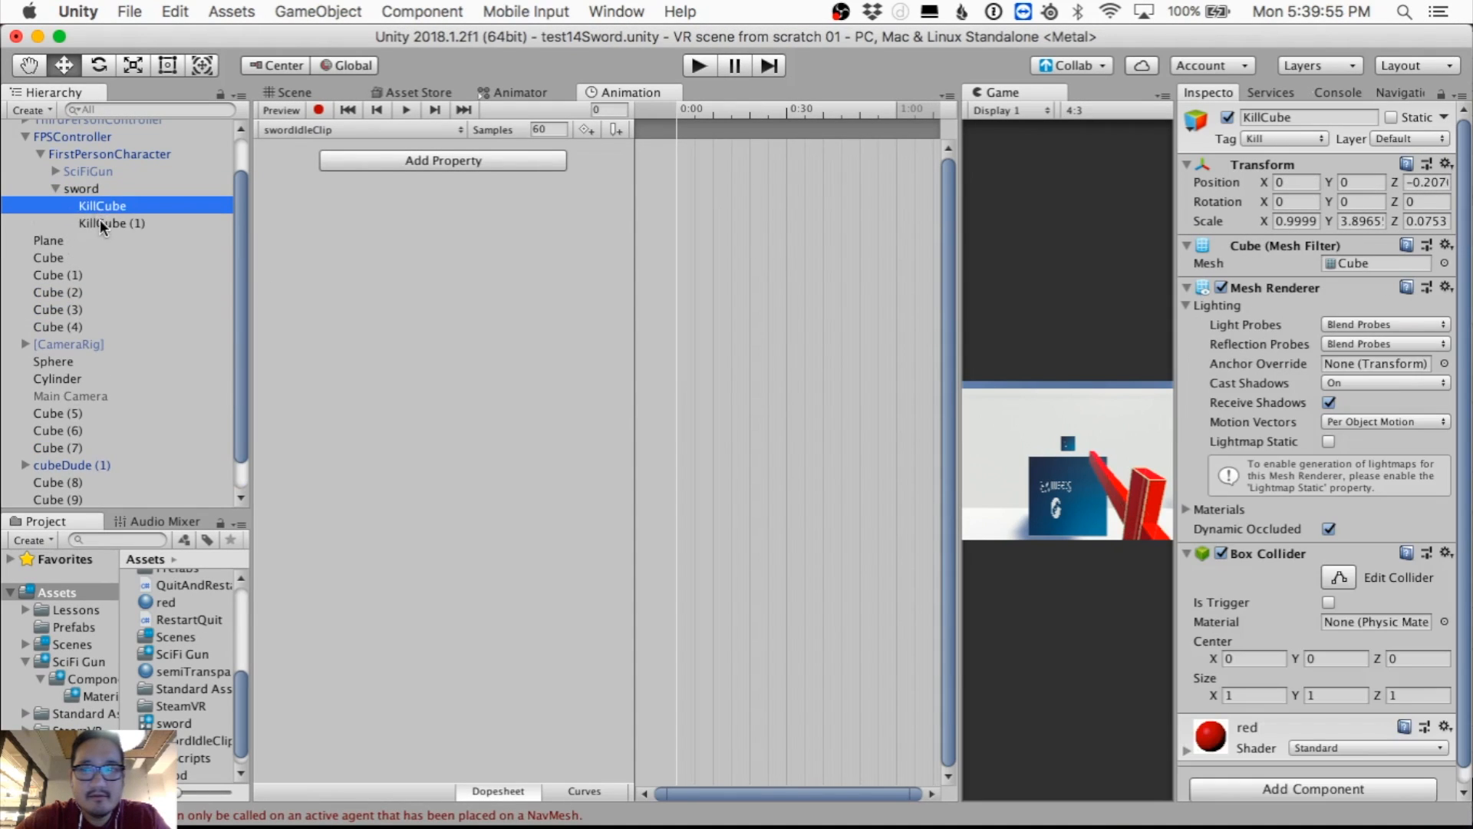
left_click(101, 223)
left_click(98, 204)
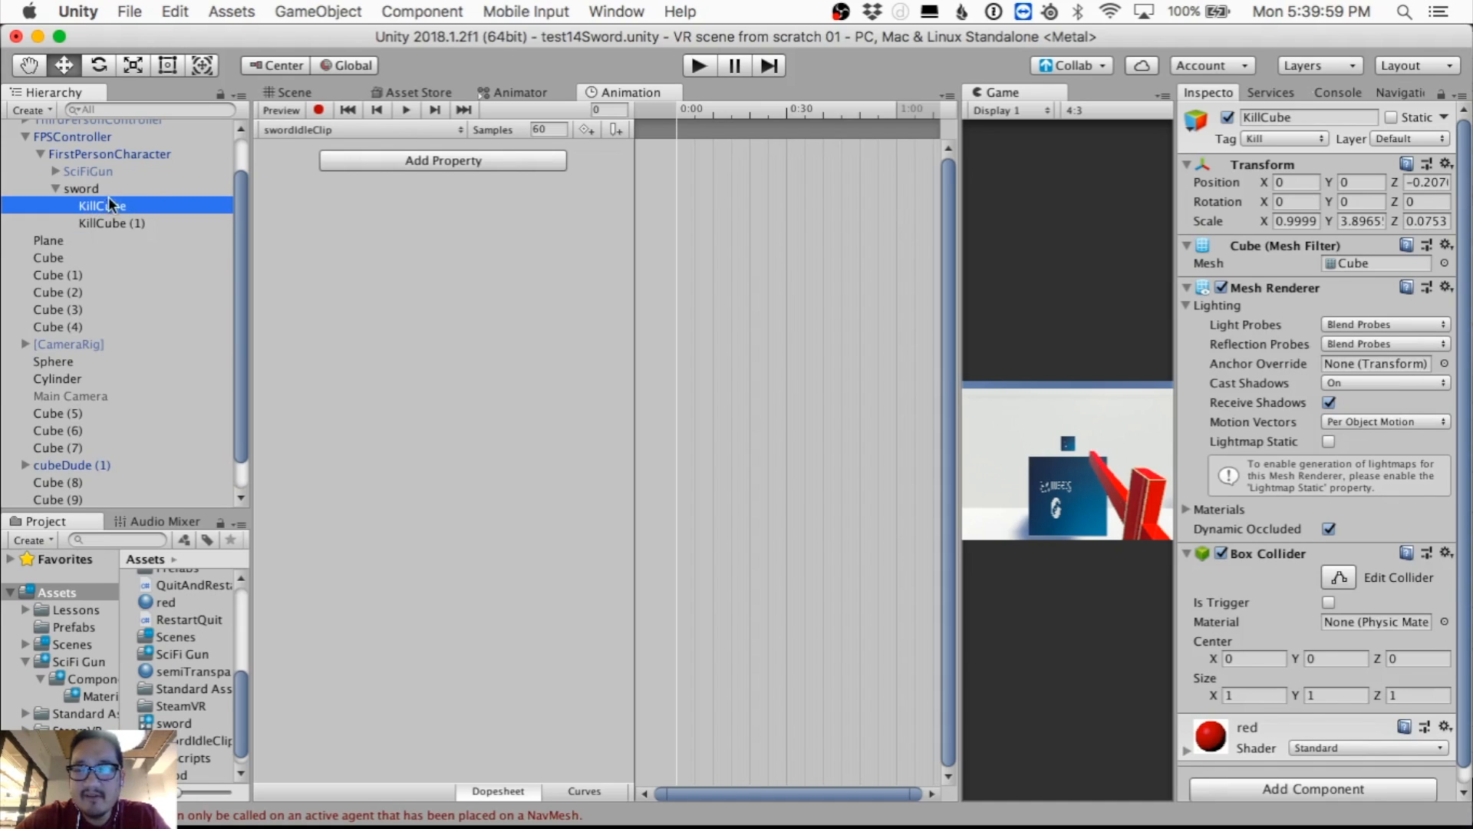
left_click(1264, 138)
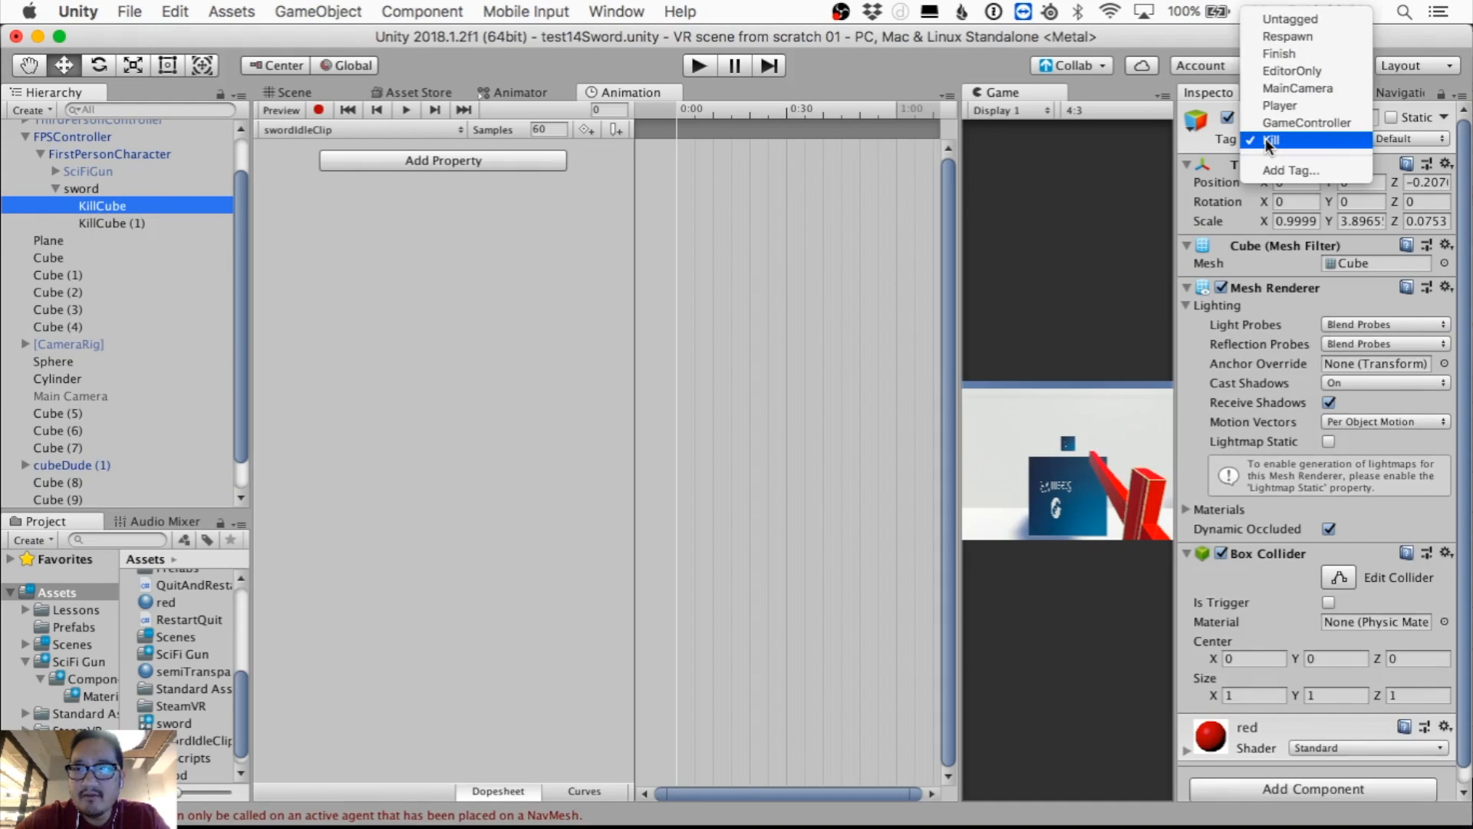
left_click(1269, 20)
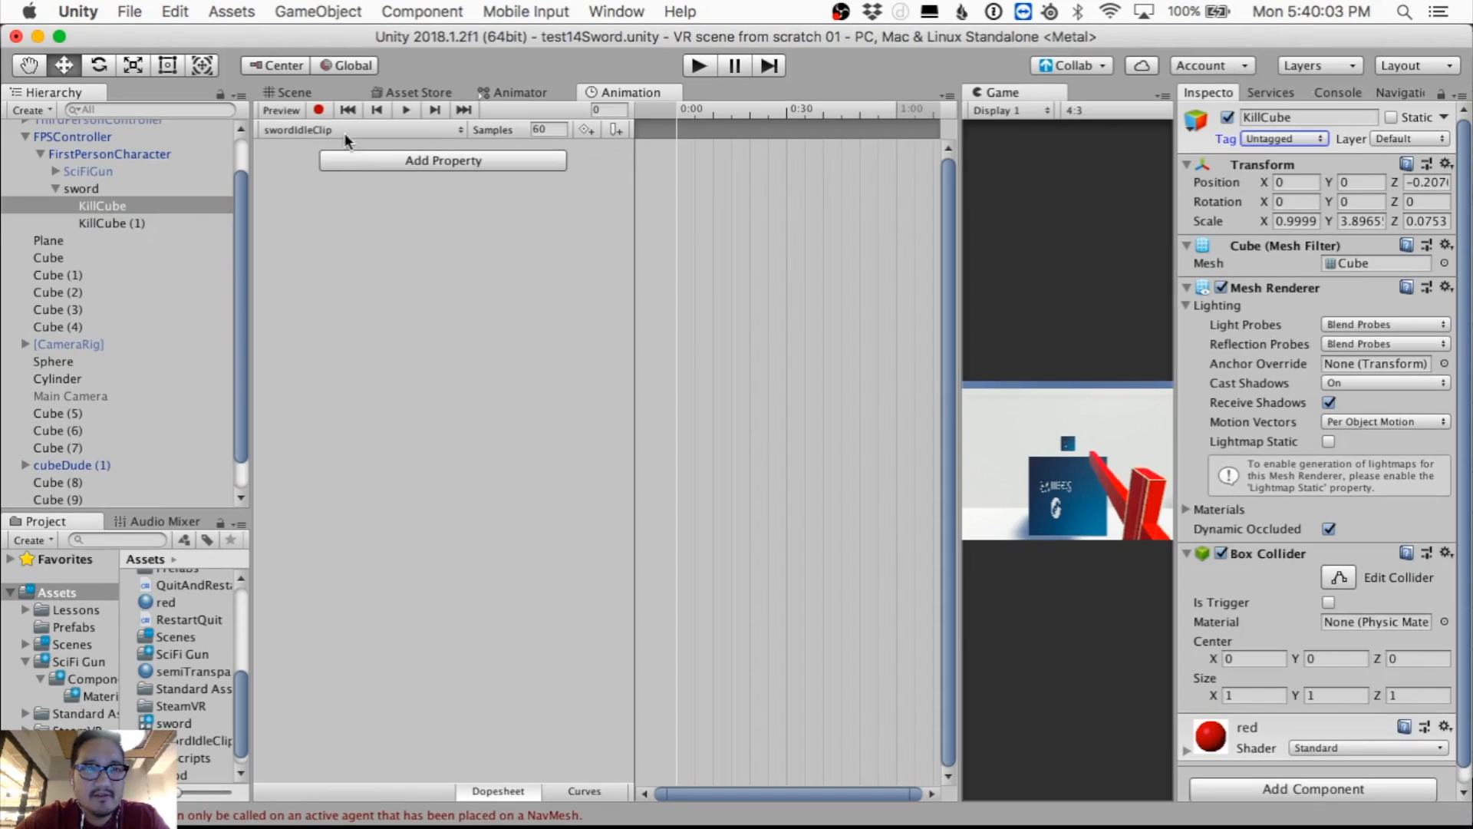
Step: Set the tag of the sword's KillCube (1) child to Untagged
left_click(135, 235)
left_click(135, 223)
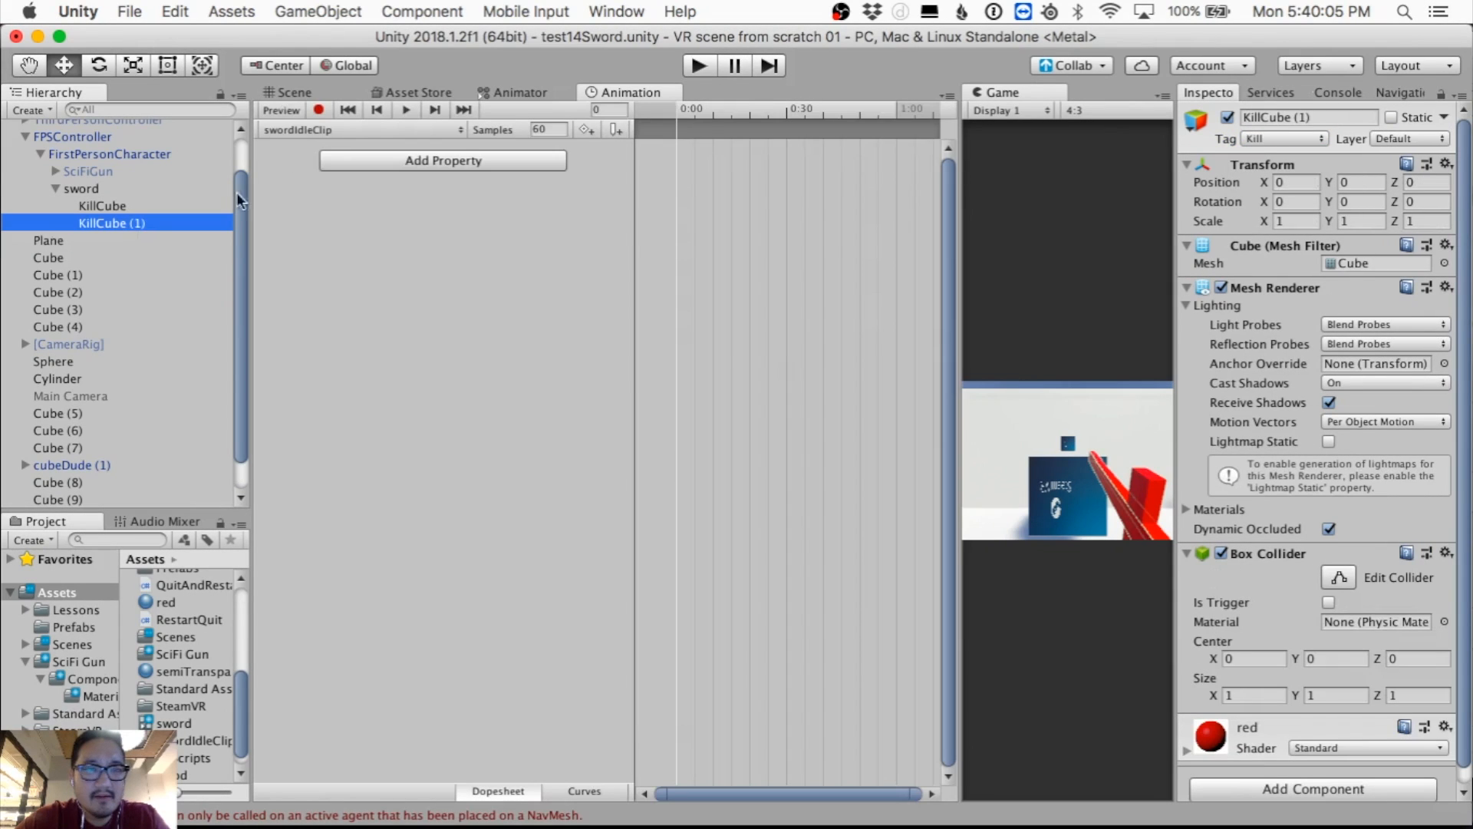
left_click(1256, 142)
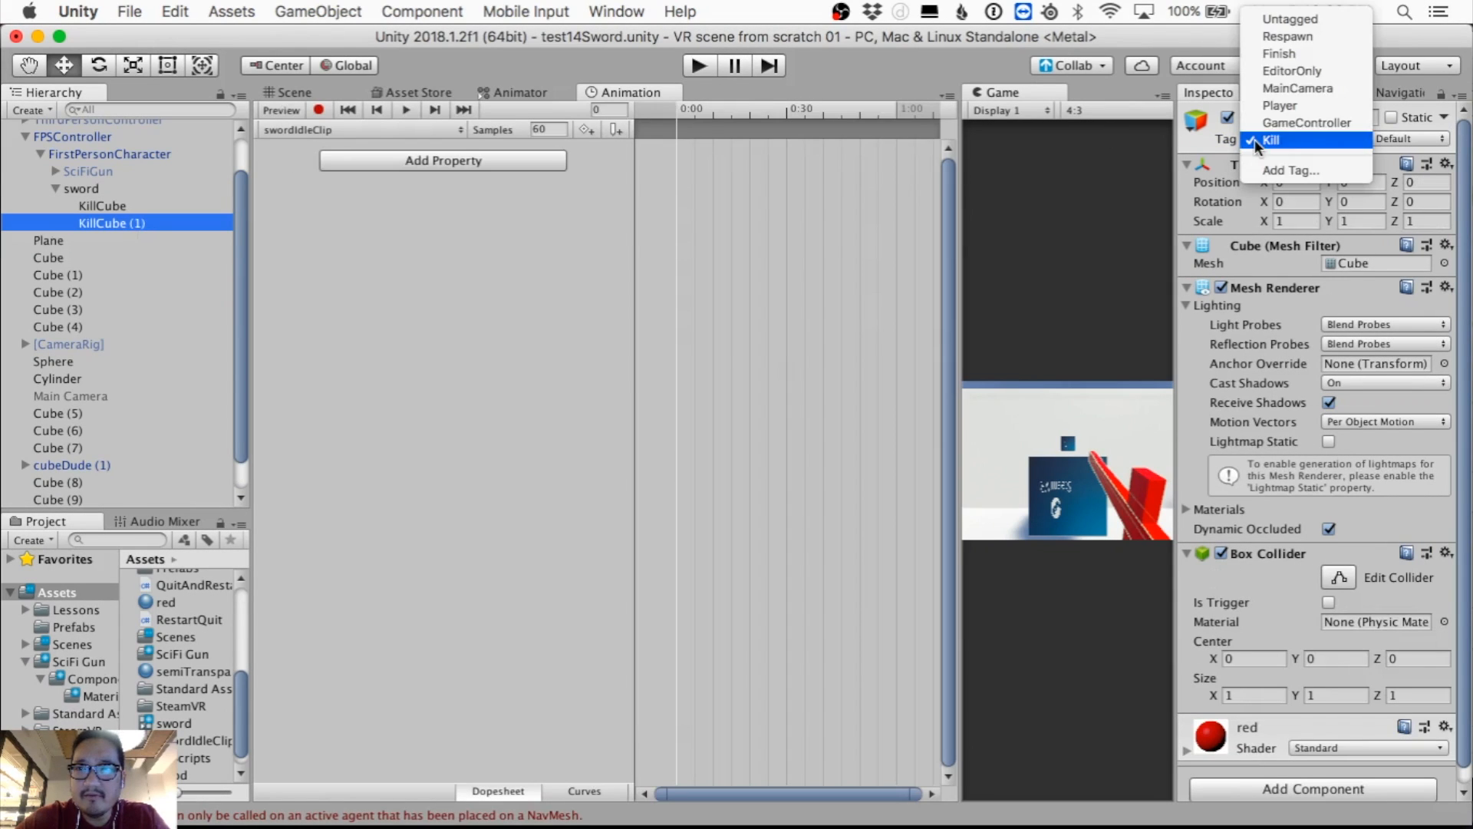
left_click(1277, 21)
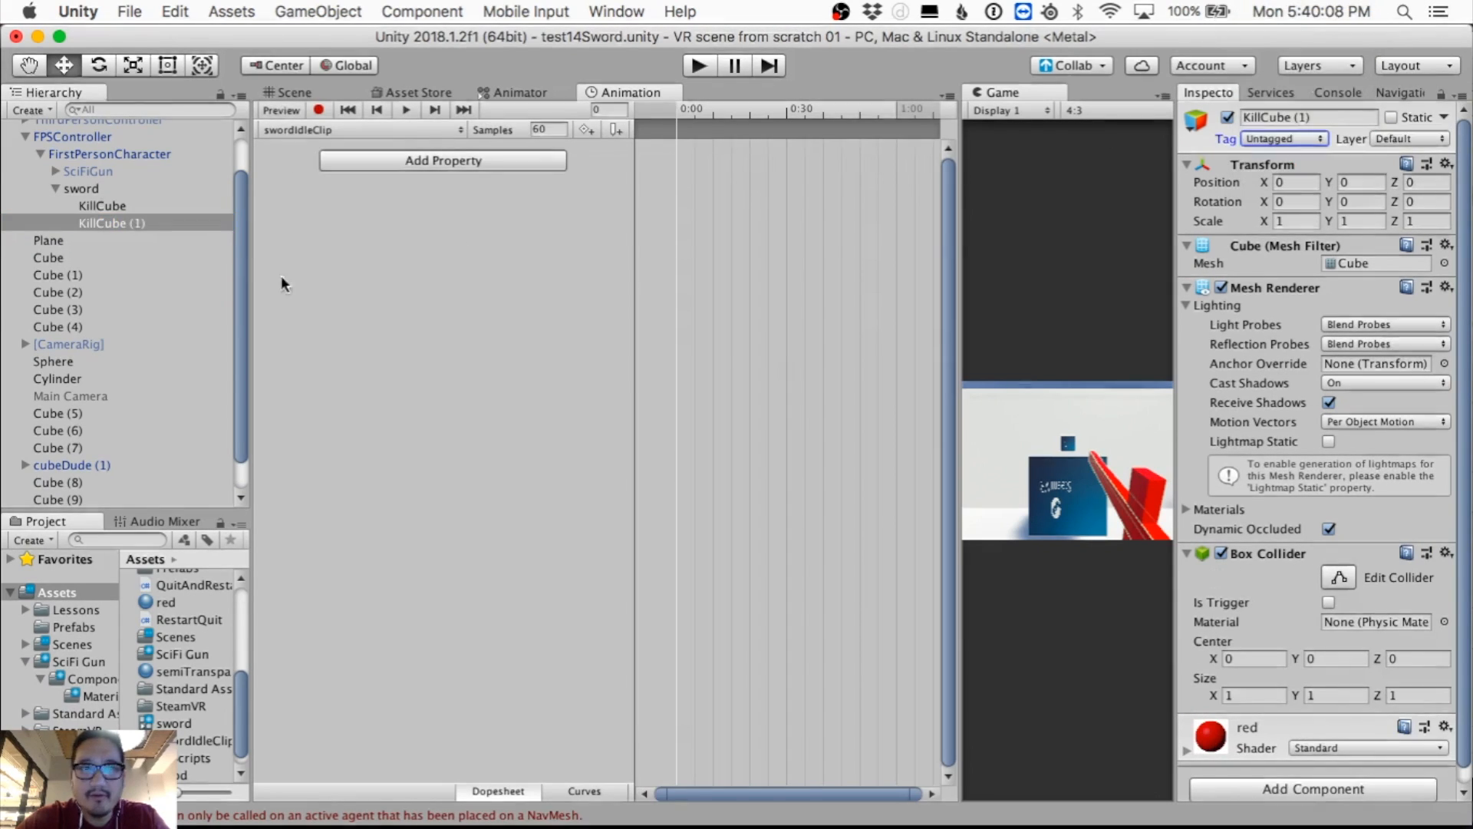
Step: Add the sword object's Transform Rotation as an animated property of swordIdleClip
left_click(138, 198)
left_click(129, 184)
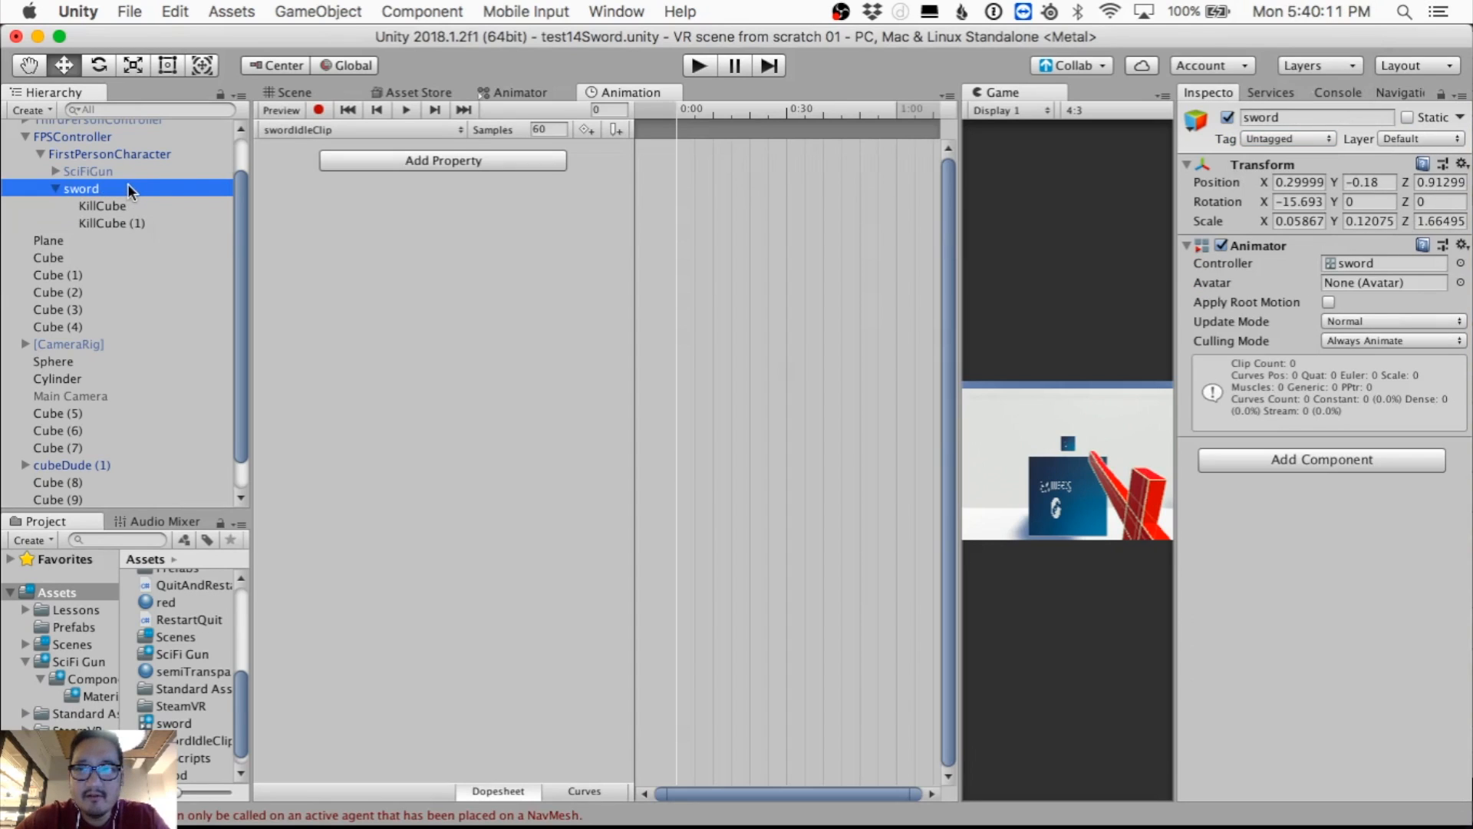
left_click(299, 127)
left_click(299, 128)
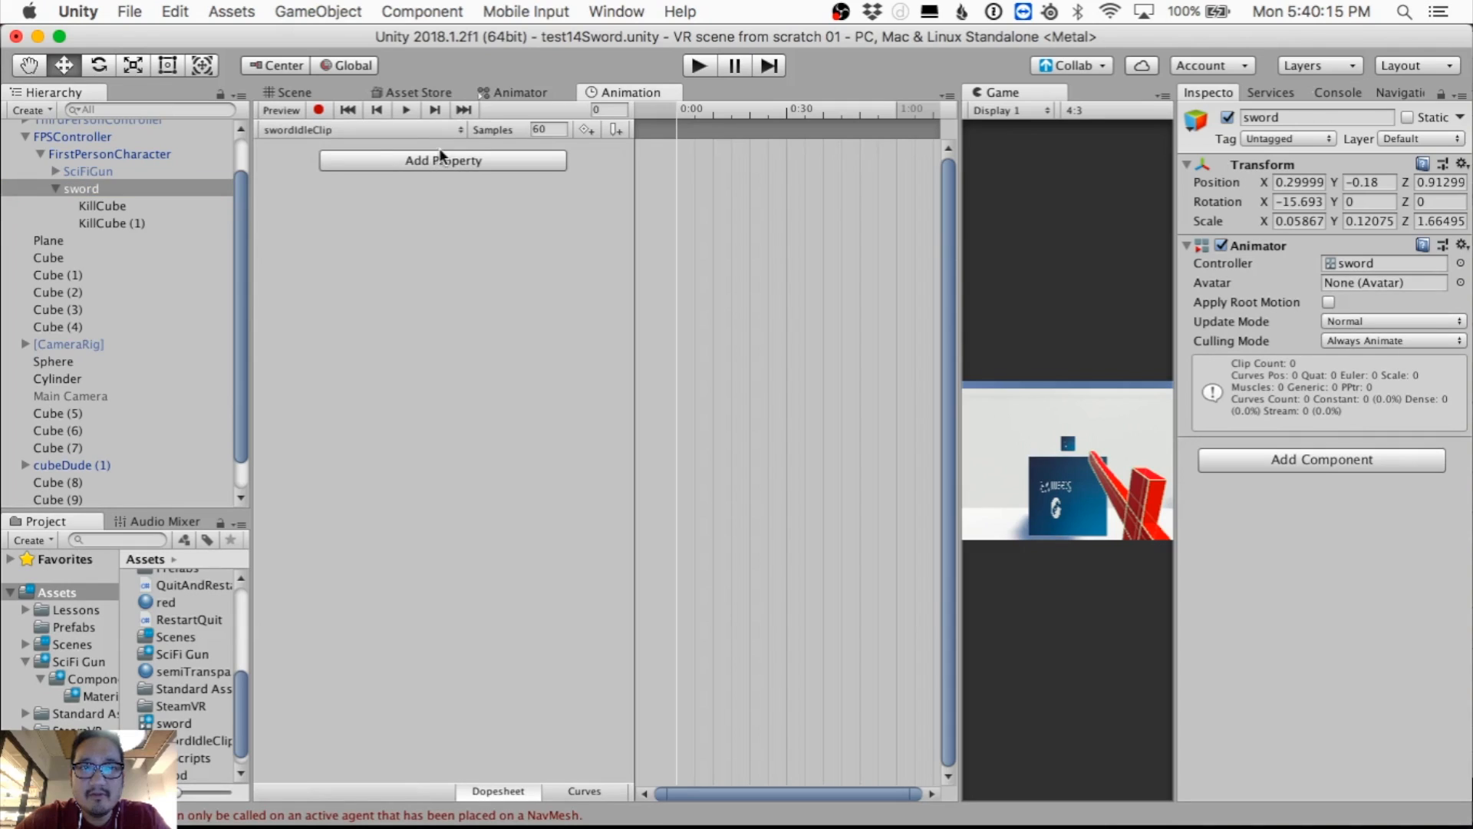
left_click(456, 159)
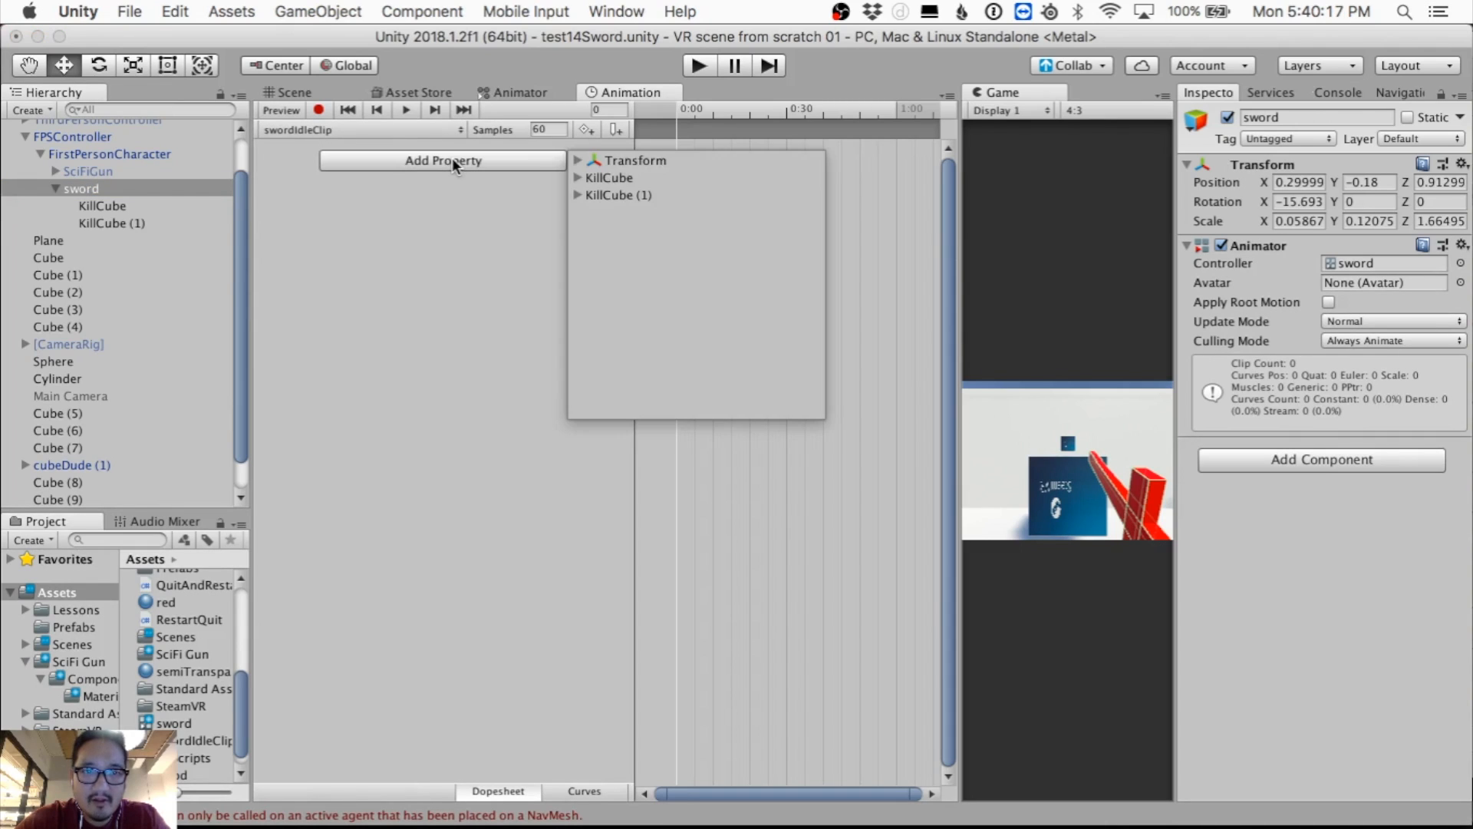
left_click(576, 161)
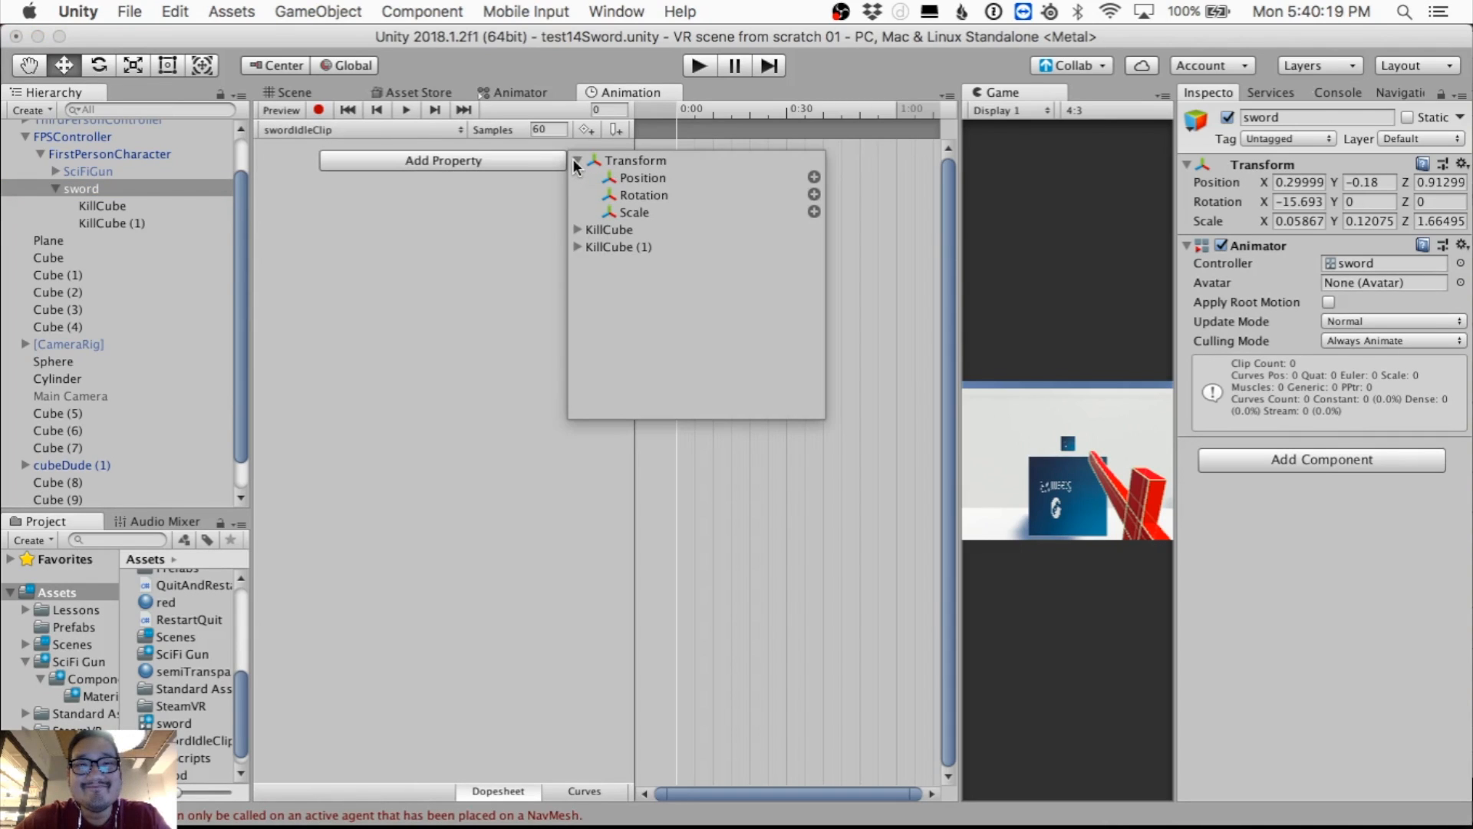
left_click(576, 160)
left_click(575, 160)
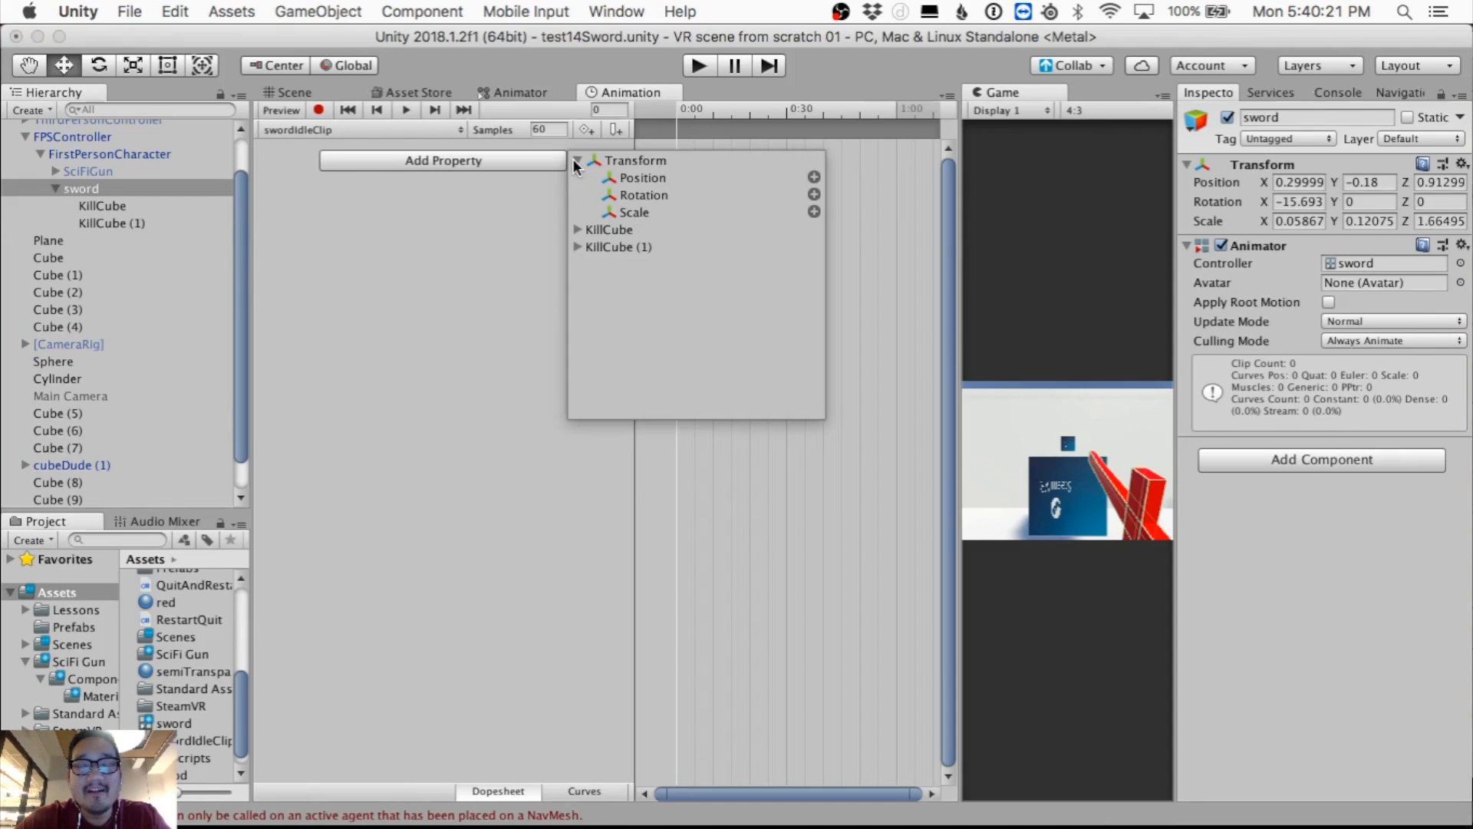
left_click(814, 194)
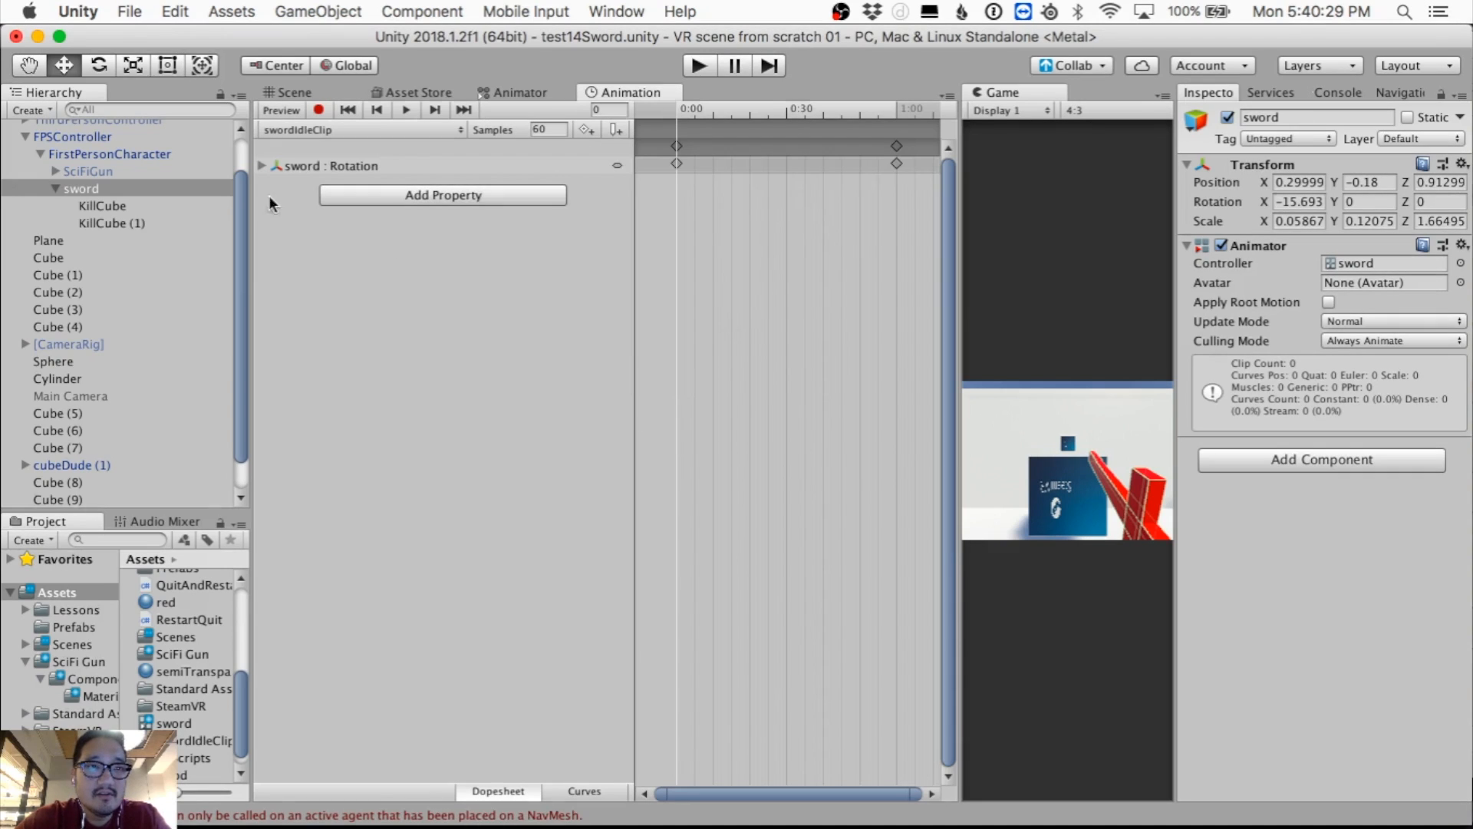
Step: Record a keyframe at frame 30 of swordIdleClip tilting the sword to about -20.3, 0.36, -4.1 rotation, and preview the clip
left_click(262, 164)
left_click(355, 167)
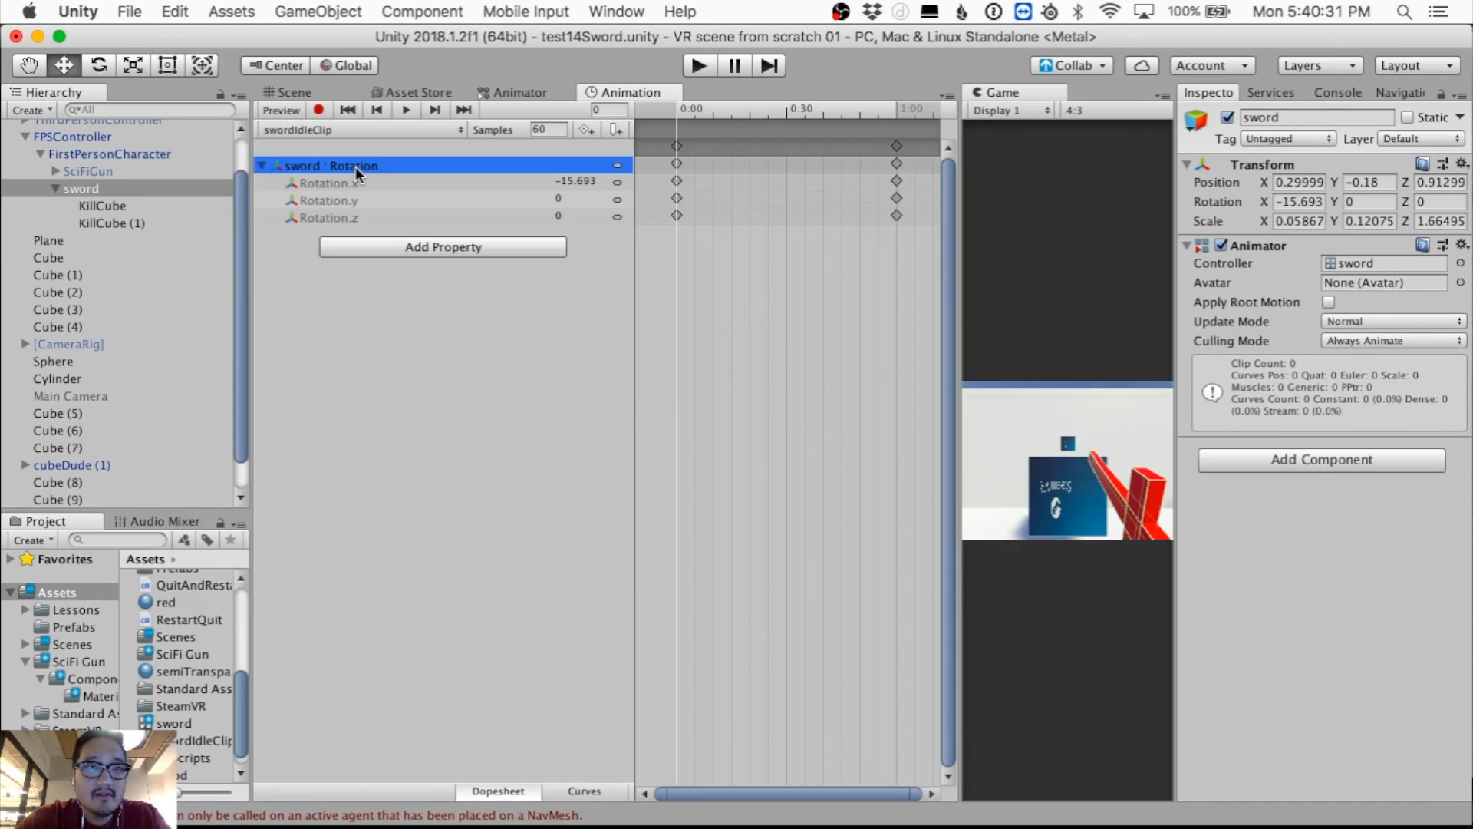
left_click_drag(636, 140, 576, 140)
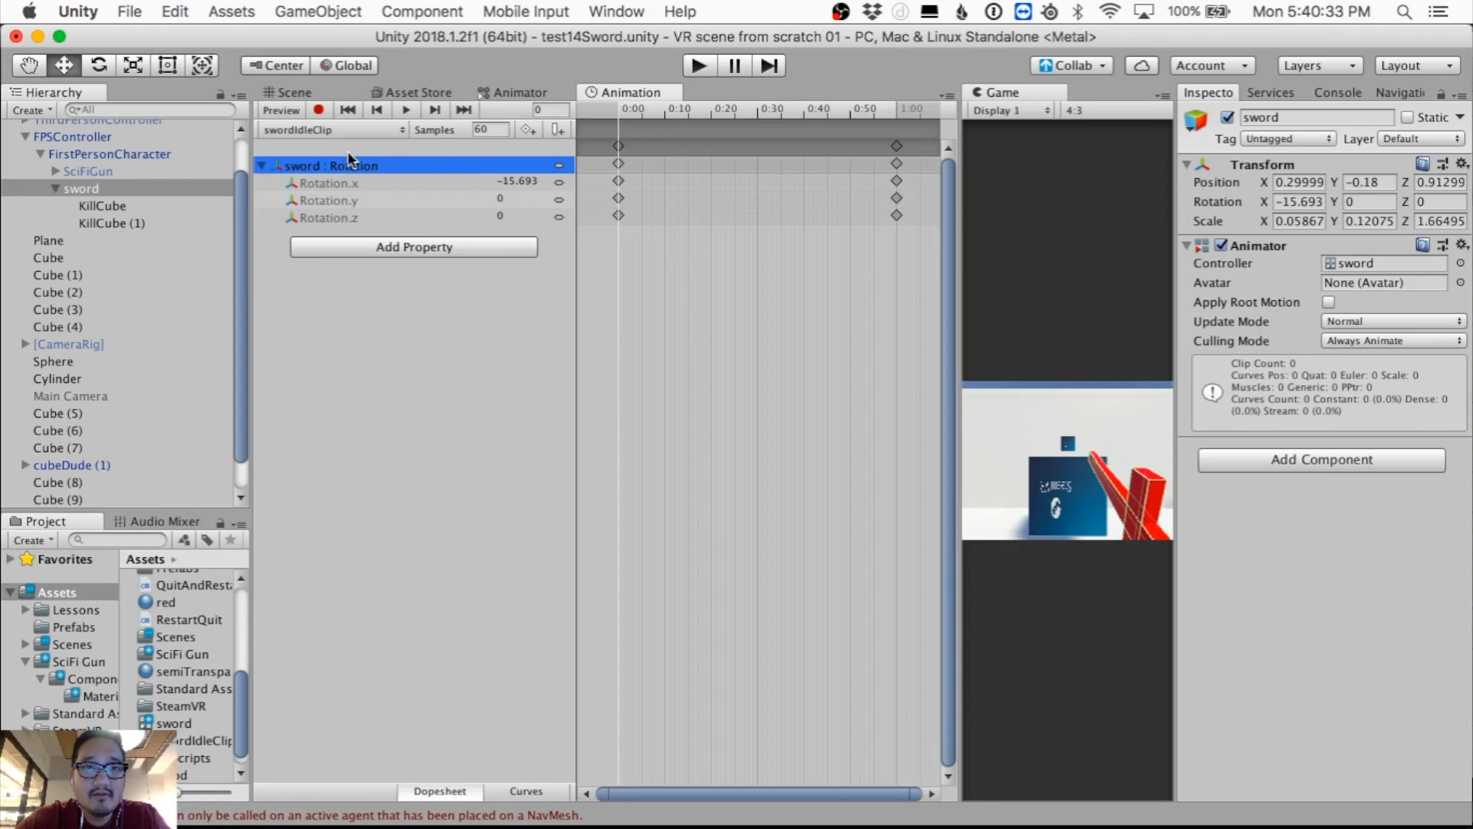
left_click_drag(678, 109, 759, 122)
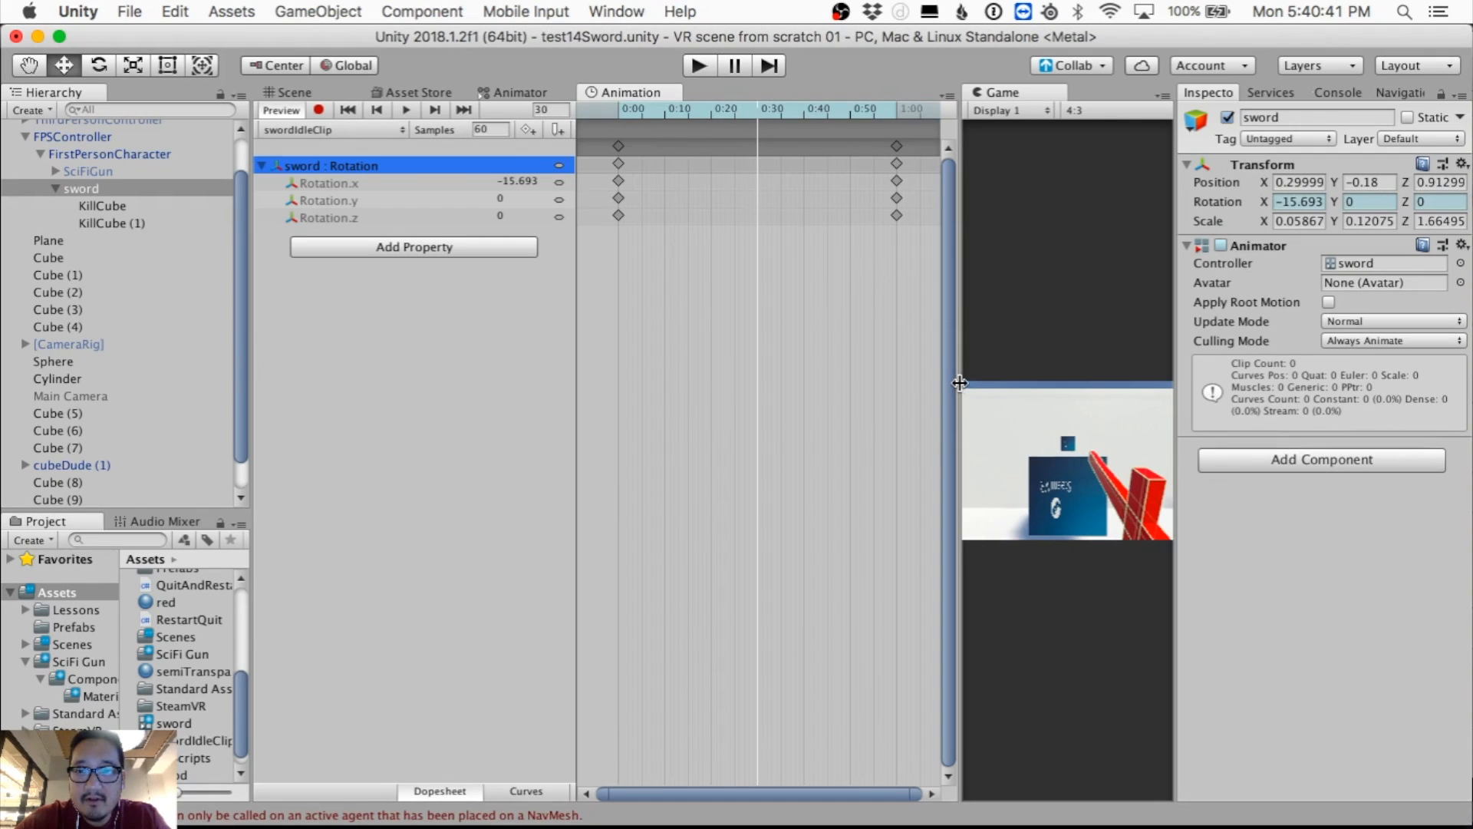
left_click_drag(959, 380, 777, 351)
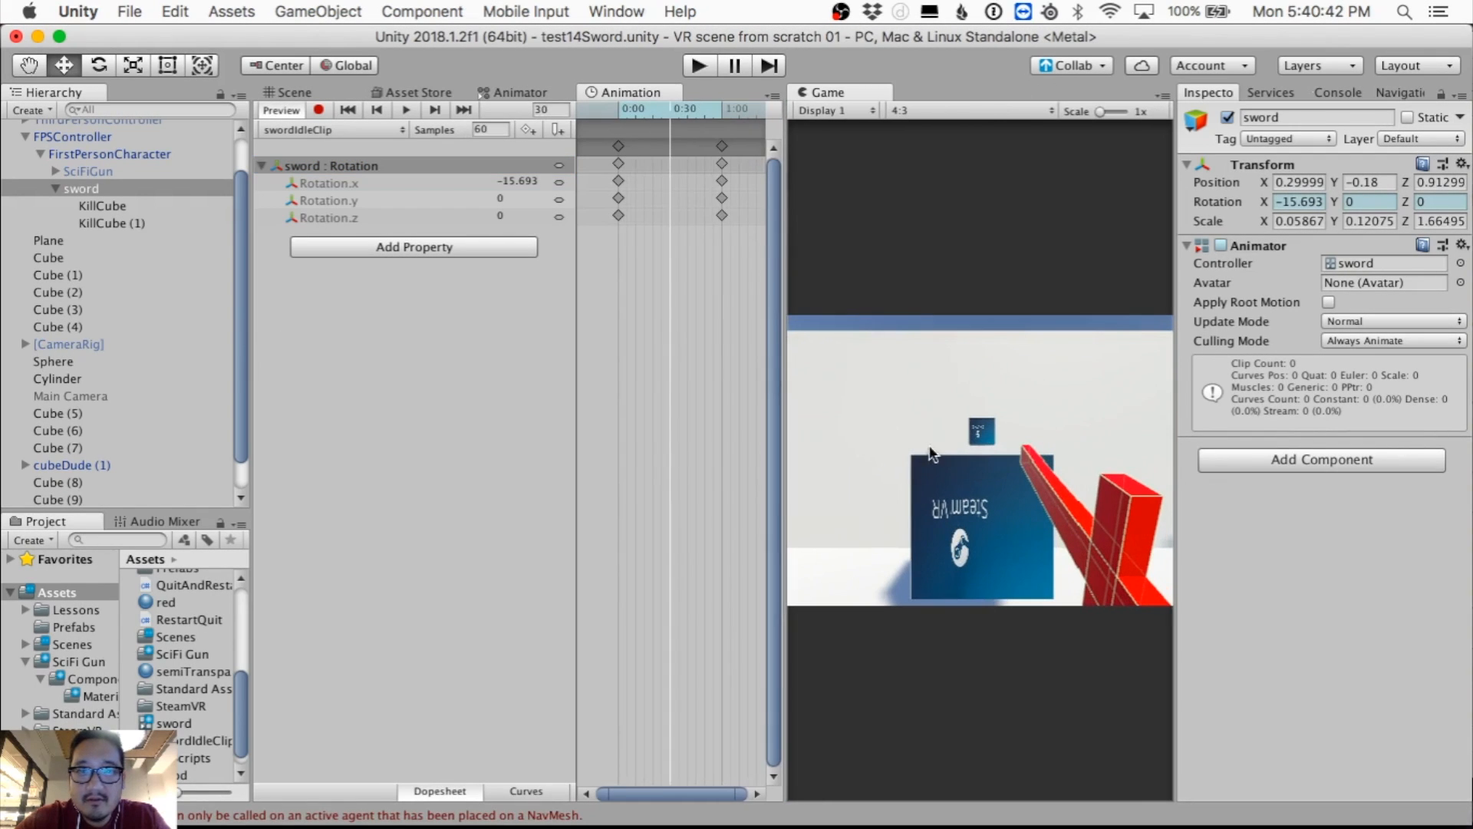
left_click(320, 110)
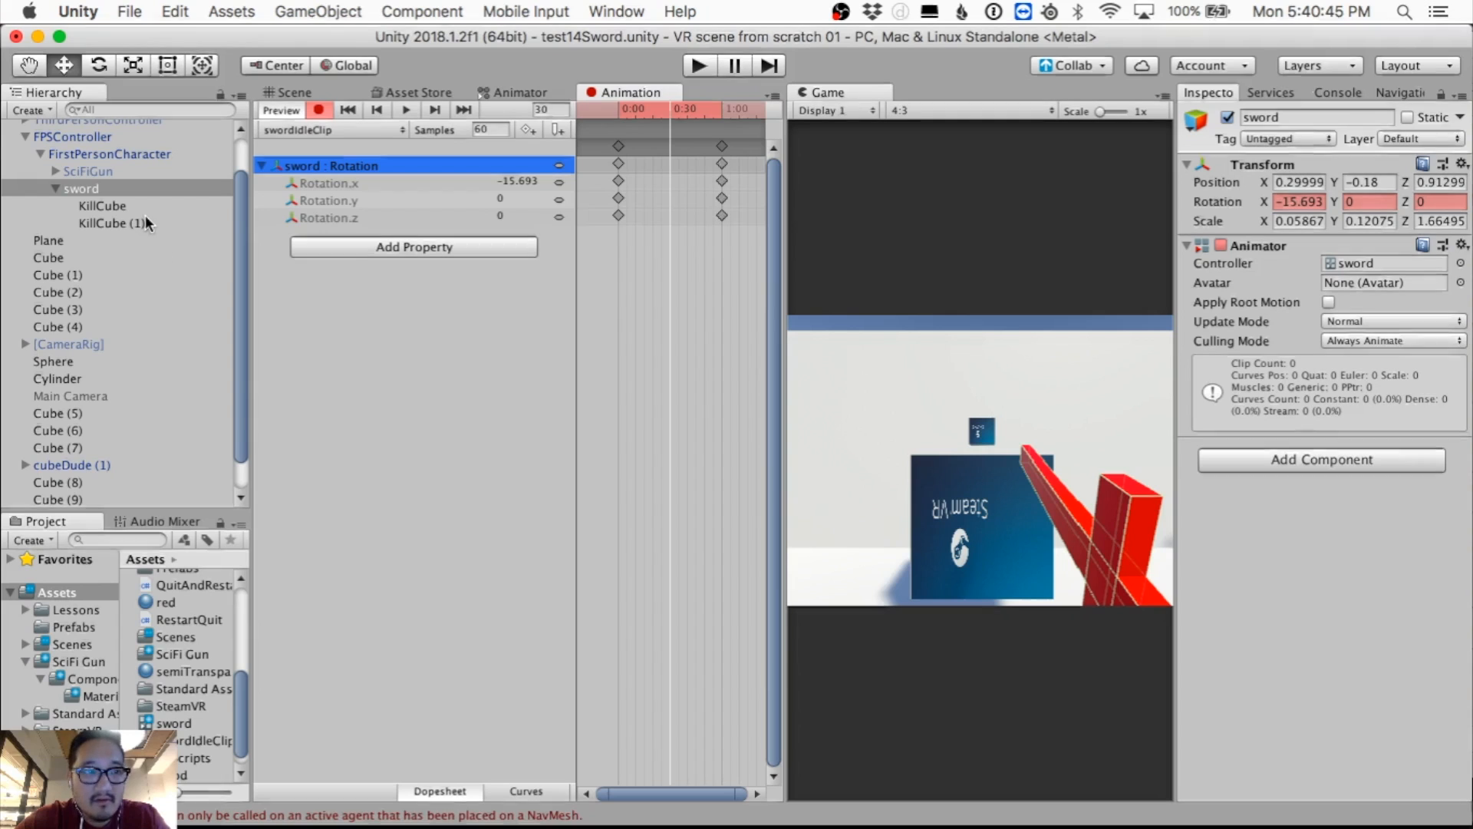
key("e")
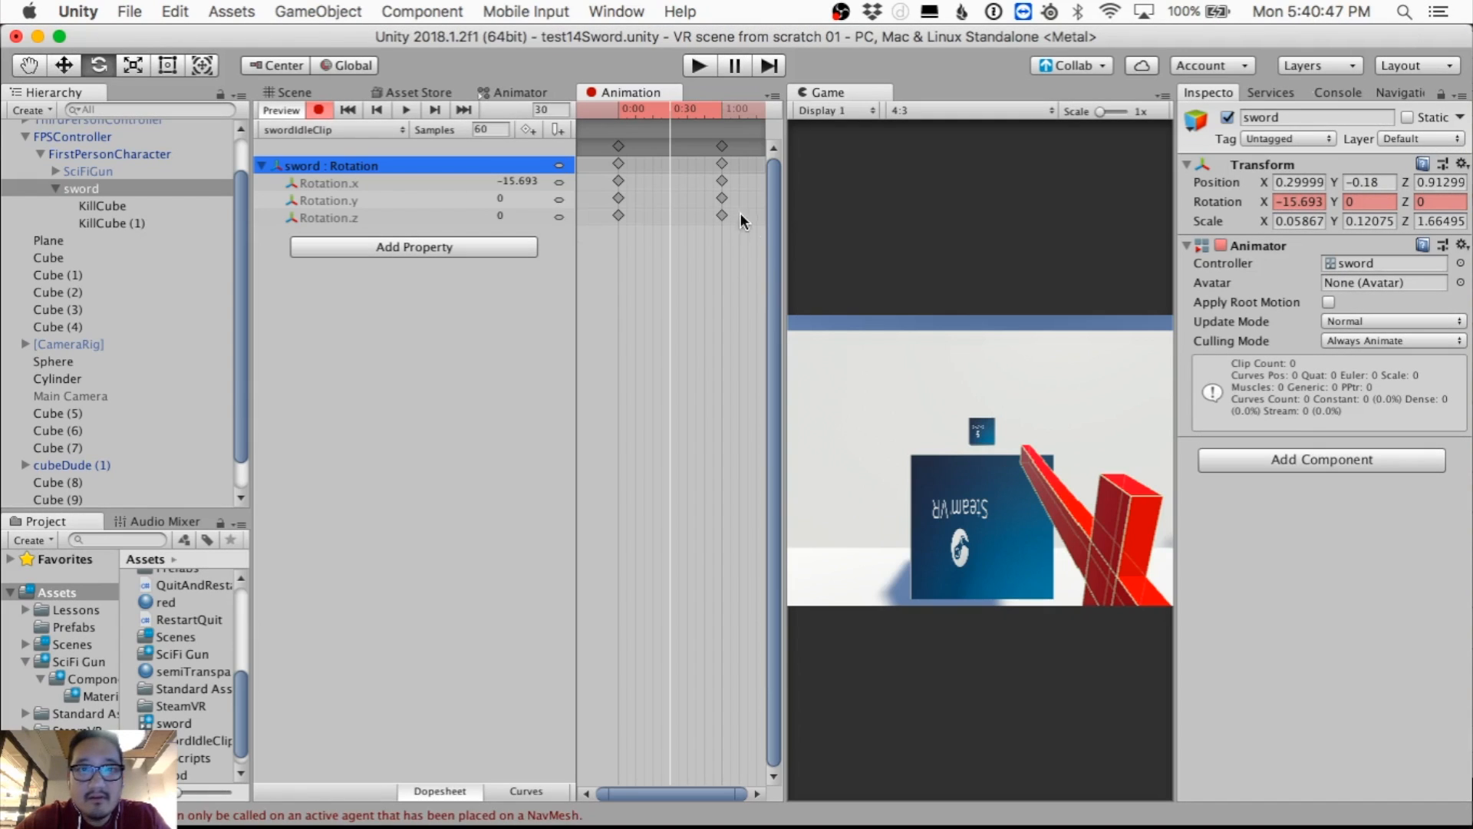
left_click(282, 91)
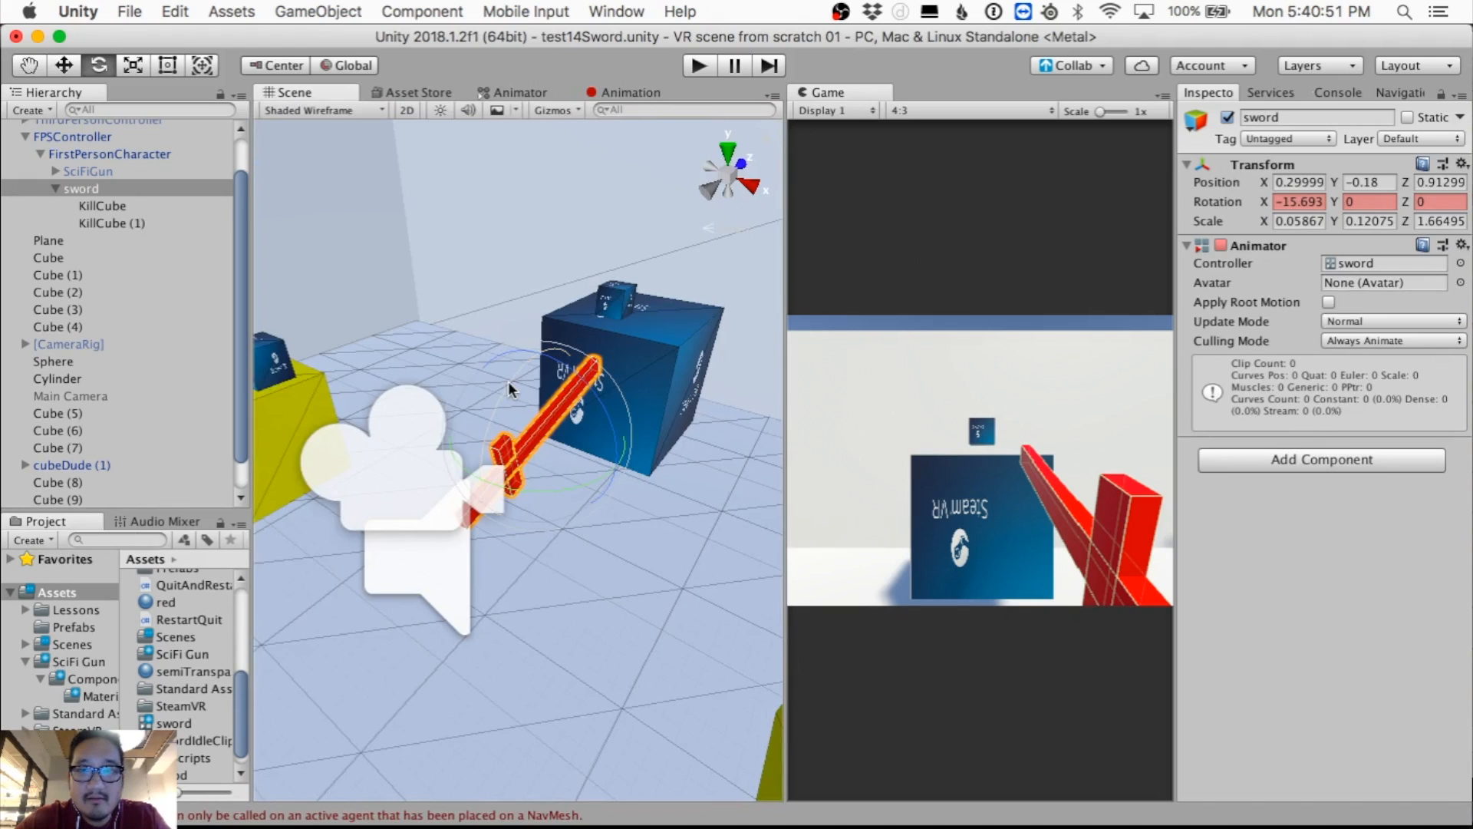
left_click_drag(537, 388, 538, 393)
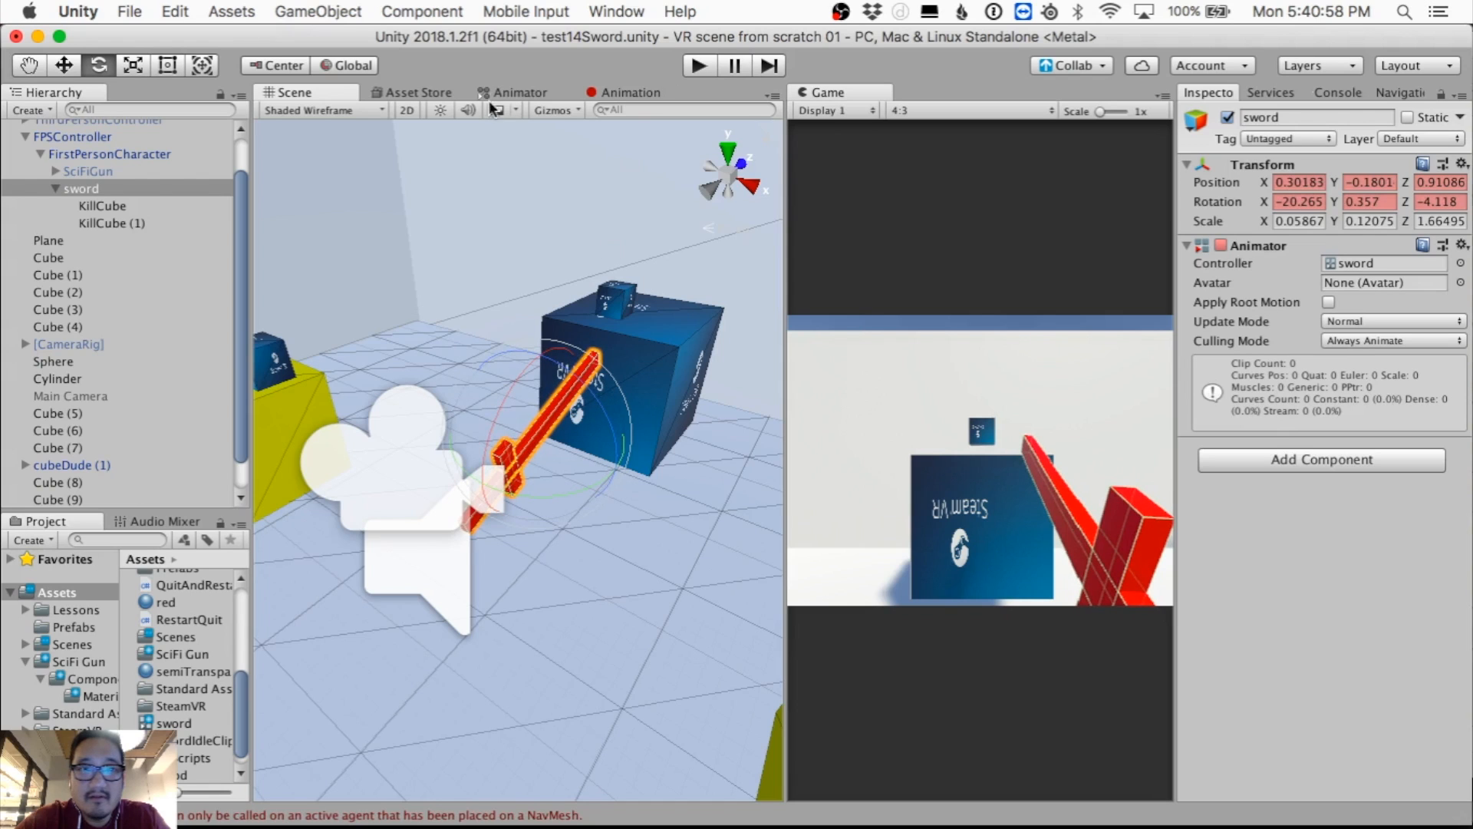
left_click(591, 94)
left_click(406, 110)
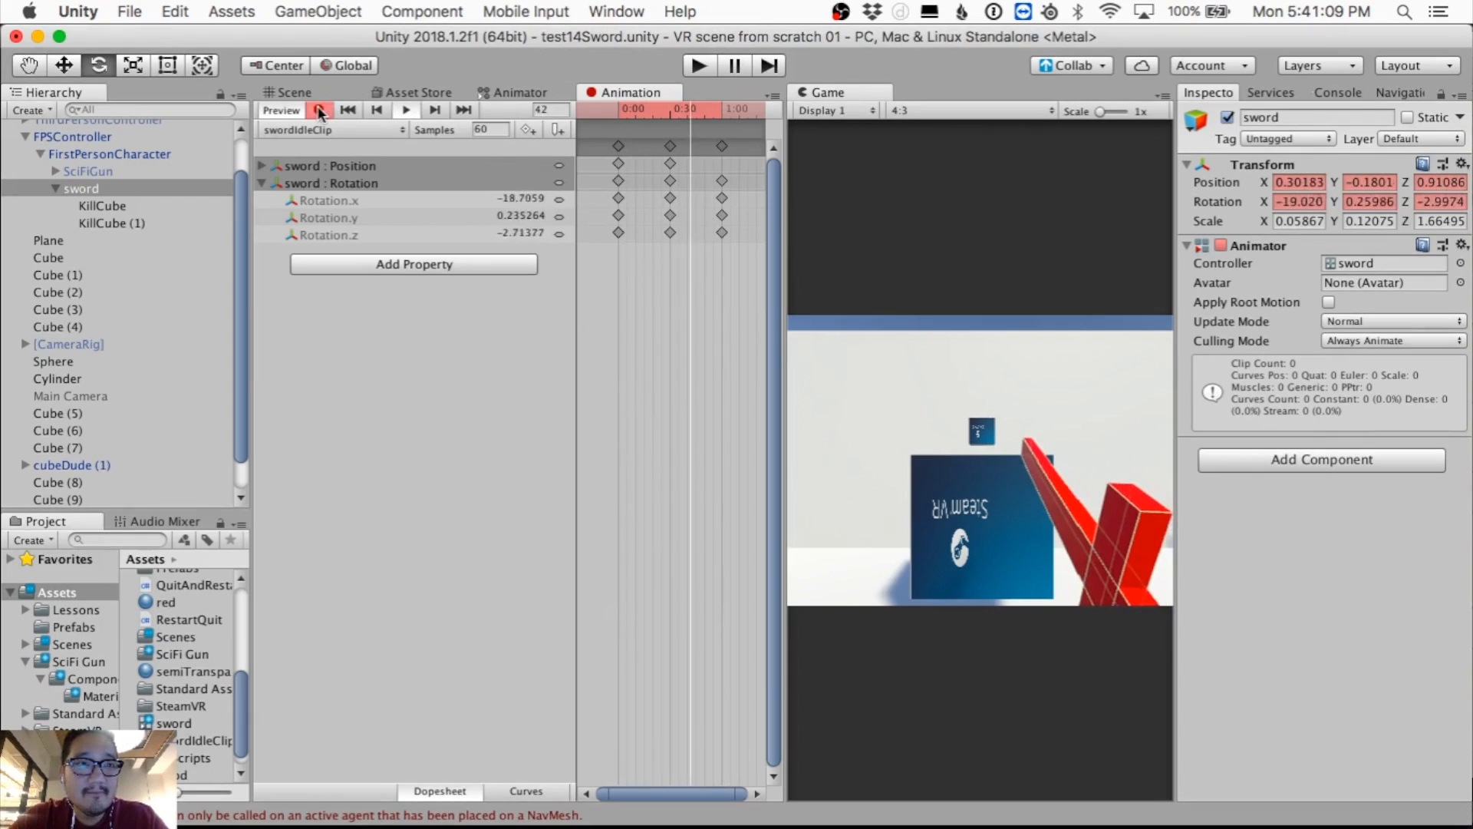
Step: Separate the swordIdle and swordIdleClip states in the Animator graph and assign swordIdleClip as the motion of swordIdle
left_click(513, 93)
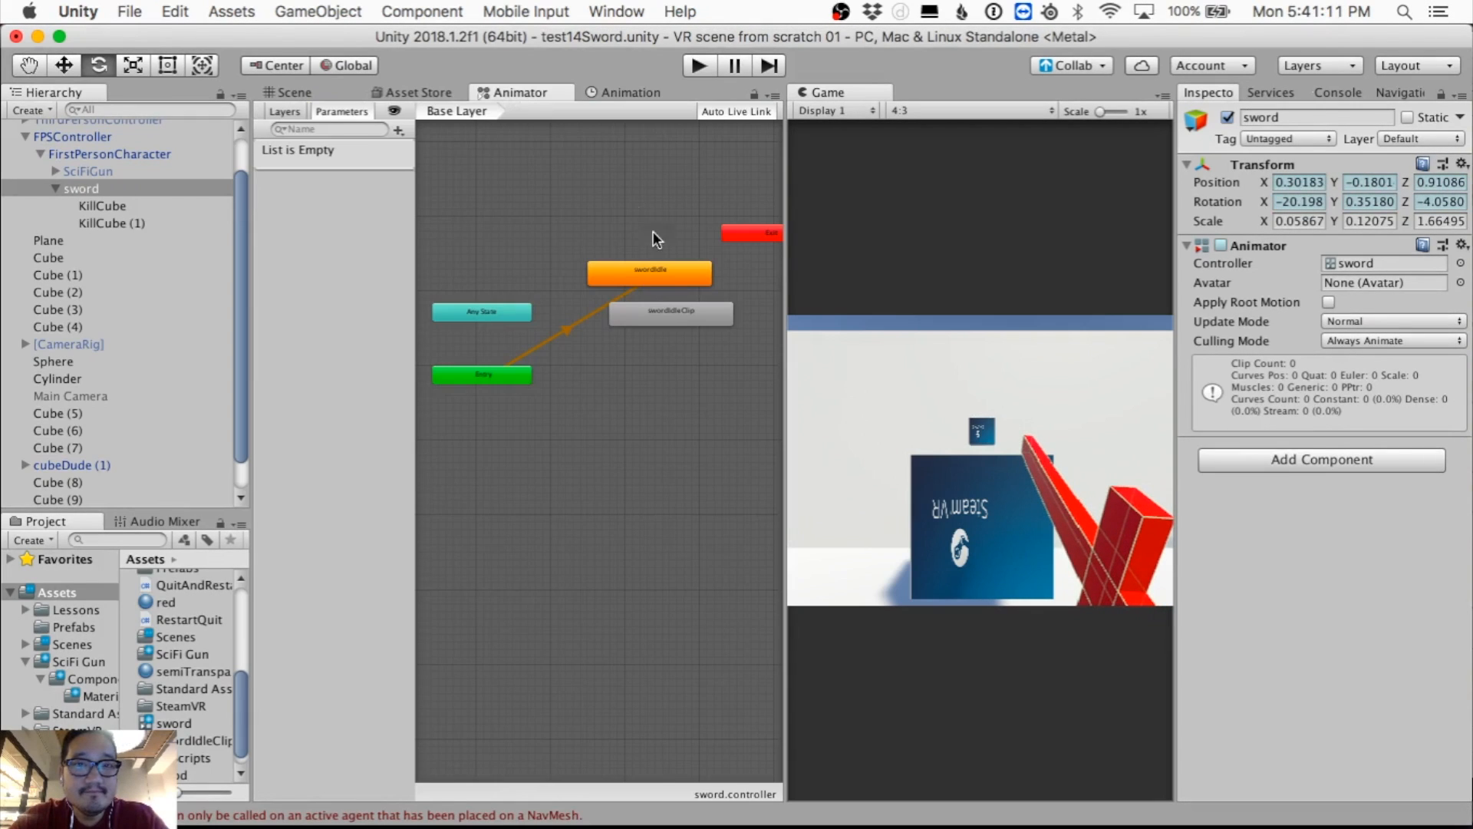
left_click_drag(647, 274, 638, 251)
left_click_drag(647, 324, 714, 383)
left_click(675, 254)
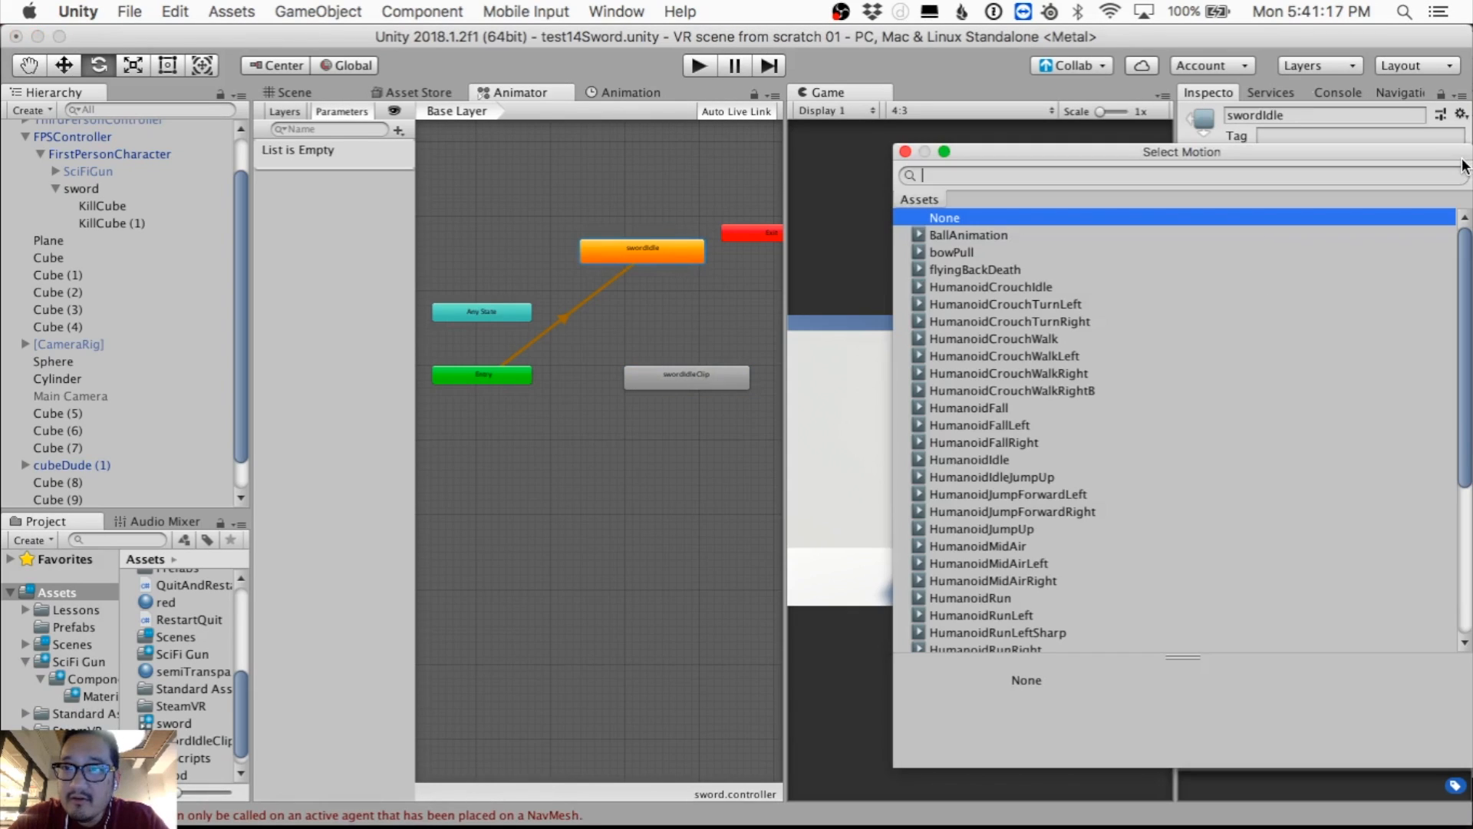
left_click(1460, 164)
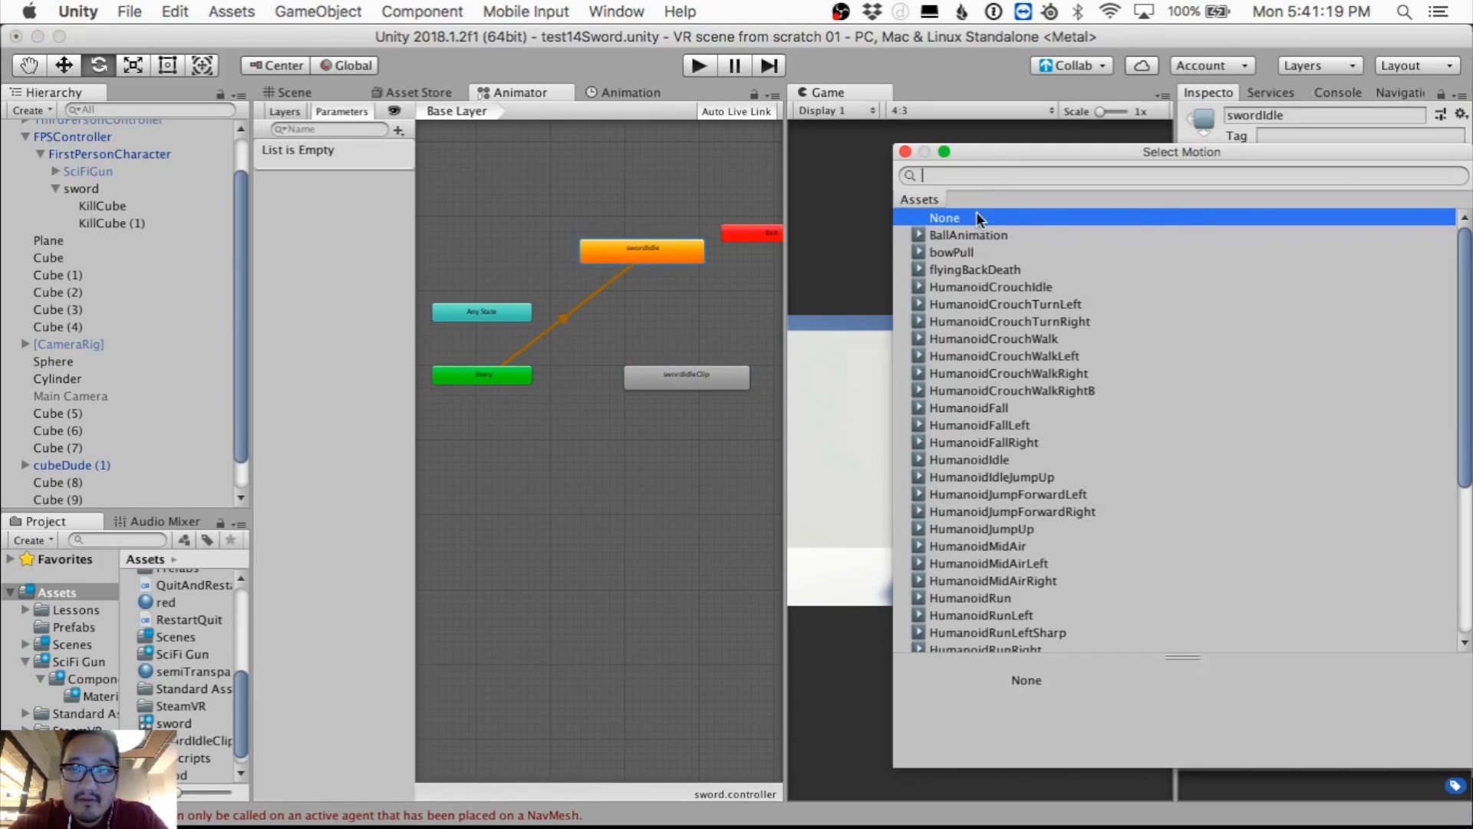
type("sw")
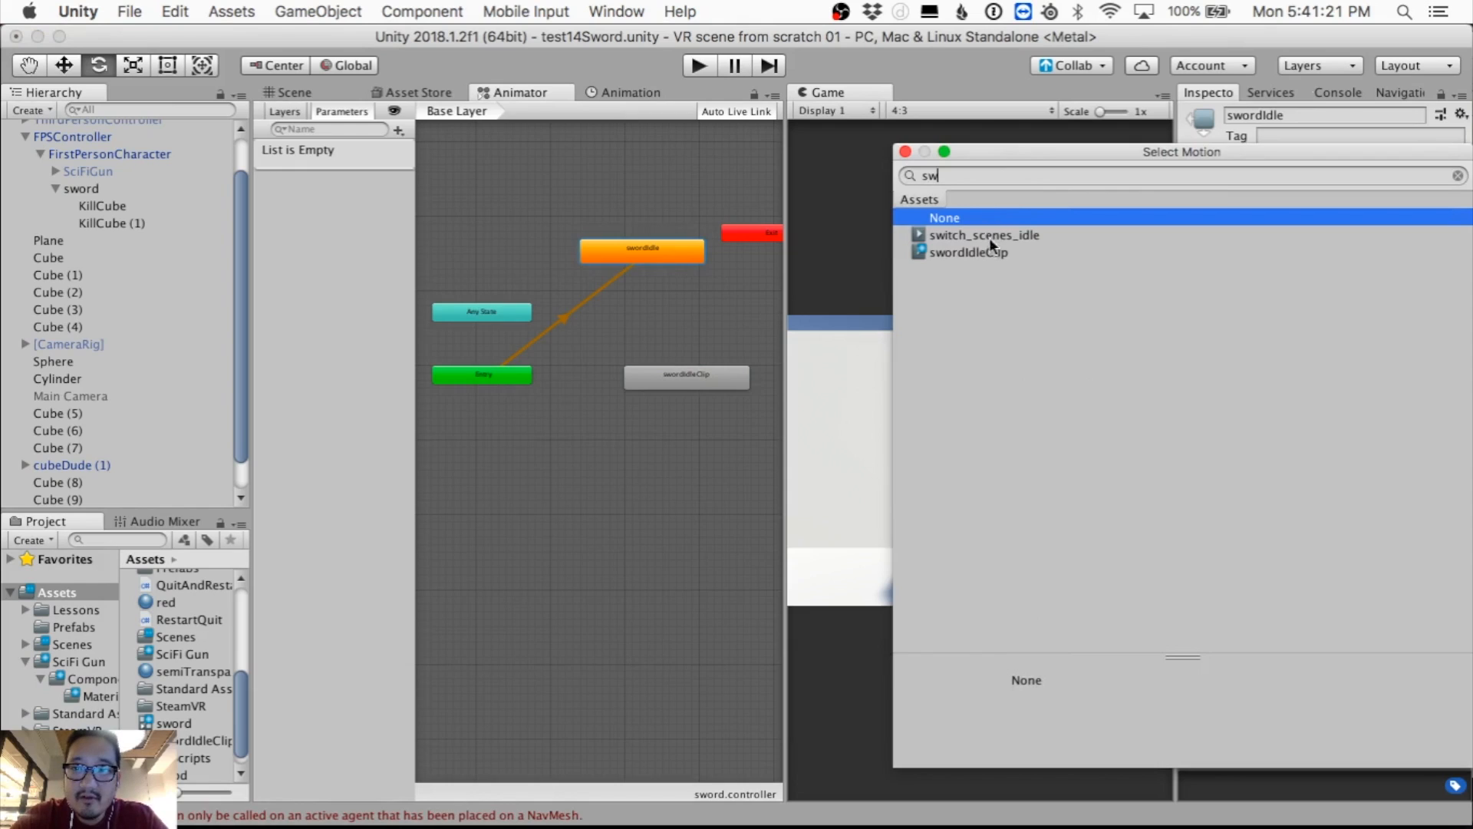
double_click(986, 252)
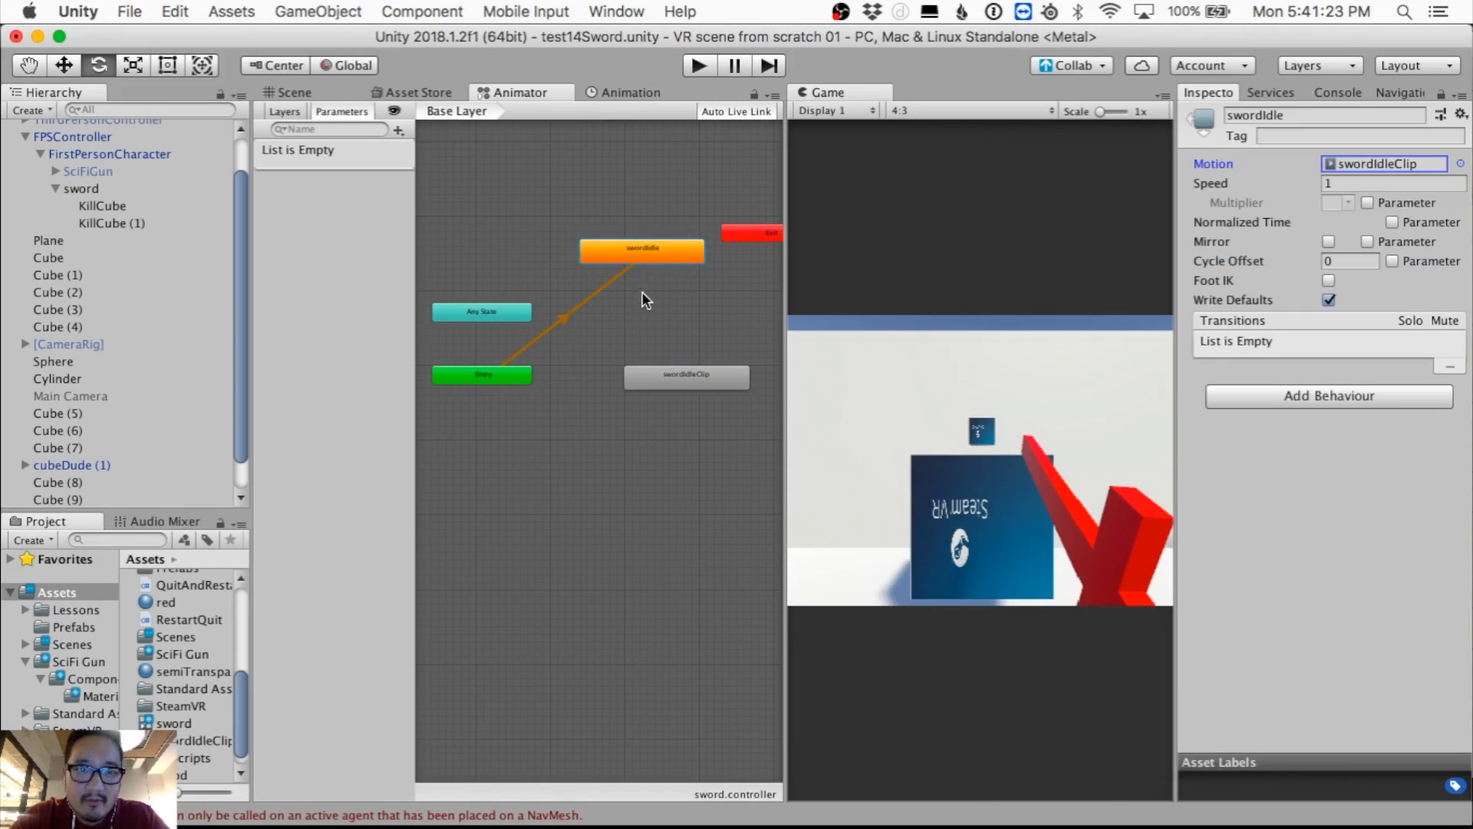
Step: Widen the Animator view and move the Entry node closer to the swordIdle state
left_click(647, 300)
left_click_drag(784, 255, 949, 298)
mouse_move(666, 250)
left_mouse_down()
mouse_move(691, 287)
mouse_move(675, 239)
left_mouse_up()
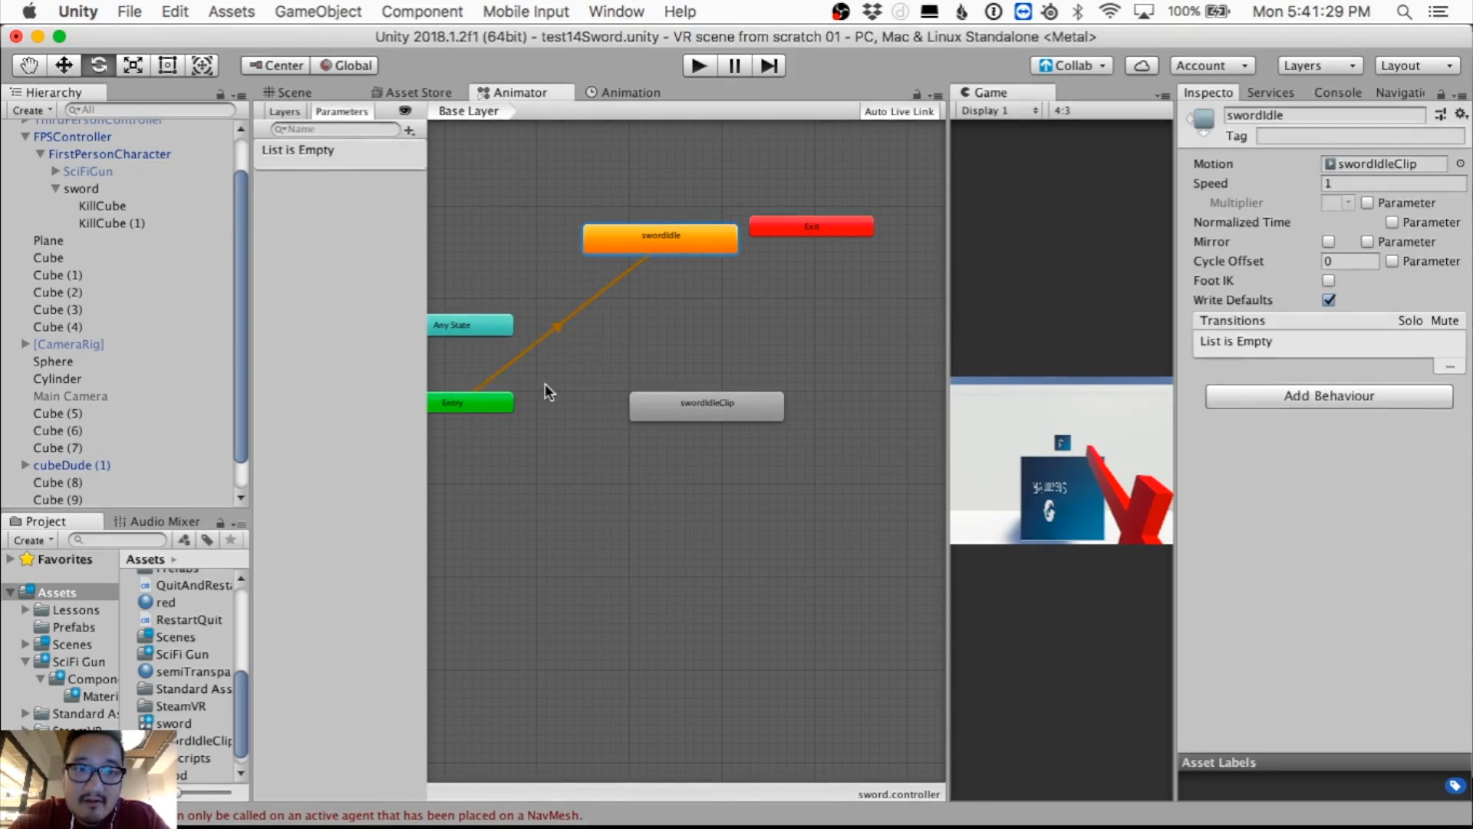
left_click_drag(493, 404, 554, 415)
mouse_move(633, 239)
left_mouse_down()
mouse_move(624, 301)
mouse_move(641, 259)
left_mouse_up()
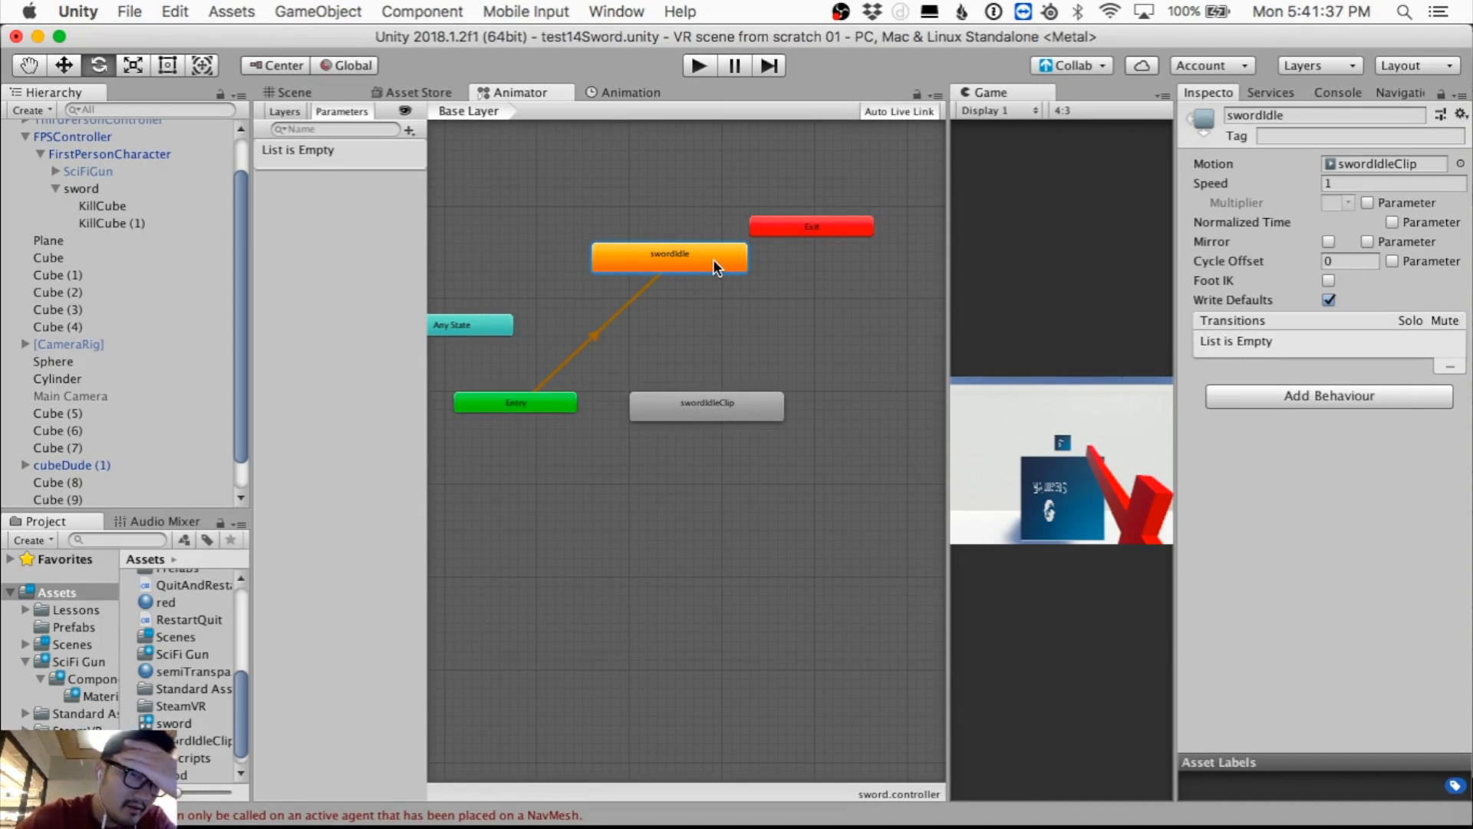
left_click_drag(712, 262, 697, 276)
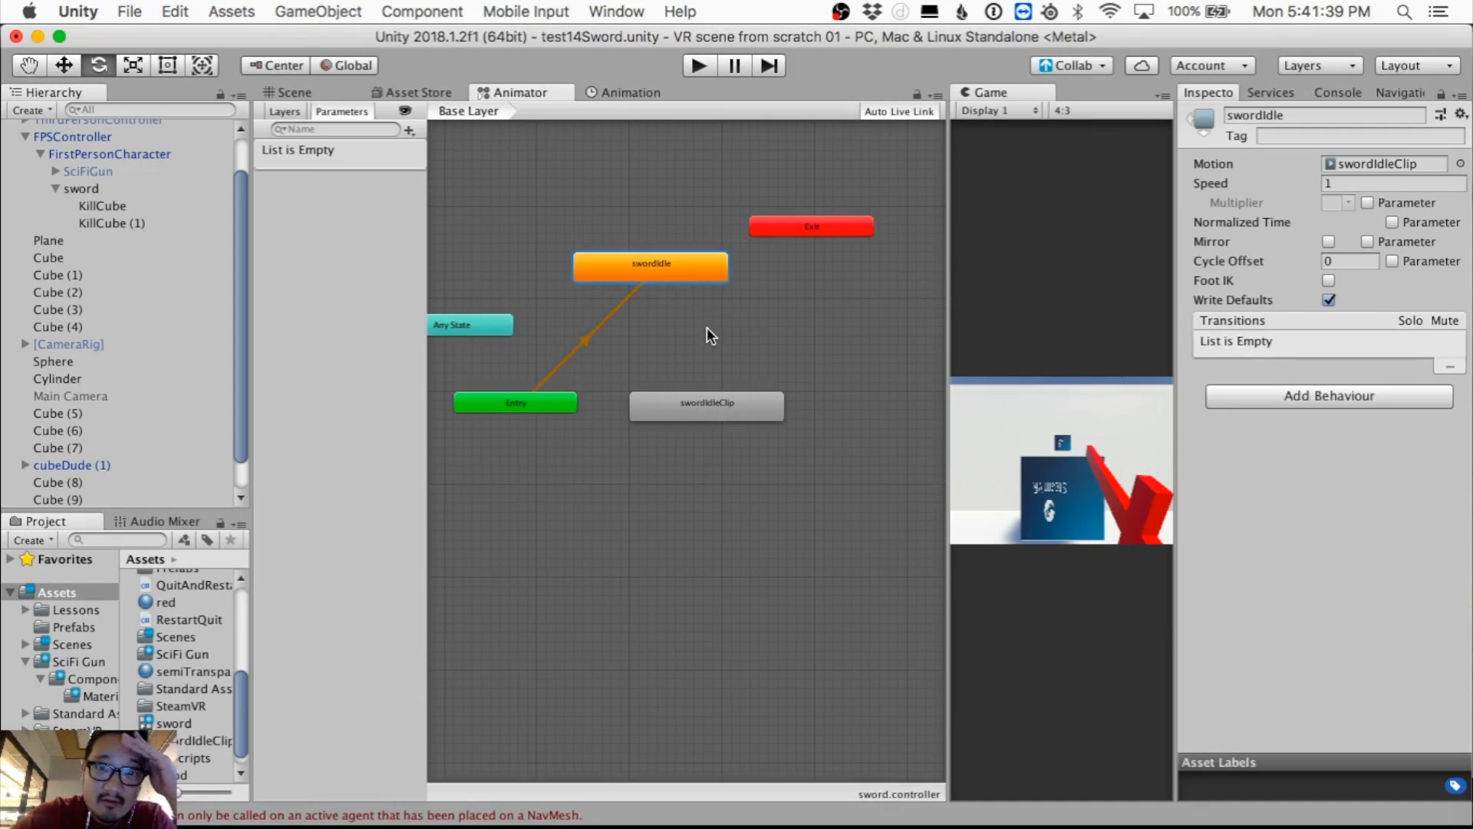
left_click(712, 295)
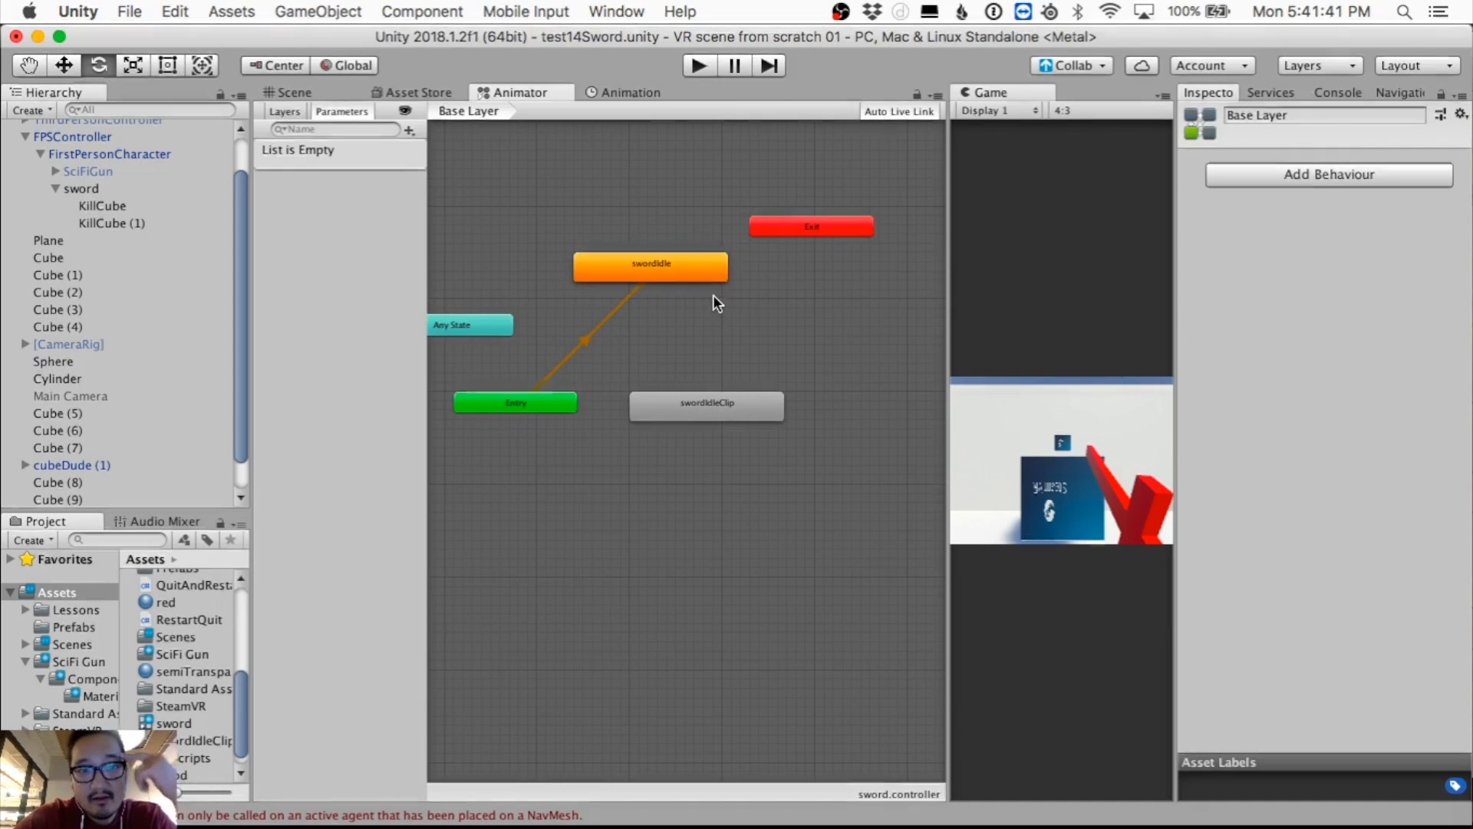
left_click_drag(692, 264, 686, 264)
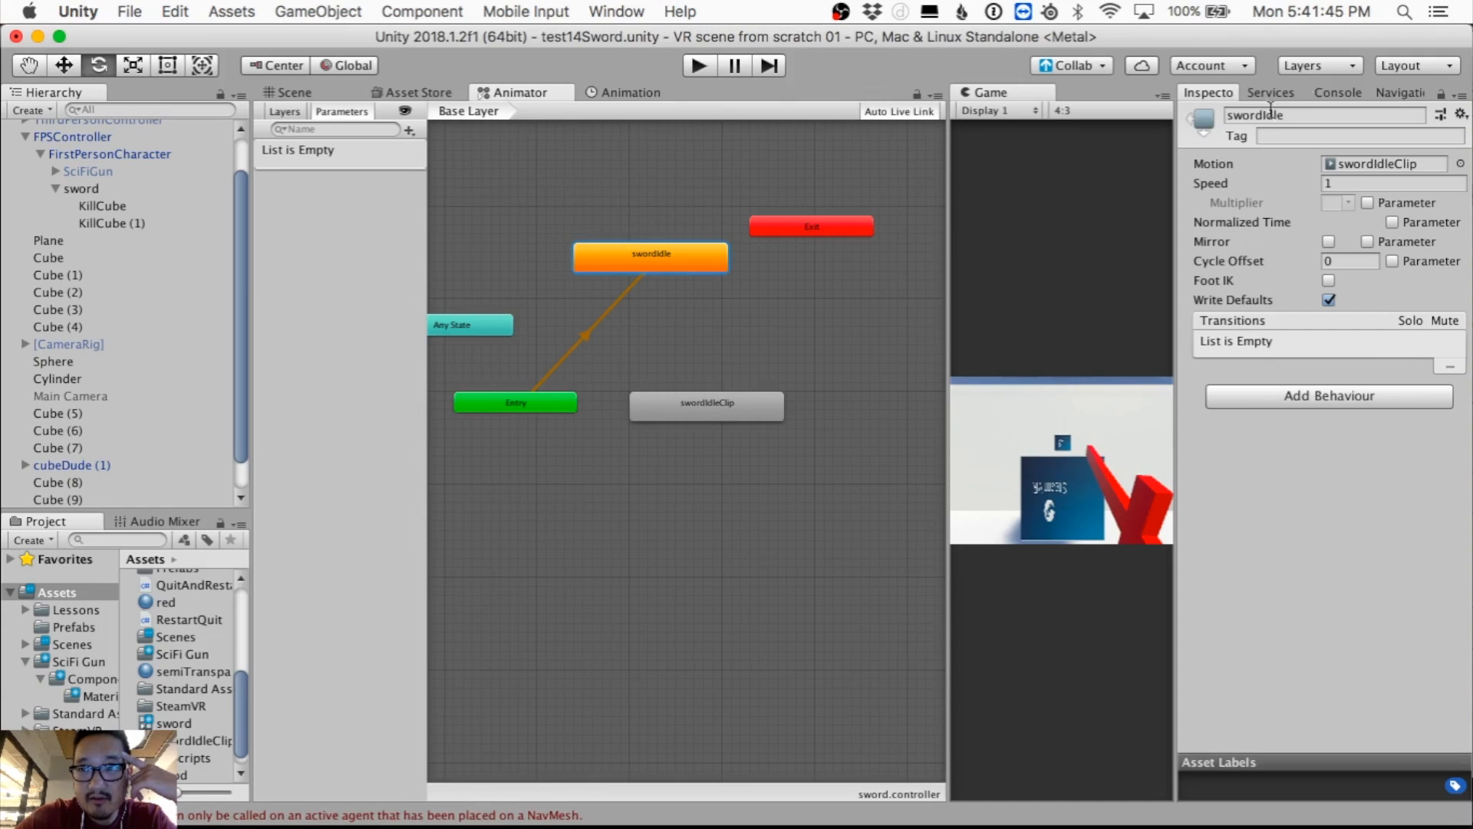
Step: Delete the redundant swordIdleClip state from the sword controller's graph
left_click_drag(695, 404, 757, 348)
left_click_drag(693, 264, 675, 255)
left_click(721, 364)
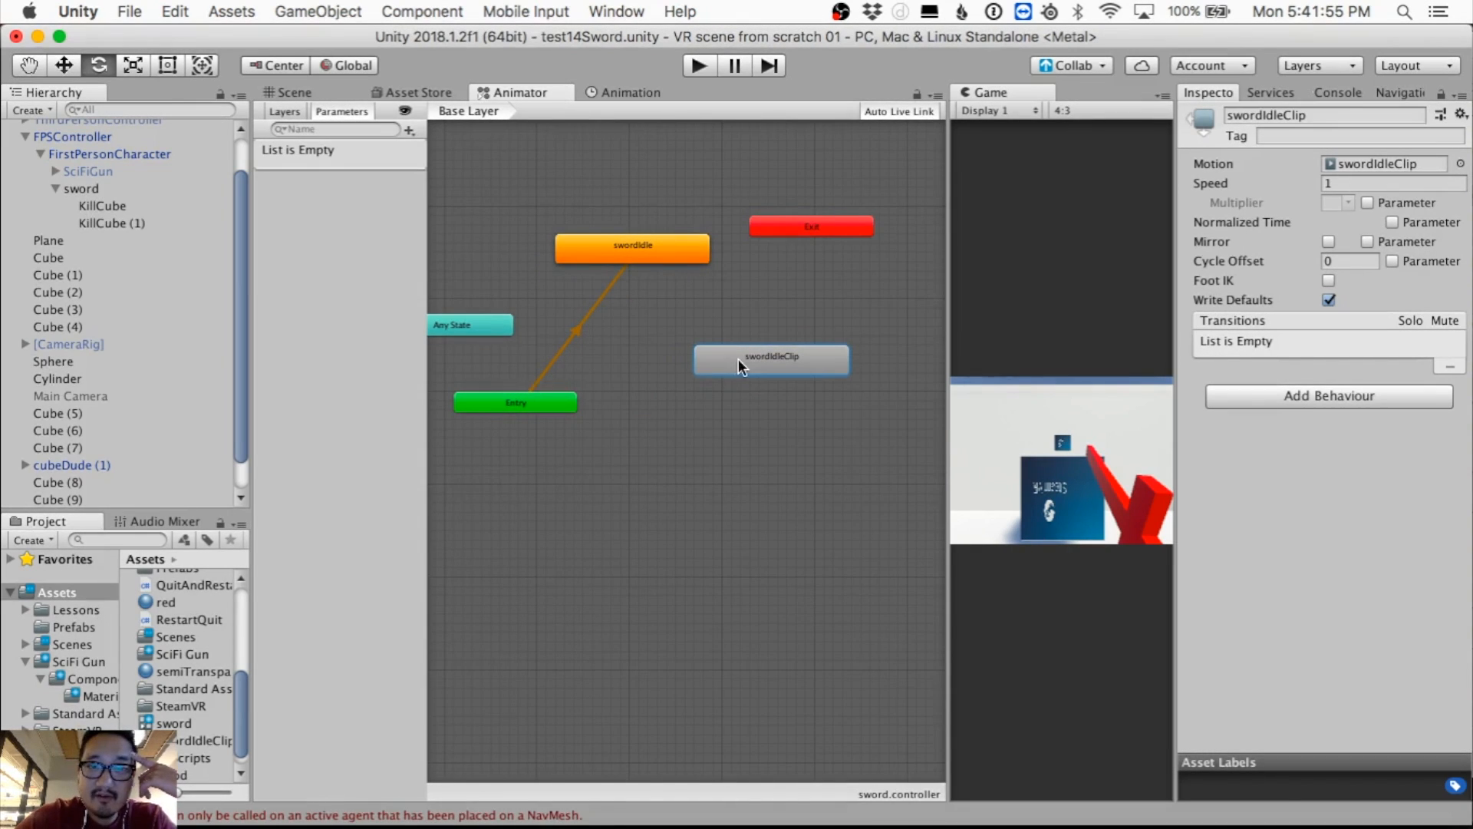
right_click(740, 358)
left_click(791, 450)
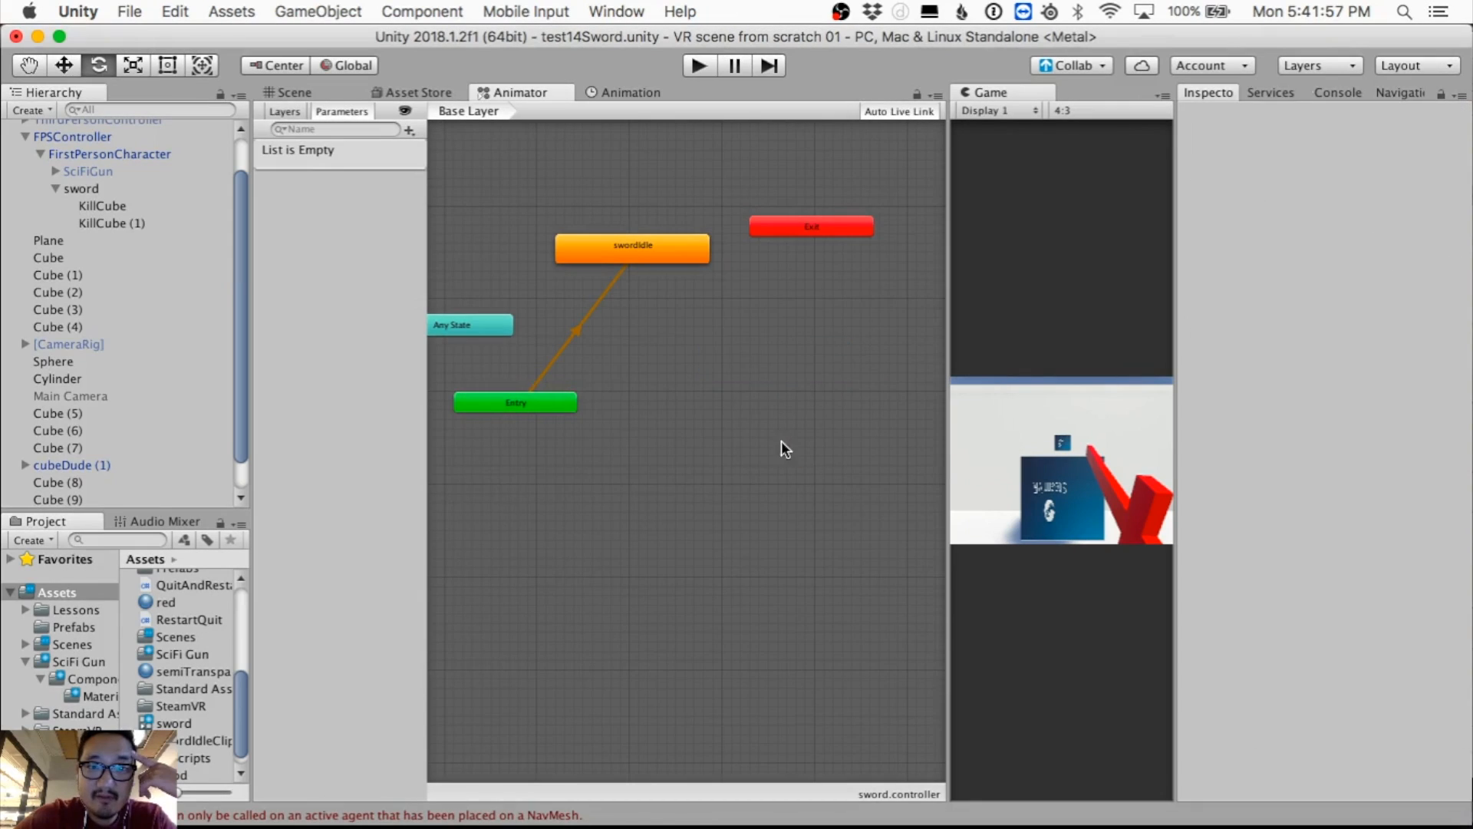
Step: Space the Exit node and the swordIdle state further apart in the graph, and end the play test of the scene
left_click_drag(686, 254, 699, 261)
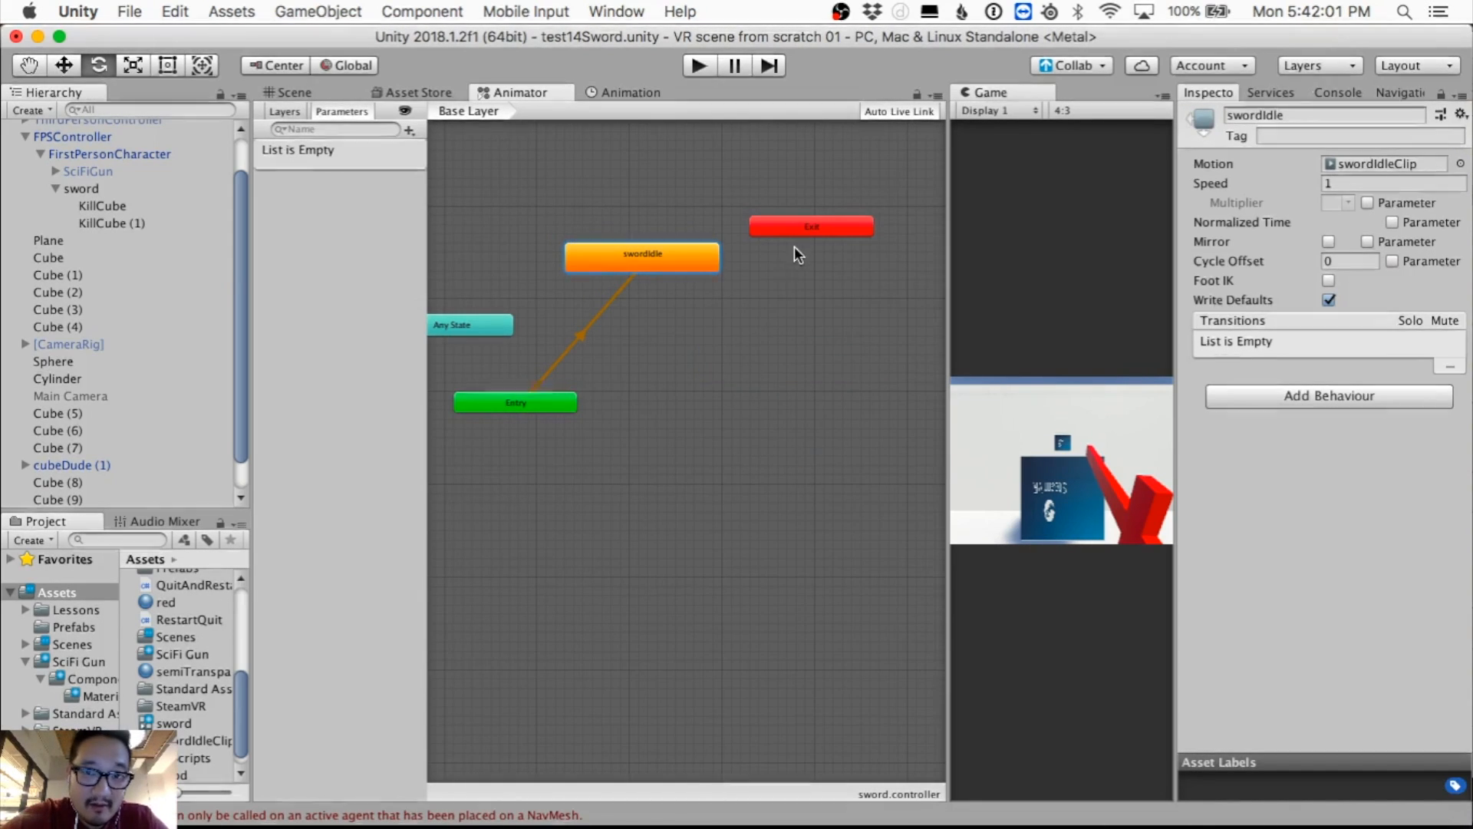
left_click_drag(791, 227, 819, 228)
left_click_drag(701, 259, 728, 287)
key("super+z")
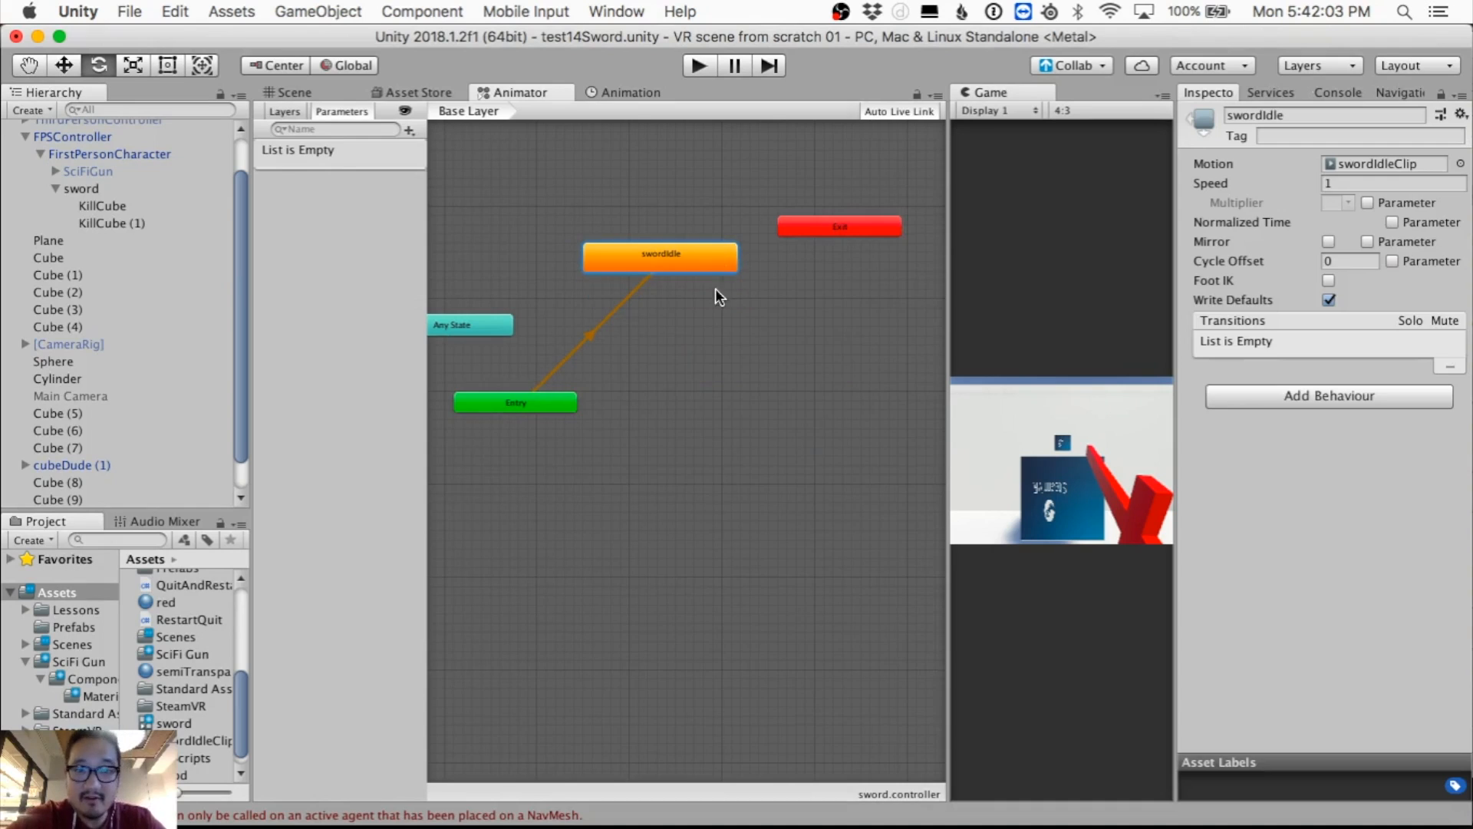
key("super+z")
left_click(680, 261)
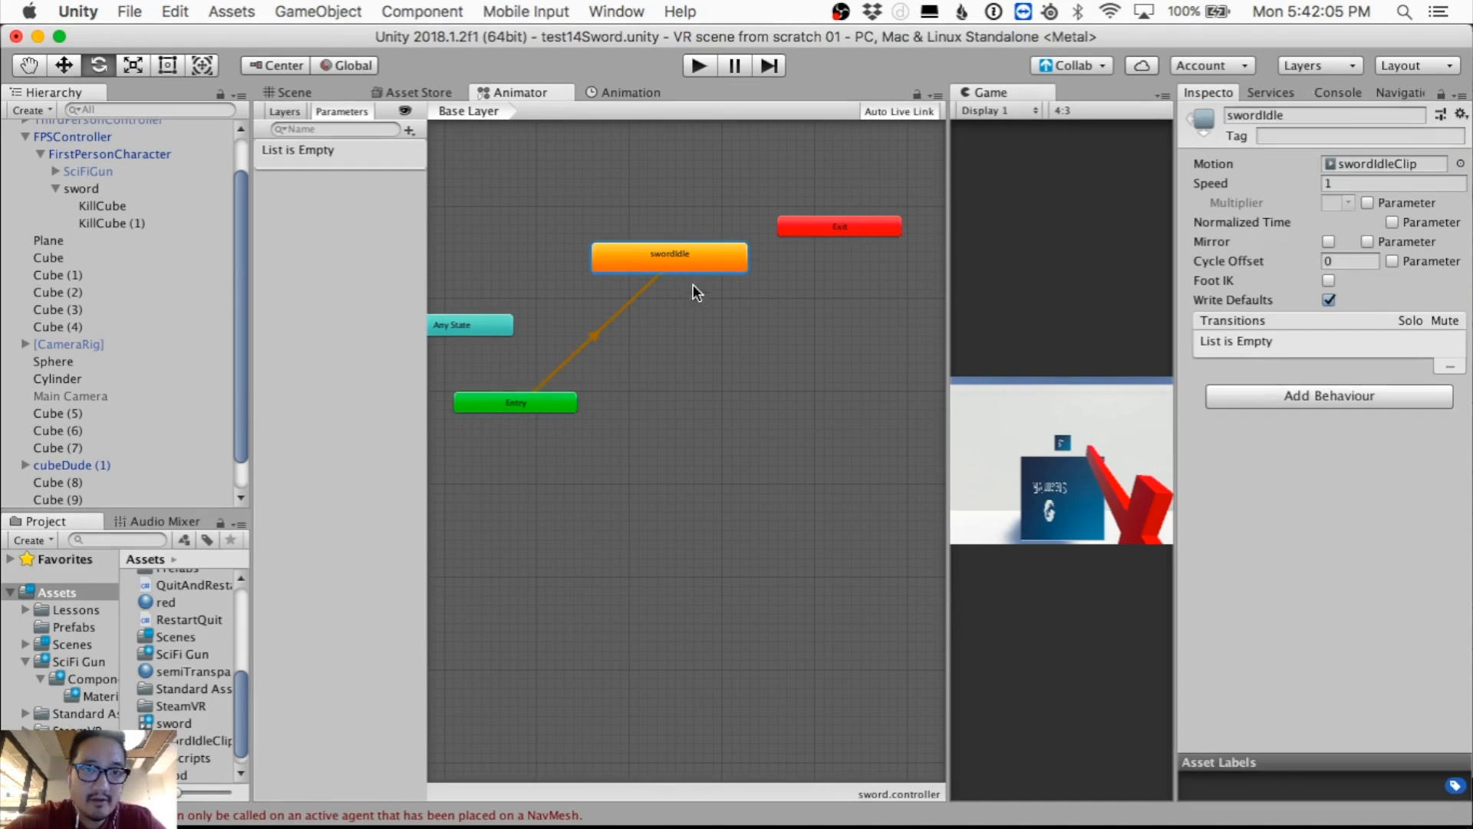
left_click_drag(660, 266, 666, 278)
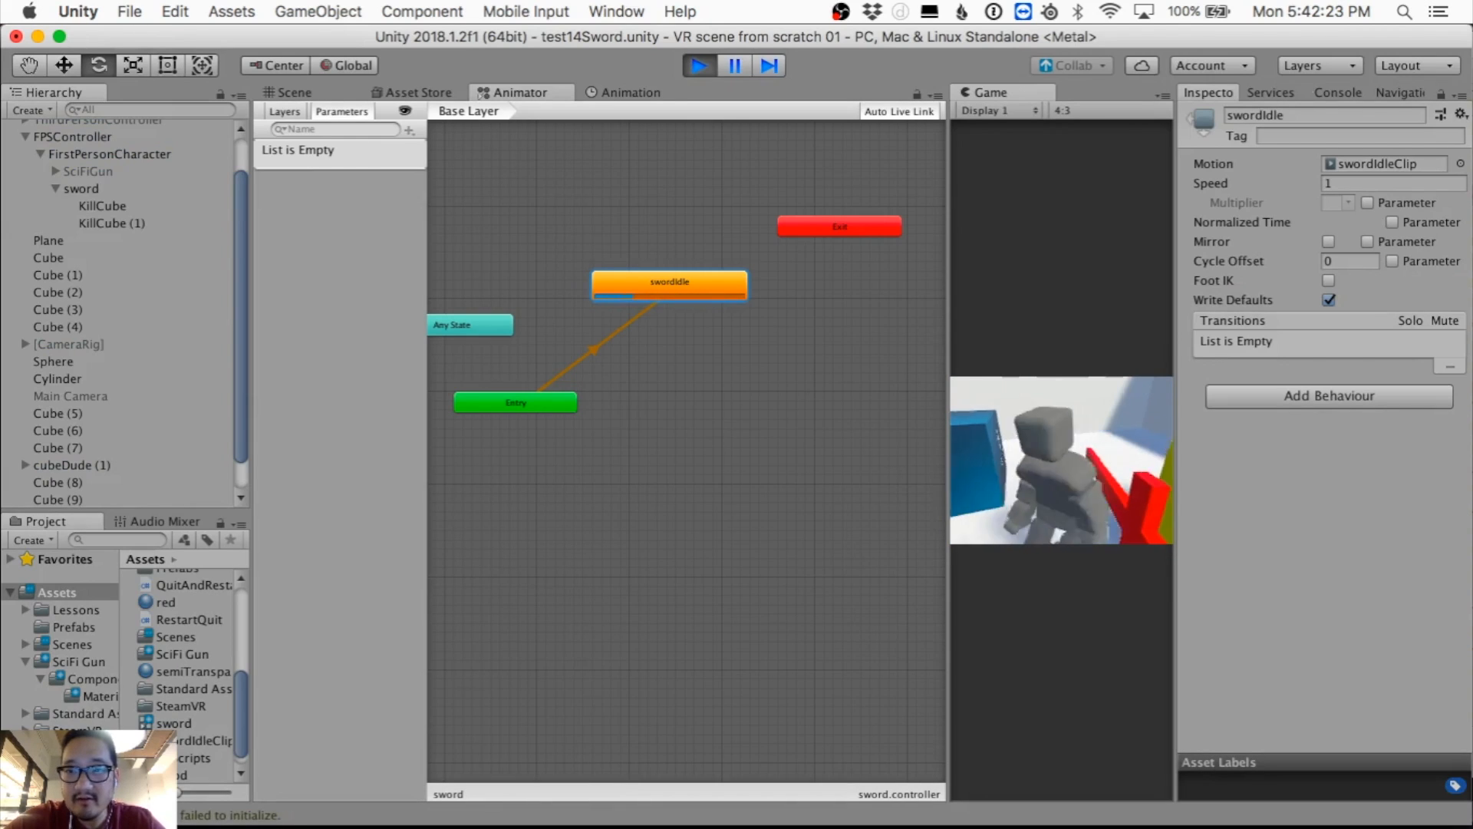
left_click(695, 67)
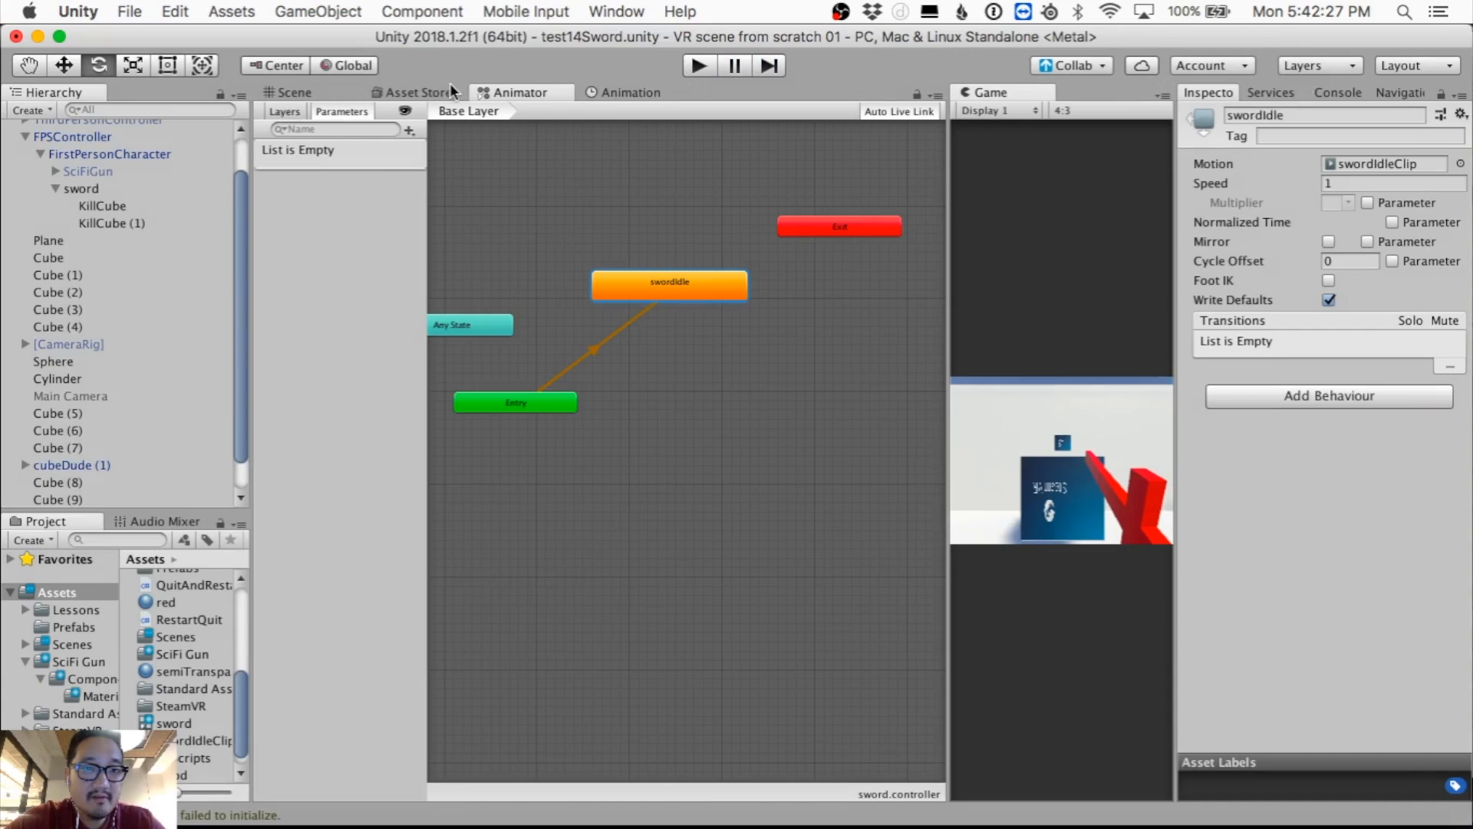
Step: Create a new animation clip for the sword named swordAttack.anim in the Assets folder
left_click(647, 94)
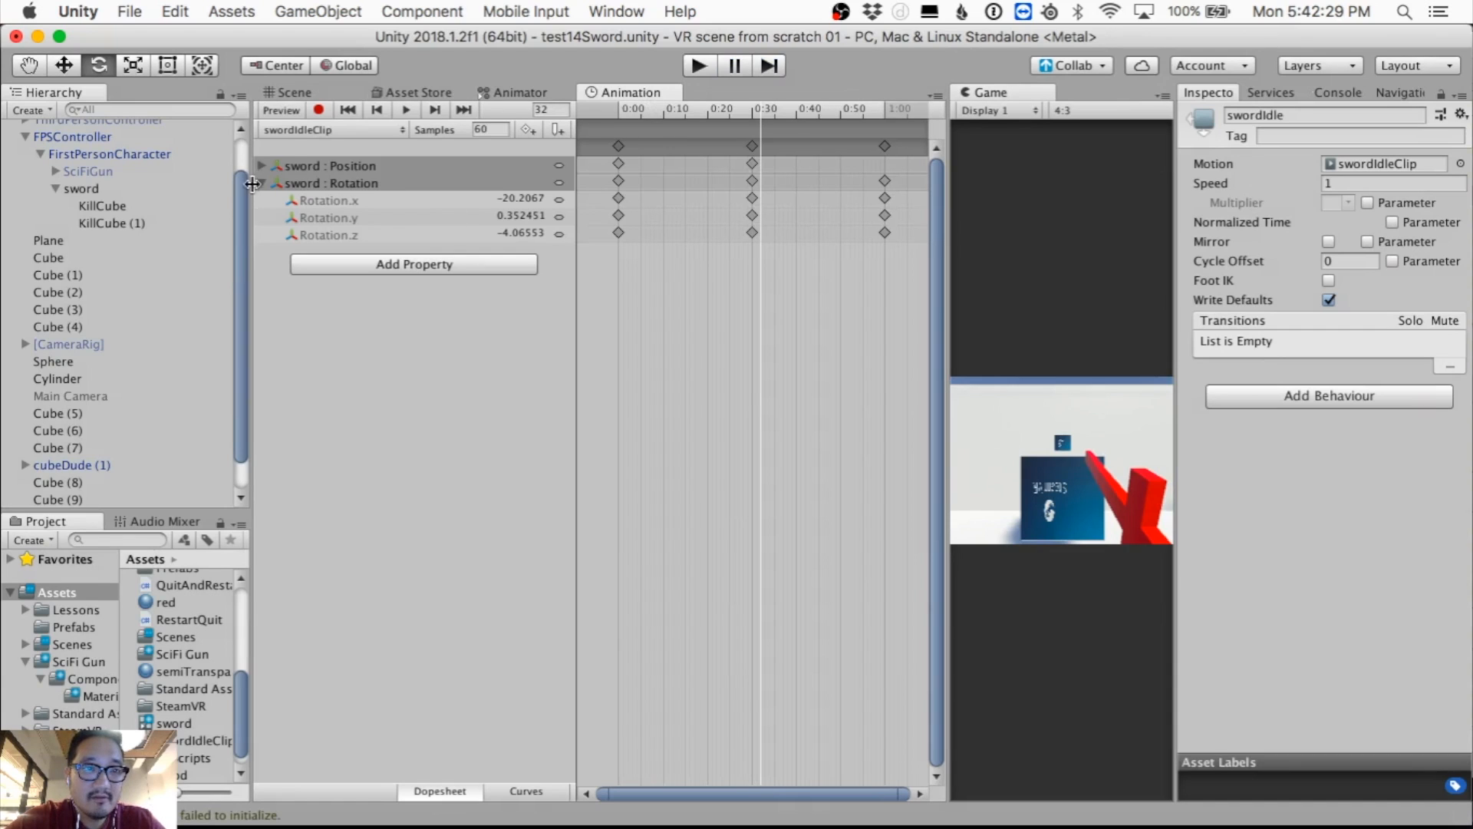
left_click(361, 132)
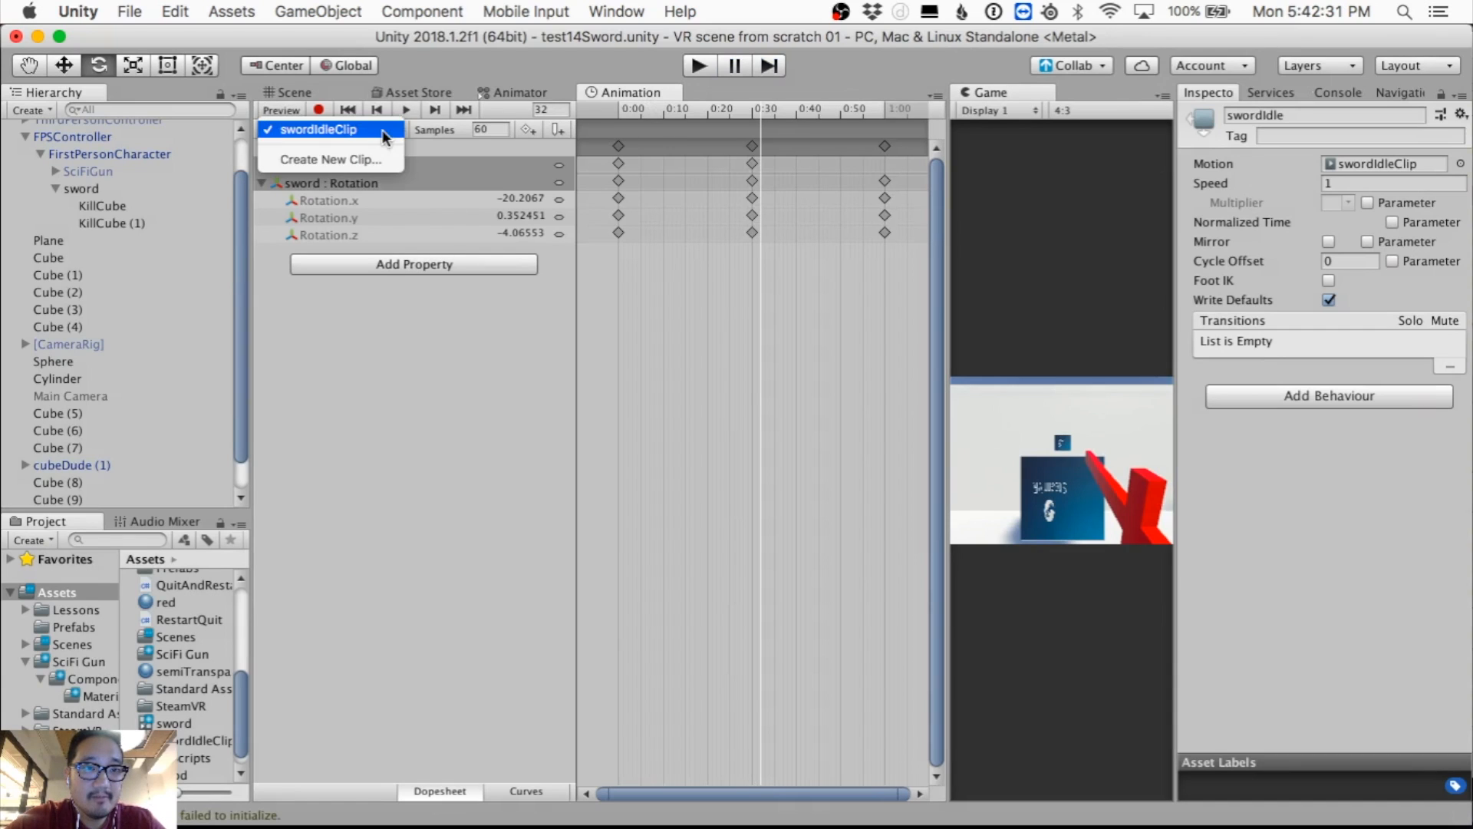
left_click(366, 159)
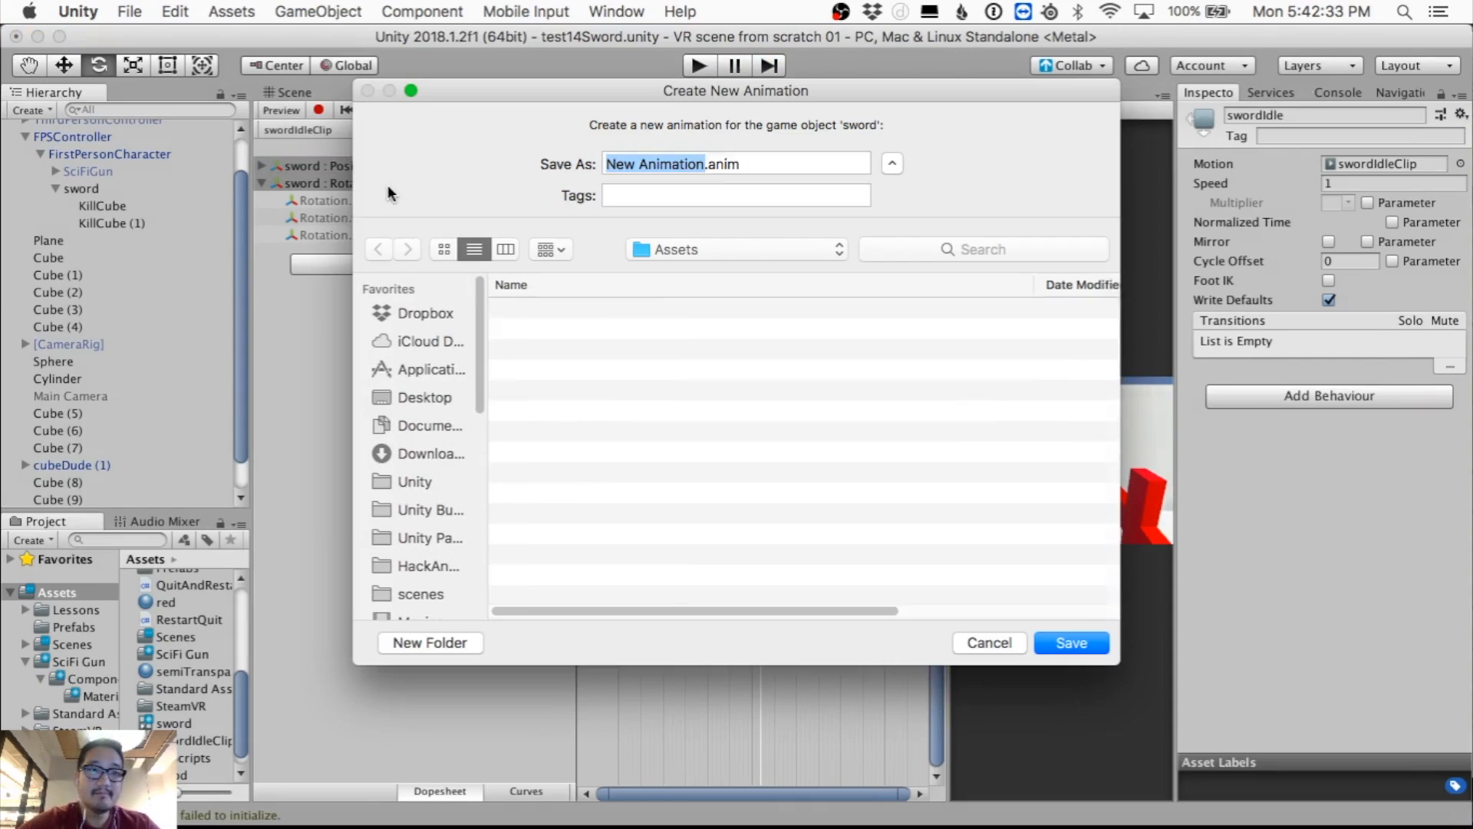
type("sword")
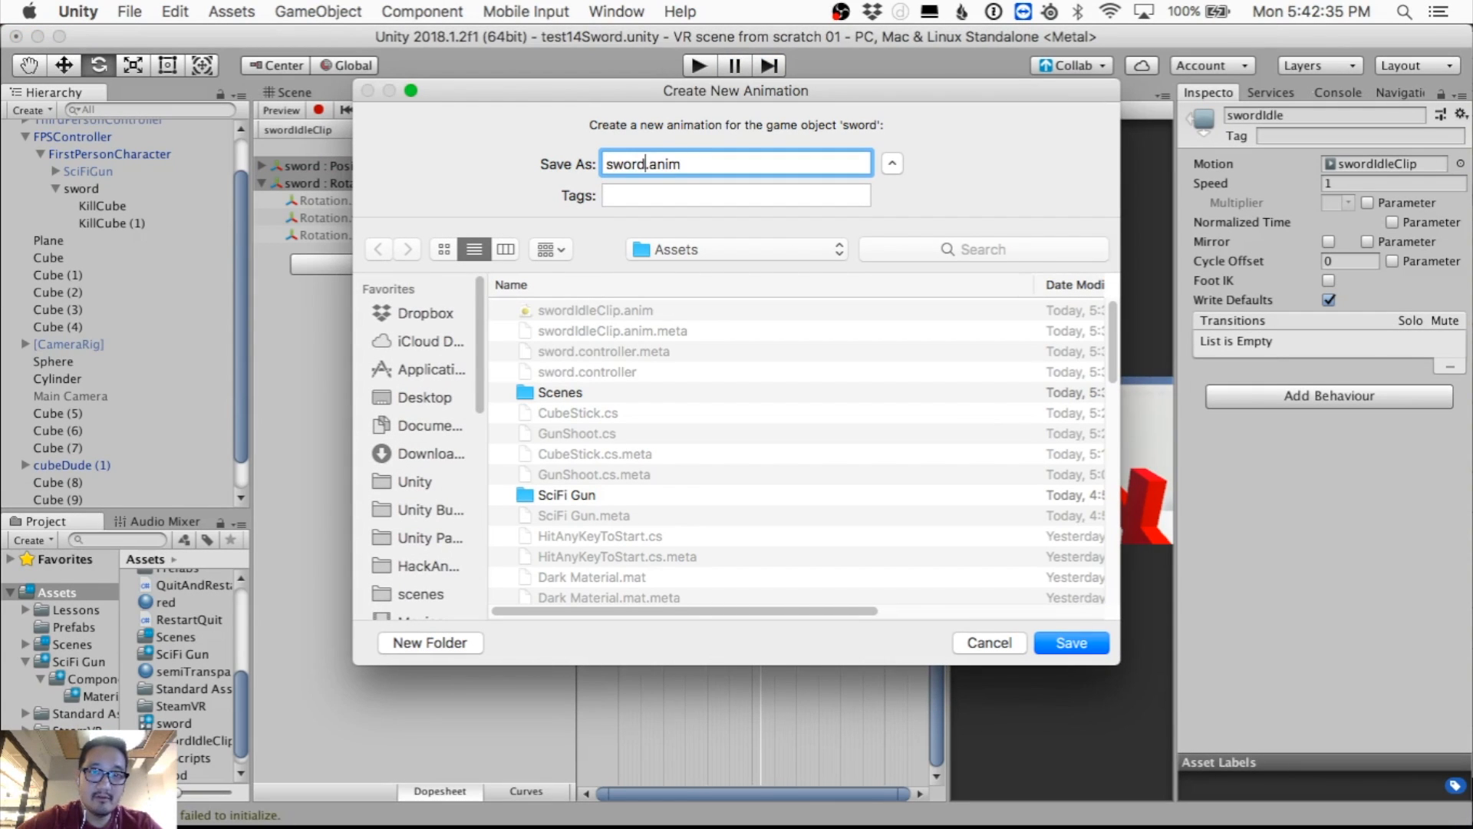
type("Swing")
key("BackSpace")
key("BackSpace")
key("BackSpace")
key("BackSpace")
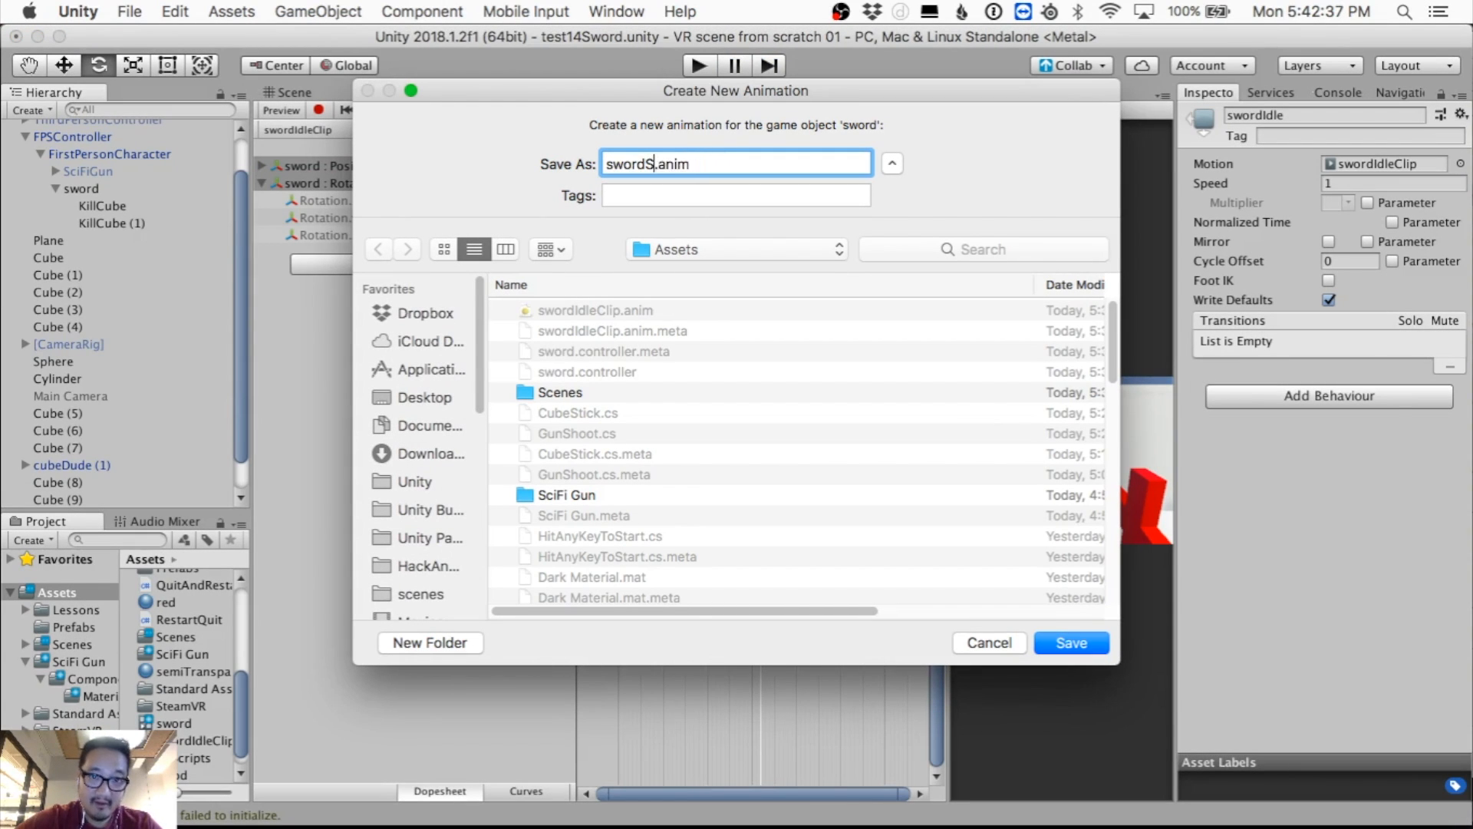
key("BackSpace")
type("Attack")
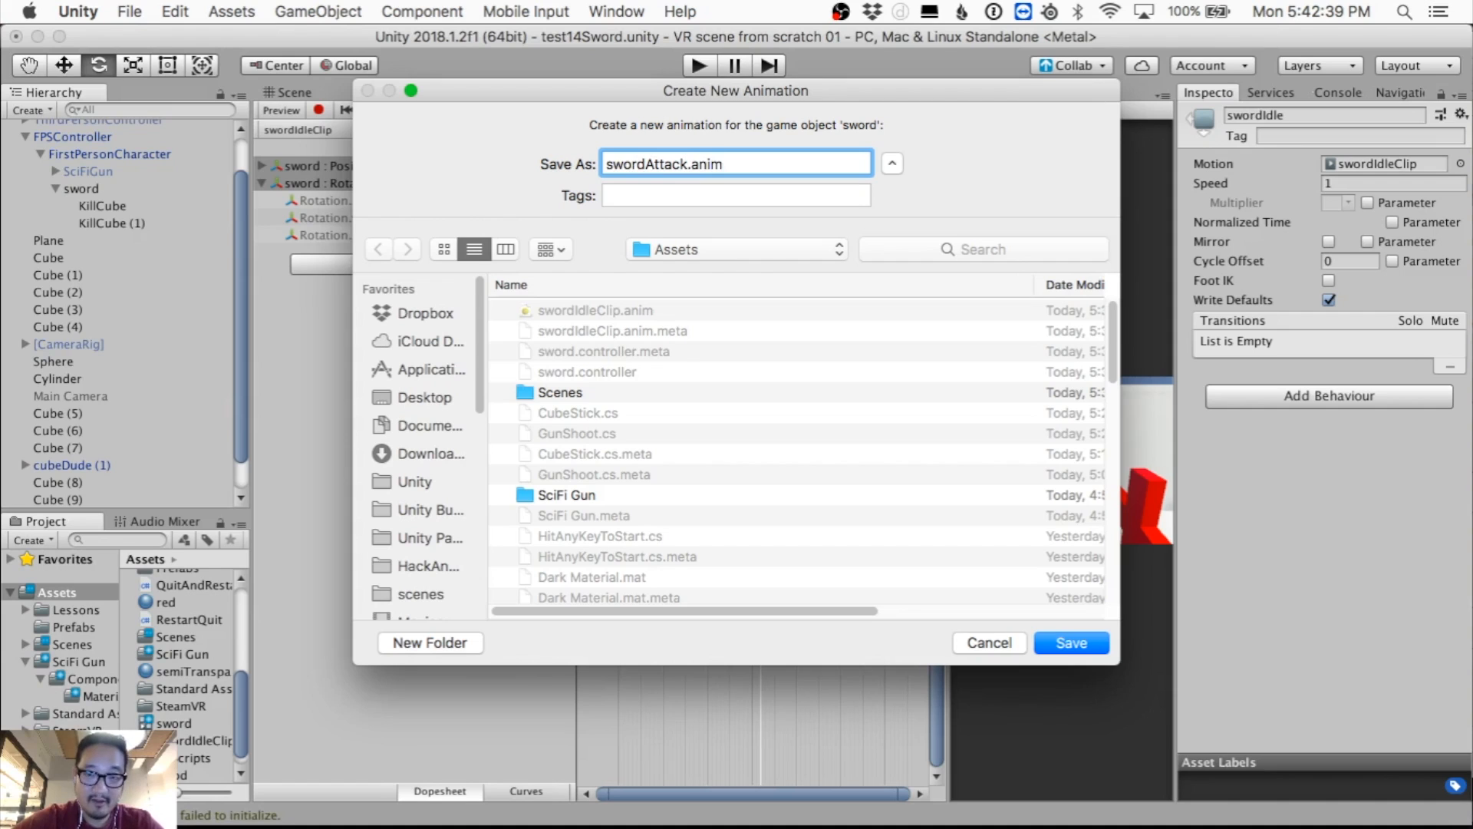
left_click(1082, 648)
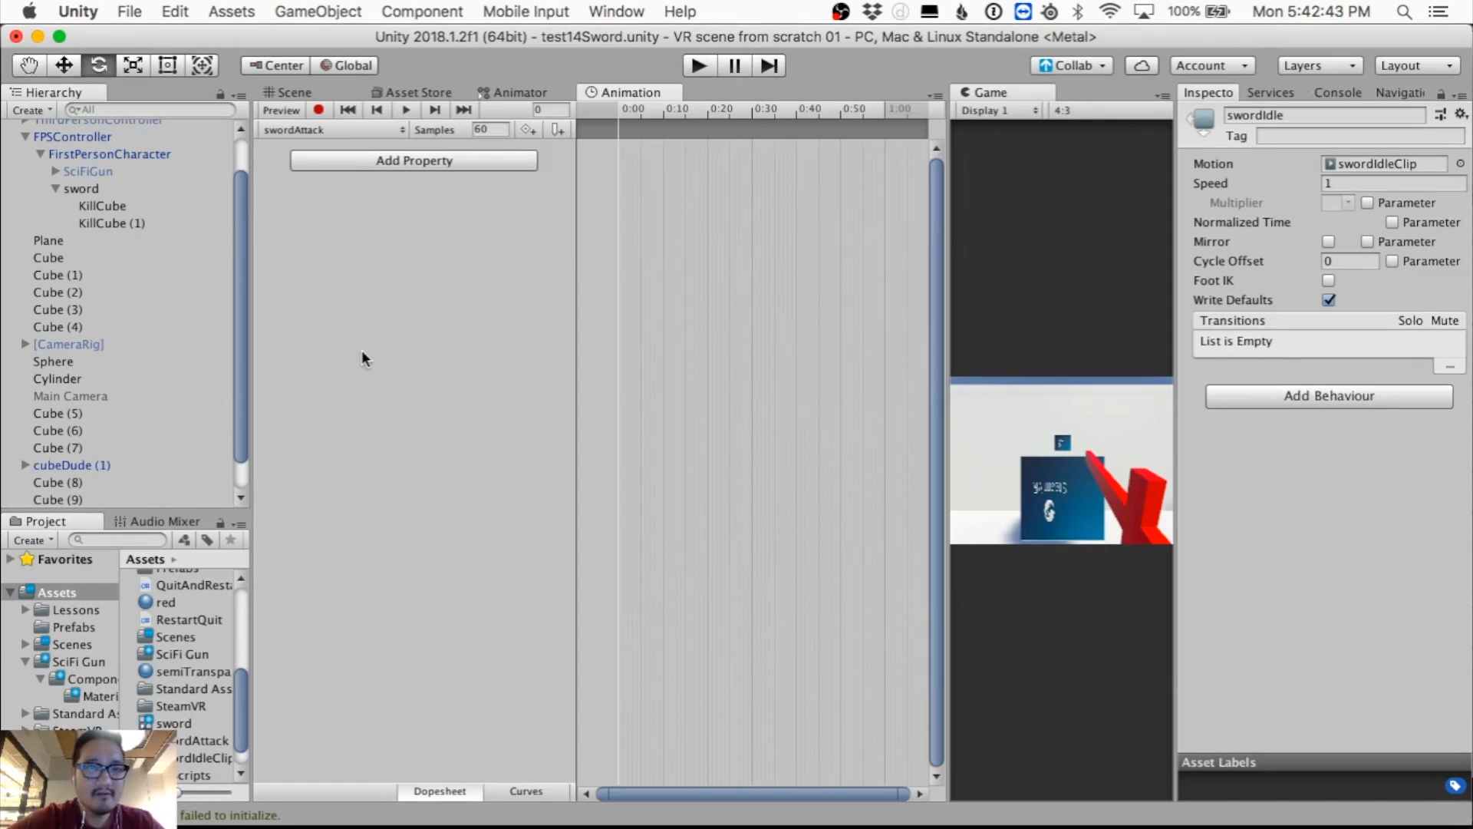
left_click(299, 125)
left_click(426, 316)
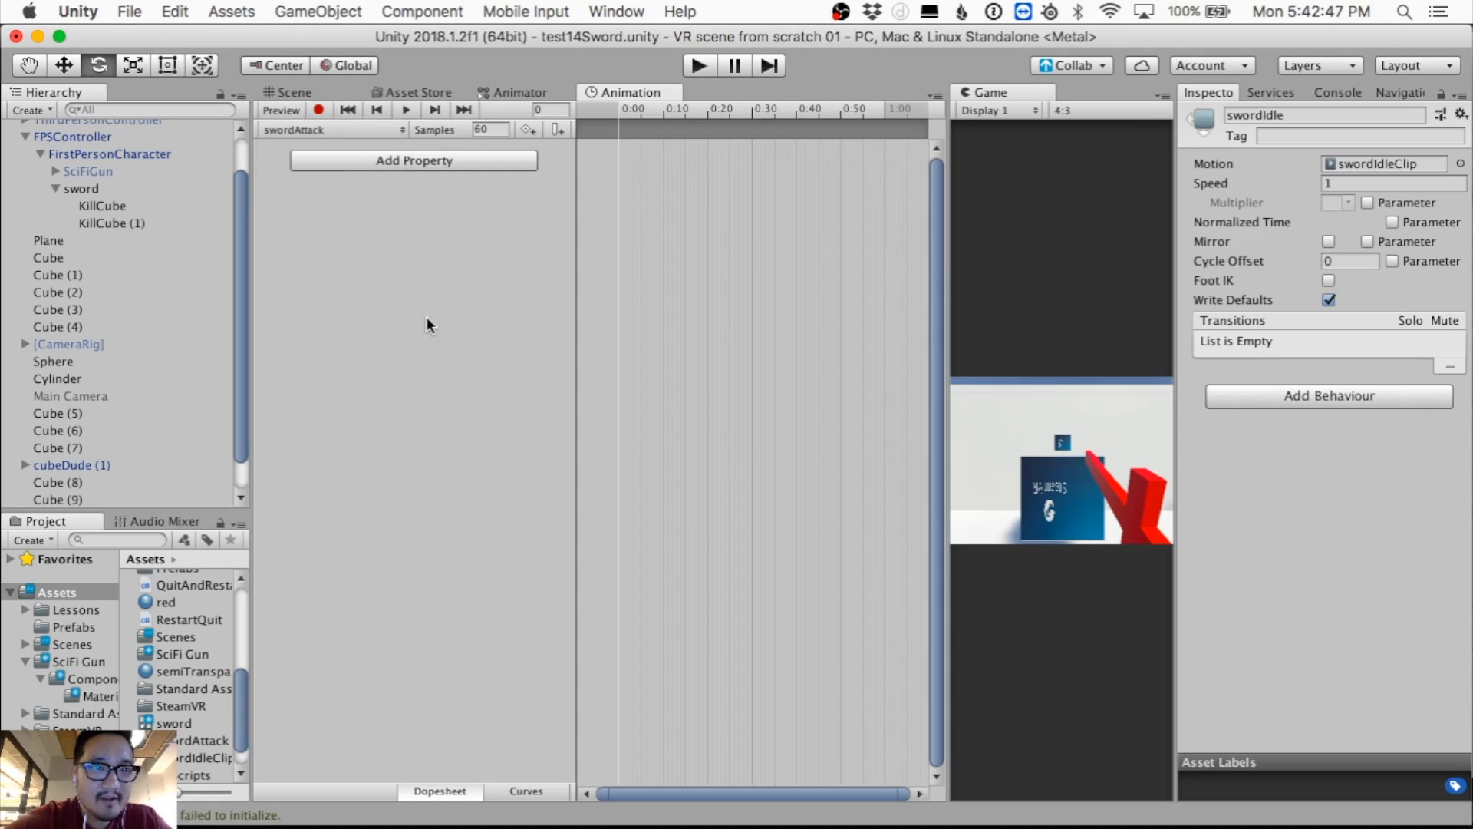
Step: Add the KillCube Position property and the sword's own Rotation property to the swordAttack clip
left_click(382, 162)
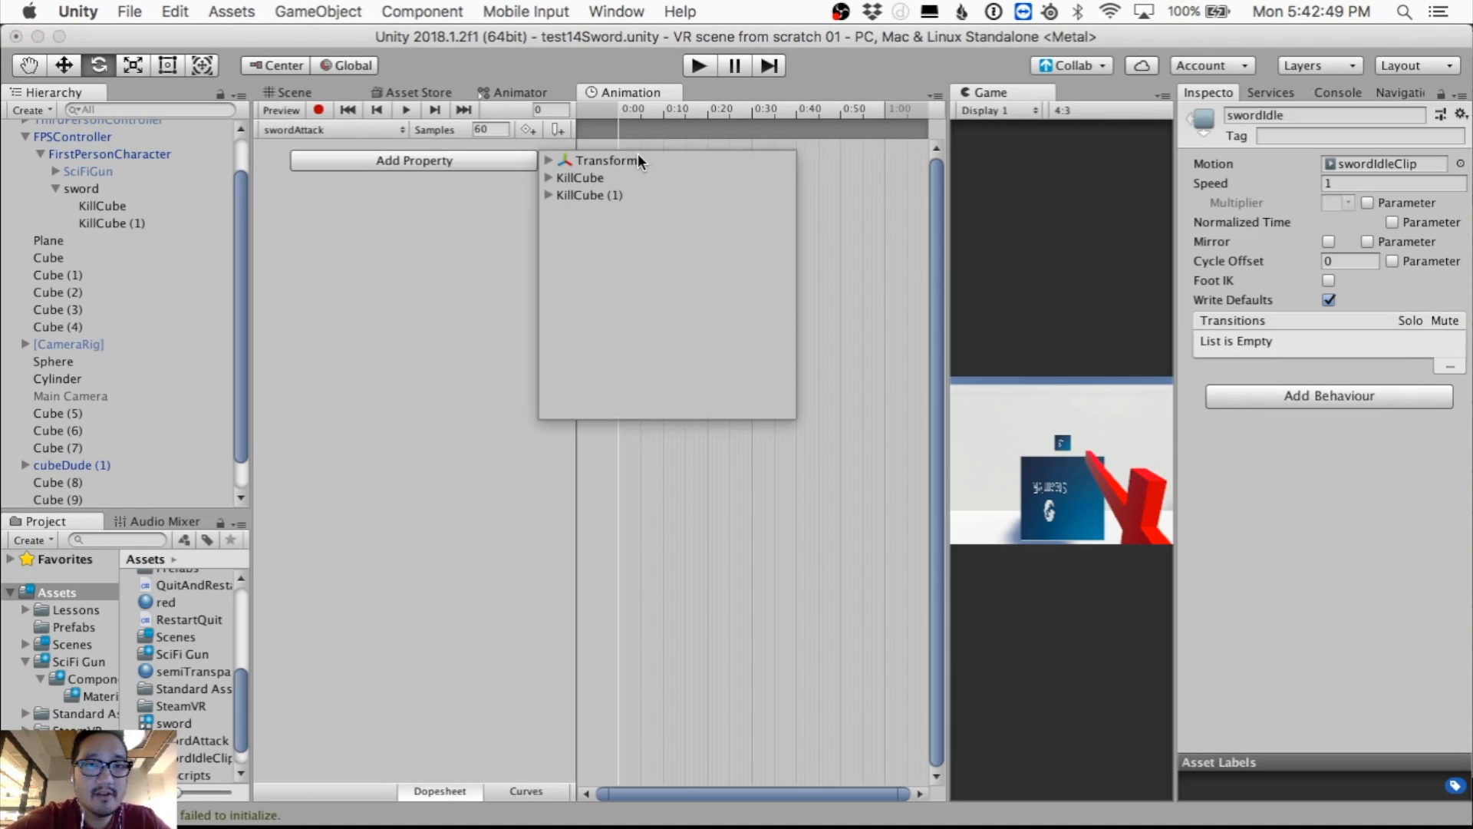
left_click(542, 177)
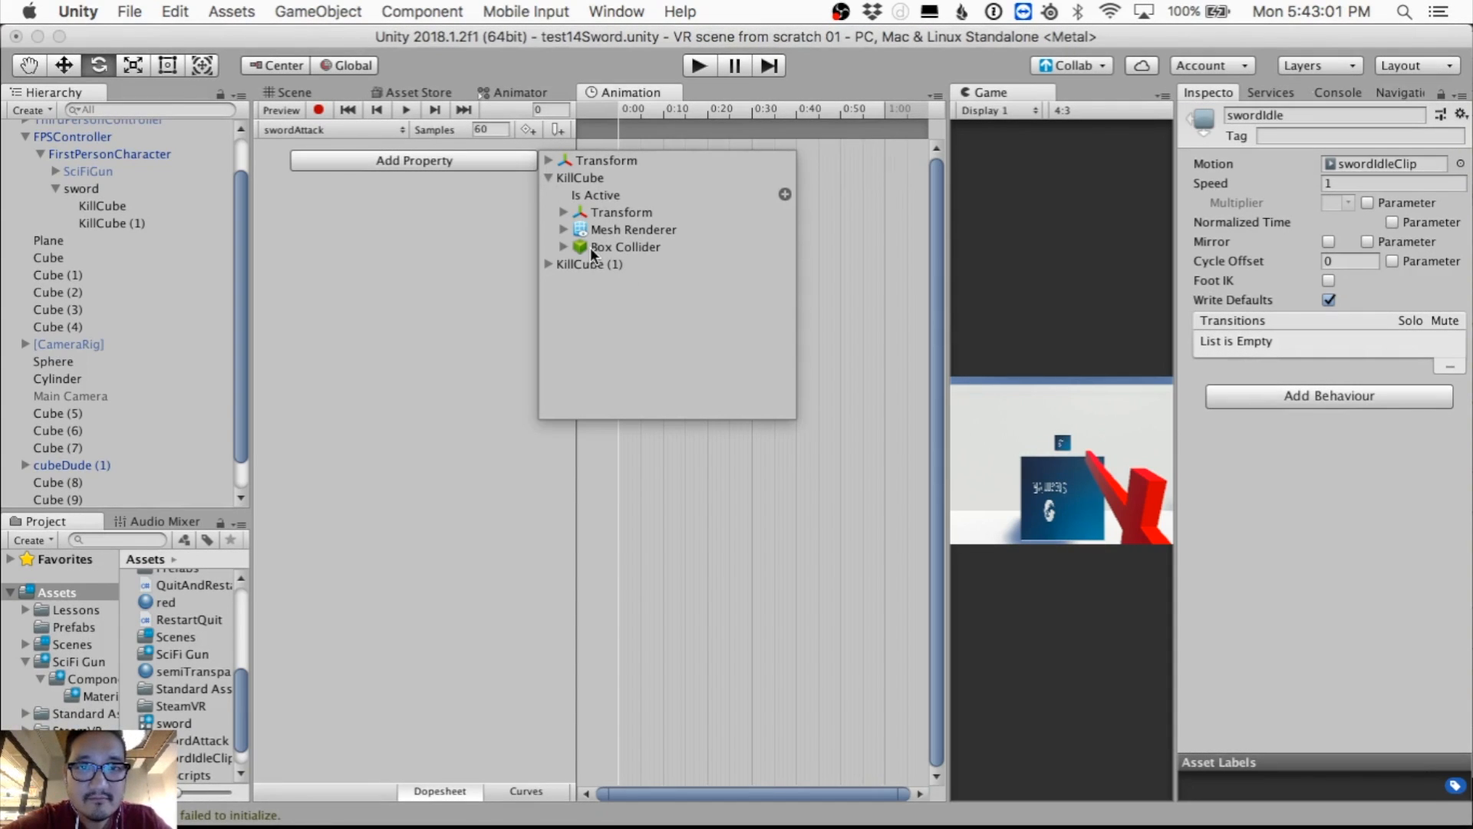
left_click(565, 212)
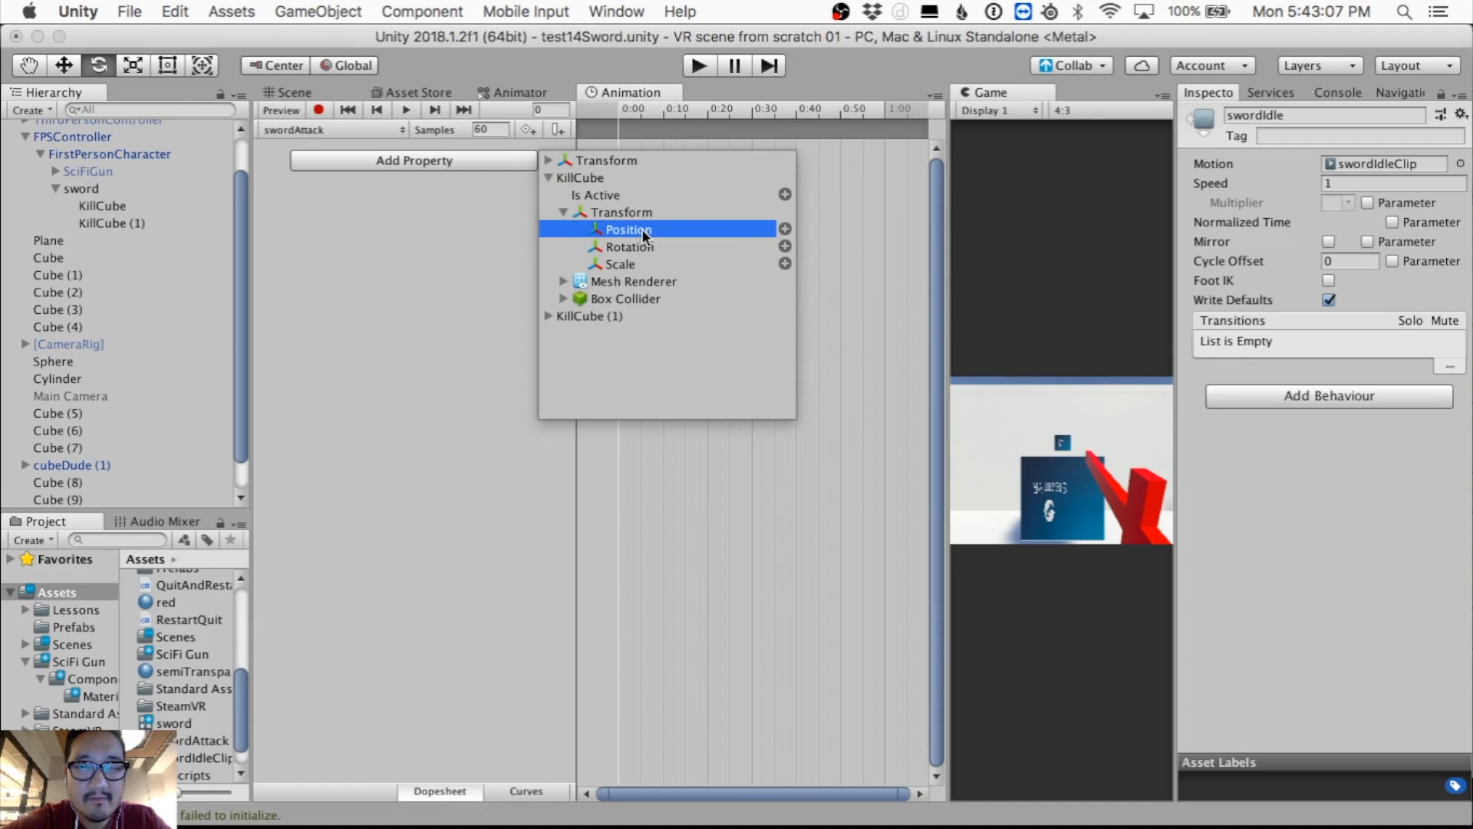
left_click(785, 229)
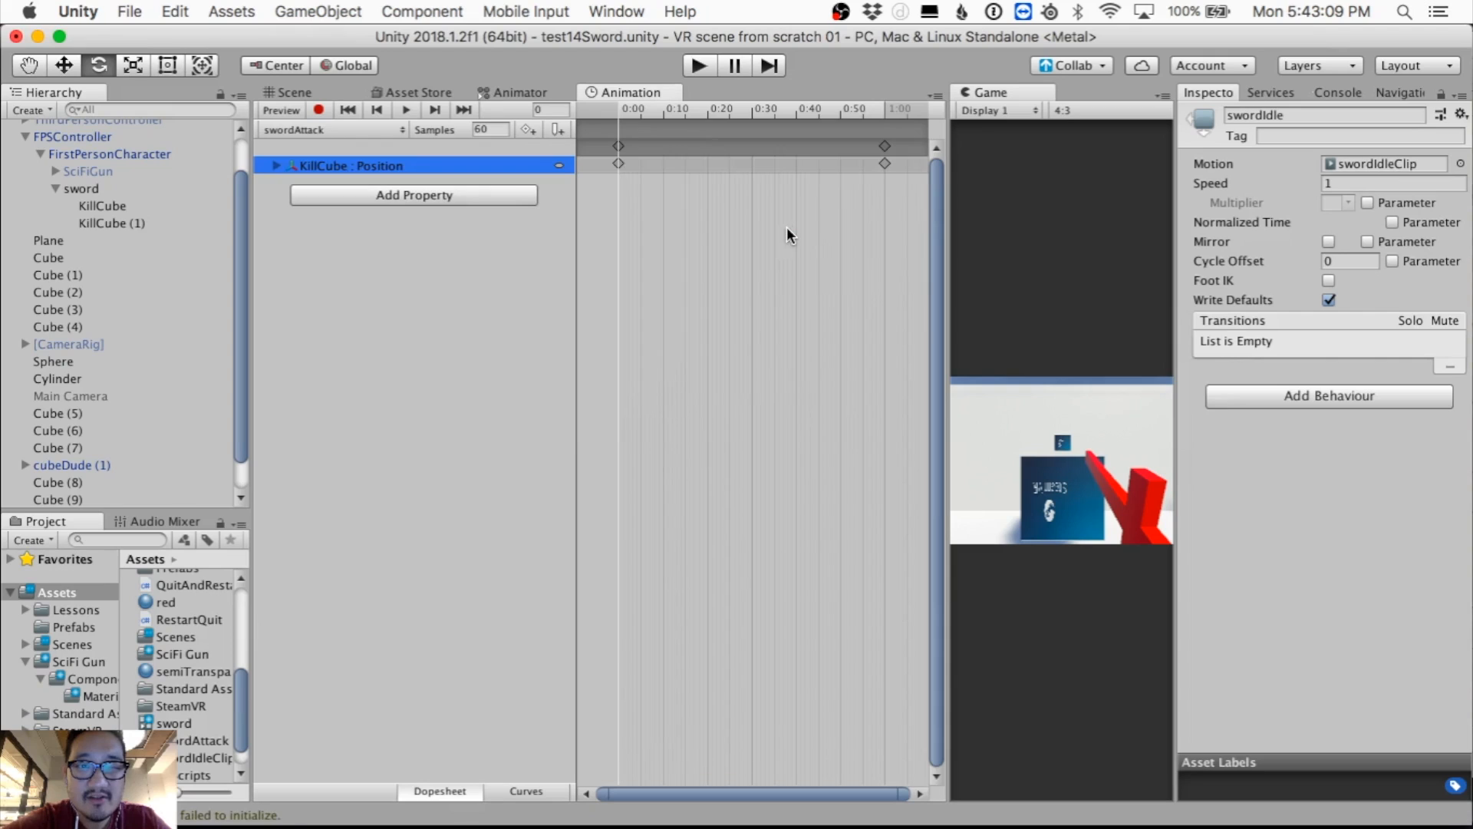
left_click(349, 198)
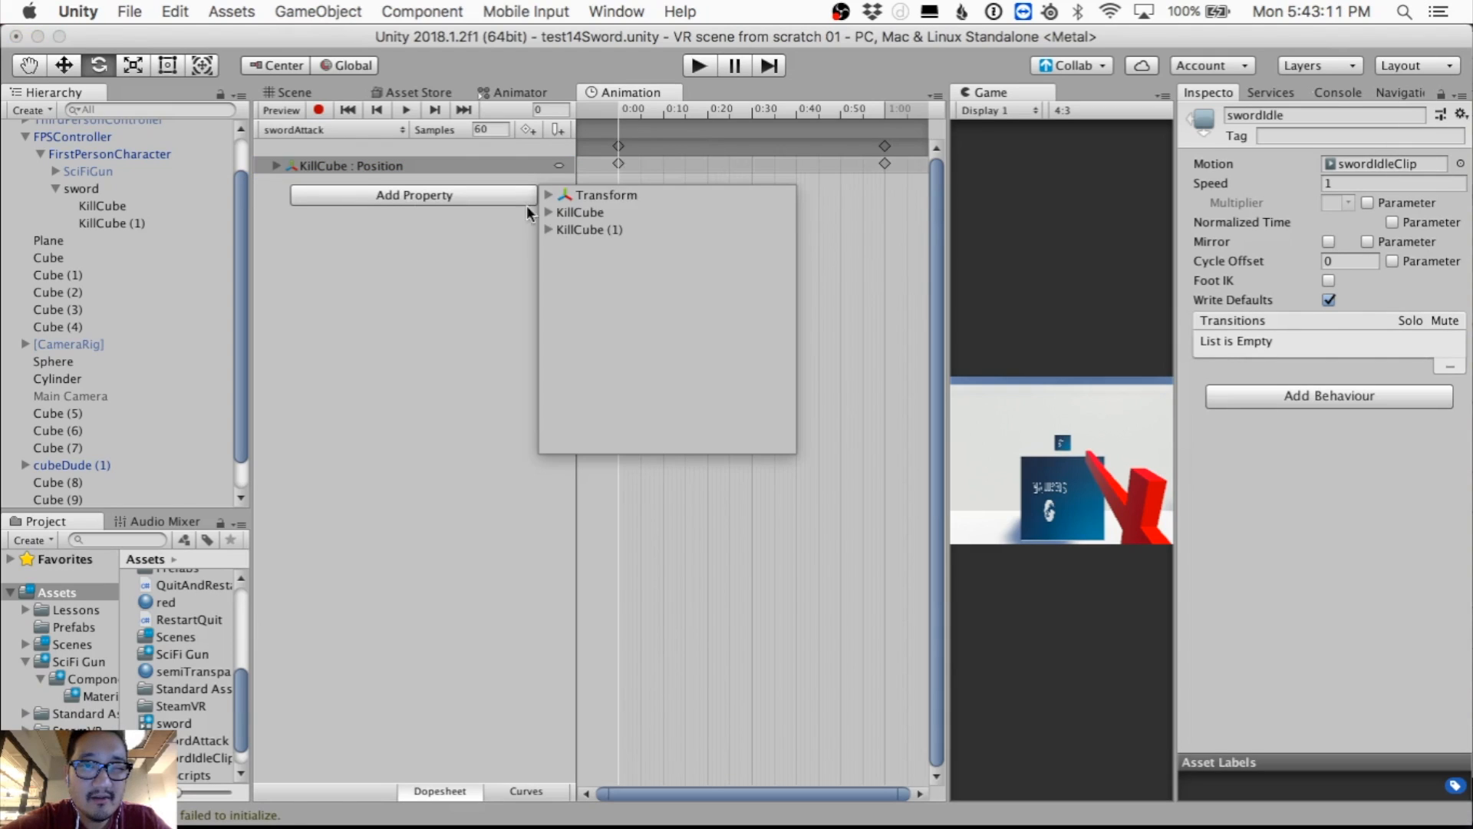
left_click(548, 194)
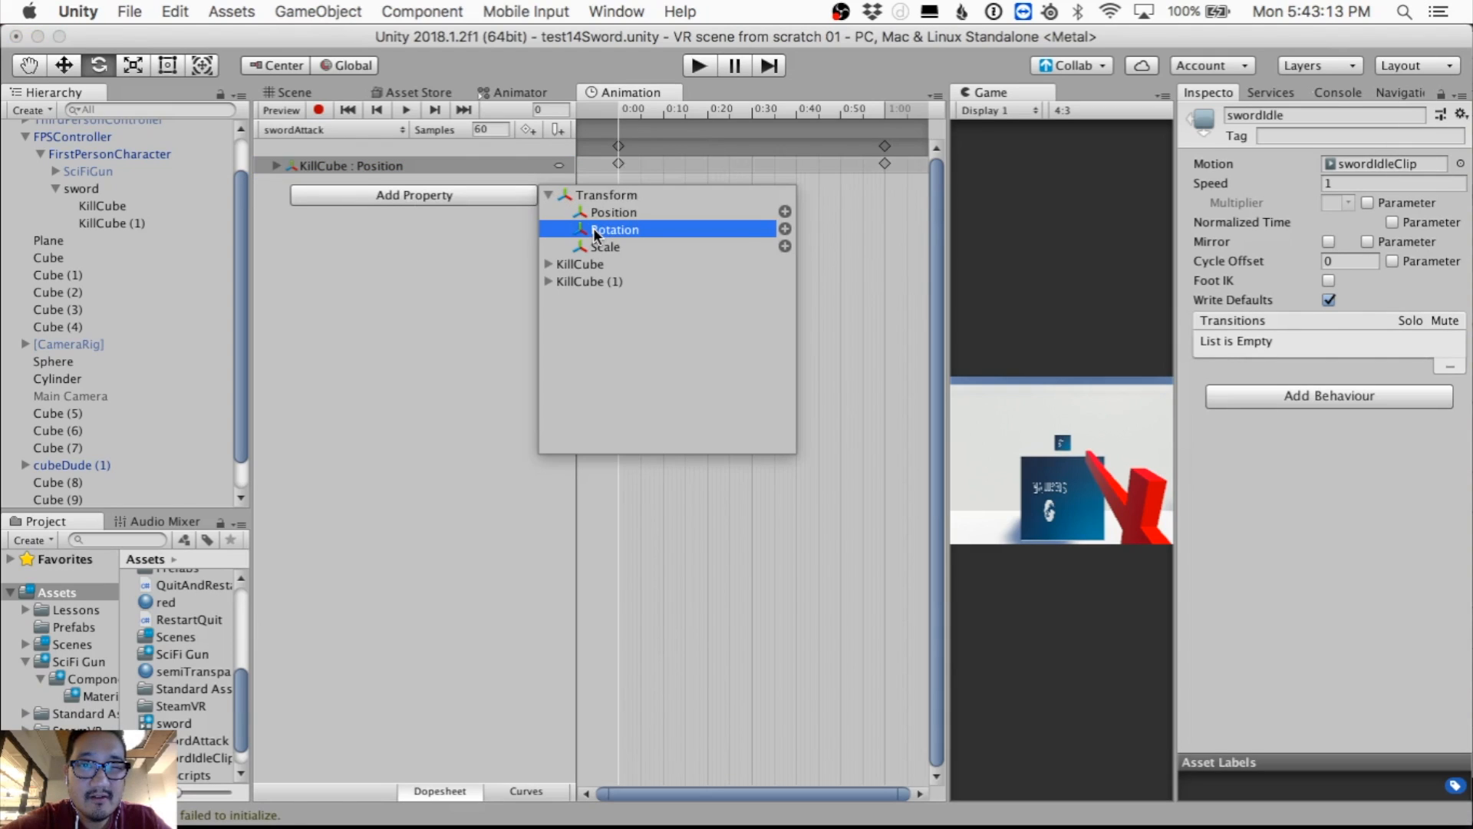
left_click(785, 229)
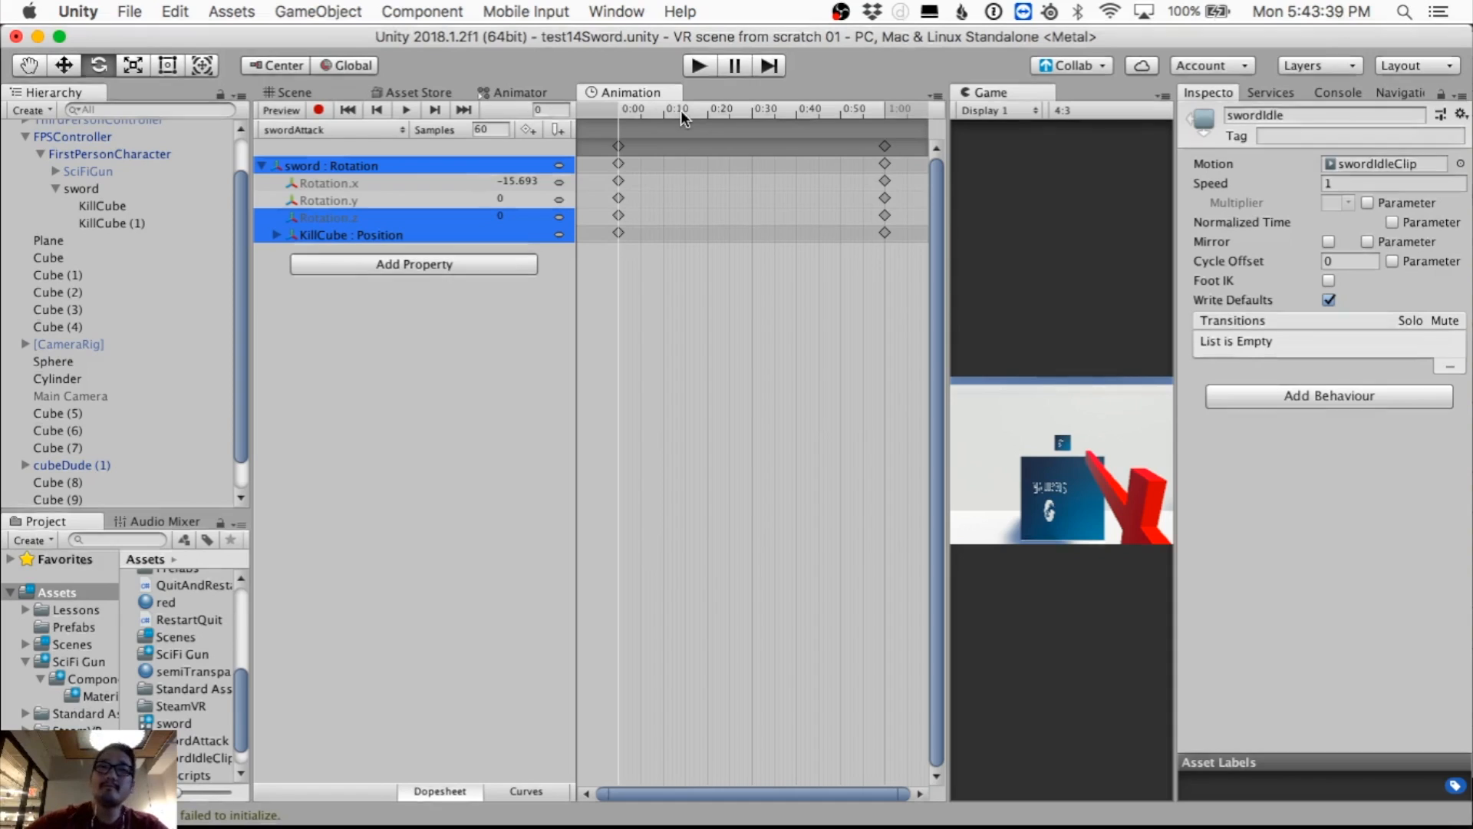
Step: Record a sword pose at frame 30, moved forward to about Y -0.273, Z 1.348 and tilted to about -4.6° in X
left_click(750, 109)
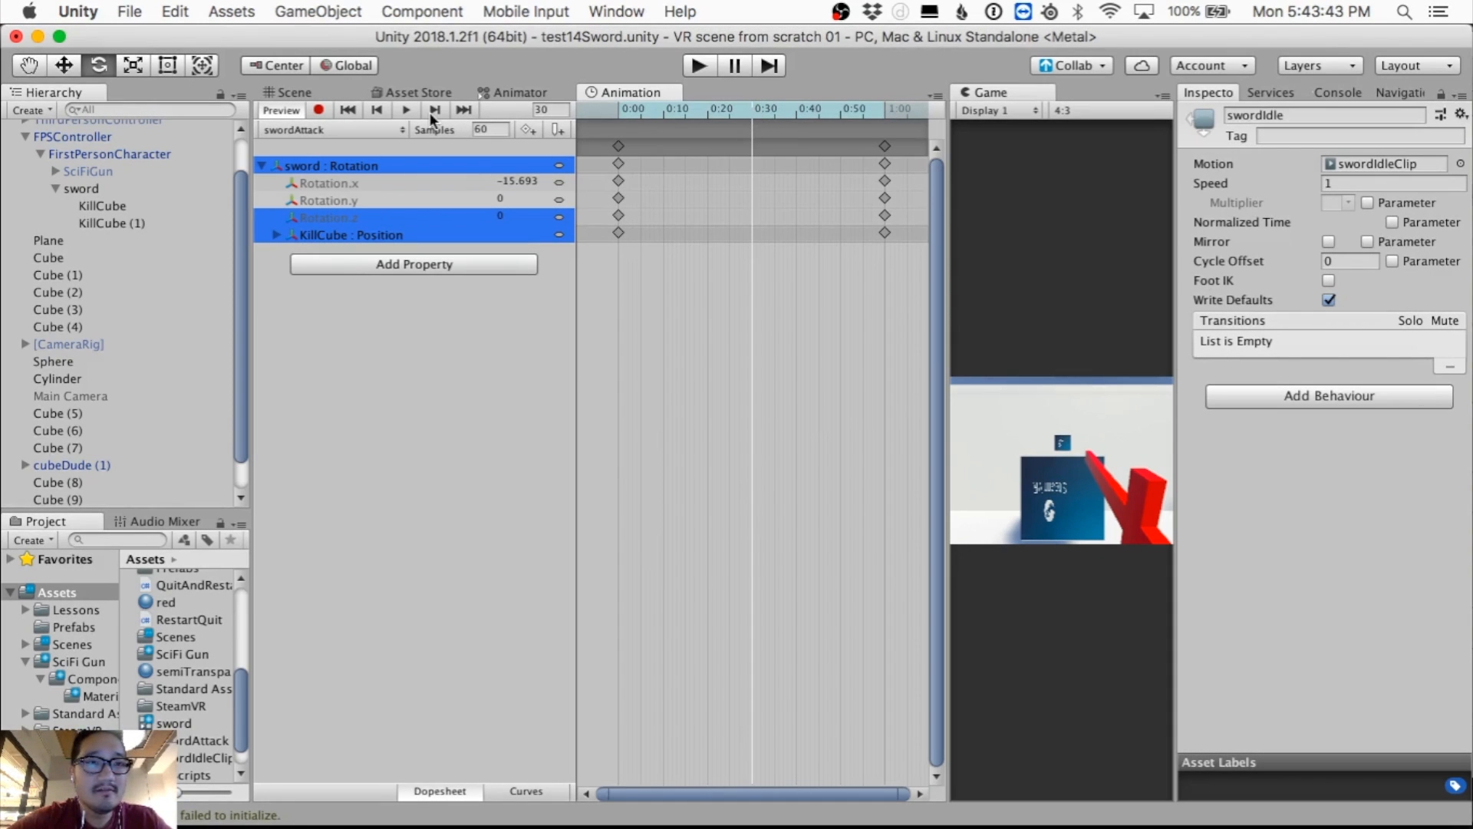
left_click(319, 110)
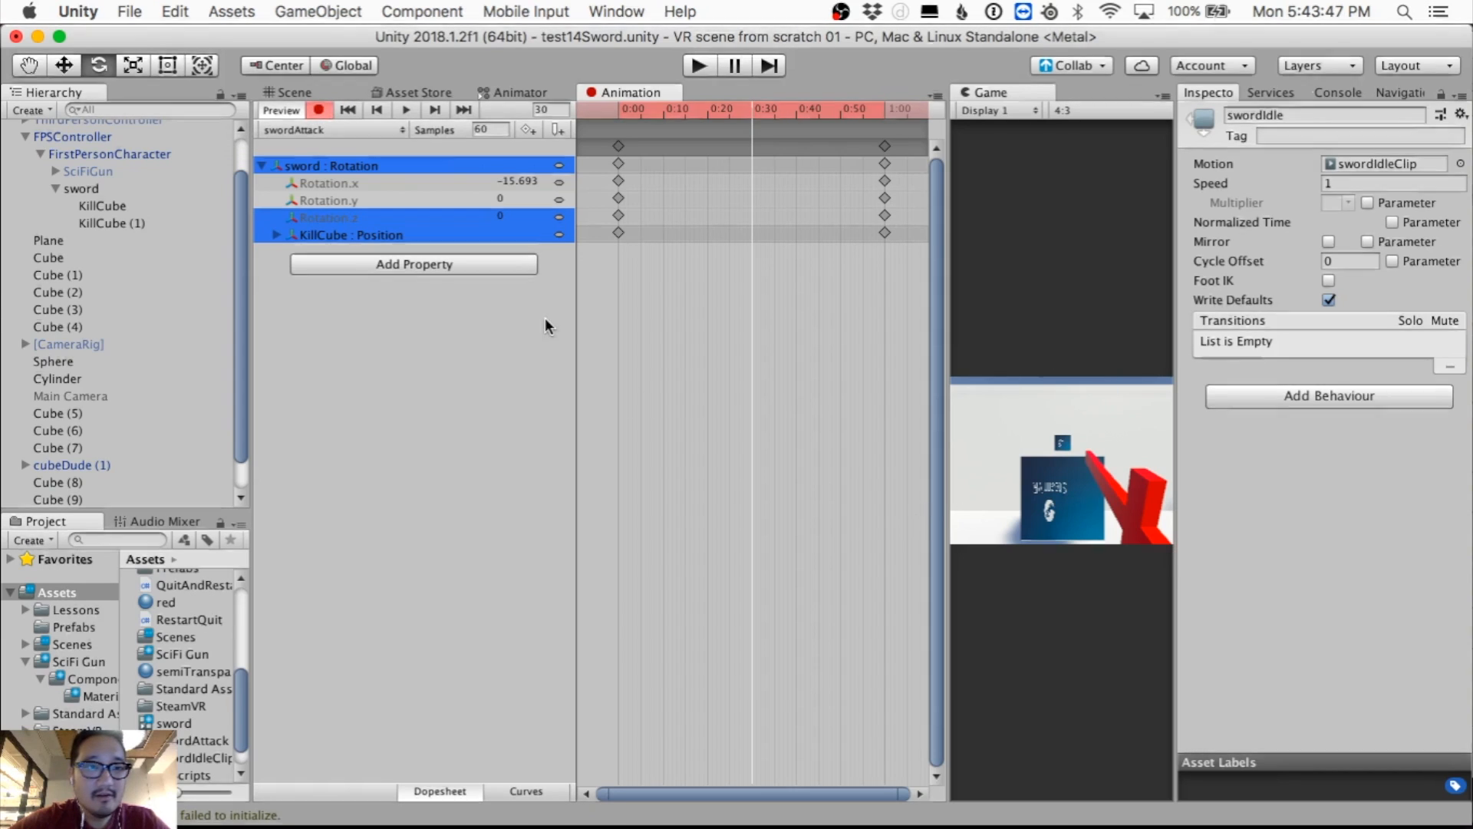
left_click(135, 188)
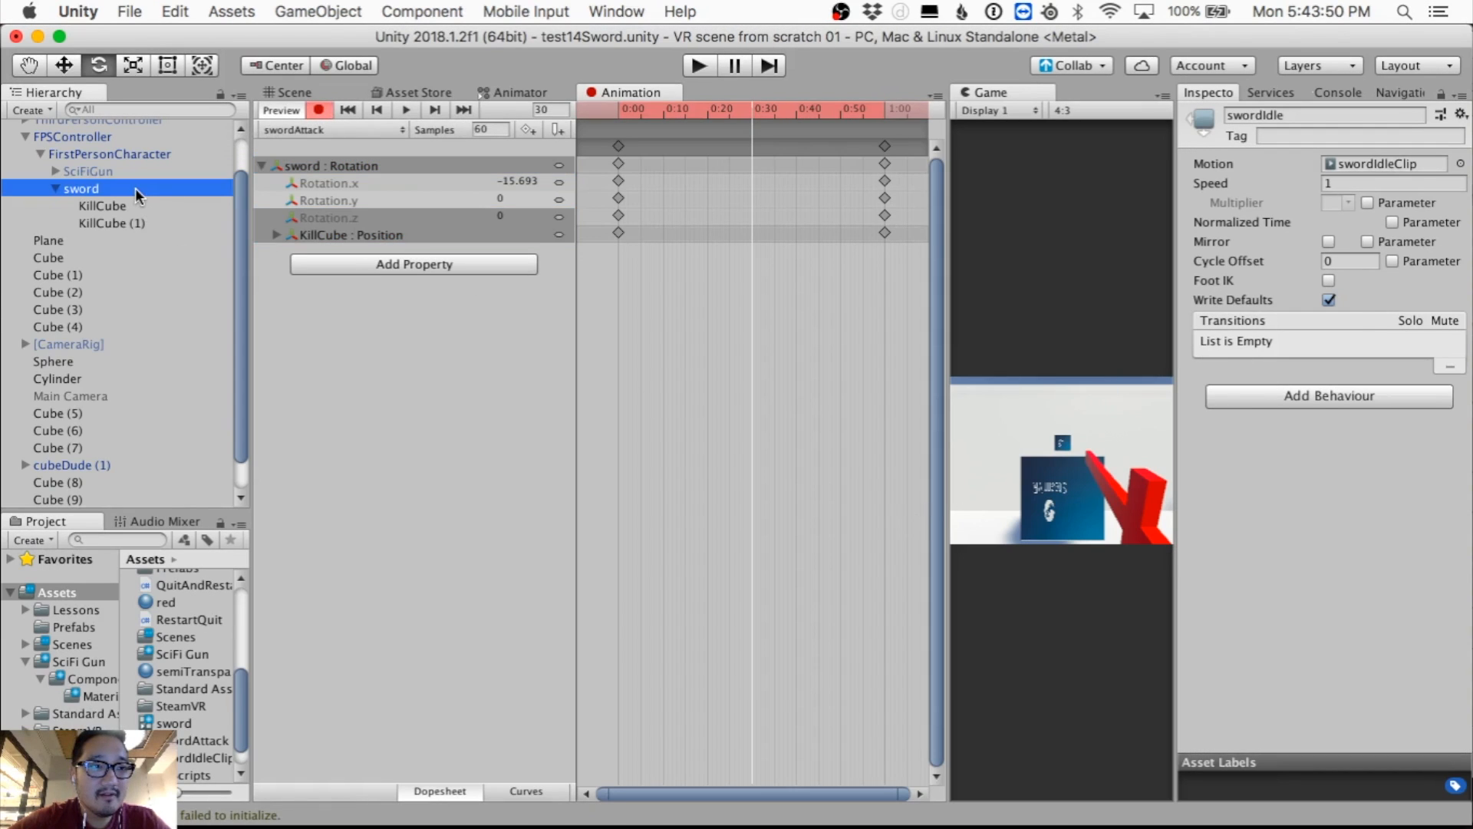
left_click(502, 218)
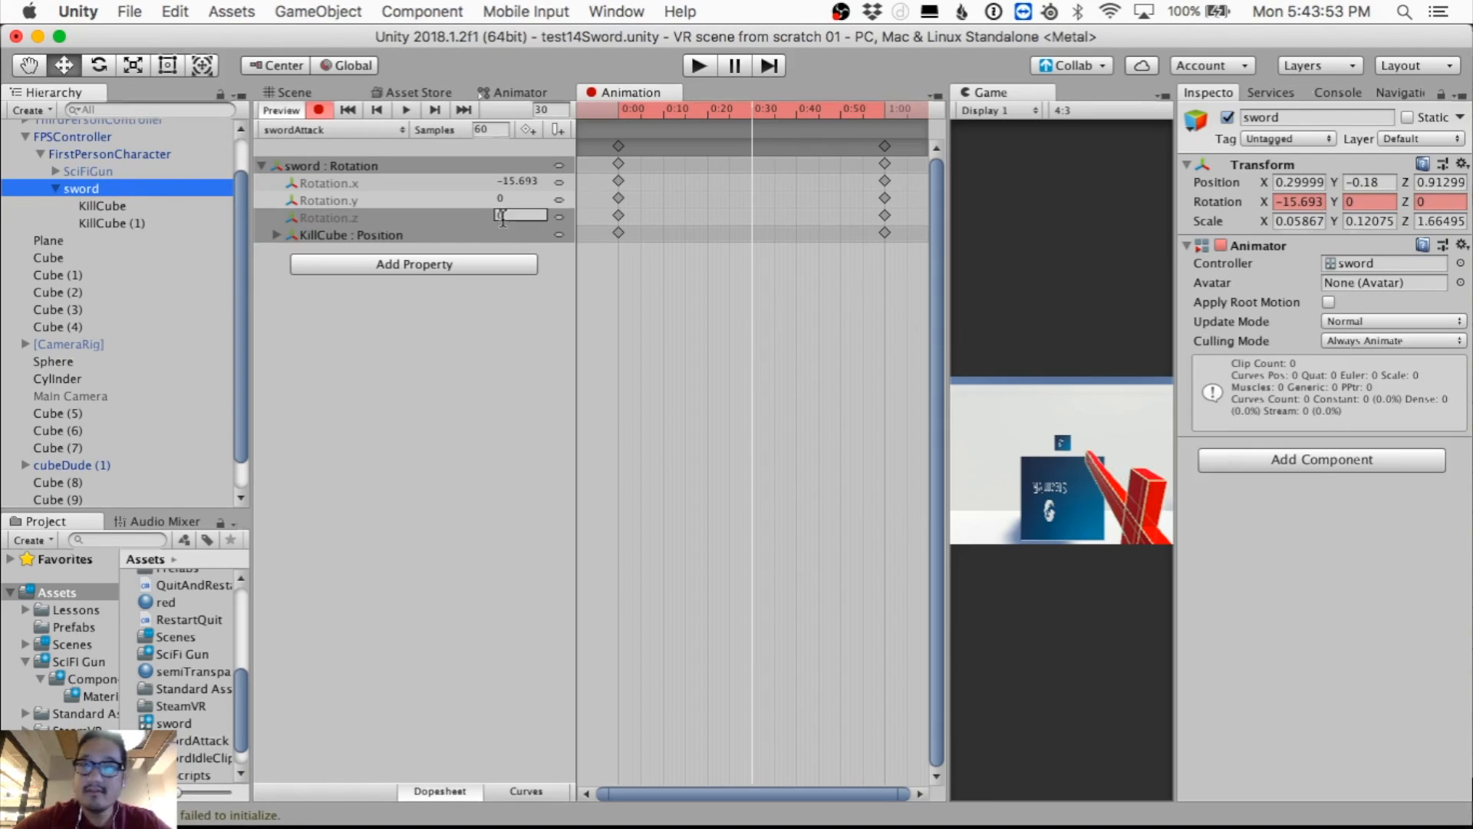
left_click(329, 93)
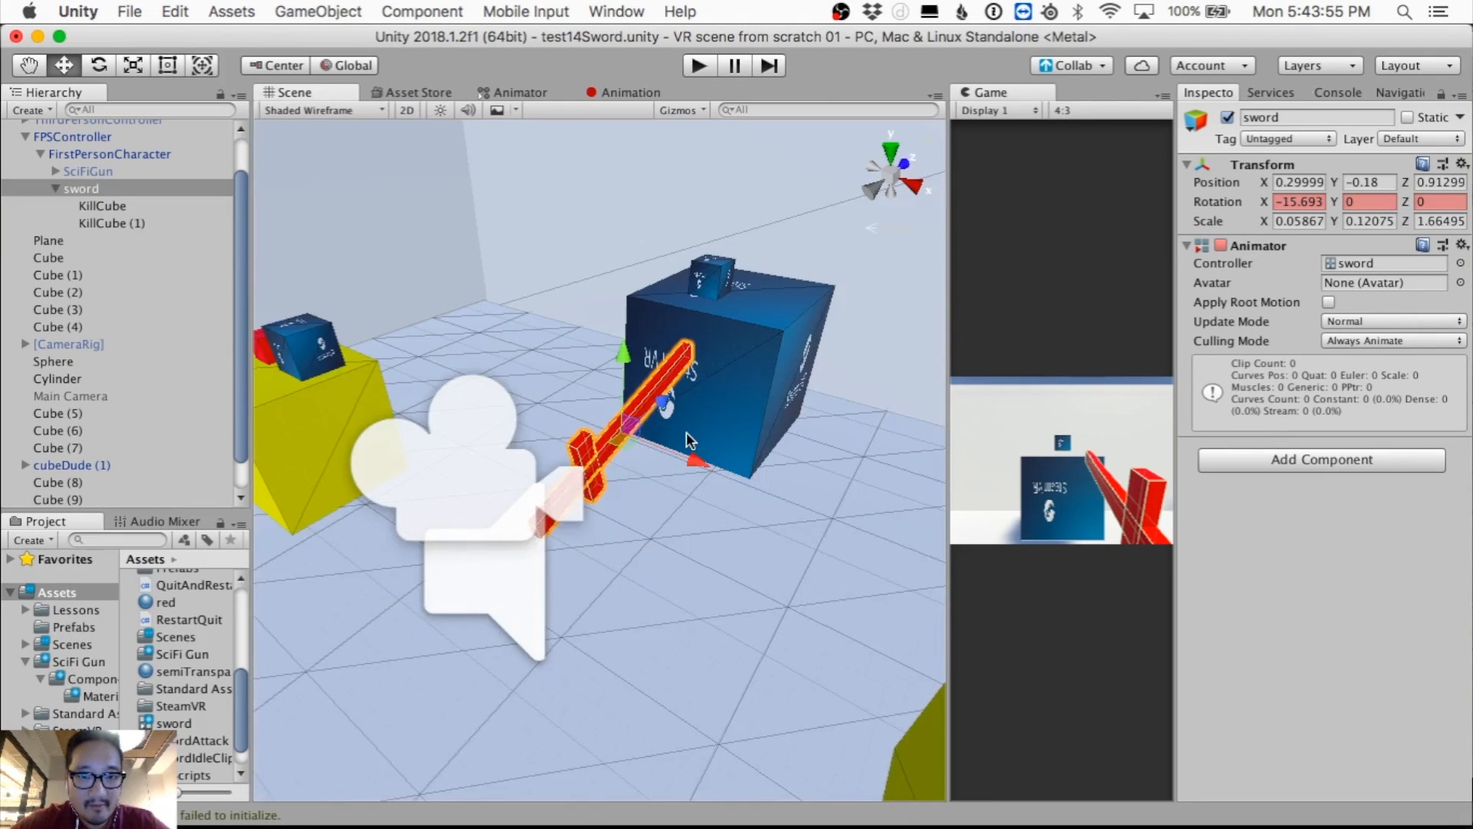
left_click_drag(664, 400, 716, 400)
key("e")
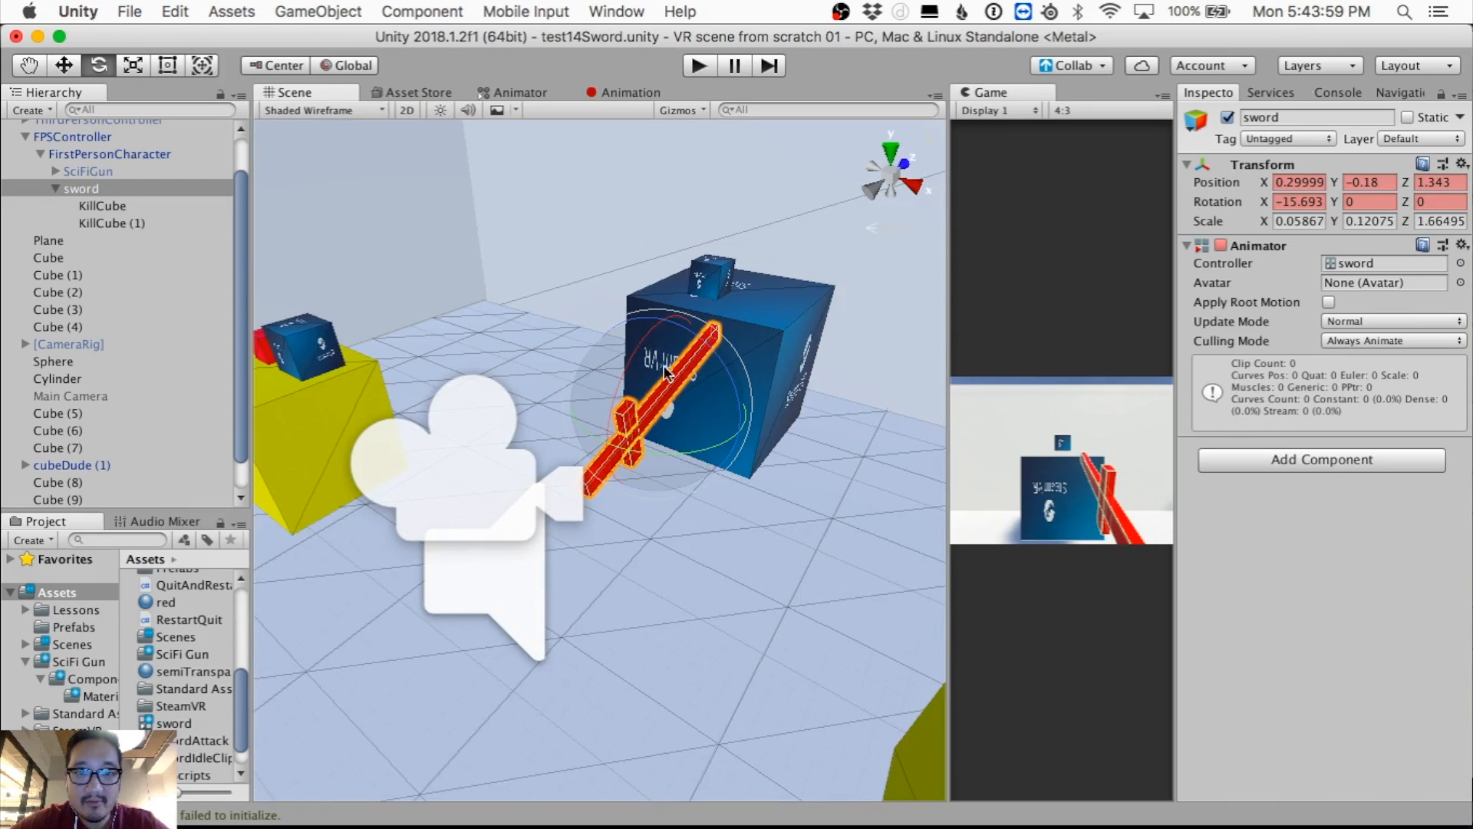
left_click_drag(643, 341, 669, 330)
key("w")
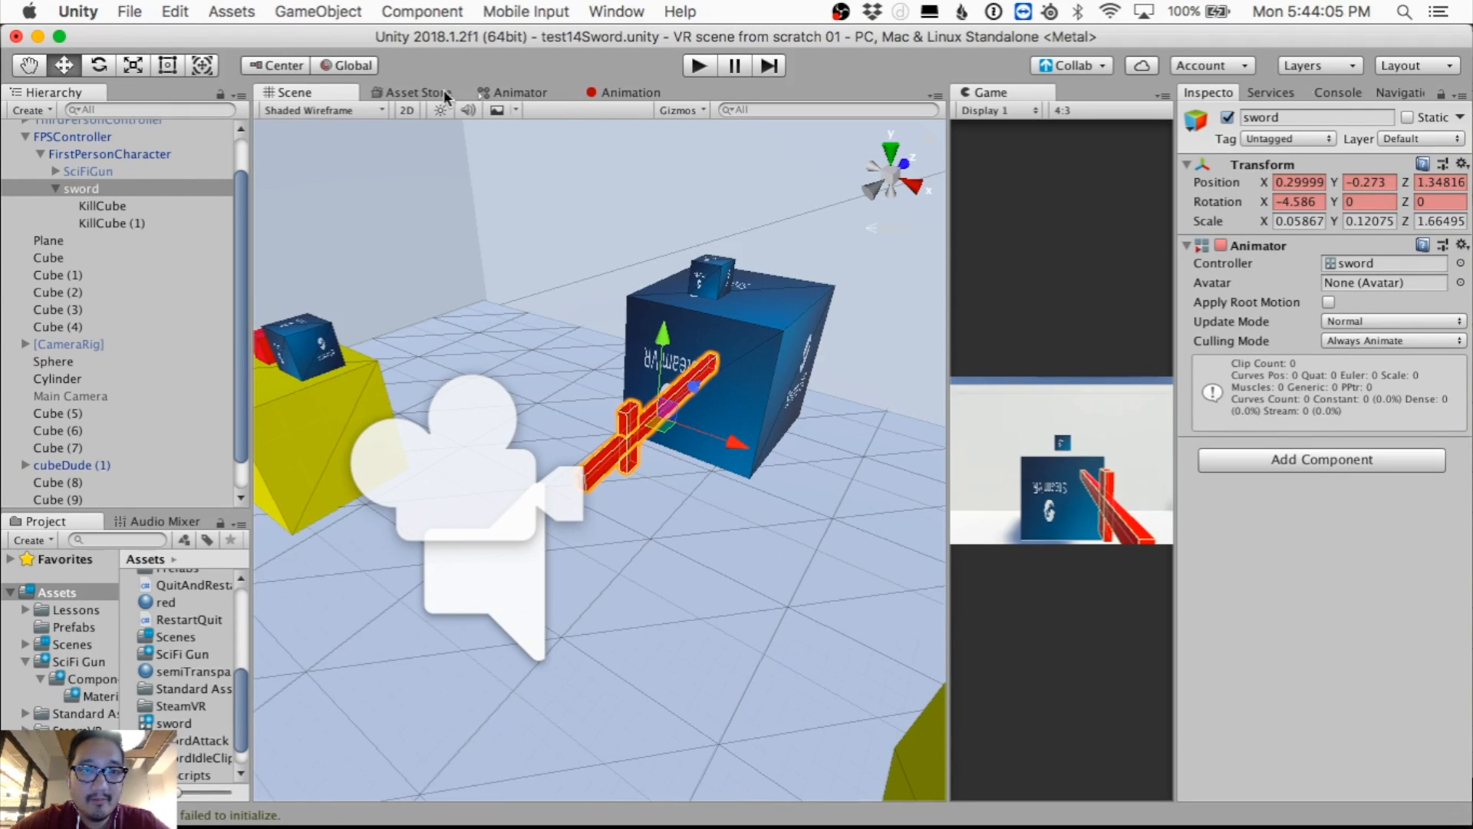
Step: Play back the swordAttack clip to preview the thrust, and turn keyframe recording off
left_click(597, 92)
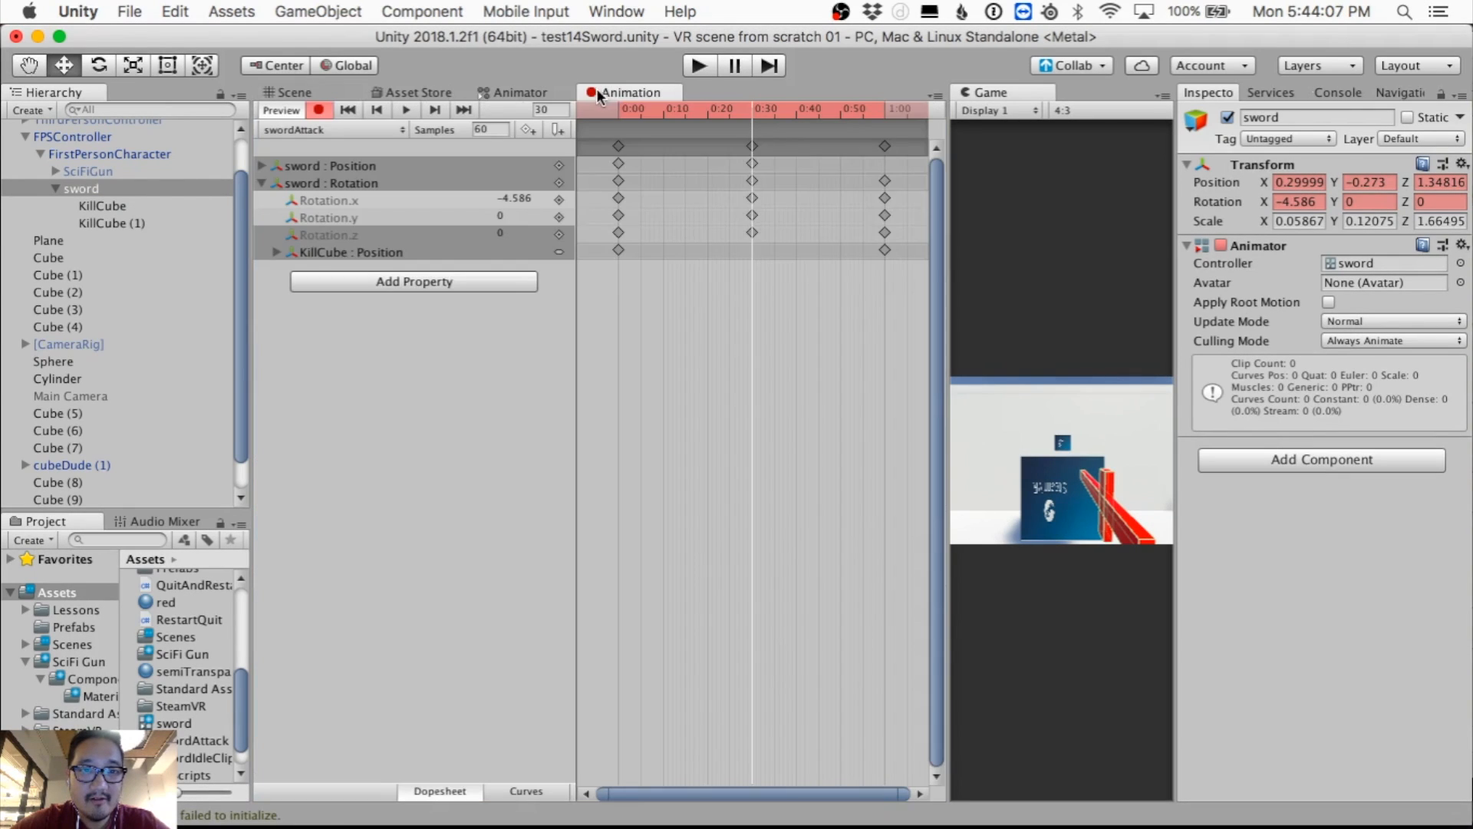
left_click(404, 109)
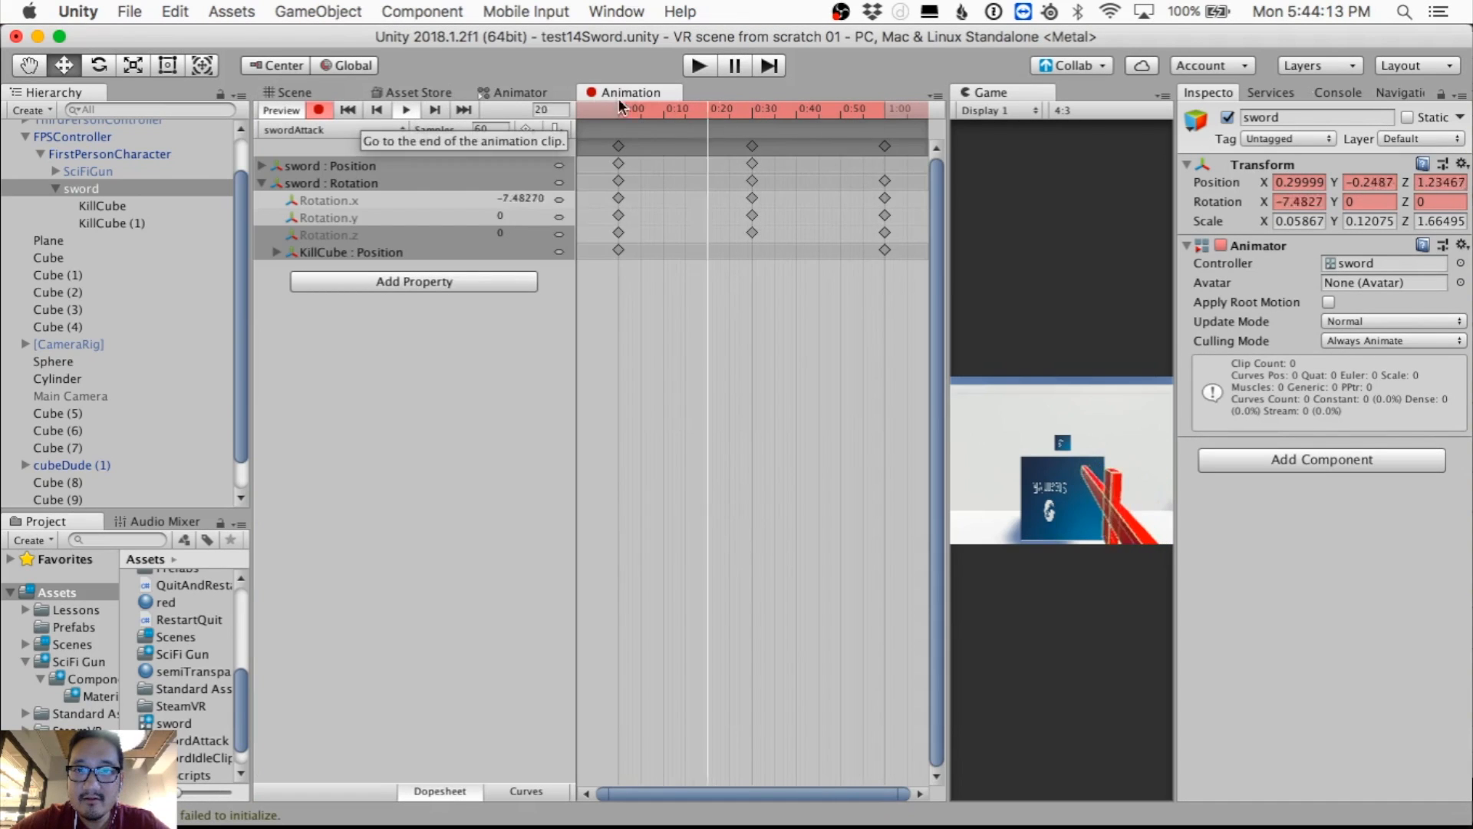
left_click(319, 110)
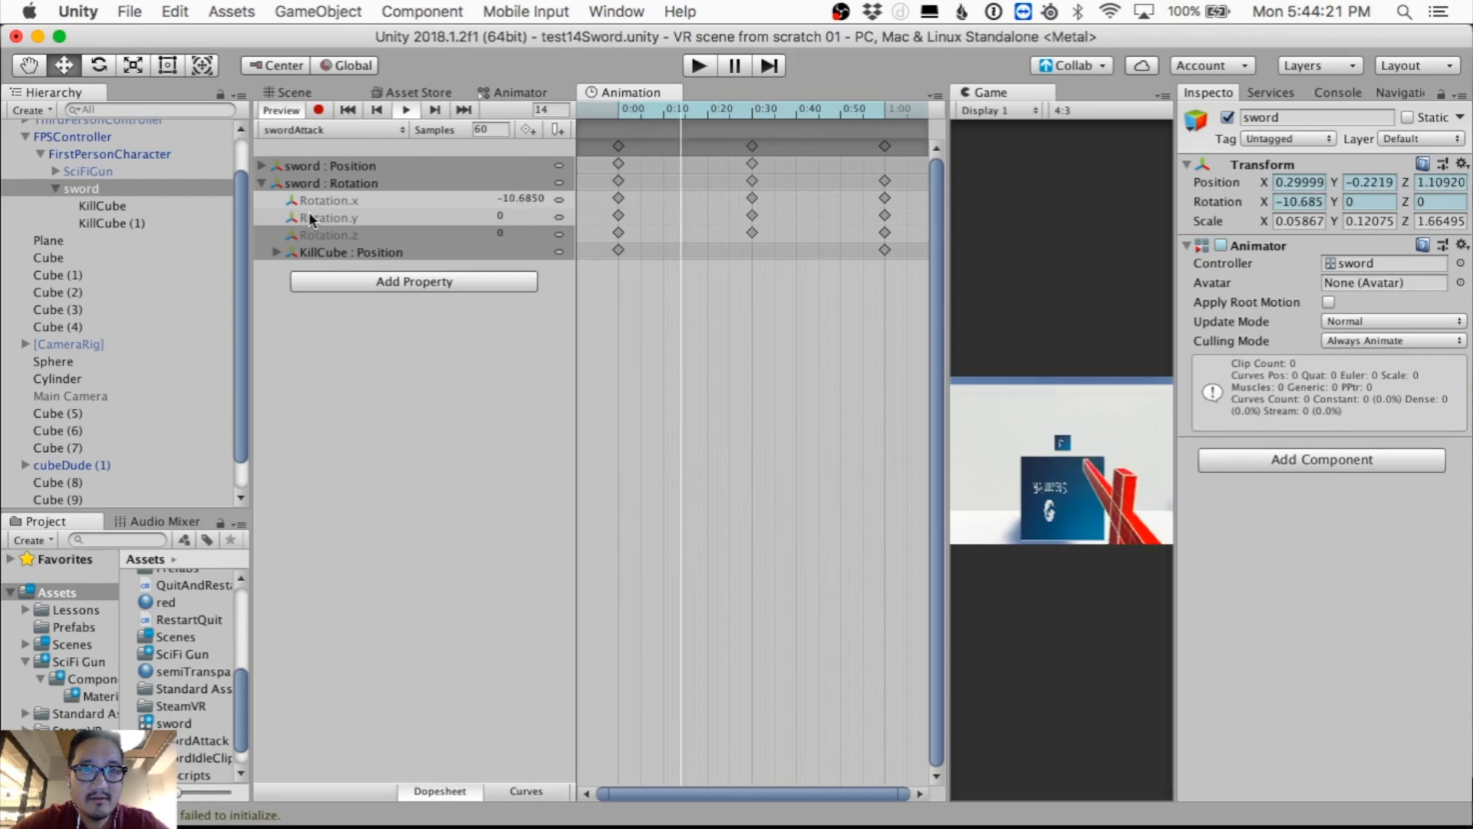
left_click(735, 67)
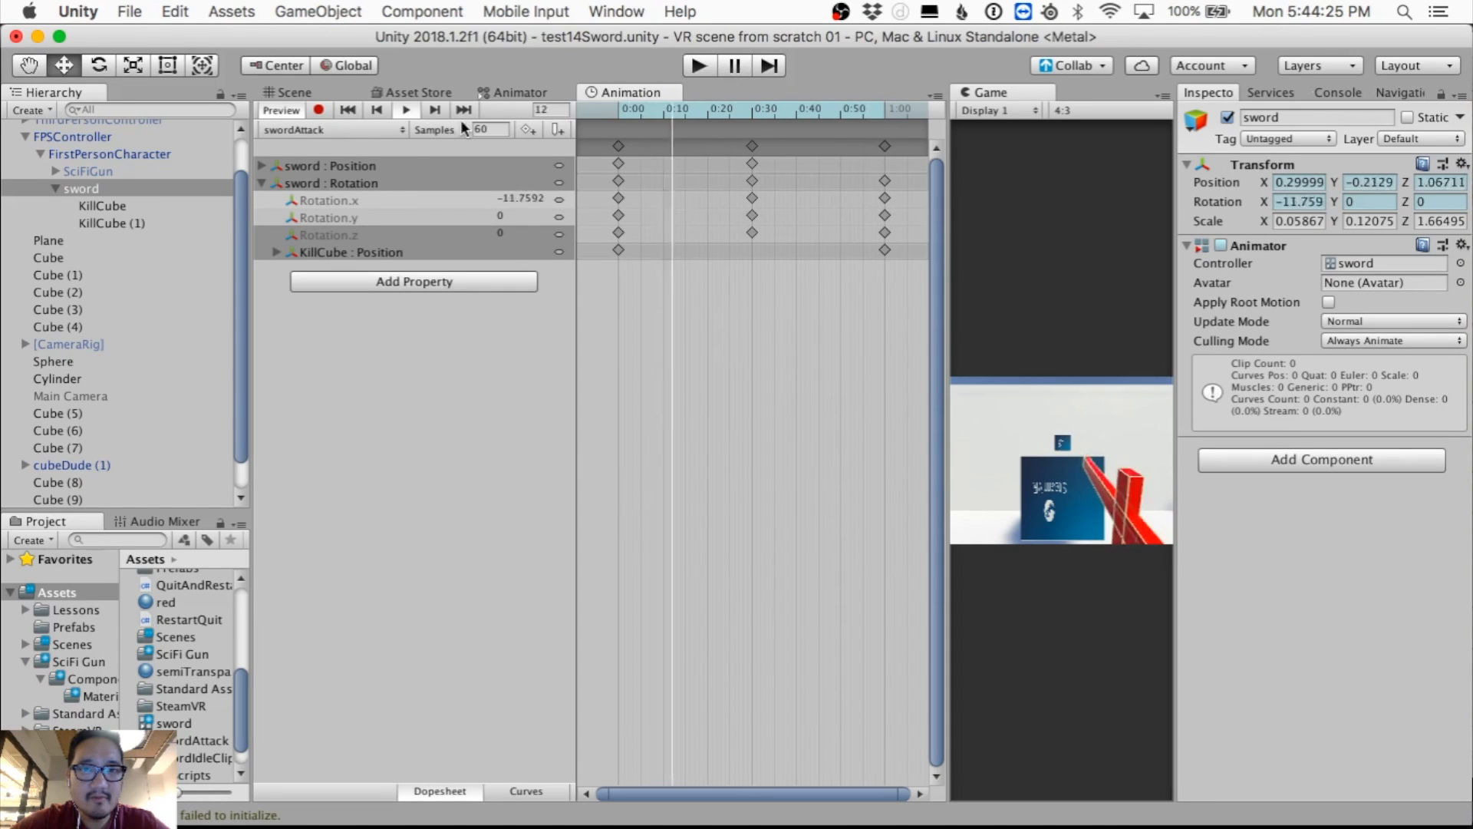
left_click(318, 110)
left_click(319, 109)
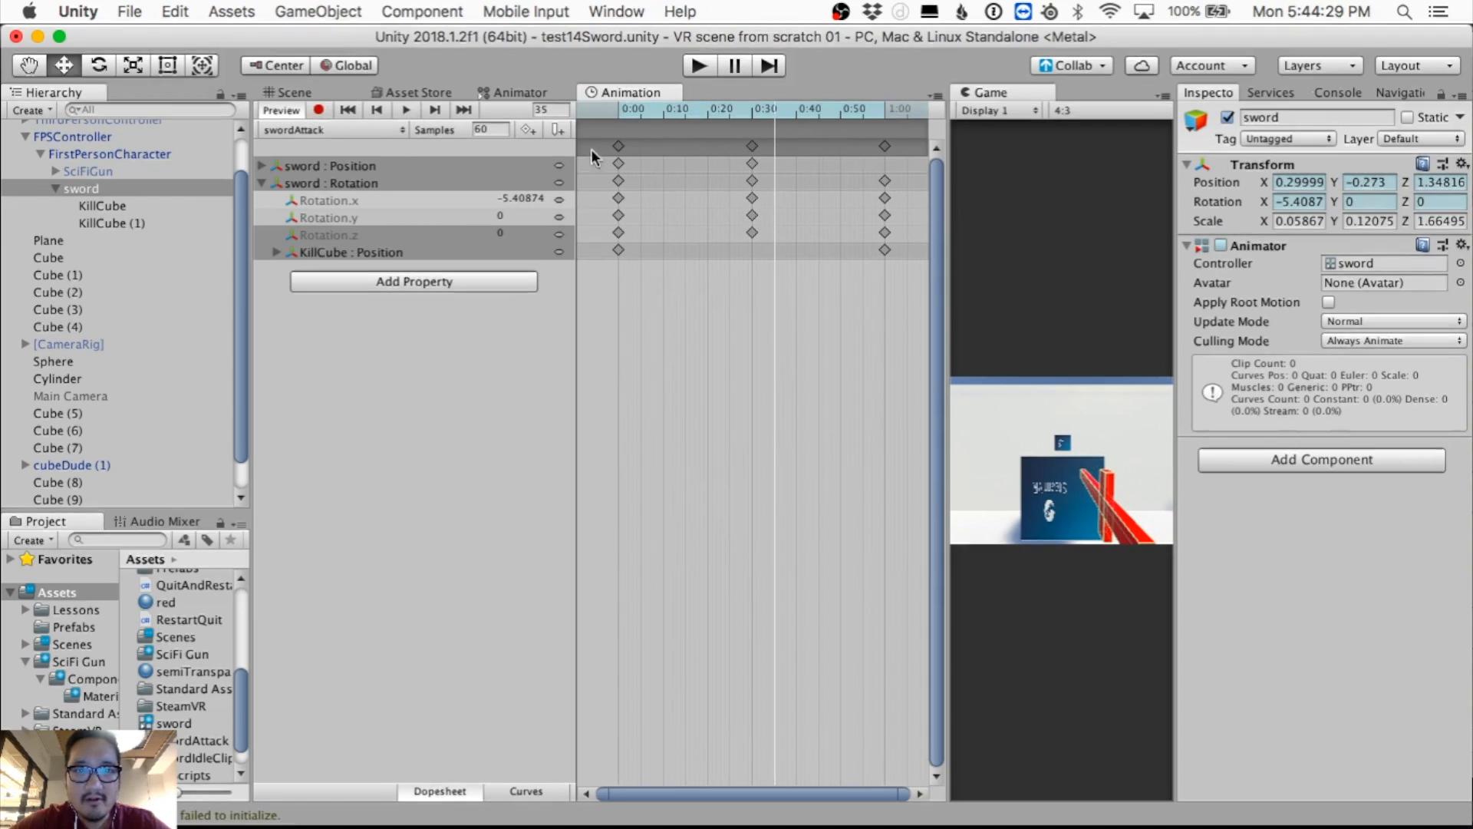
Step: Copy the keyframes at 0:00 of swordAttack and paste them at 1:00 so the sword returns to its starting pose
left_click(618, 146)
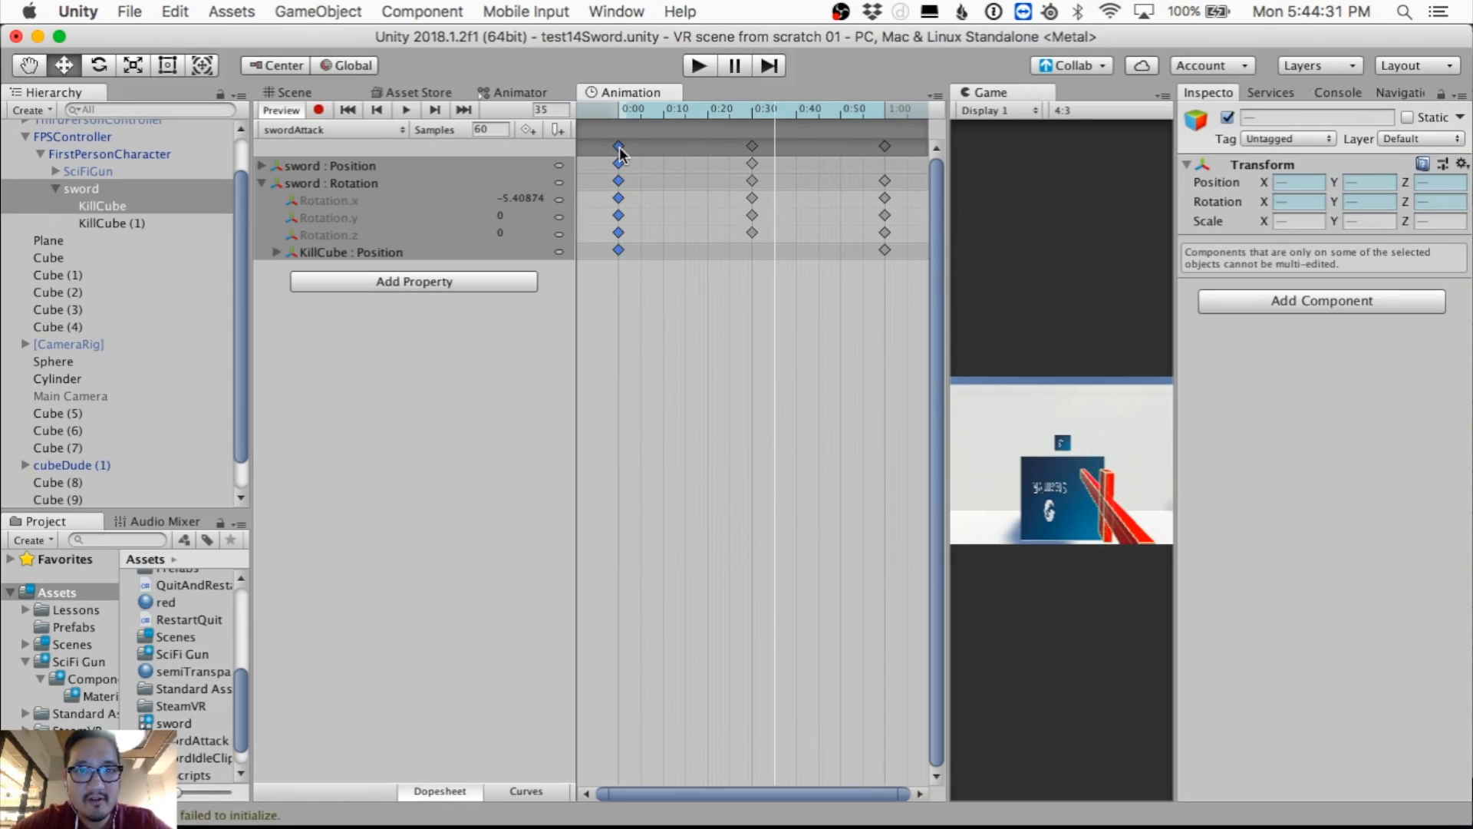
left_click(887, 146)
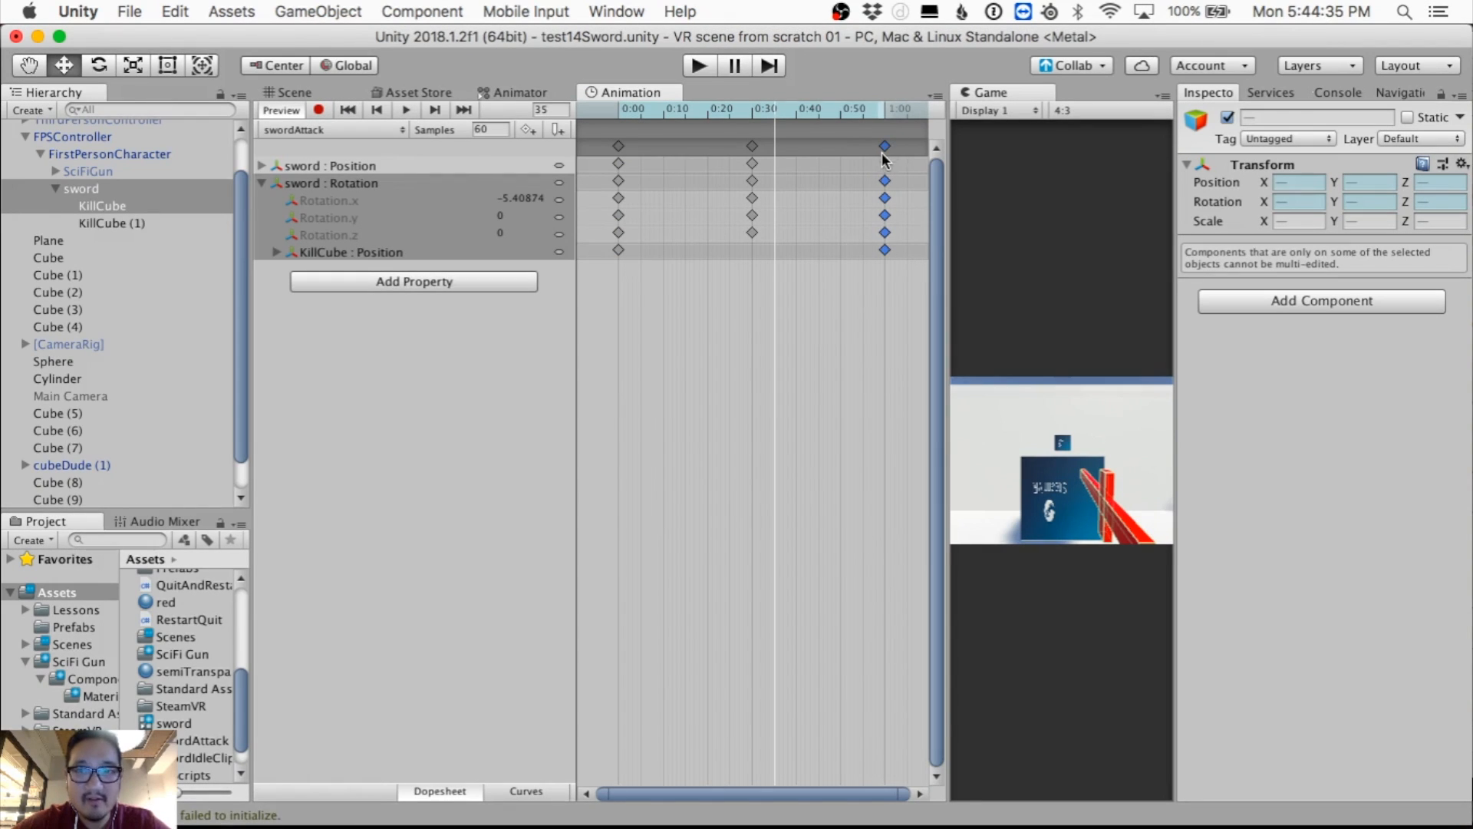
left_click(887, 117)
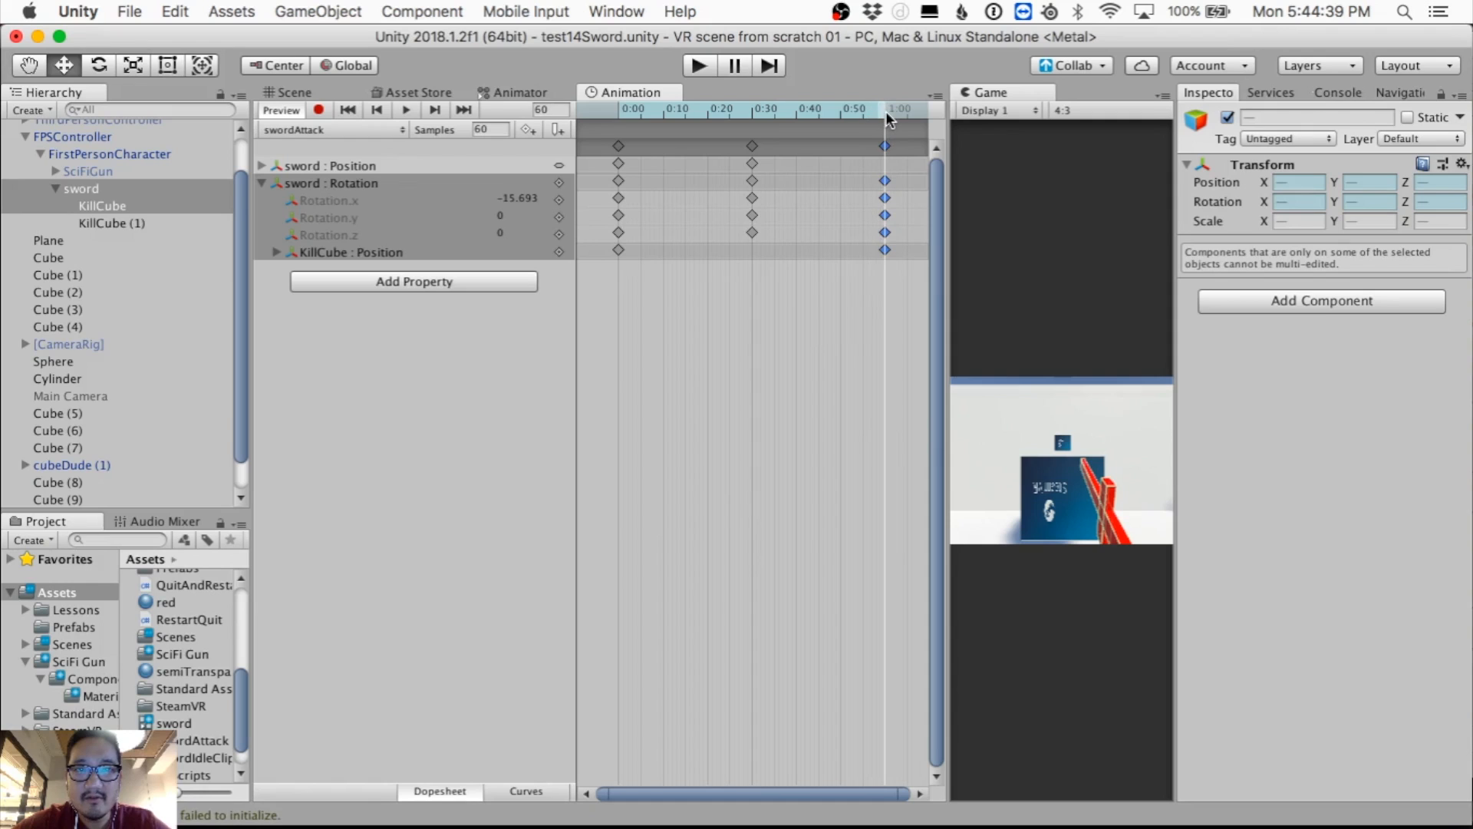
key("super+v")
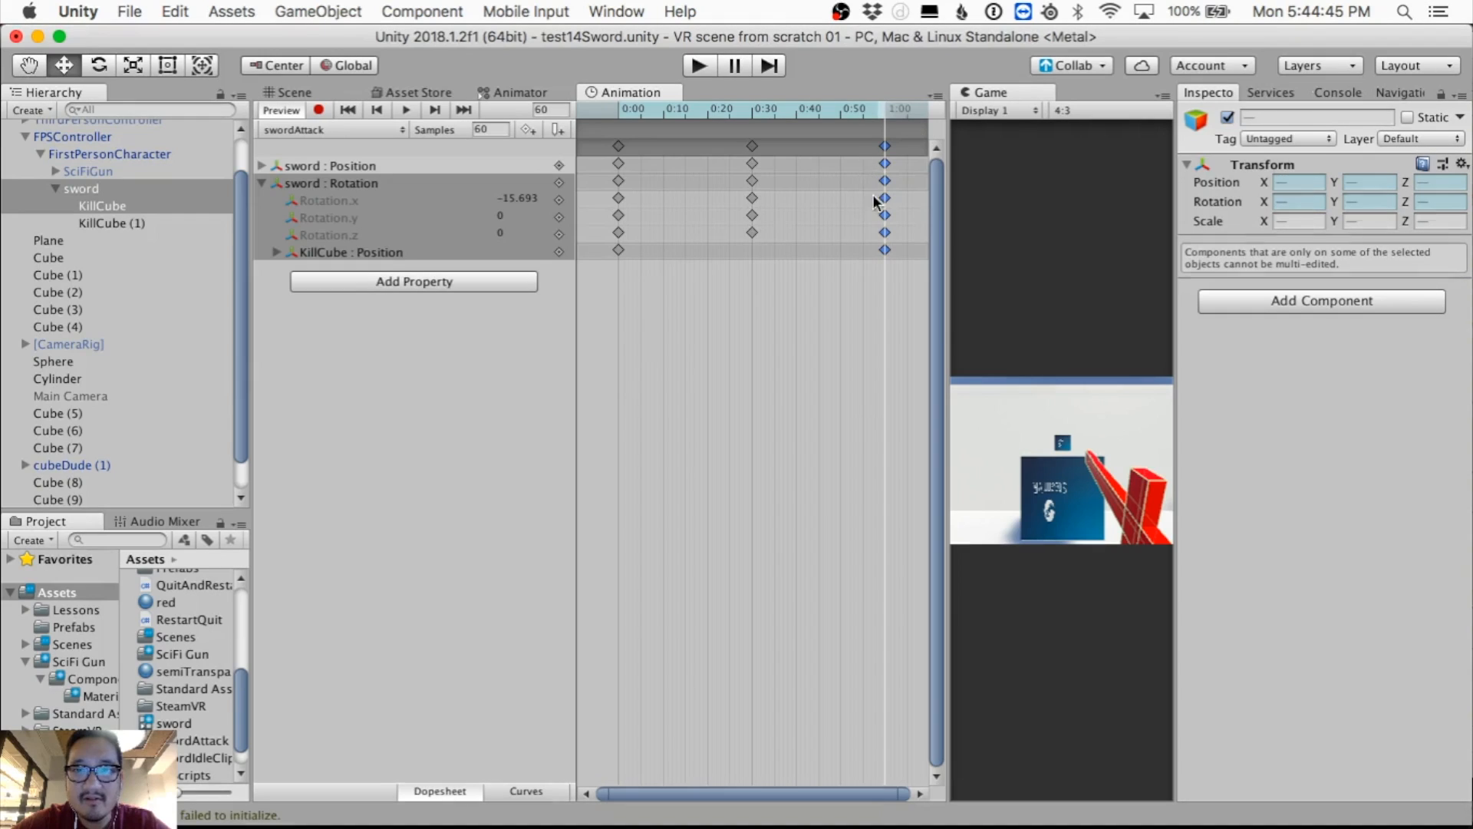
Step: Check the end keyframes of the swordAttack clip by scrubbing towards 1:00, and briefly play-test the scene
mouse_move(885, 146)
left_mouse_down()
mouse_move(891, 165)
mouse_move(962, 153)
mouse_move(904, 144)
left_mouse_up()
scroll(887, 203, "up", 4)
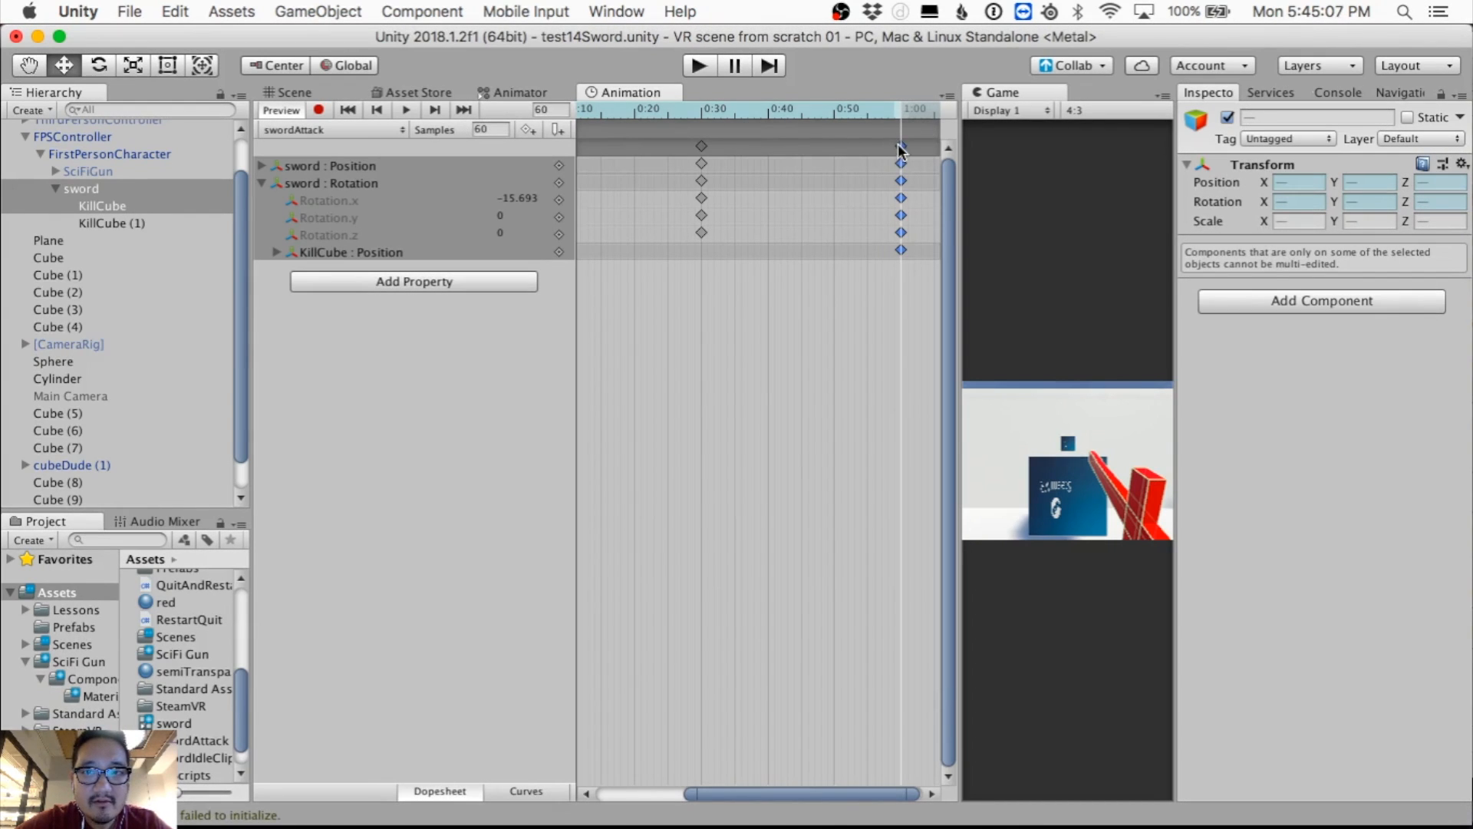
mouse_move(901, 148)
left_mouse_down()
mouse_move(844, 154)
mouse_move(901, 164)
left_mouse_up()
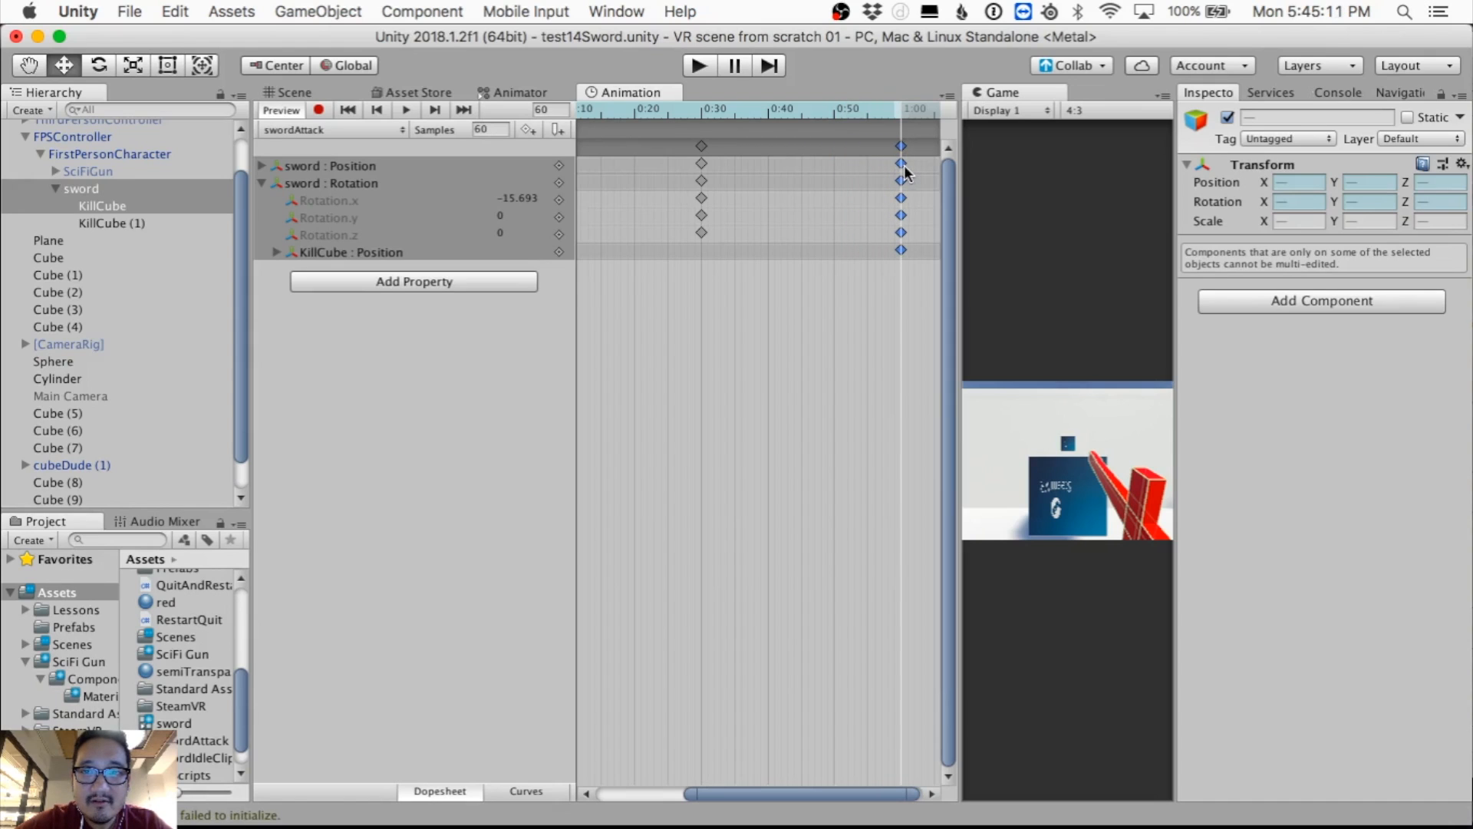
left_click(855, 113)
left_click_drag(802, 115, 904, 168)
left_click(701, 66)
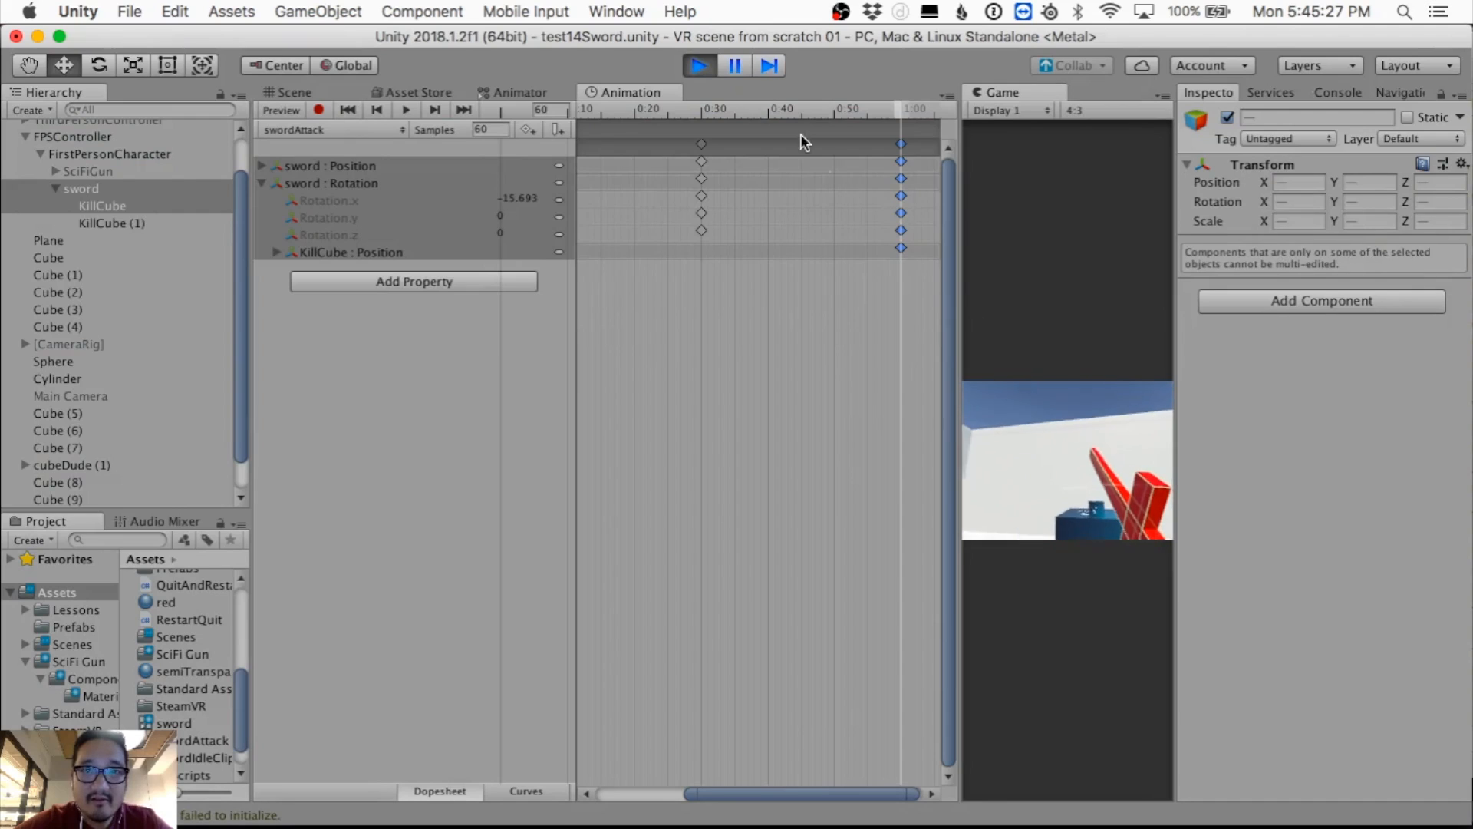
left_click(700, 68)
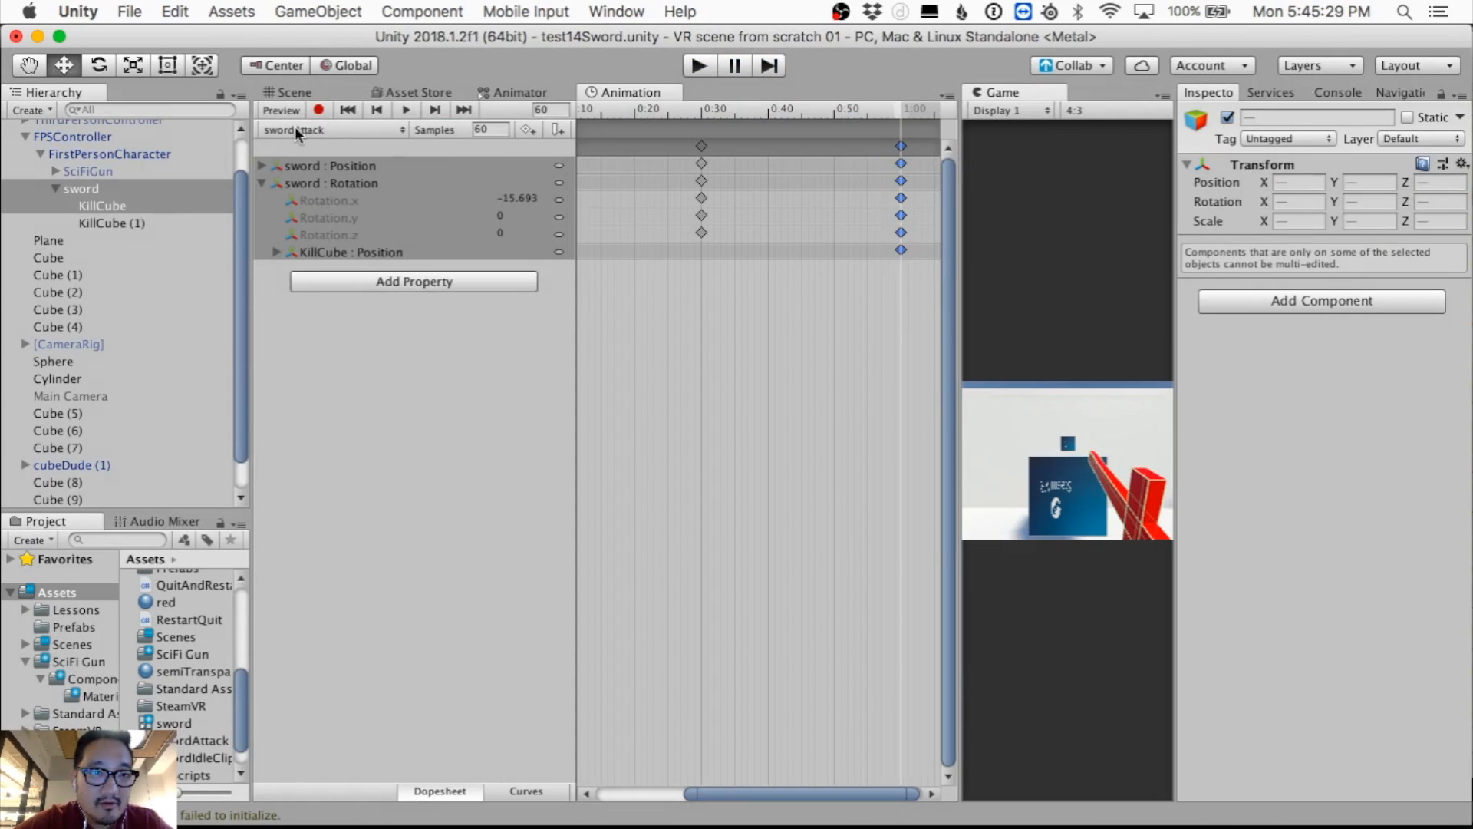
Step: Play back the swordAttack clip to preview the thrust and the return to the starting pose
left_click(406, 110)
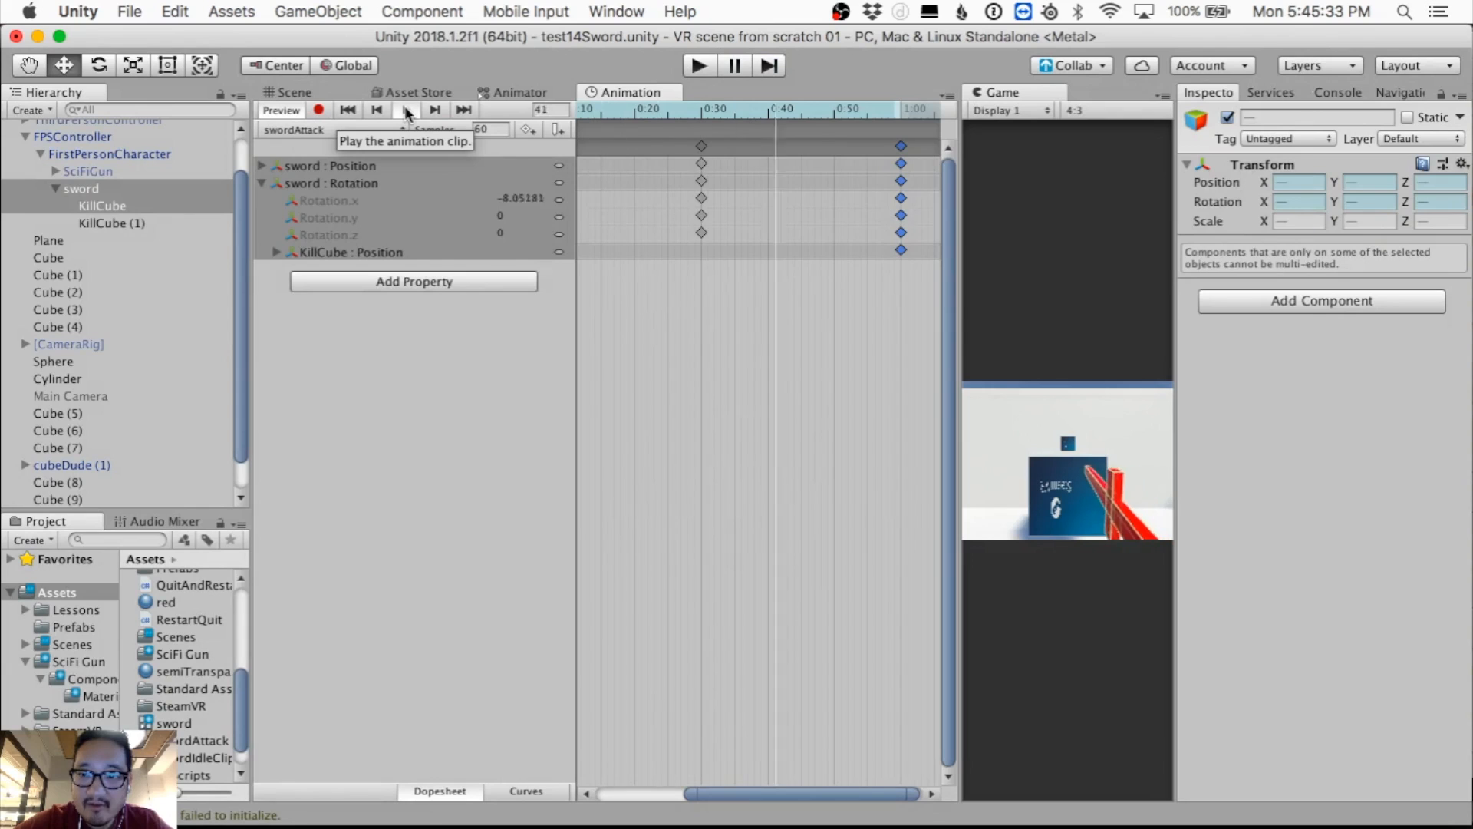
left_click(405, 108)
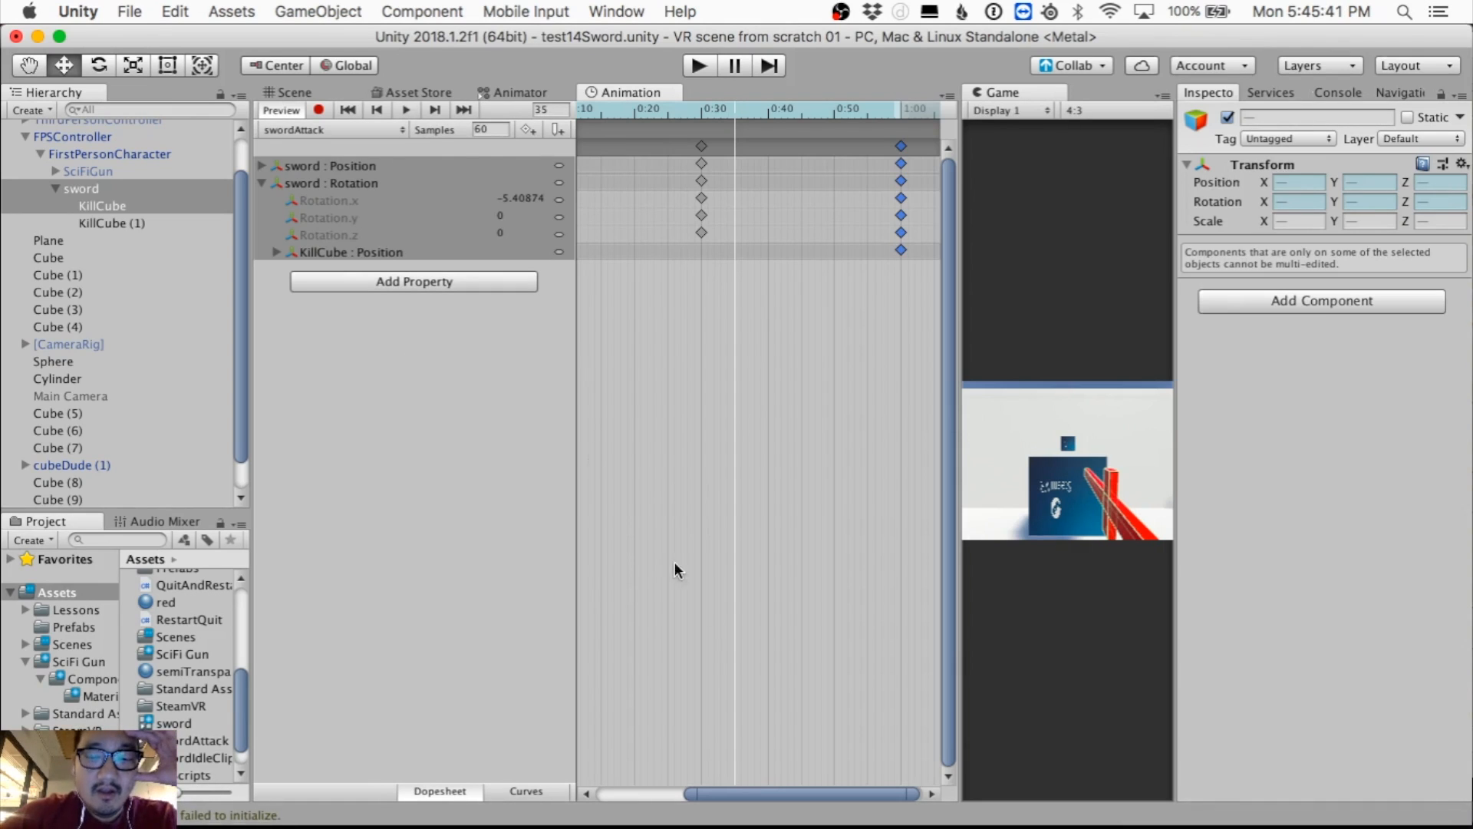
Step: Record a raised sword pose at frame 15 of swordAttack, lifting the sword and tilting its blade upward to about -50° in X
left_click_drag(753, 792, 629, 772)
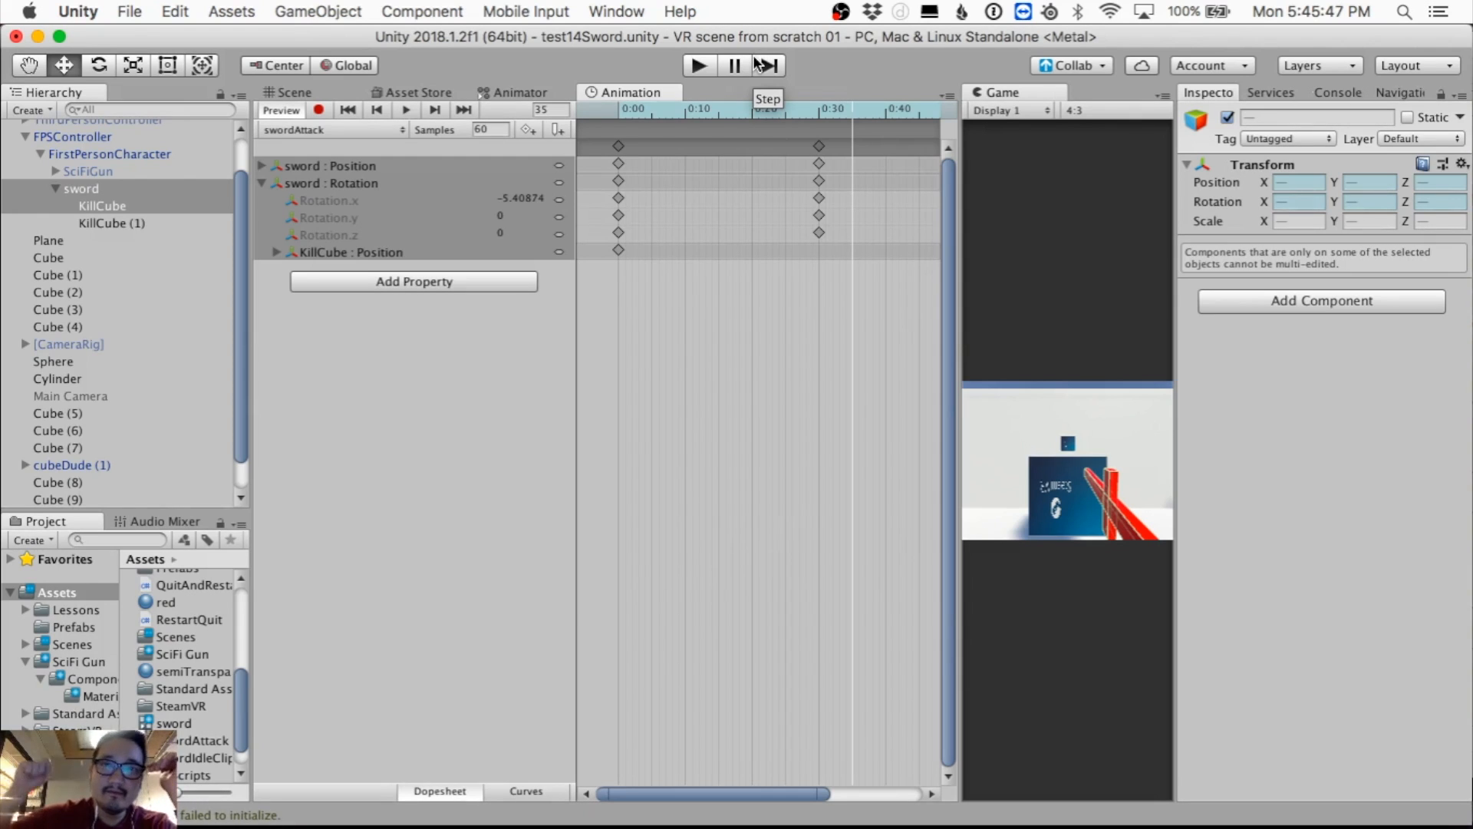
left_click(724, 109)
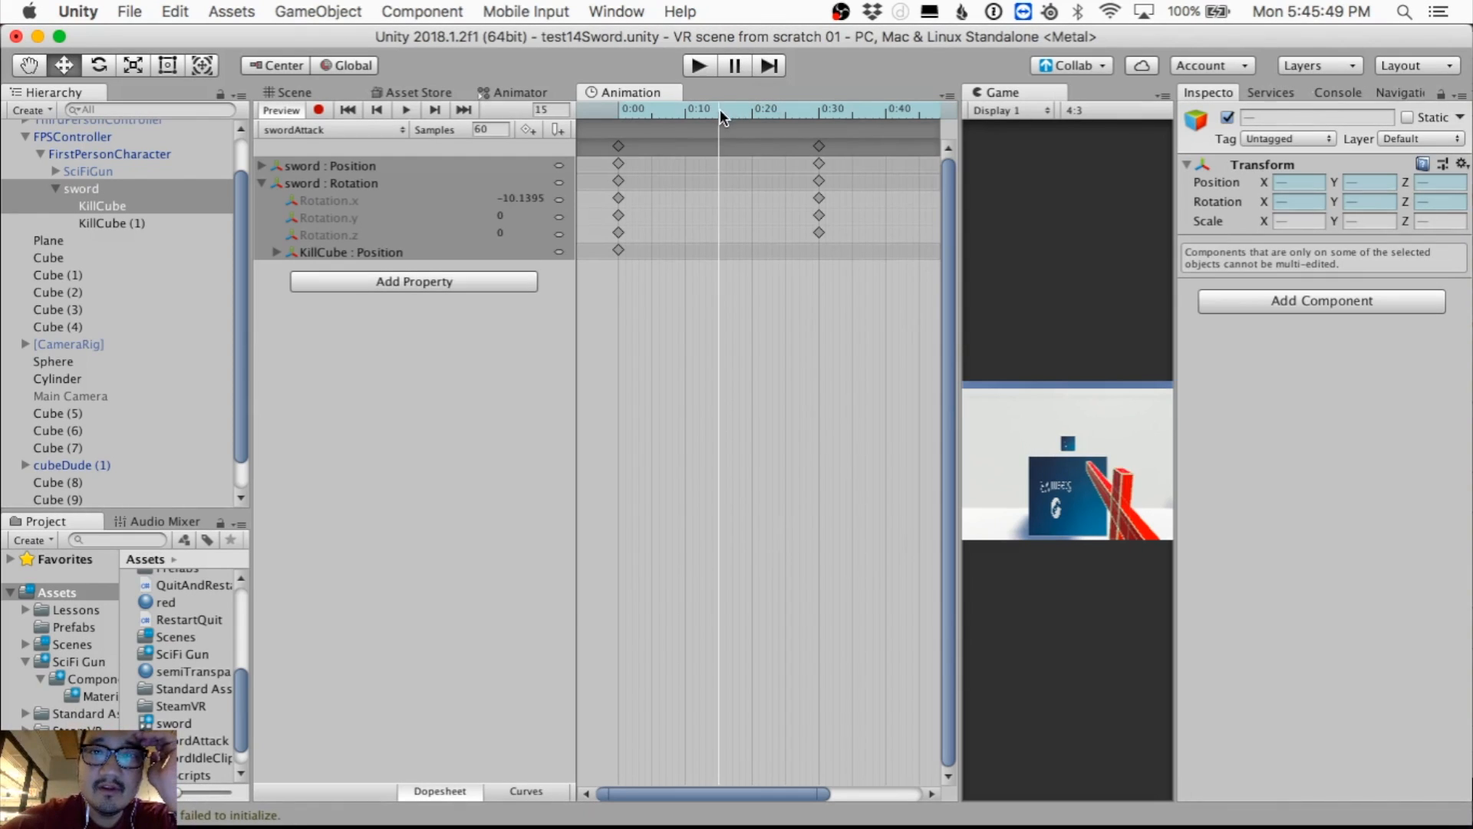
left_click_drag(729, 110, 720, 114)
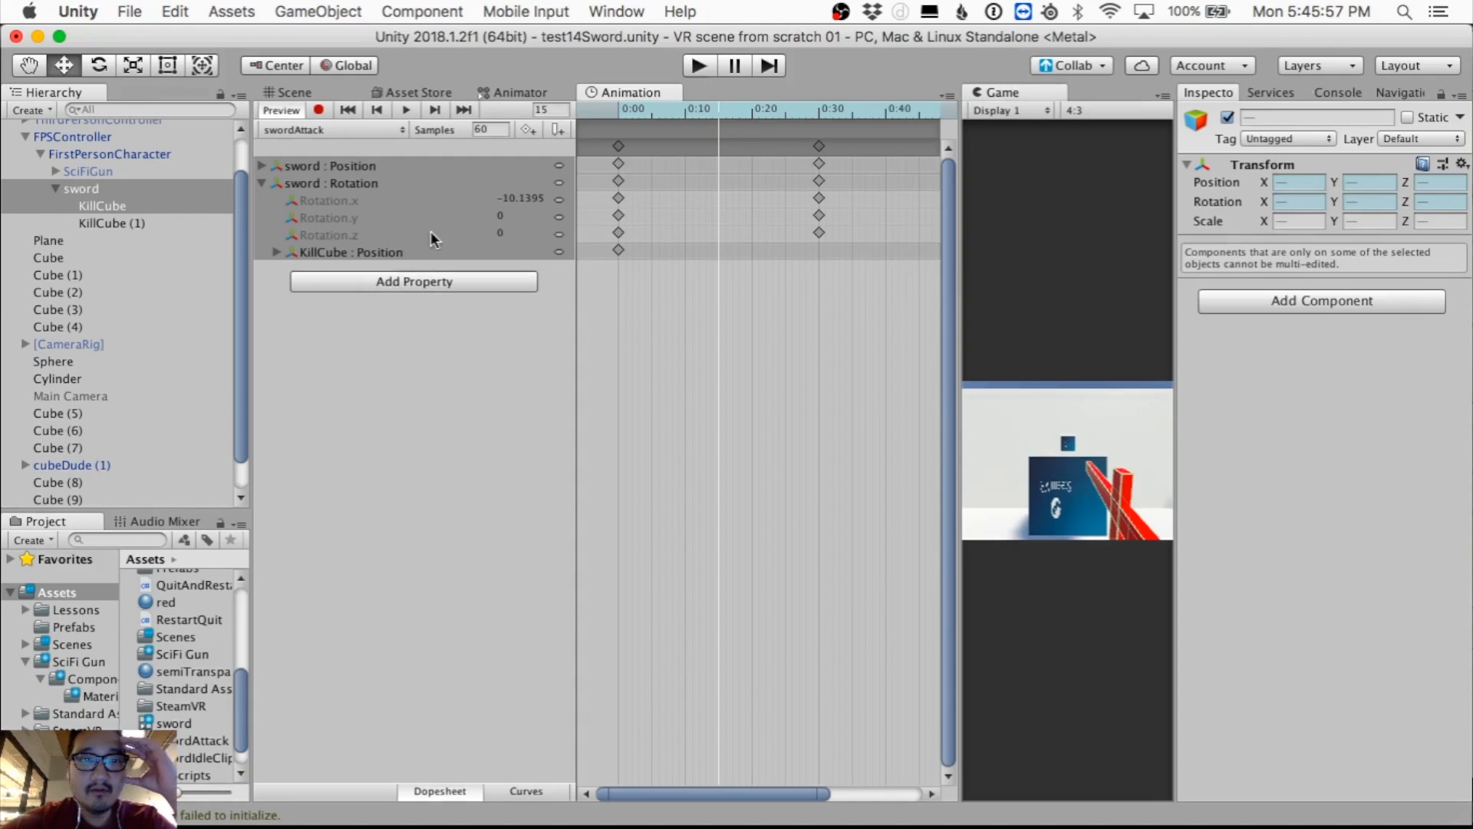
left_click(318, 110)
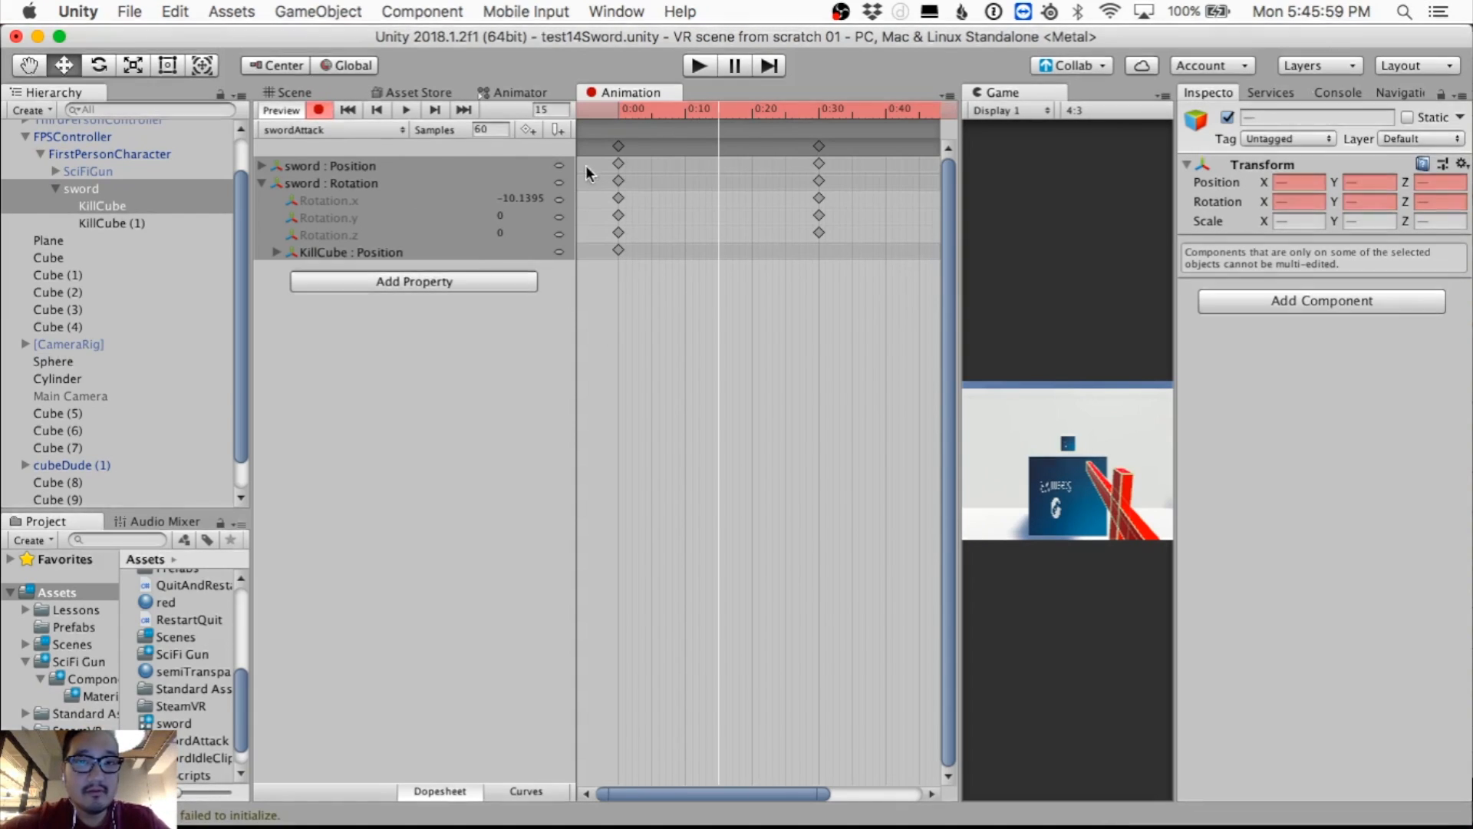
left_click(306, 92)
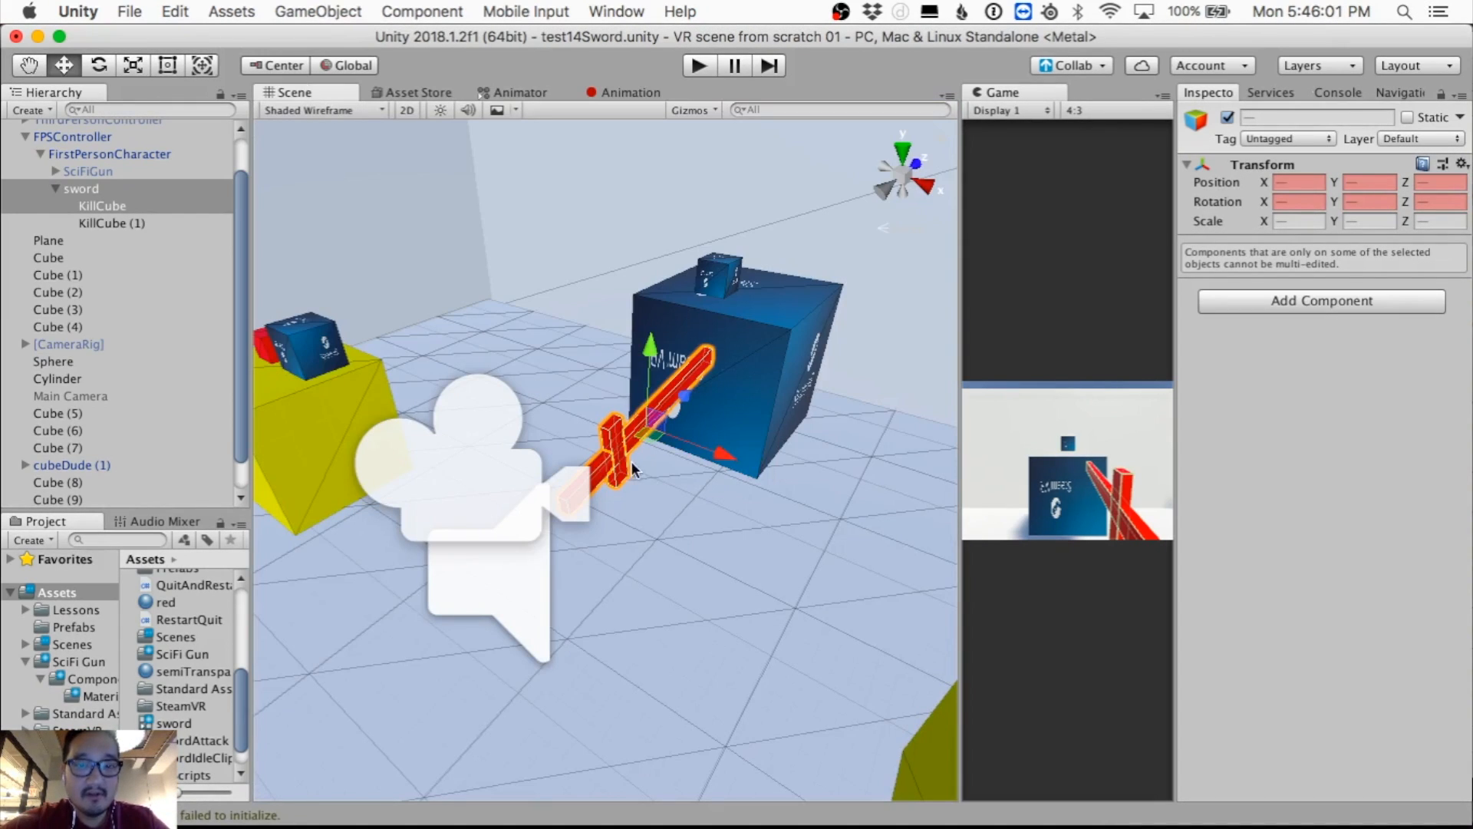
left_click_drag(646, 472, 675, 465, "alt")
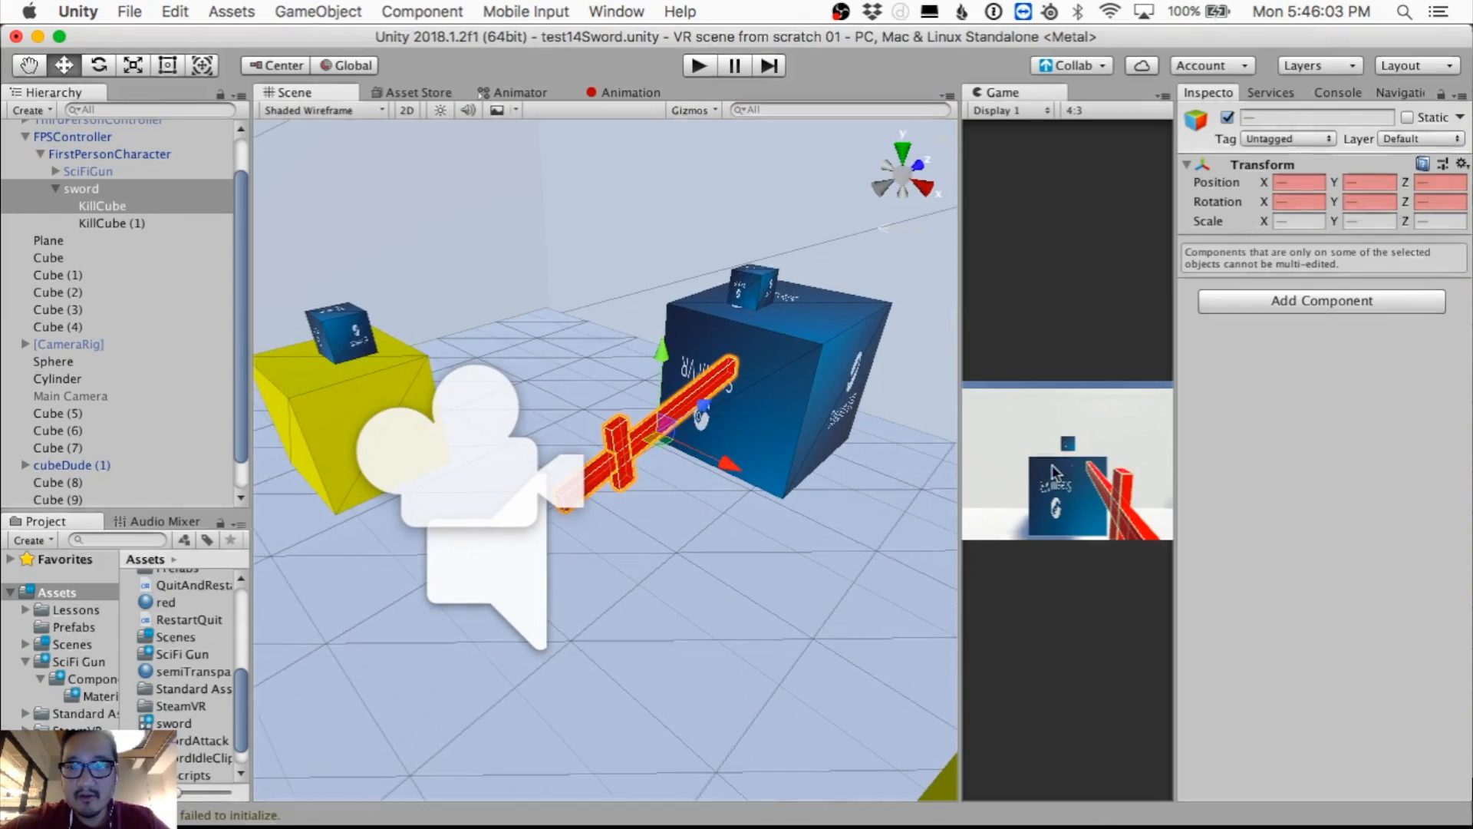
left_click_drag(961, 384, 766, 378)
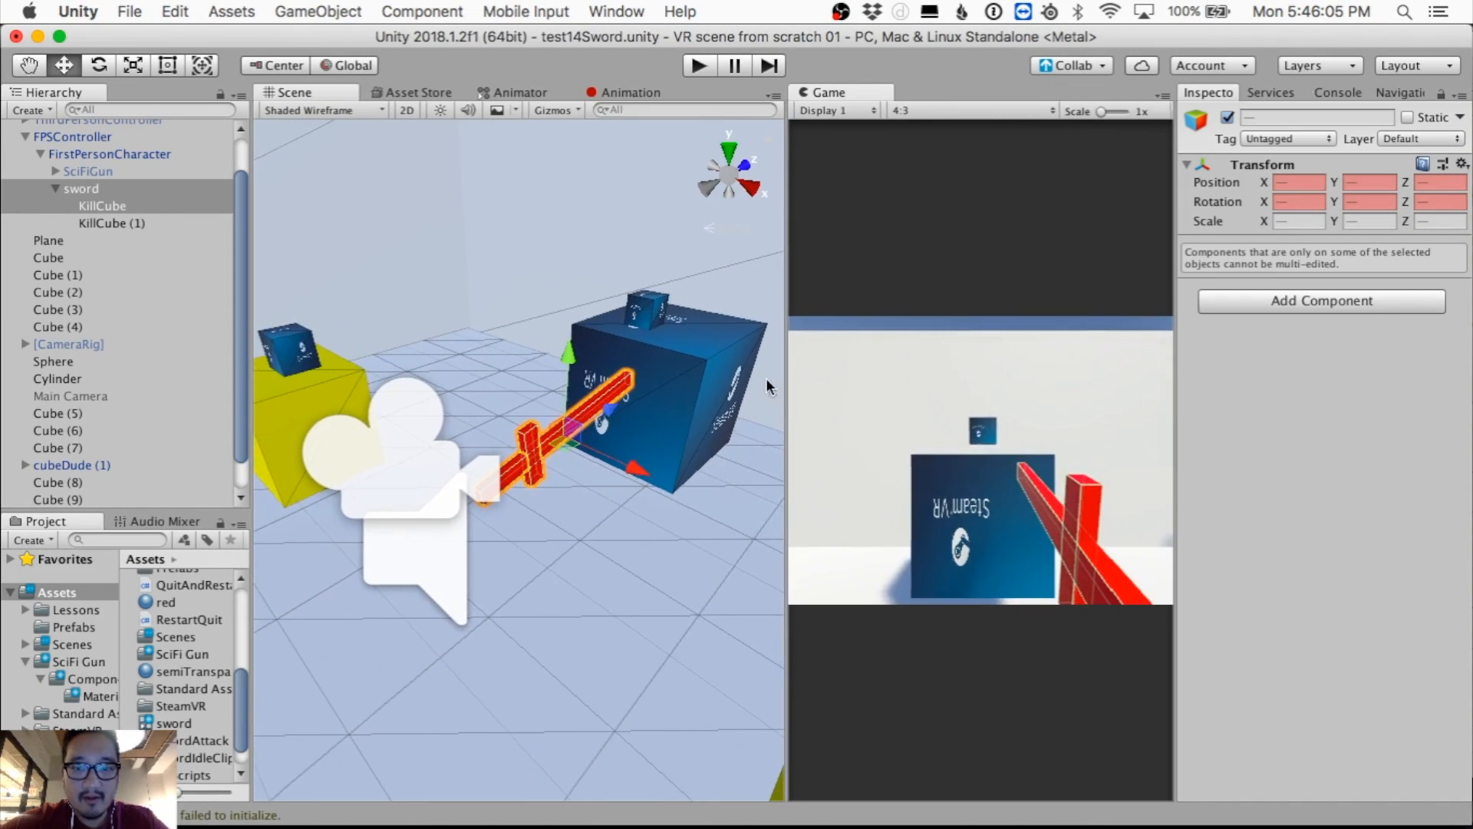
left_click_drag(569, 357, 524, 315)
key("e")
key("w")
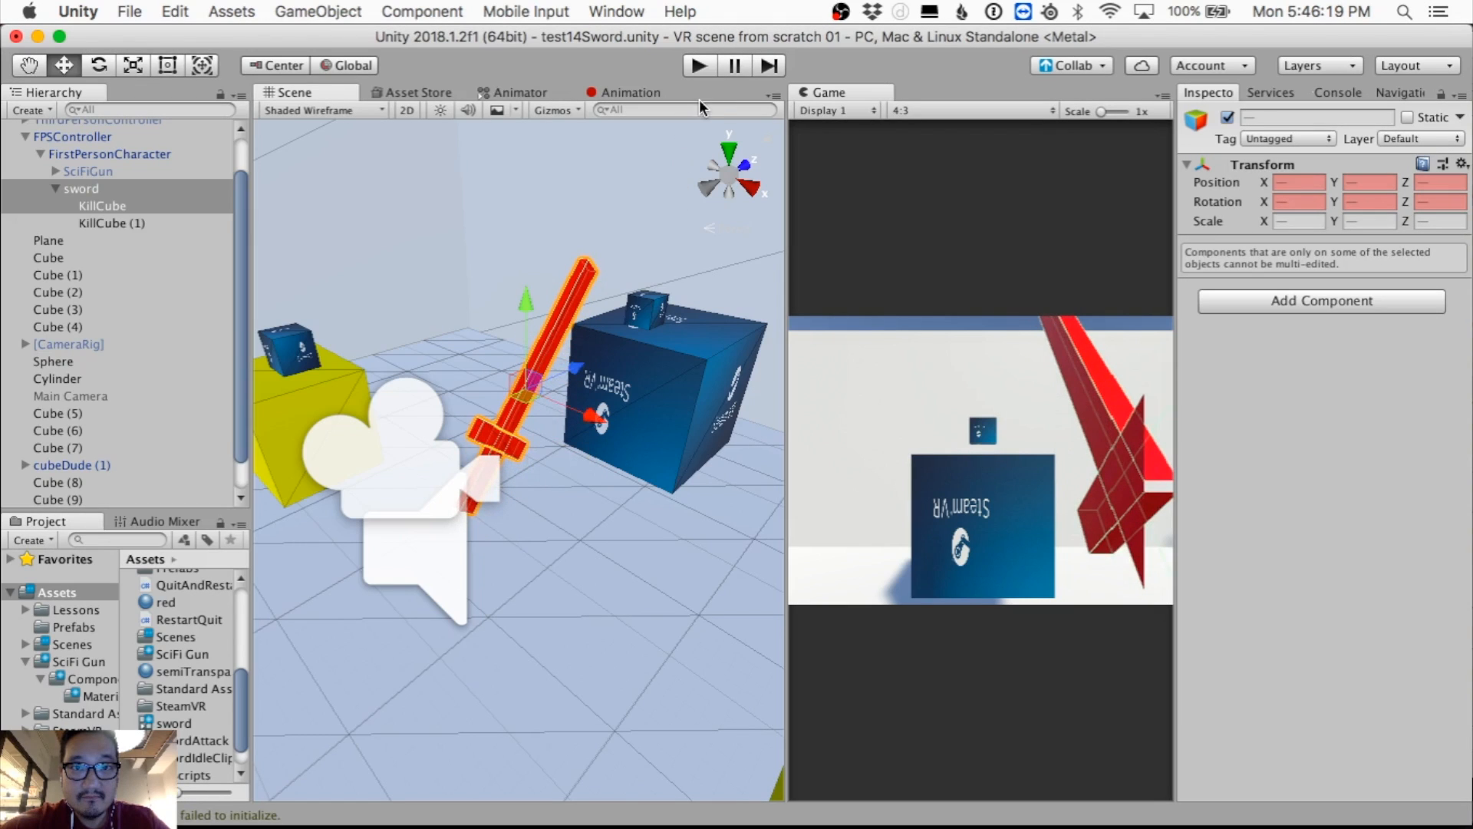
Step: Play-test the scene briefly, and preview the swordAttack clip with its raised wind-up pose
left_click(700, 66)
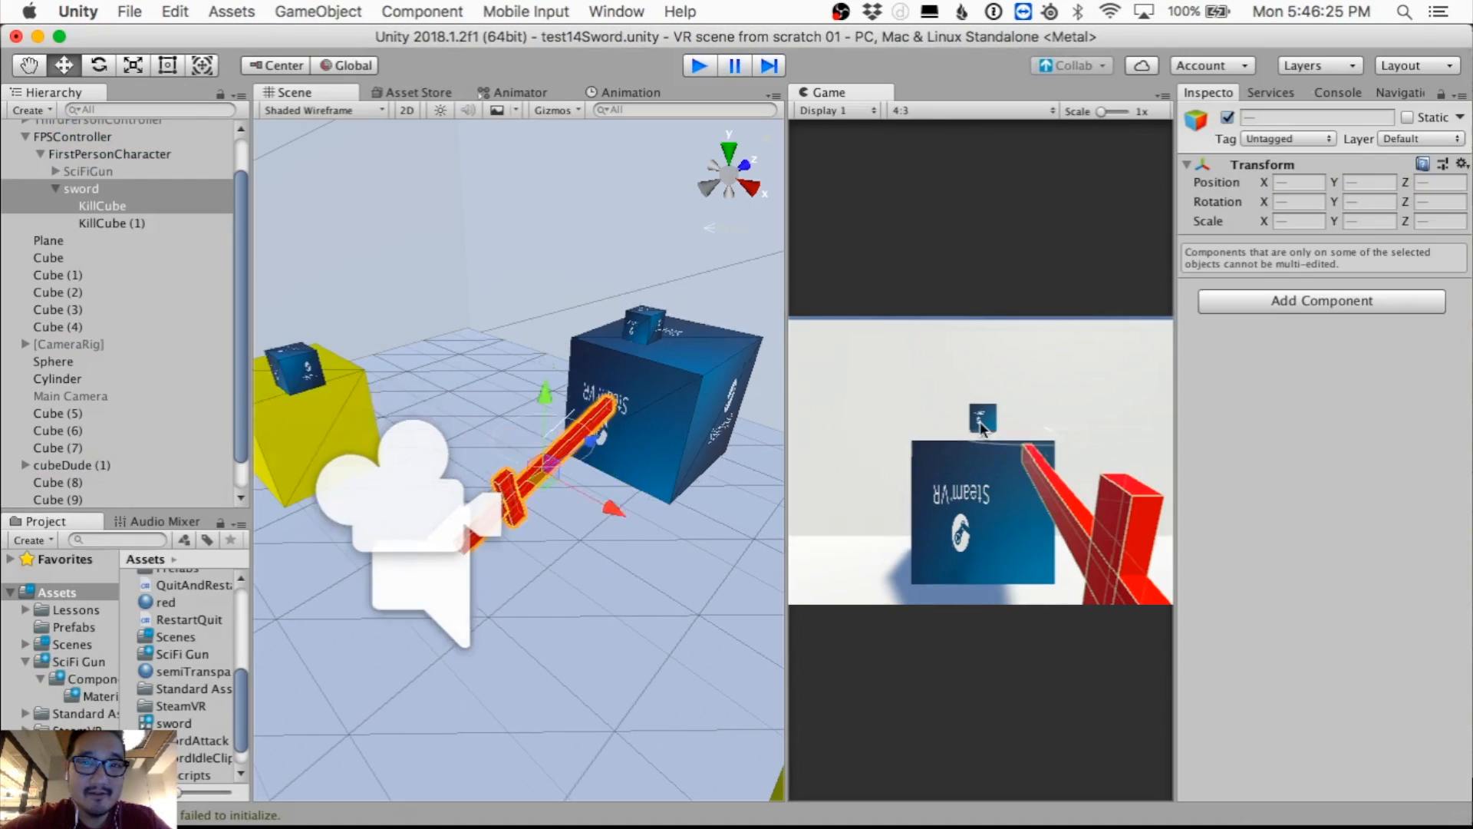
left_click(623, 93)
left_click(407, 110)
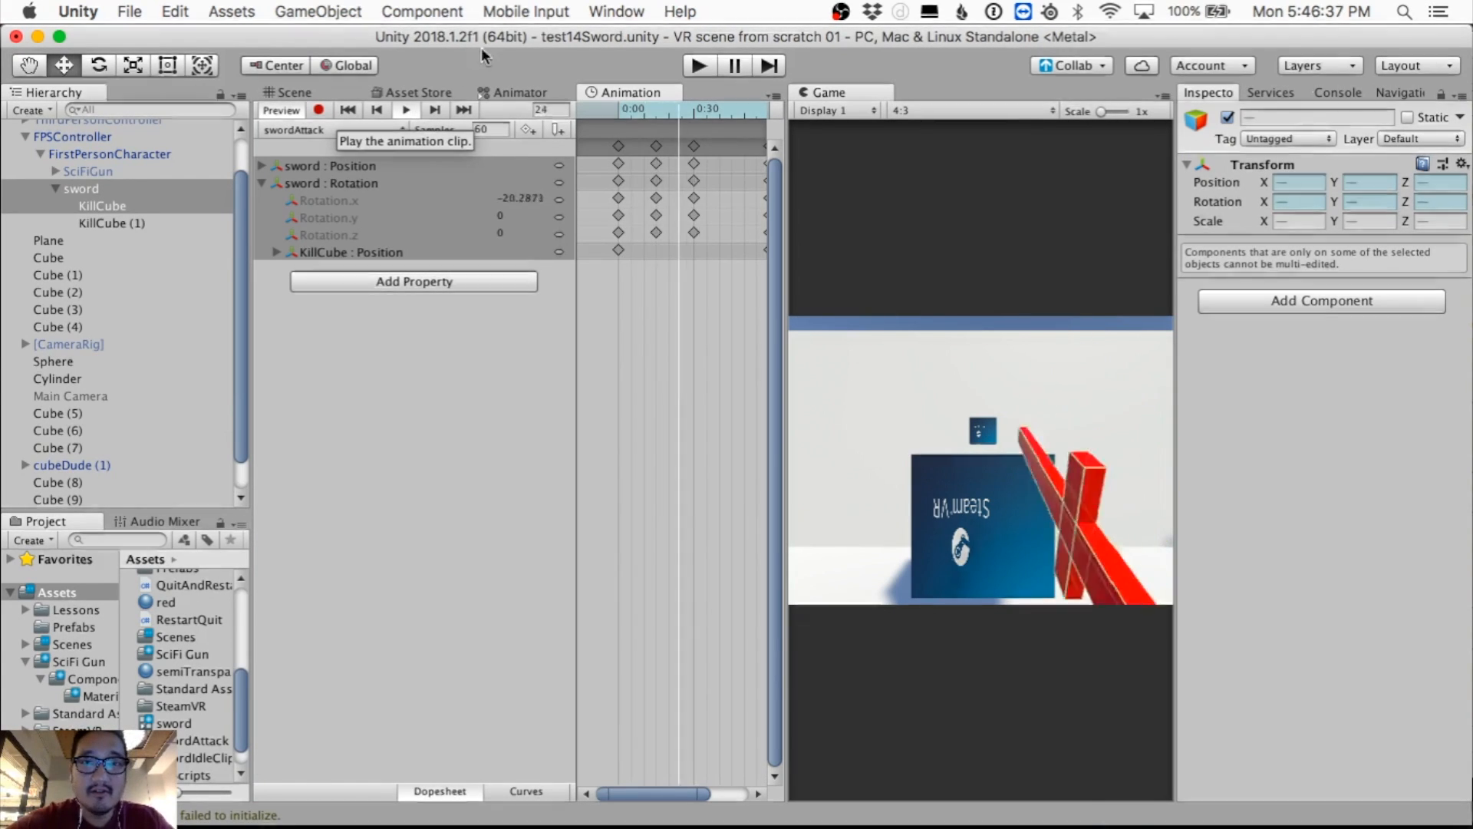
left_click(407, 114)
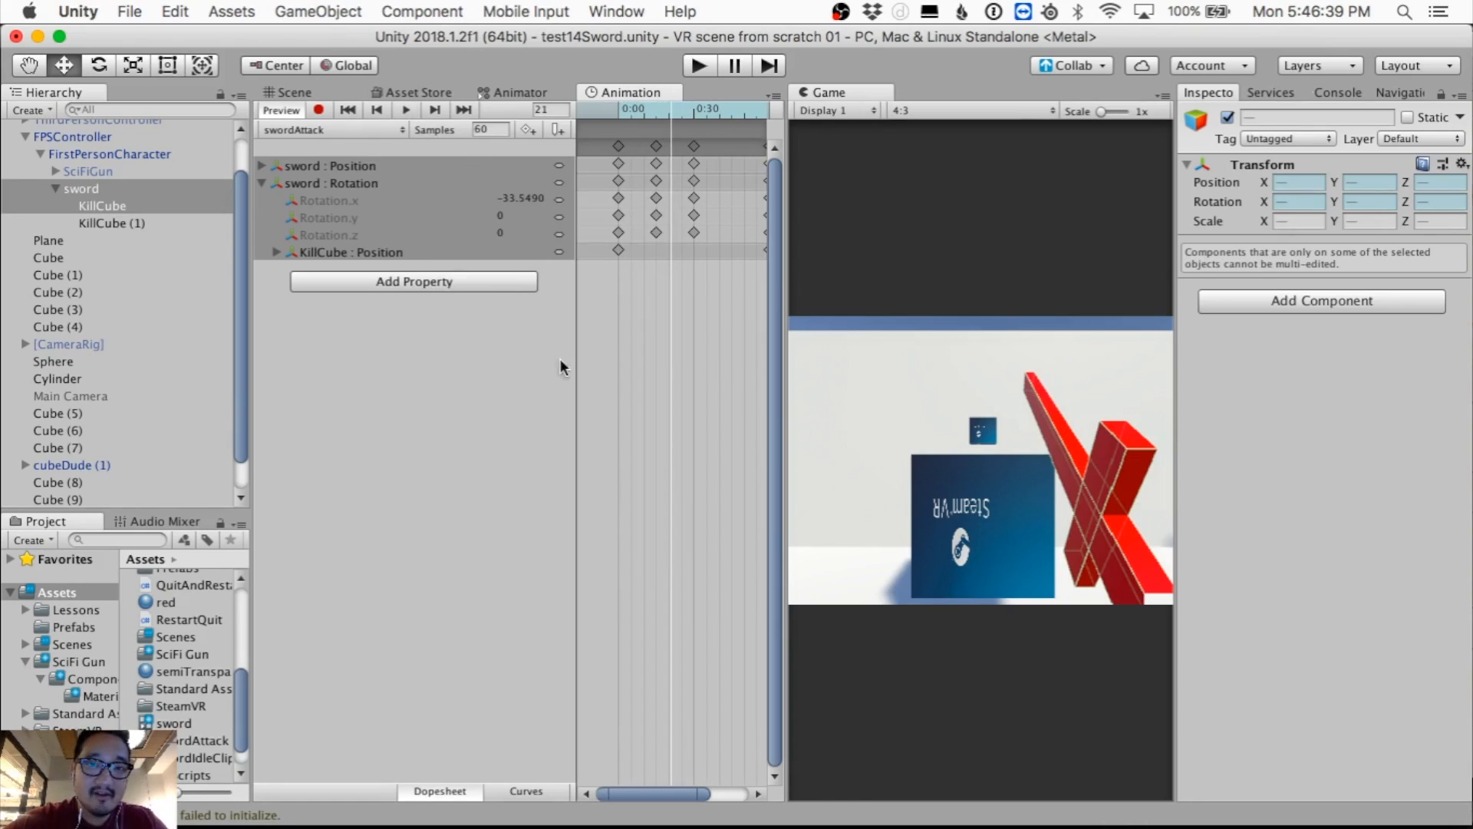
Step: Fit the full swordAttack timeline in view, examine its rotation curves, and return to the dopesheet
left_click_drag(784, 310, 1069, 332)
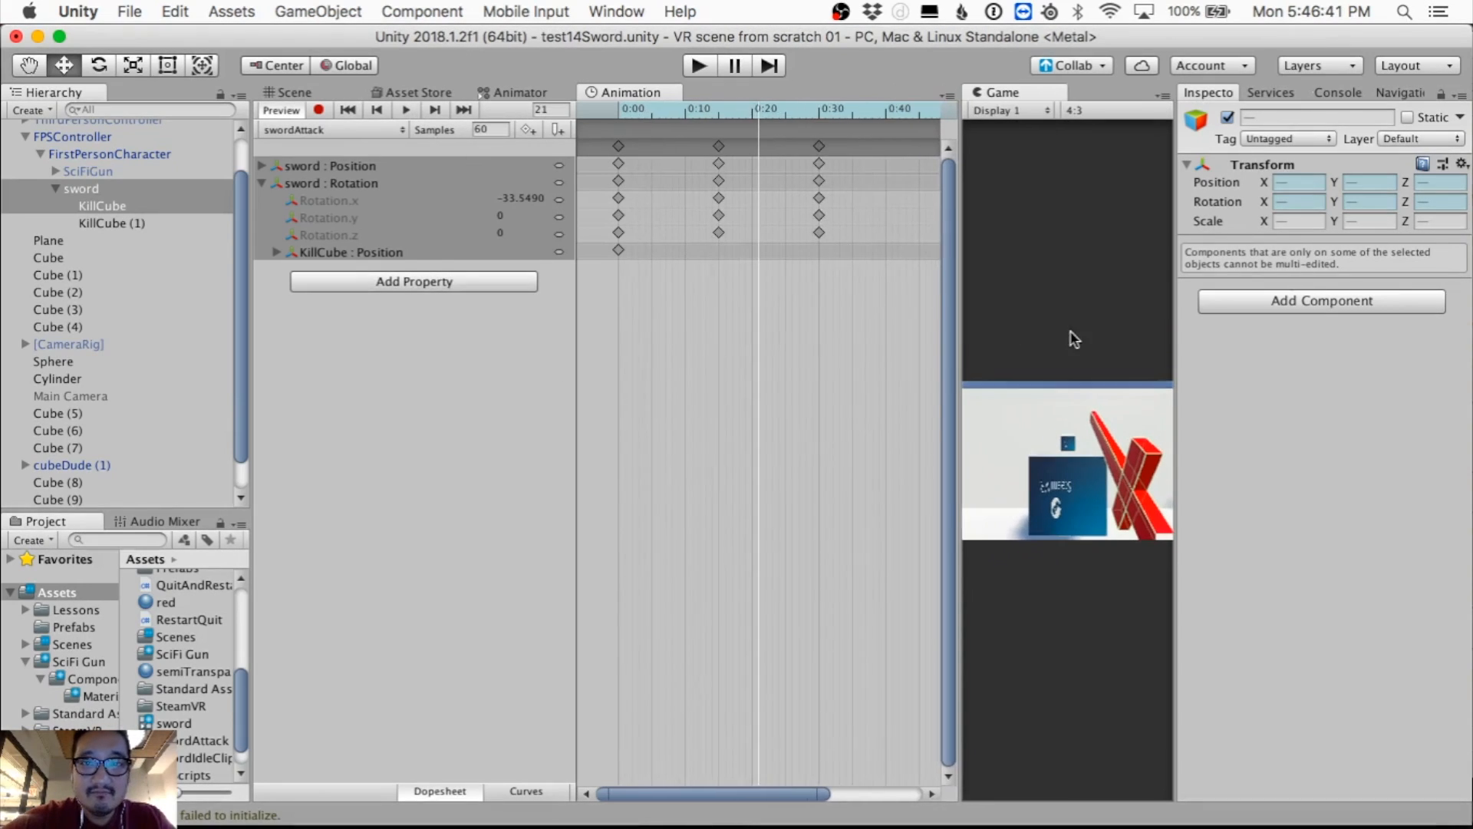
scroll(775, 367, "down", 3)
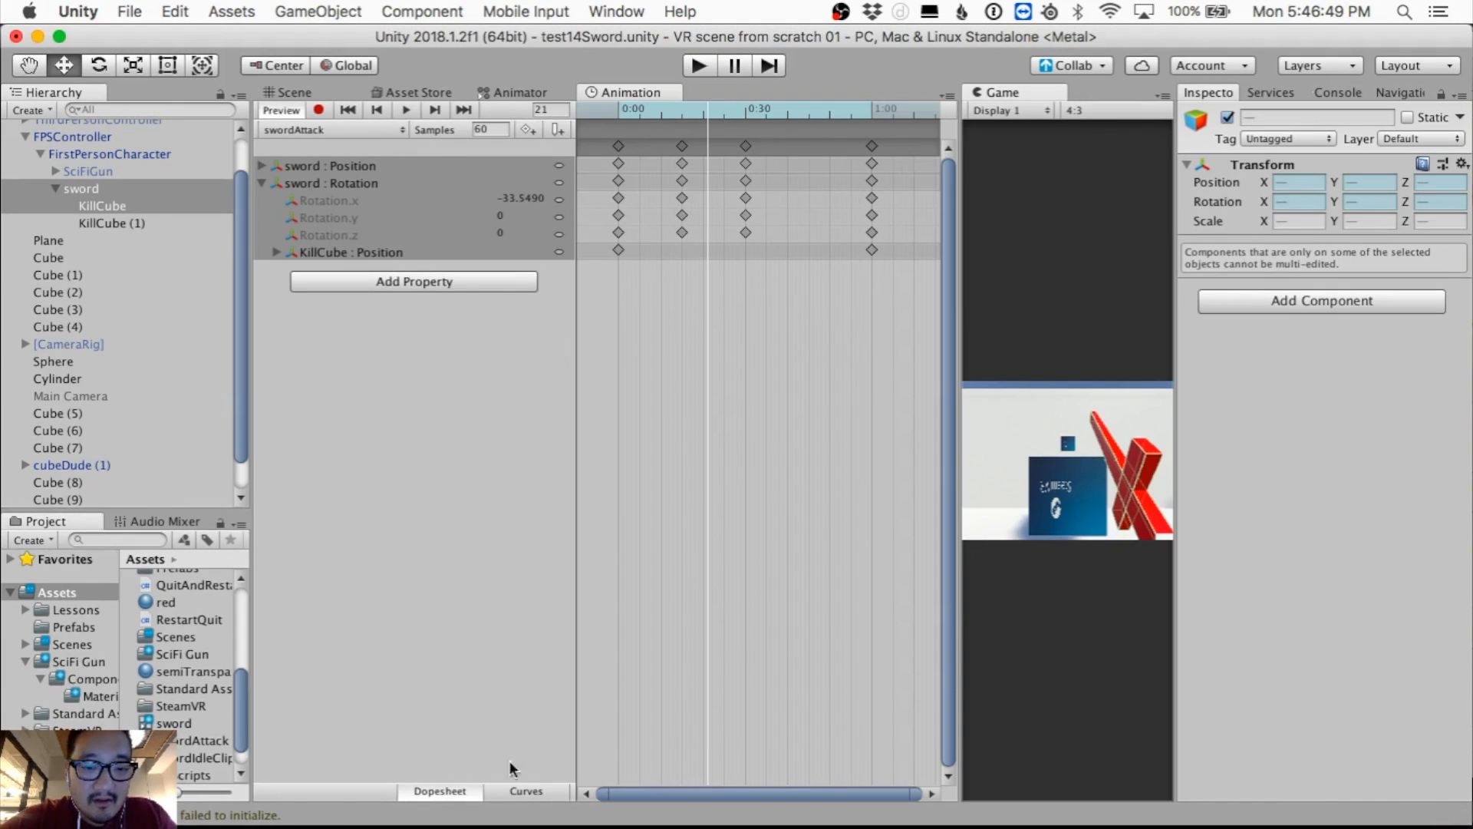
left_click(525, 791)
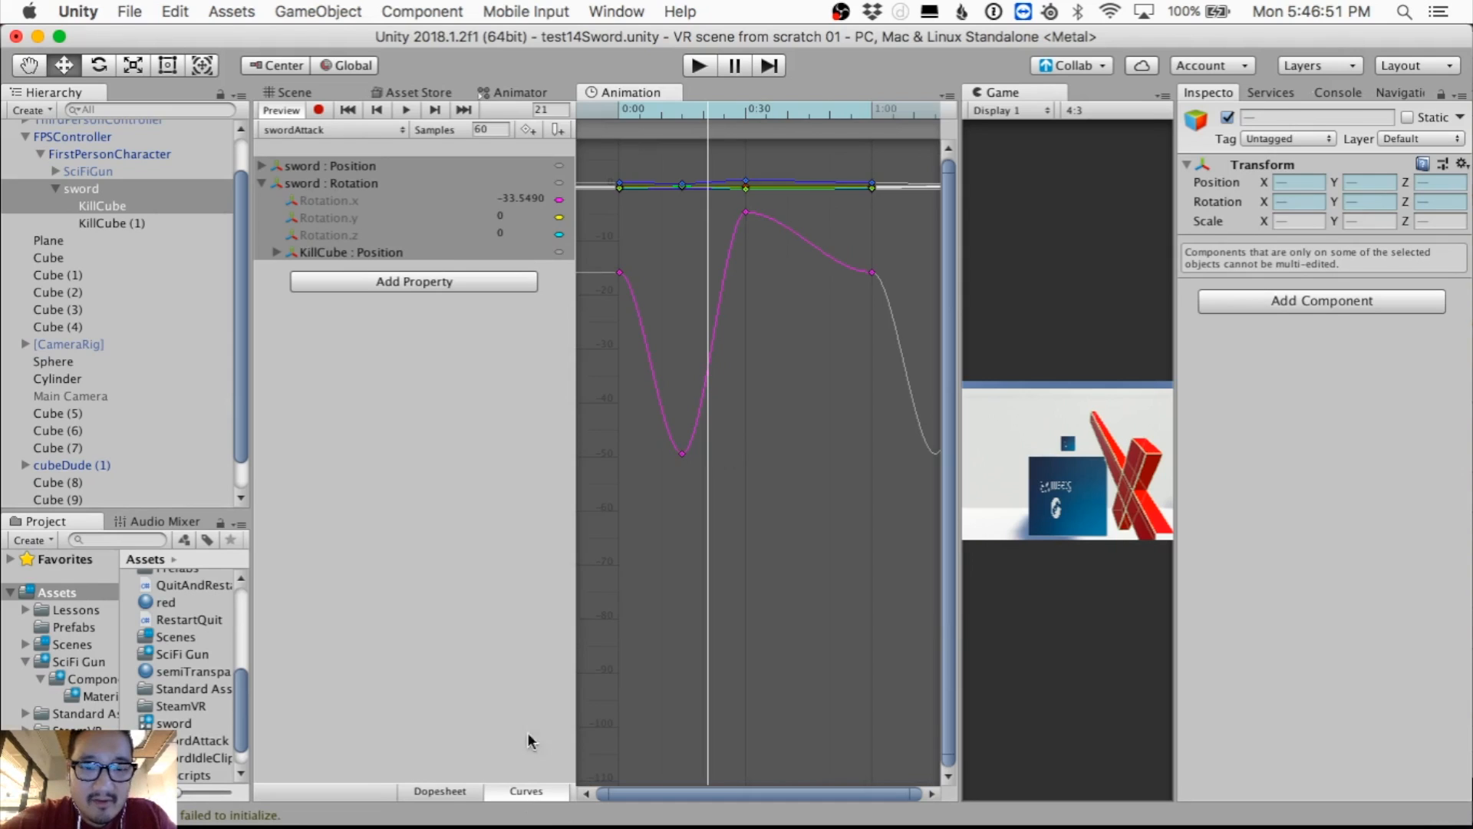
left_click(457, 791)
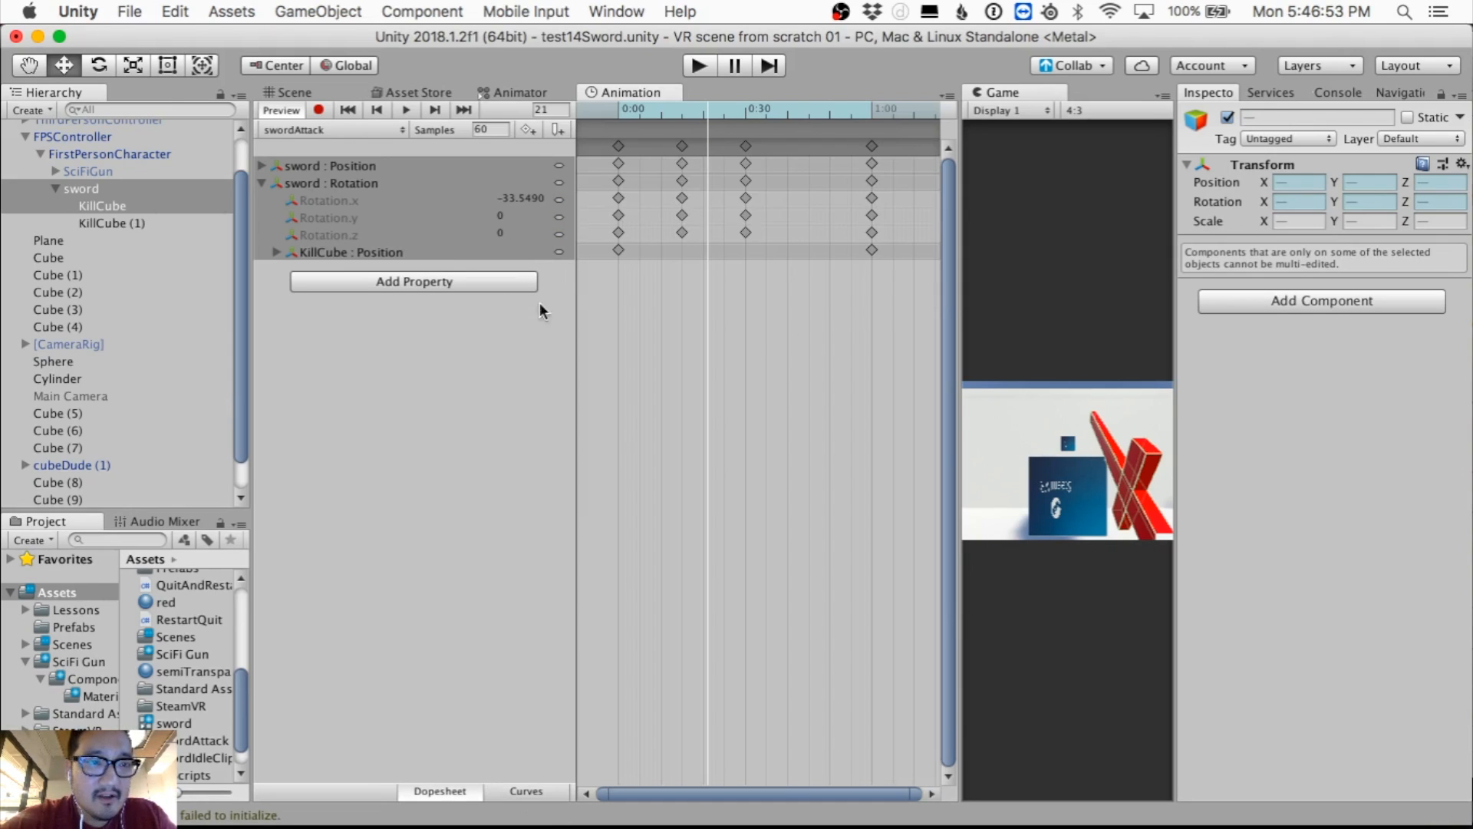
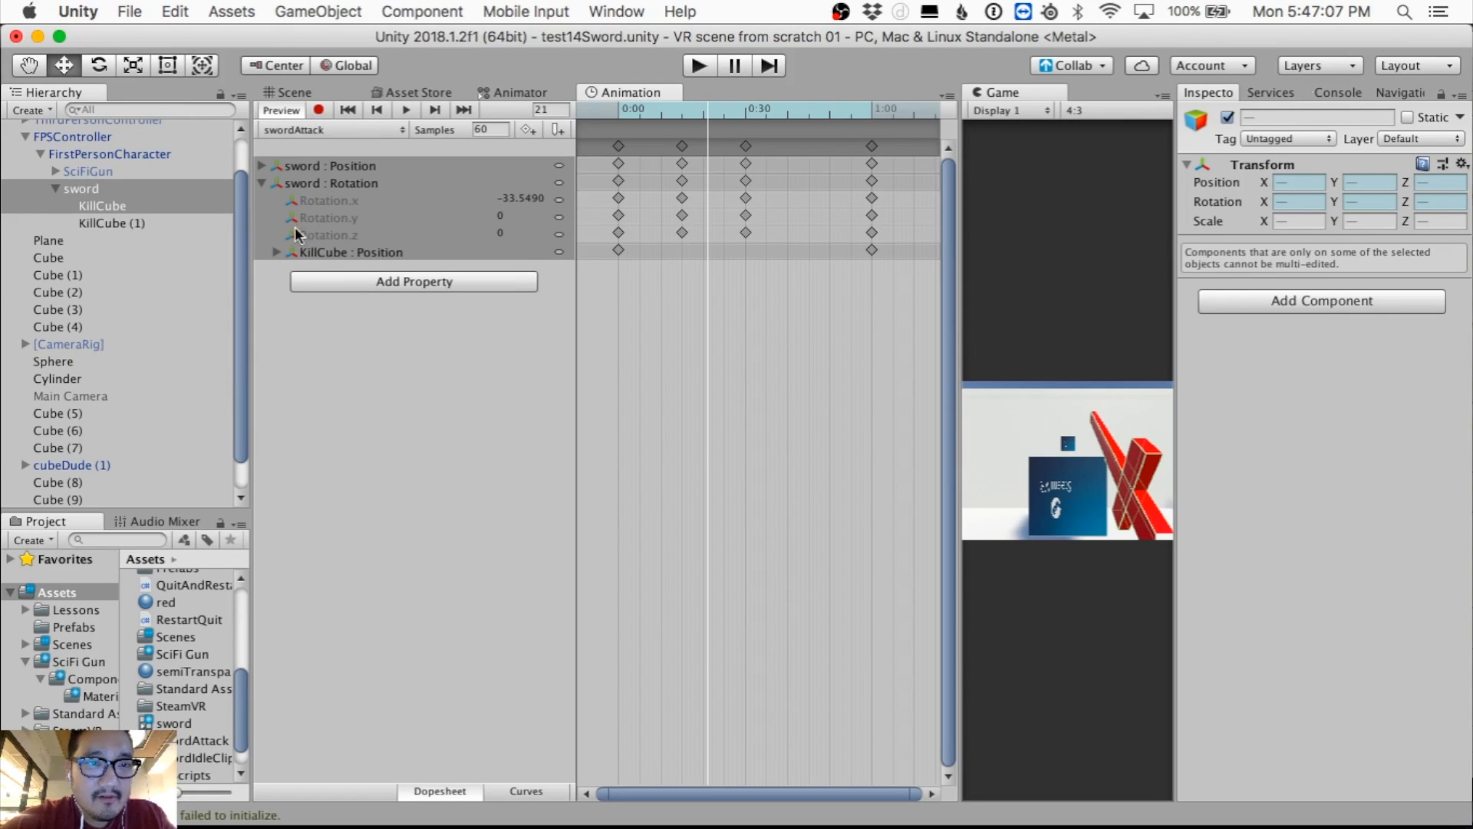
Step: Remove the KillCube Position property from the swordAttack clip and collapse the sword's Rotation track
left_click(276, 251)
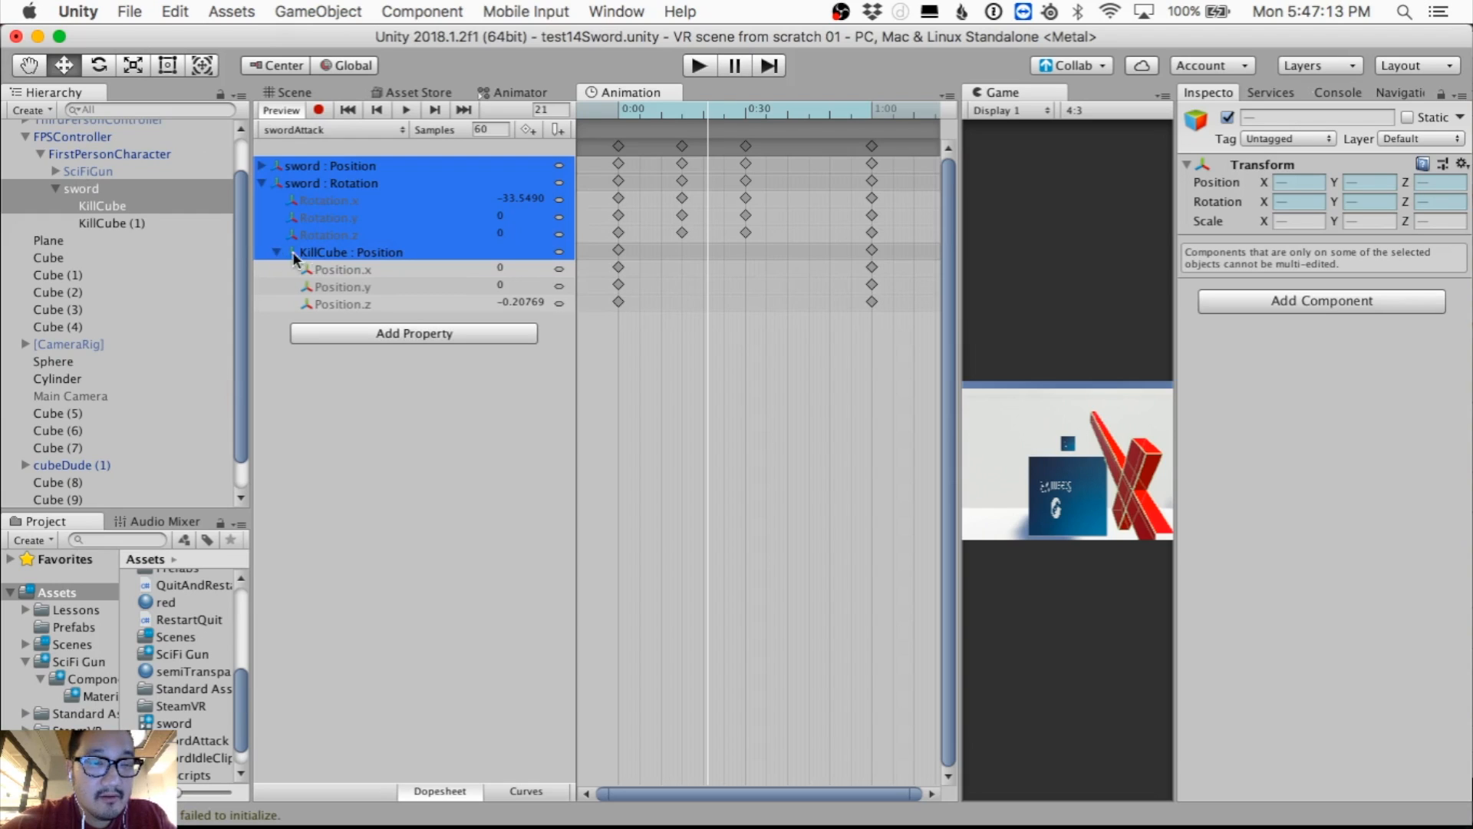
left_click(318, 254)
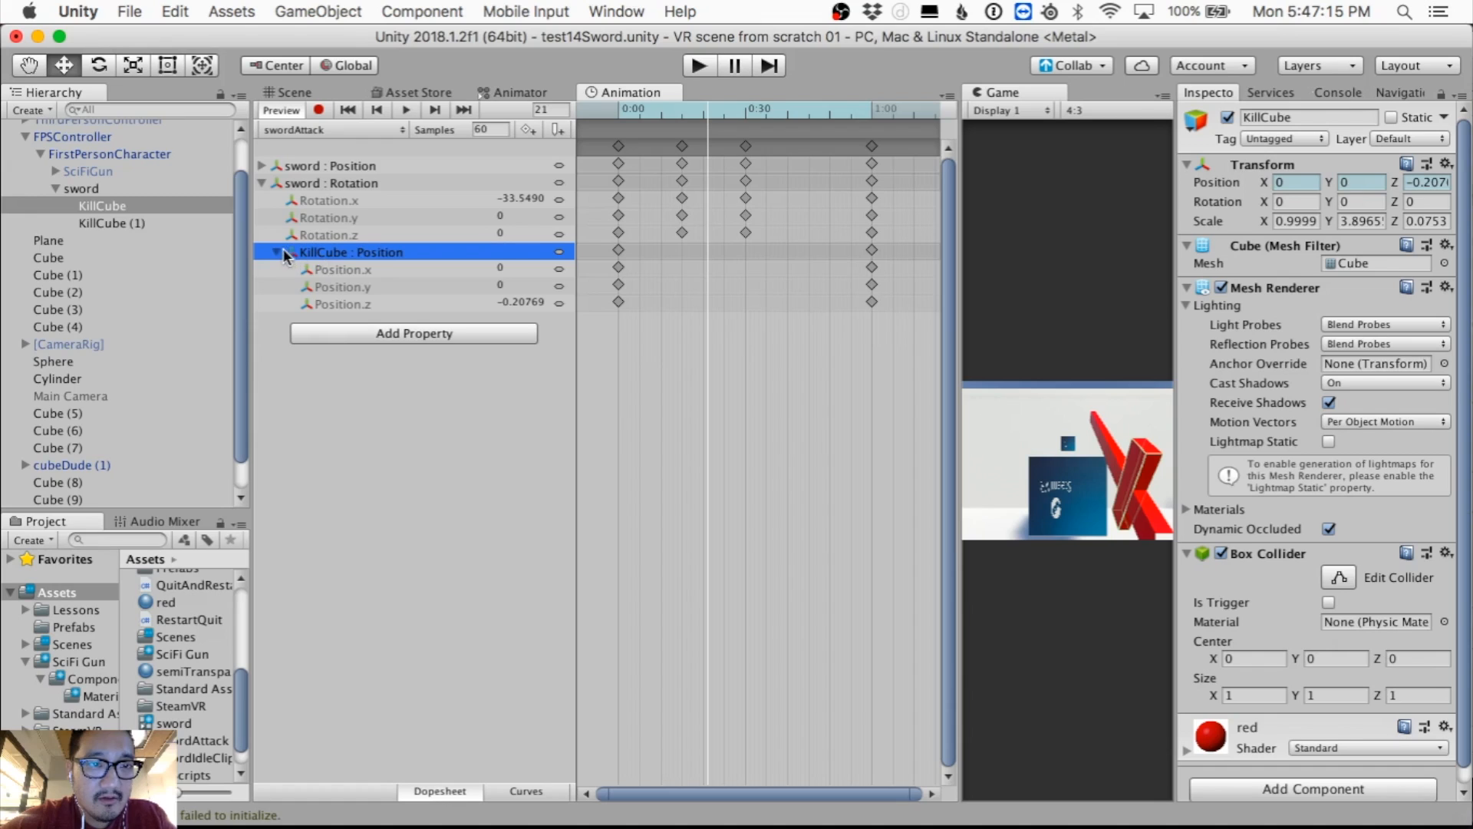
left_click(278, 252)
left_click(263, 182)
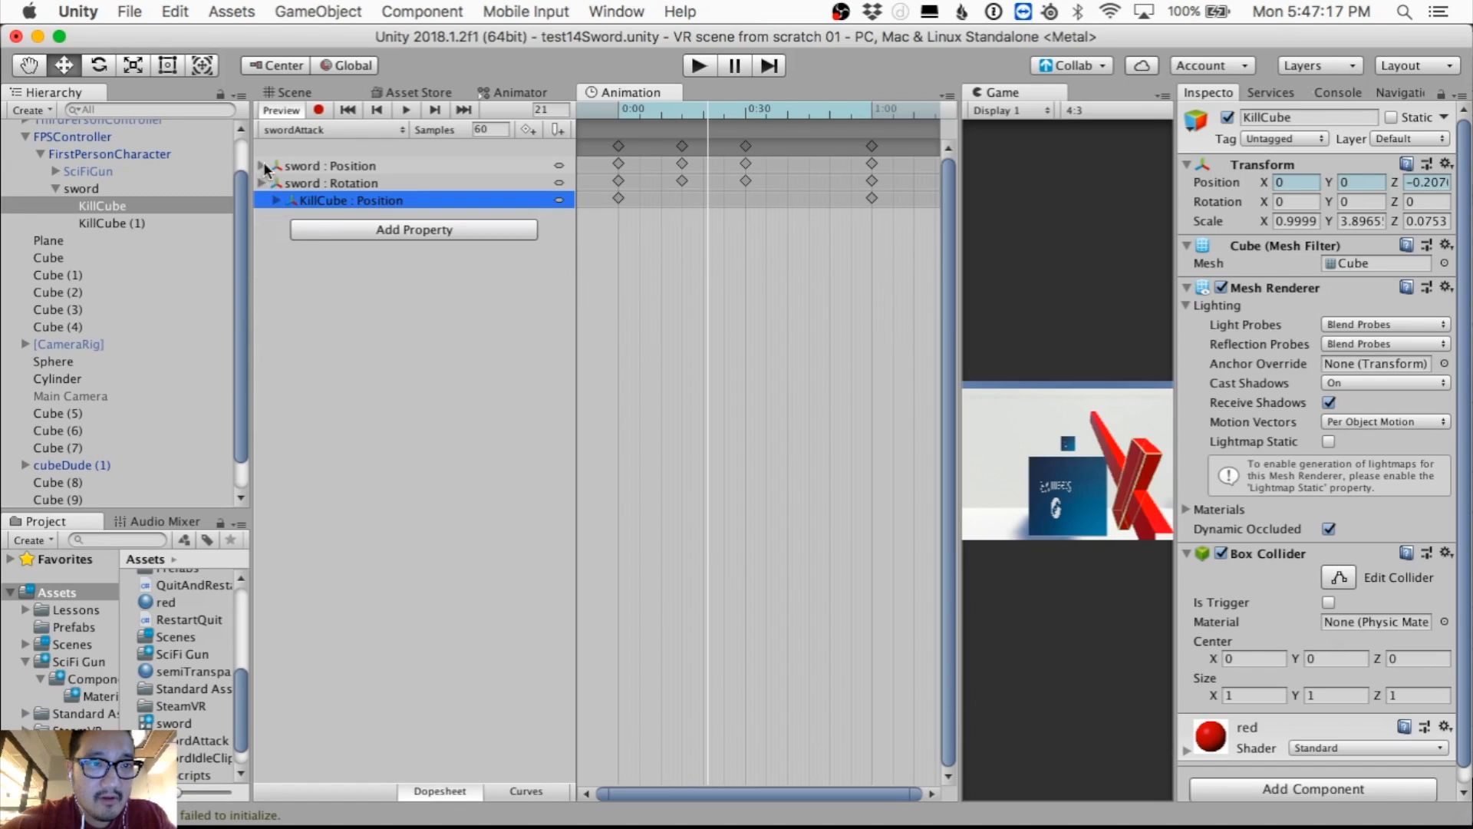
left_click(263, 165)
left_click(263, 166)
left_click(278, 202)
left_click(277, 201)
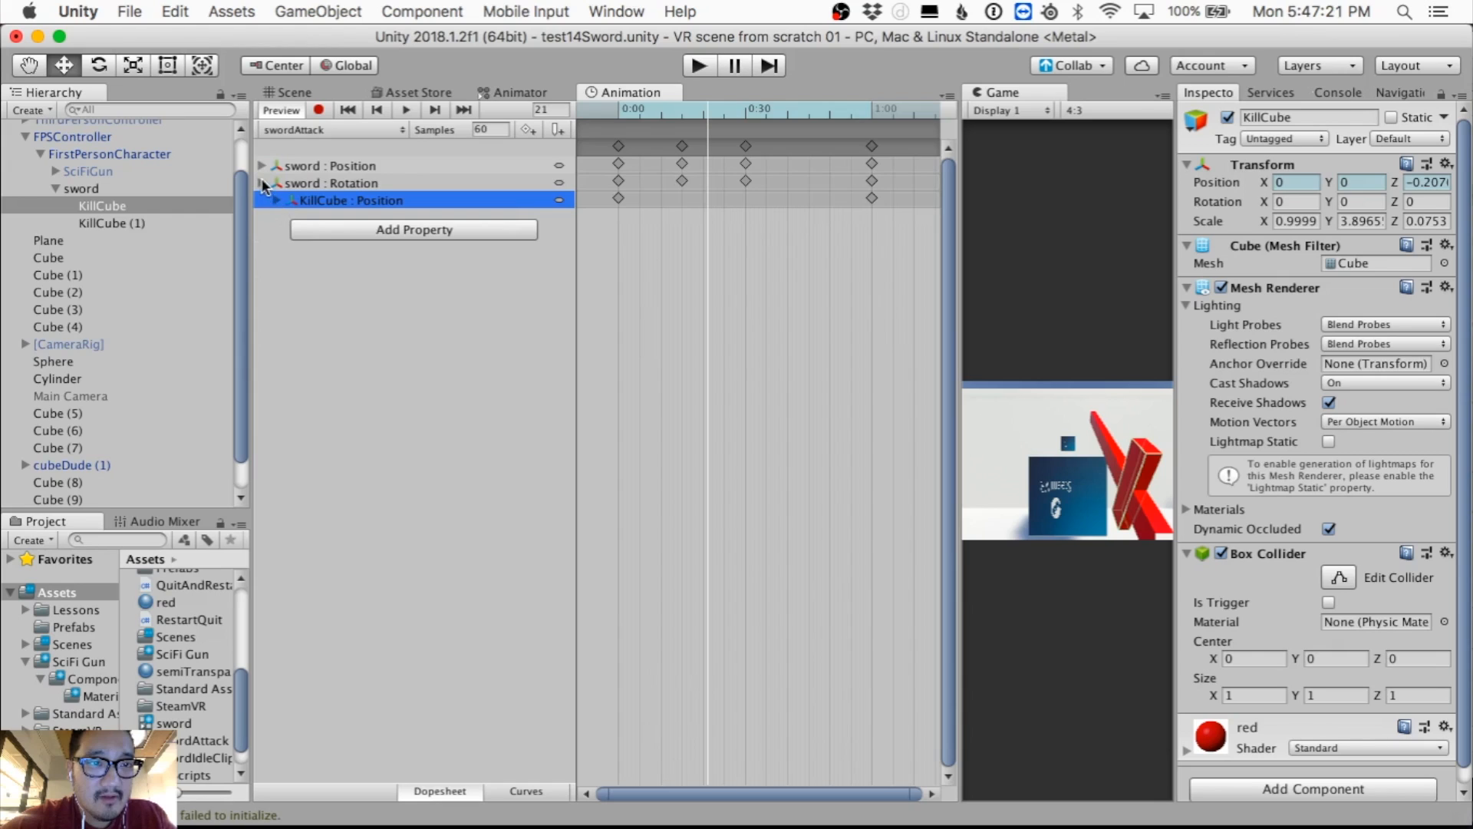
left_click(262, 183)
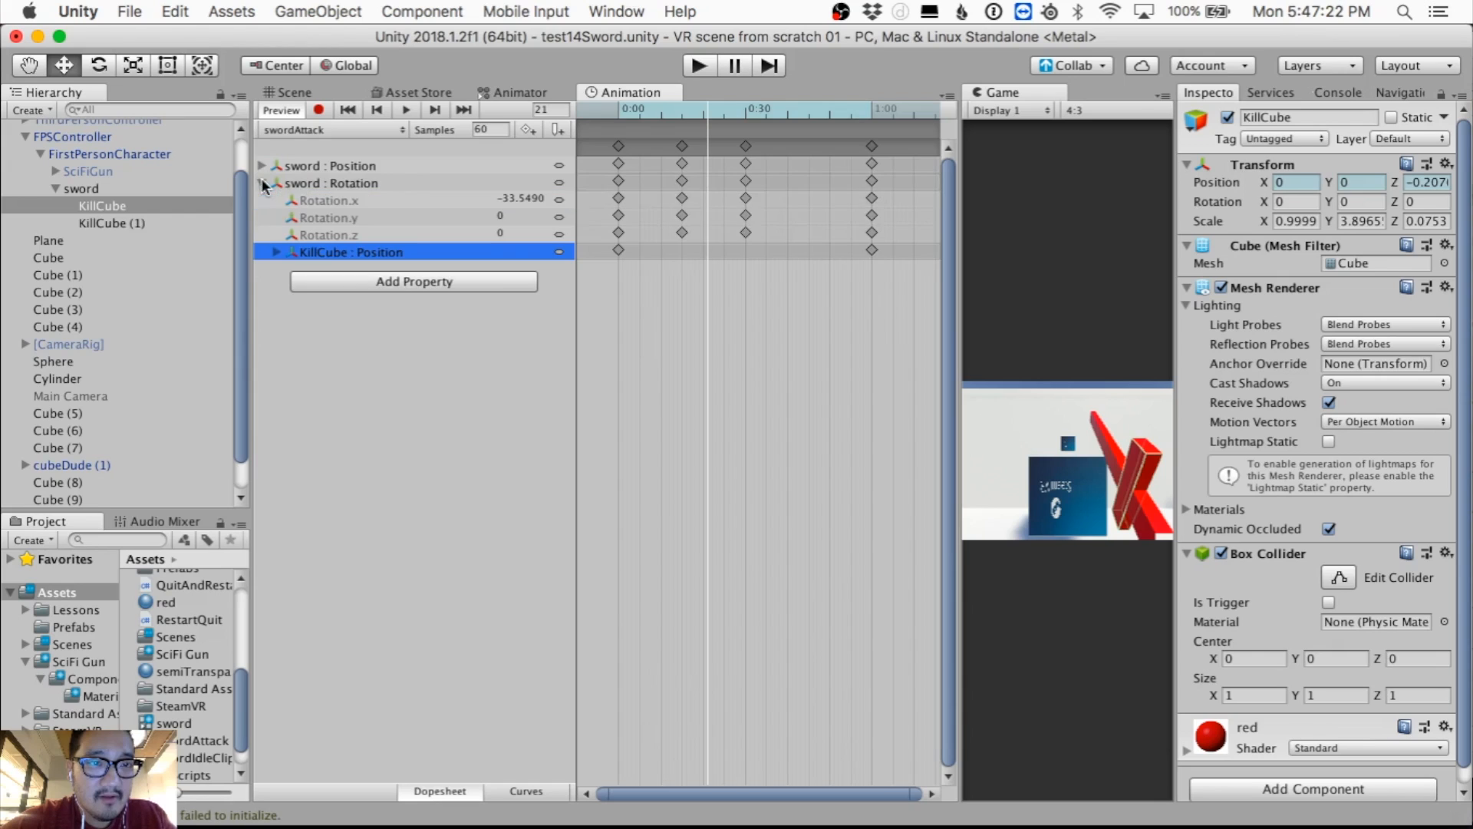
right_click(304, 251)
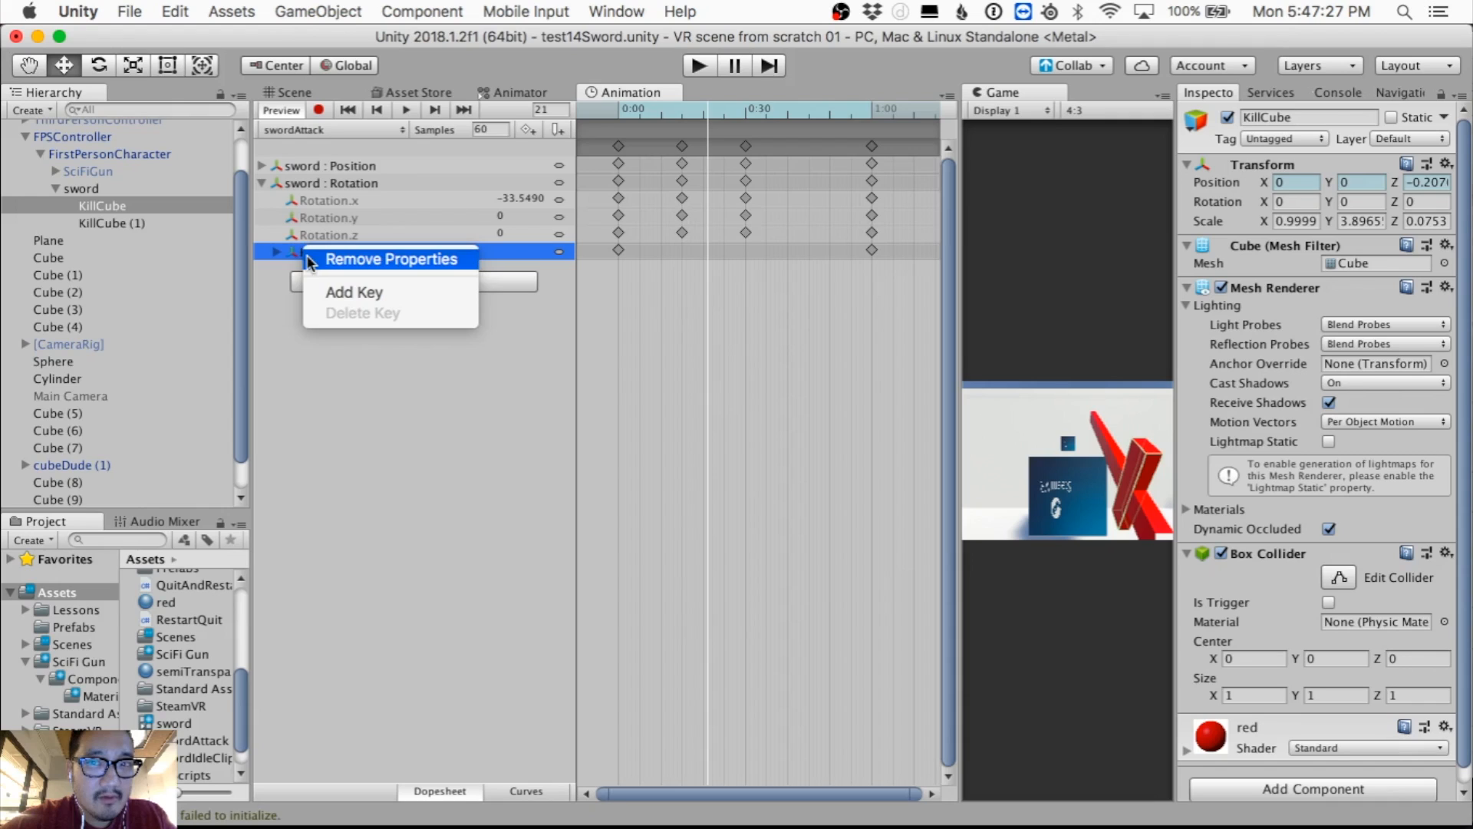
left_click(307, 258)
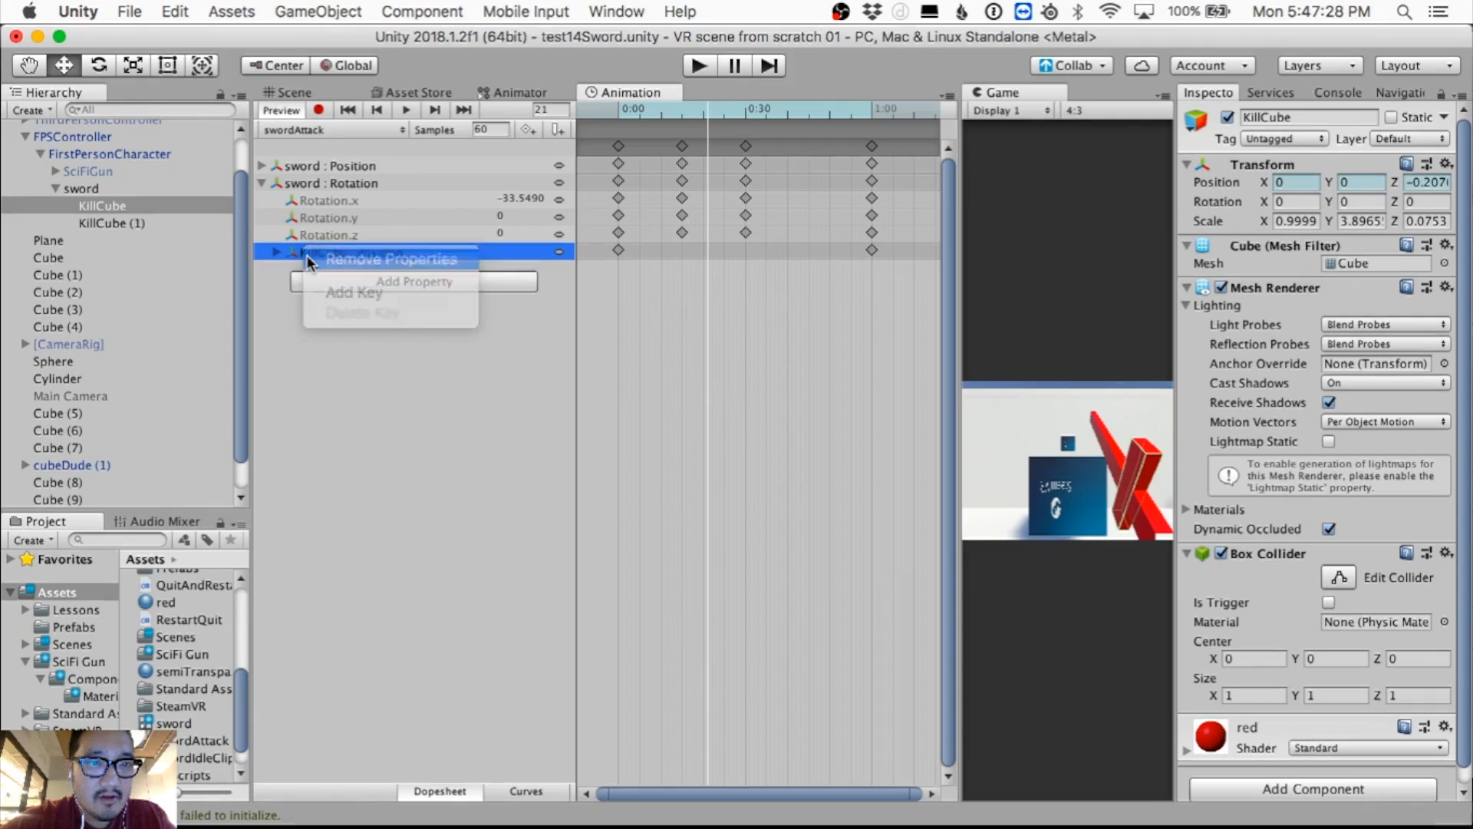
left_click(261, 182)
left_click(283, 167)
left_click(285, 183)
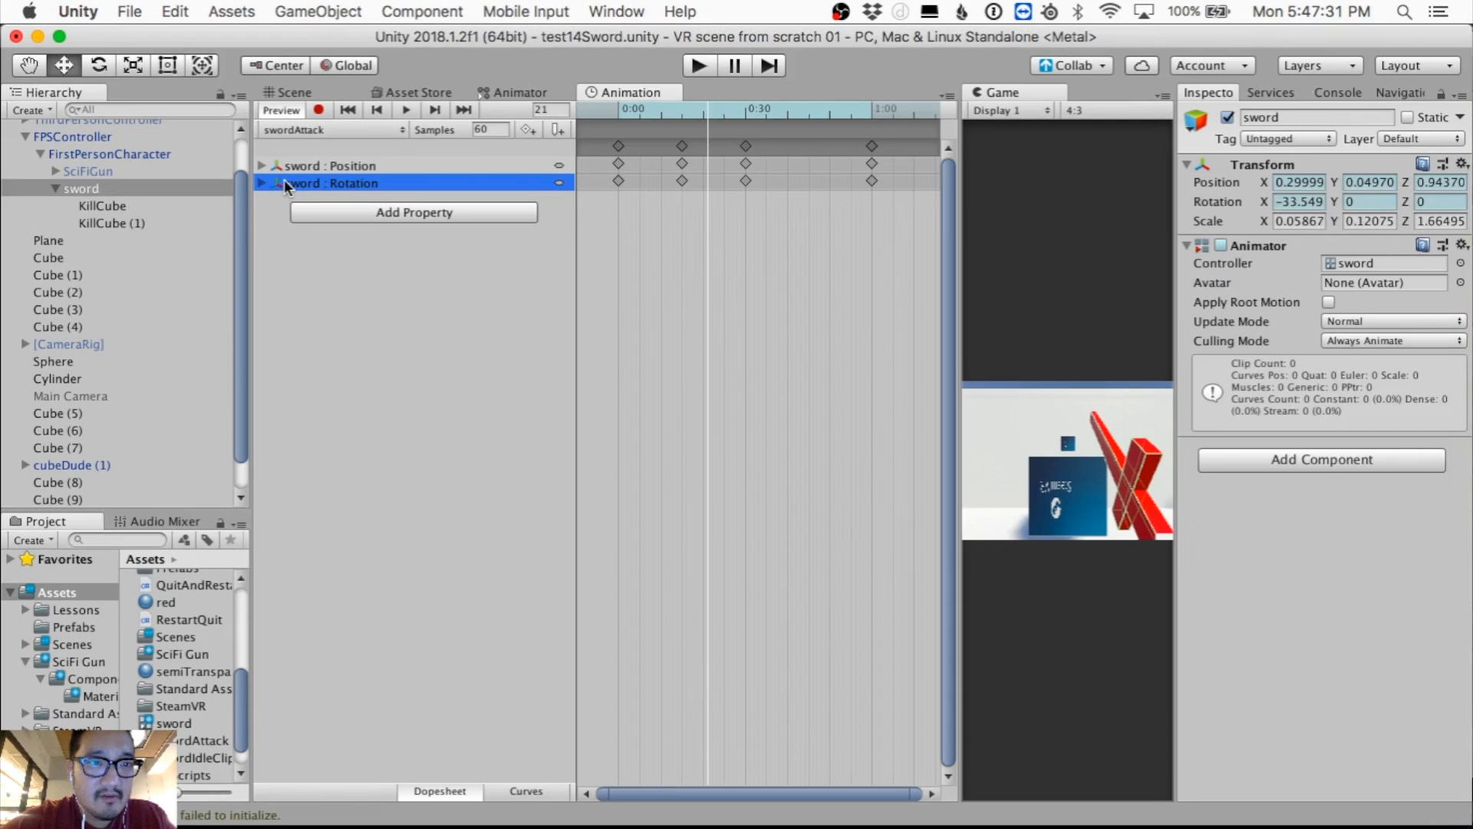
Step: Examine which KillCube properties can be added to the clip, including its Box Collider, Mesh Renderer and Transform
left_click(311, 215)
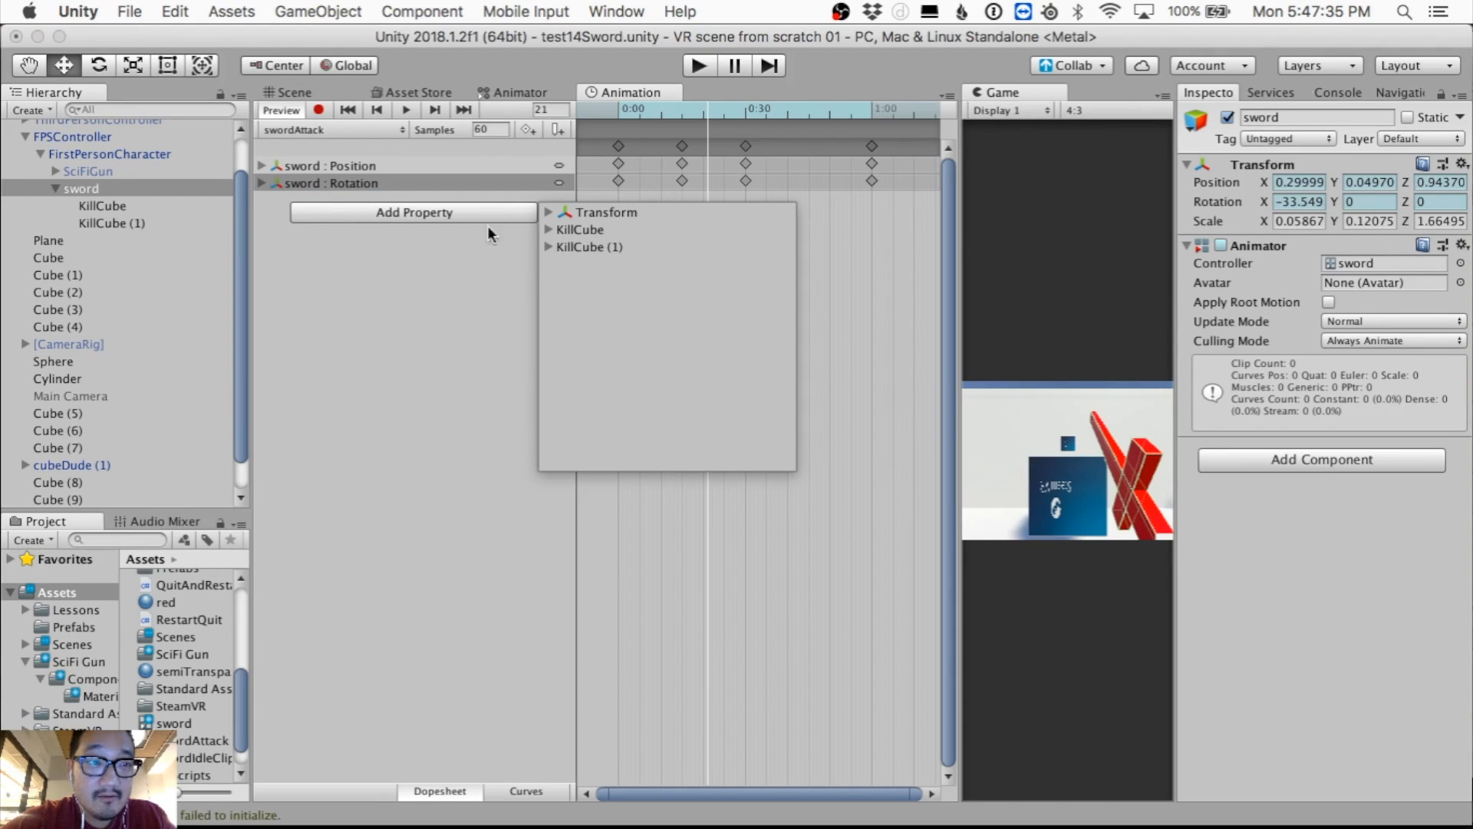
left_click(547, 229)
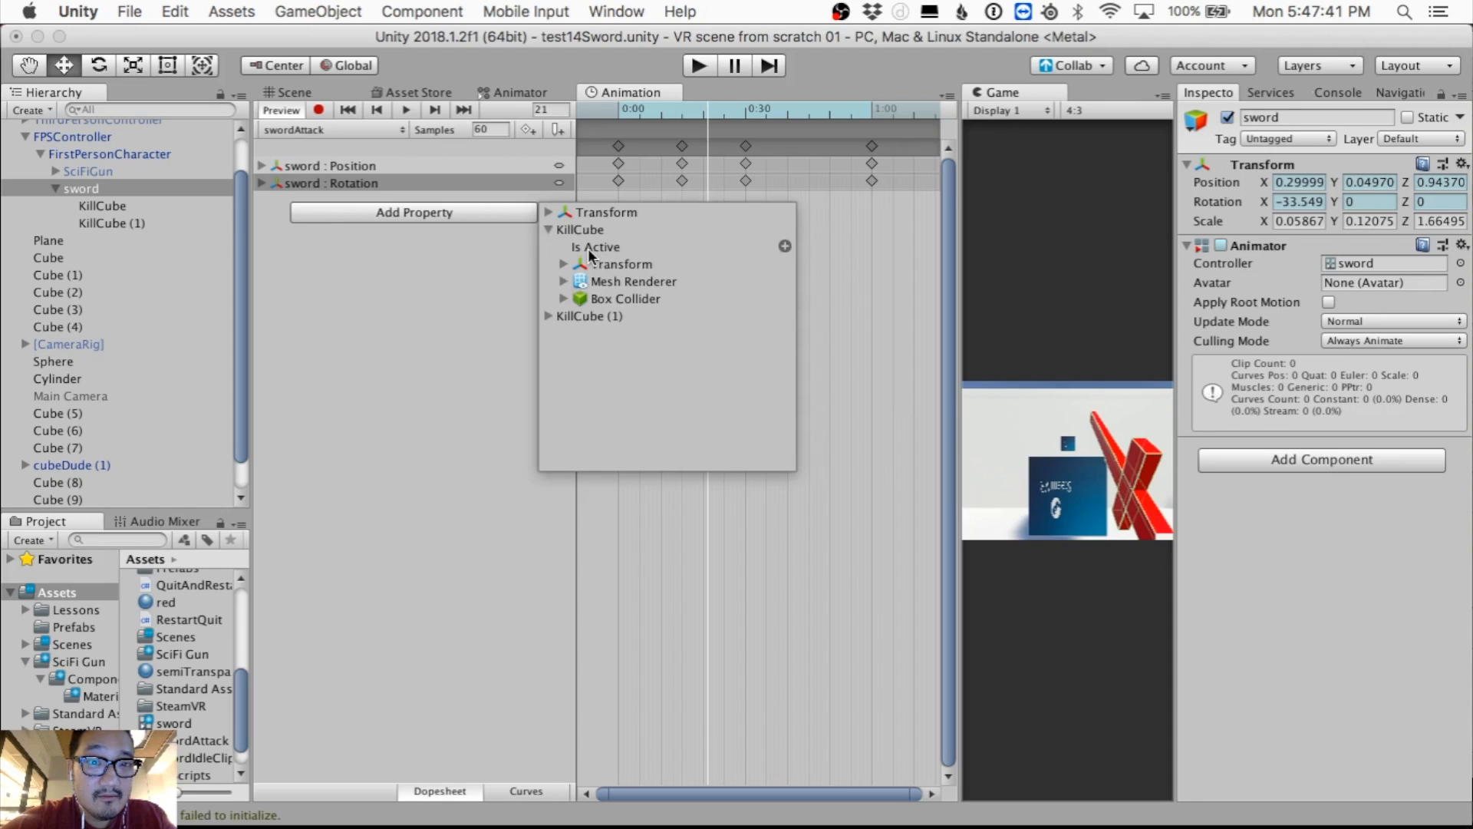
left_click(564, 299)
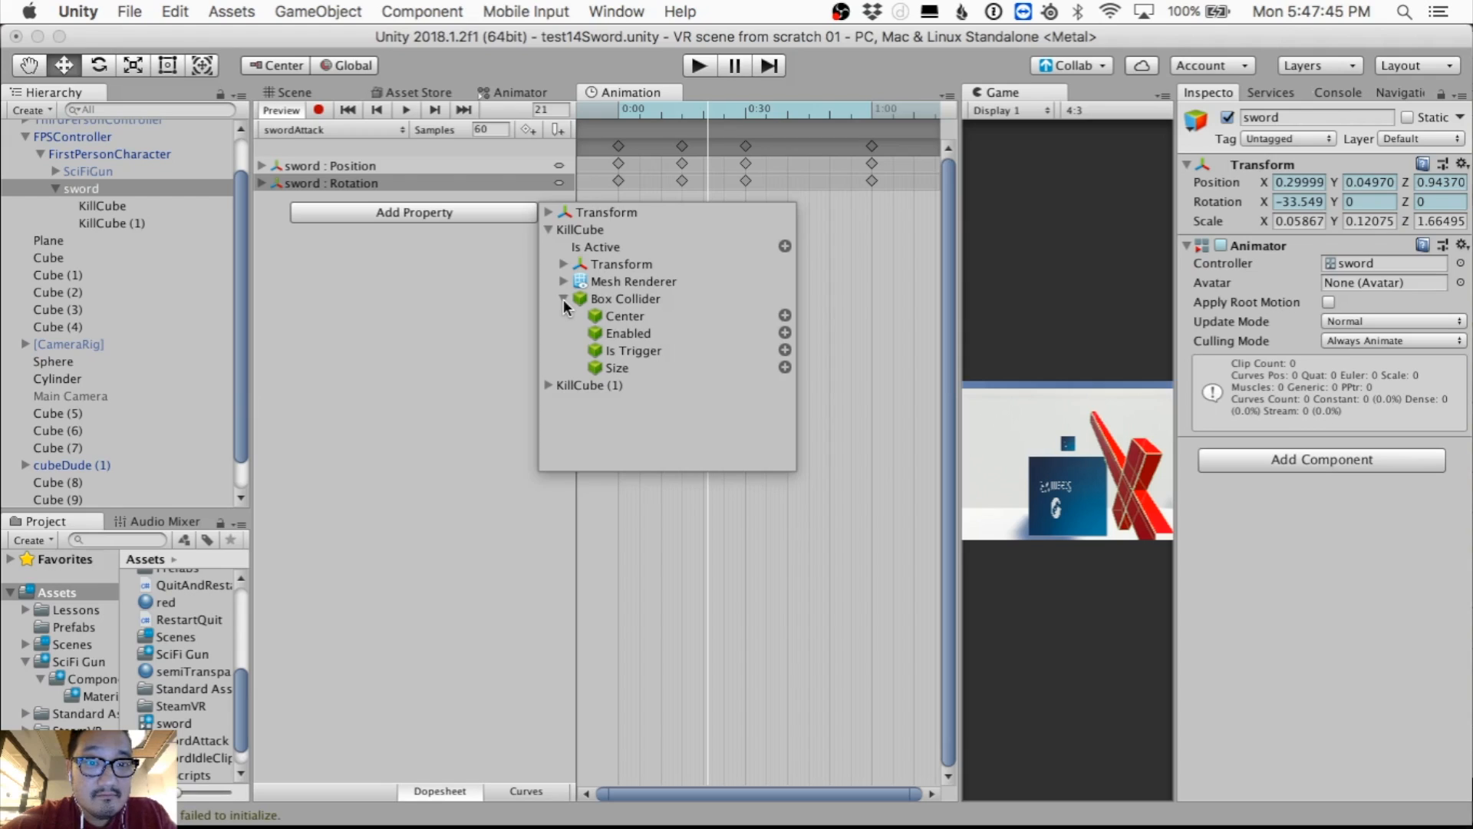
left_click(563, 300)
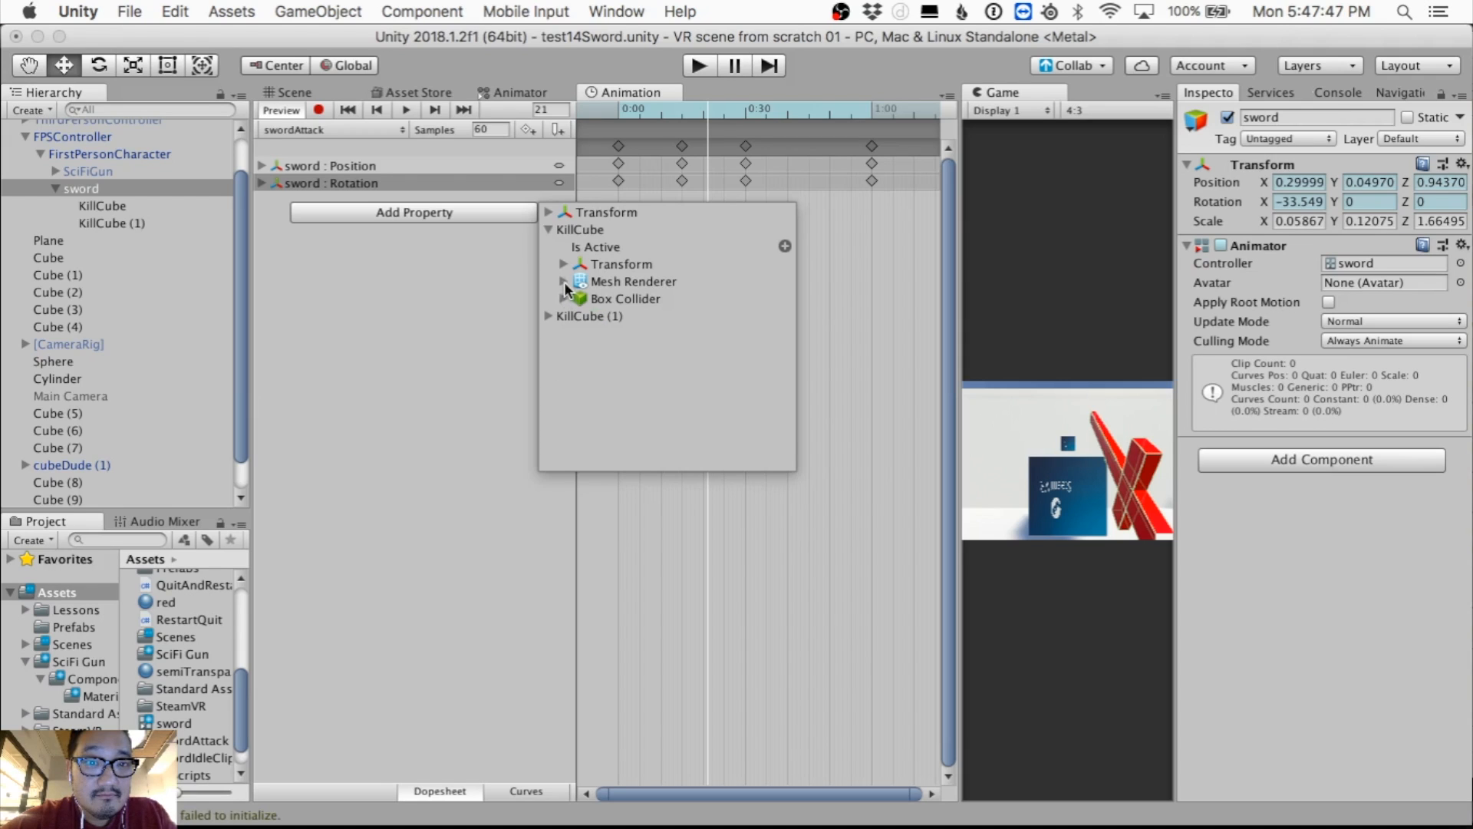
left_click(563, 280)
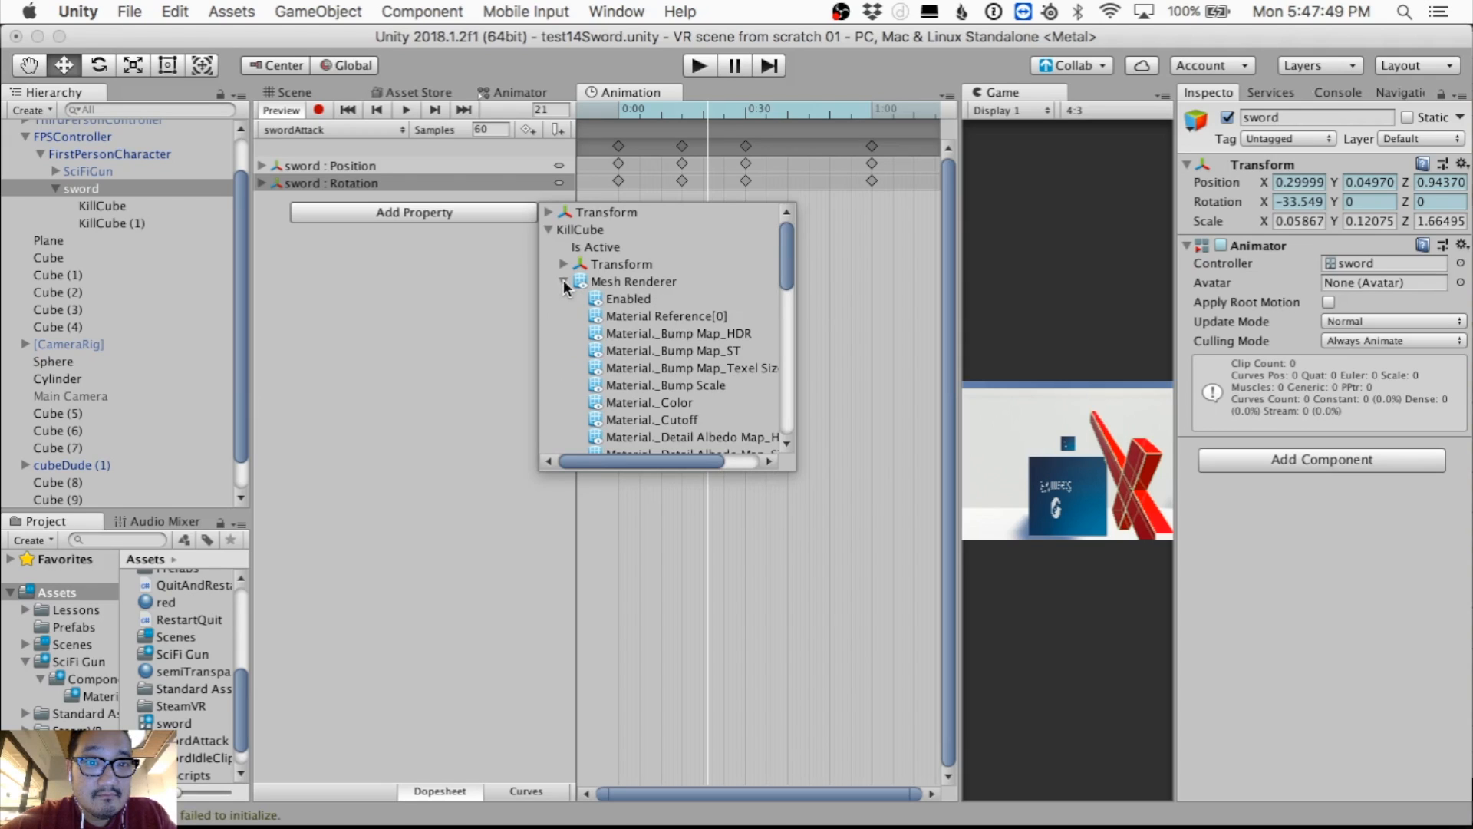
scroll(563, 279, "down", 3)
scroll(563, 279, "up", 3)
left_click(563, 281)
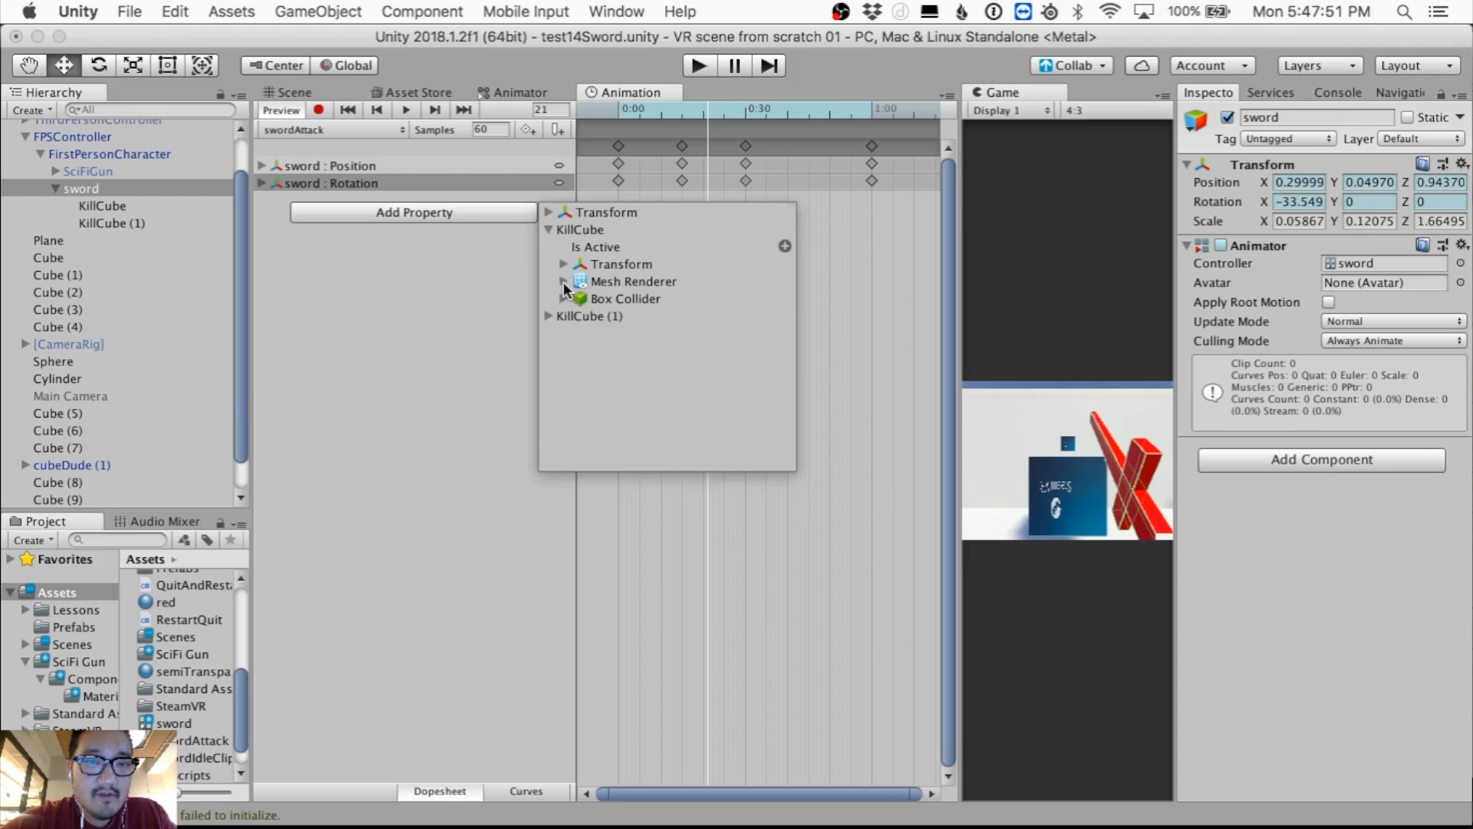
left_click(561, 265)
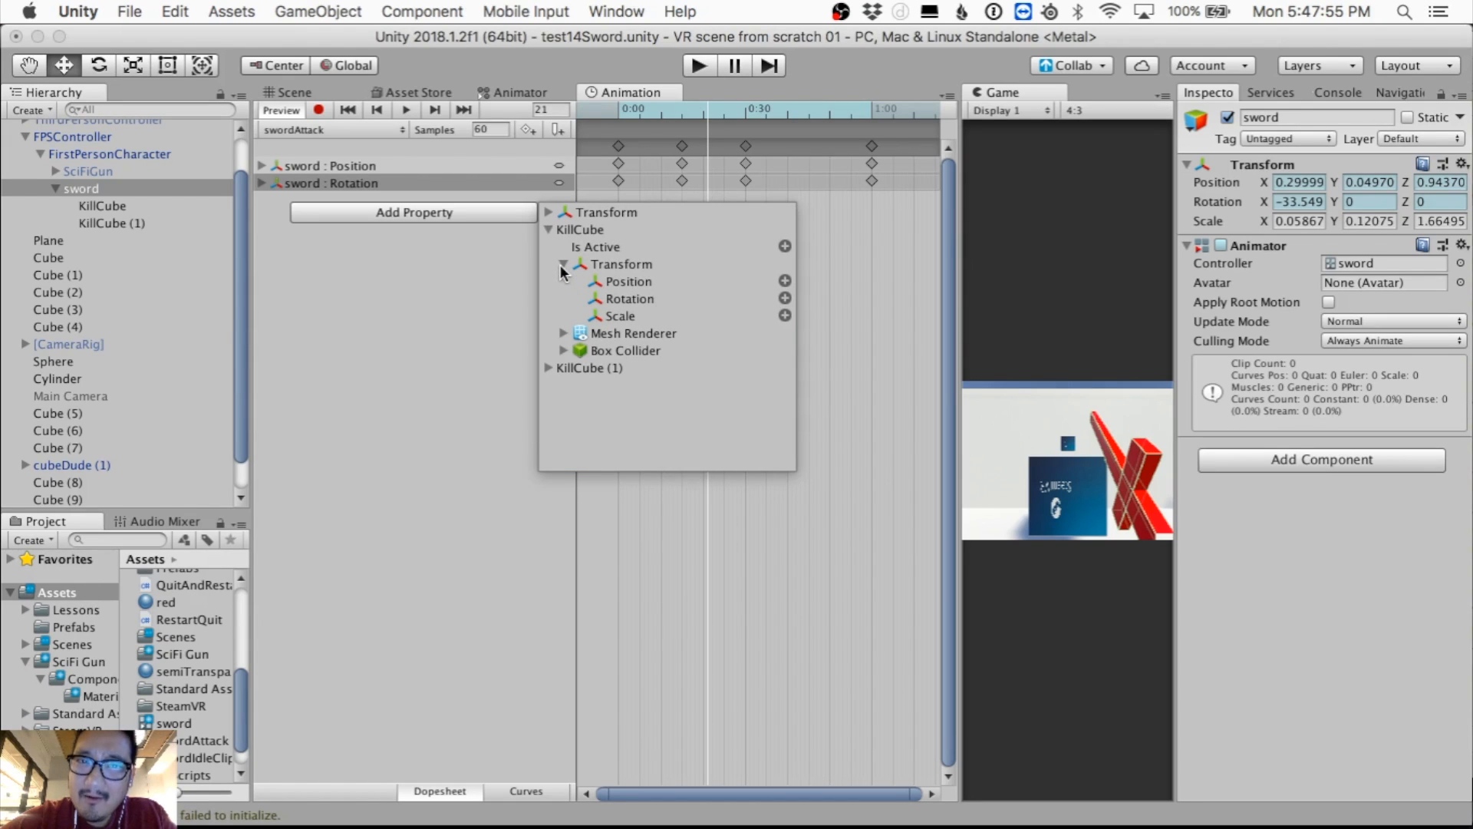
left_click(561, 265)
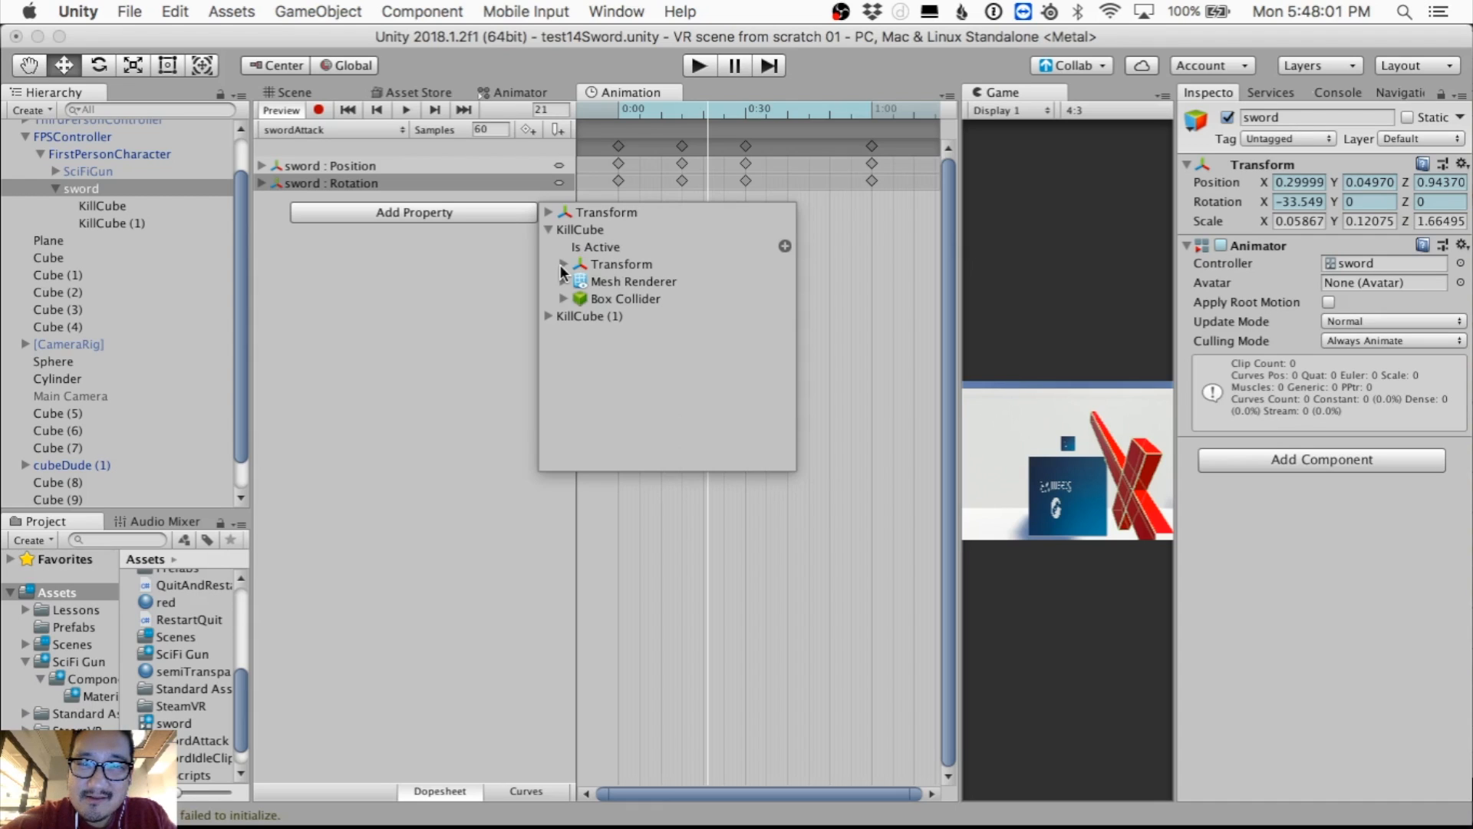
left_click(549, 230)
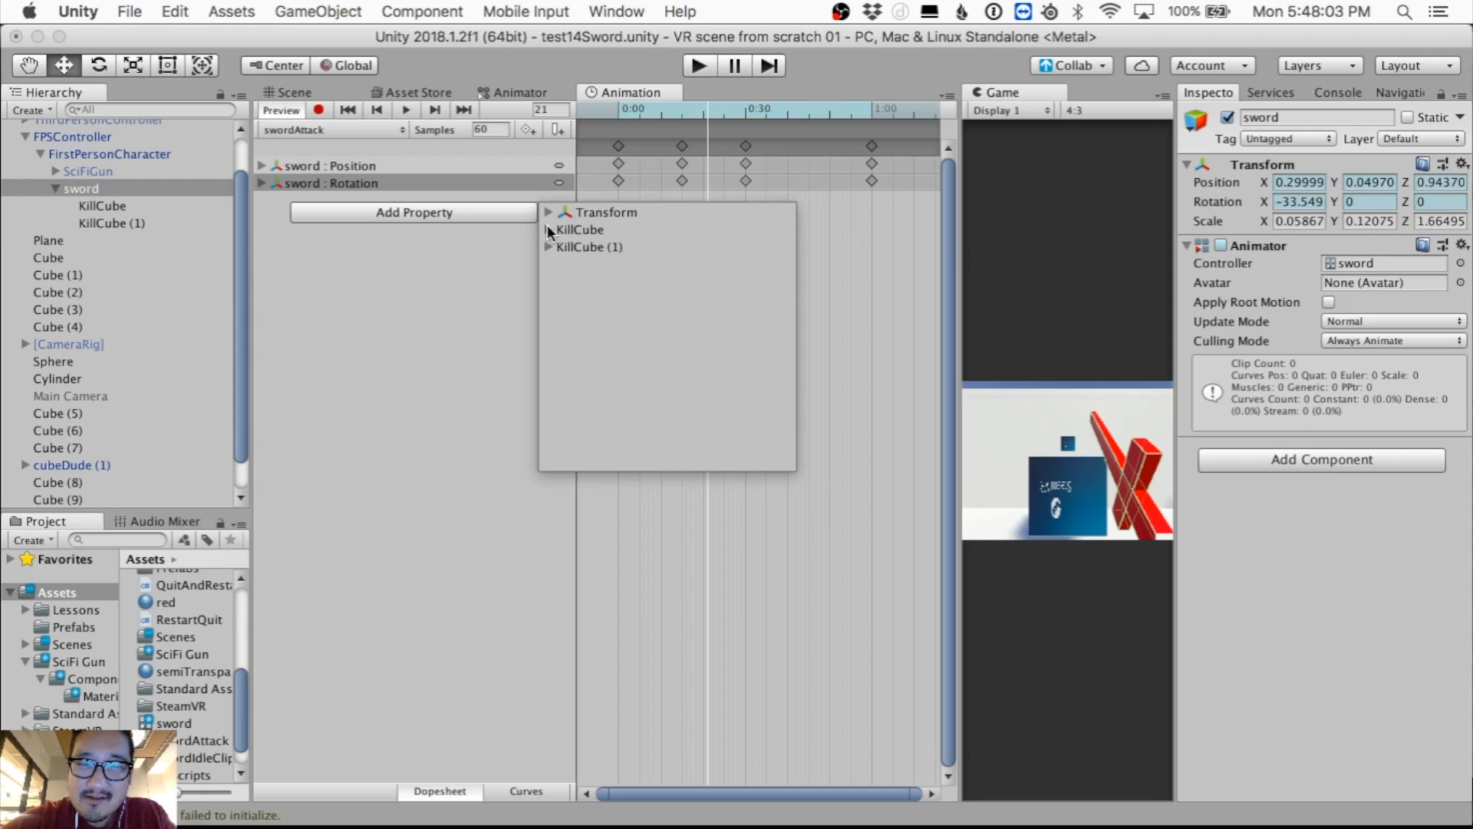
Step: Examine which KillCube (1) properties can be animated, and compare the components of the sword's two KillCube children
left_click(550, 246)
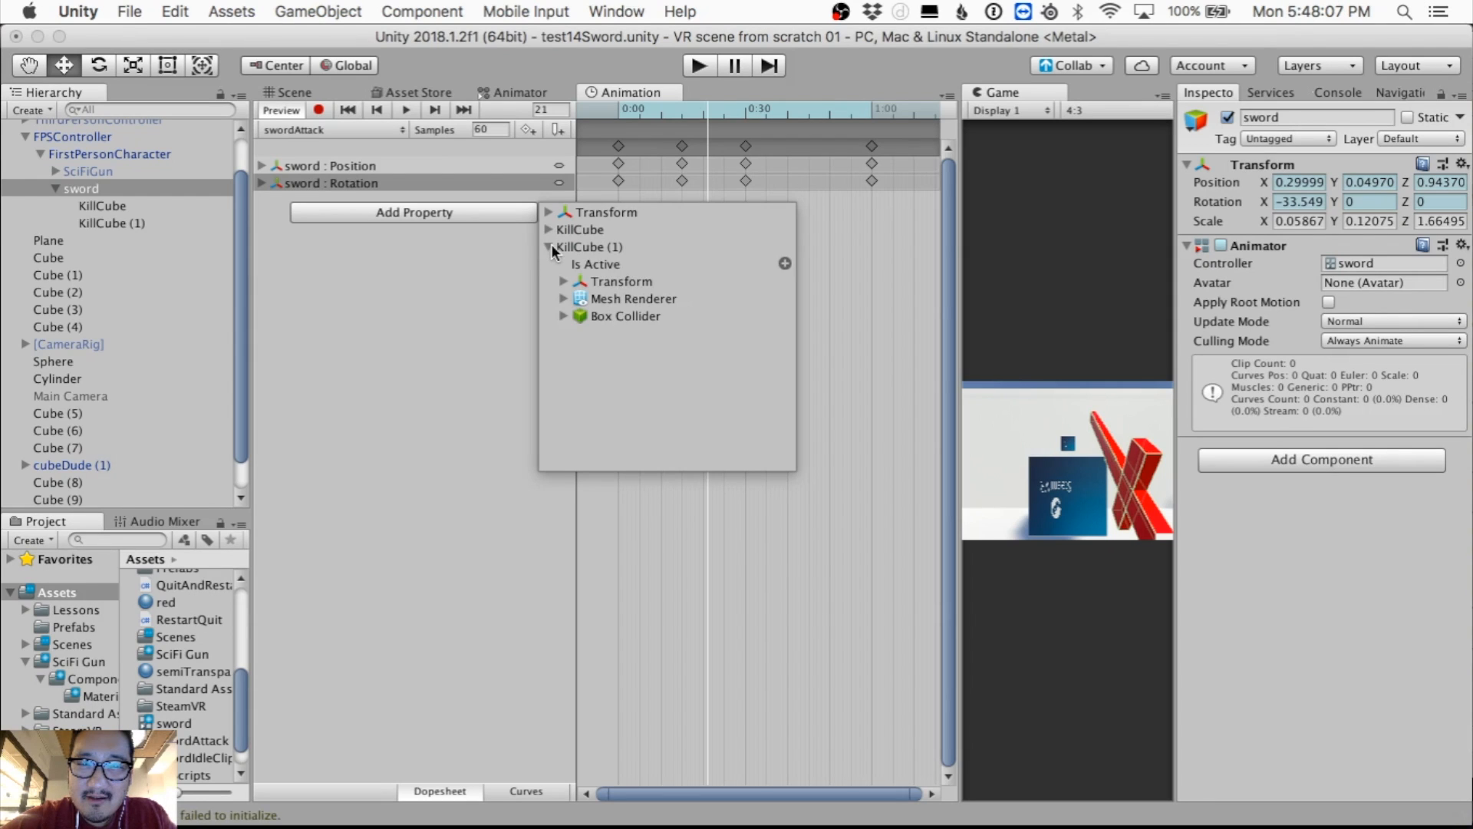
left_click(549, 247)
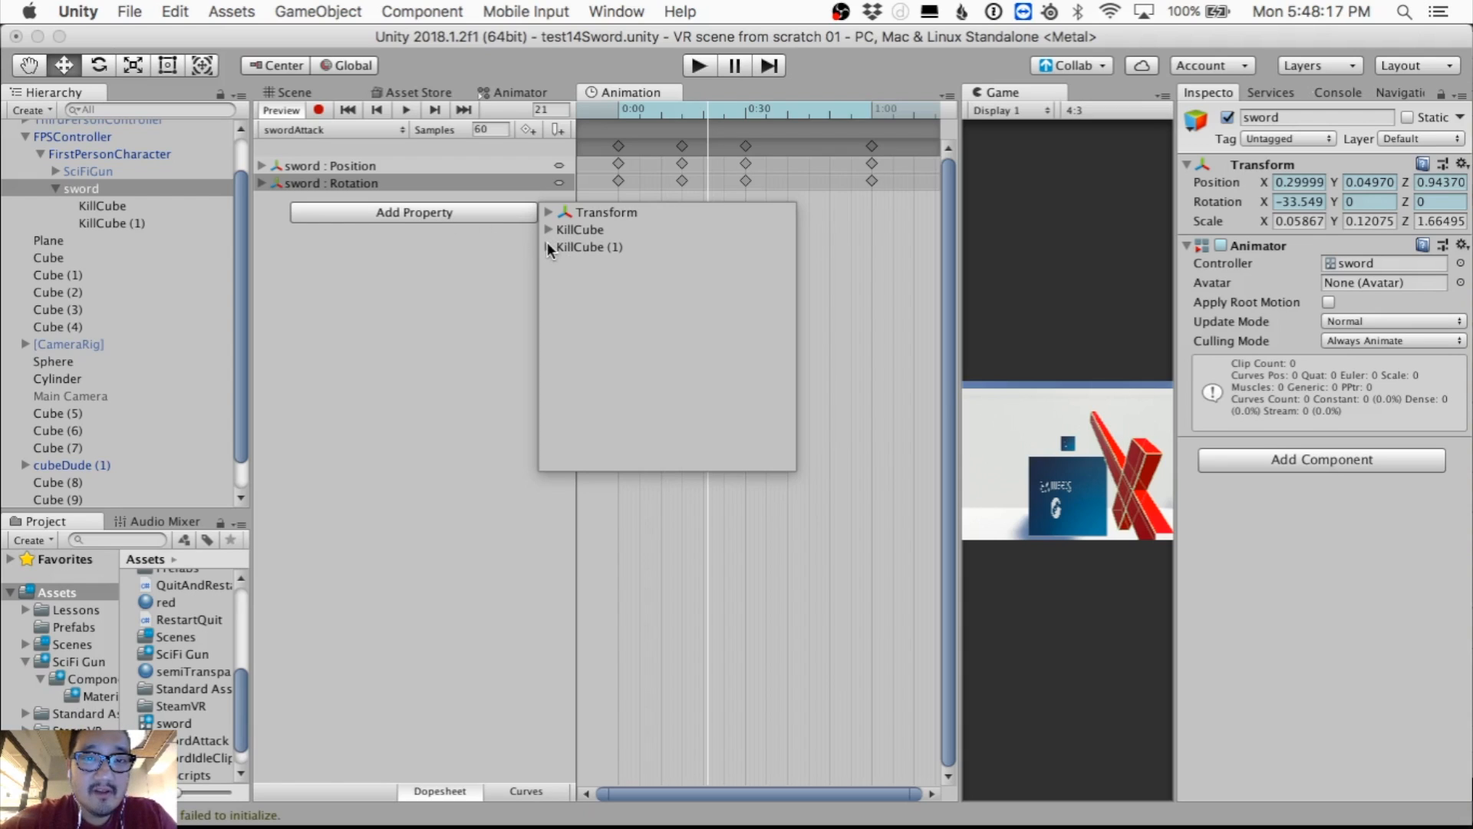
left_click(548, 247)
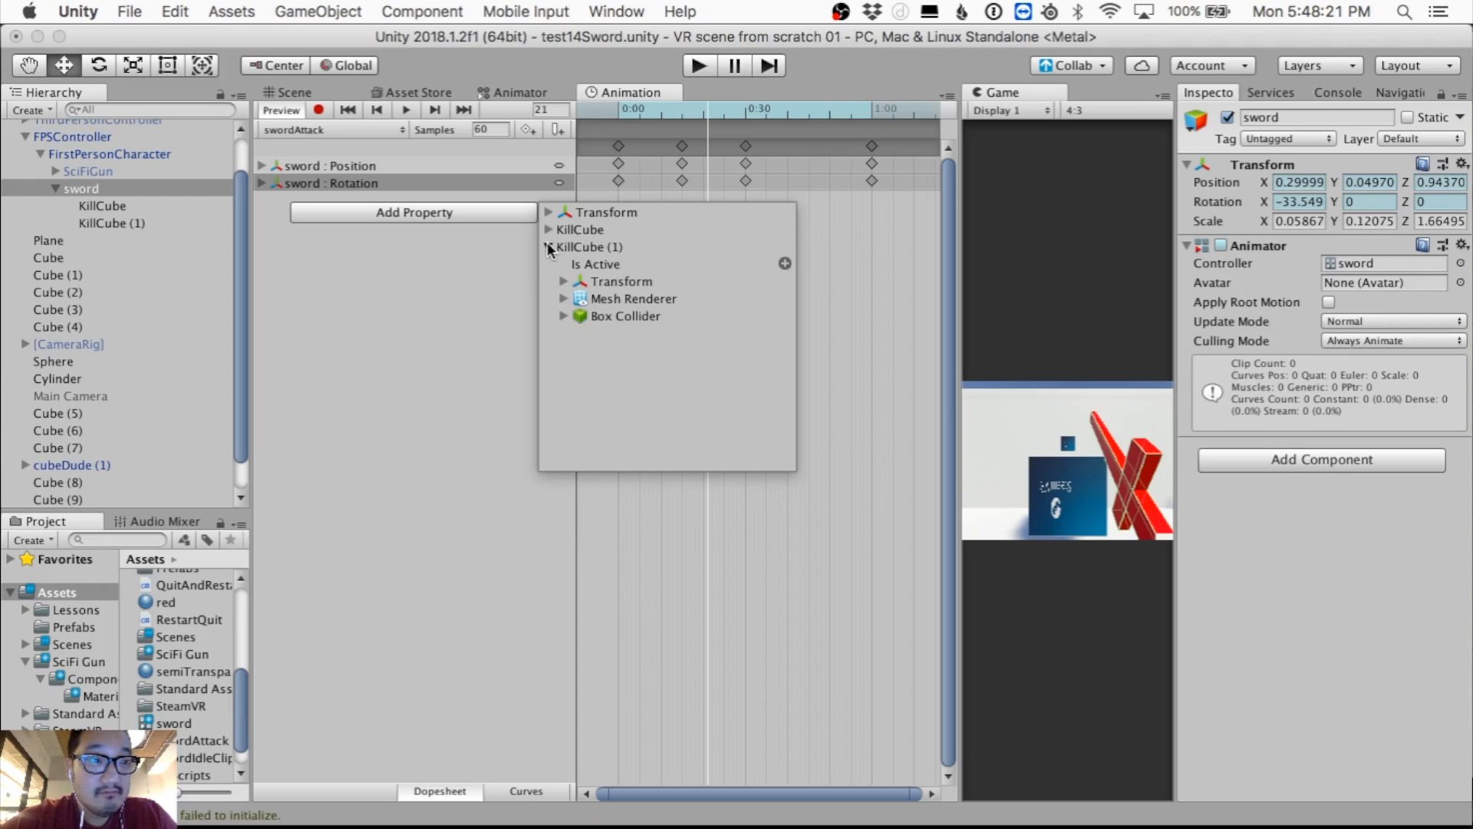
left_click(548, 247)
left_click(114, 209)
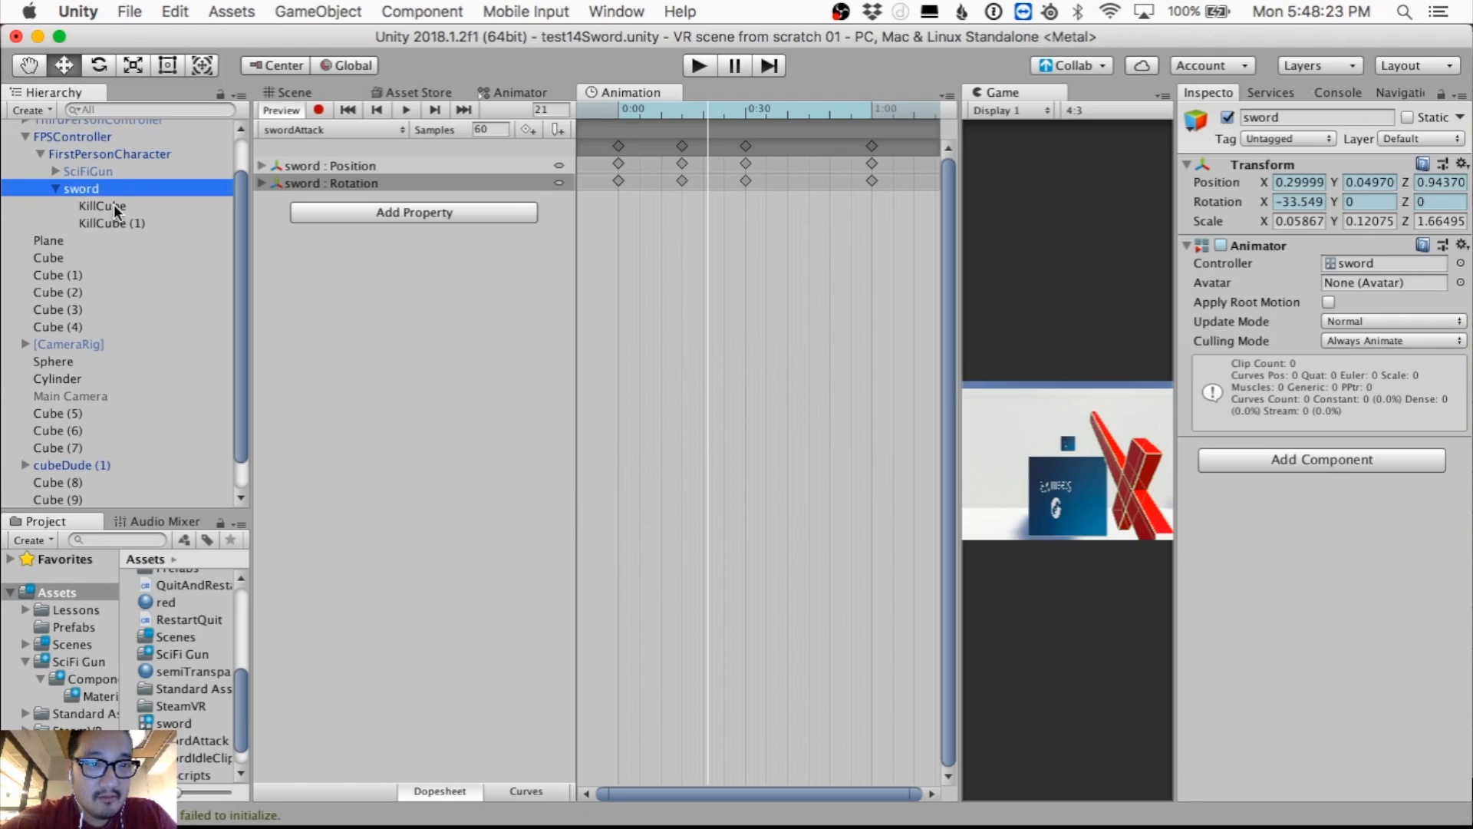
left_click(114, 204)
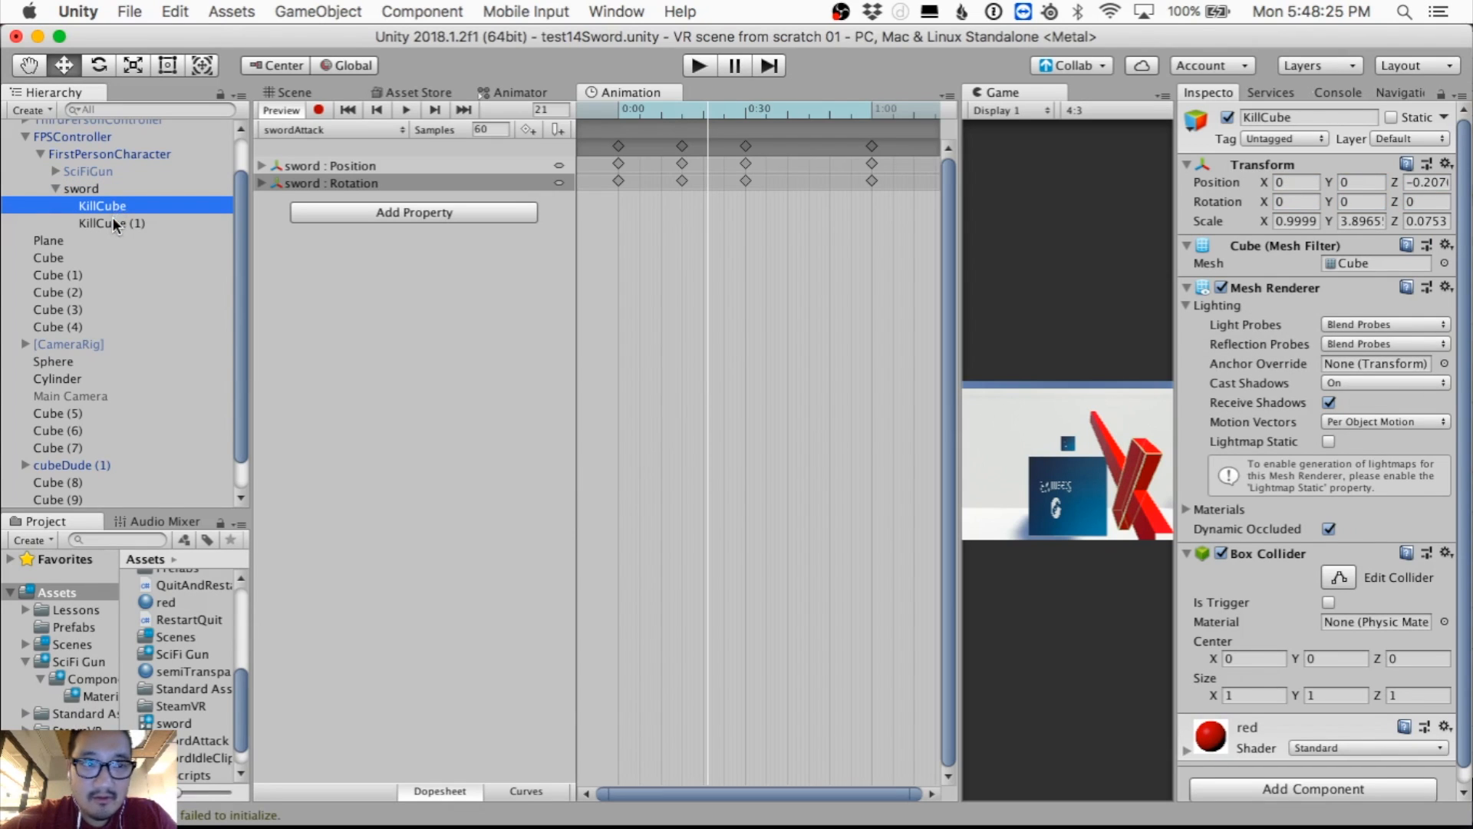
left_click(113, 224)
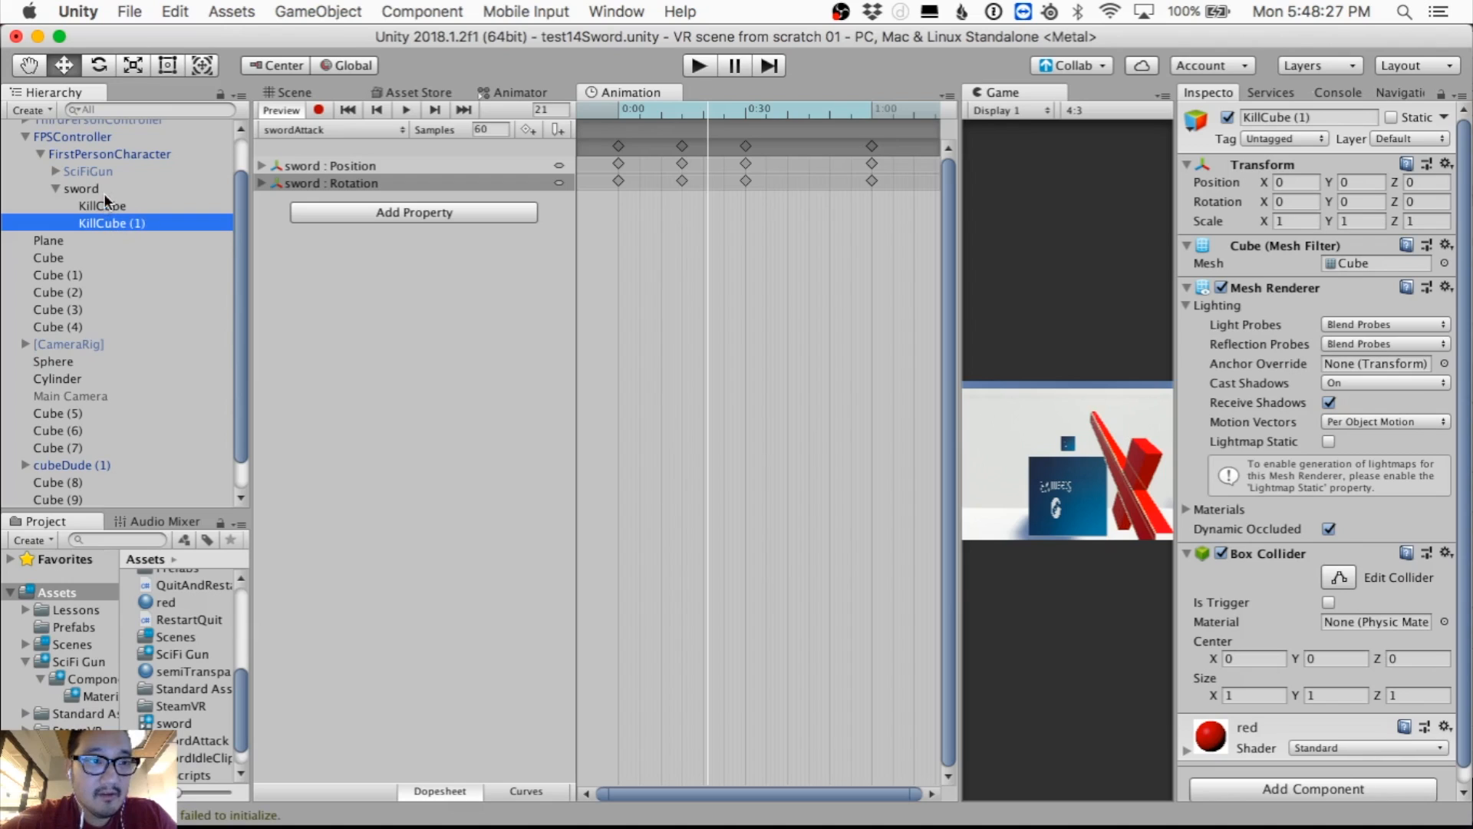
Step: Add the KillCube (1) Box Collider Enabled property to the swordAttack clip
left_click(351, 211)
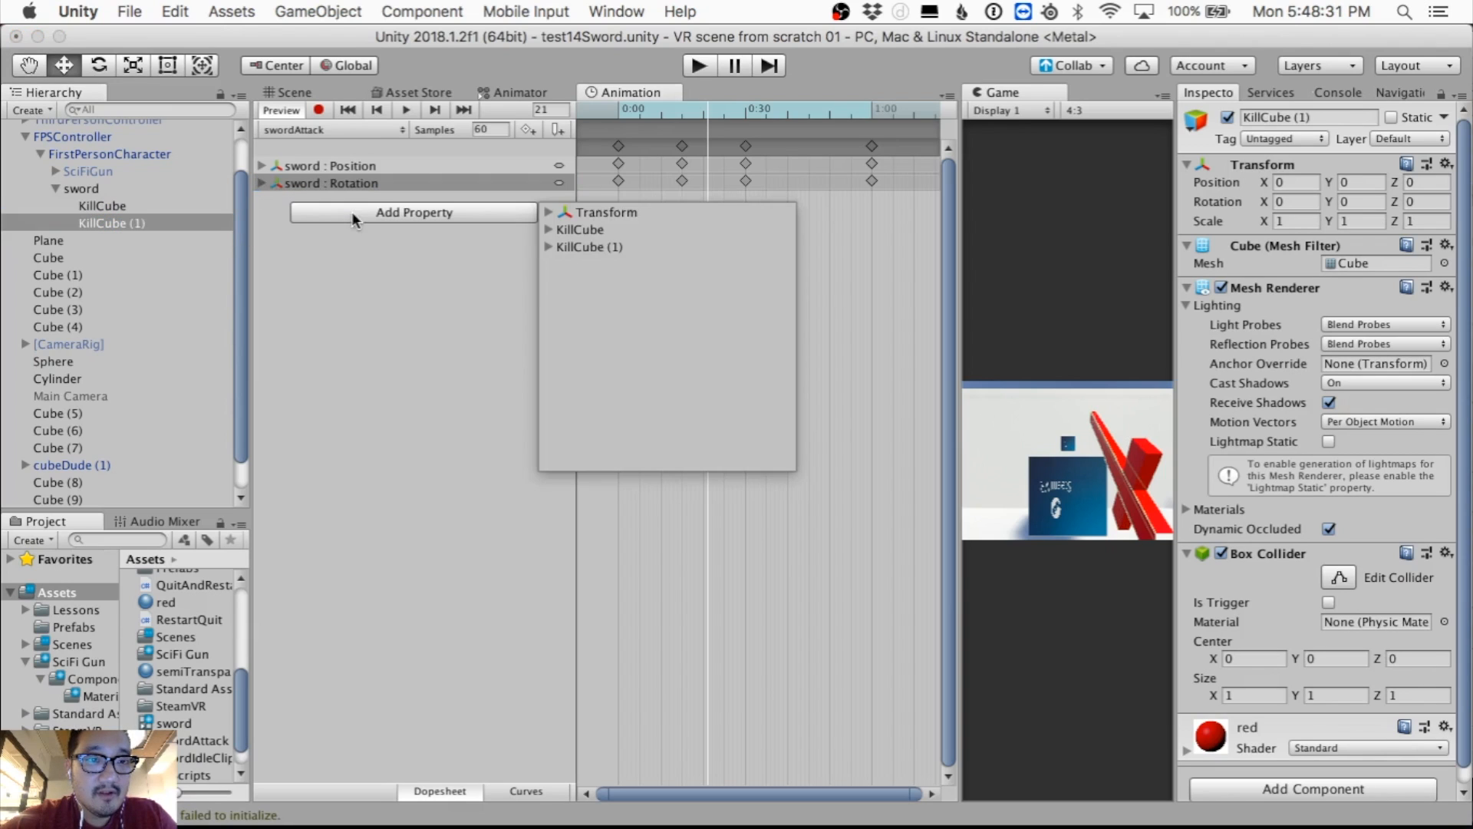
left_click(586, 246)
left_click(545, 246)
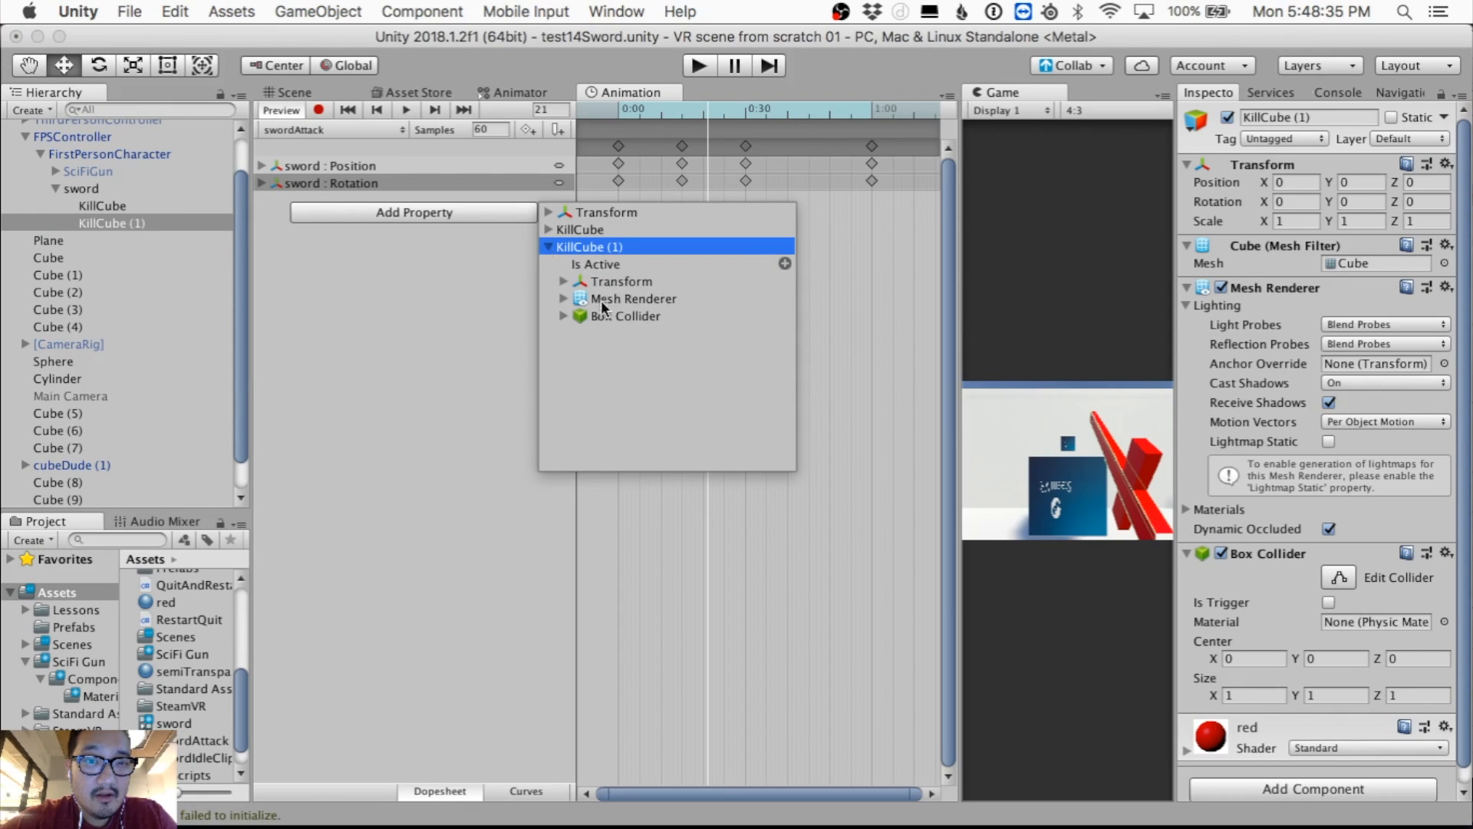
left_click(612, 317)
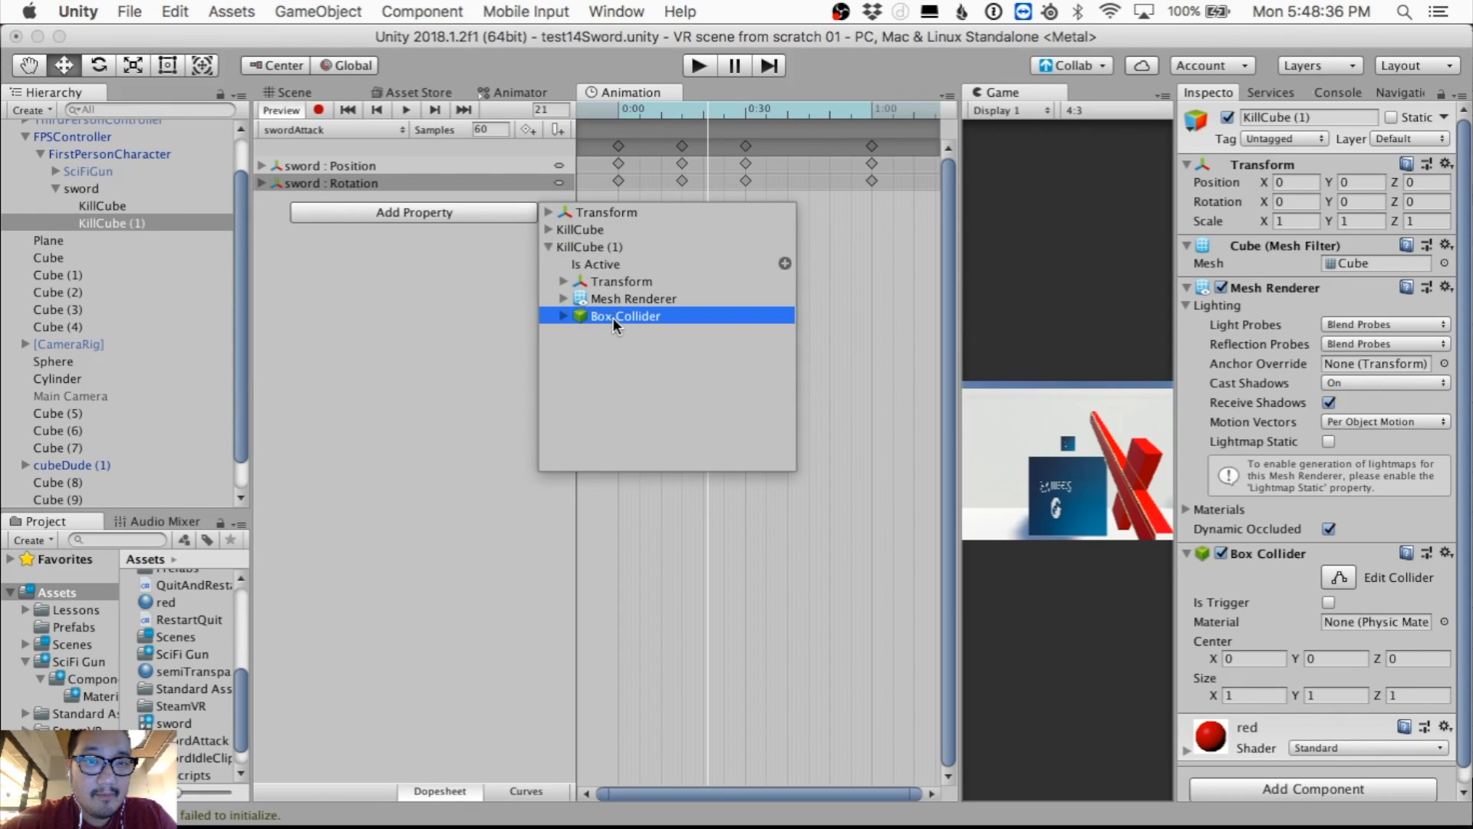
left_click(561, 316)
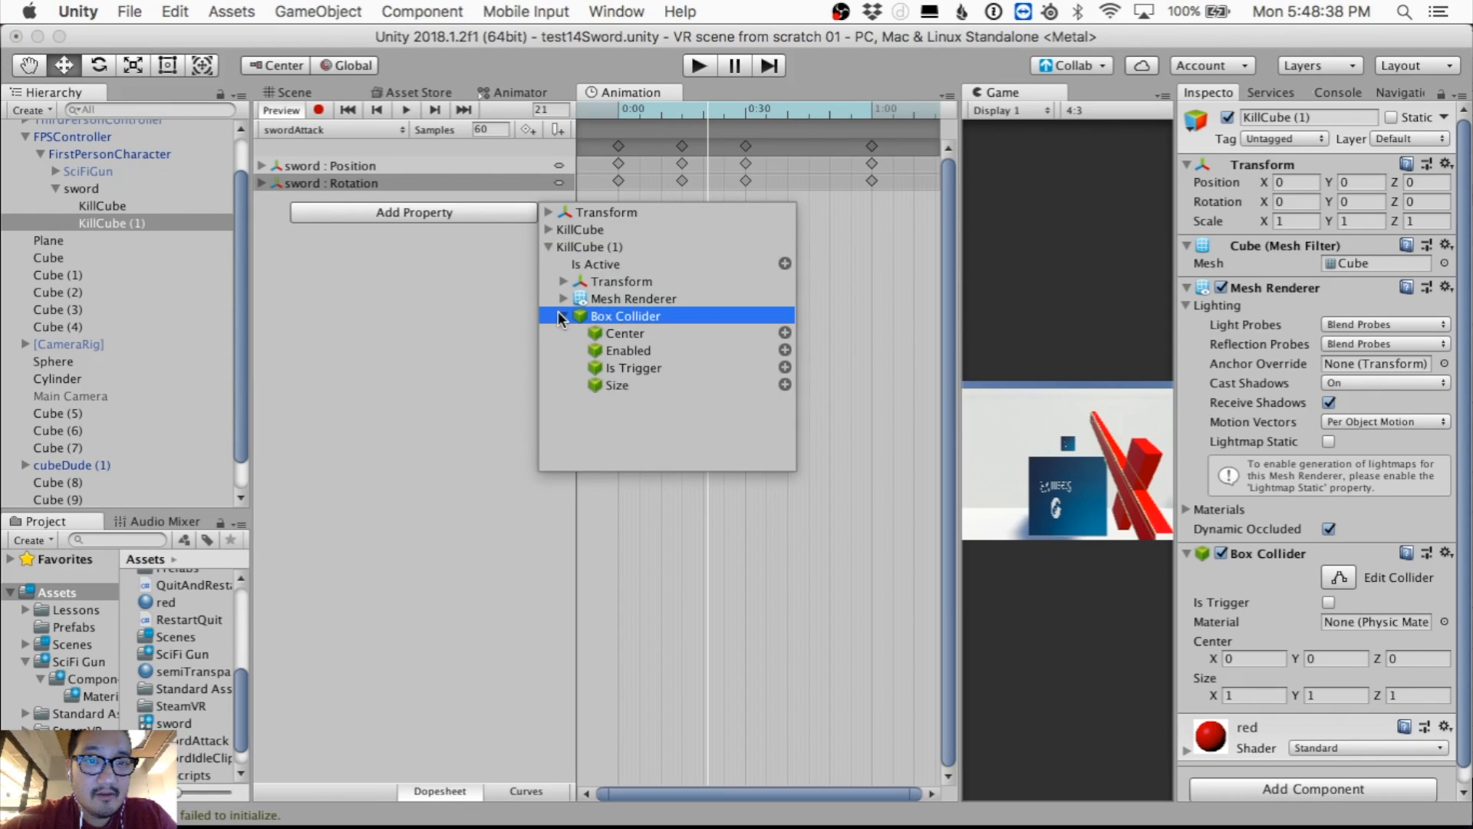
left_click(619, 350)
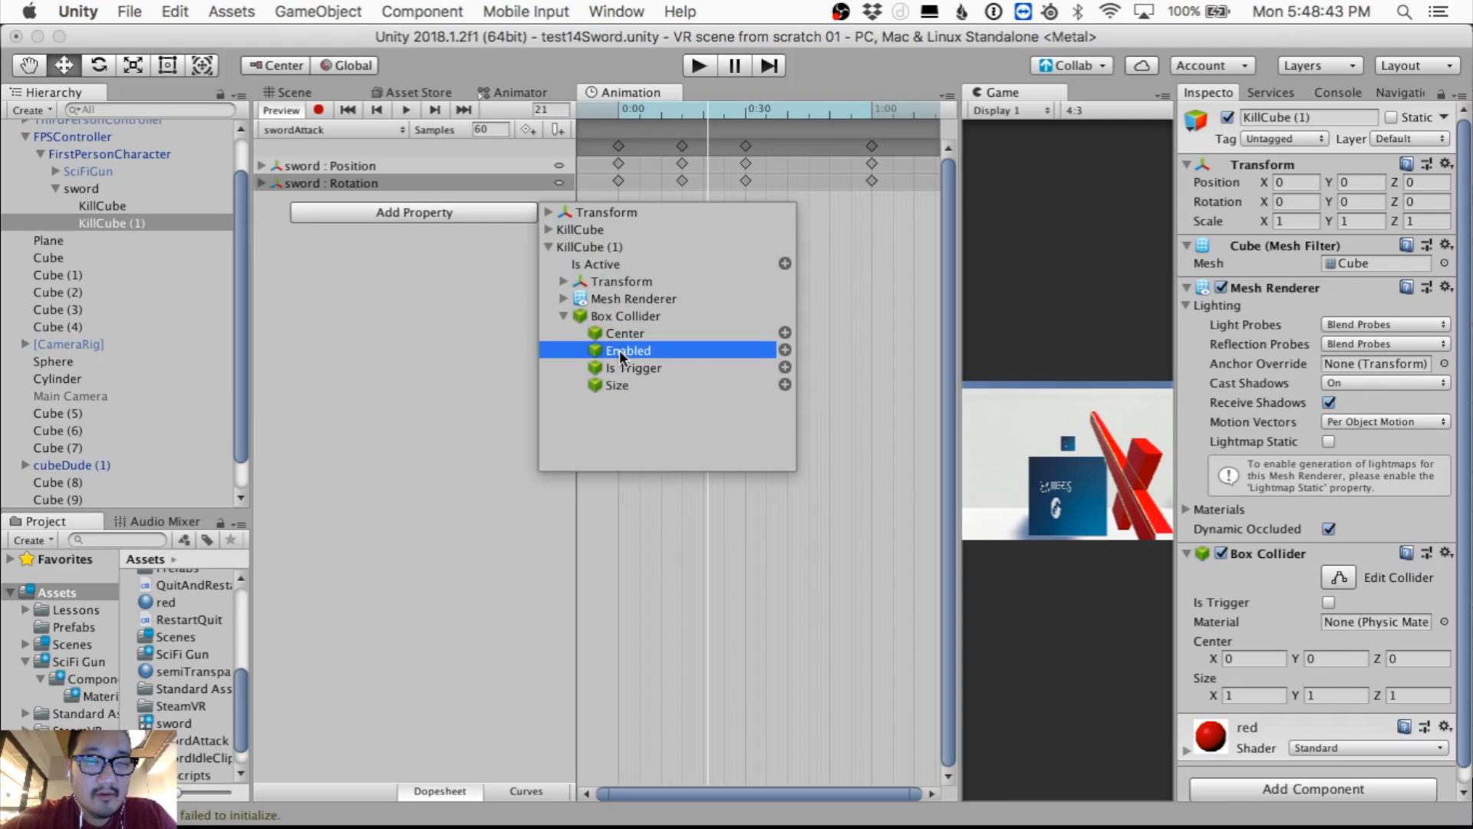
left_click(785, 350)
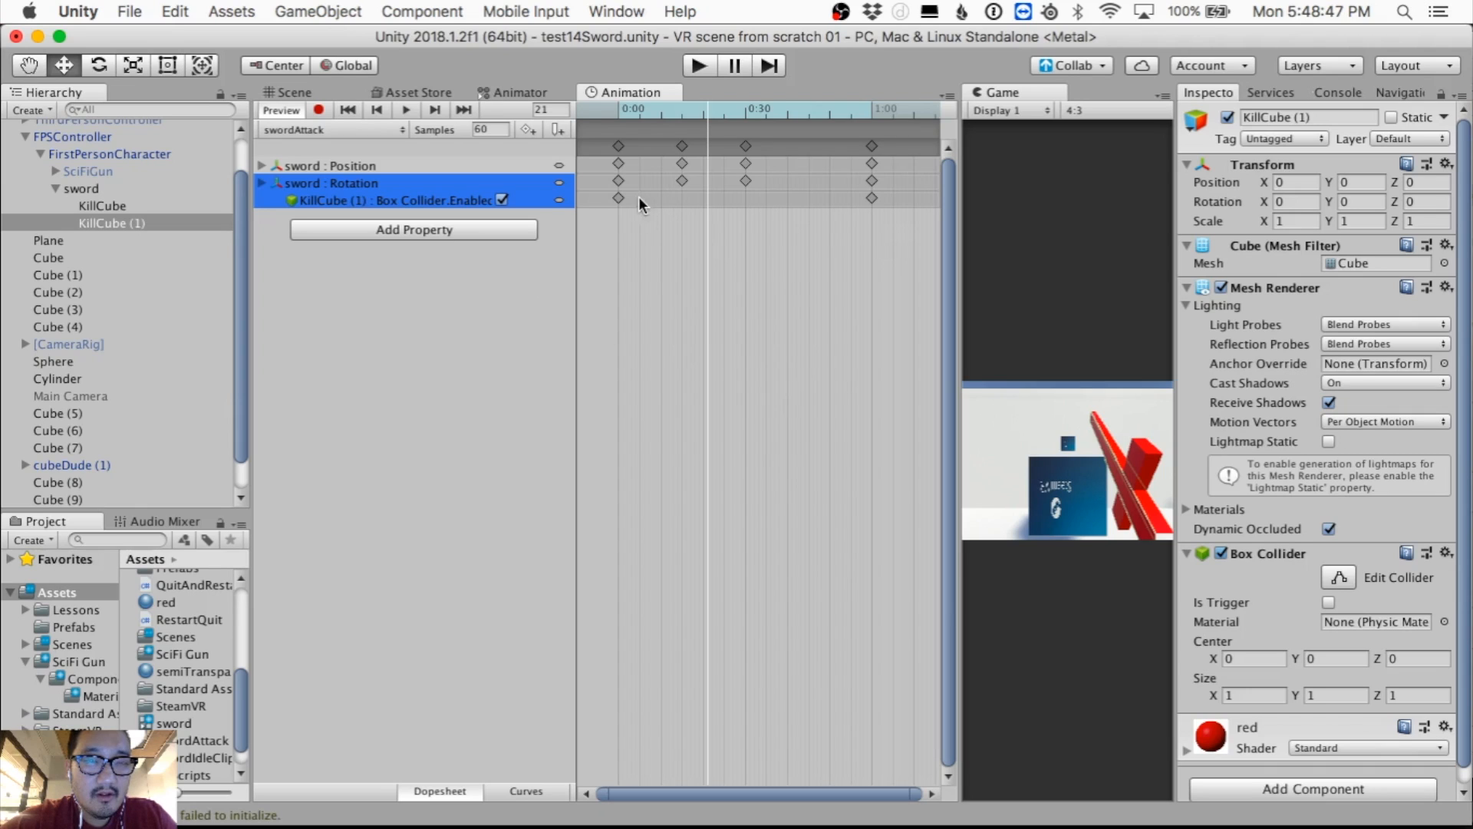
Step: Key the KillCube (1) Box Collider in swordAttack as disabled at frame 0 and enabled at frame 30
left_click(618, 110)
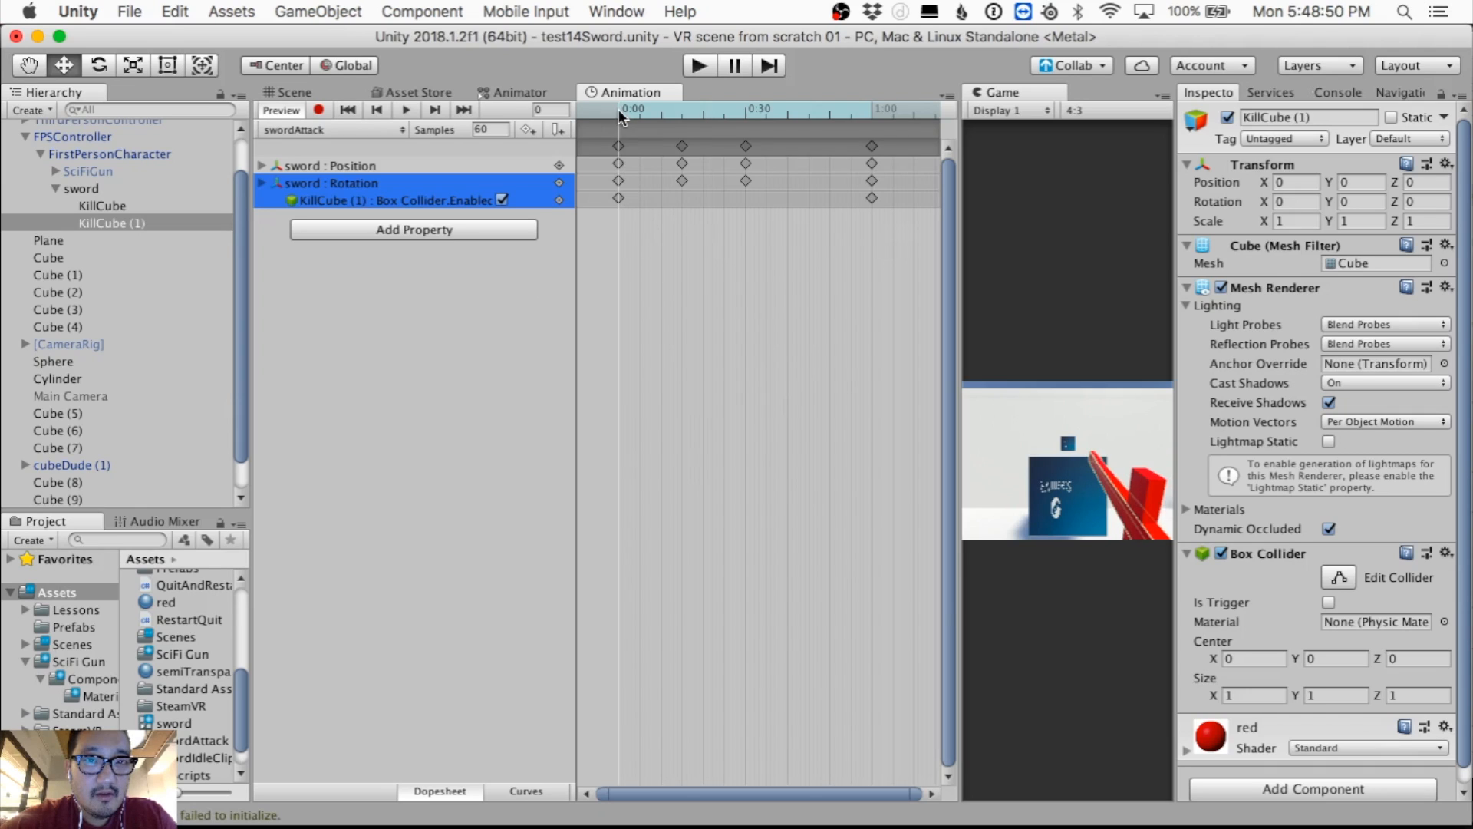
left_click(502, 201)
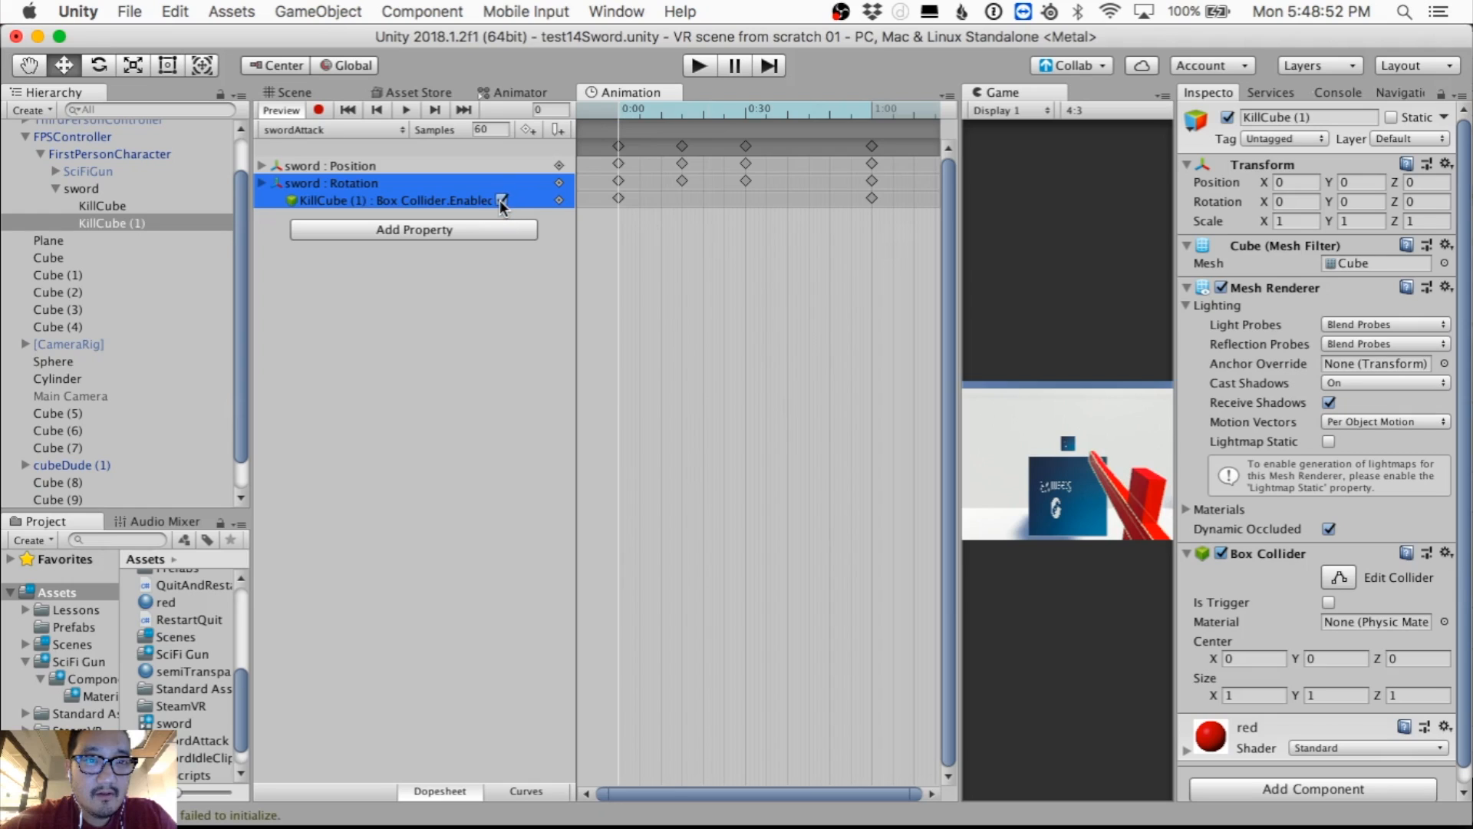
left_click(624, 110)
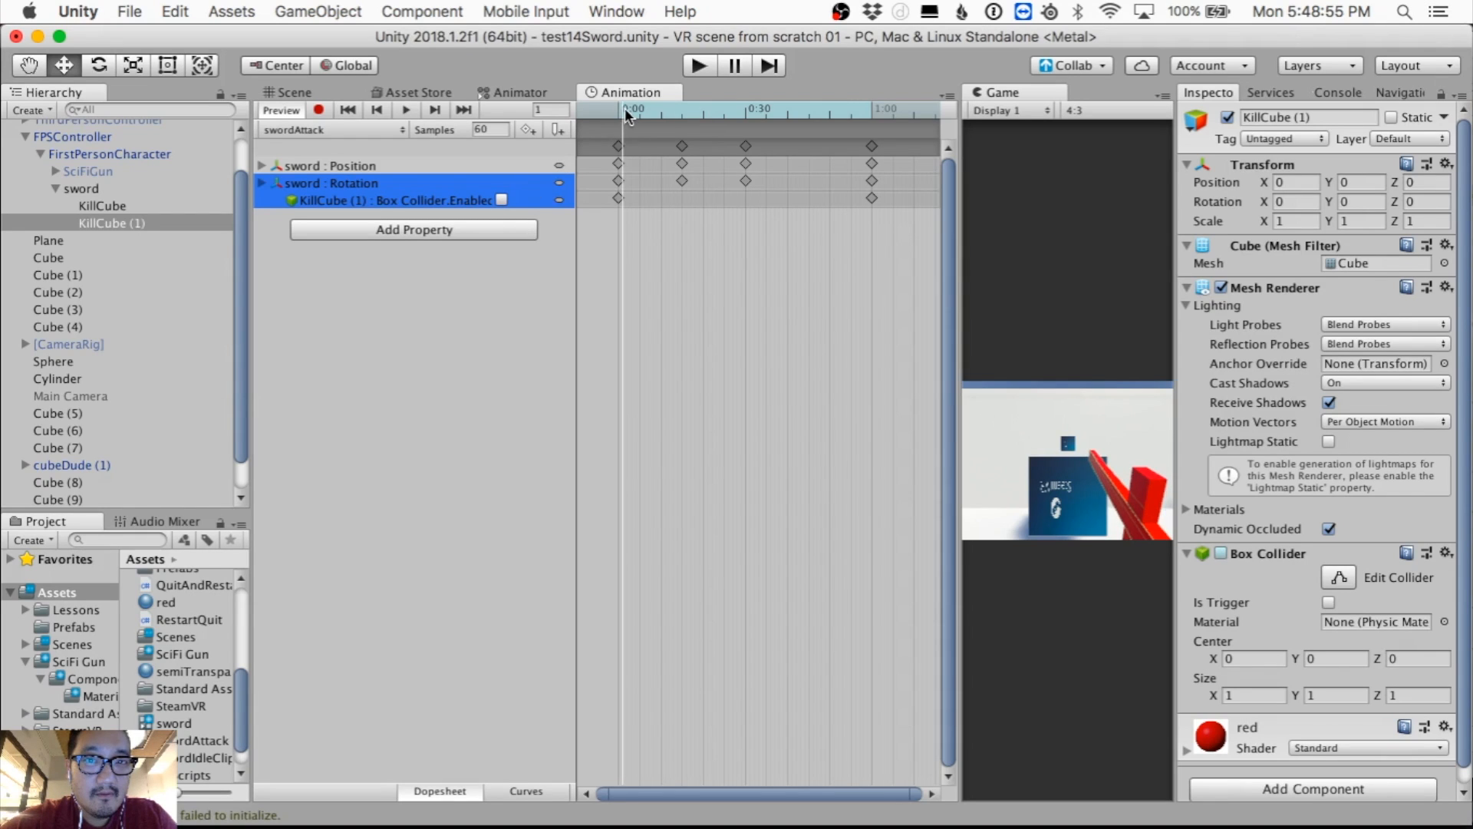
left_click_drag(623, 110, 746, 114)
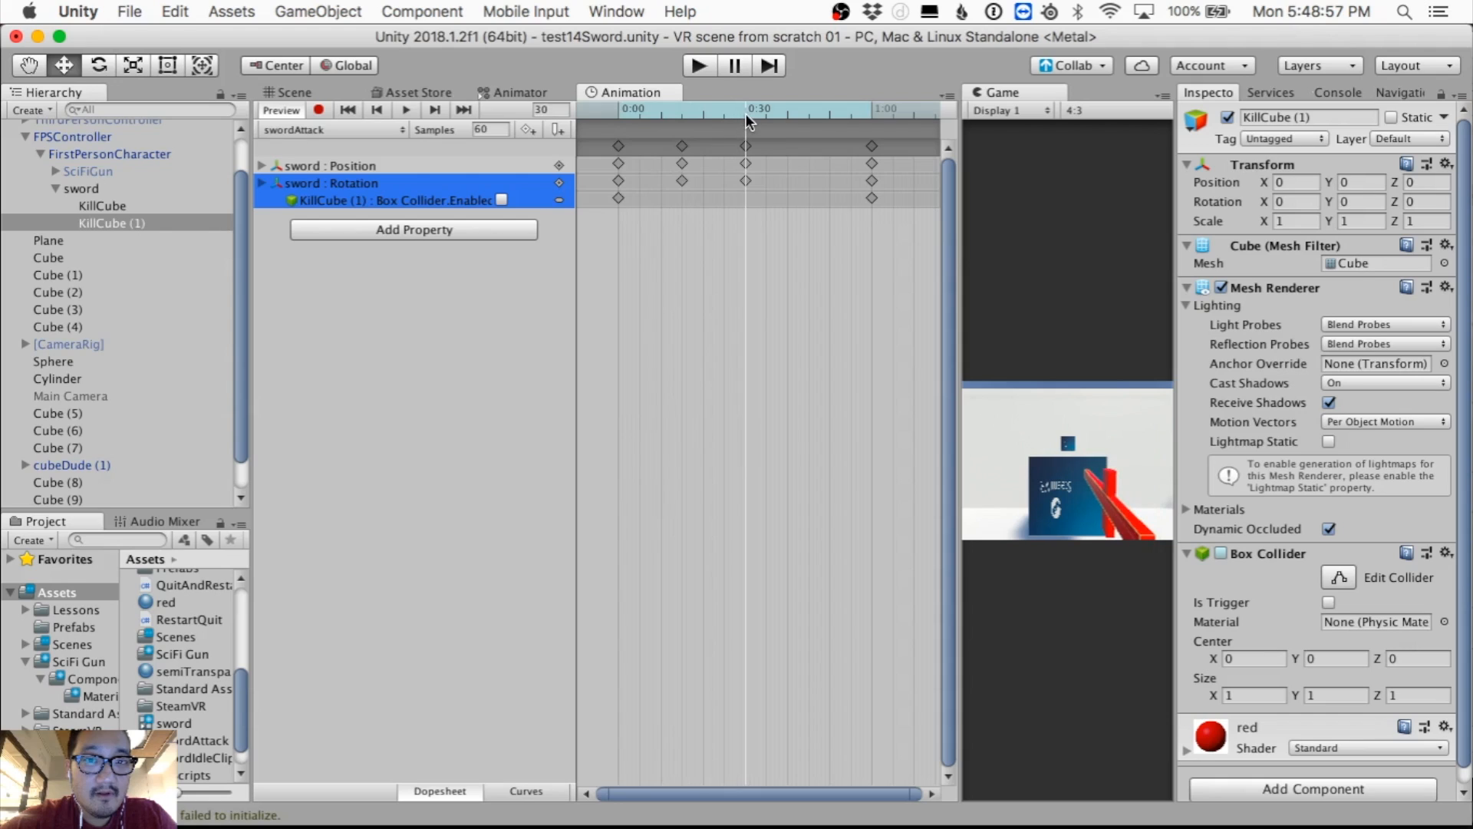
left_click(746, 199)
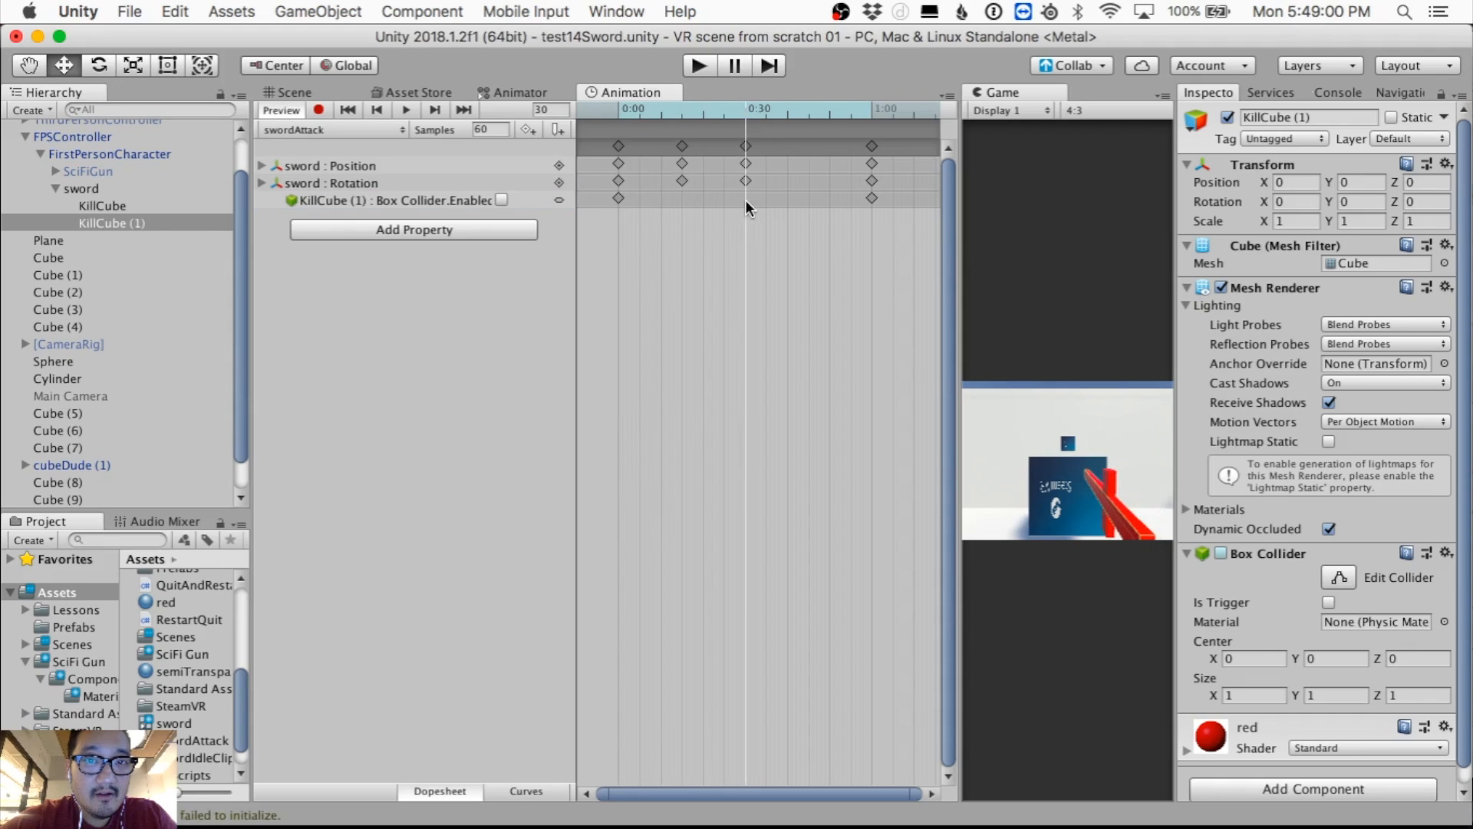
left_click(502, 199)
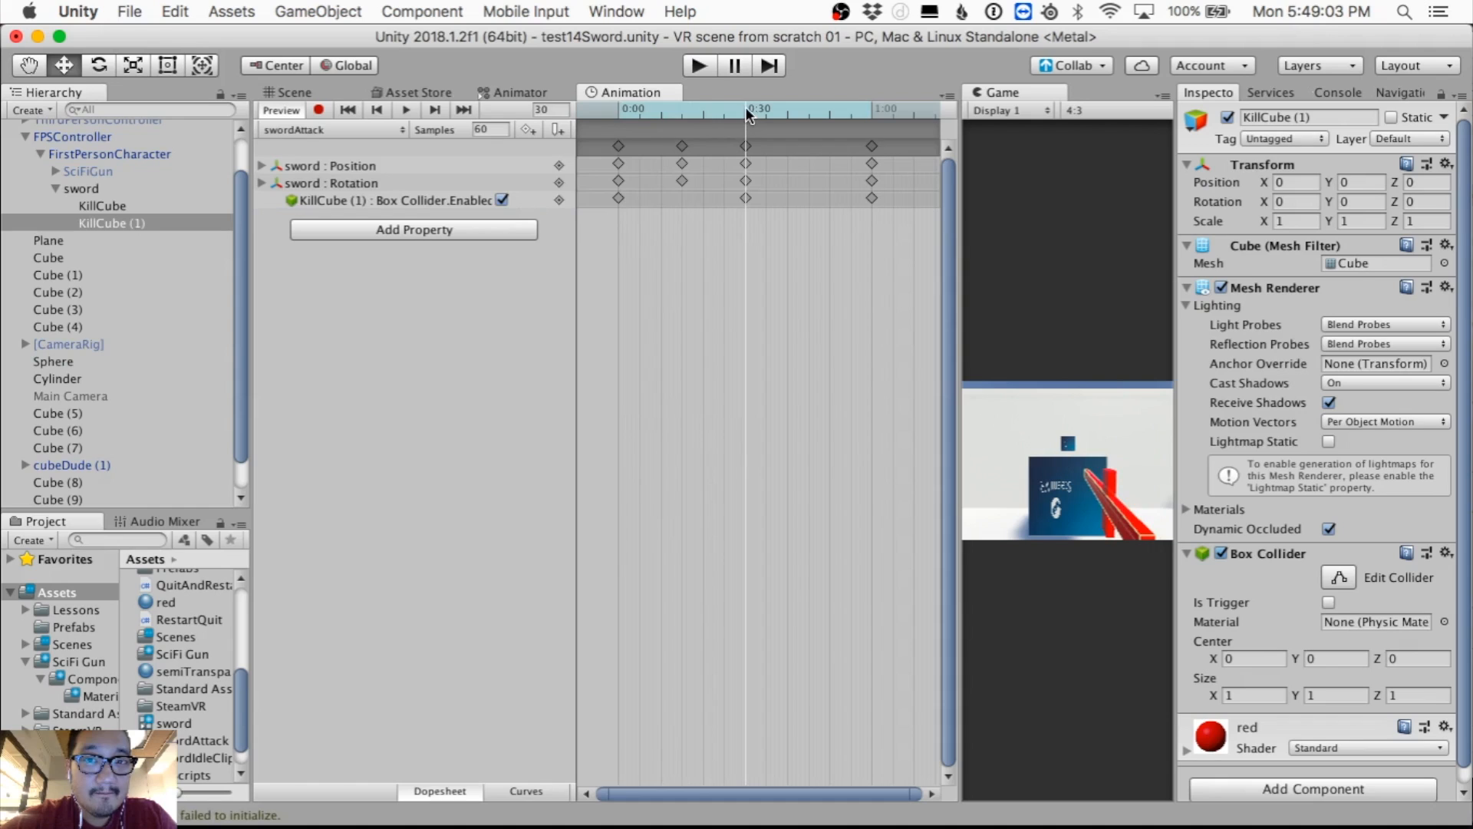
Step: Key the KillCube (1) Box Collider as disabled at frame 60, and preview the swordAttack clip while checking the collider
left_click_drag(746, 107, 871, 120)
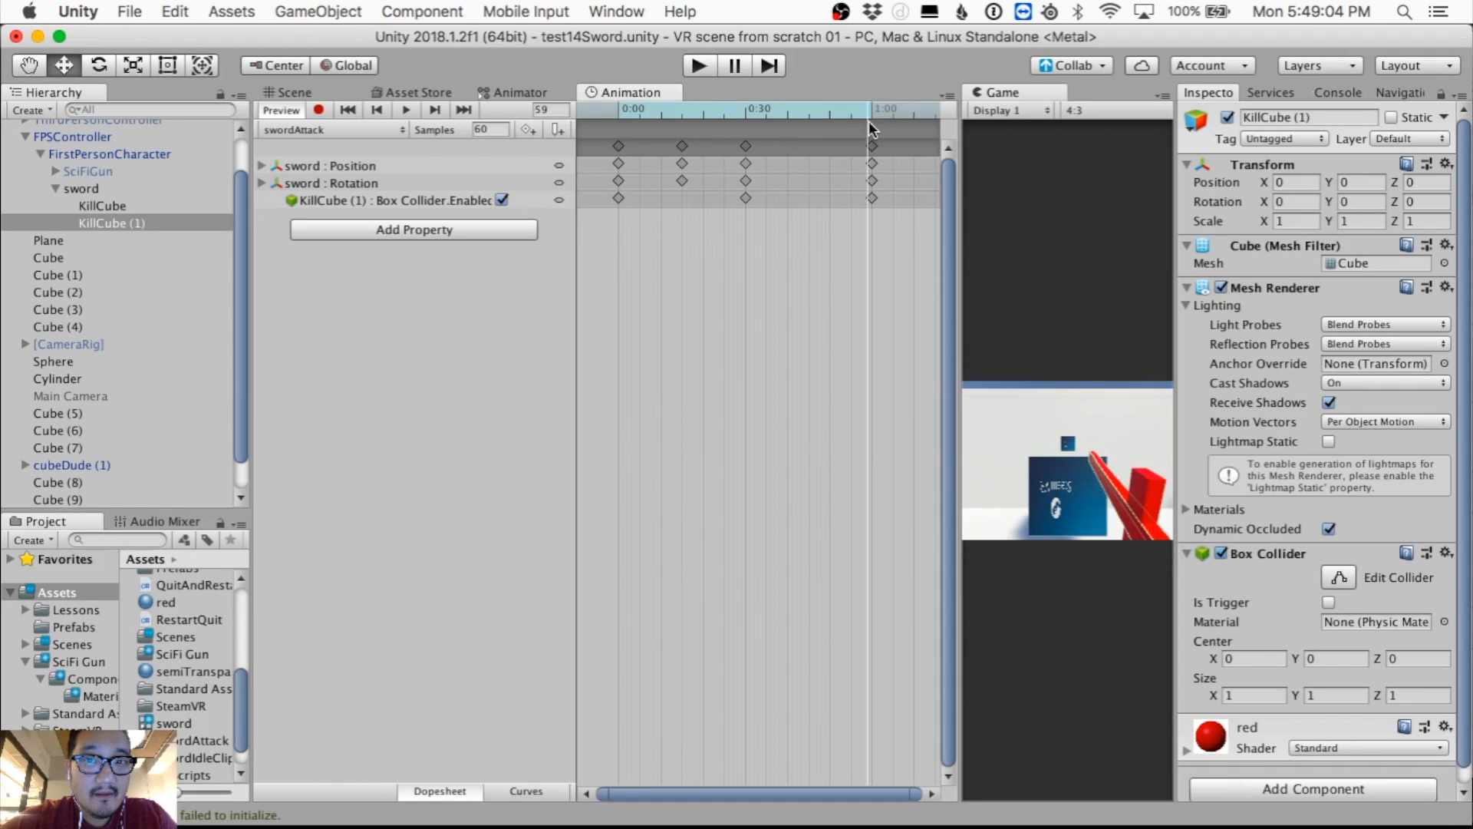
left_click(500, 198)
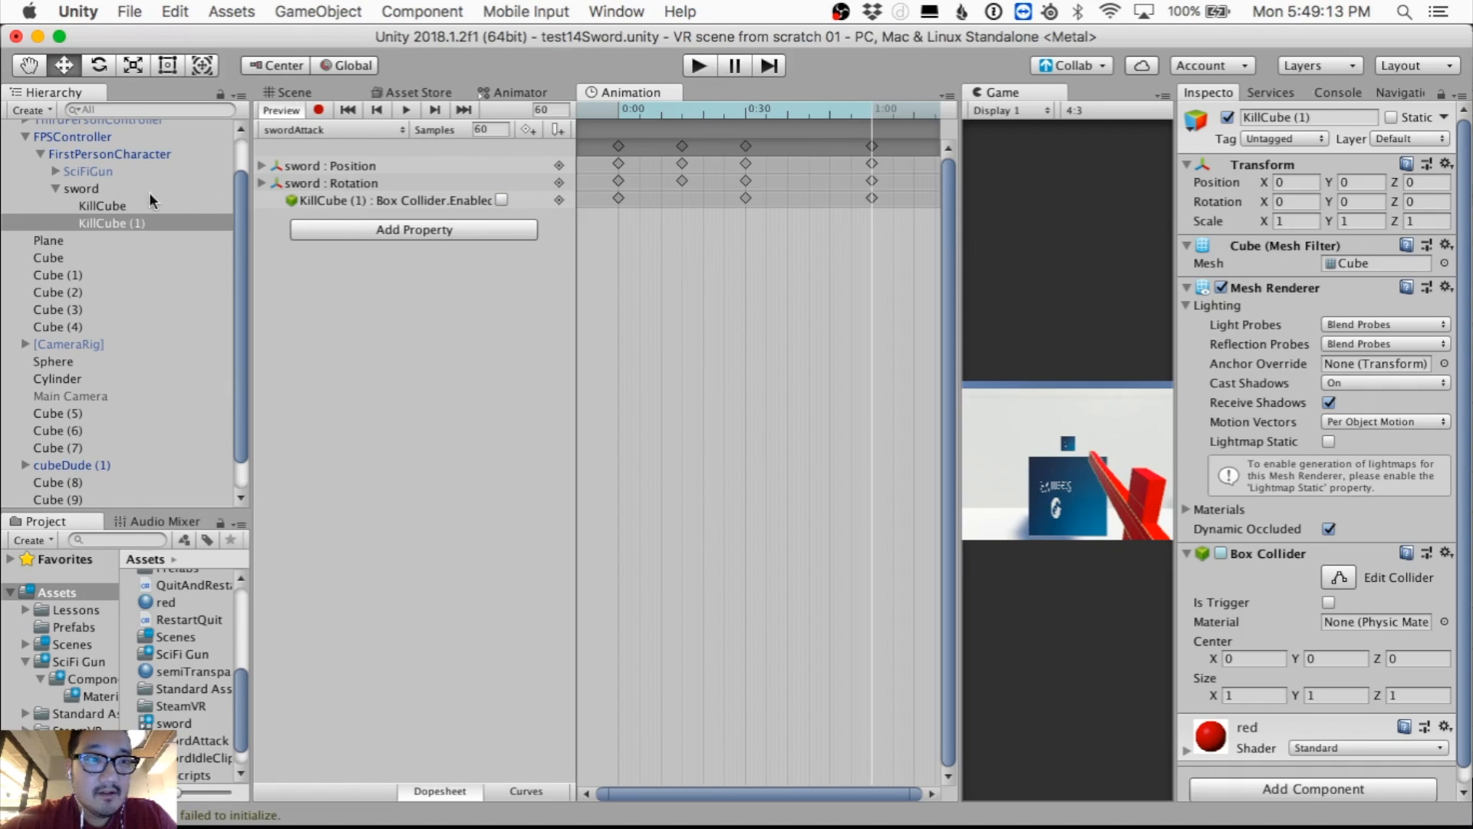
left_click(406, 112)
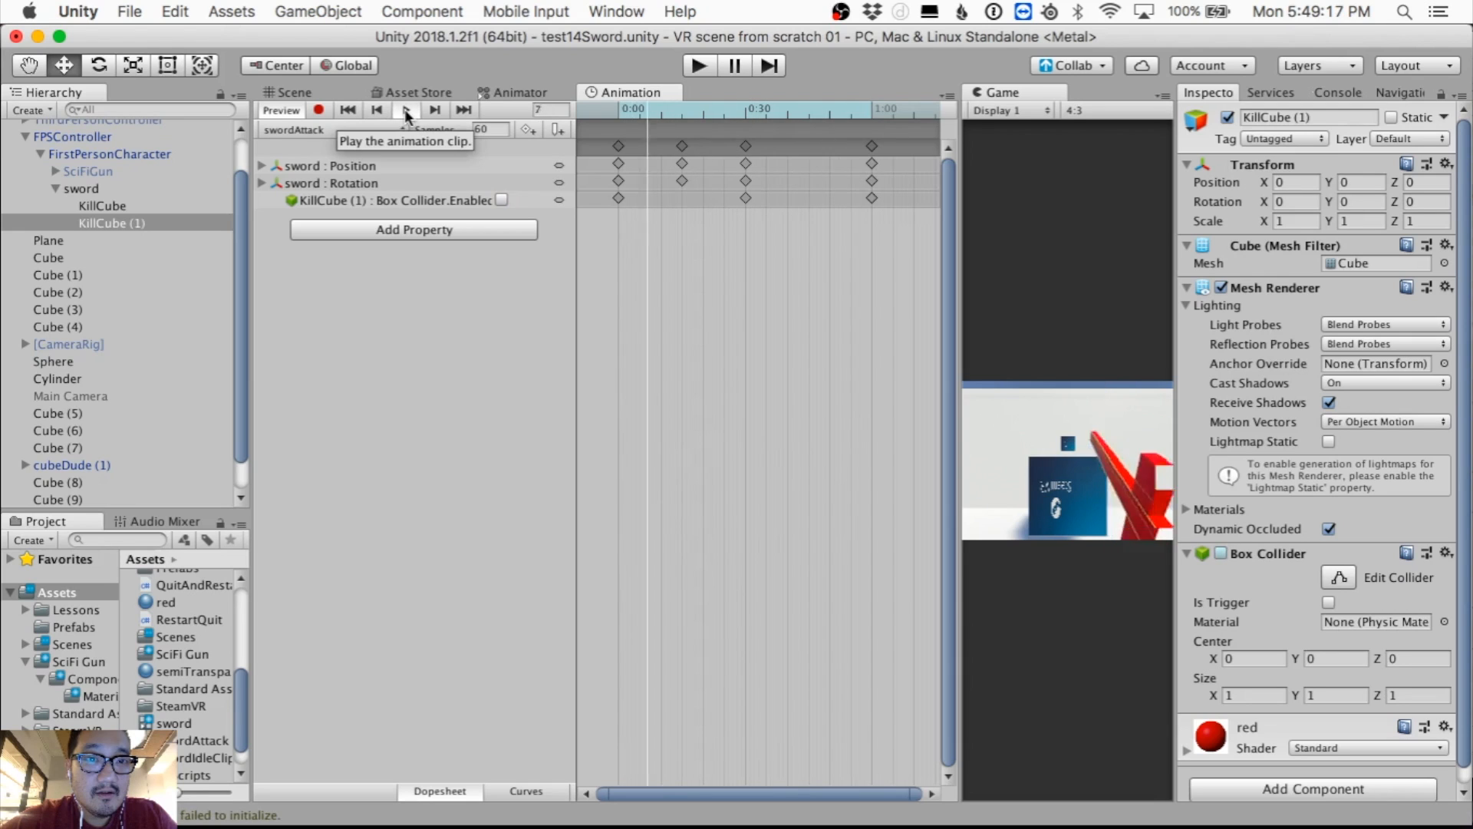
left_click(122, 219)
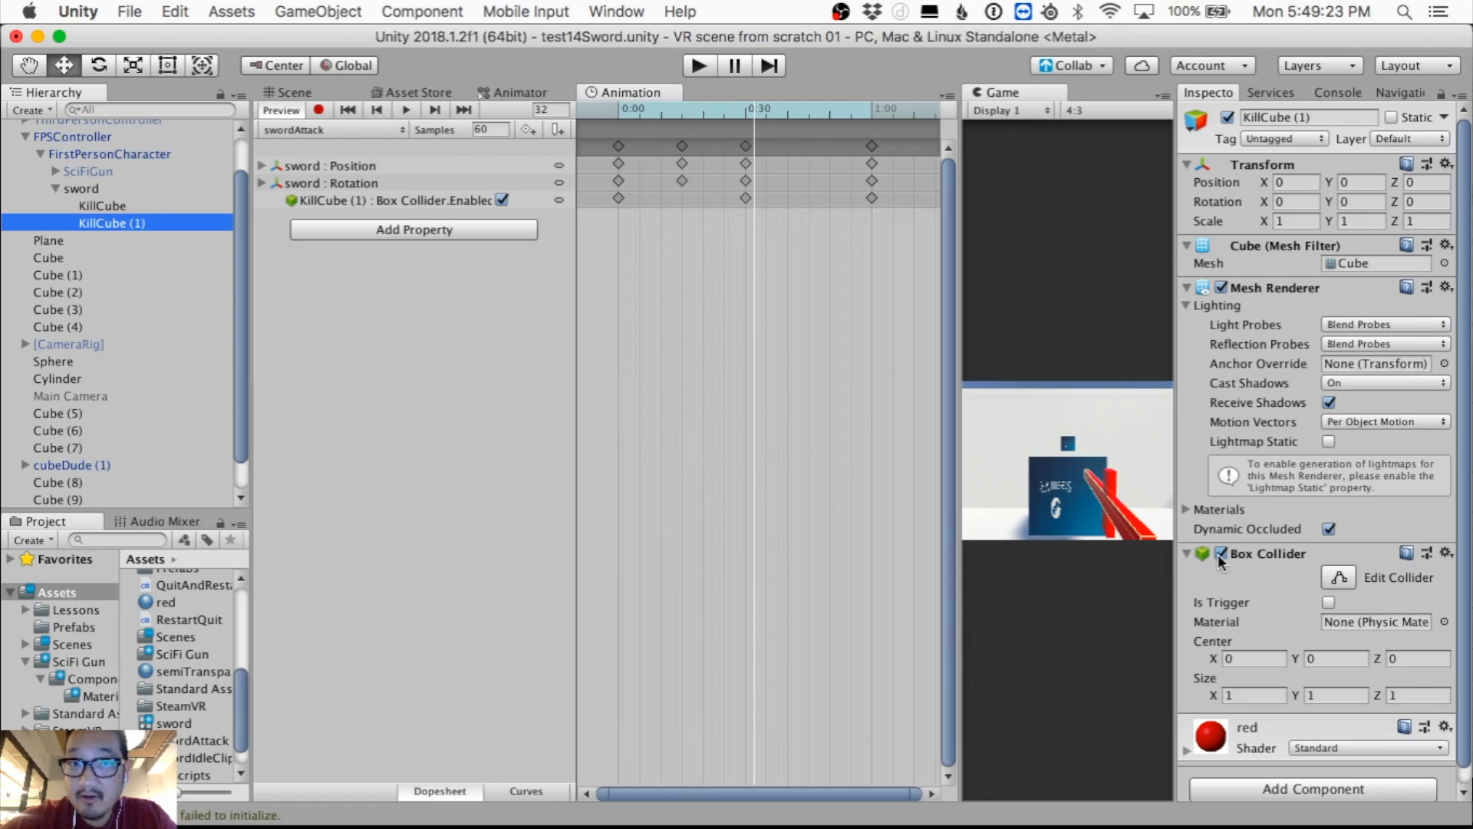
Step: Switch to the swordIdleClip animation and add the KillCube (1) Box Collider Enabled property to it
left_click(311, 129)
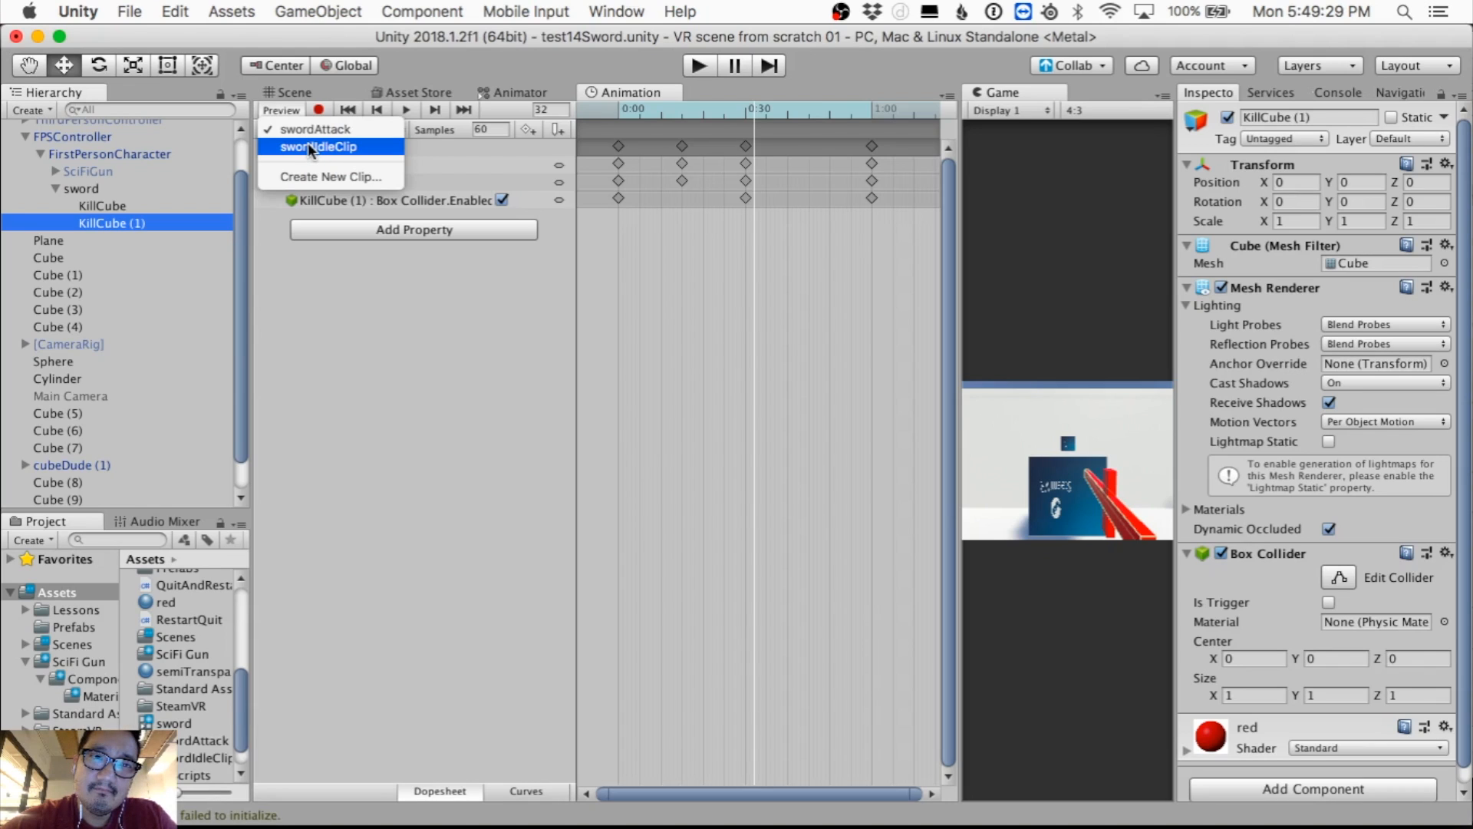
left_click(310, 147)
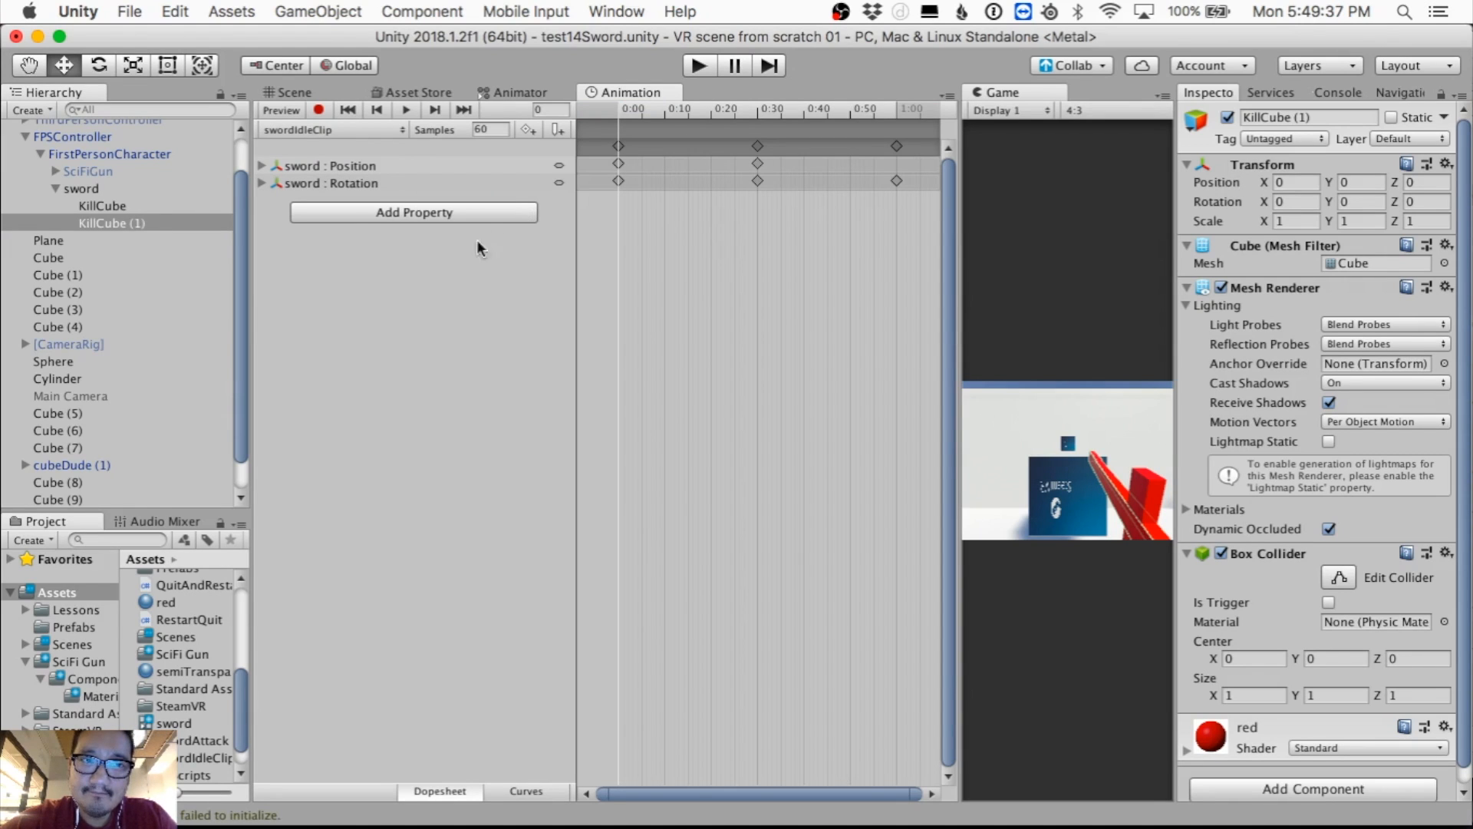
left_click(342, 216)
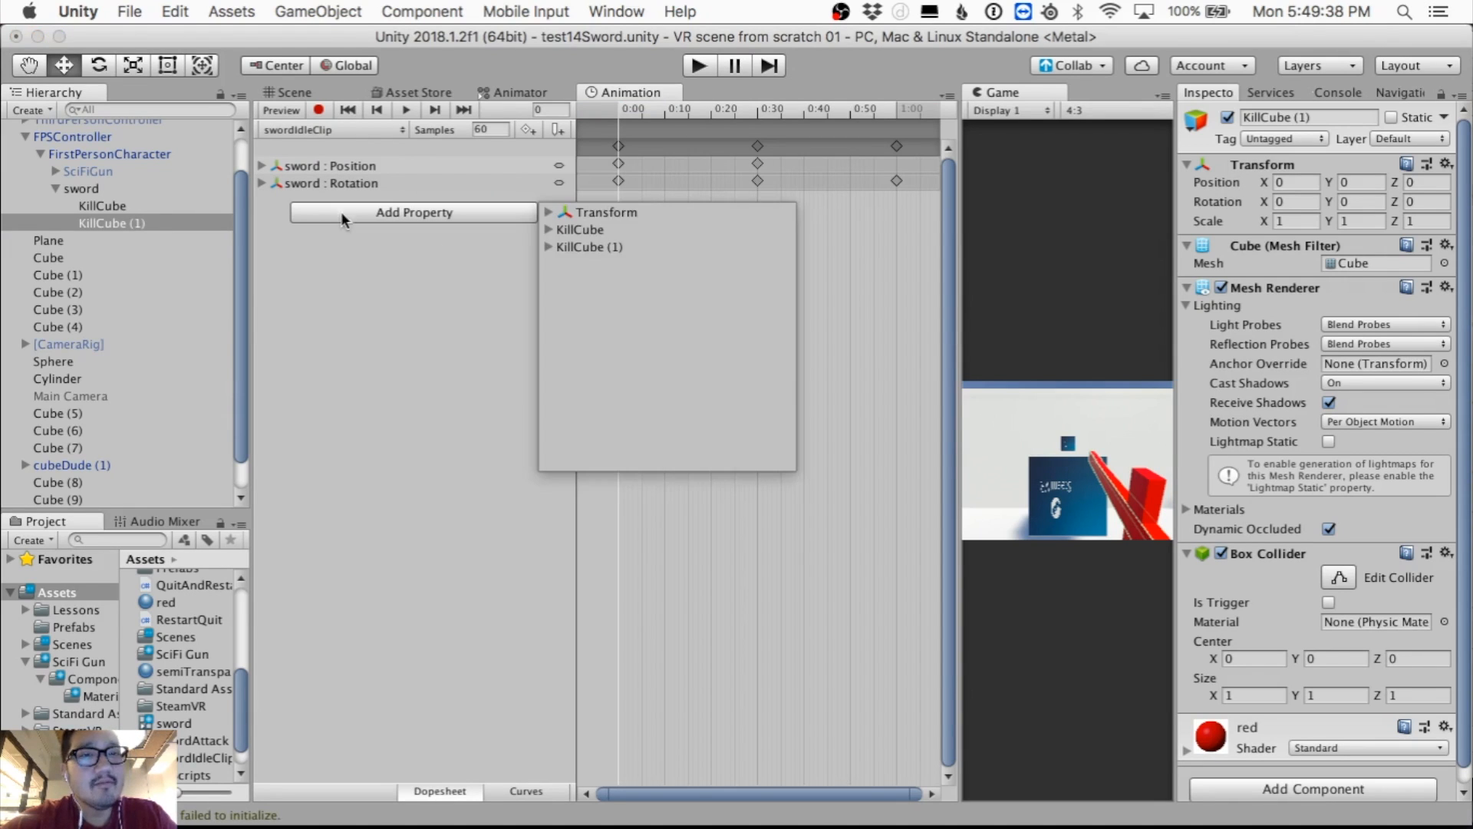
left_click(572, 247)
left_click(582, 315)
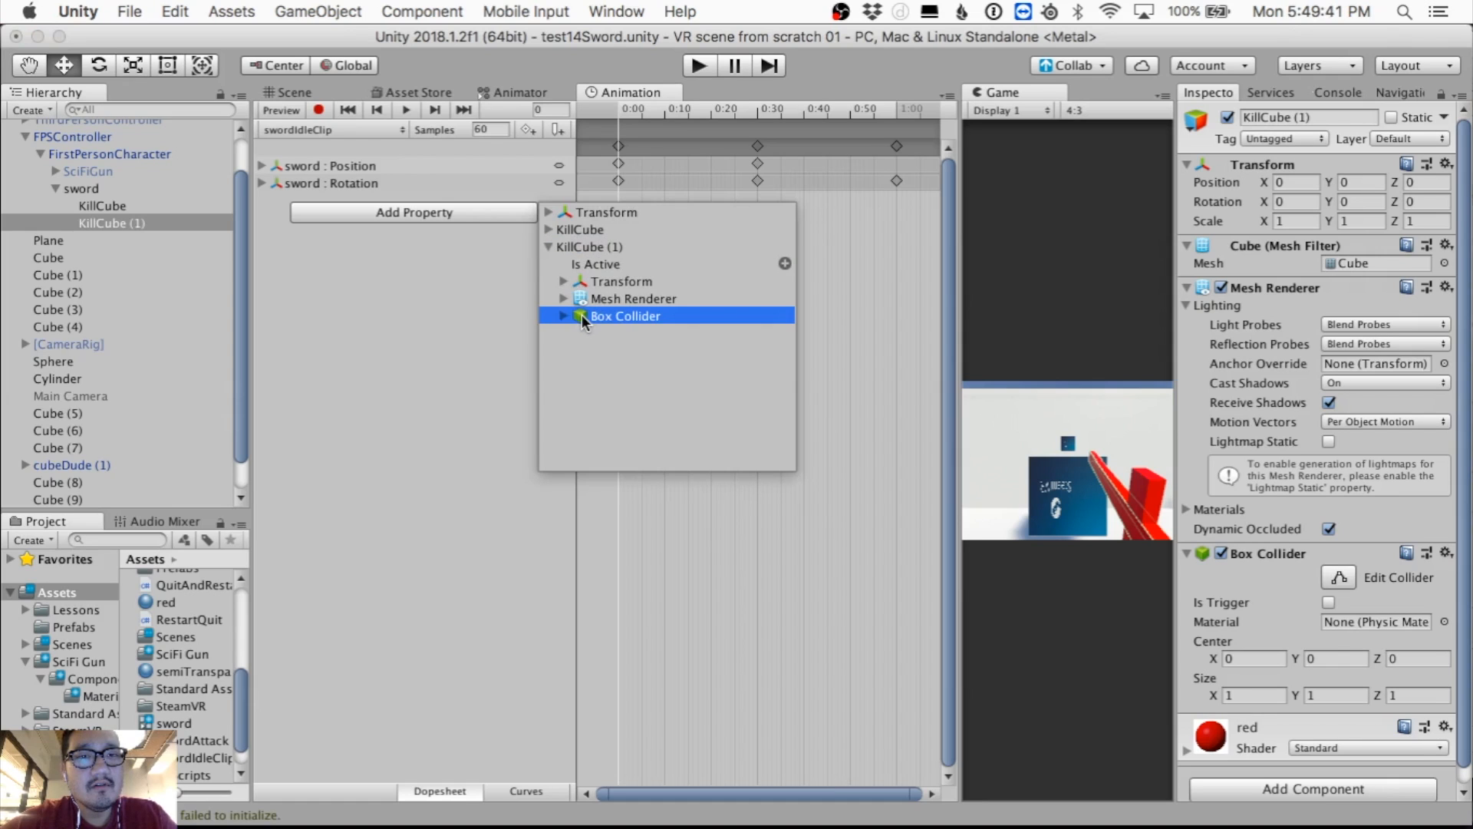
left_click(564, 315)
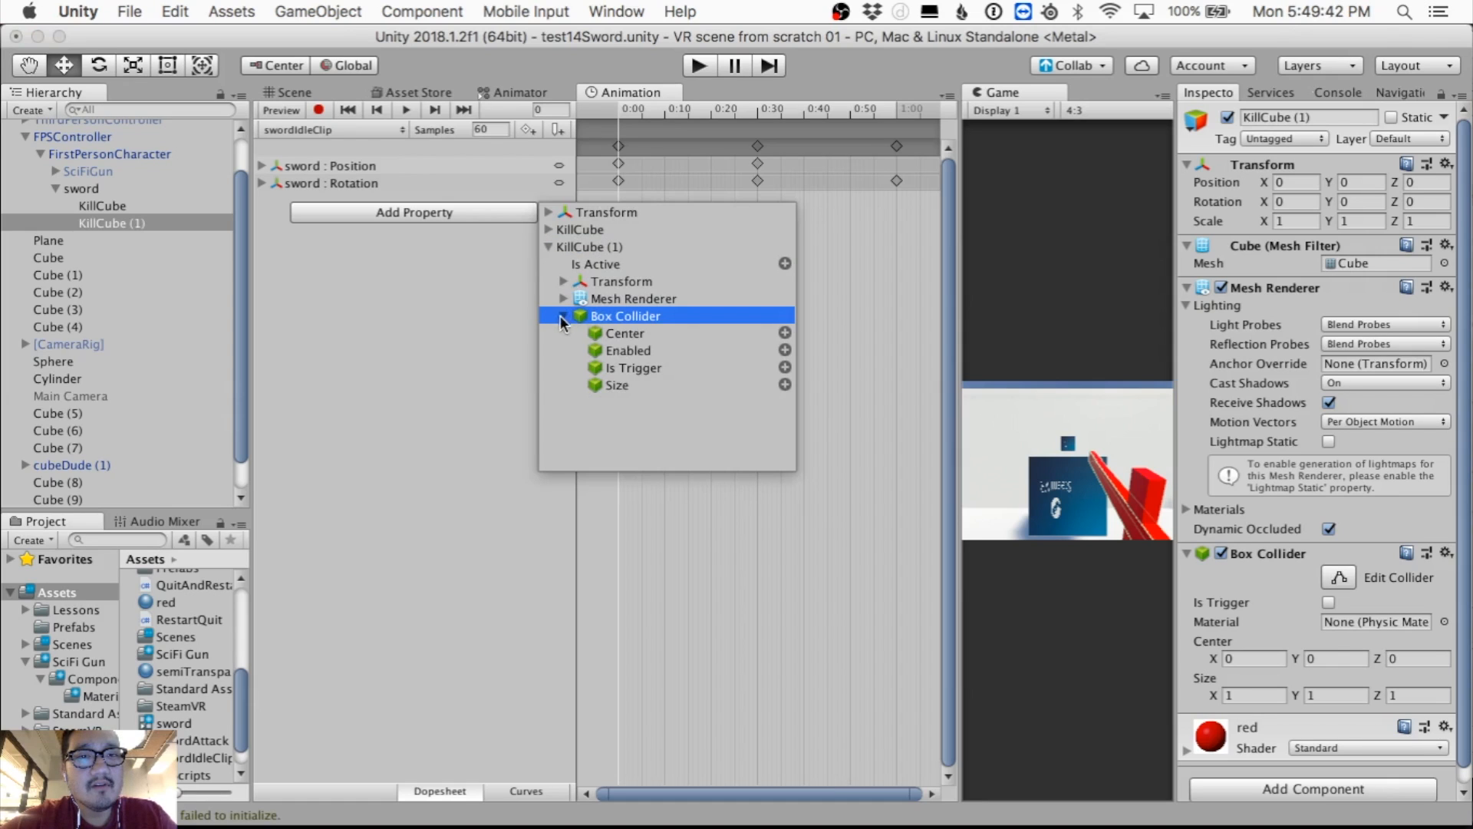
left_click(620, 350)
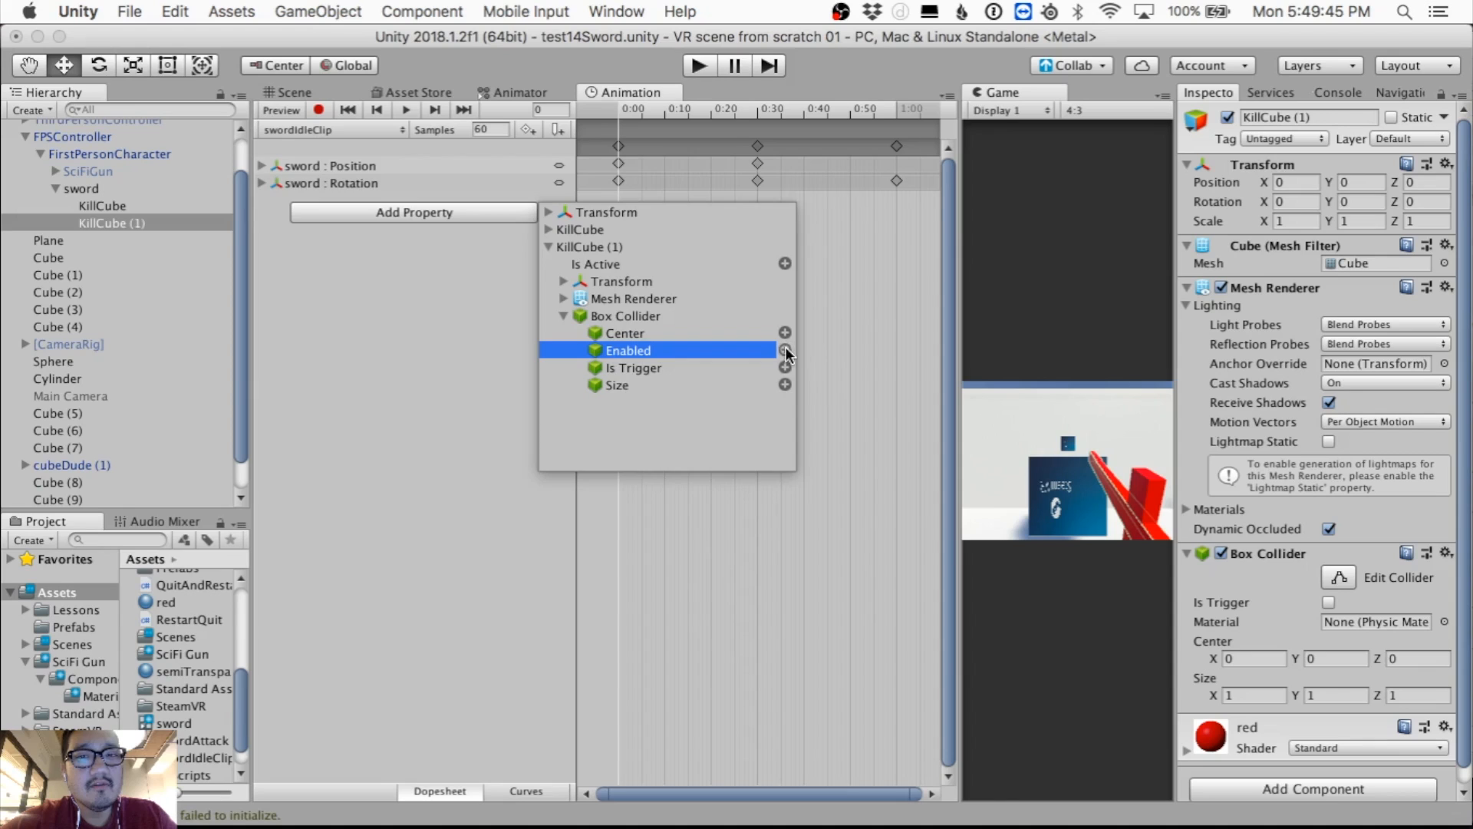
left_click(785, 351)
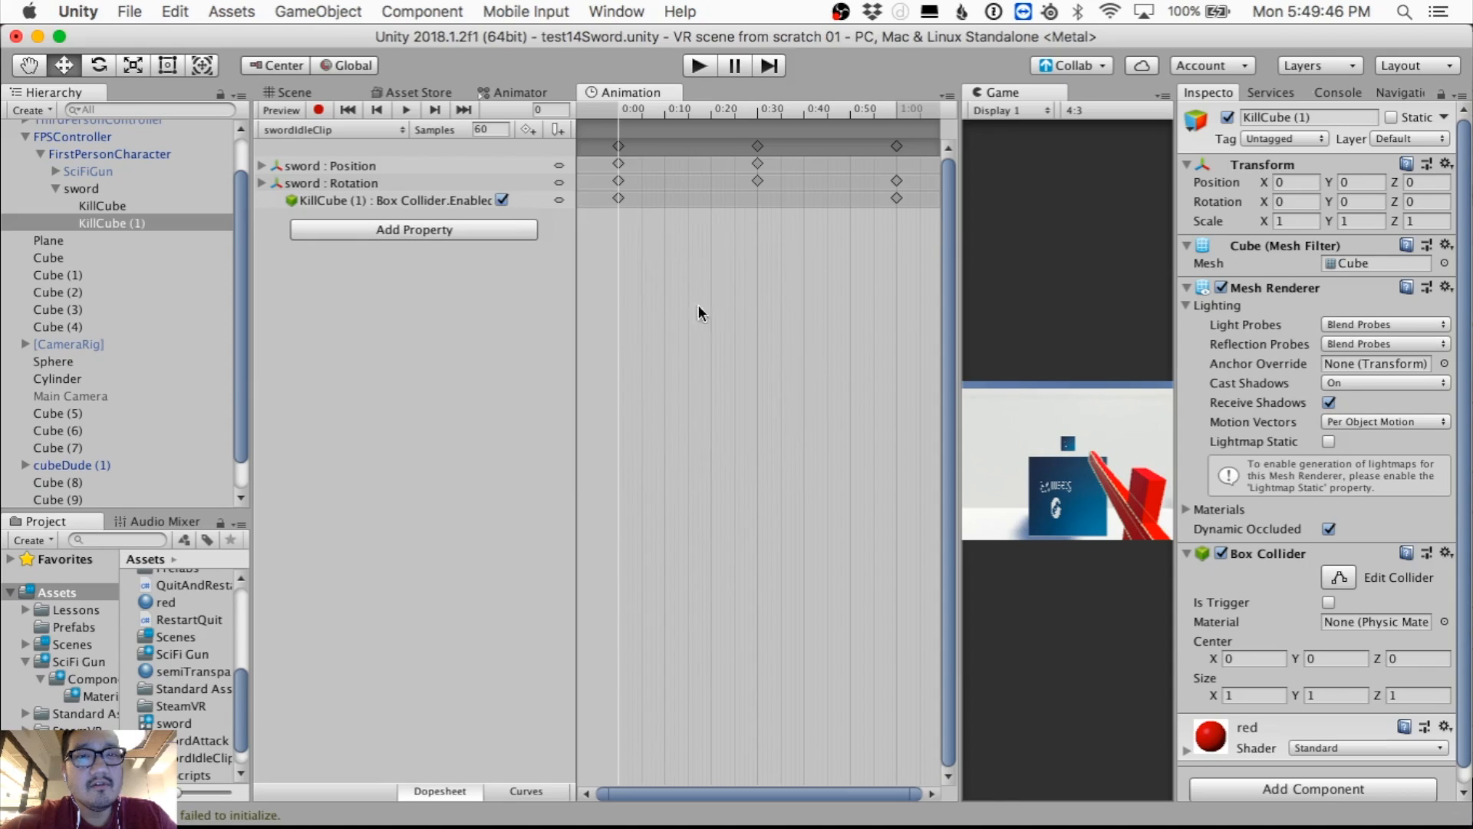
Step: Key the KillCube (1) Box Collider in swordIdleClip as disabled at both frame 0 and frame 60
left_click(501, 201)
left_click_drag(618, 121, 898, 133)
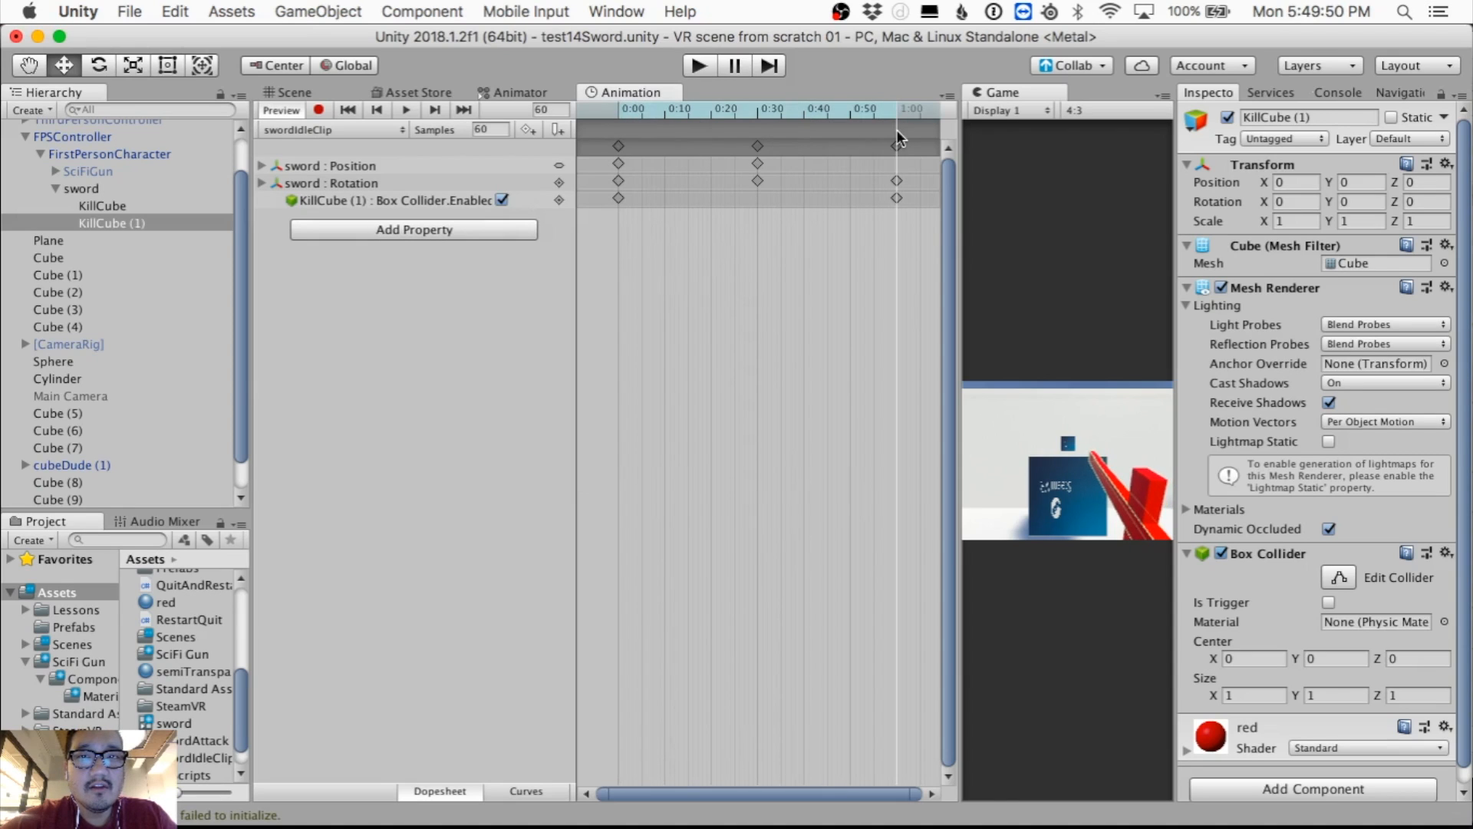
left_click(503, 199)
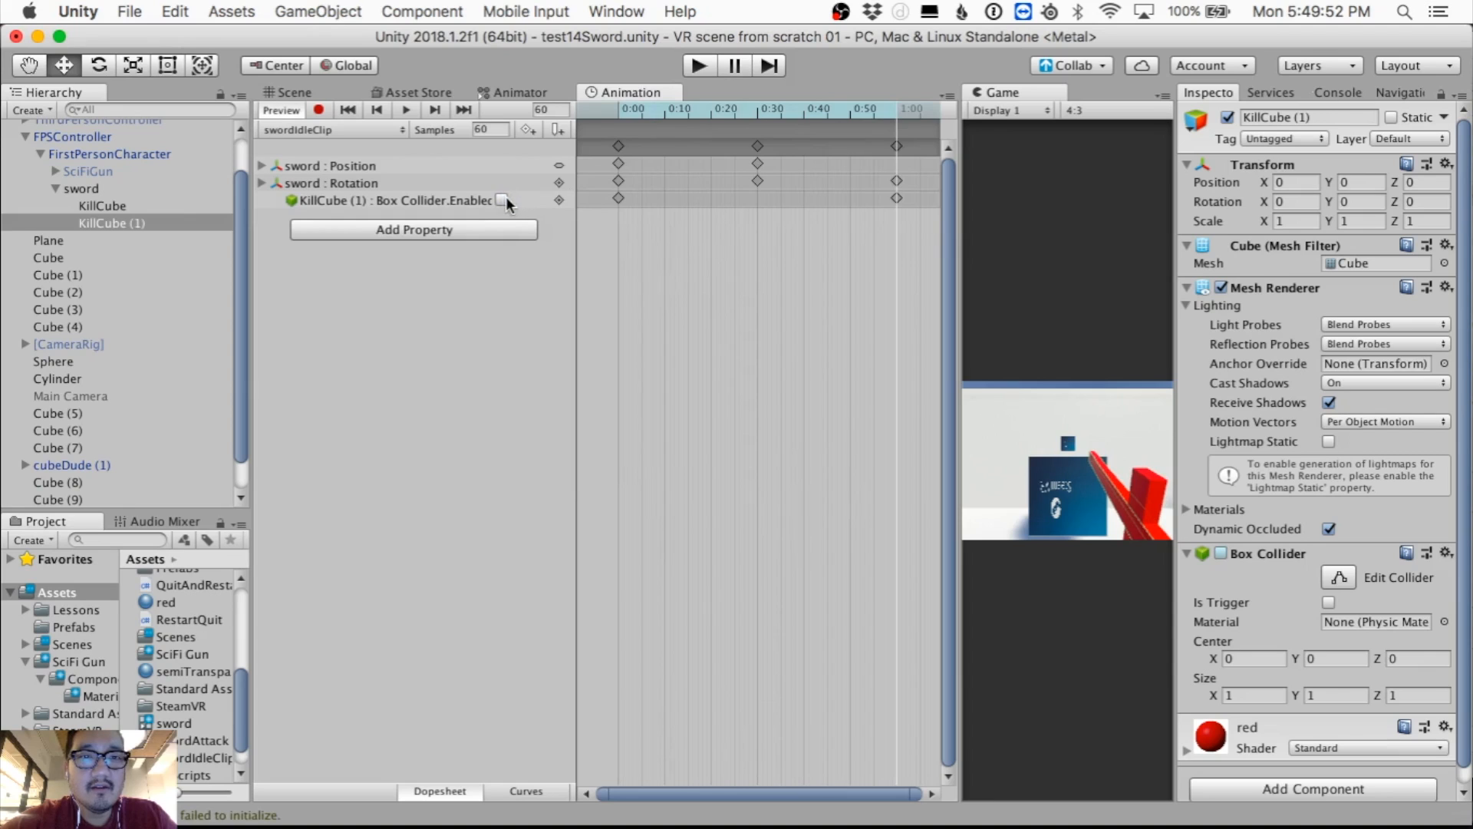
Step: Assign the Kill tag to the KillCube (1) object under the sword
left_click(125, 204)
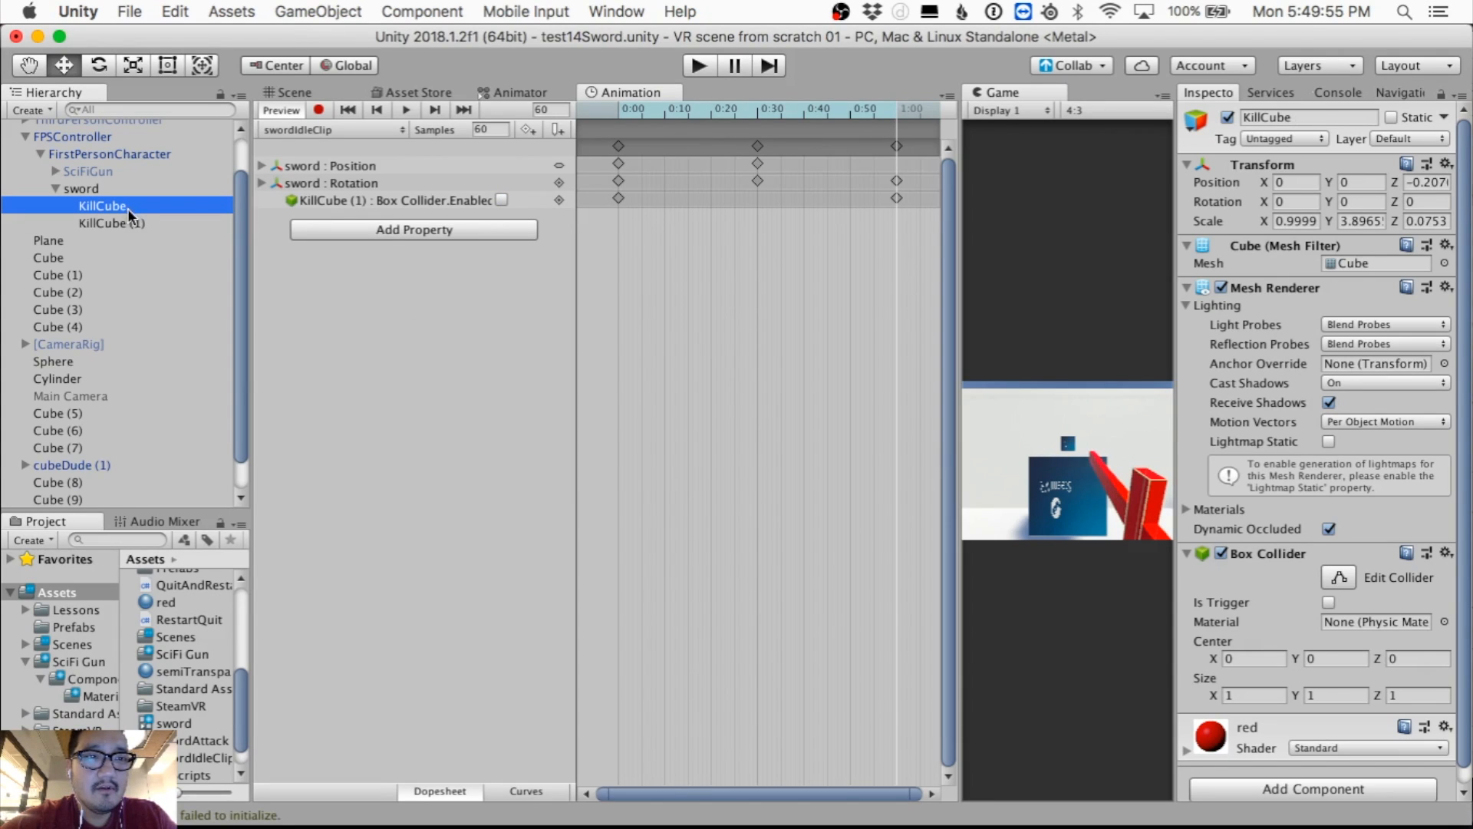
left_click(125, 221)
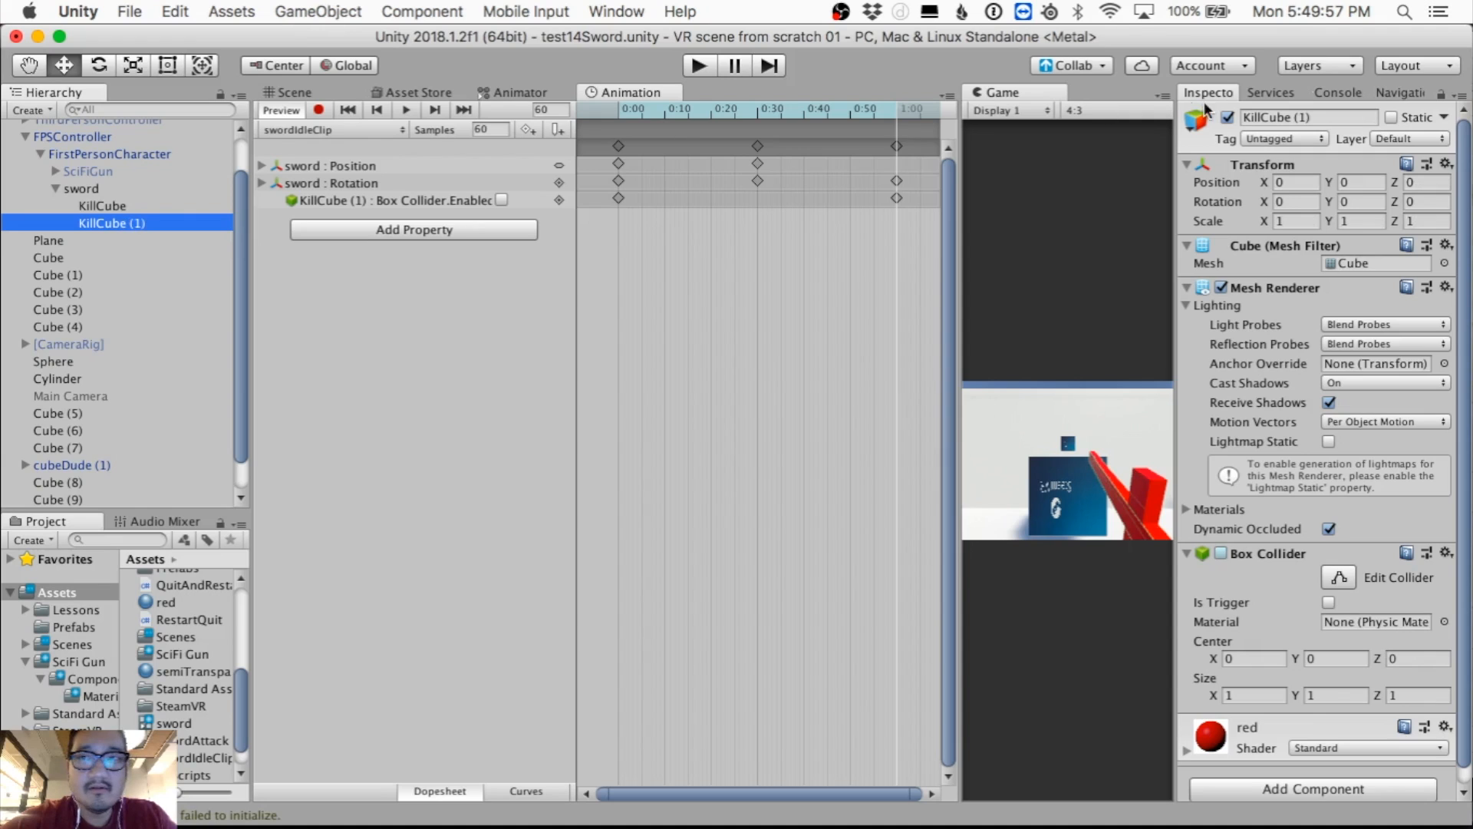
left_click(1267, 132)
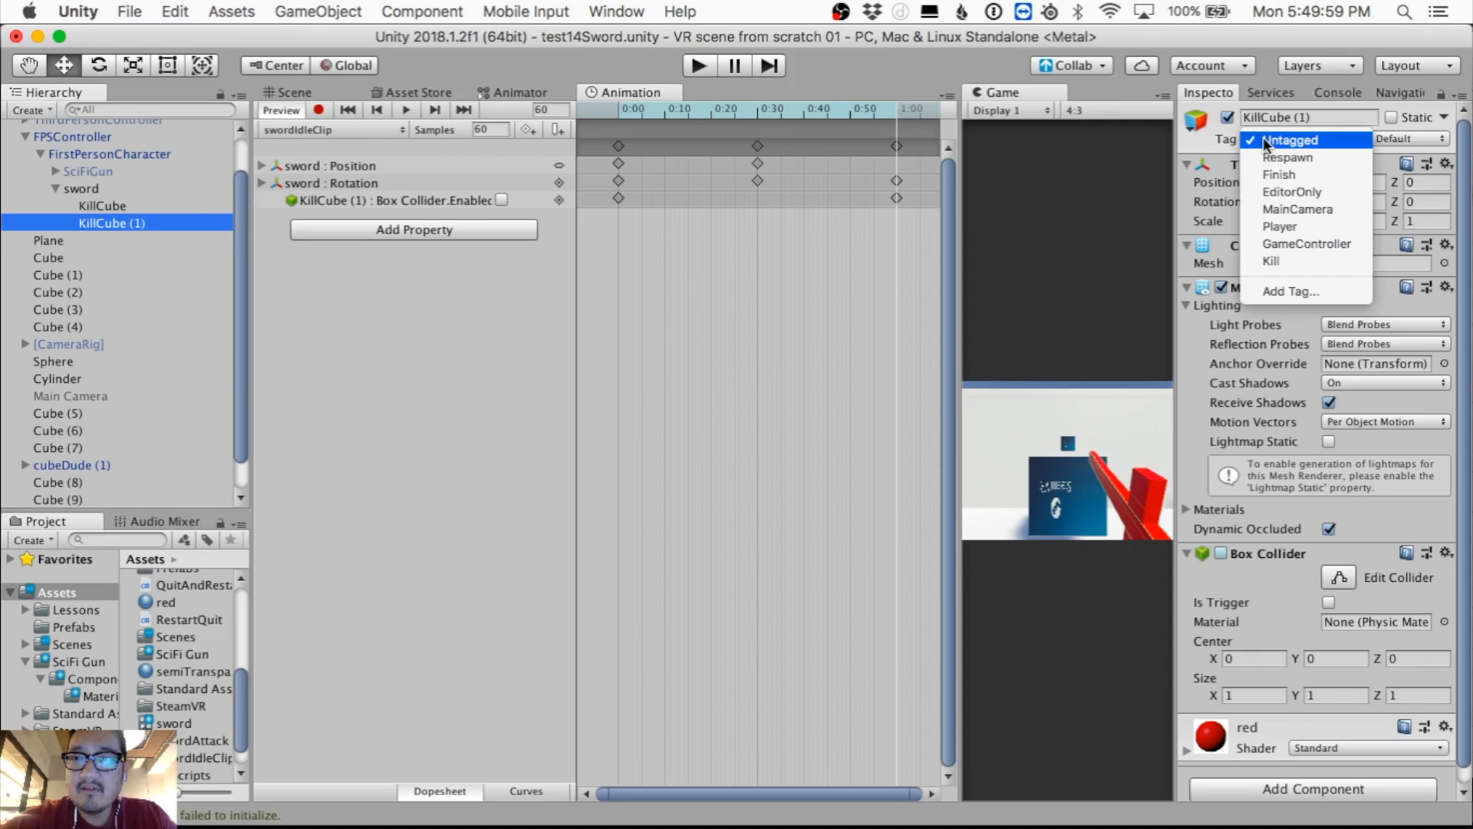
left_click(1273, 263)
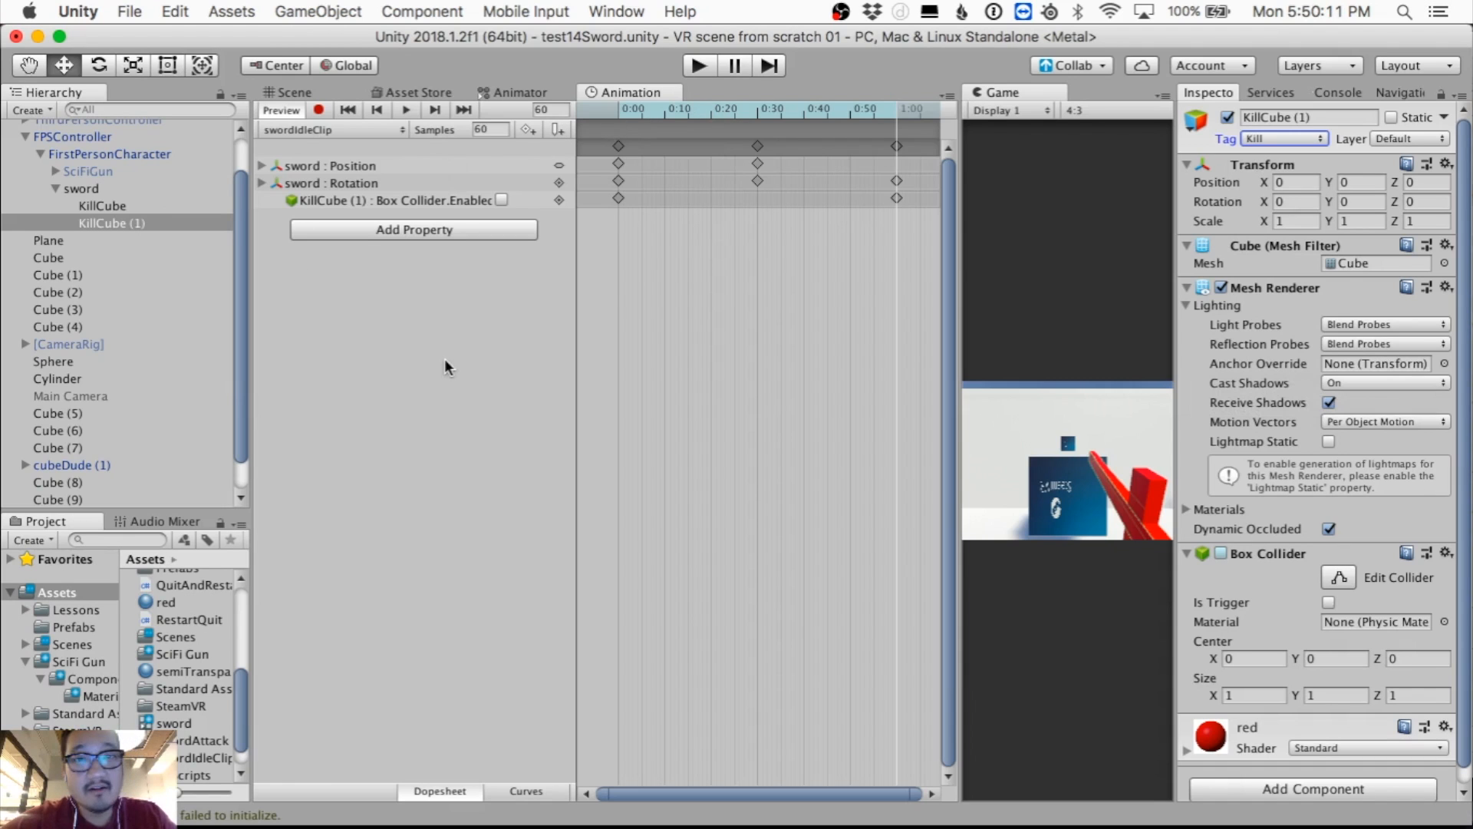
Step: Enlarge the Game view and play-test the scene, walking the player up to the cubeDude enemy with the idle sword
left_click_drag(959, 141, 758, 141)
left_click(706, 66)
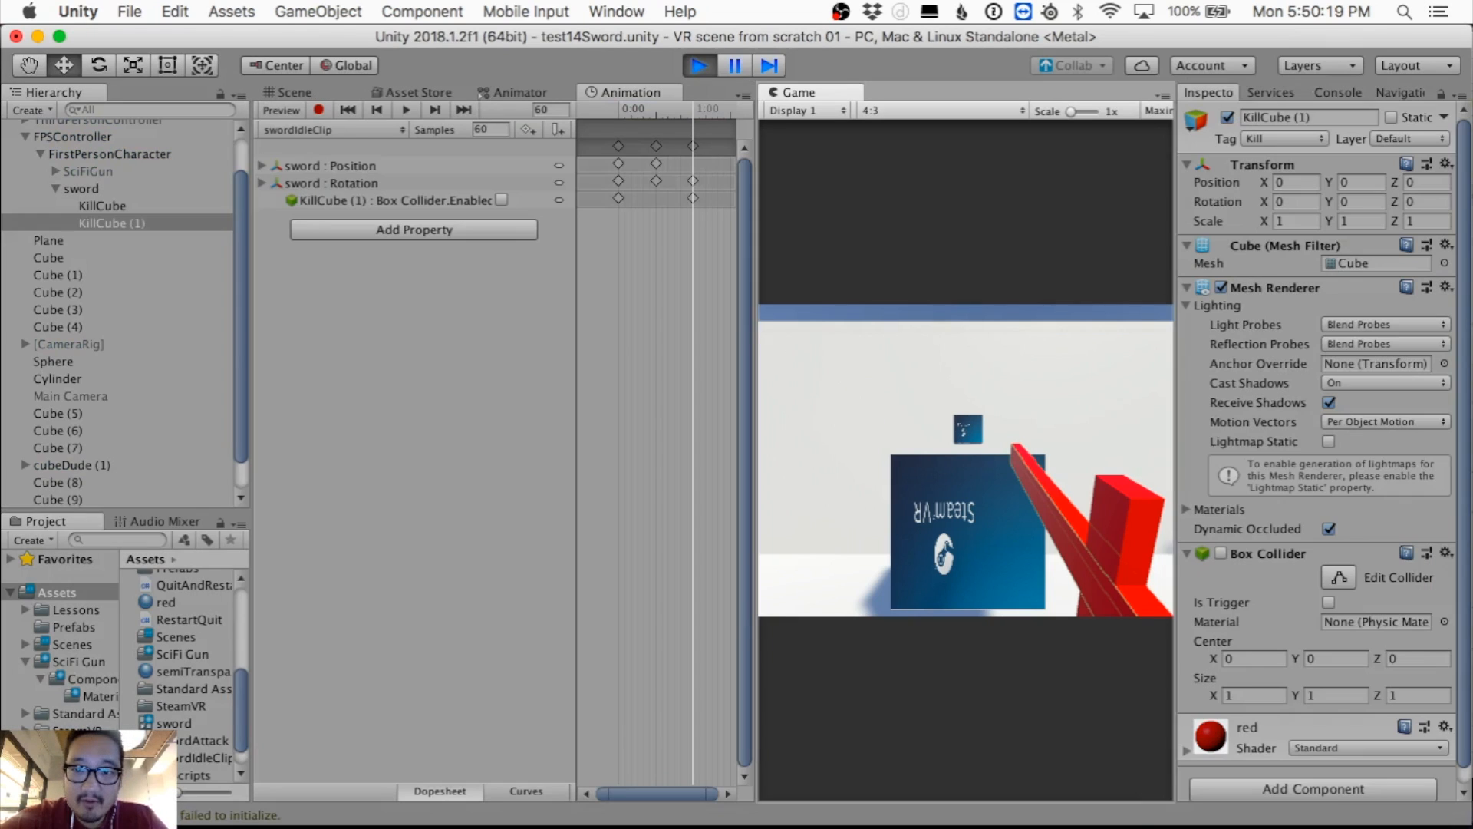
key("w")
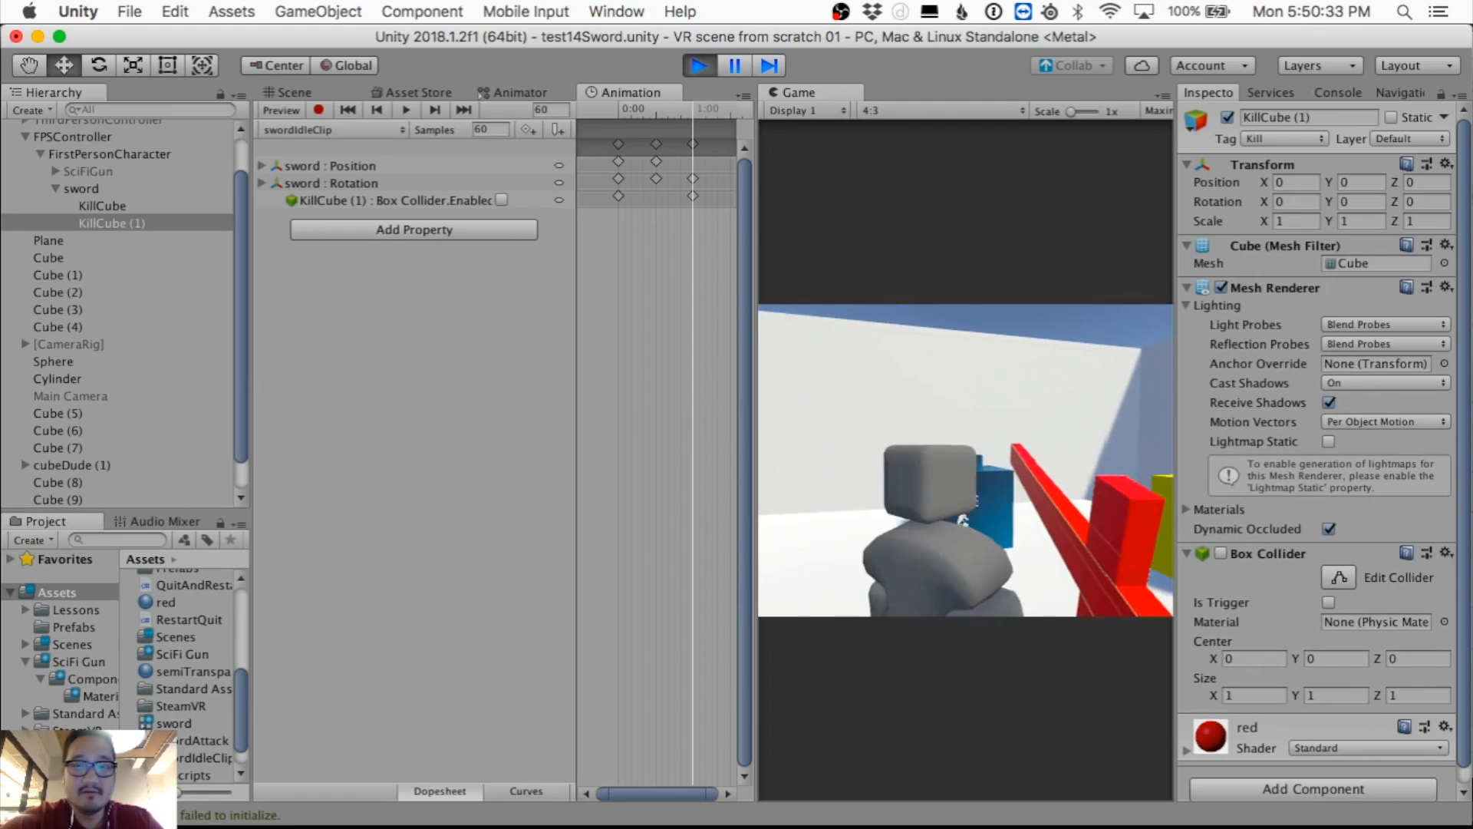
left_click(705, 64)
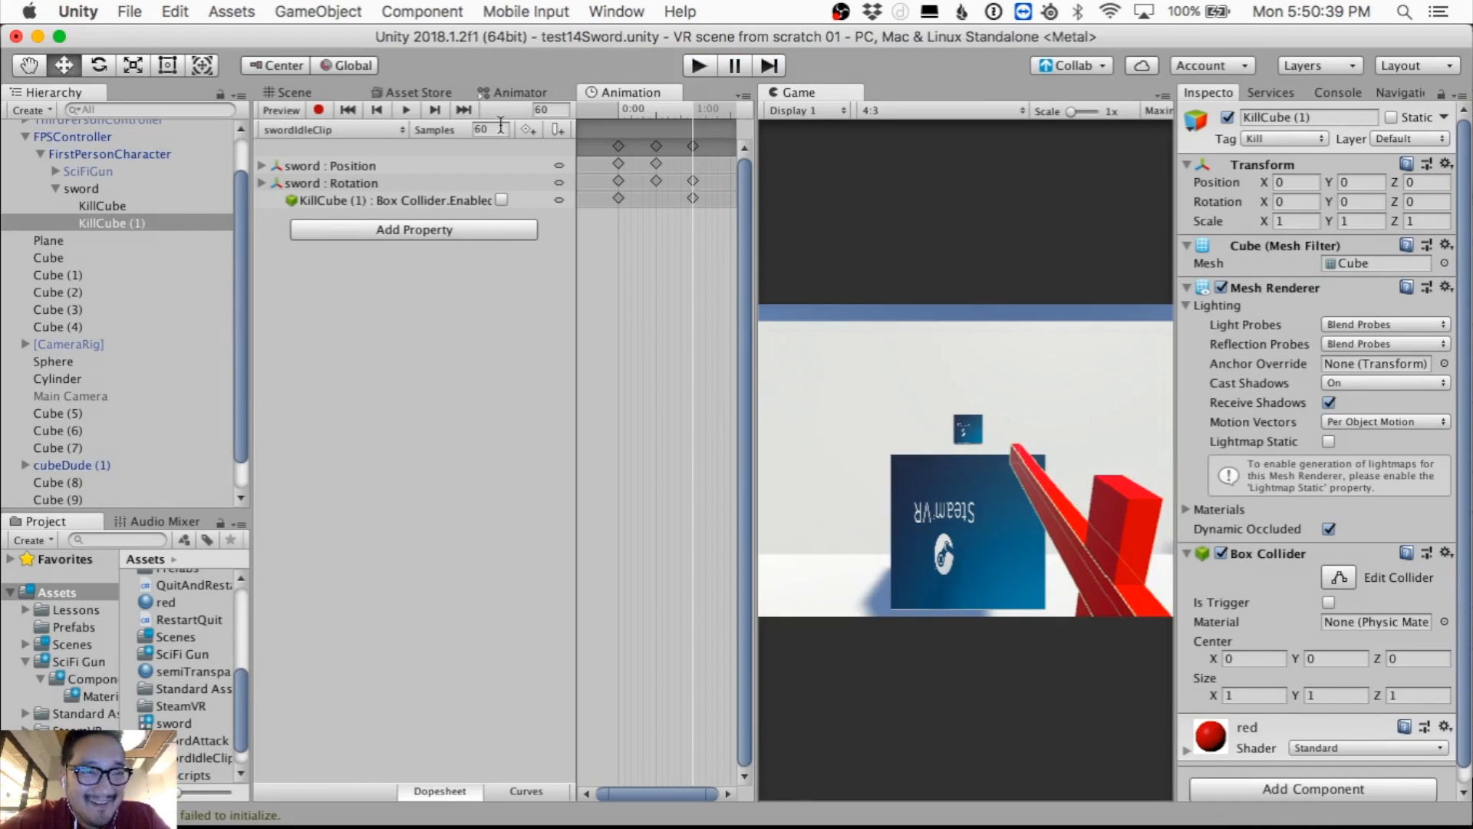
Step: Open the sword's Animator graph, widen it, and move the swordAttack state below swordIdle
left_click(110, 188)
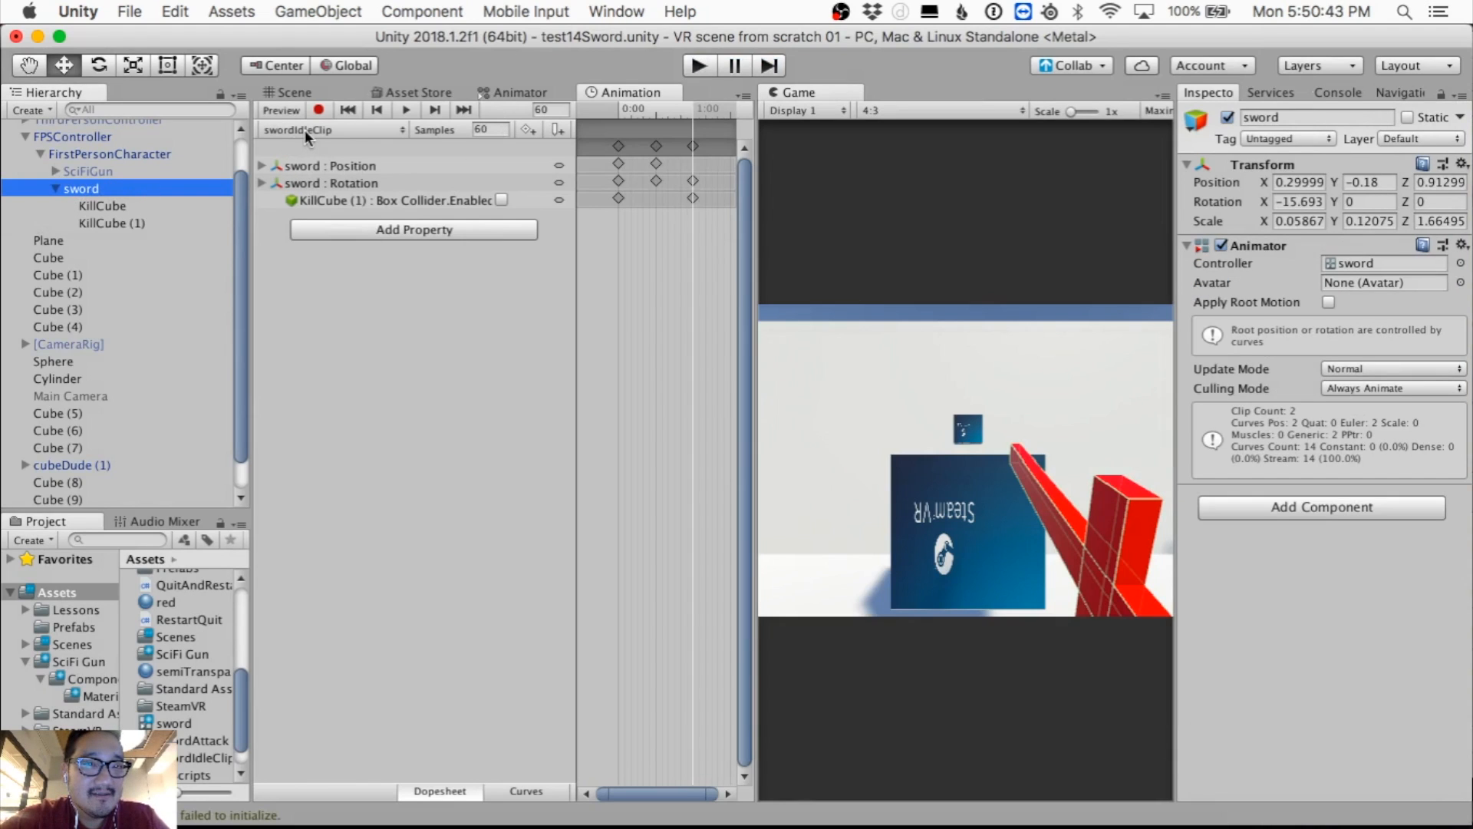
left_click(555, 91)
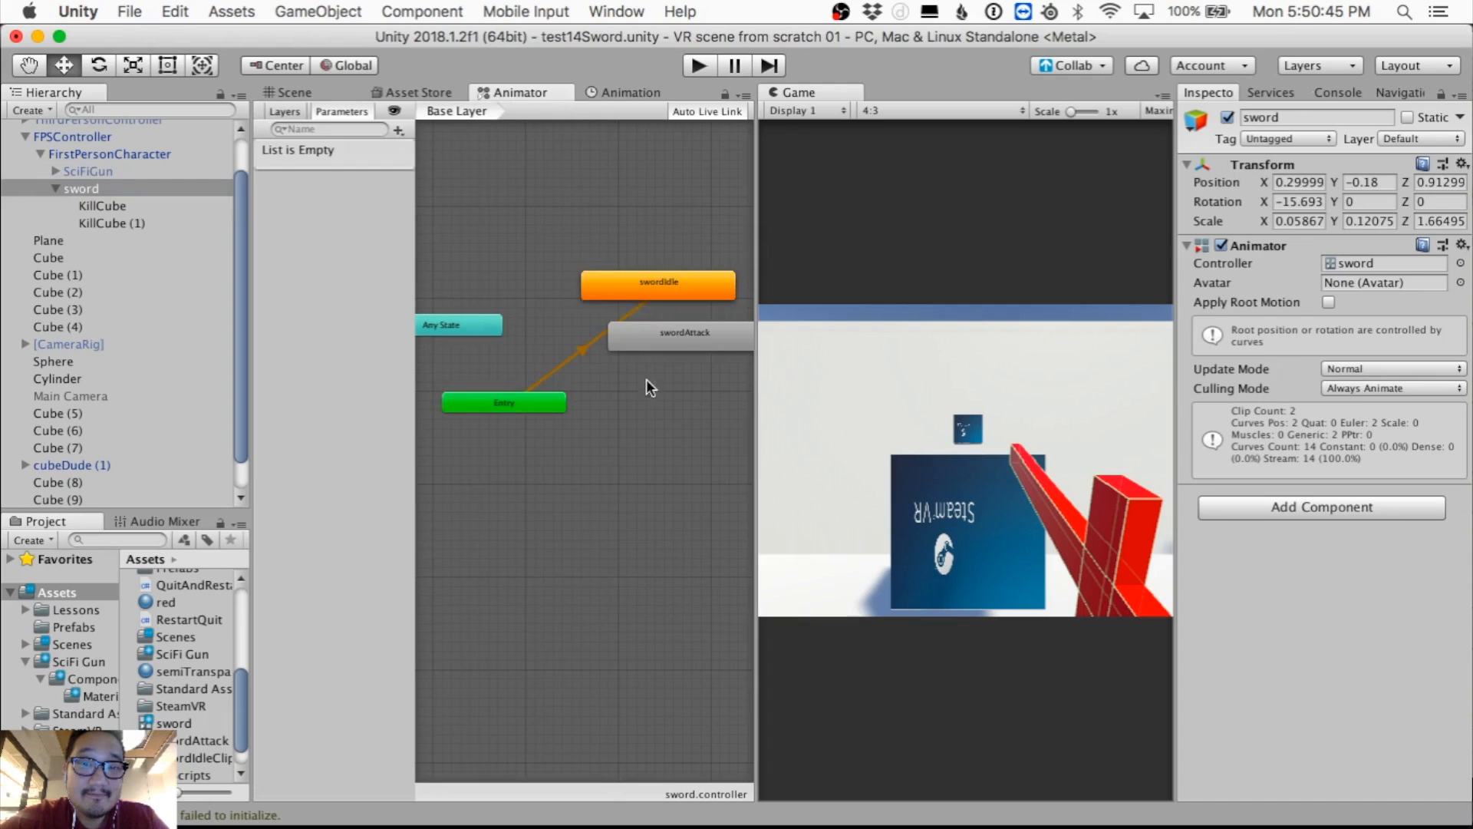
left_click_drag(675, 338, 677, 446)
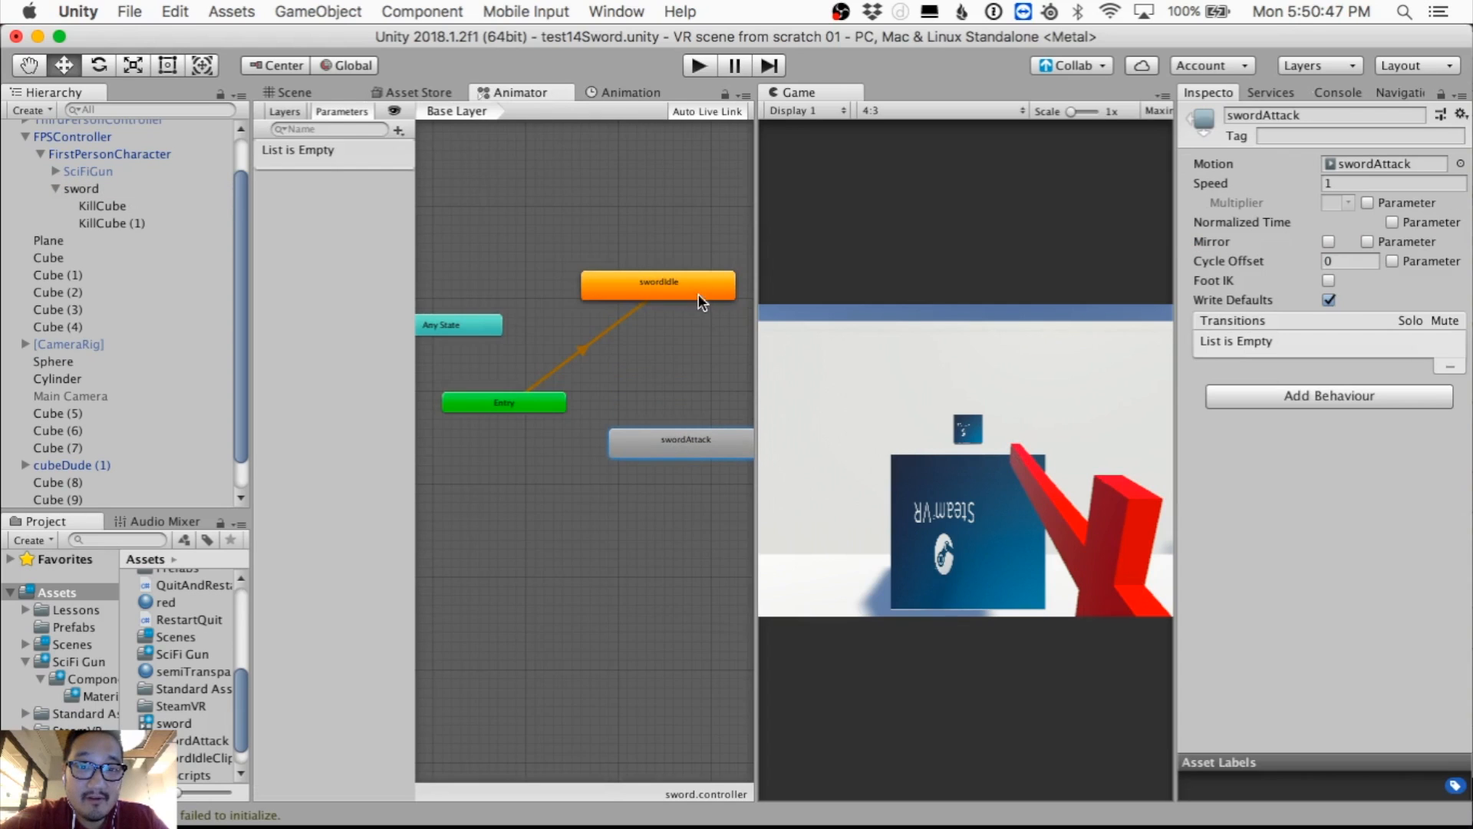
left_click_drag(758, 322, 923, 322)
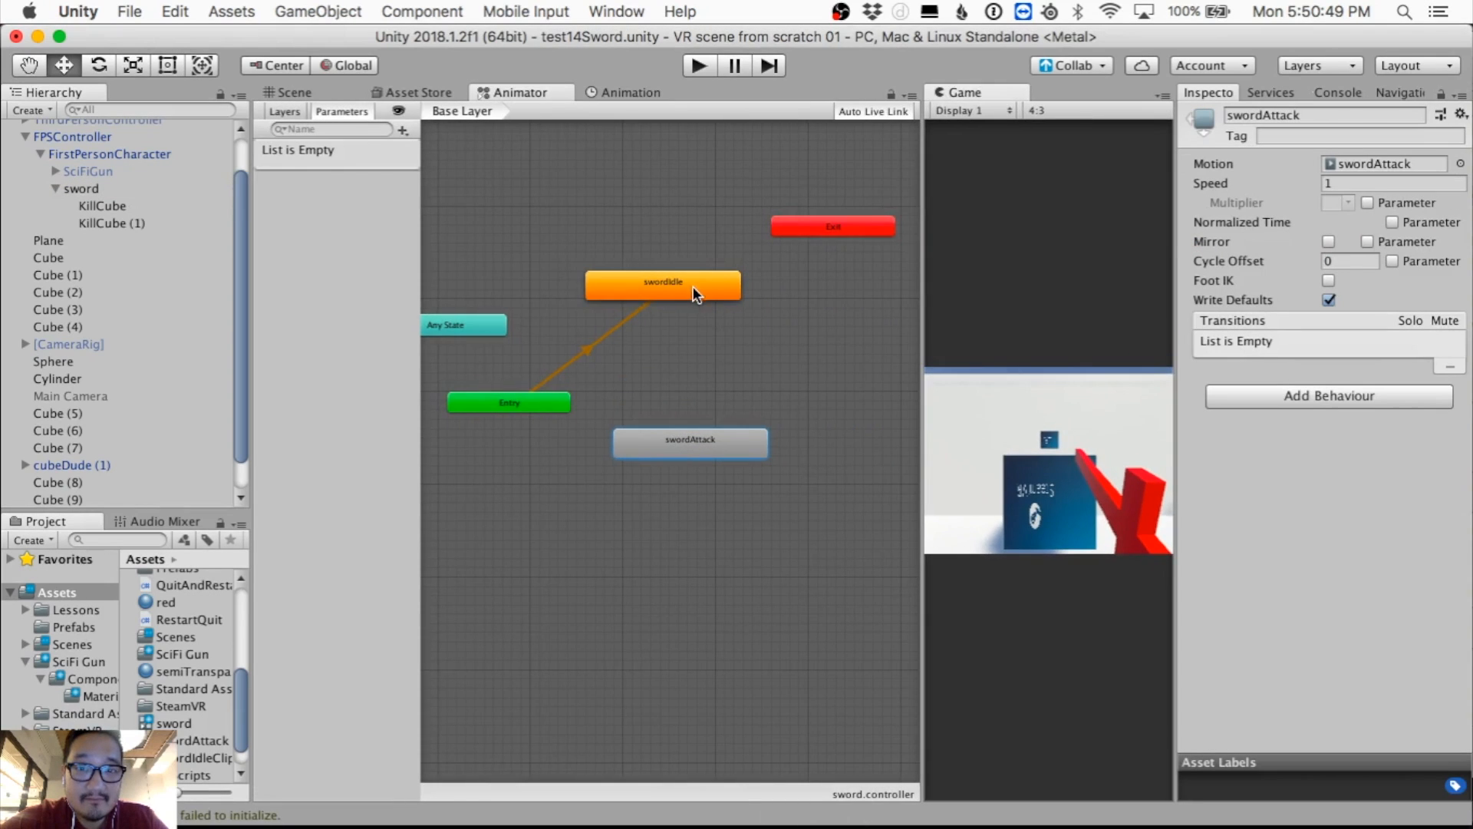
left_click_drag(682, 436, 721, 417)
Step: Make a transition from swordIdle to swordAttack and another from swordAttack back to swordIdle
right_click(678, 273)
left_click(698, 283)
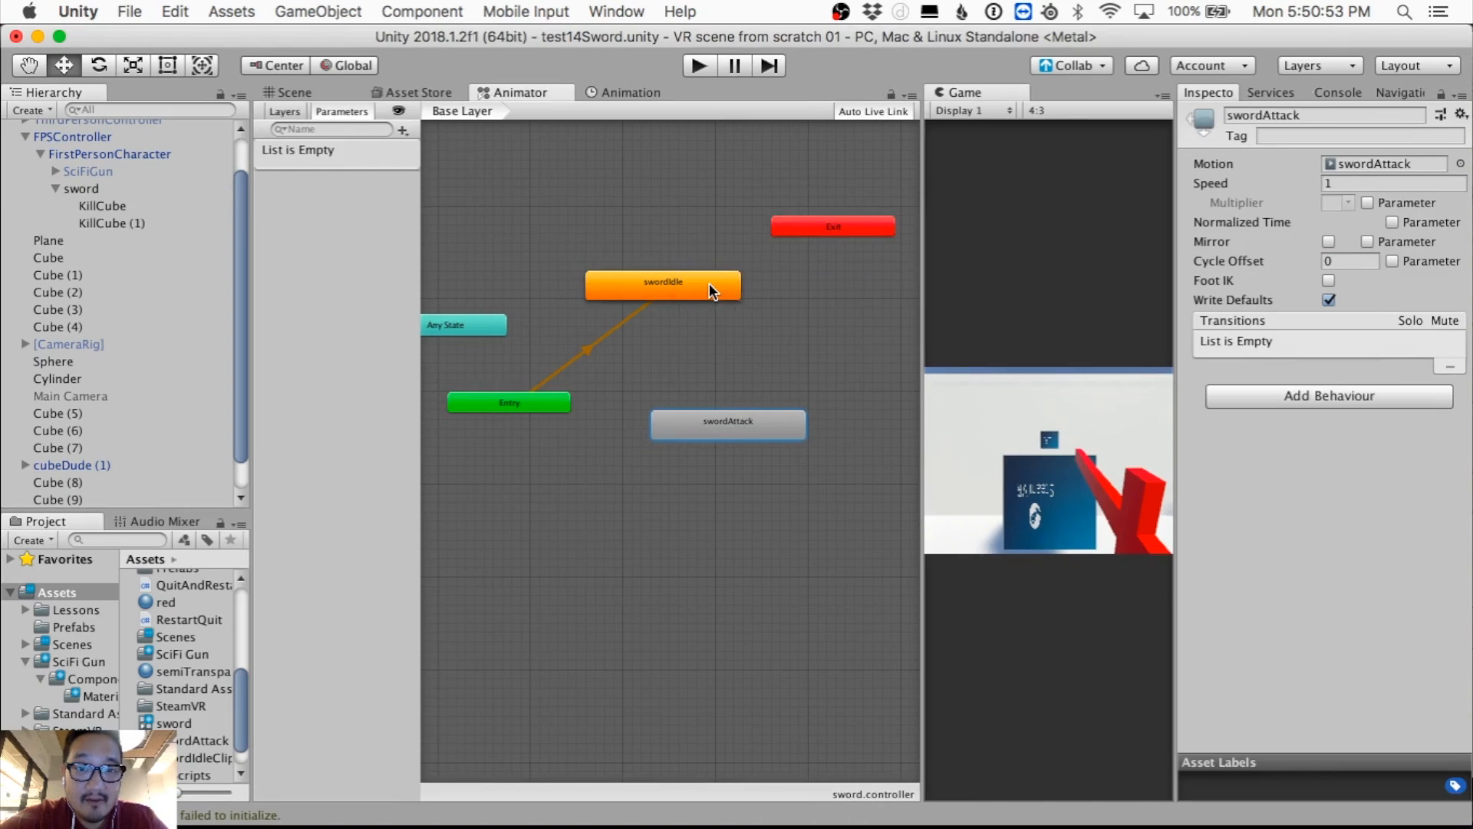
left_click(722, 422)
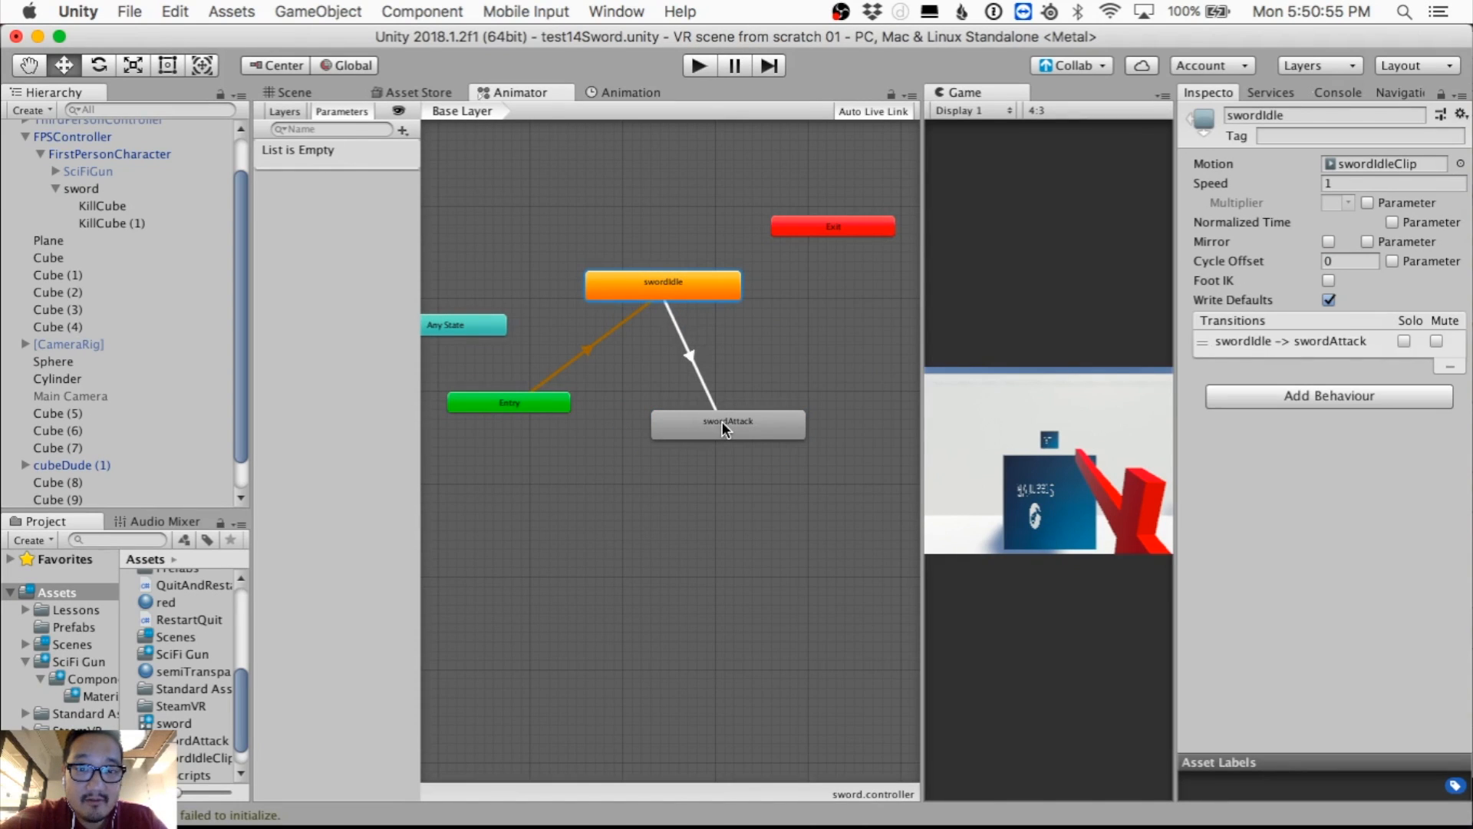
right_click(745, 422)
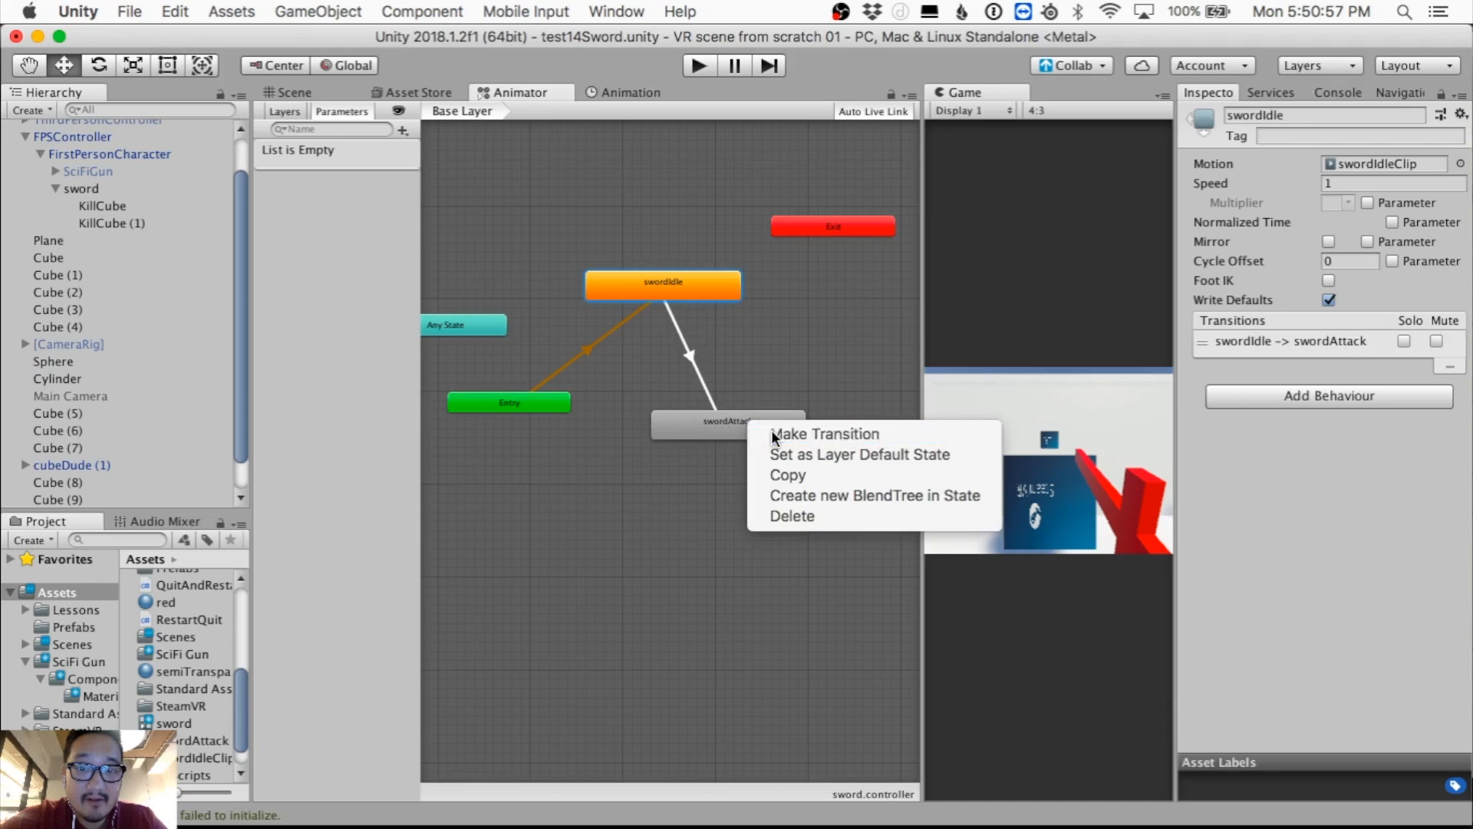
left_click(774, 436)
left_click(702, 287)
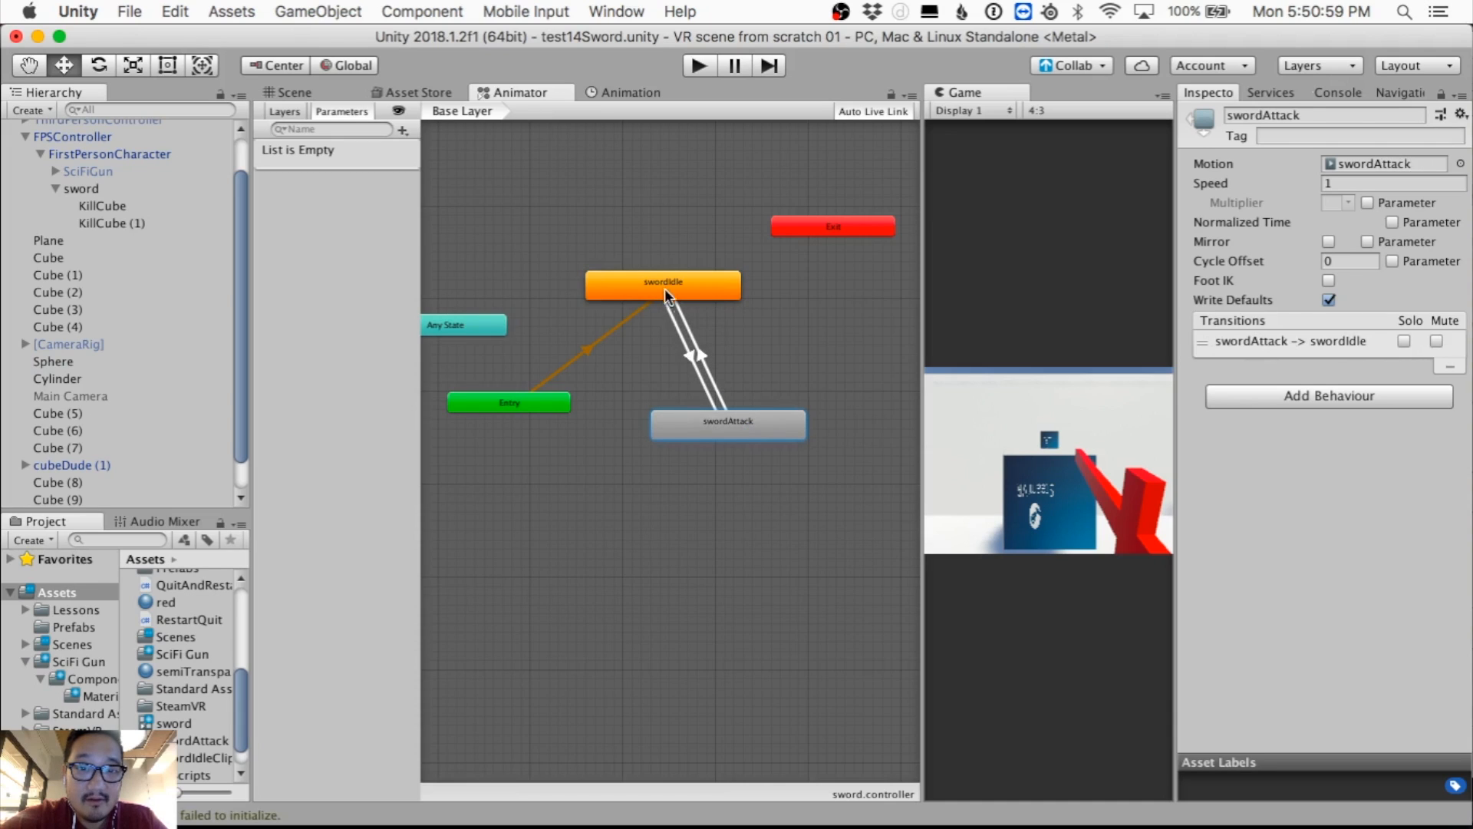
Step: Add a Trigger parameter named AttackTrigger to the sword's Animator controller
left_click(665, 288)
left_click(691, 357)
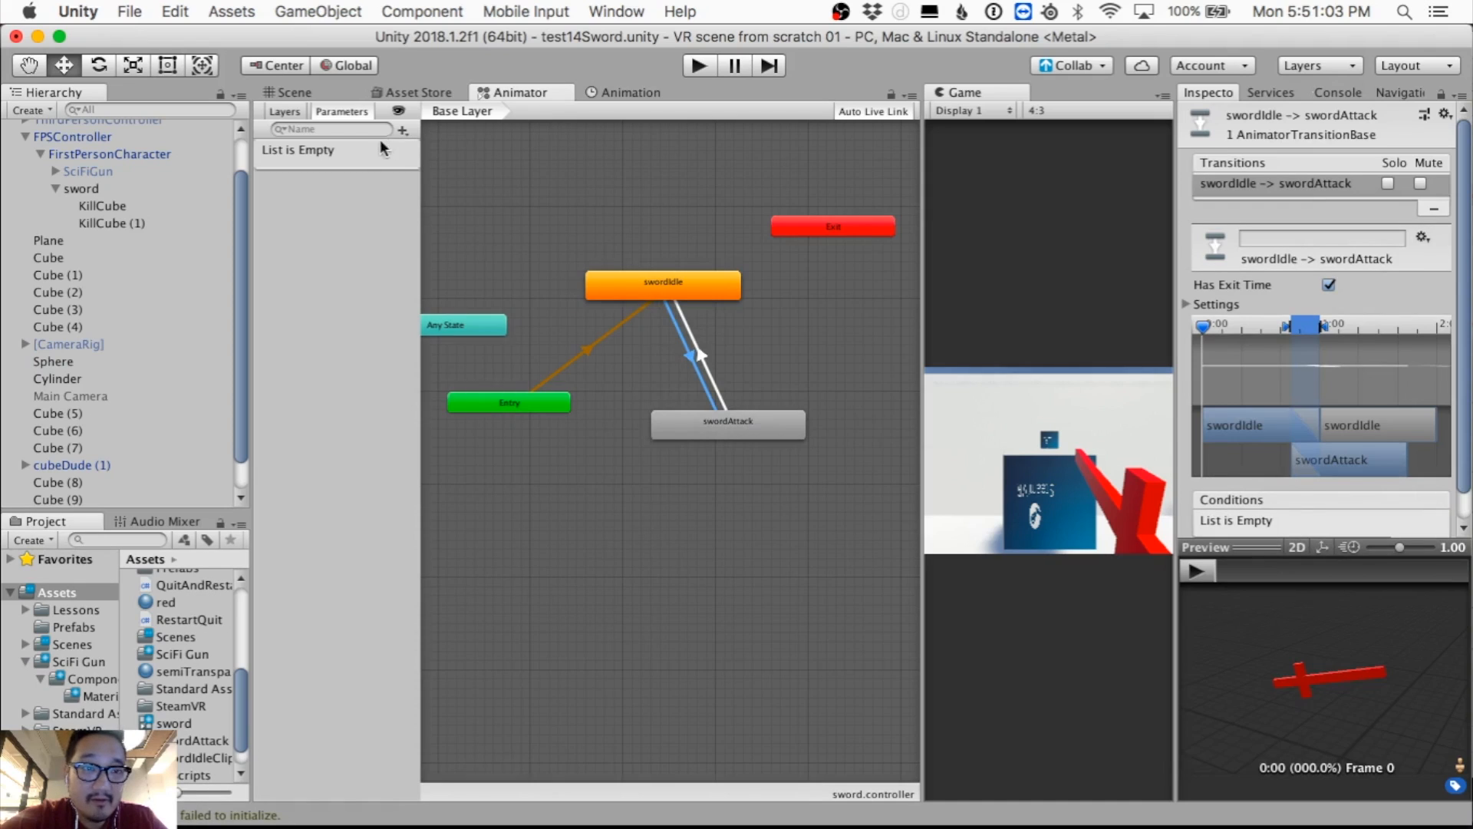
left_click(403, 130)
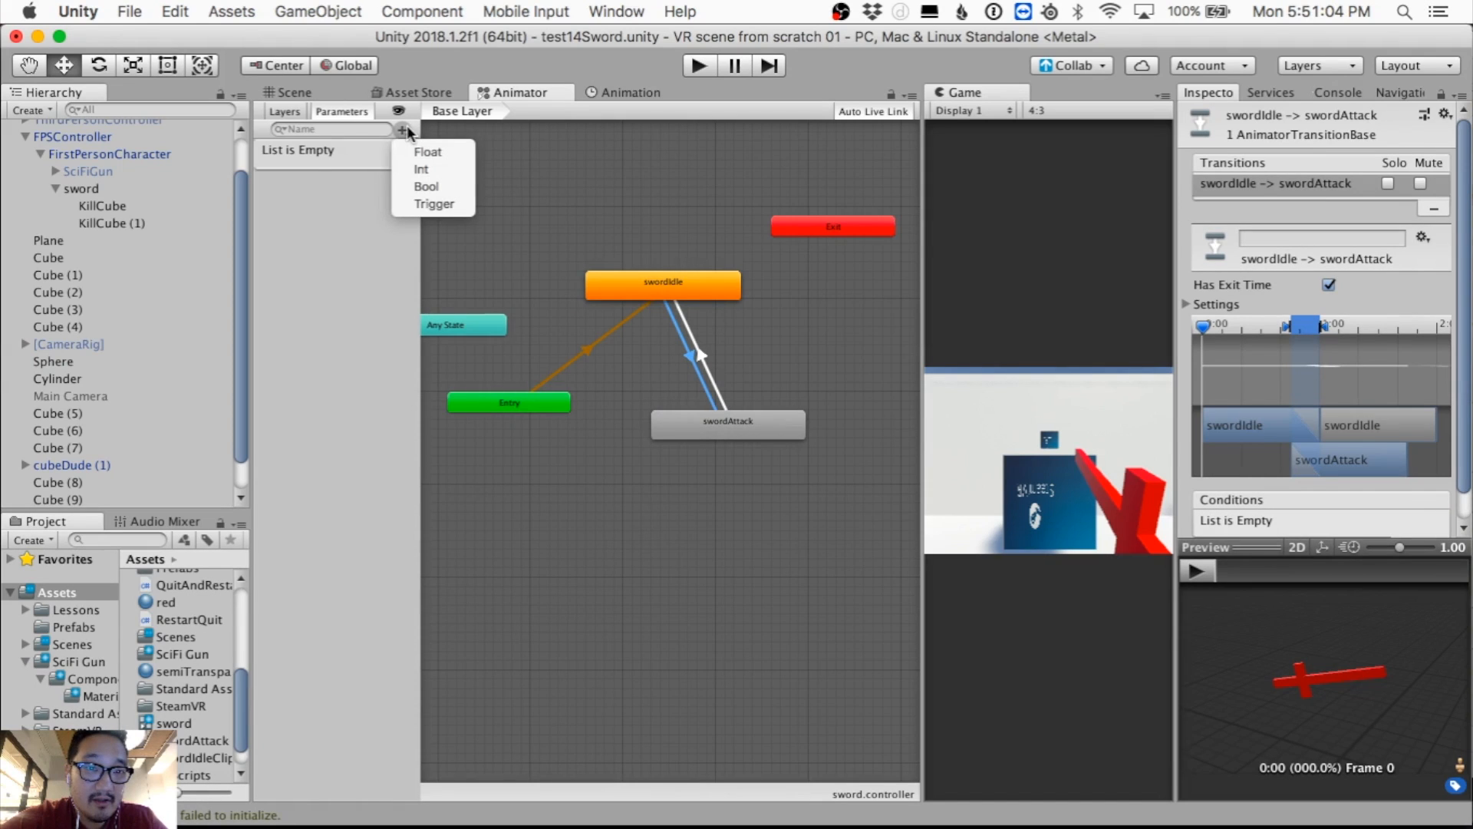
left_click(421, 204)
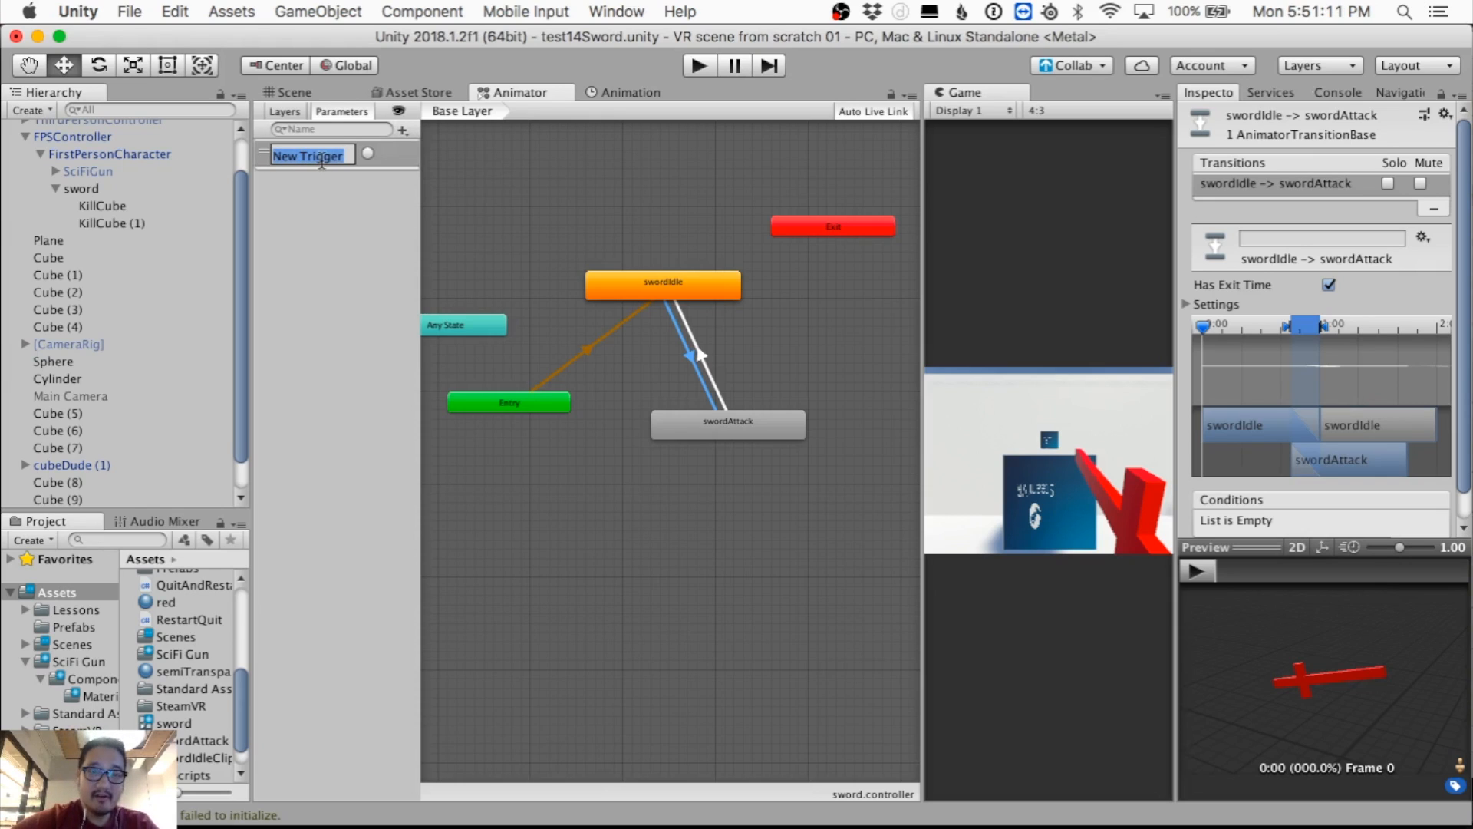
type("AttackTrigg")
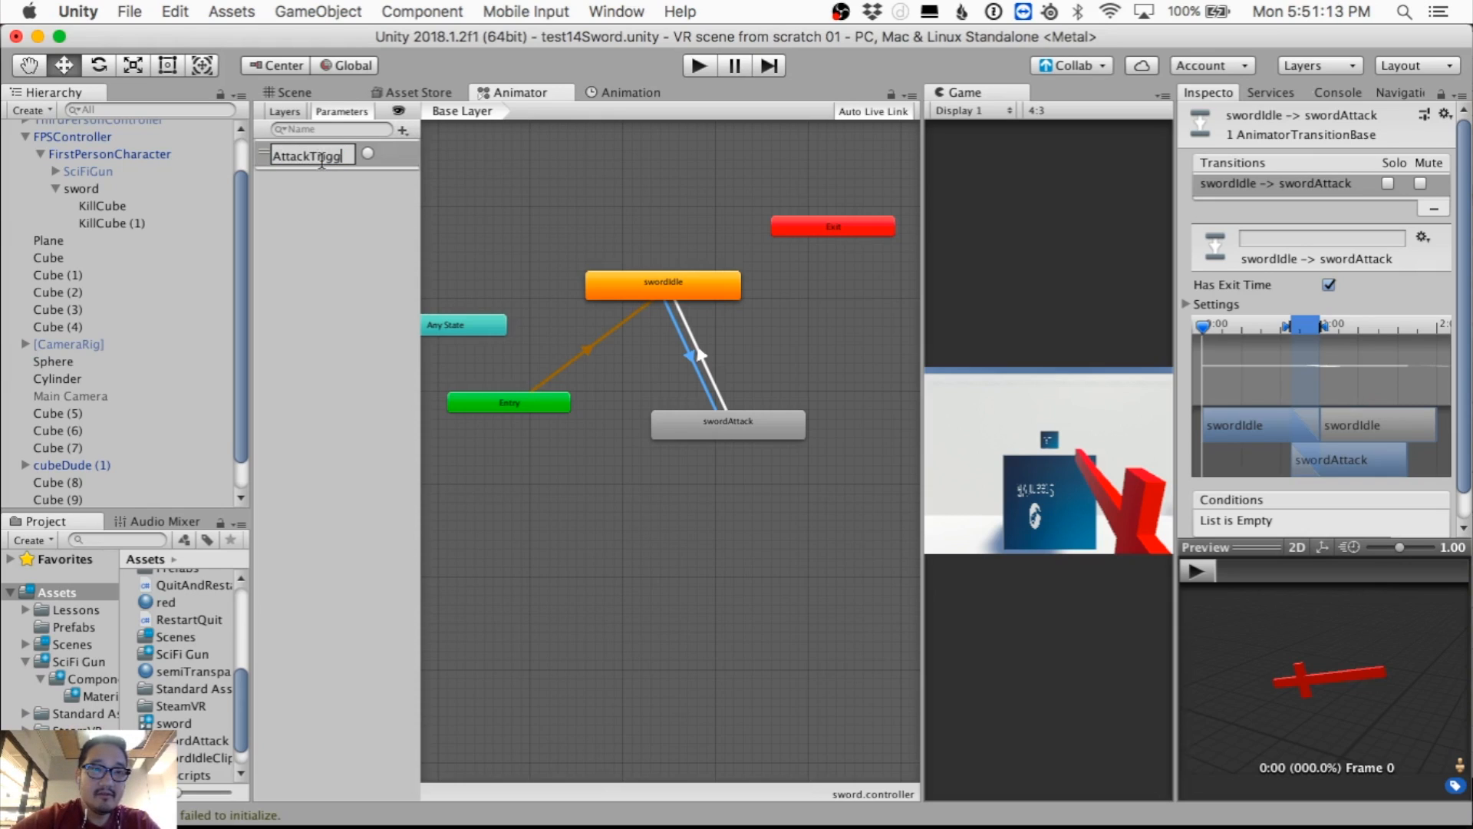
type("er")
key("Return")
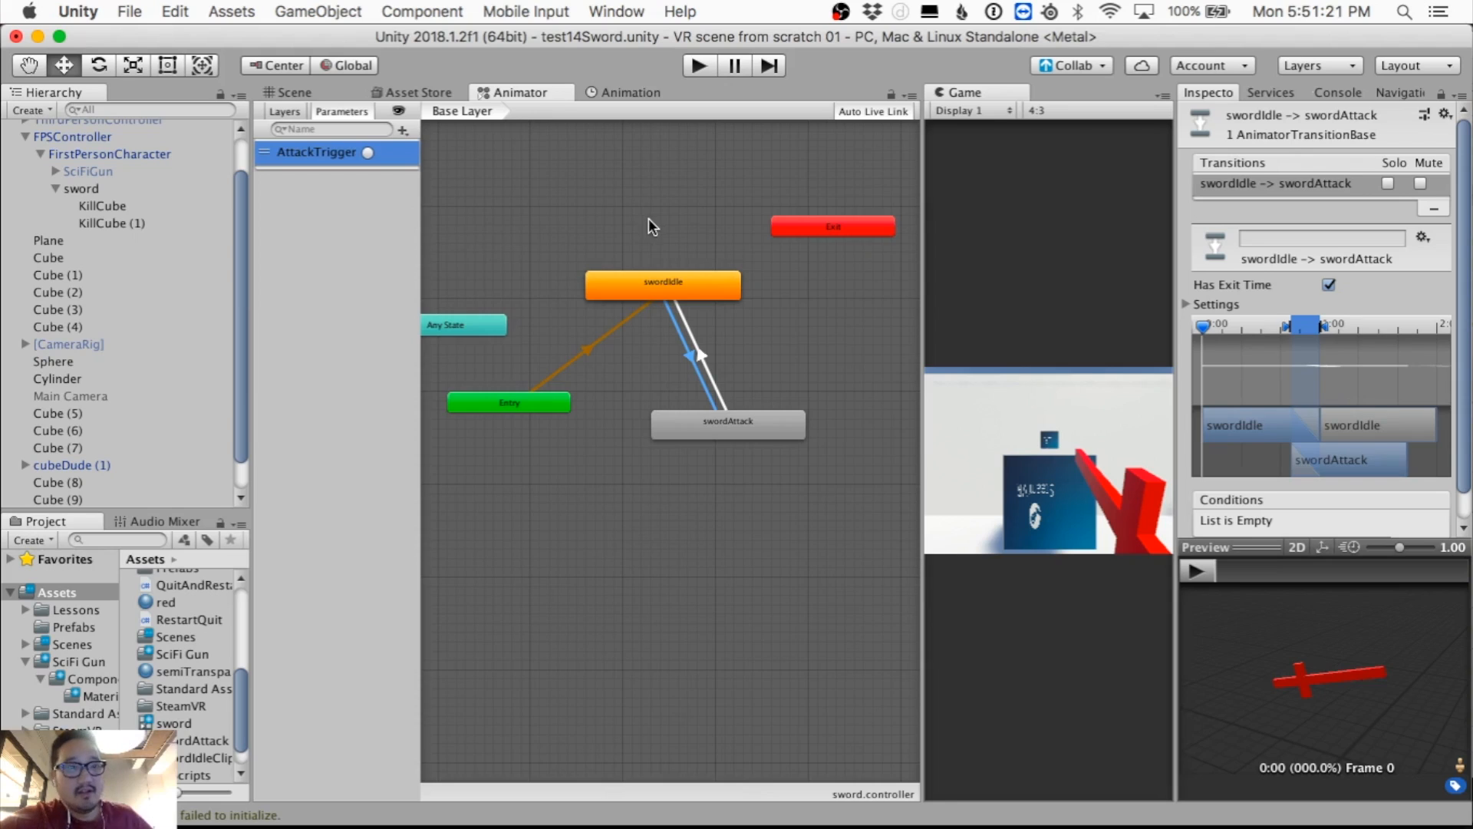
Step: Turn off Has Exit Time on the swordIdle to swordAttack transition and add AttackTrigger as its condition
left_click(696, 362)
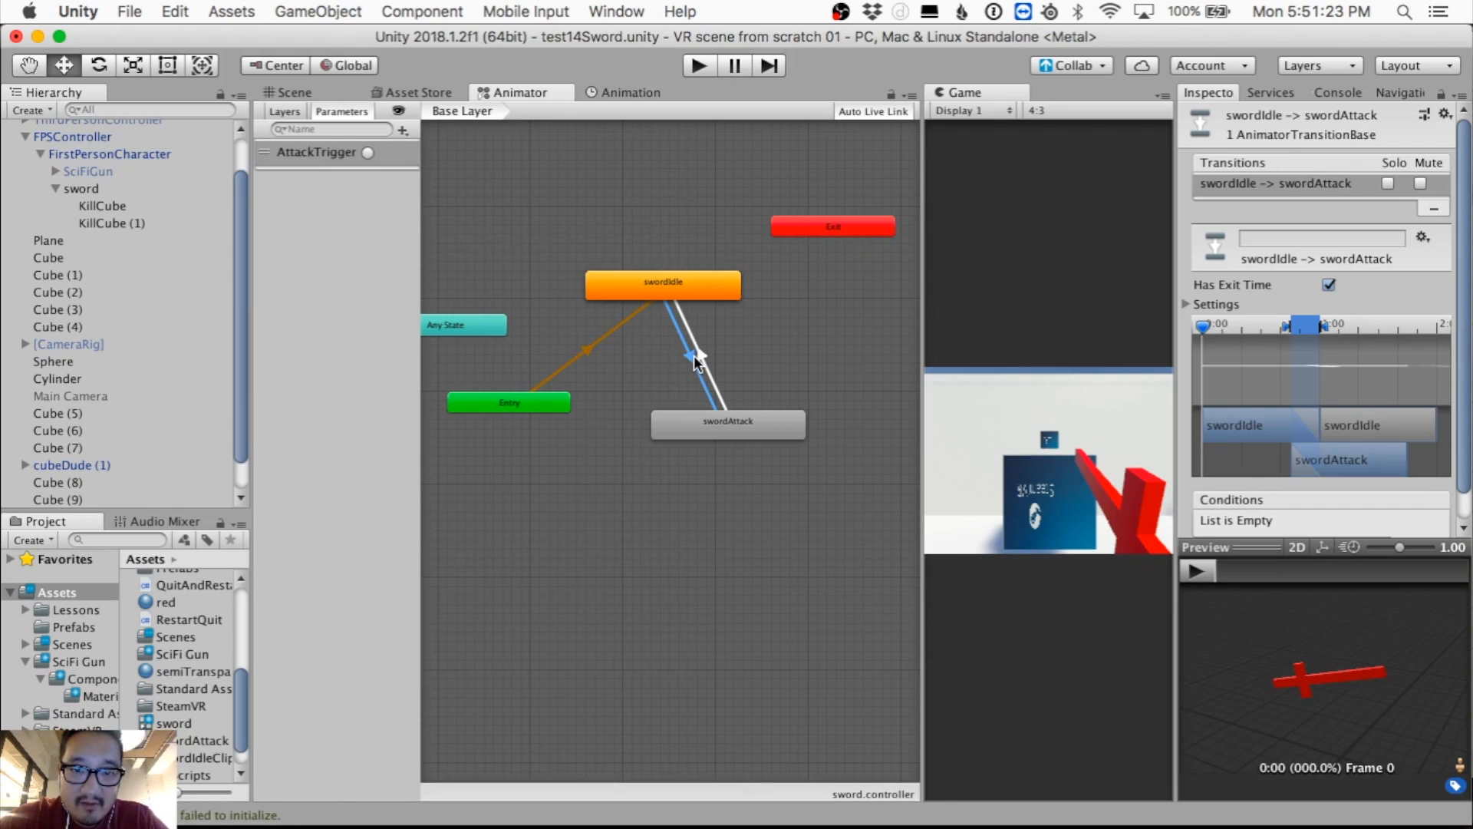
right_click(691, 356)
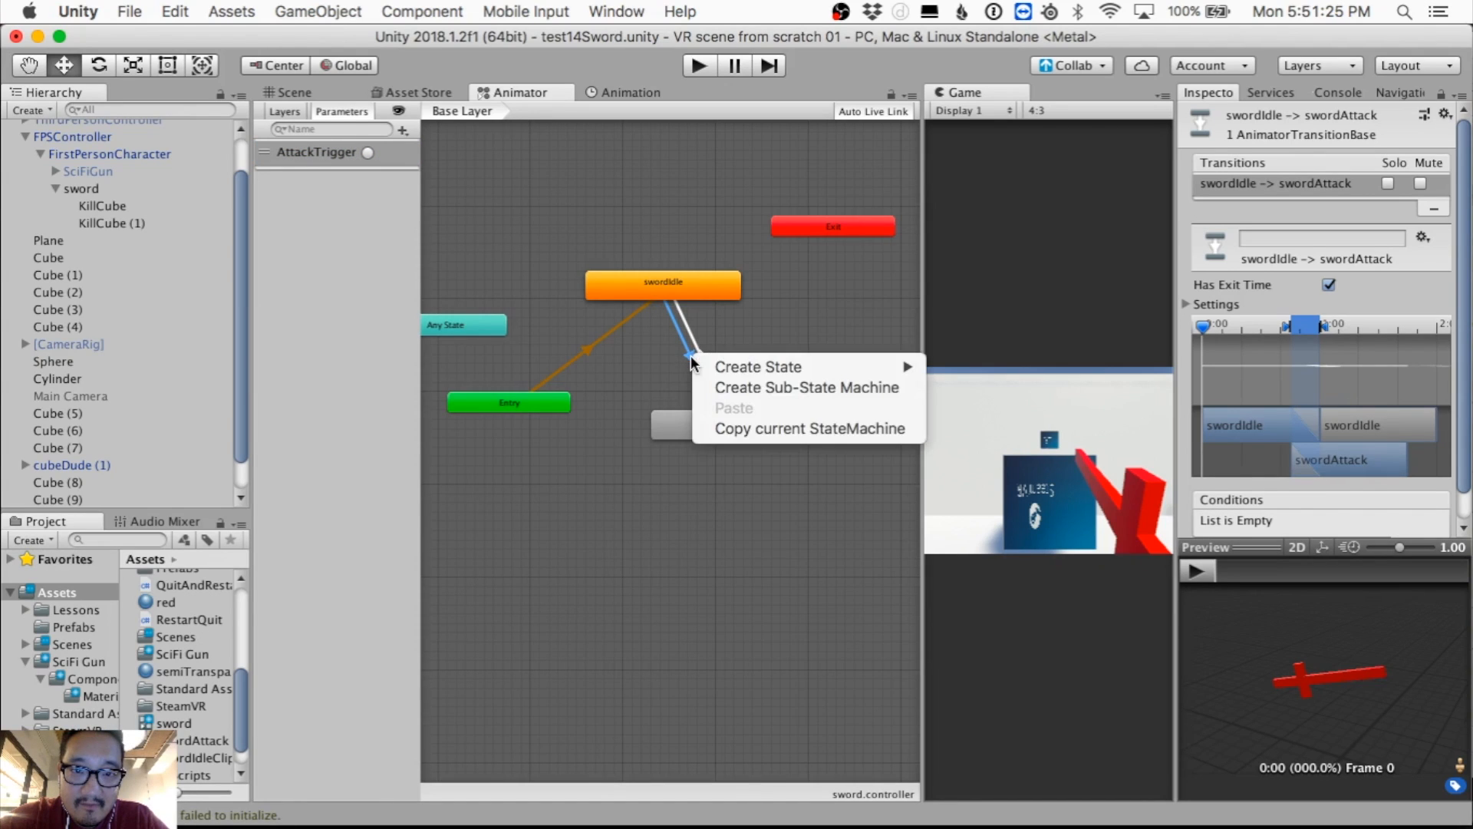
left_click(647, 357)
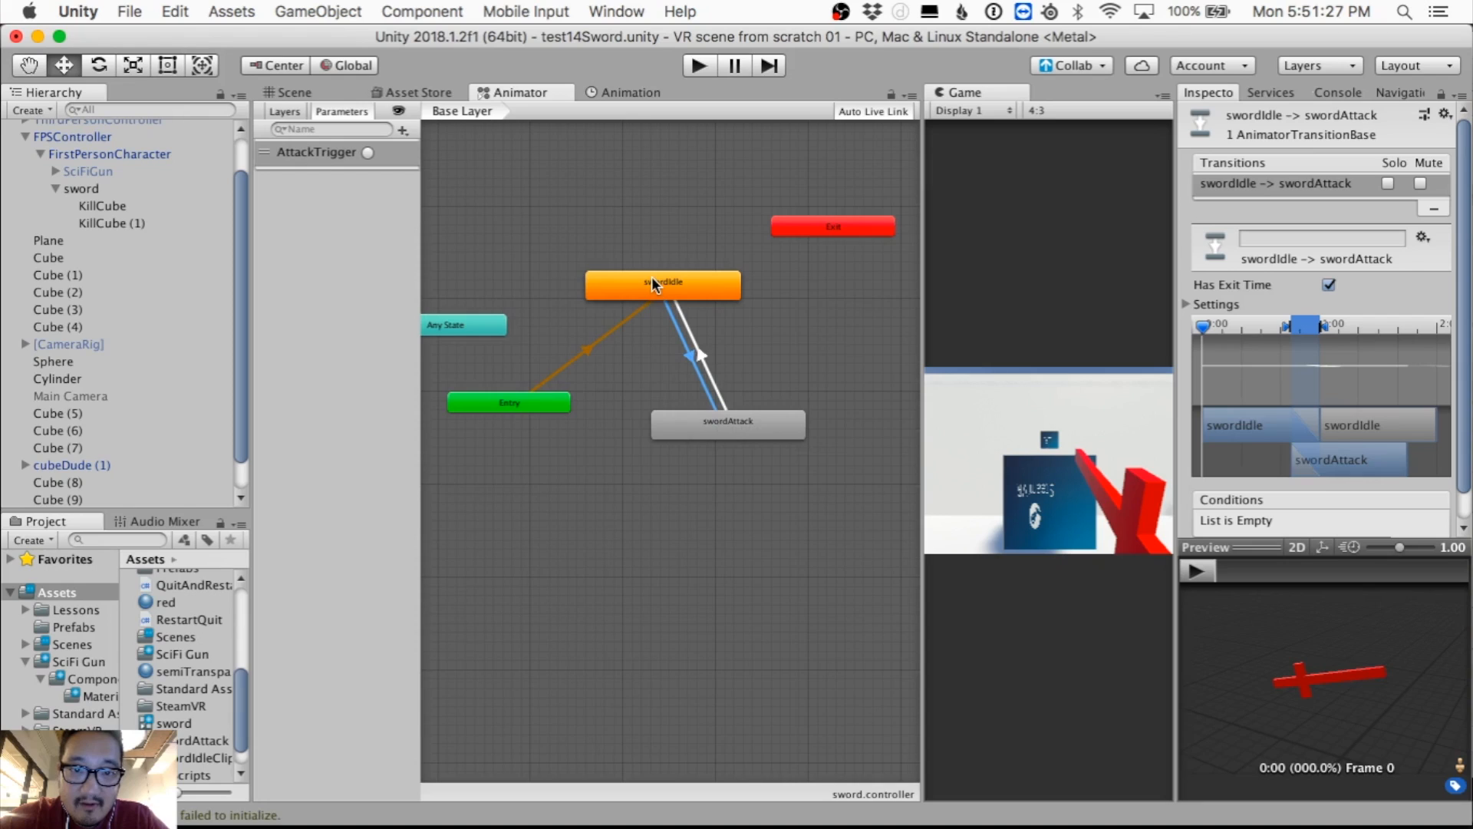
left_click(1328, 288)
scroll(1264, 286, "down", 3)
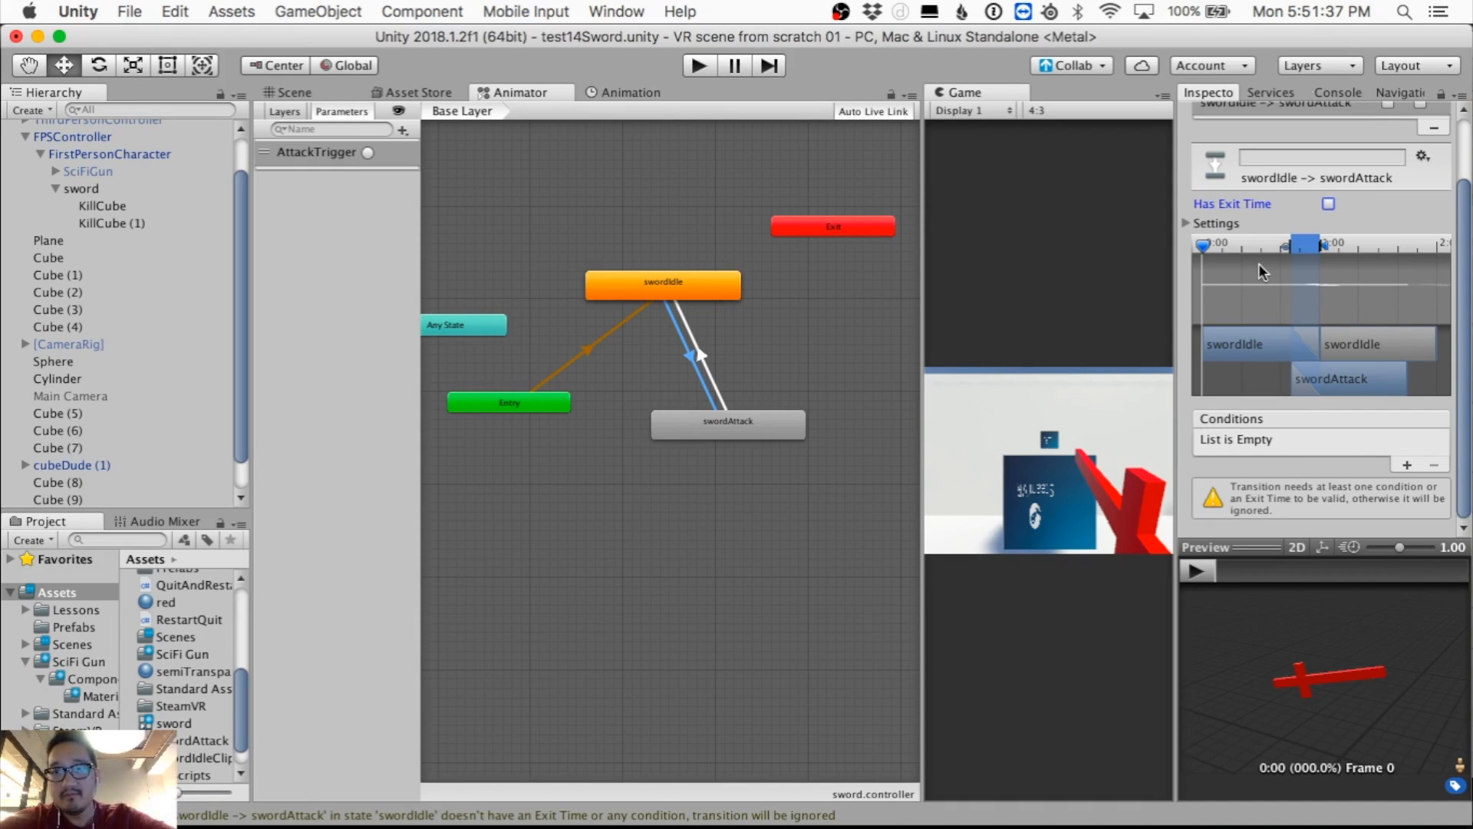
left_click(1407, 465)
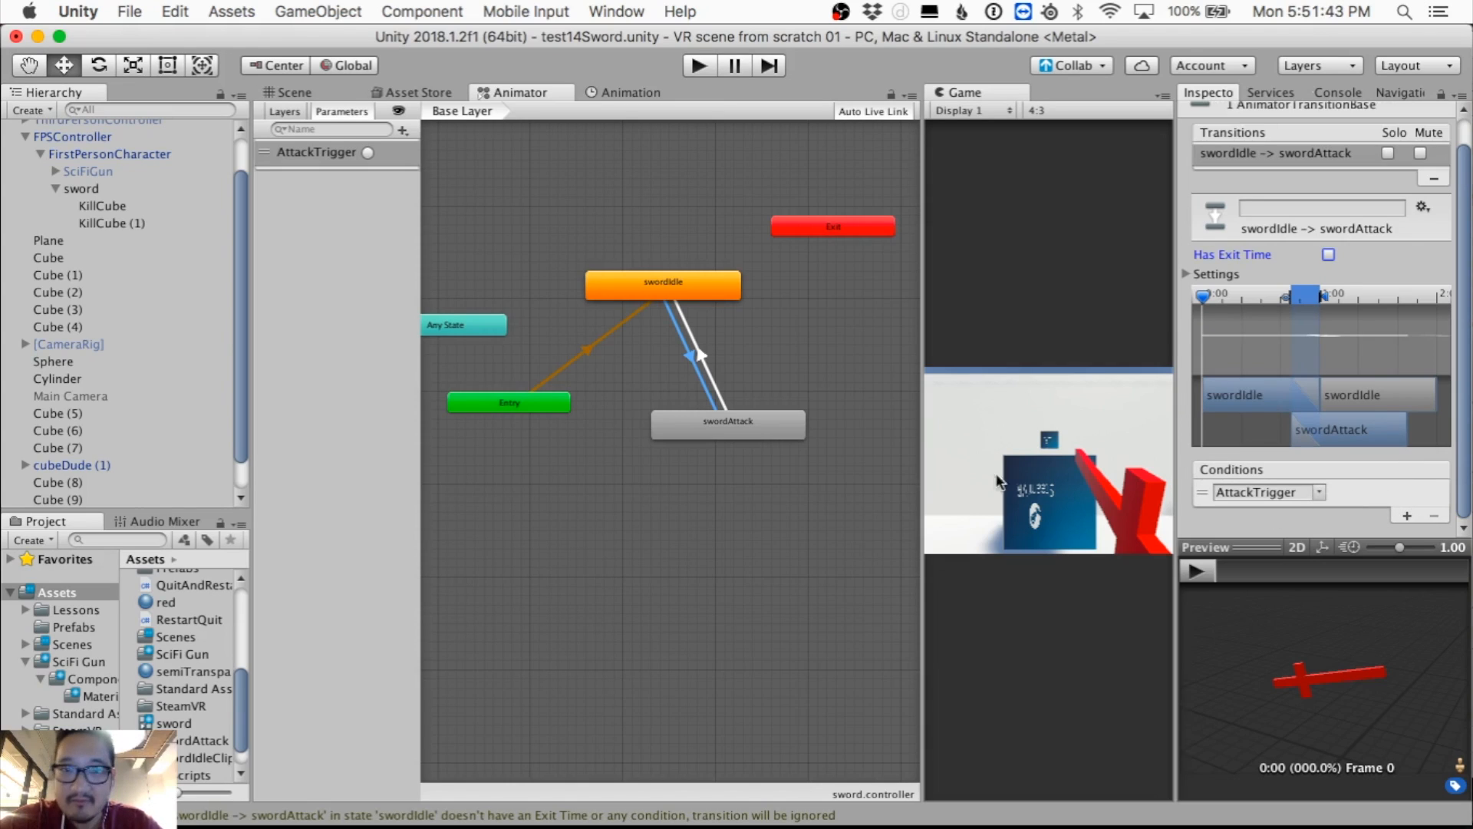
Step: Inspect the swordAttack to swordIdle transition and play-test the scene with the sword's Animator graph in view
left_click(701, 353)
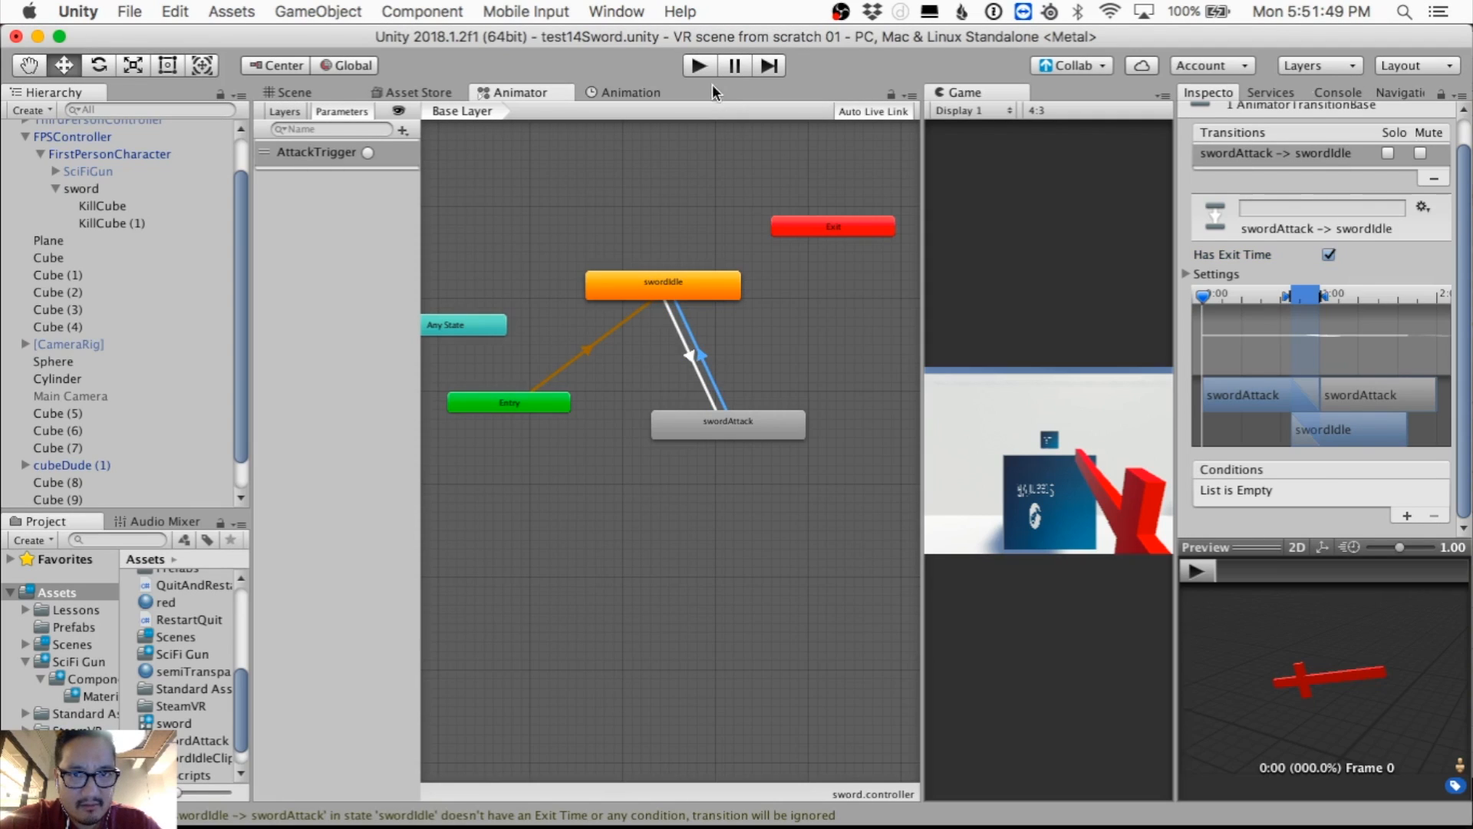
left_click(698, 68)
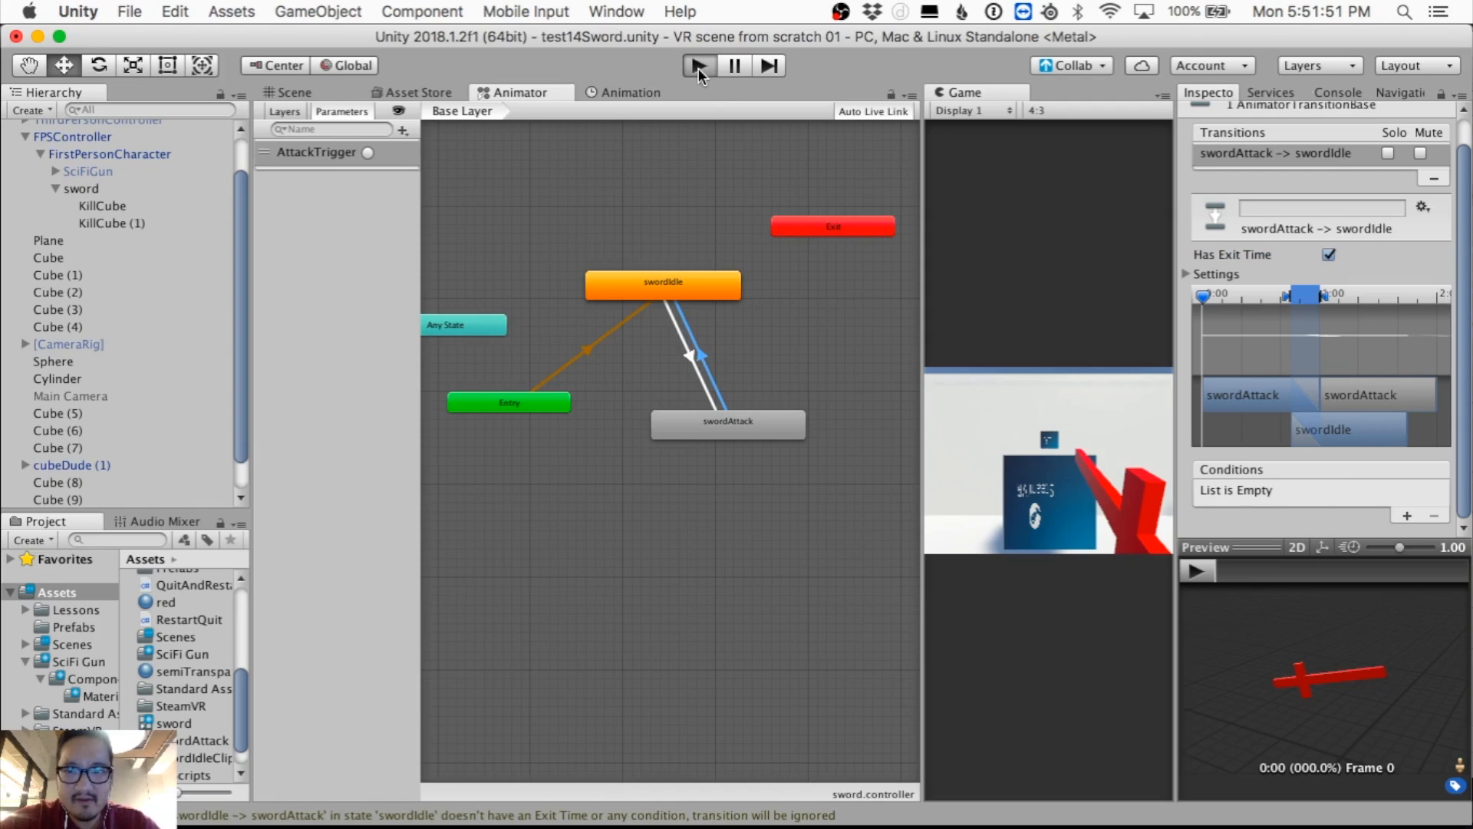
left_click(697, 67)
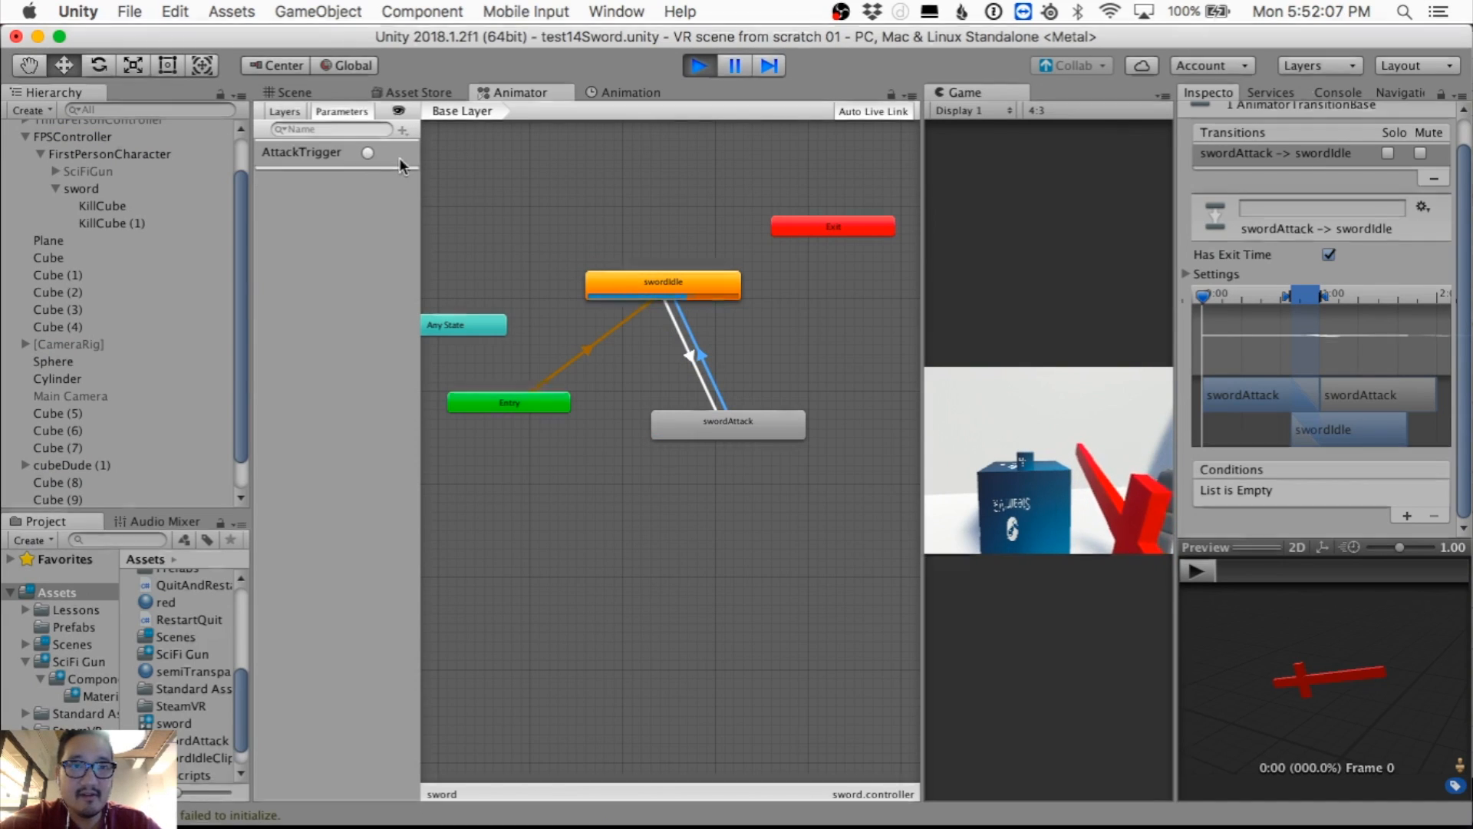
left_click(688, 74)
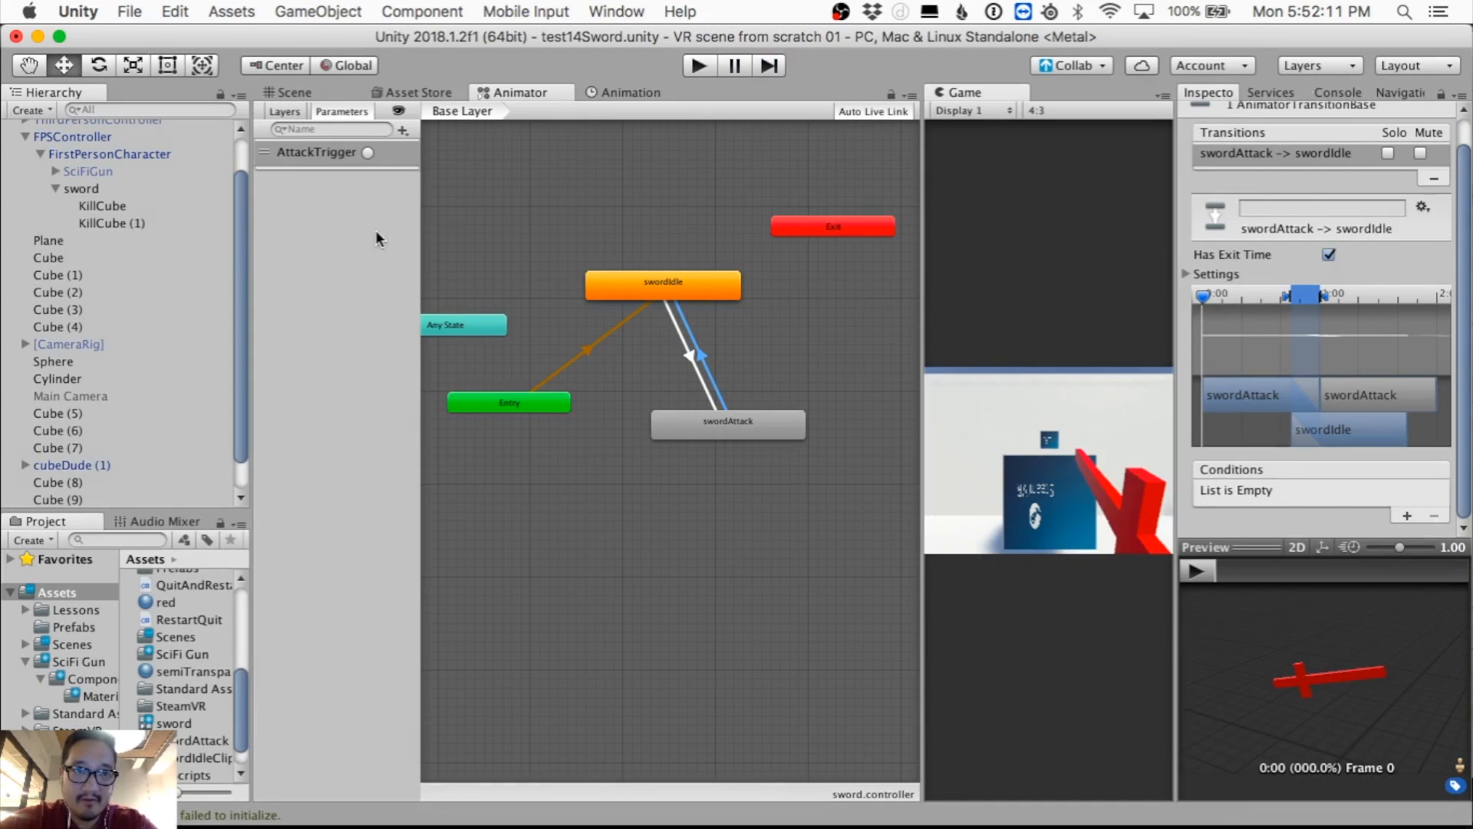
Step: Enlarge the Game view and add a new script component named SwordAttack to the sword object
left_click_drag(917, 287, 478, 274)
left_click(98, 188)
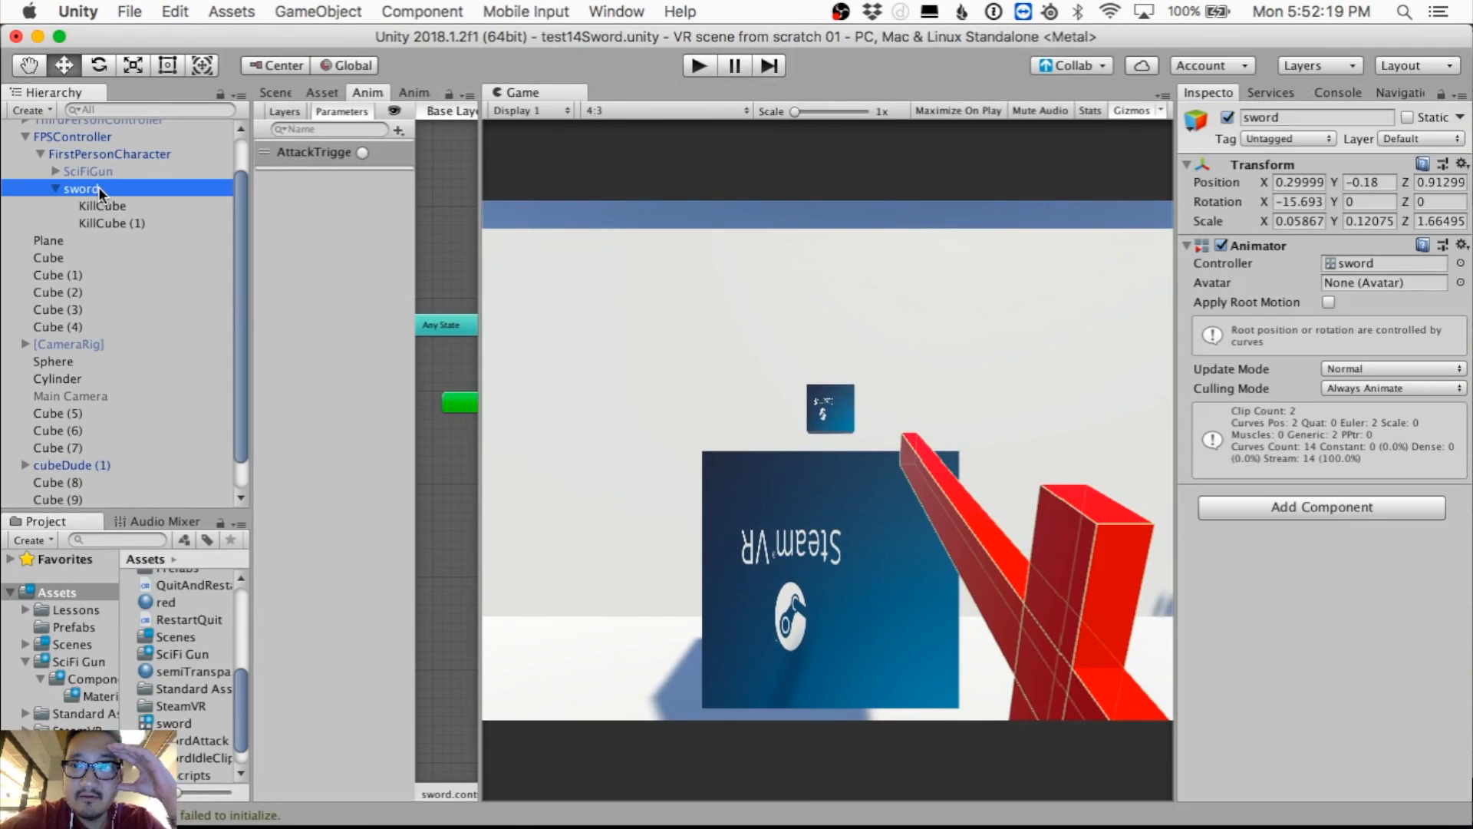
left_click(1254, 506)
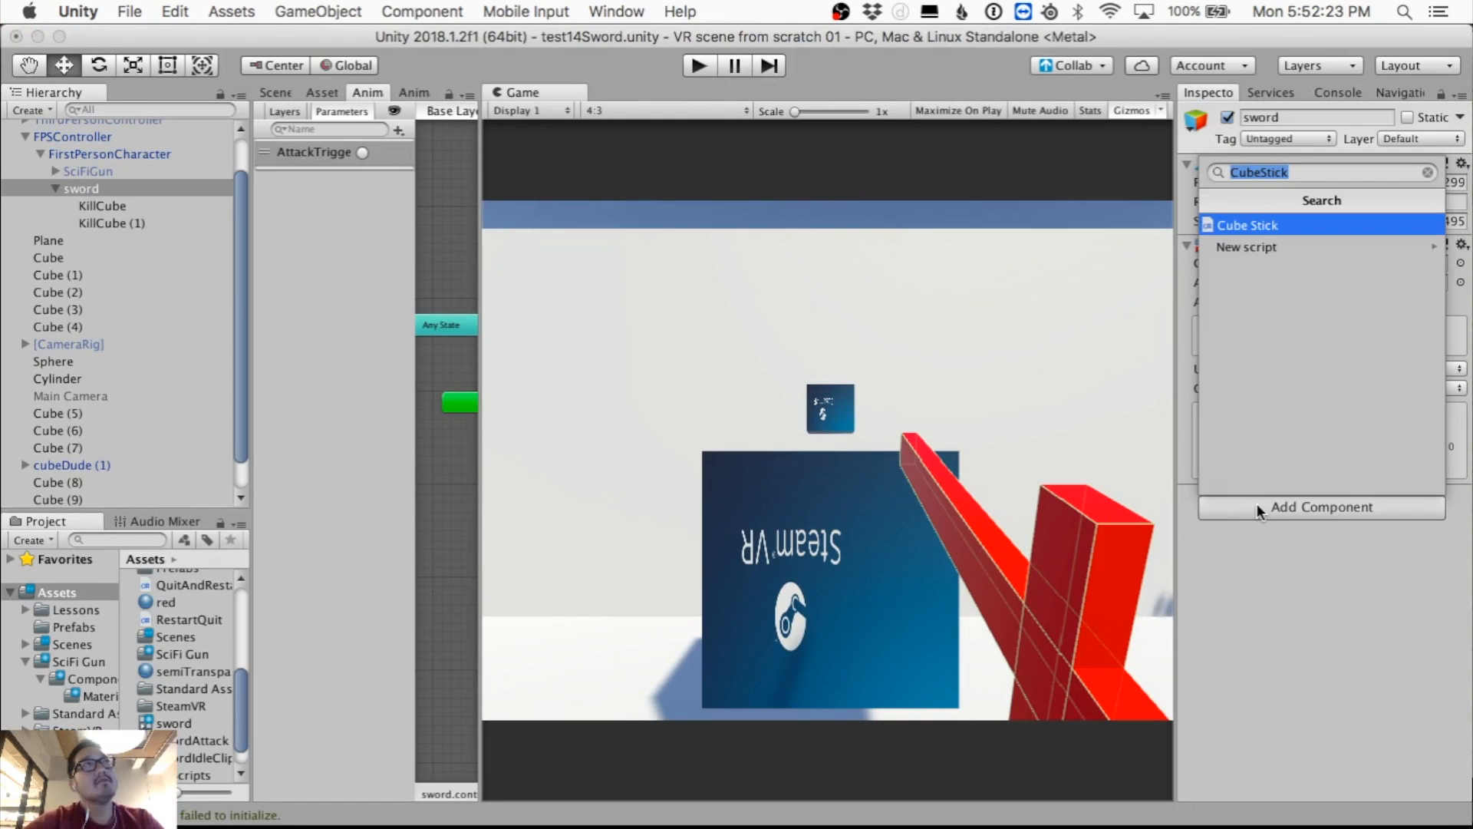
type("Swro")
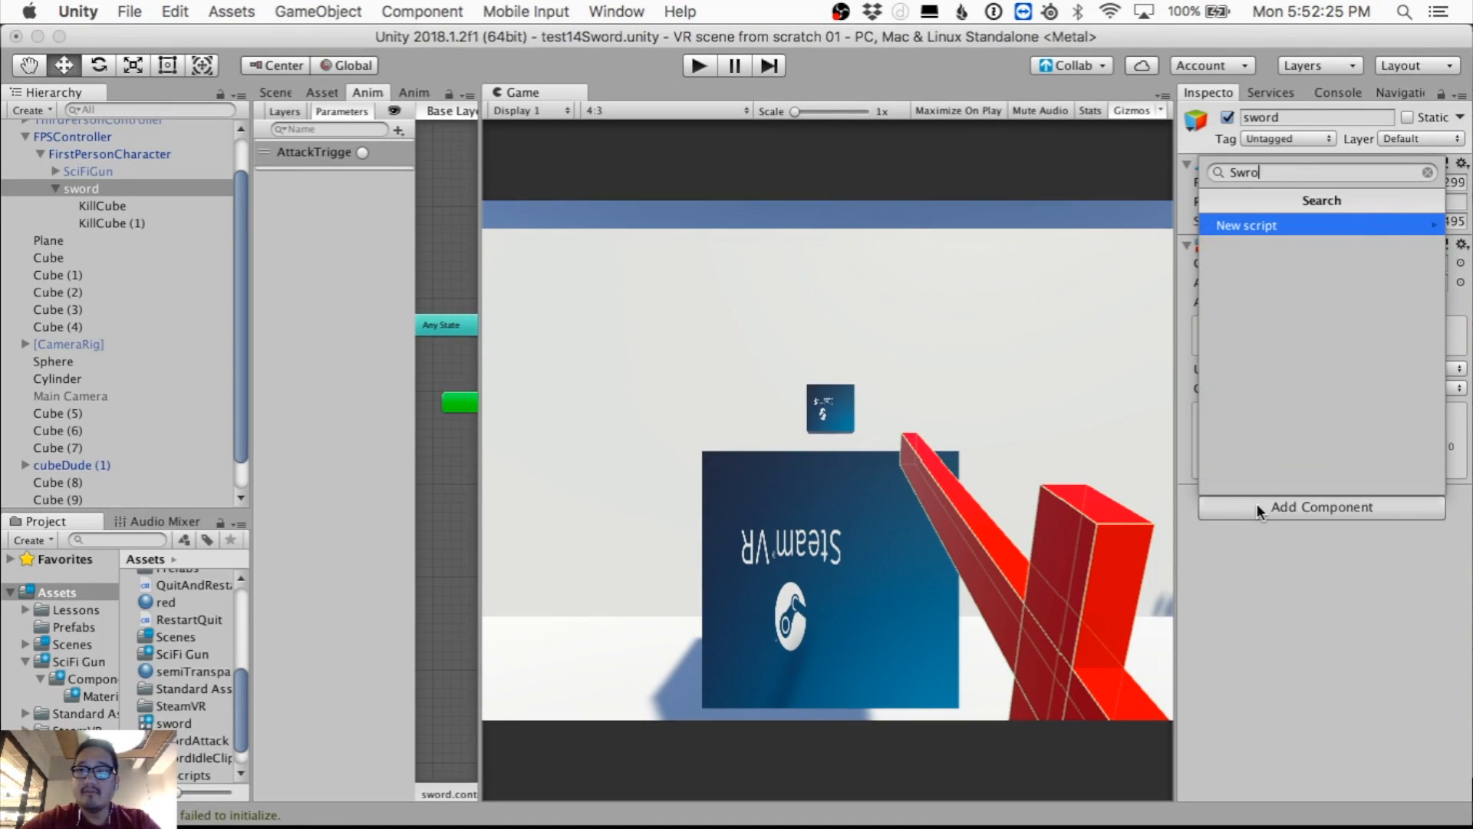
type("dAttack")
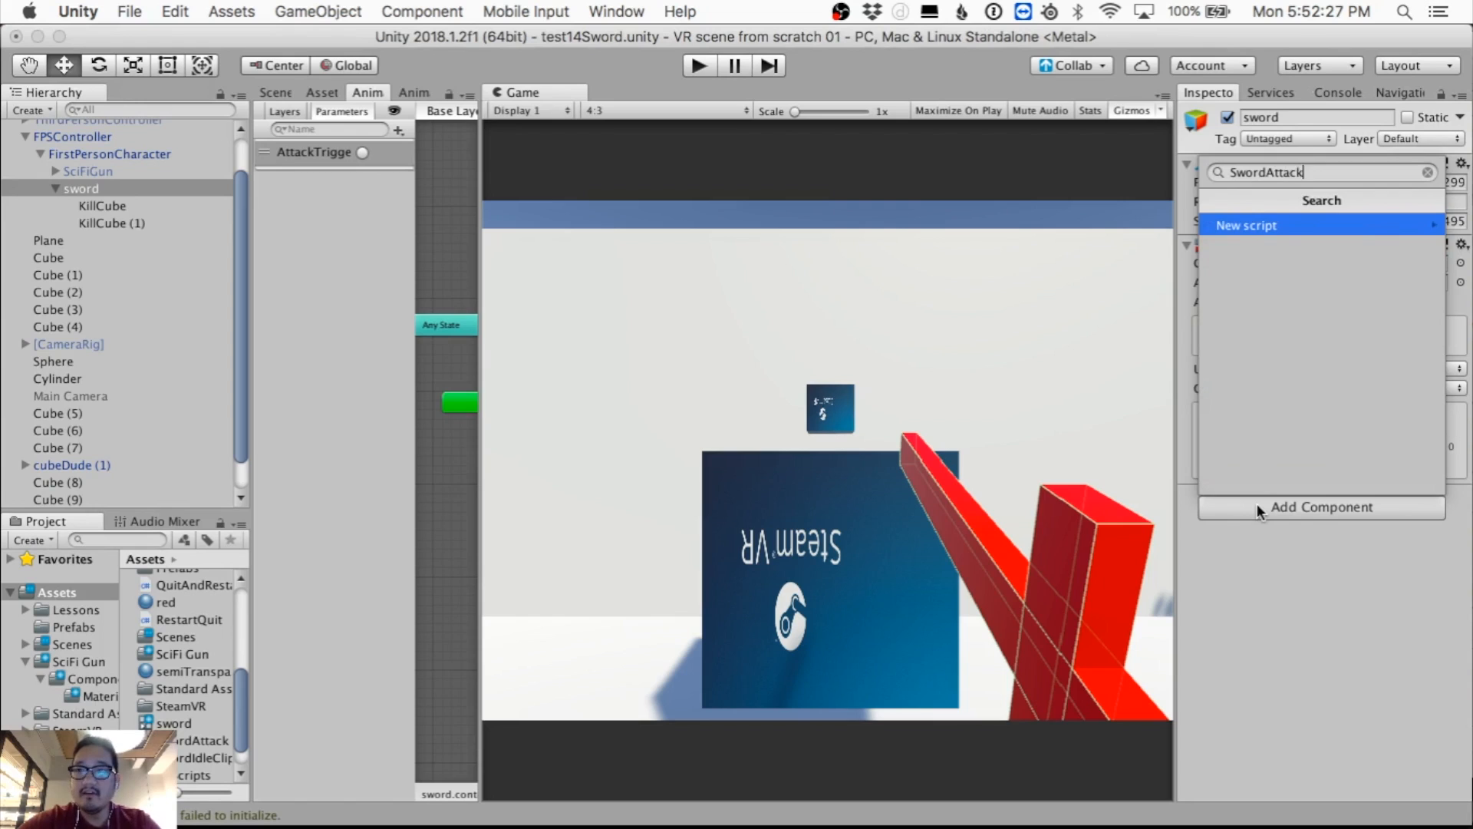
key("Return")
left_click(1325, 475)
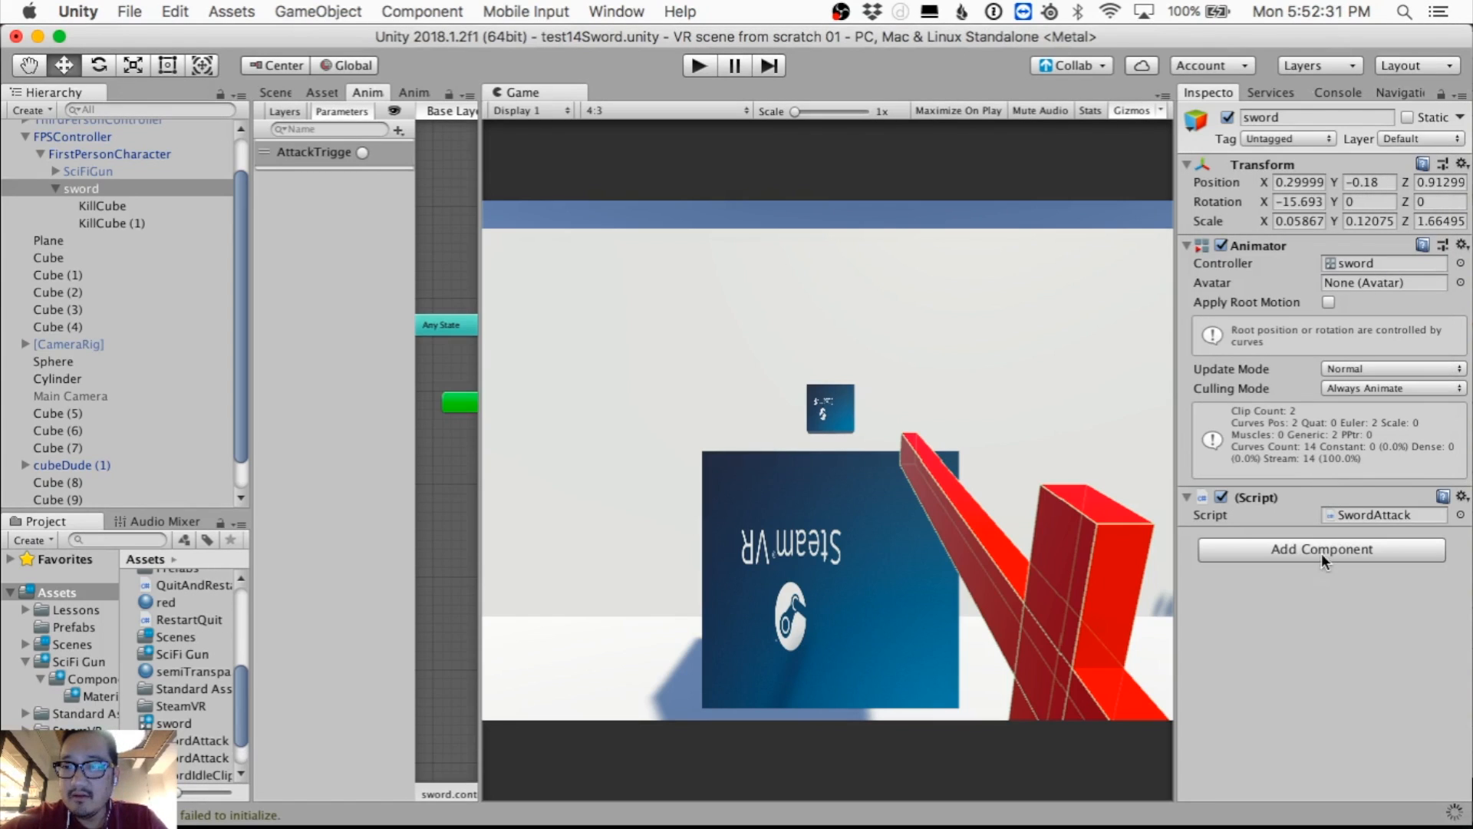
Step: Open the SwordAttack script in Sublime Text and declare a private Animator variable named anim at the top of the class
double_click(1412, 512)
left_click(269, 213)
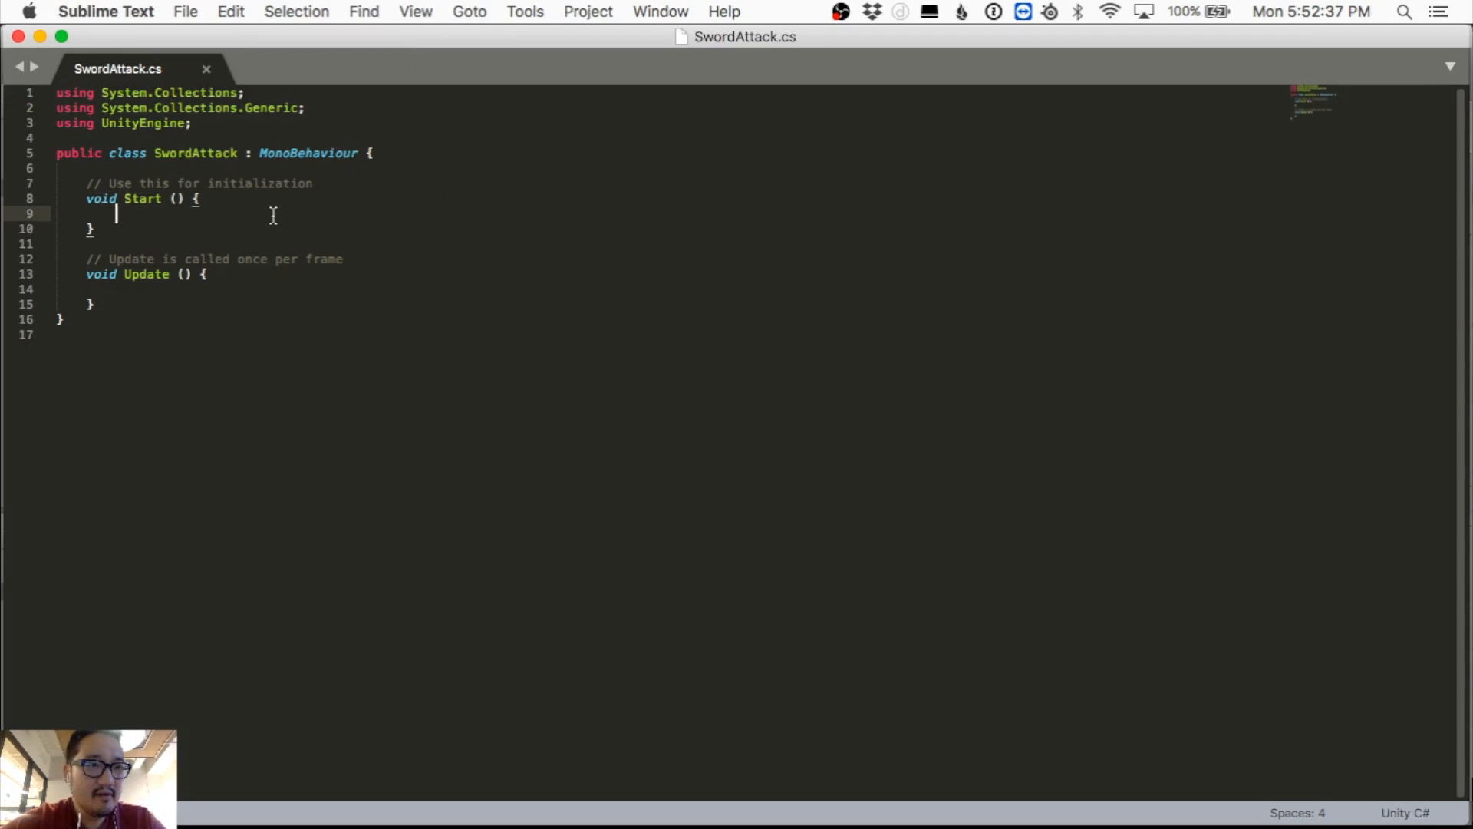
left_click(297, 168)
left_click(358, 212)
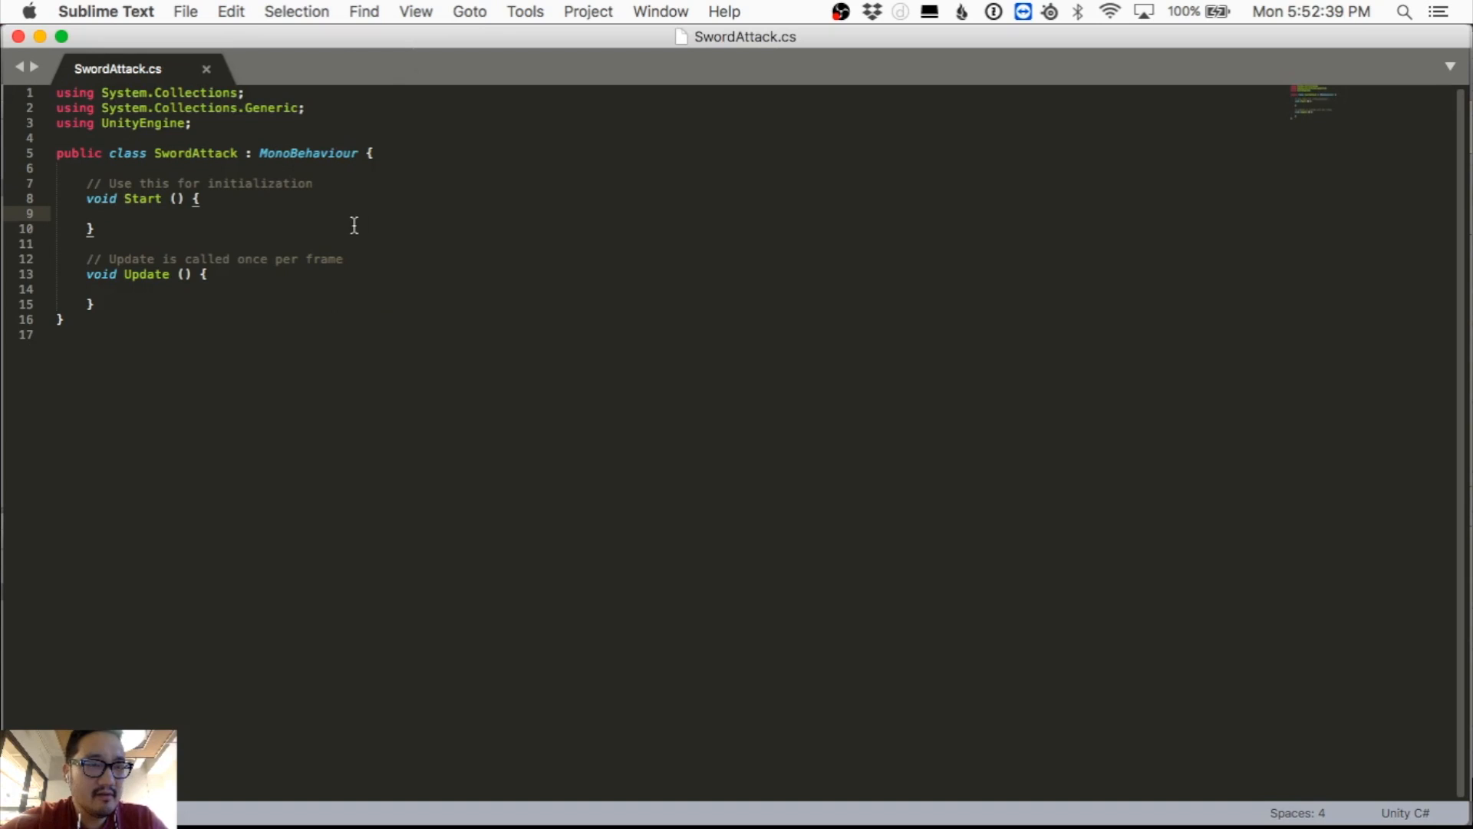
left_click(334, 168)
key("Tab")
type("private ")
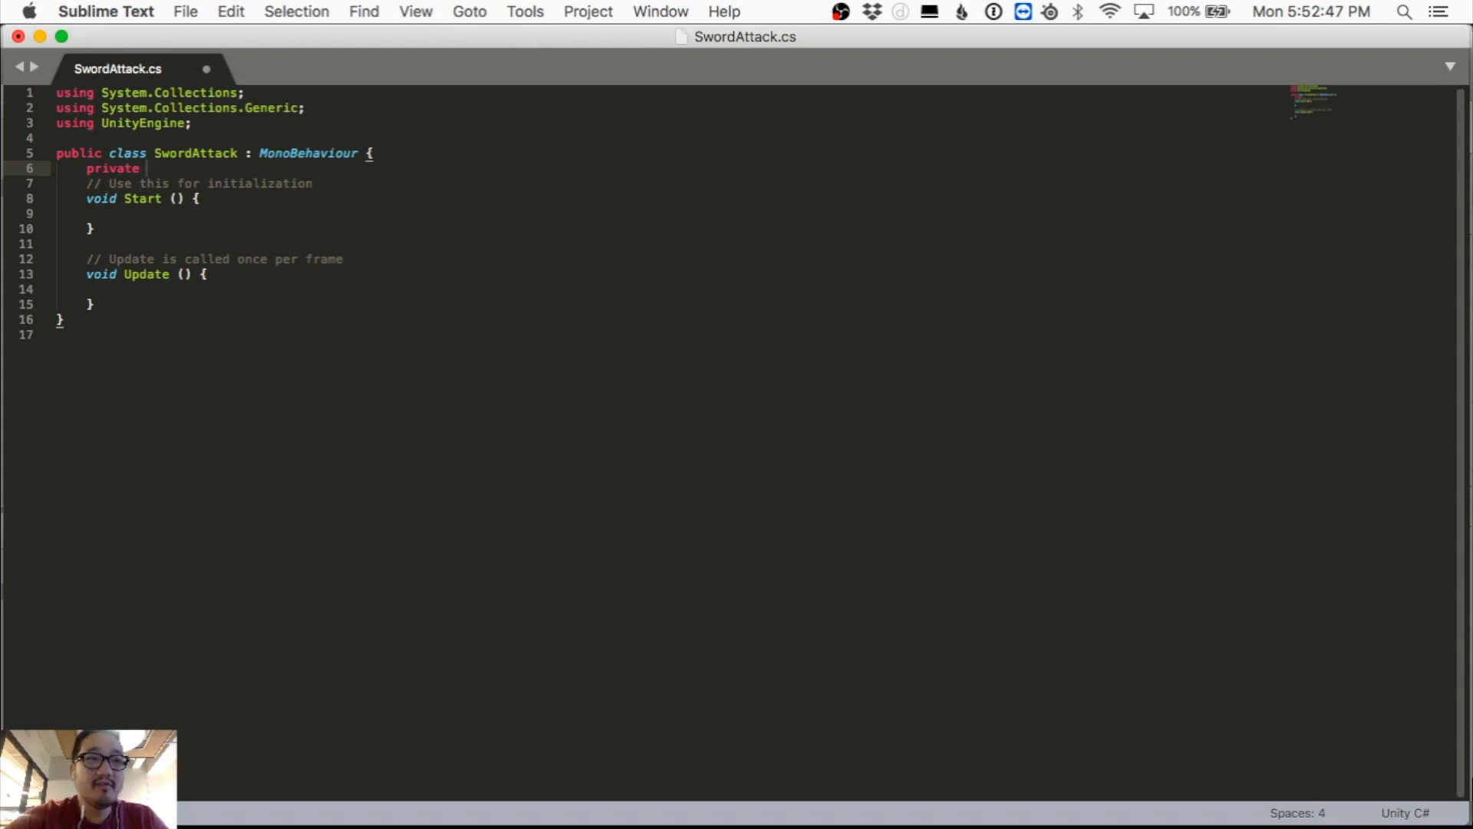
type("Anim")
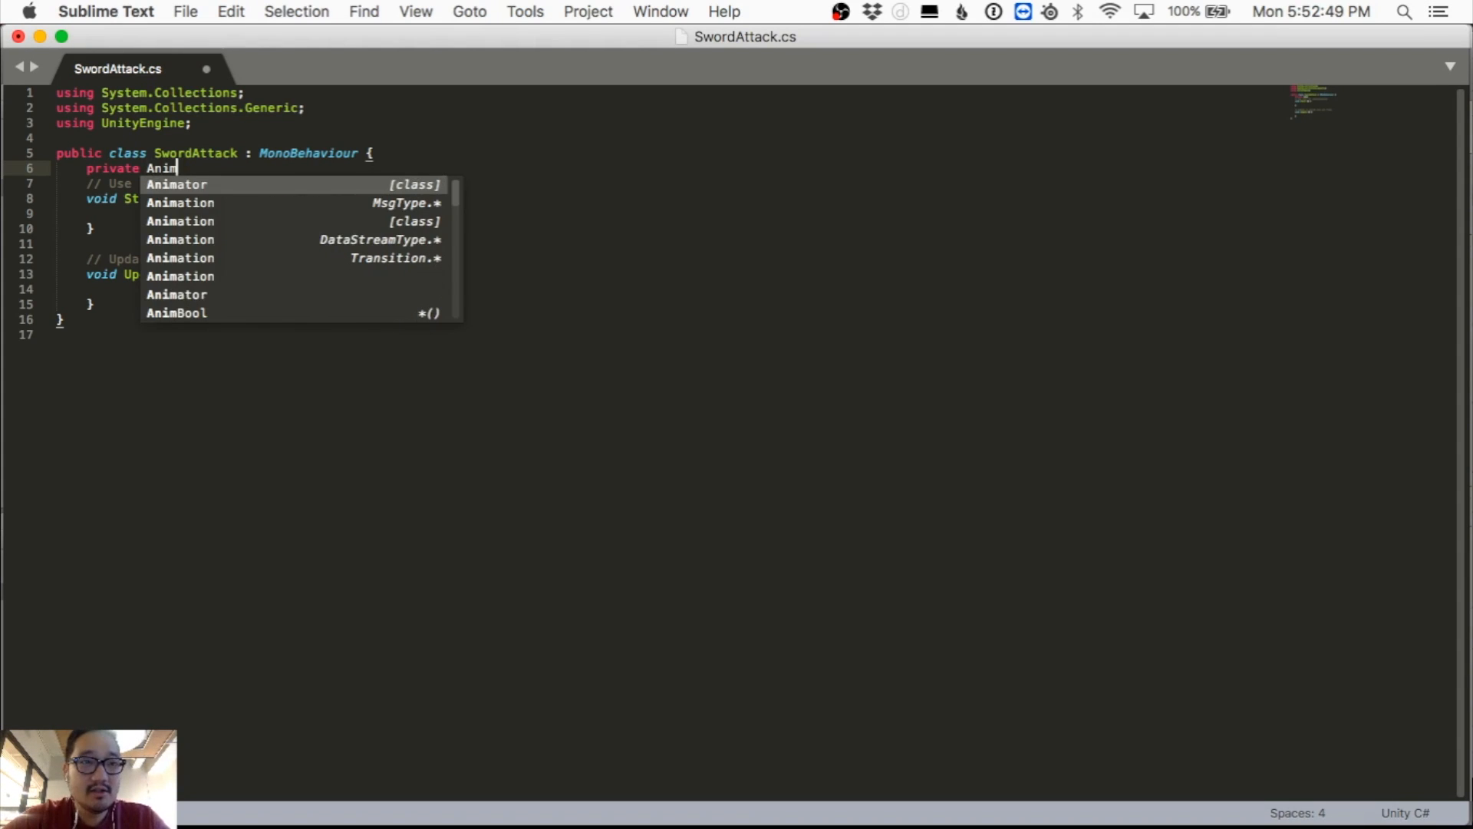
type("ator anim;")
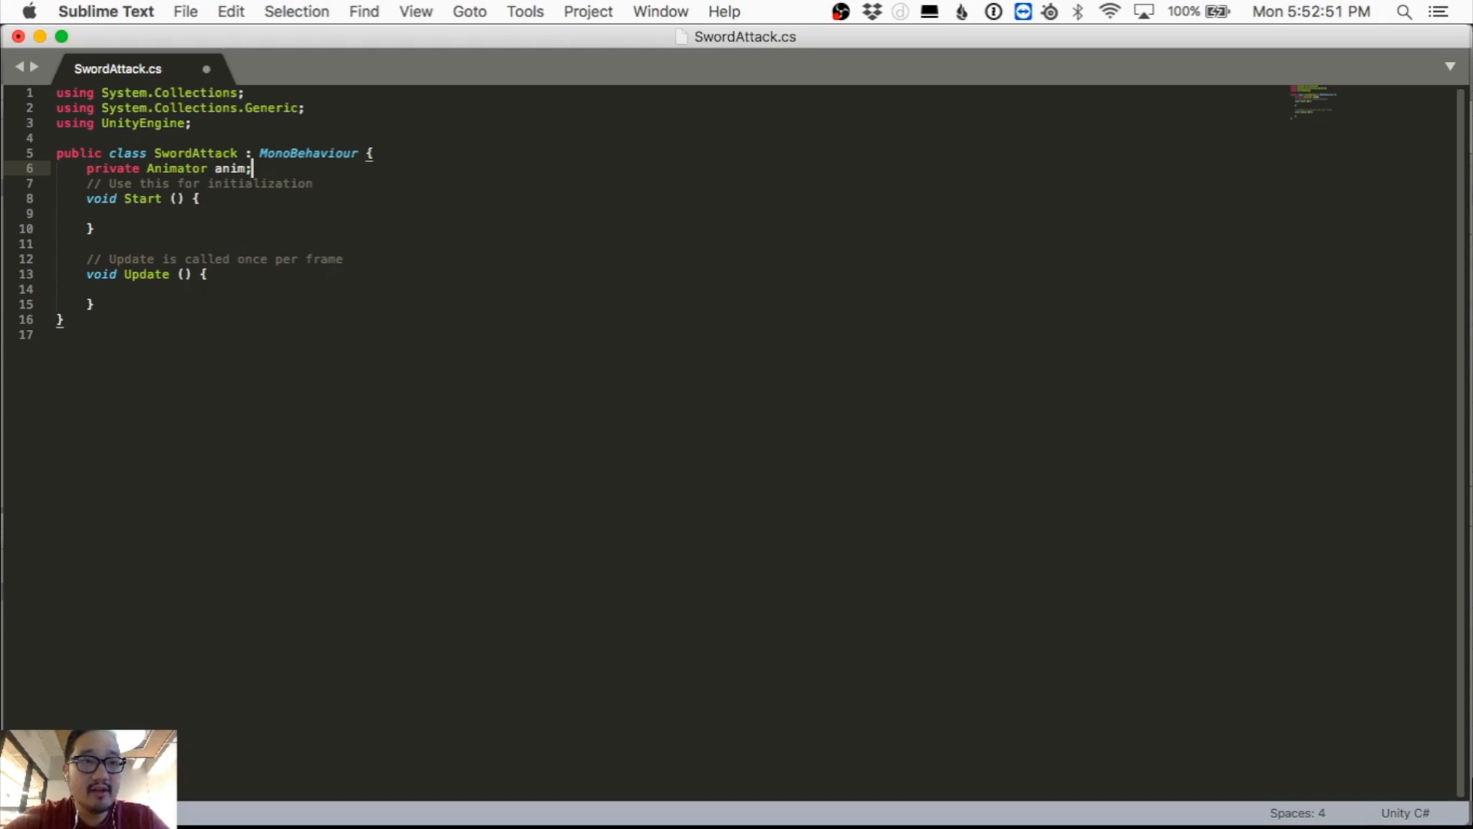
Step: In the Start method, assign anim with gameObject.GetComponent<Animator>();
left_click(295, 204)
left_click(281, 213)
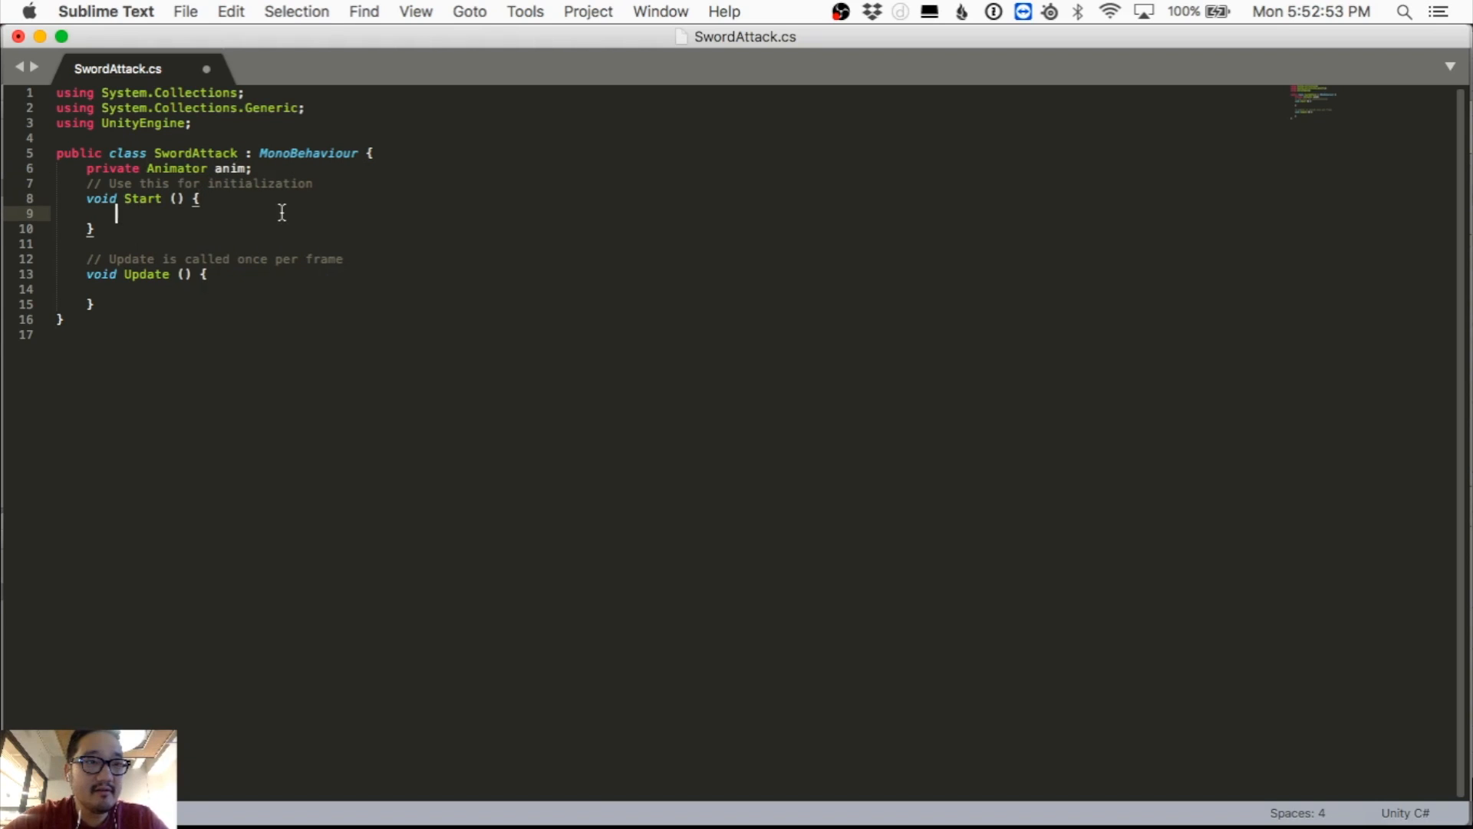
type("anim = getC")
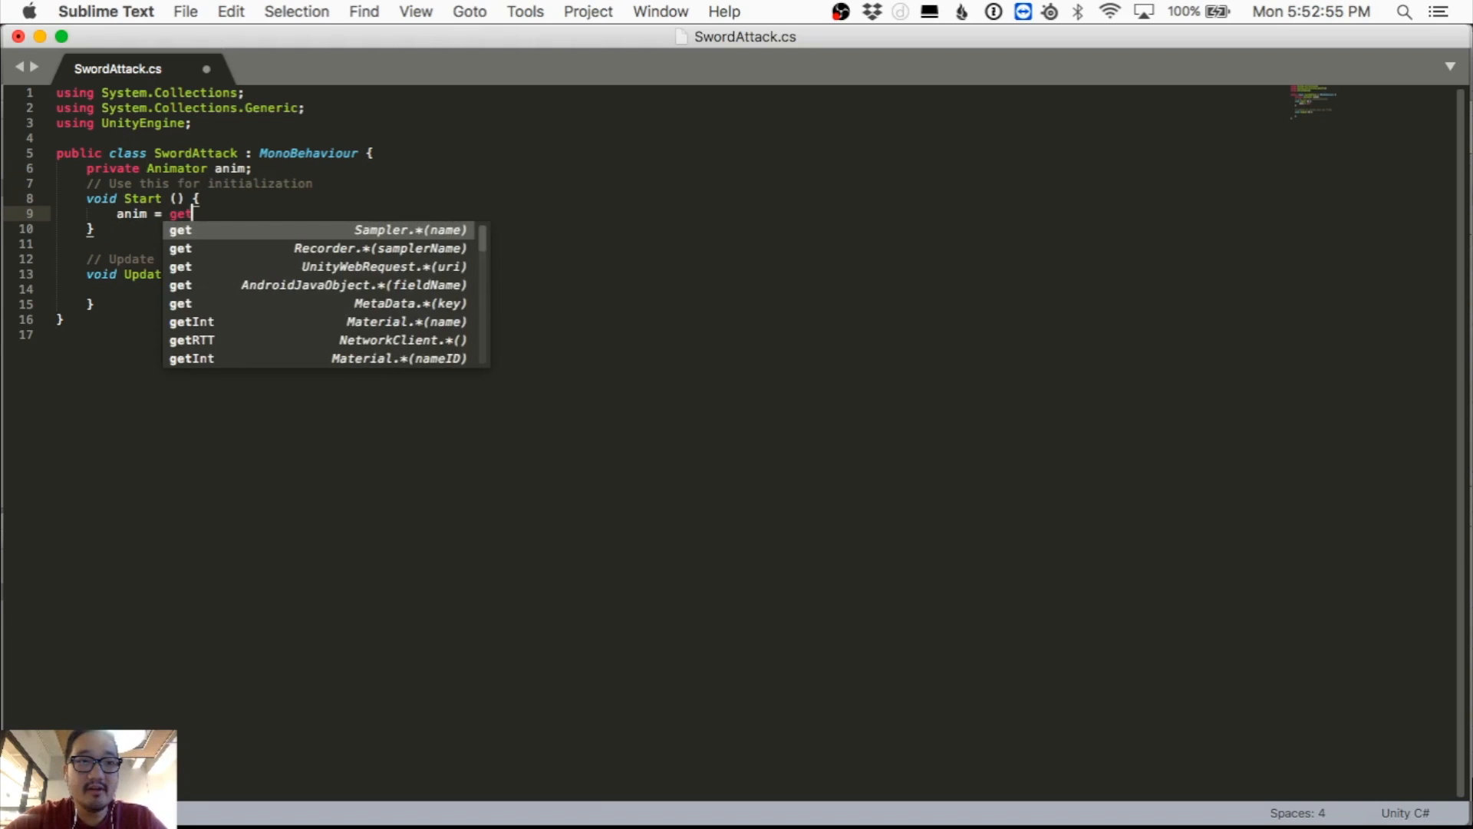
key("BackSpace")
key("BackSpace")
key("BackSpace")
key("BackSpace")
type("gameObje")
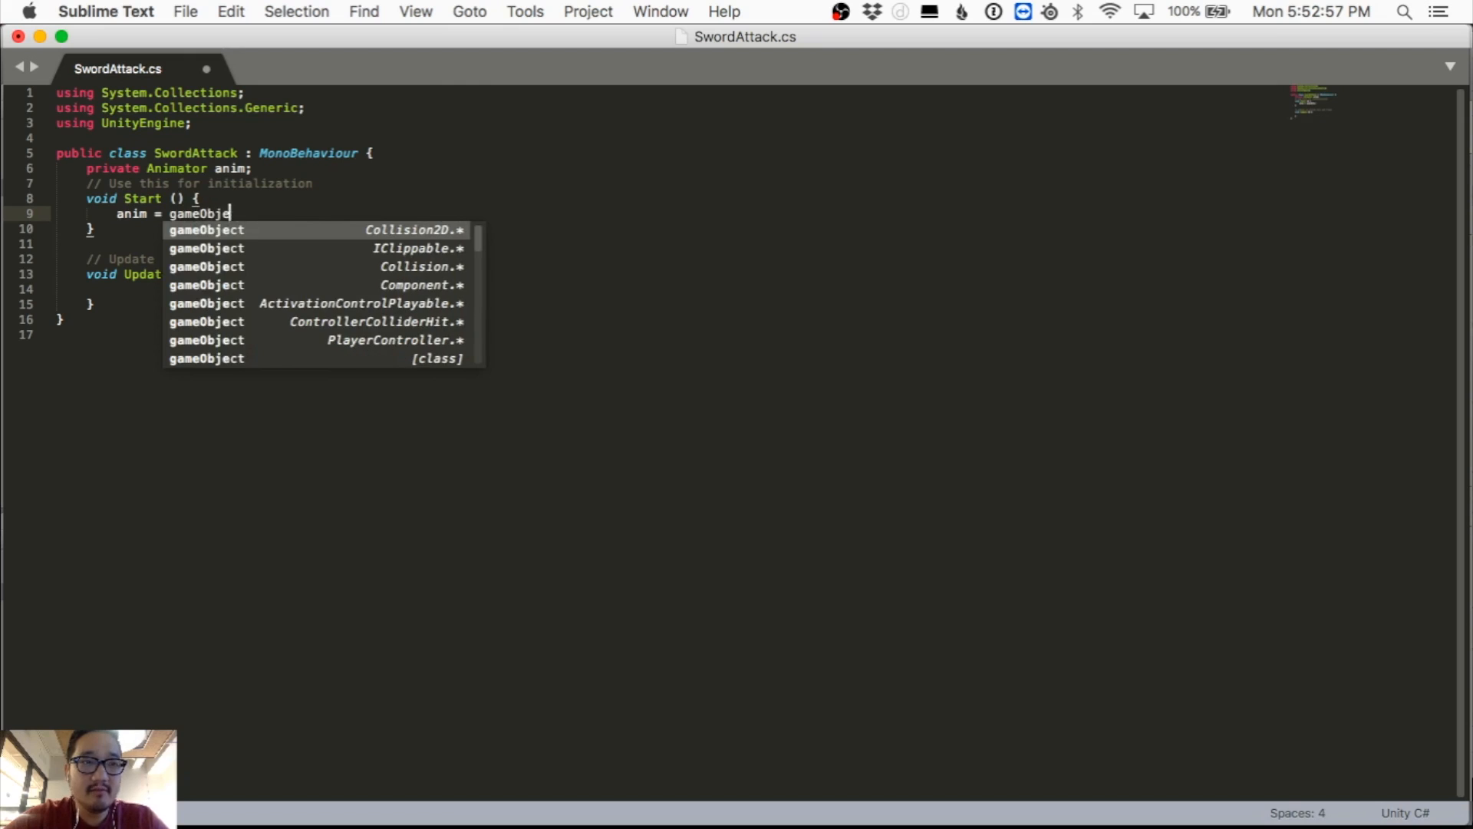
type("ct.GetComponent<")
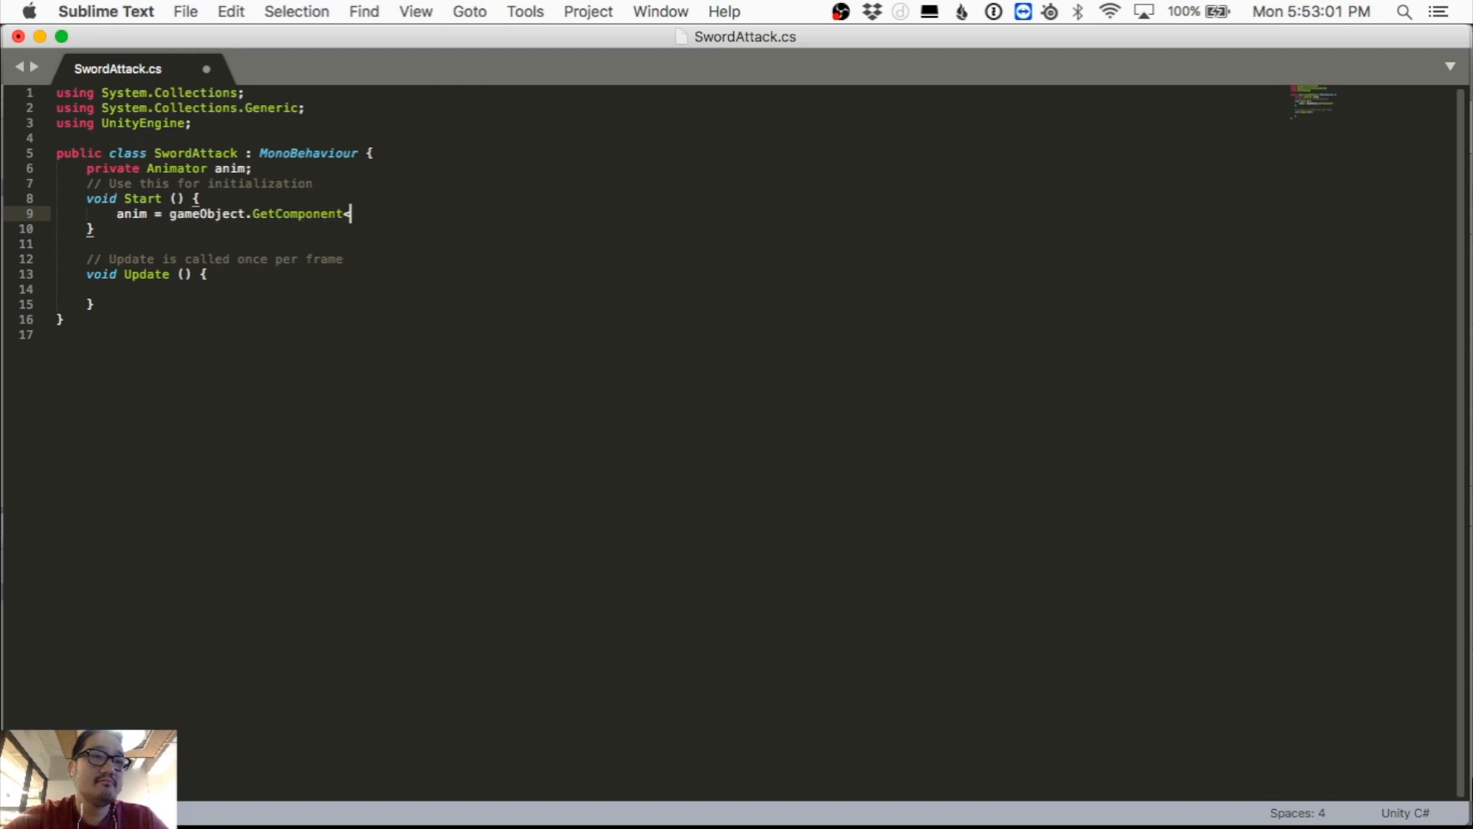
type("Animator.")
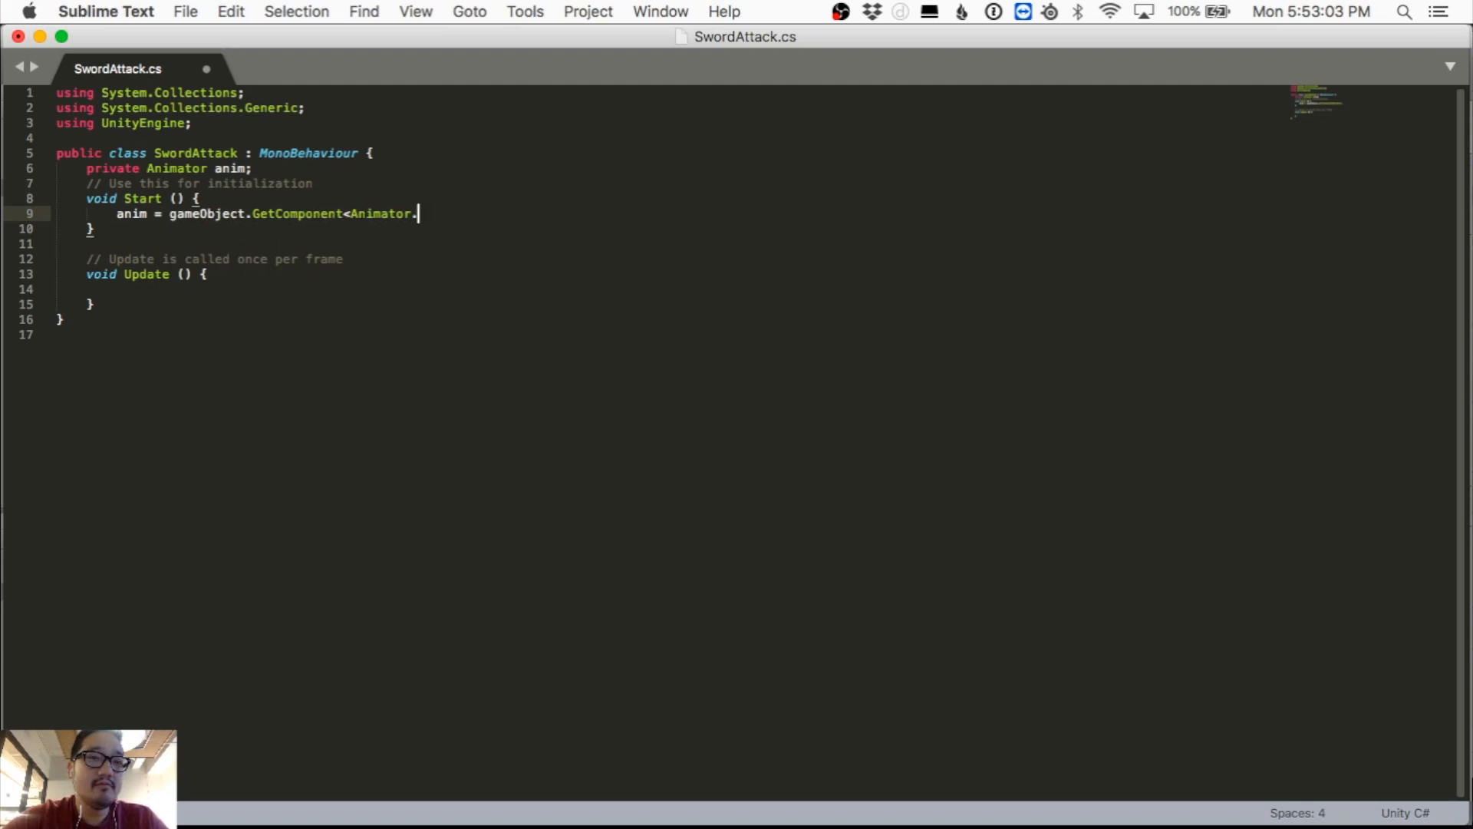
key("BackSpace")
type(">();")
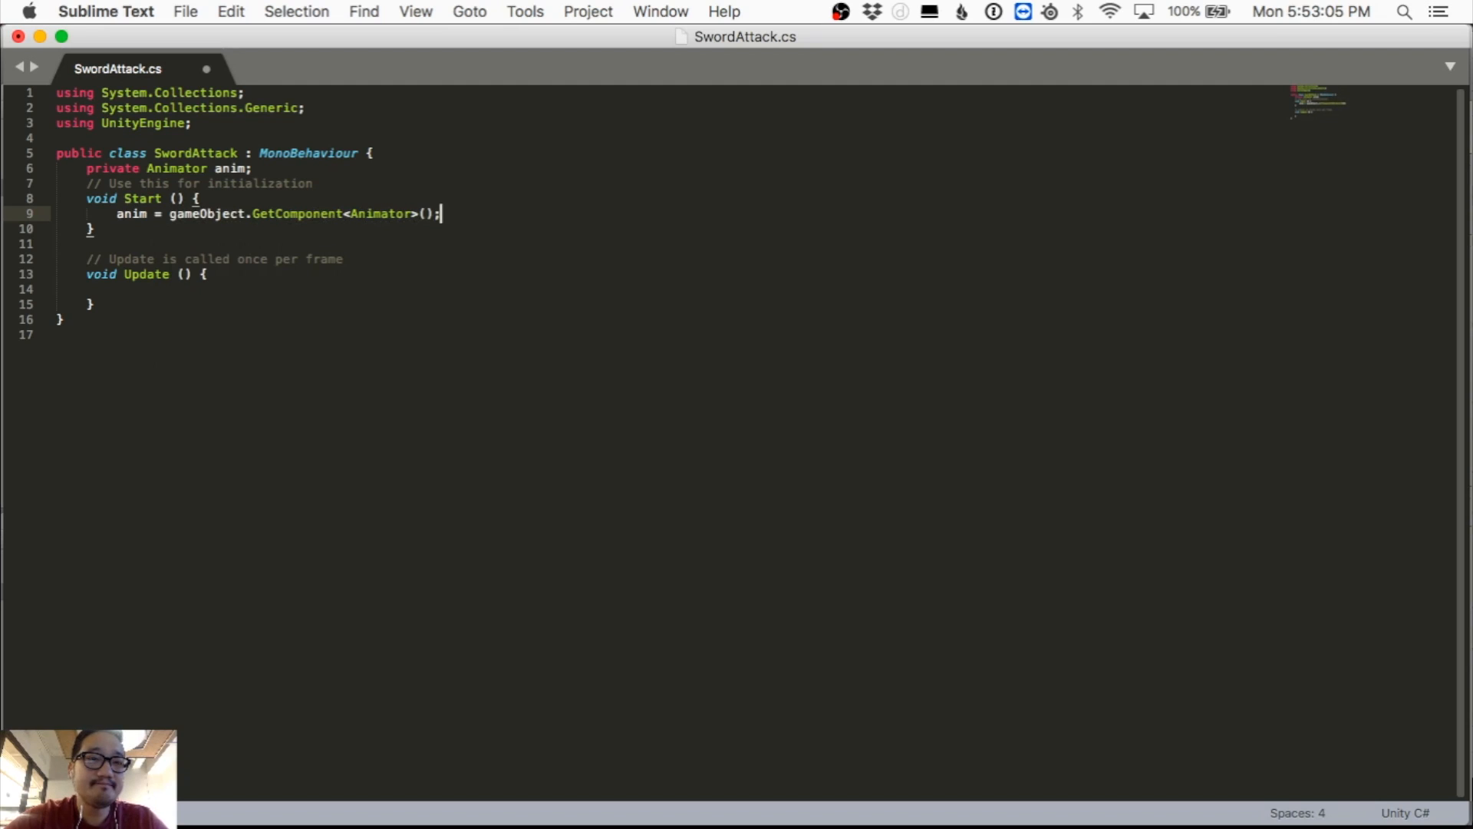
Step: Move the opening braces of the Update and Start methods onto their own lines
left_click(244, 230)
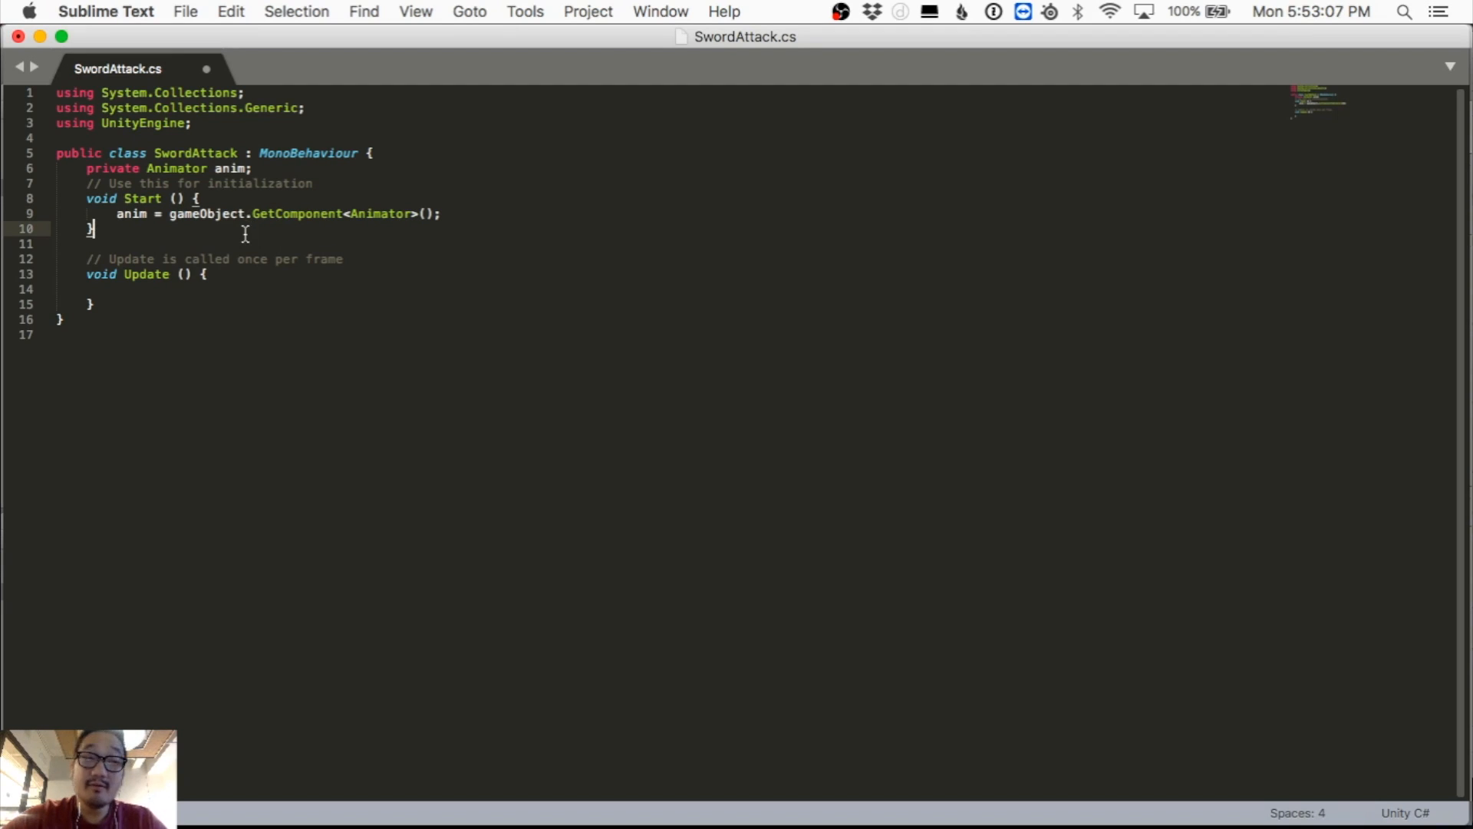
left_click(395, 258)
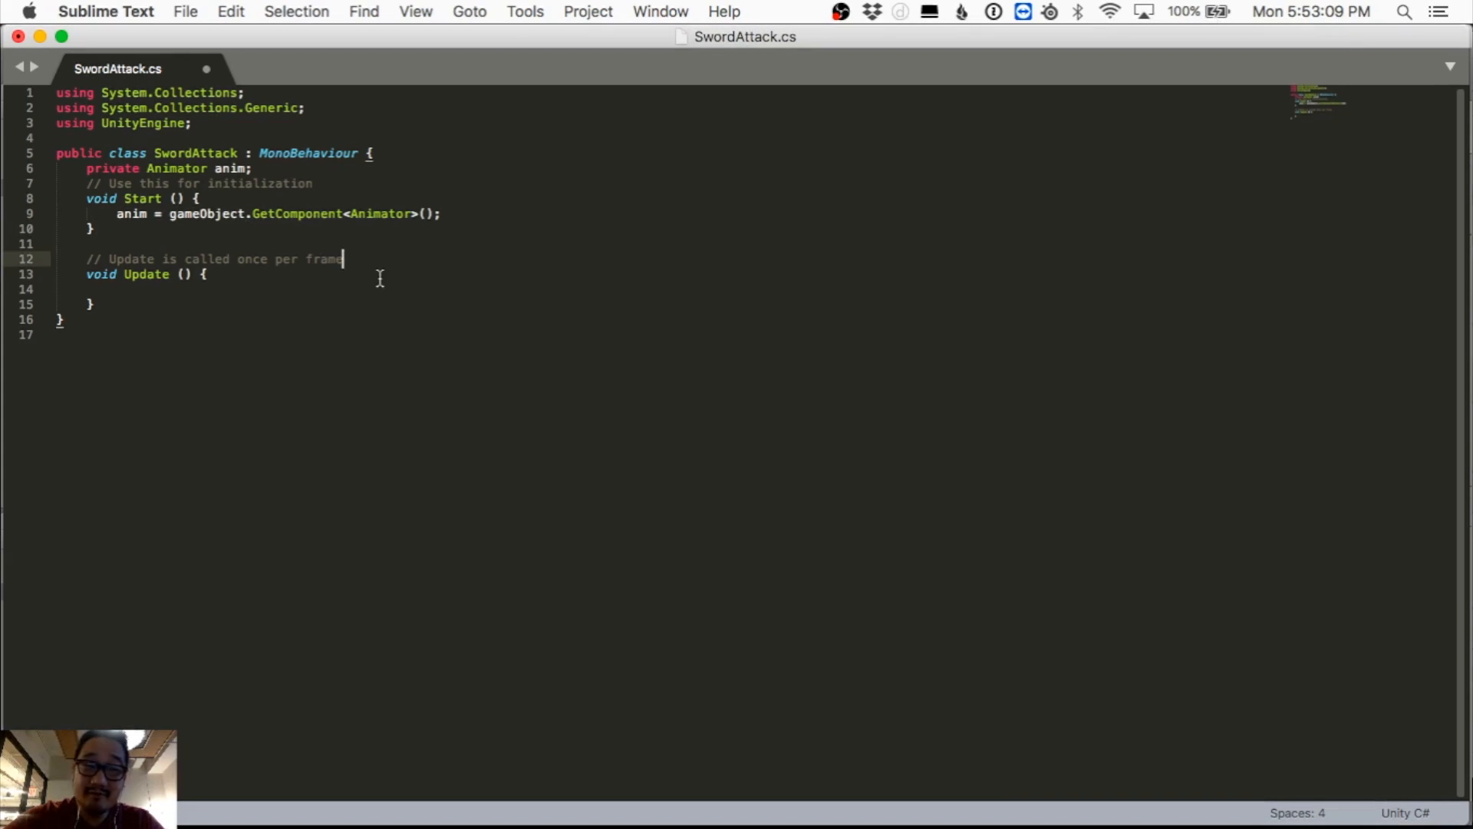
left_click(380, 276)
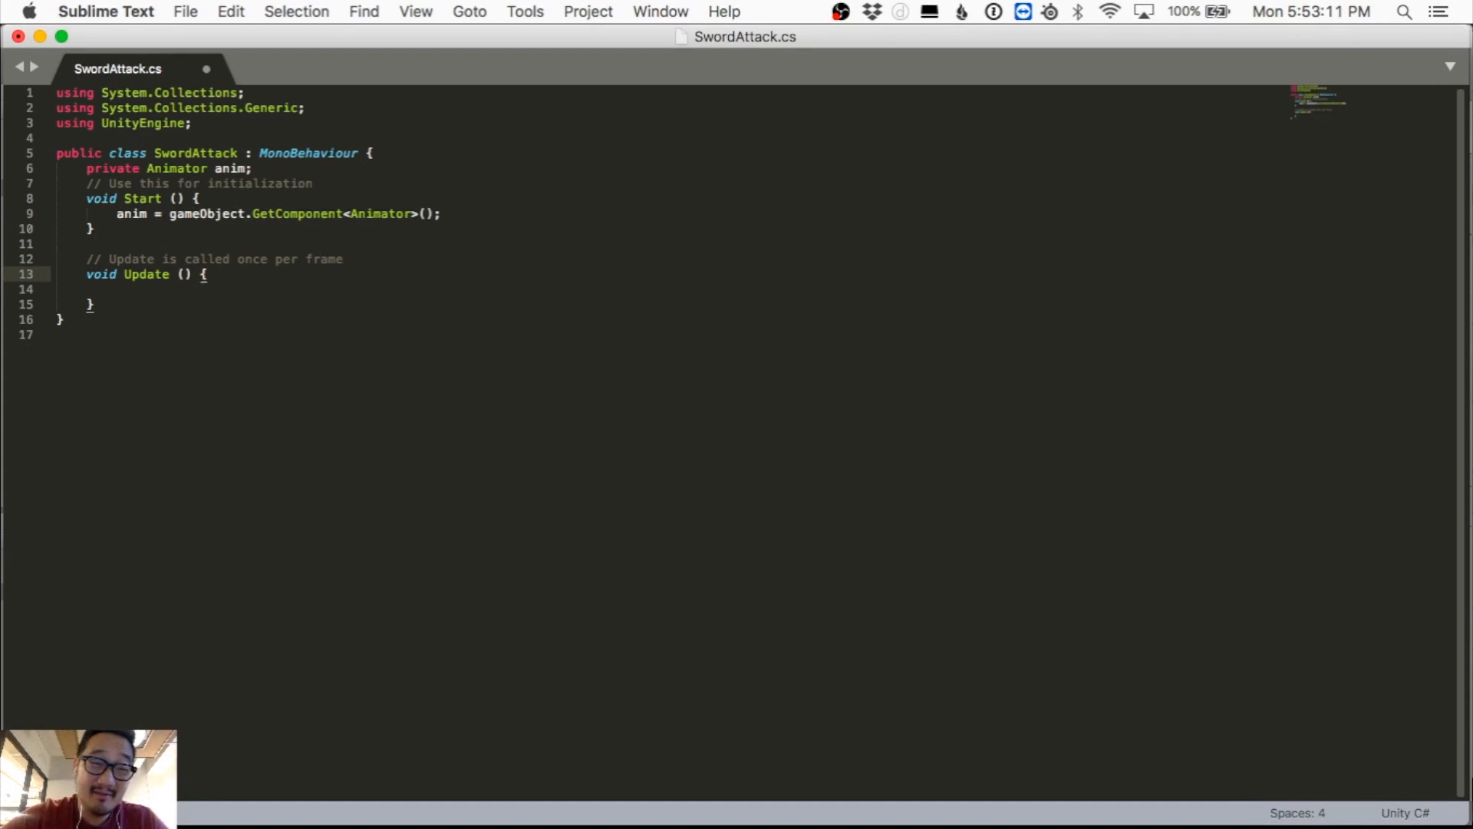
left_click(201, 274)
key("Return")
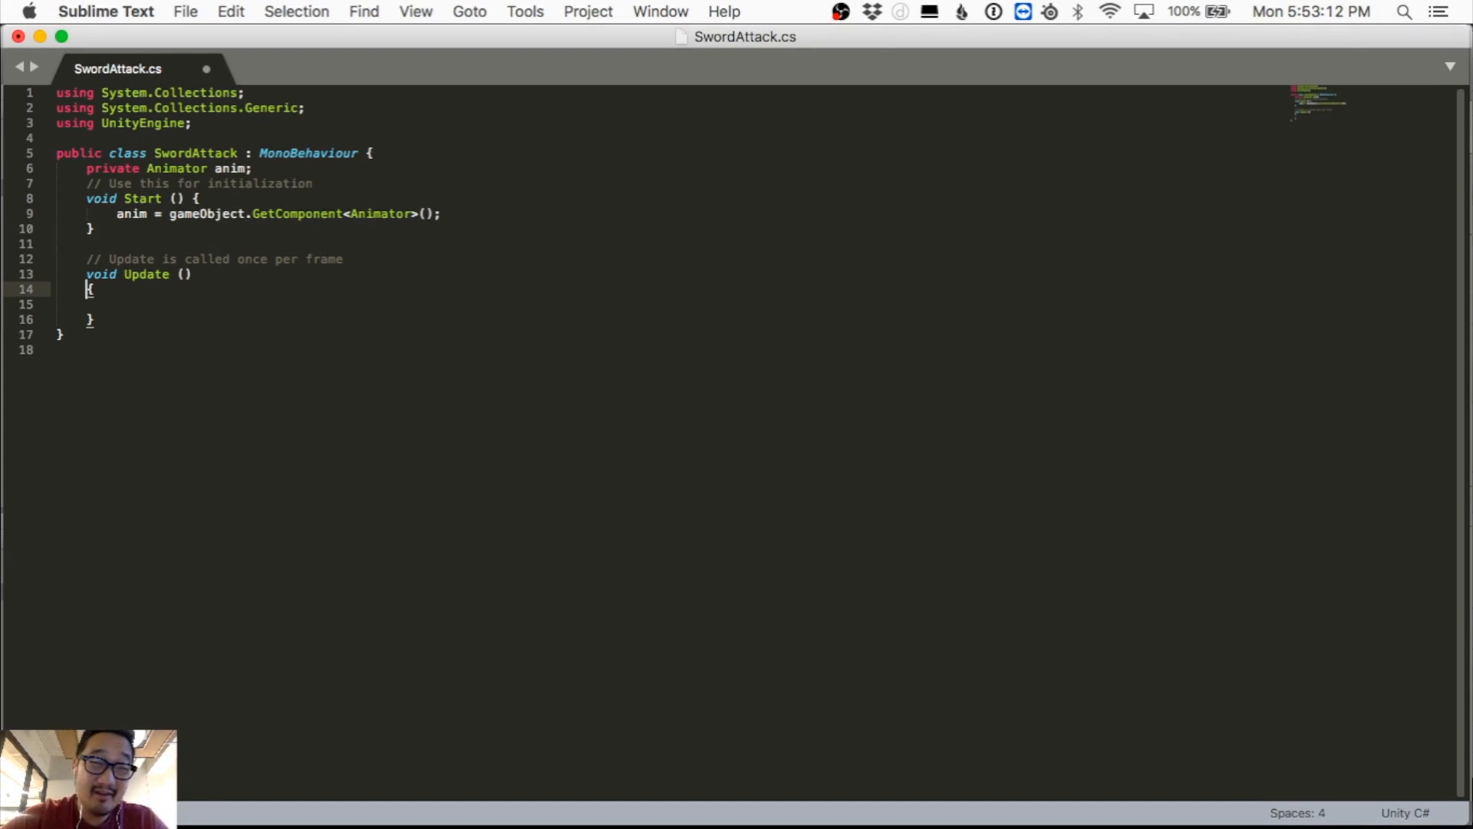
left_click(198, 200)
key("Return")
left_click(258, 245)
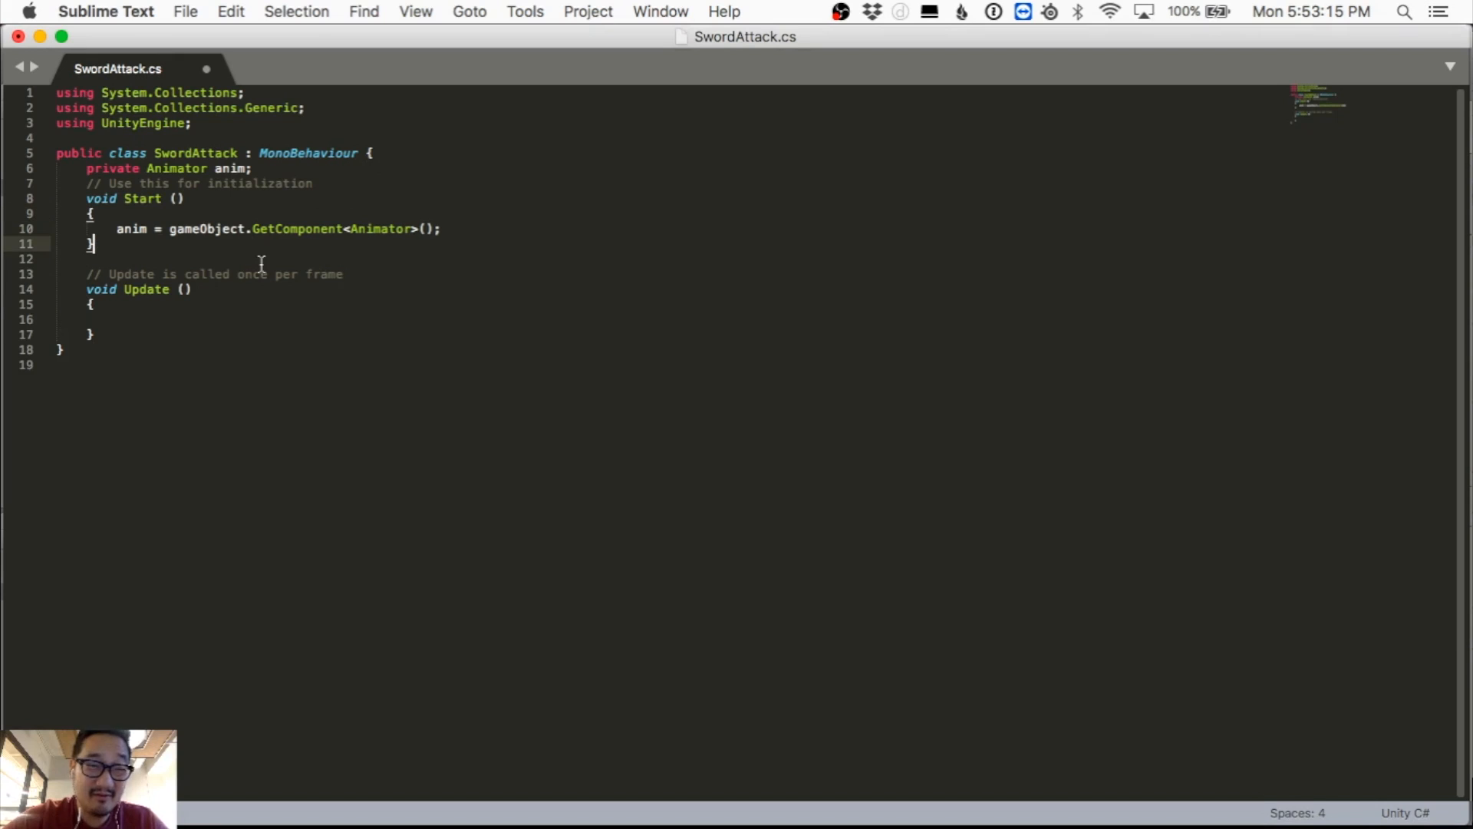
left_click(262, 305)
left_click(196, 244)
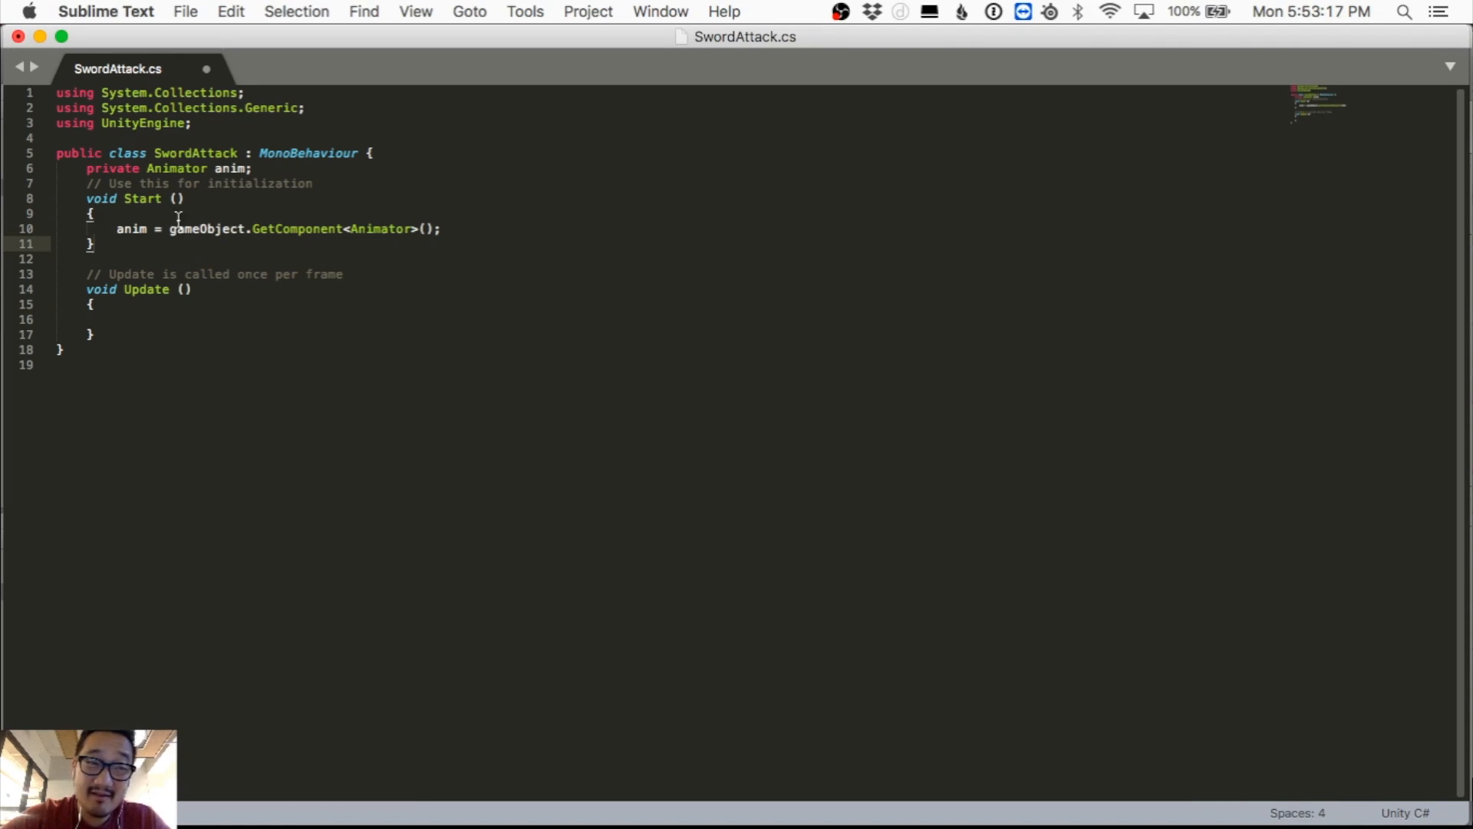
left_click(178, 218)
left_click(175, 243)
left_click(204, 303)
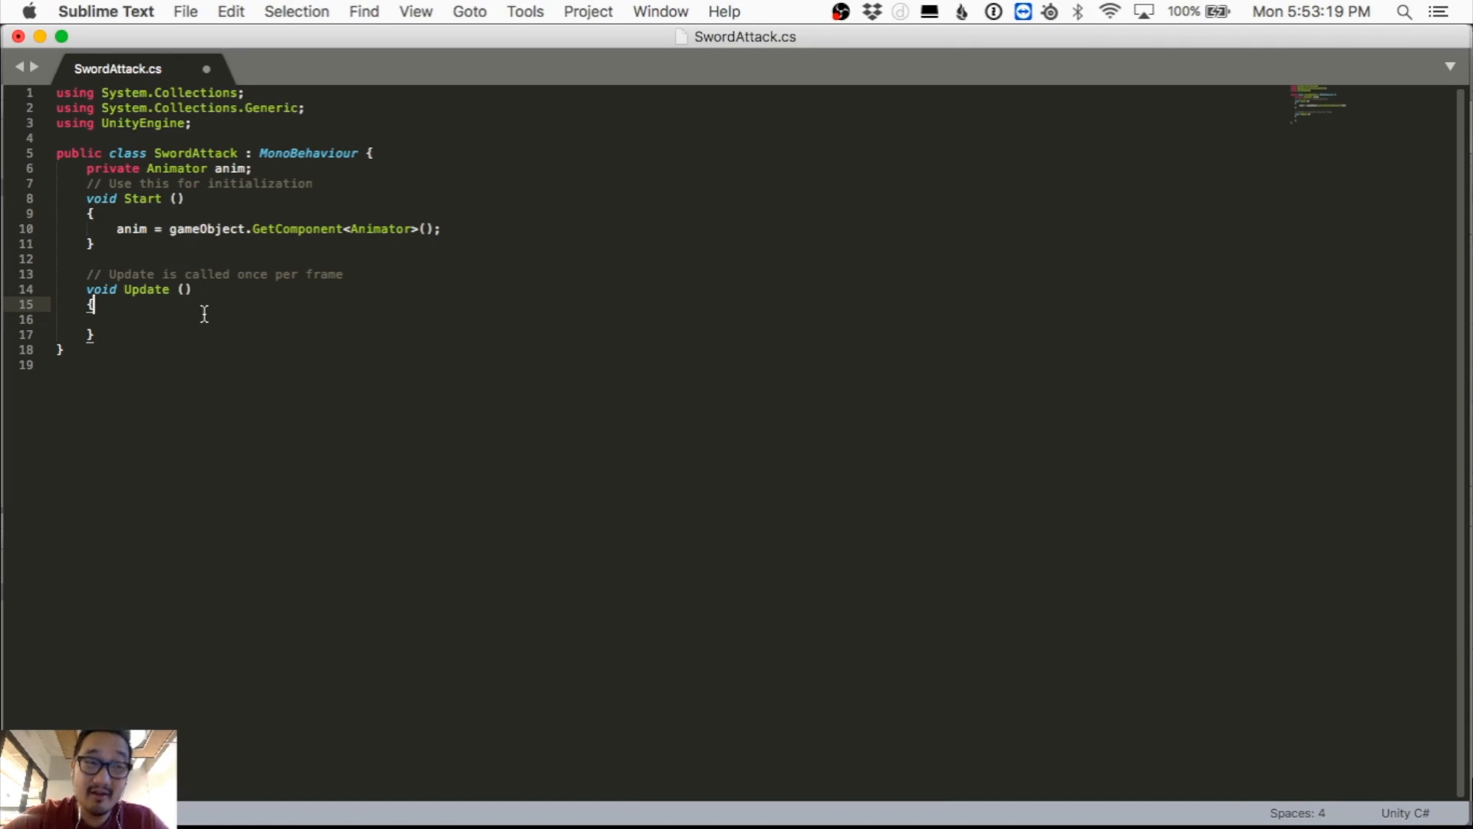
Step: Inside Update, add an if block with the condition Input.GetButton("Fire1") and braces on separate lines
left_click(204, 318)
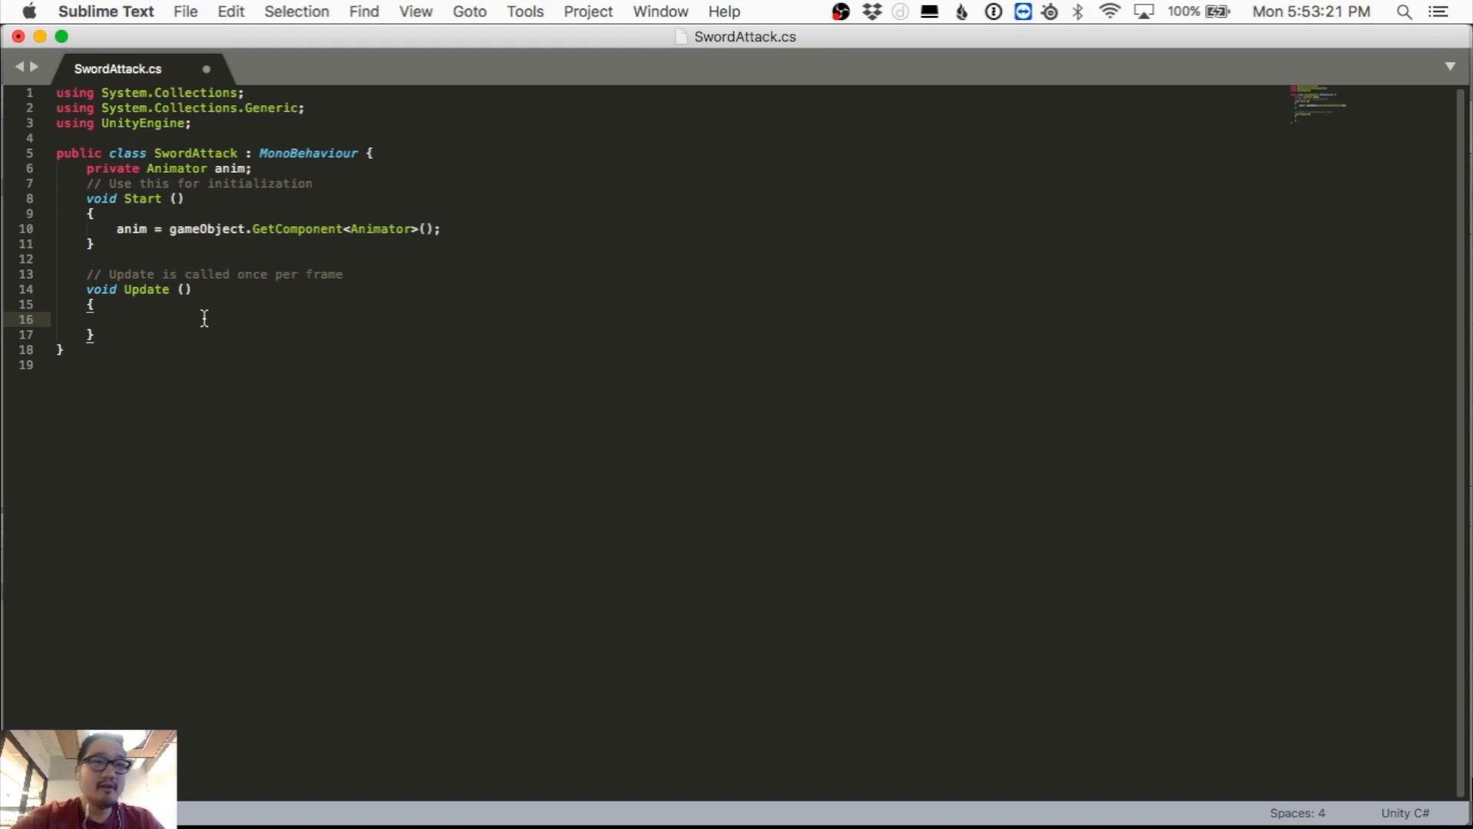
type("i")
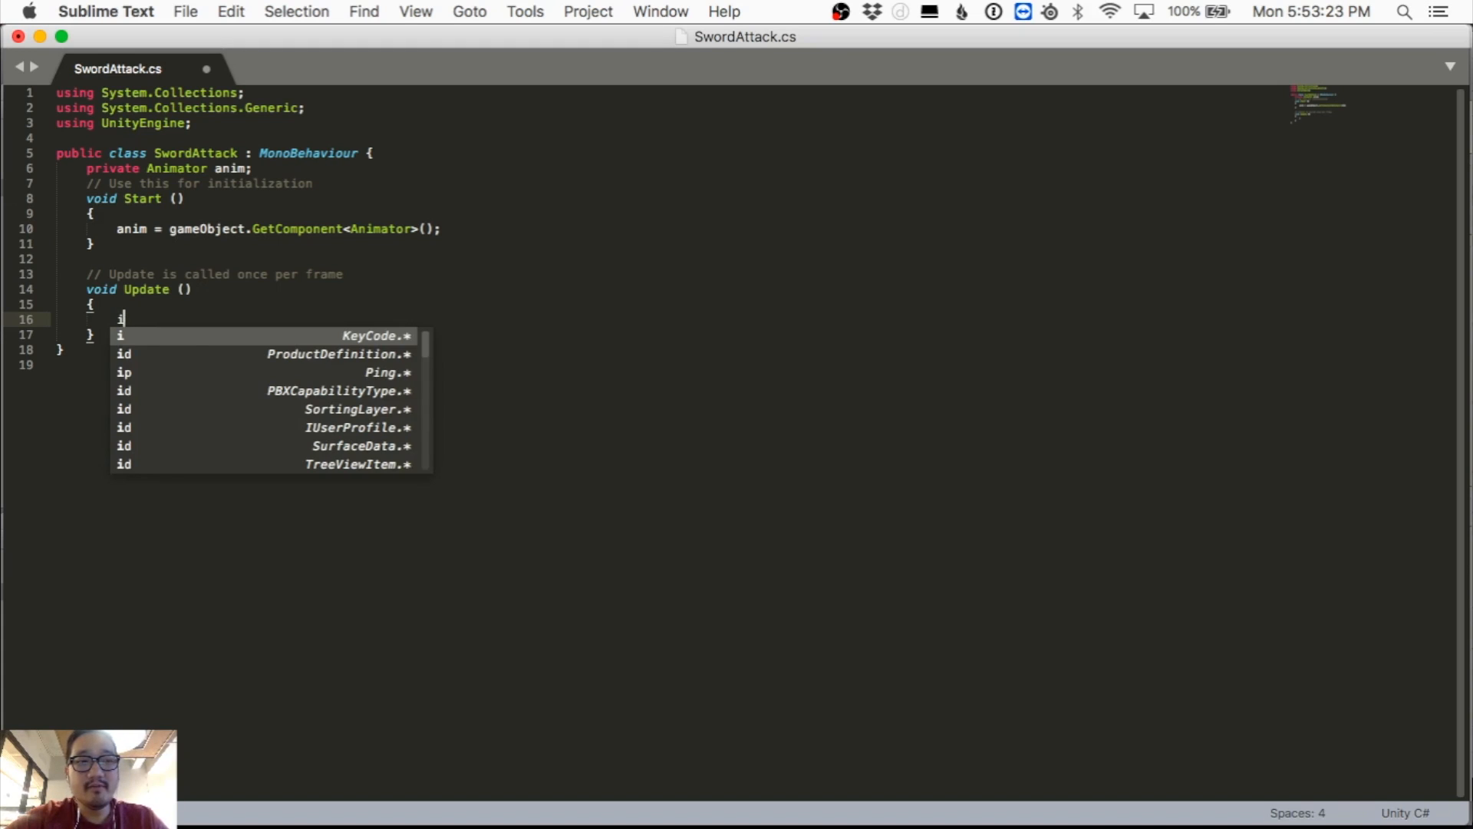
type("f (Get")
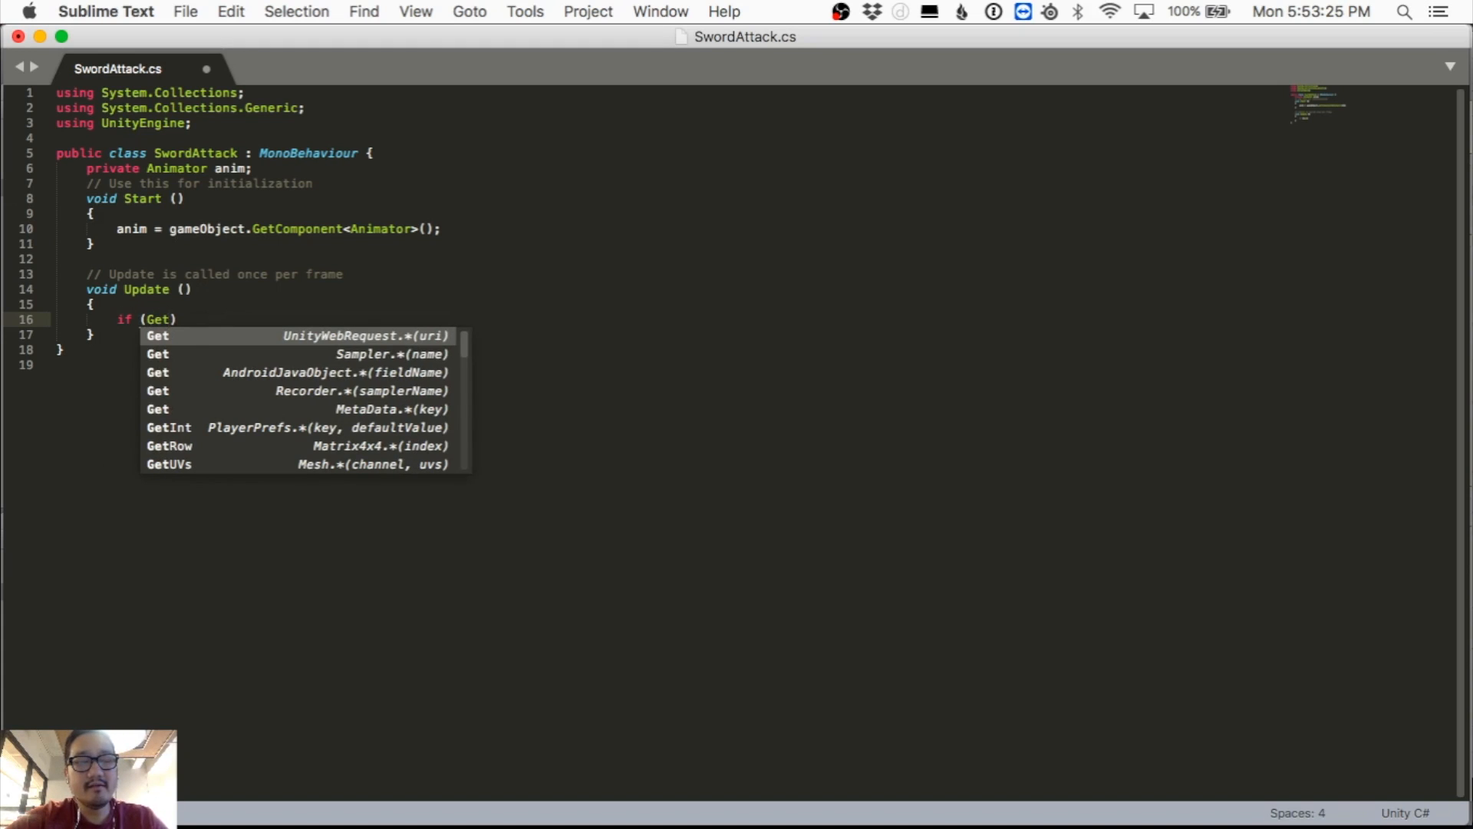
type("Bu")
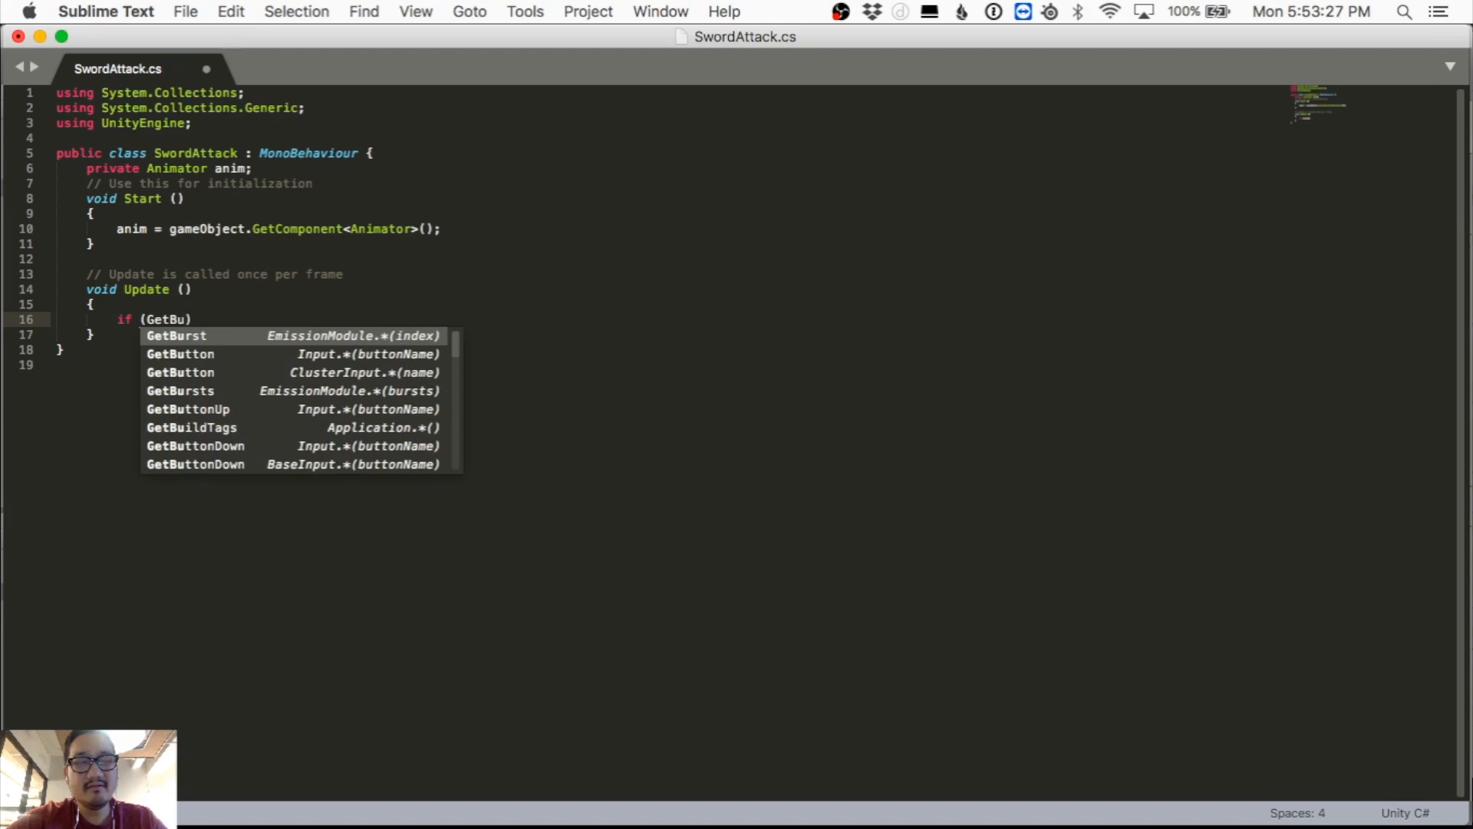
key("BackSpace")
key("BackSpace")
key("BackSpace")
key("BackSpace")
key("BackSpace")
type("Input.")
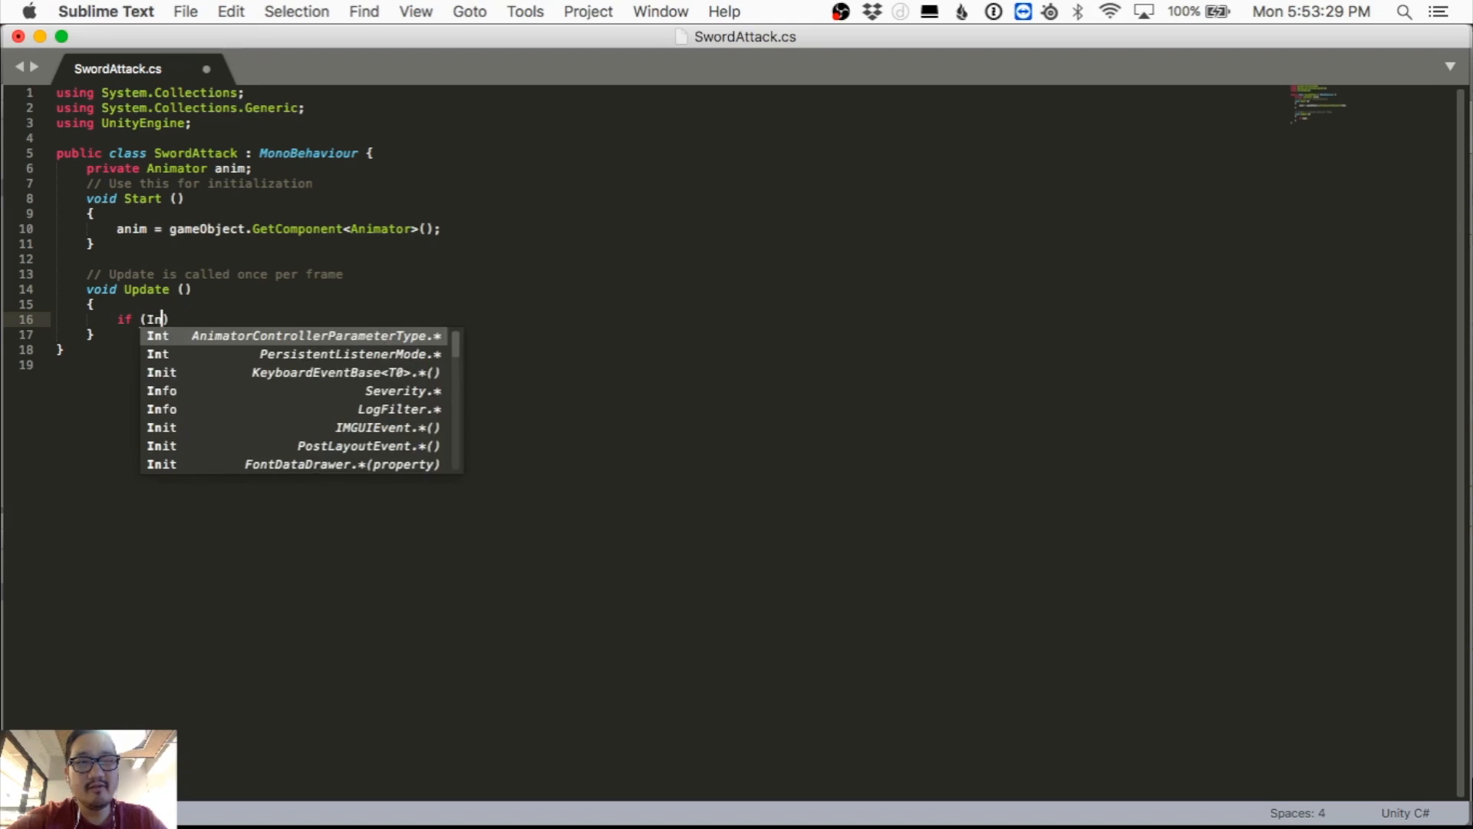
type("GetButton")
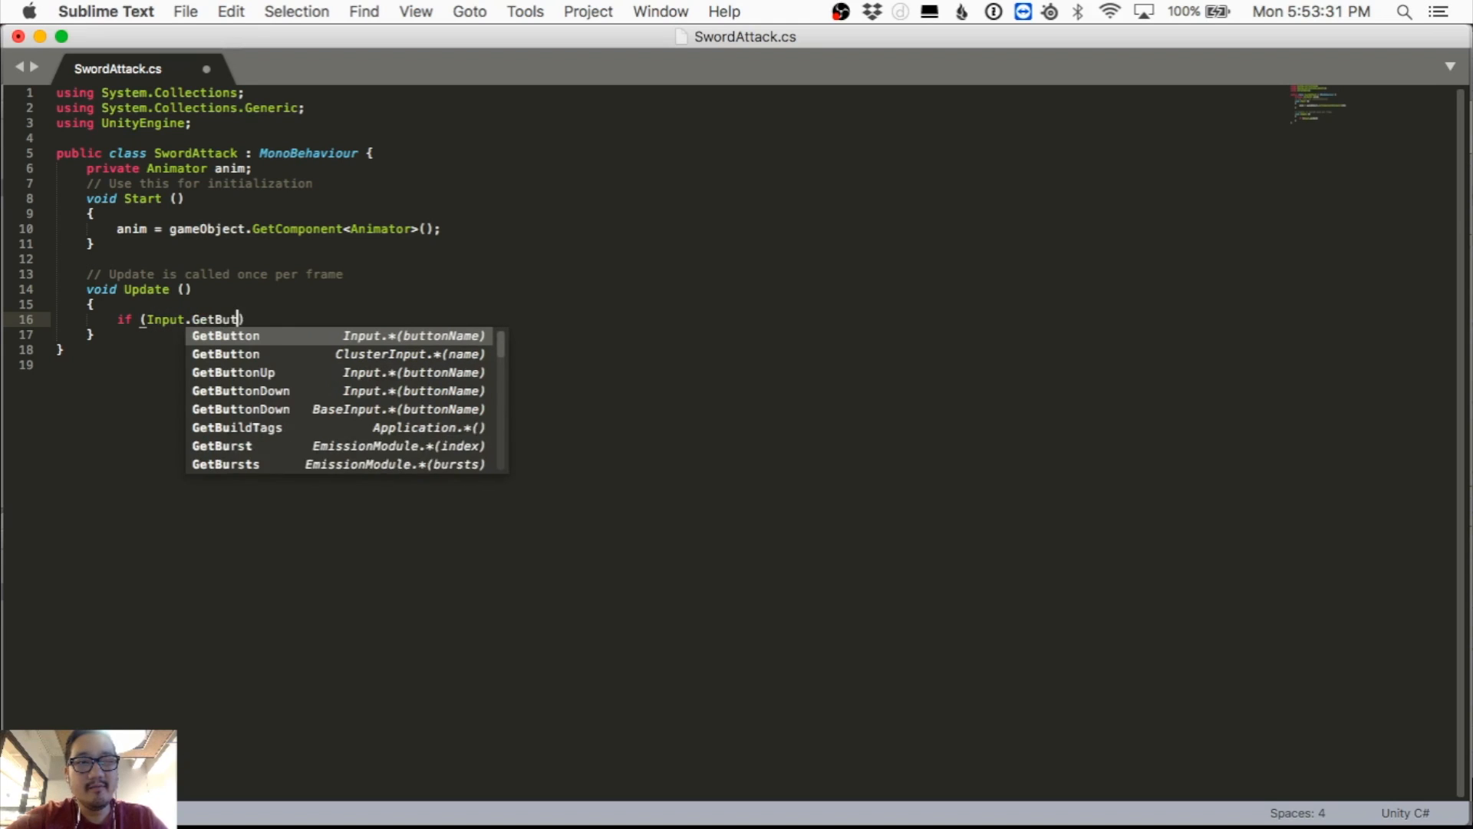
type("()")
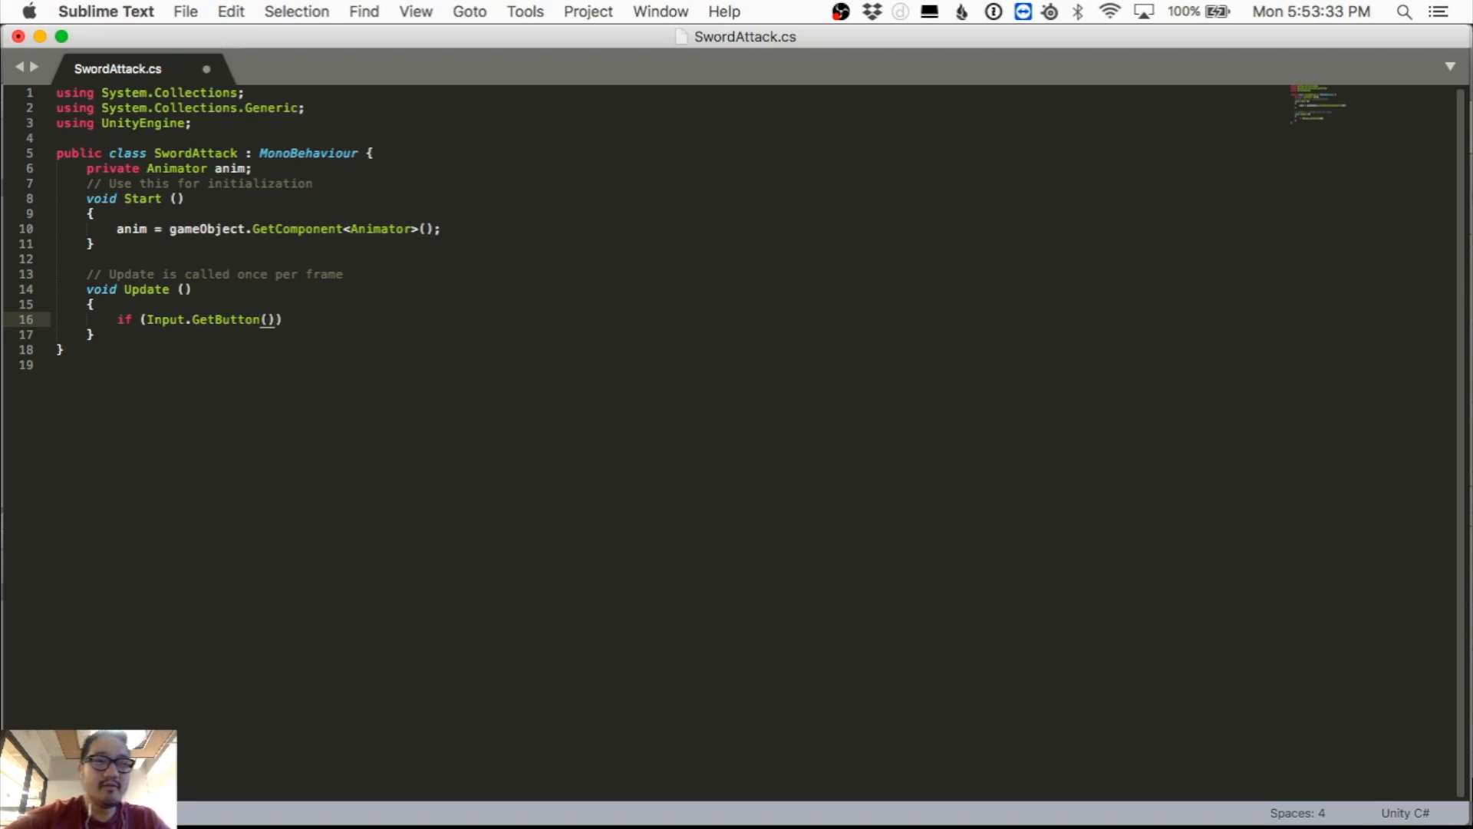
type("\"Fire1\"))")
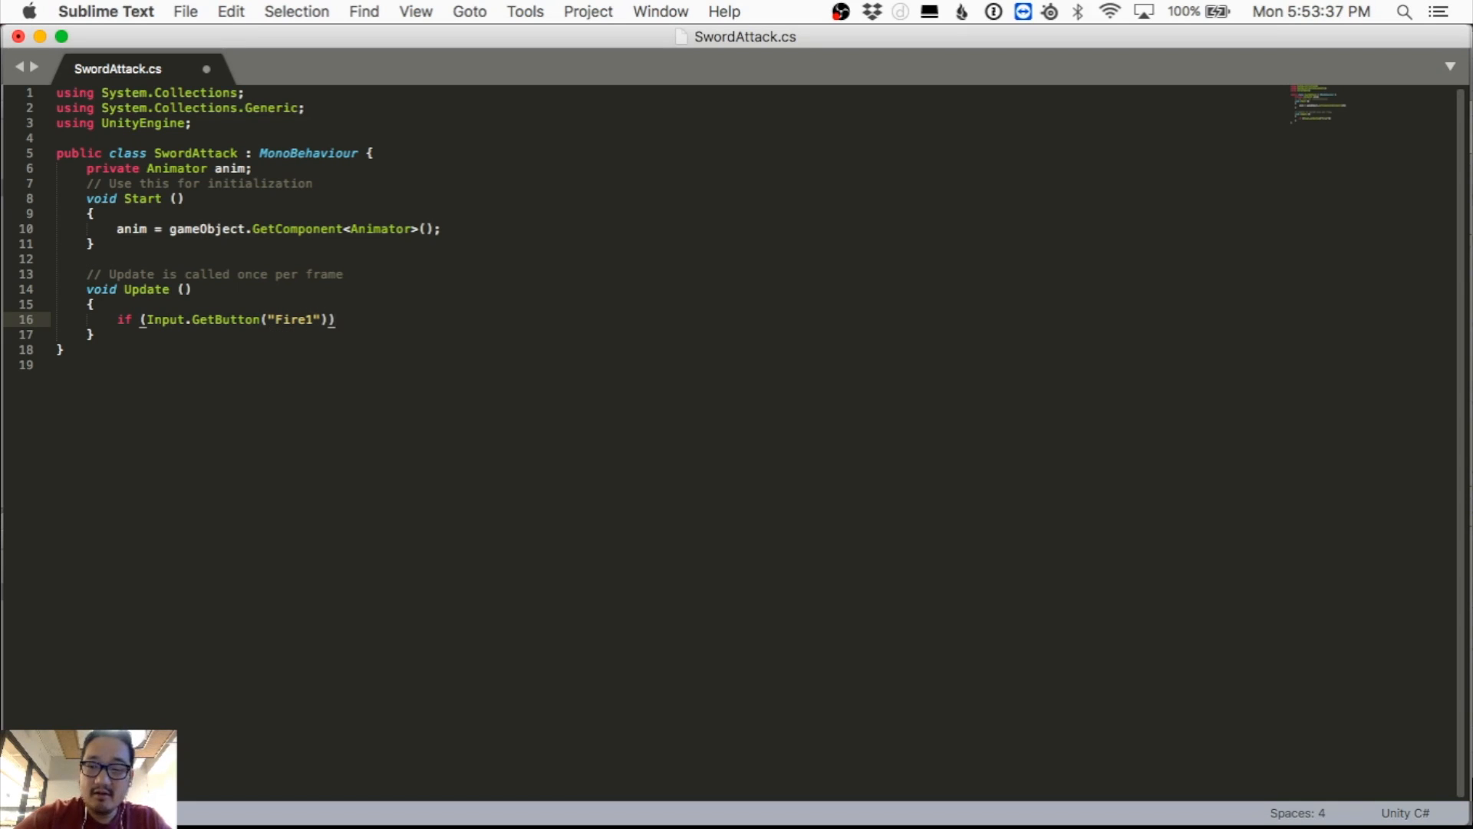
type("{")
key("Return")
key("Right")
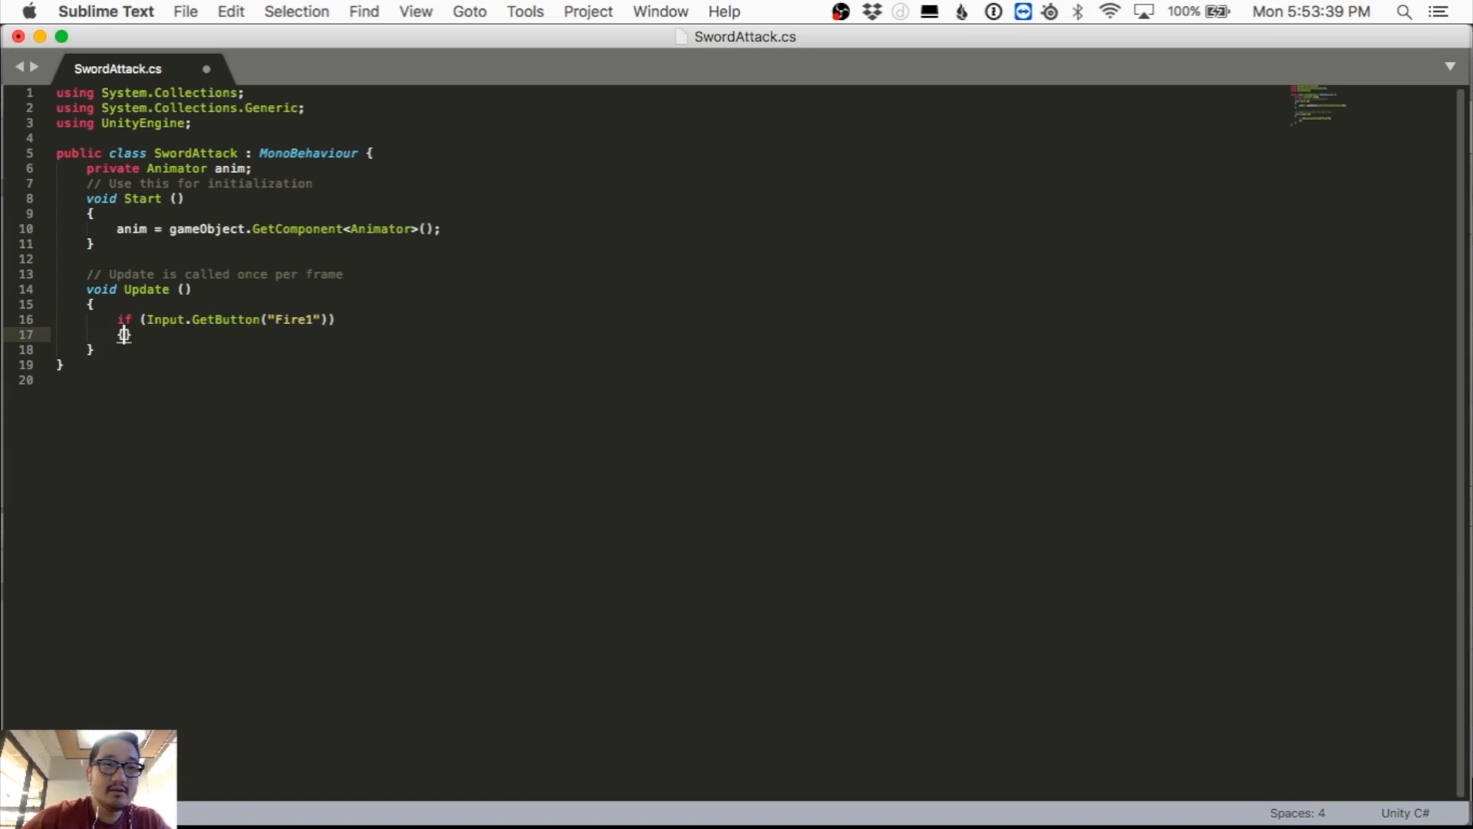
key("Return")
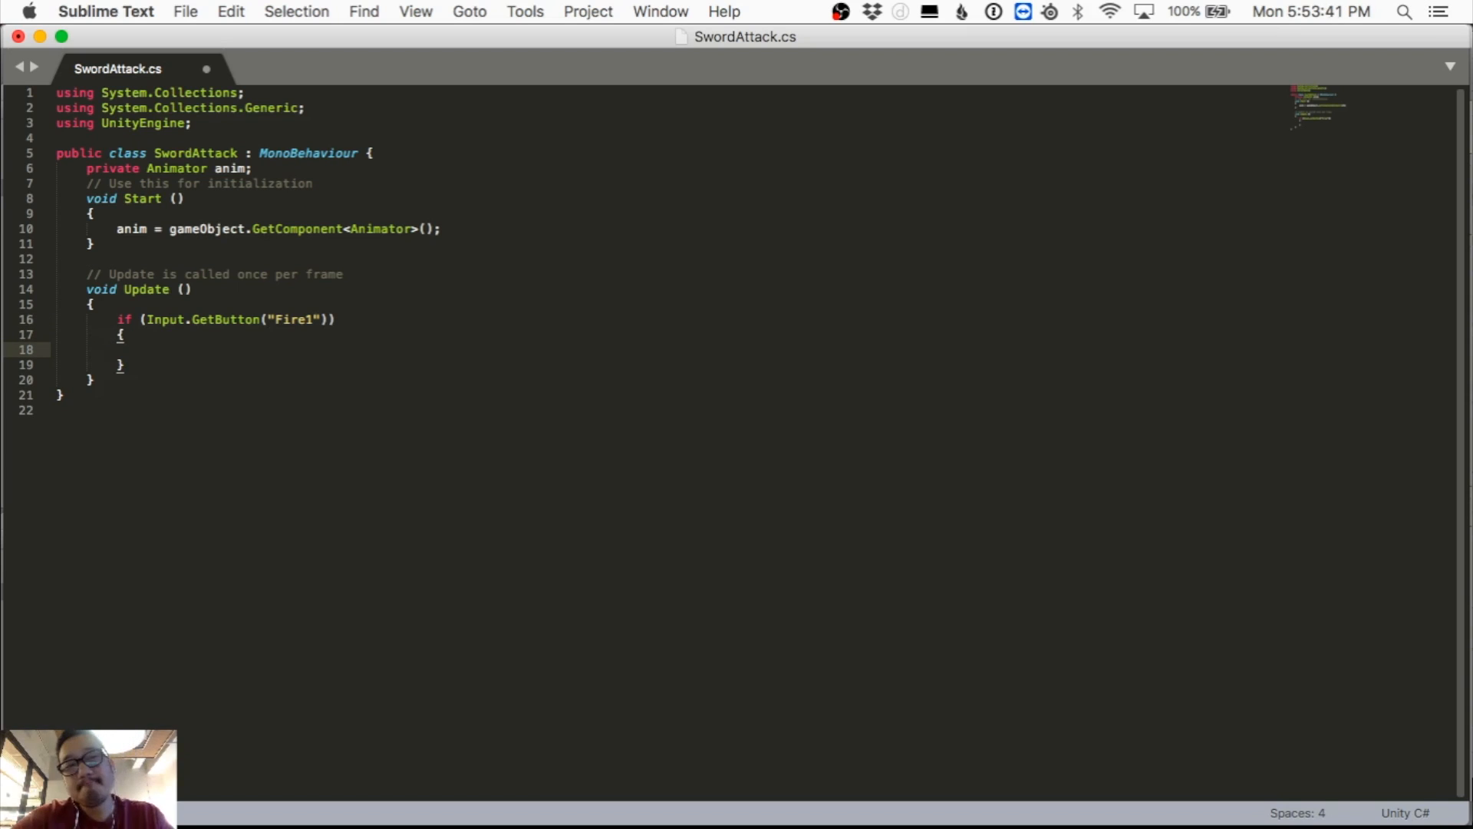
Step: Inside the Fire1 if block, call anim.SetTrigger("AttackTrigger"); and save the script
type("anim.Set")
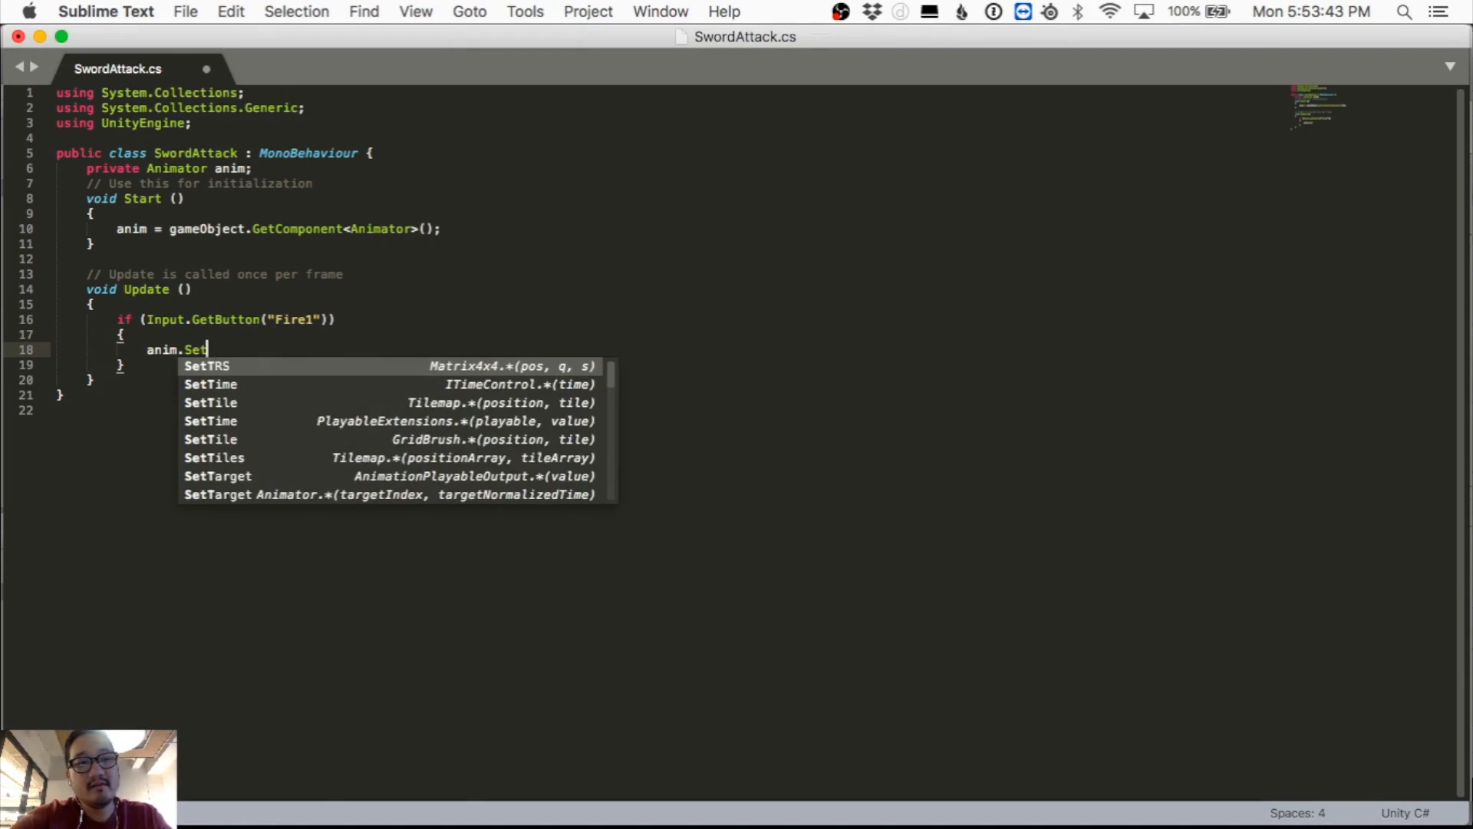
type("Trigger")
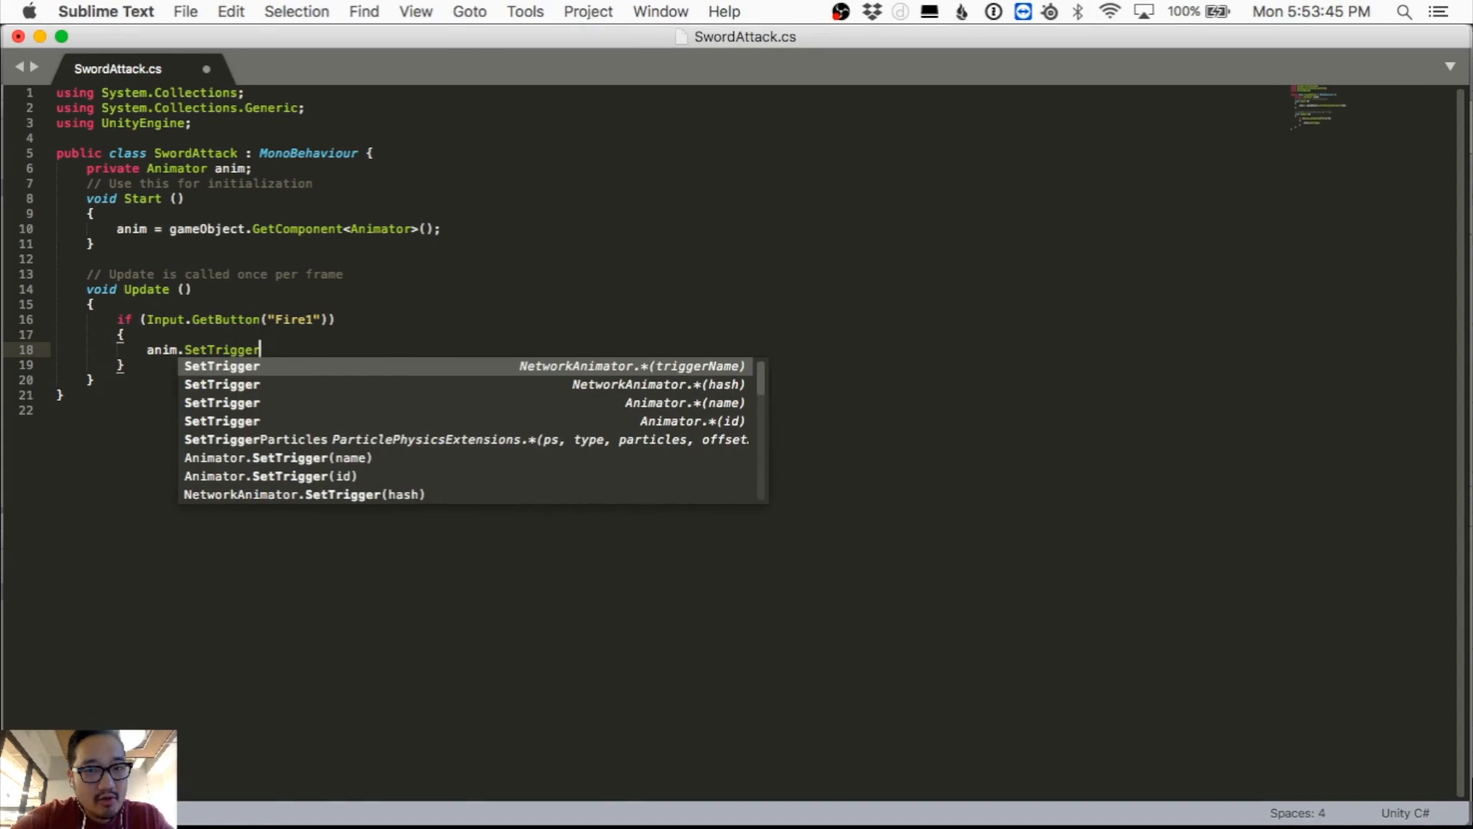
type("(\"")
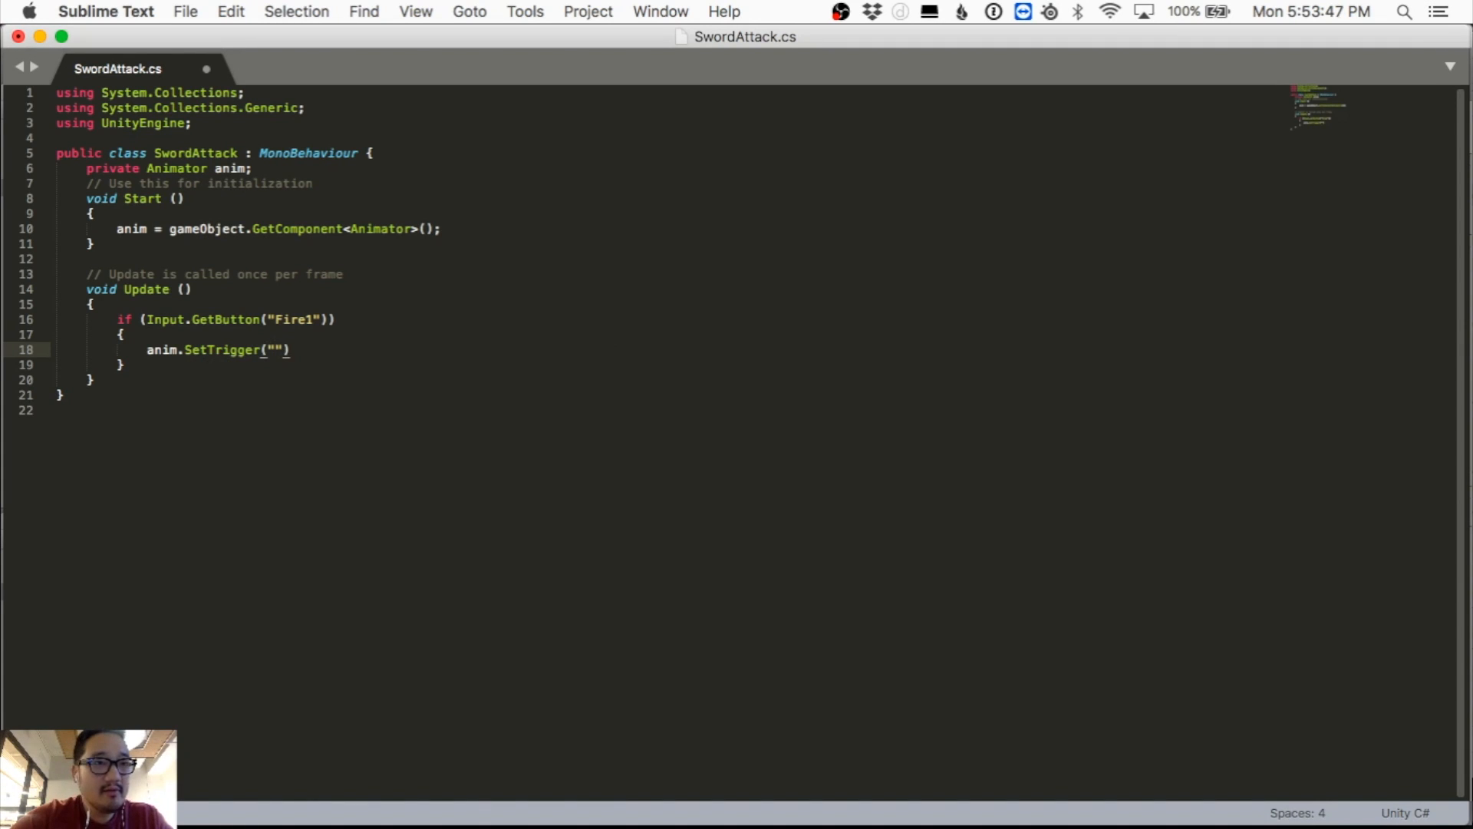
key("super+Tab")
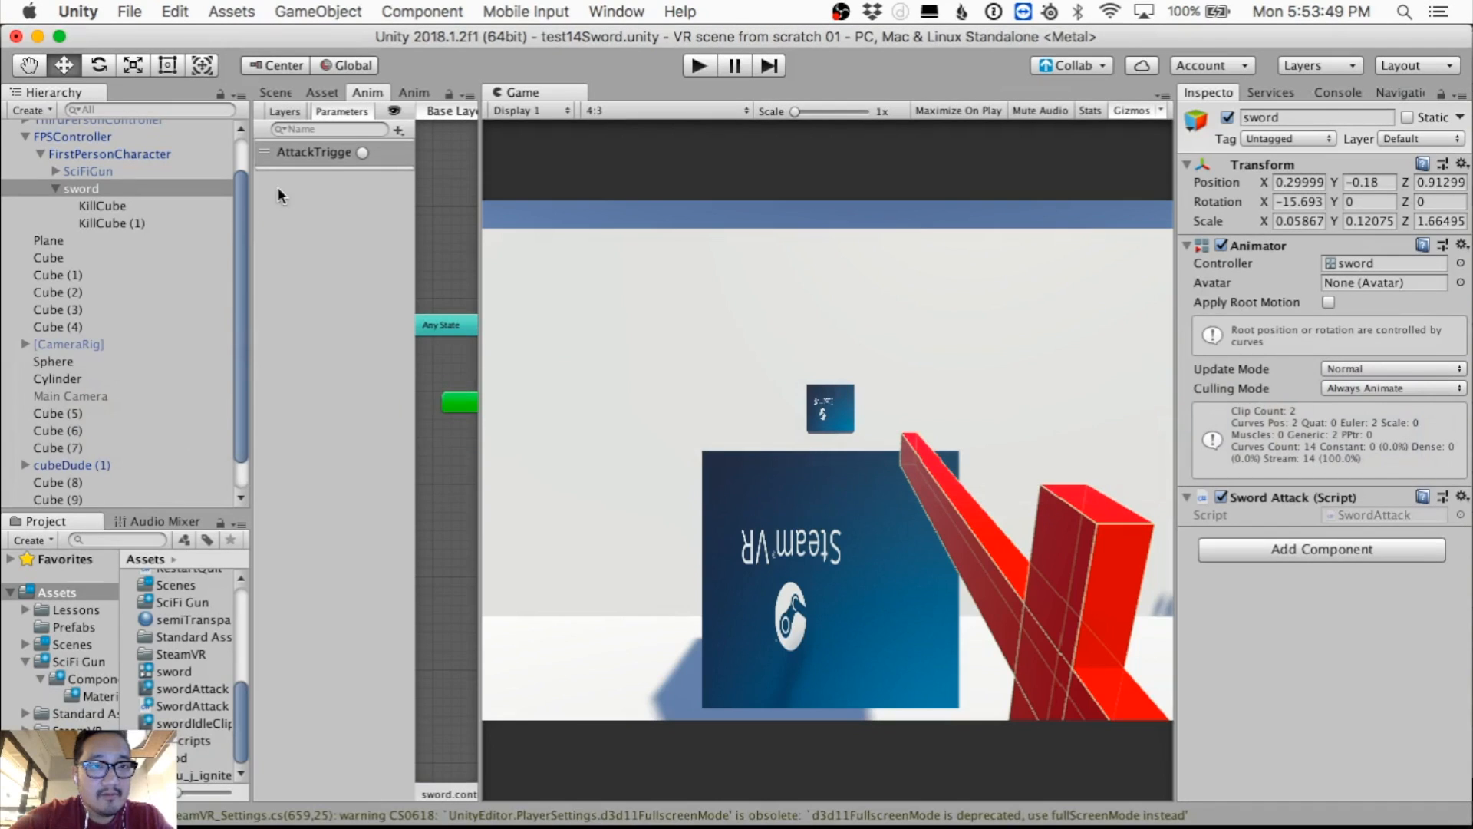
key("super+Tab")
type("AttackTr")
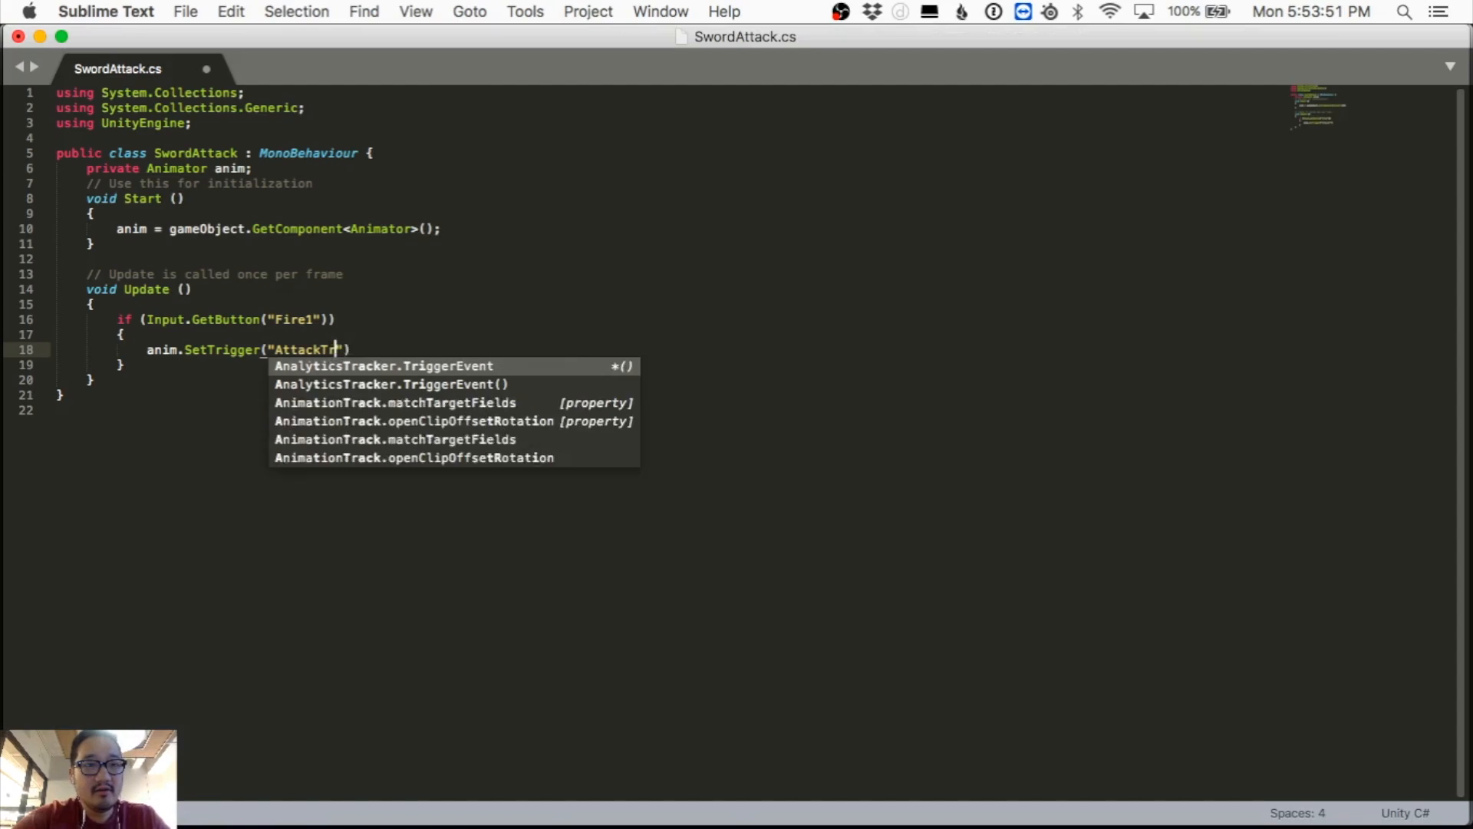
type("igger\"")
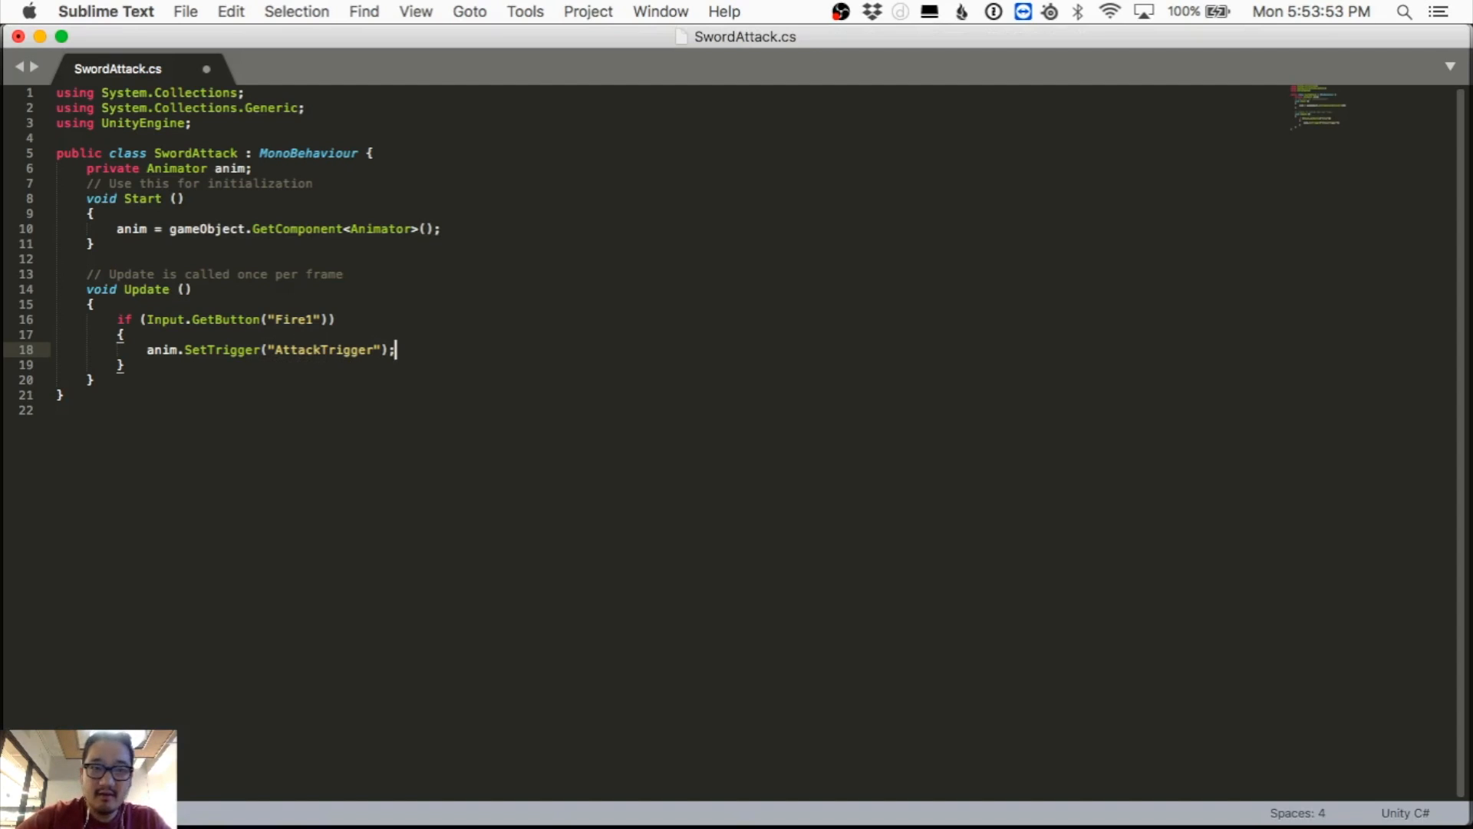
key("super+s")
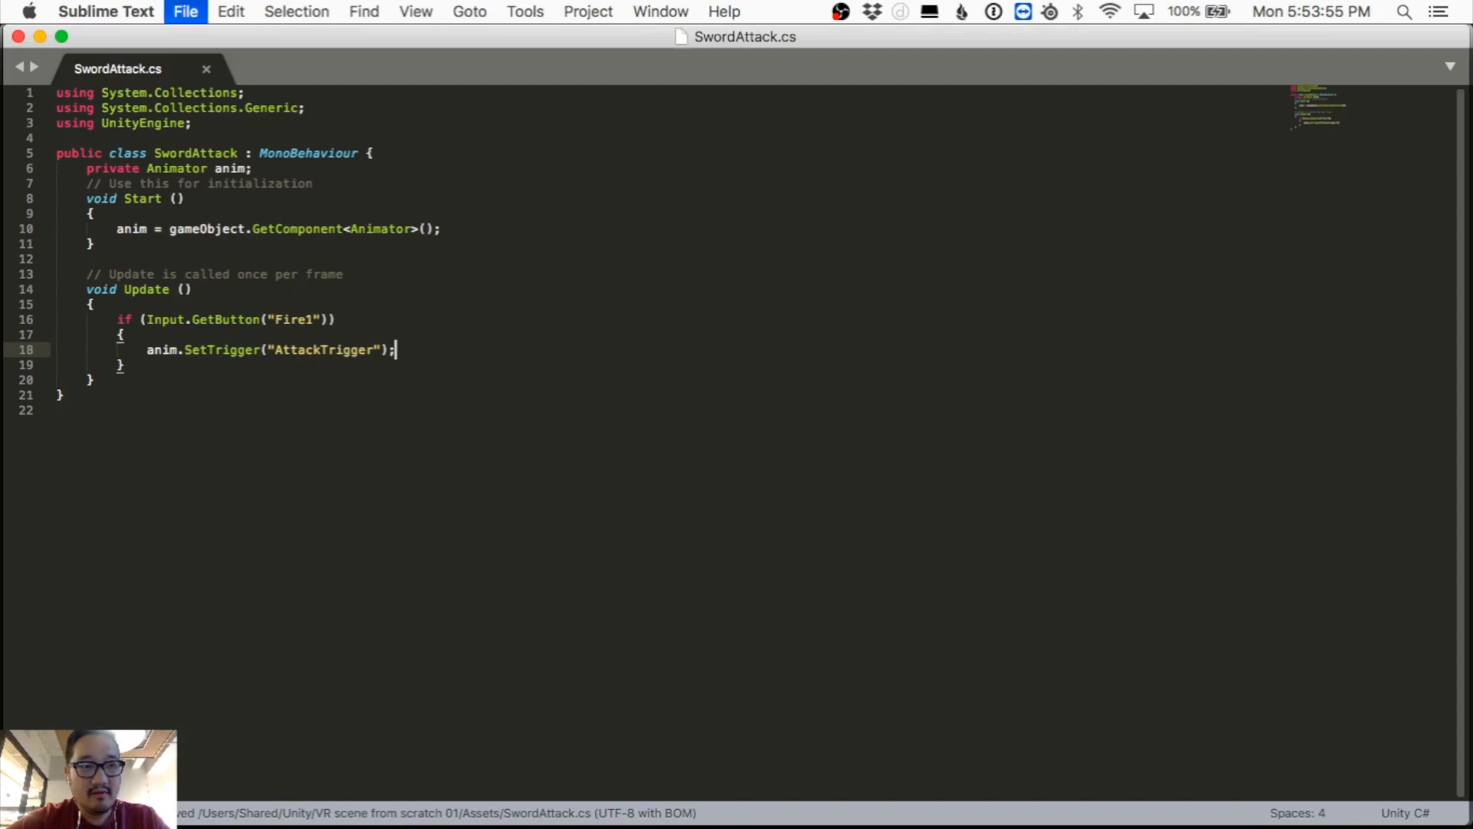
key("super+Tab")
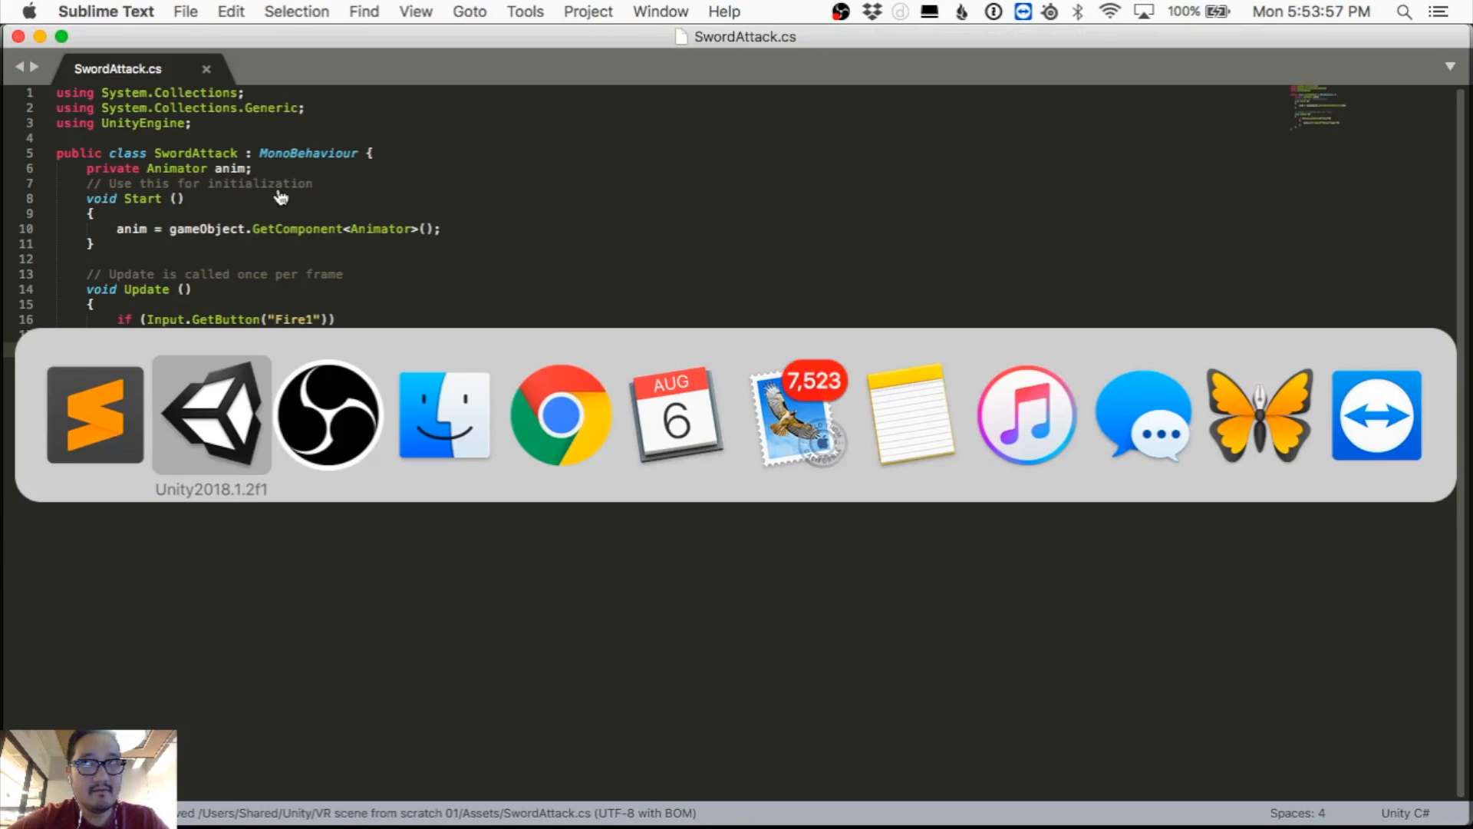
key("Escape")
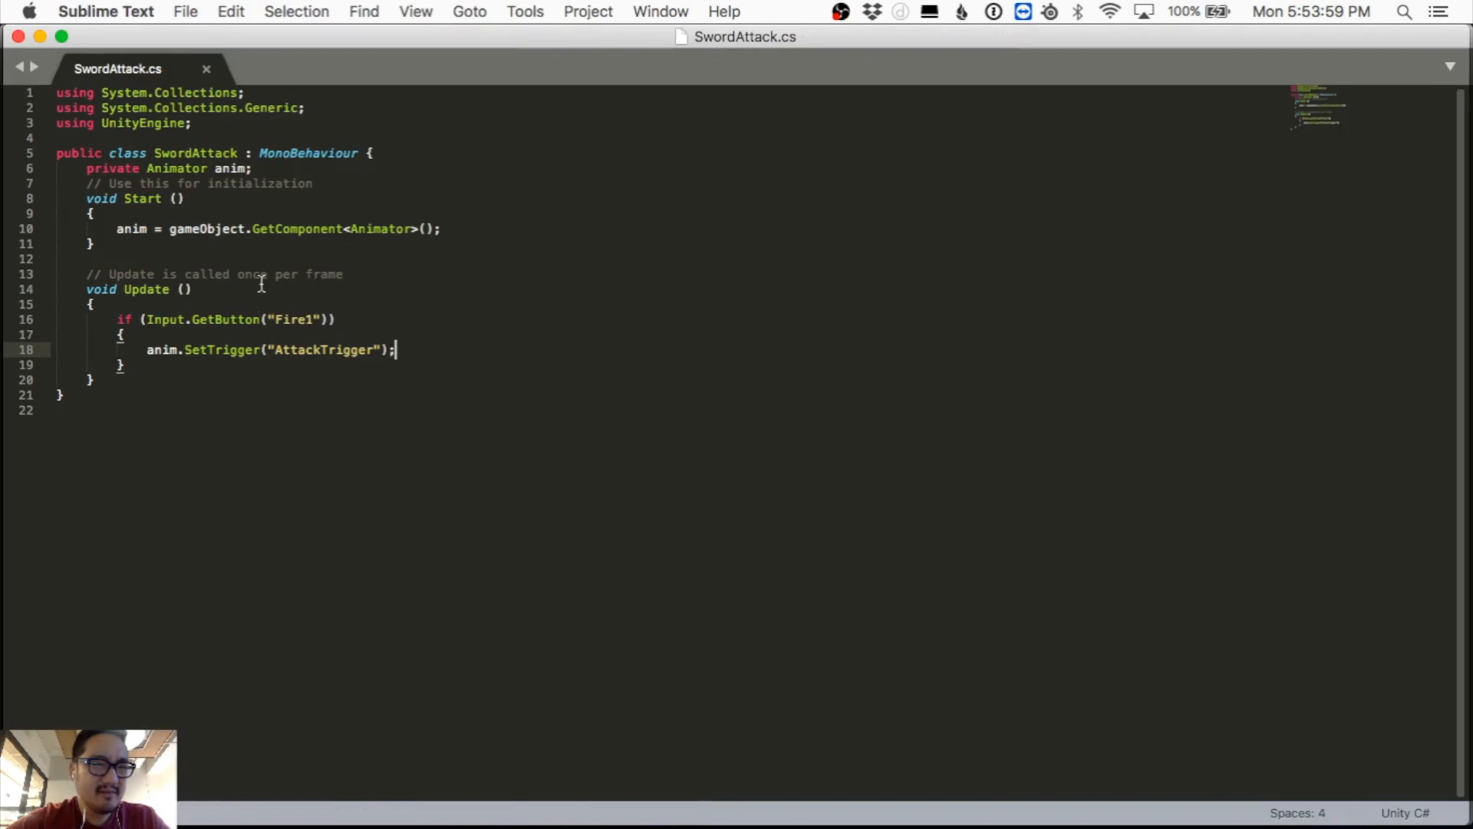
Step: Change the Fire1 check to Input.GetButtonDown, save the script and switch back to Unity
left_click(265, 319)
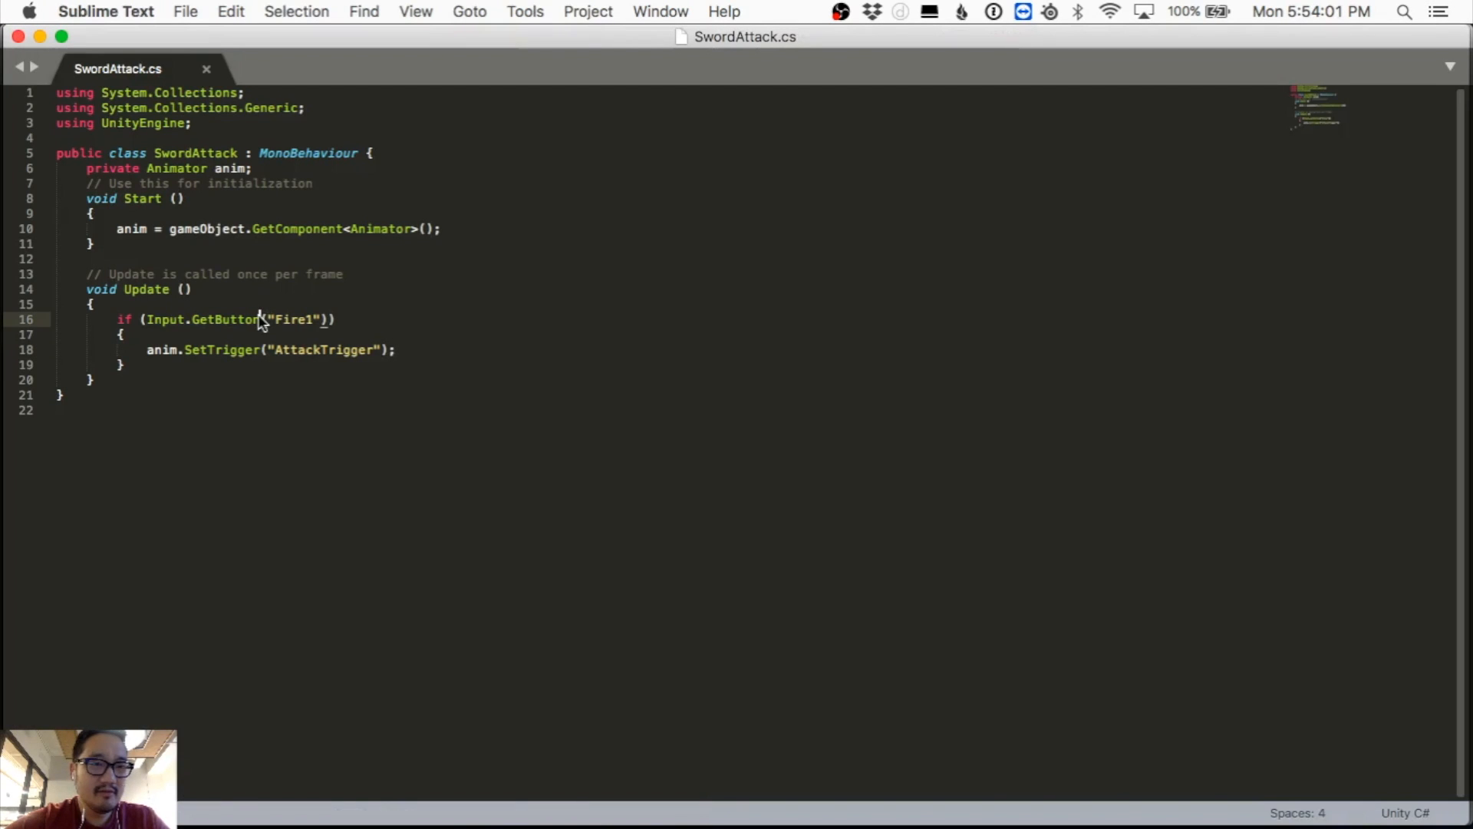
type("Down")
key("super+s")
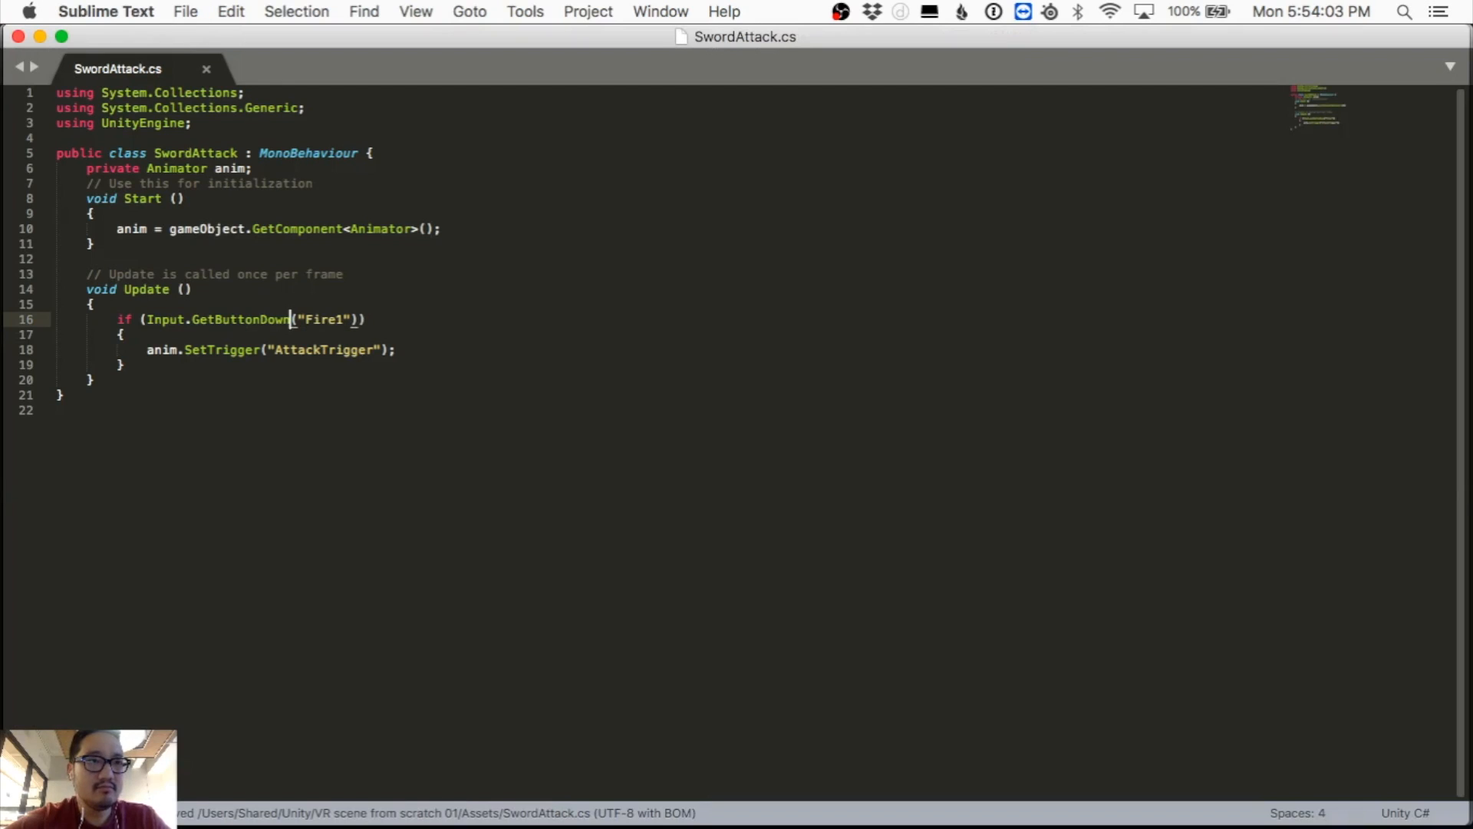
key("super+Tab")
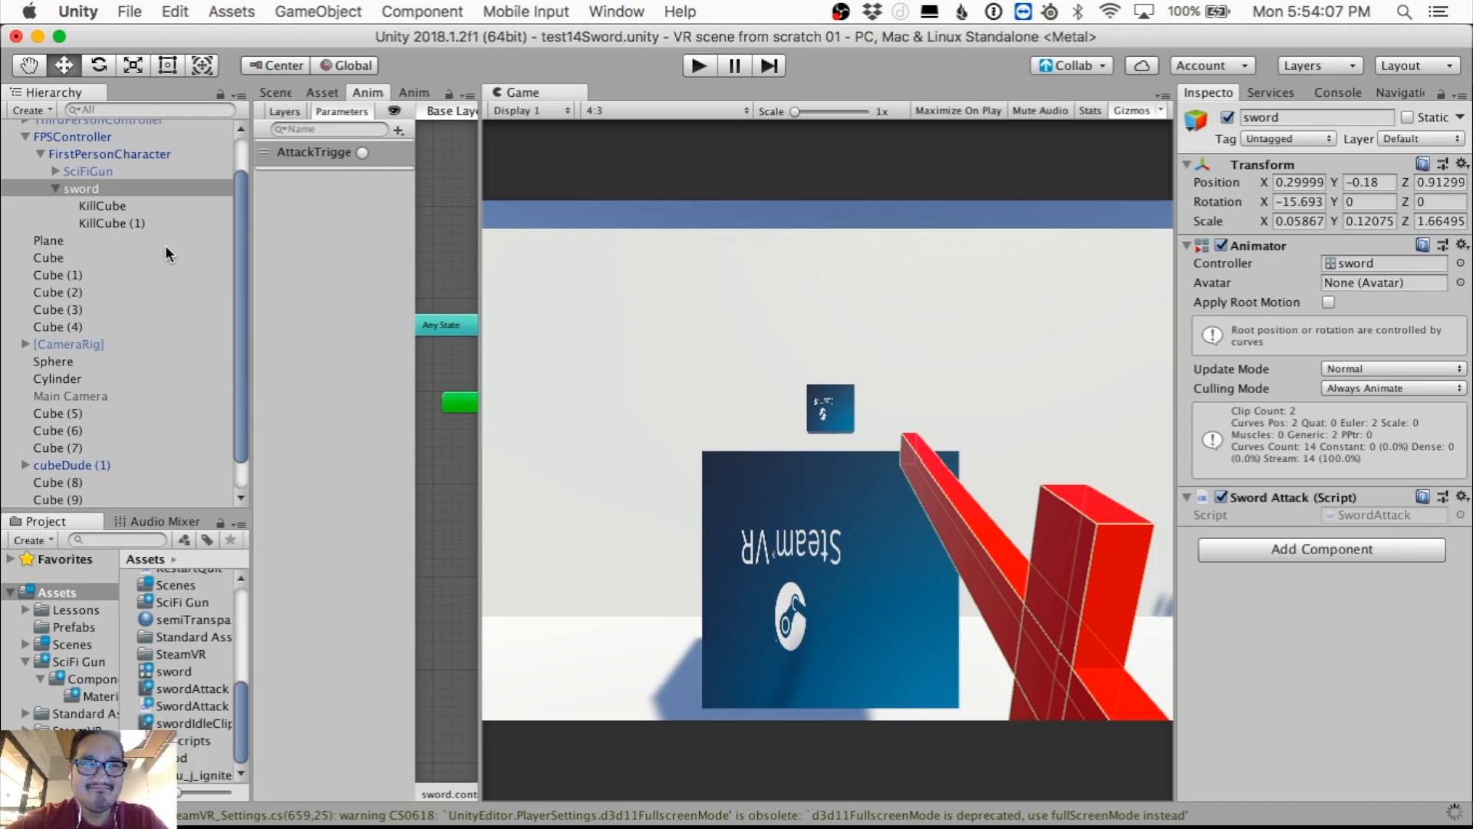
Step: Play-test the scene by swinging the sword at the enemy and restarting the game from its welcome screen
left_click(699, 75)
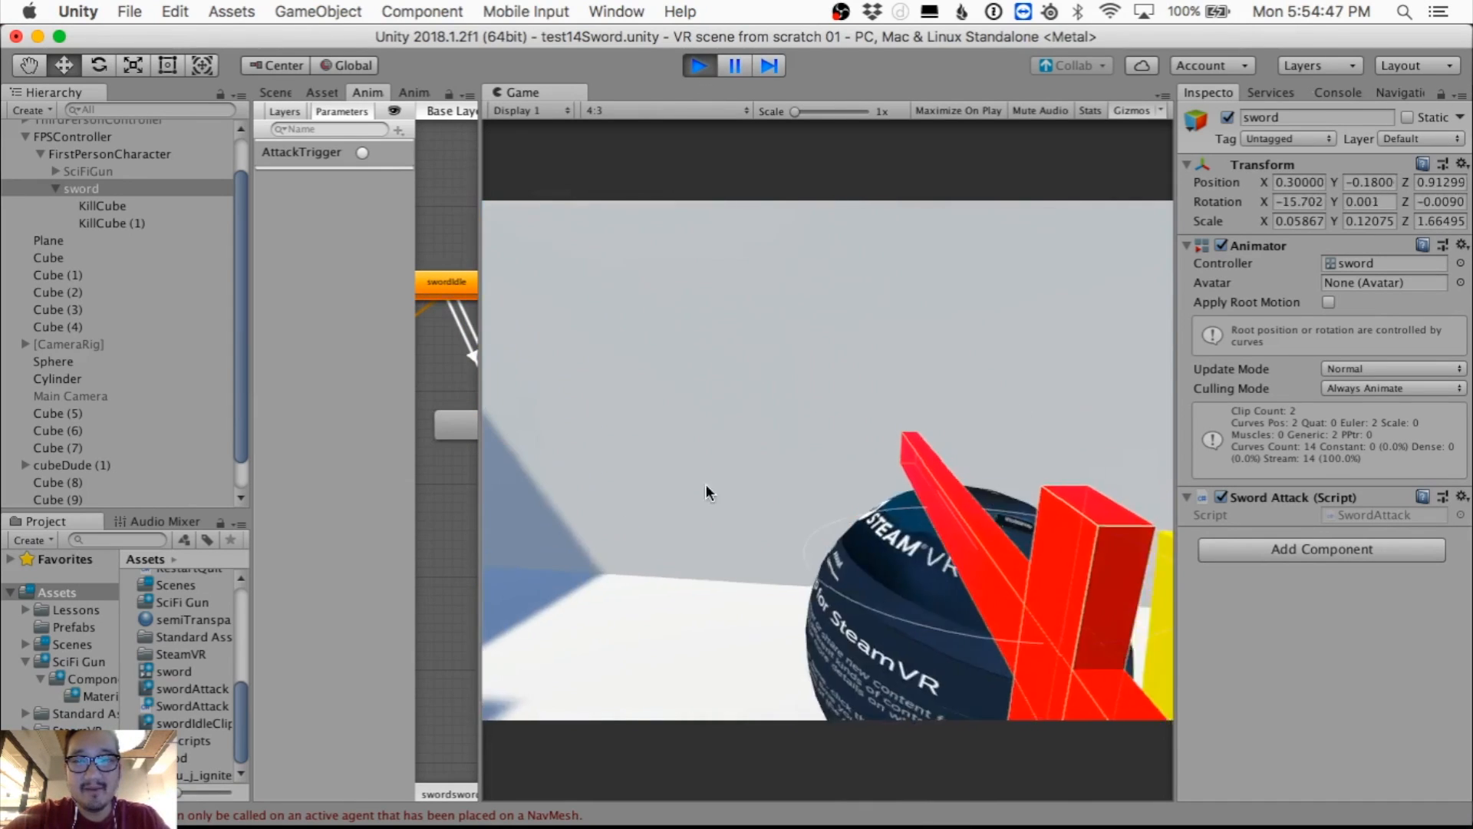
left_click(474, 500)
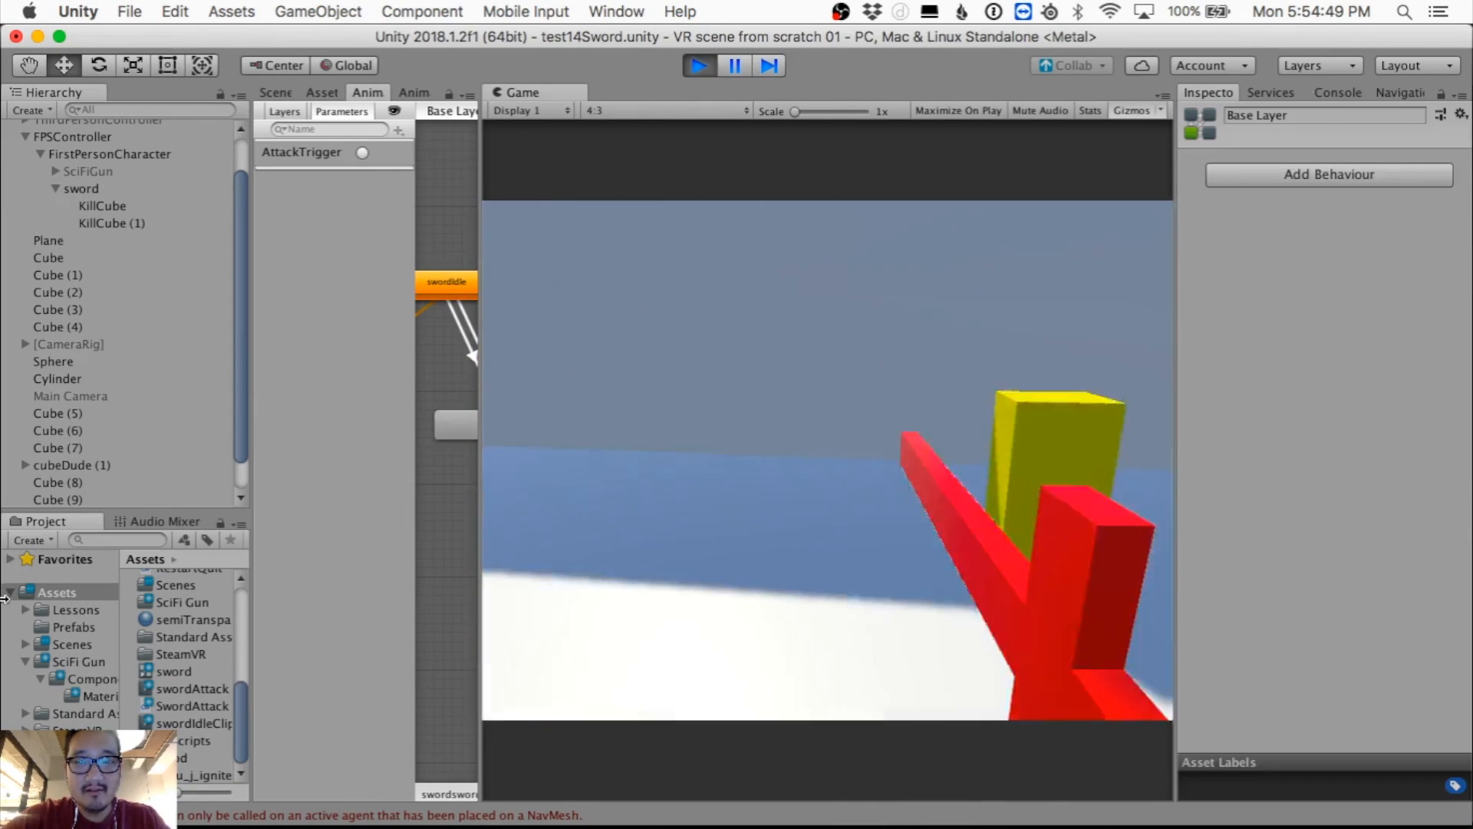
left_click(19, 593)
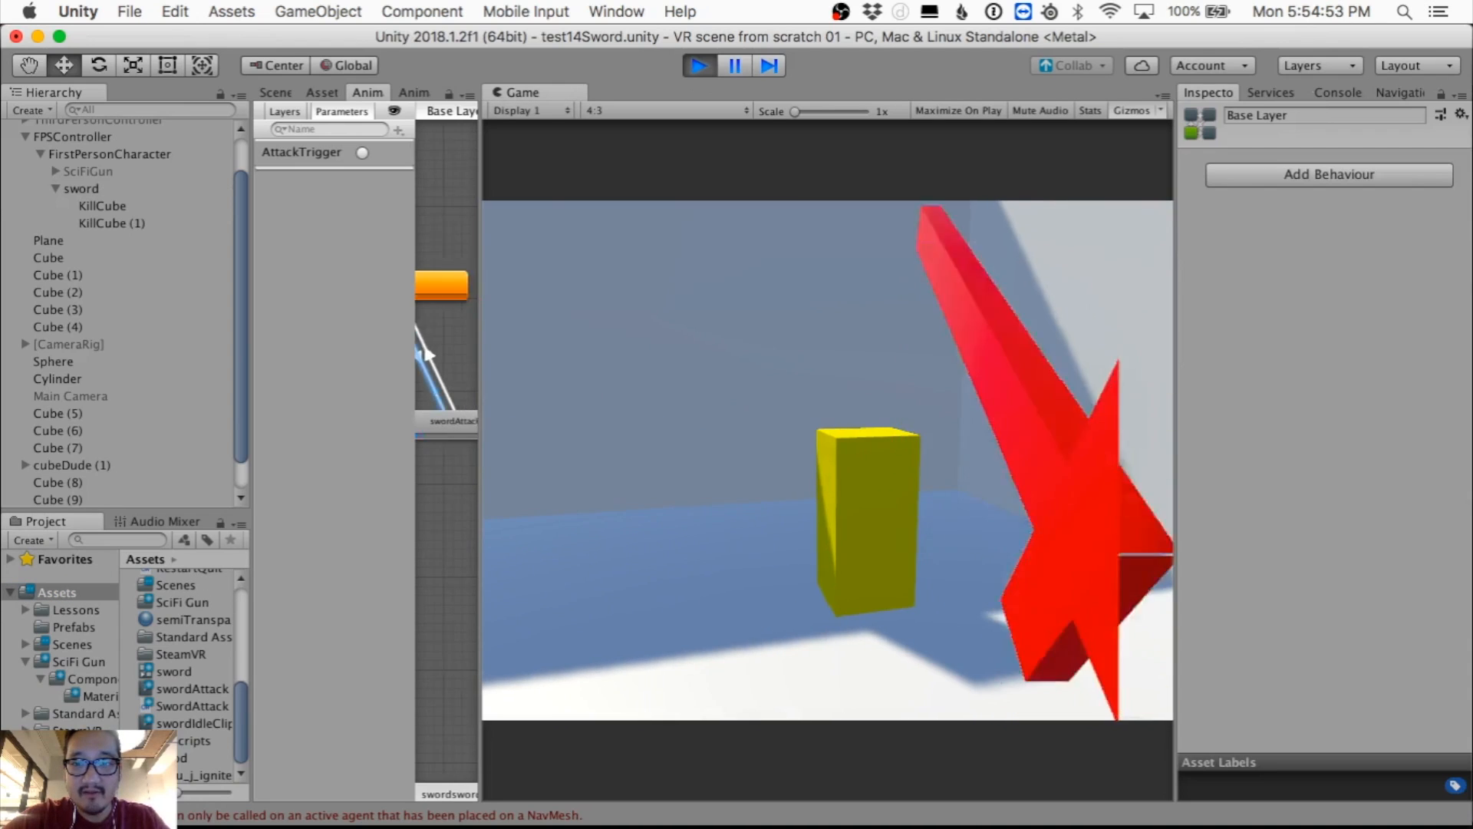
left_click(707, 72)
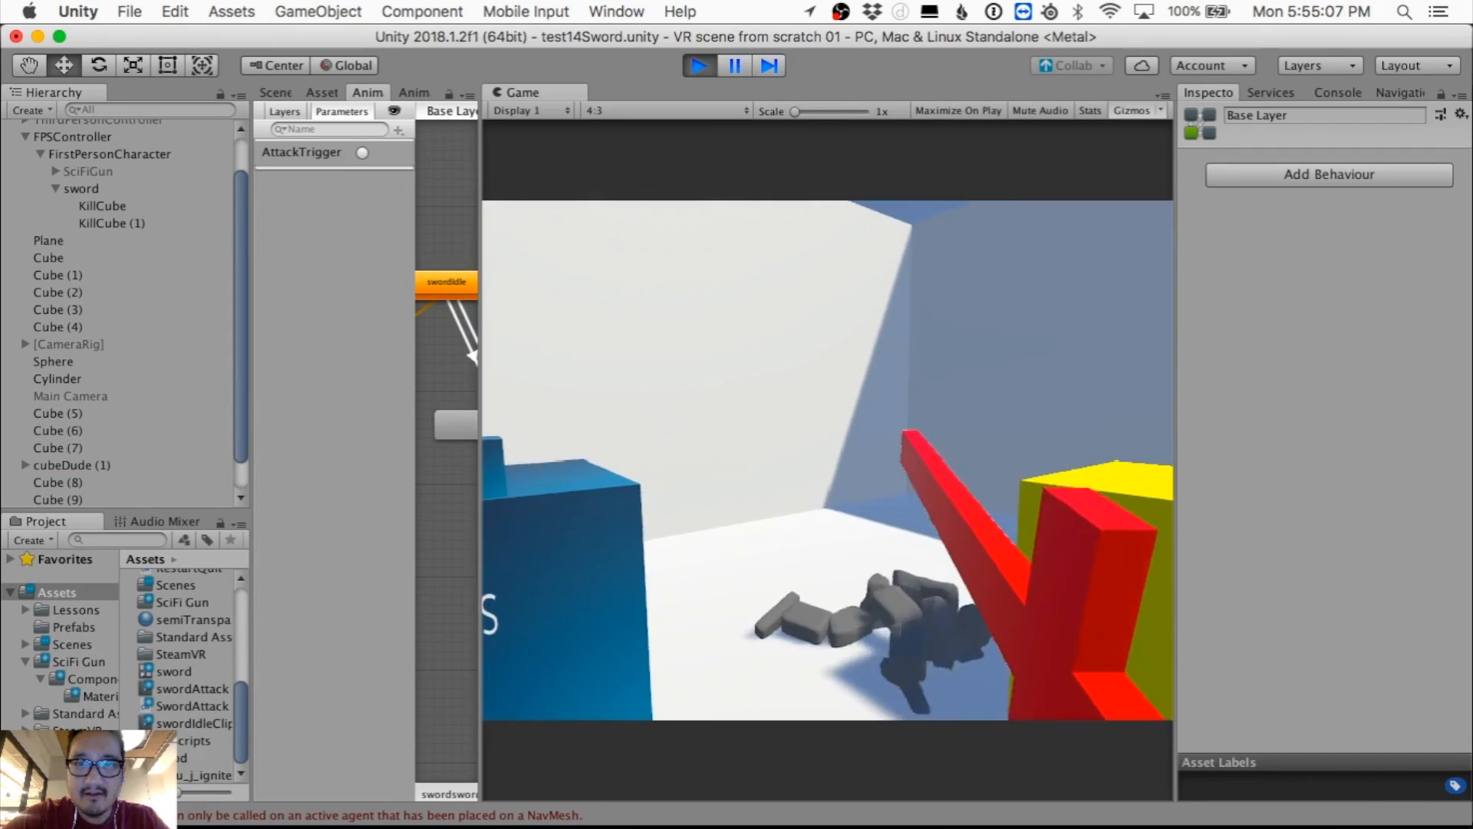
key("r")
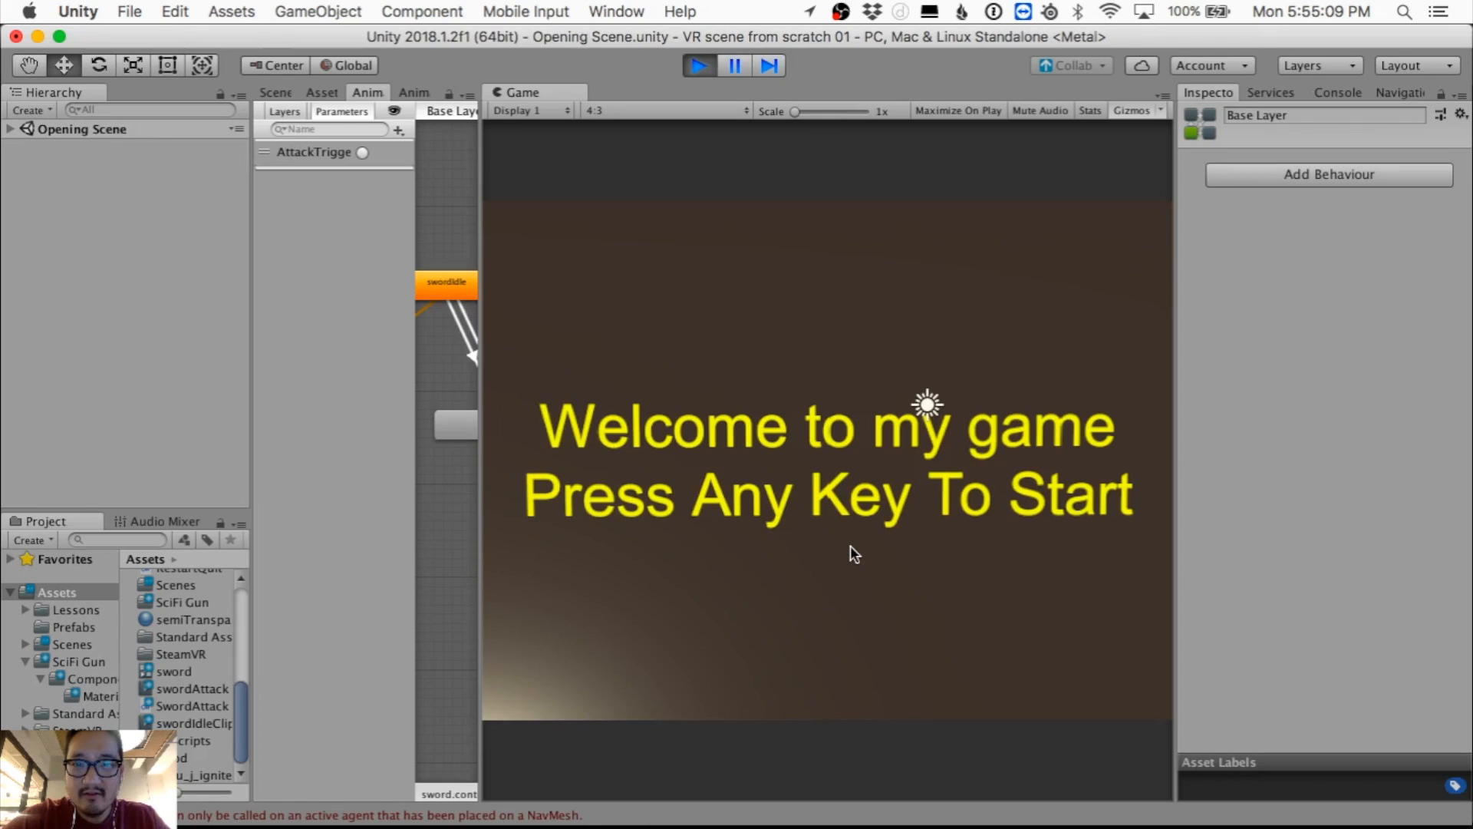
key("space")
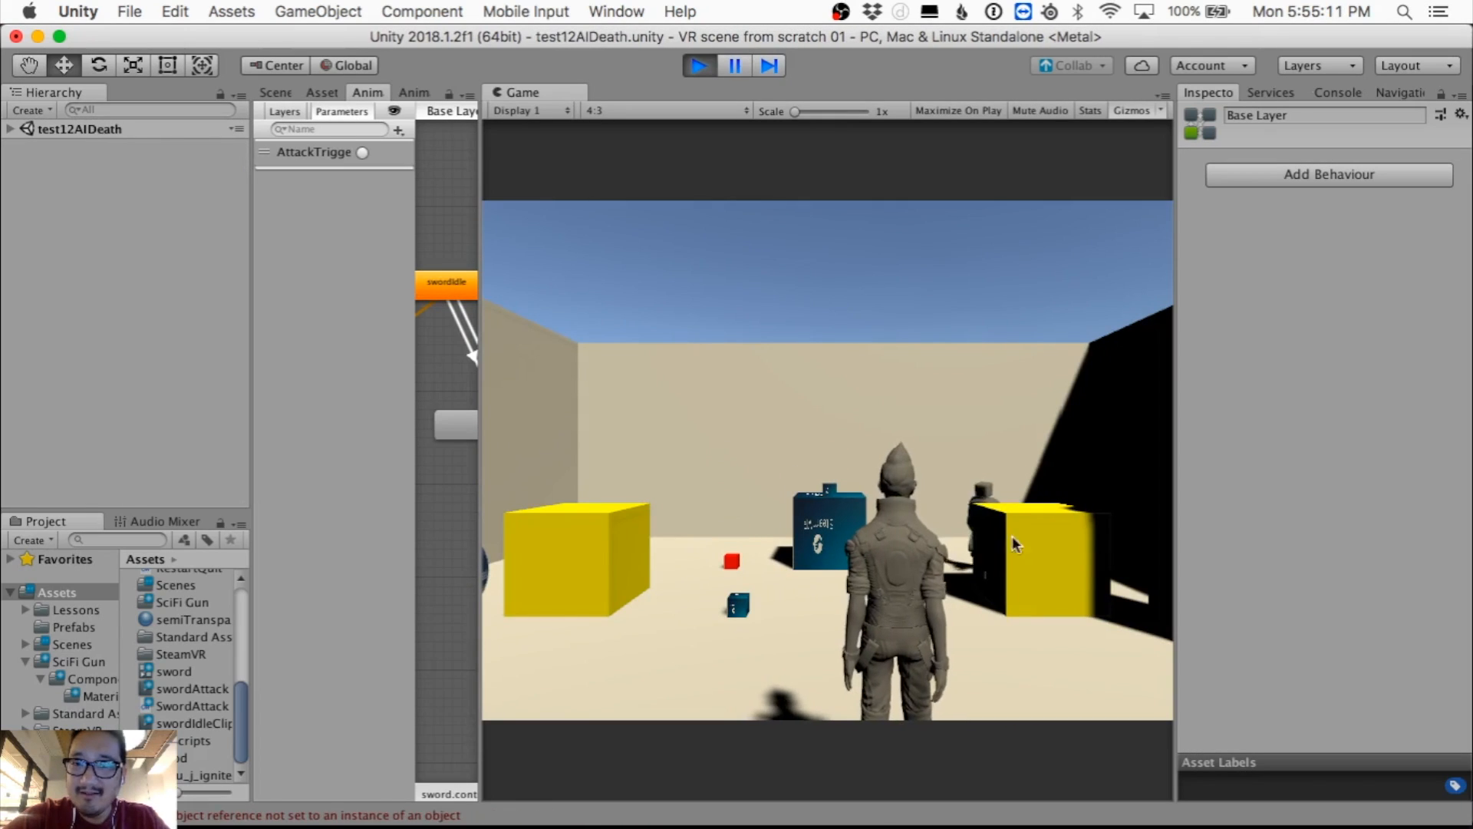
Step: Exit play mode and save the test14Sword scene
left_click(699, 66)
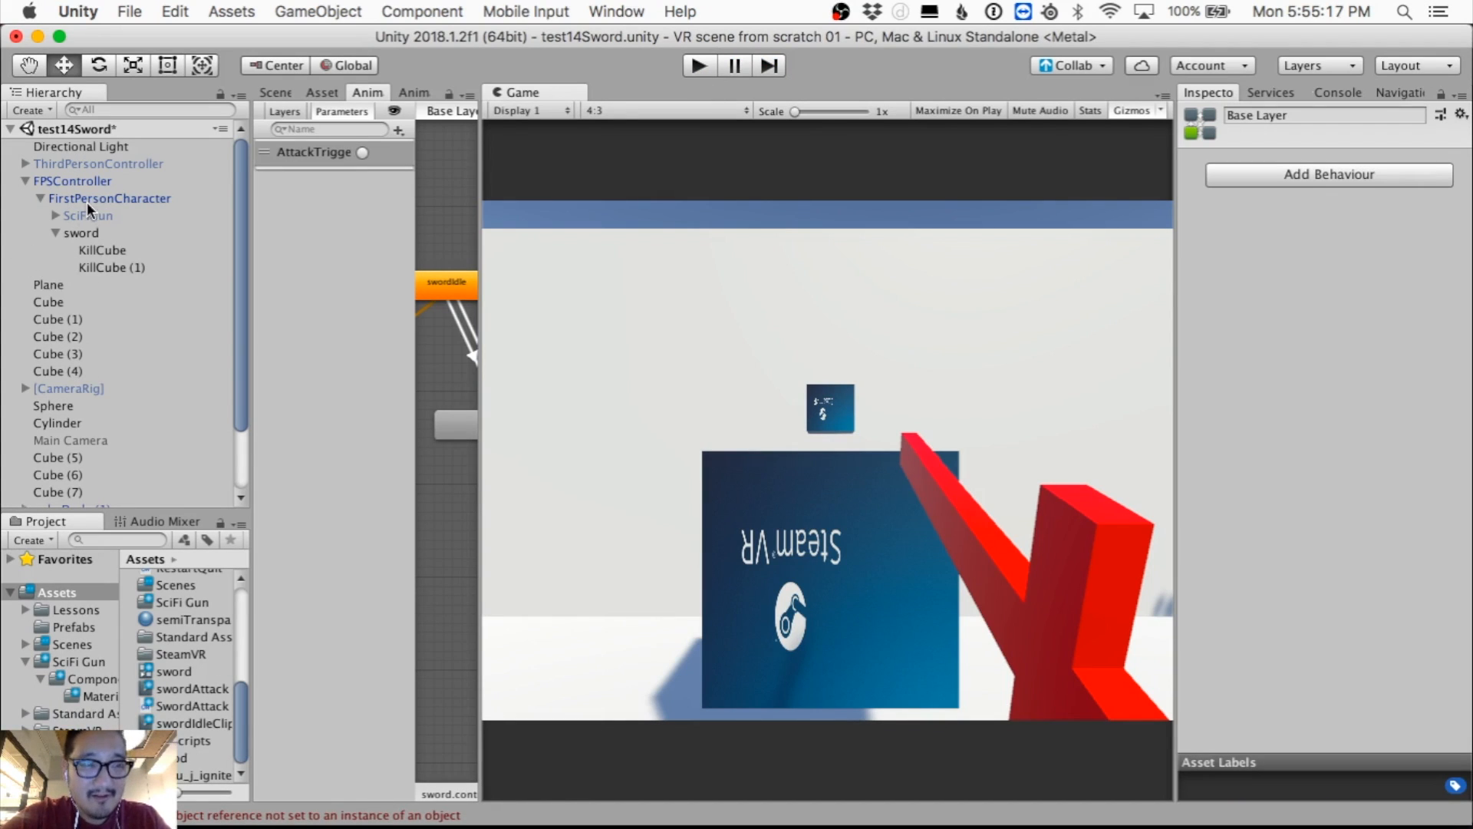
key("super+s")
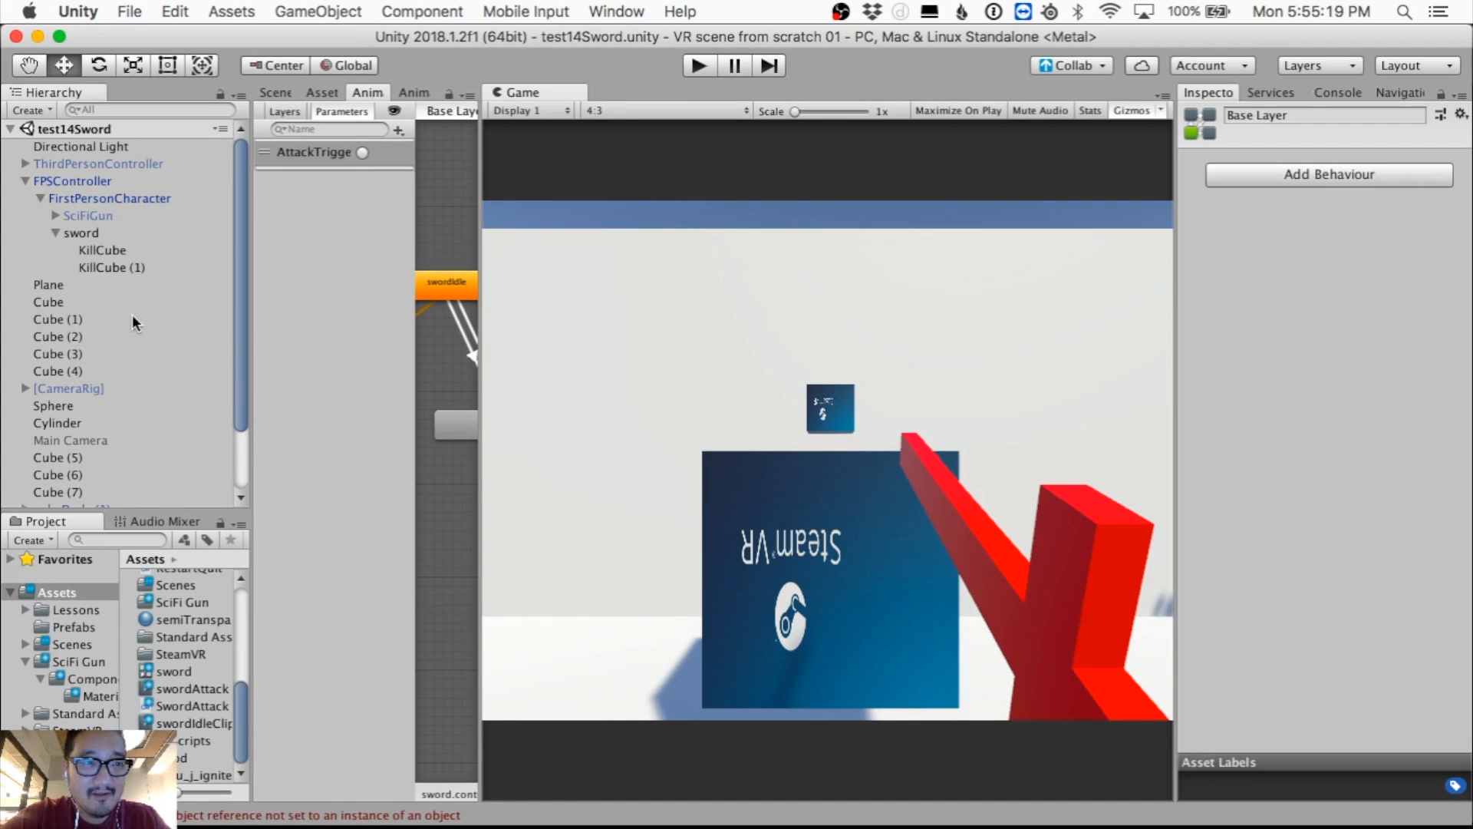
Step: Run the scene again, approach the cube-built enemy and strike it with the sword
left_click(699, 68)
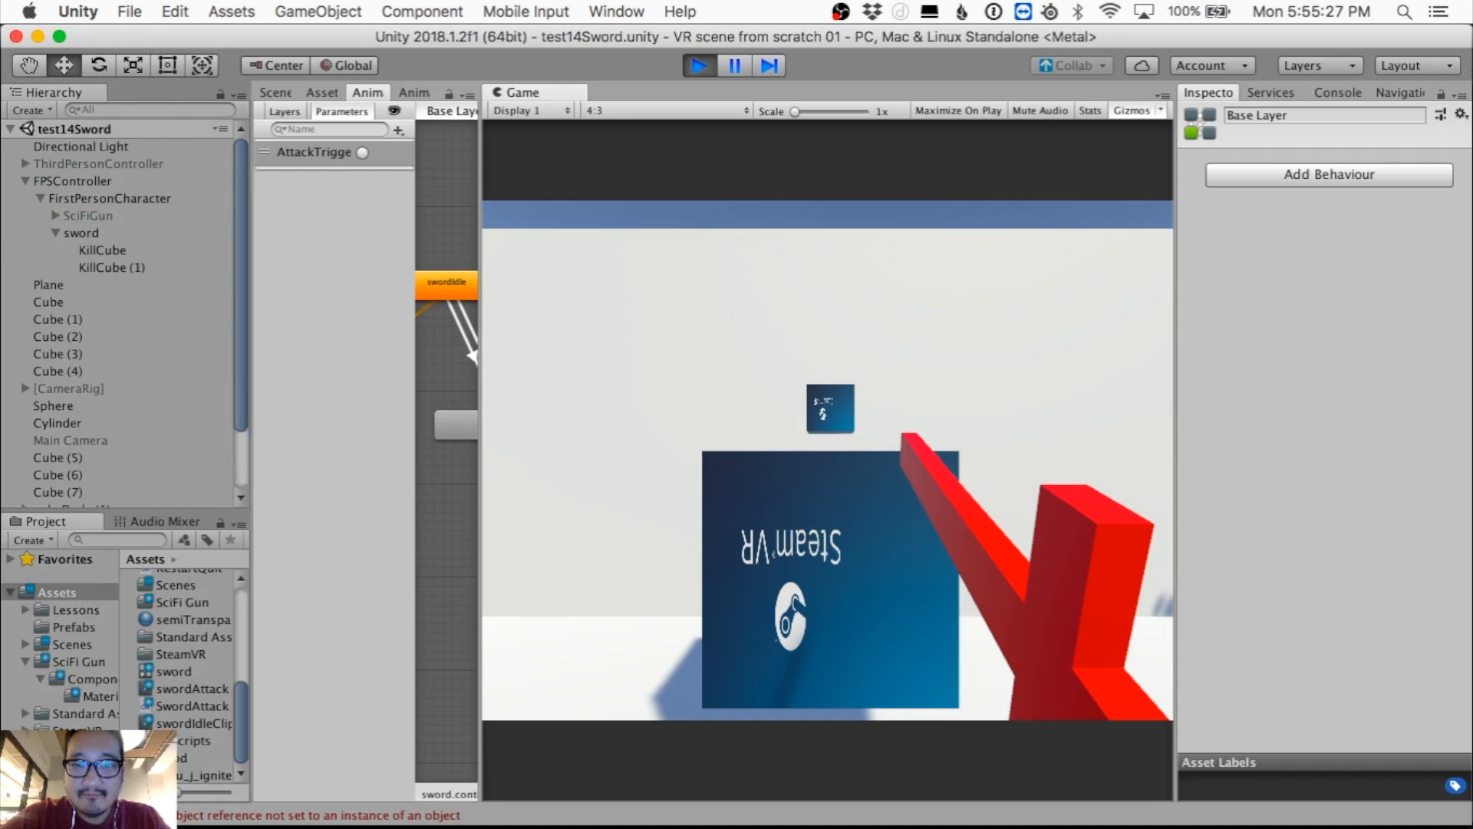
key("w")
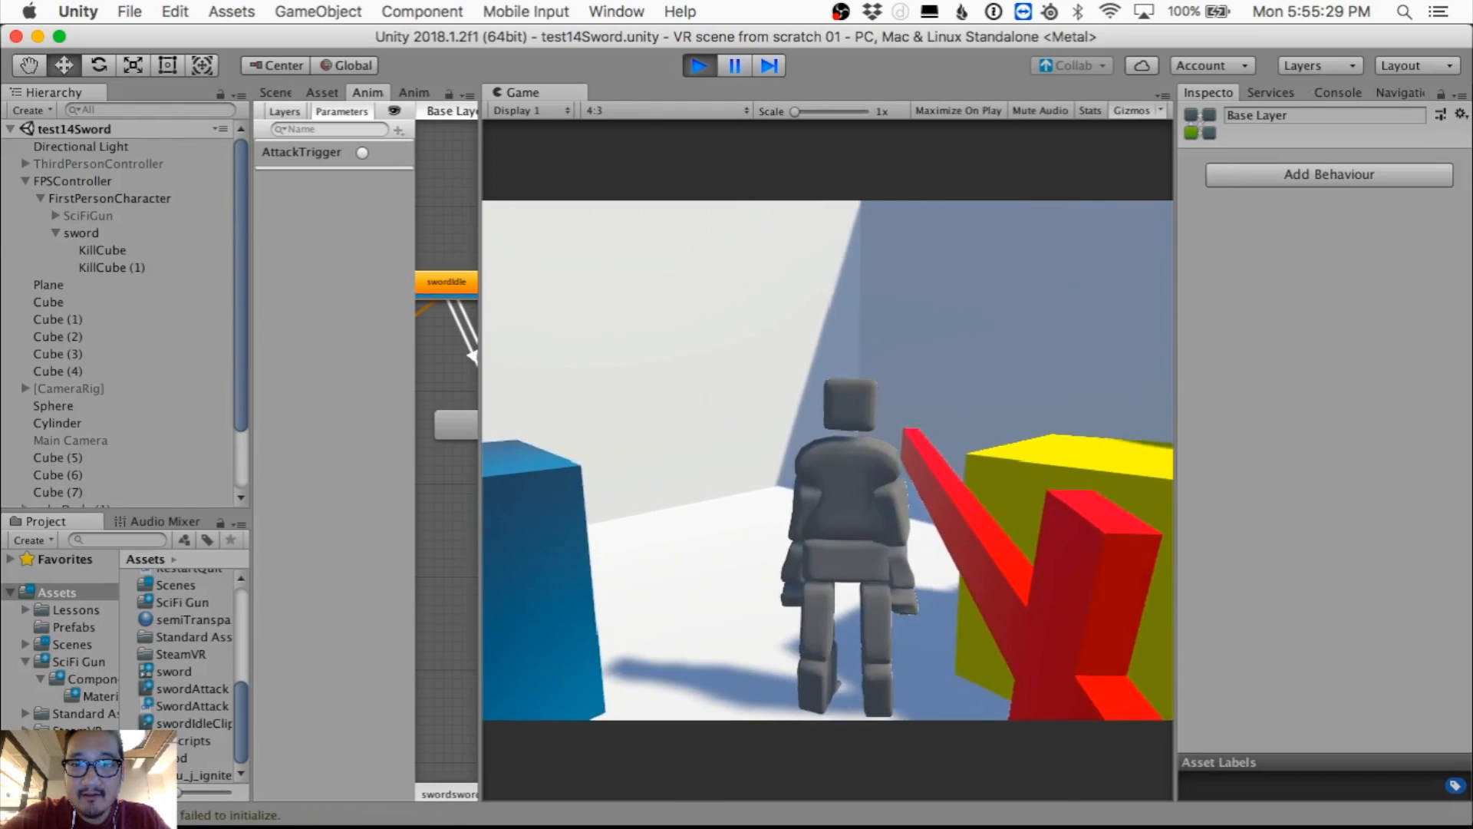
key("s")
key("w")
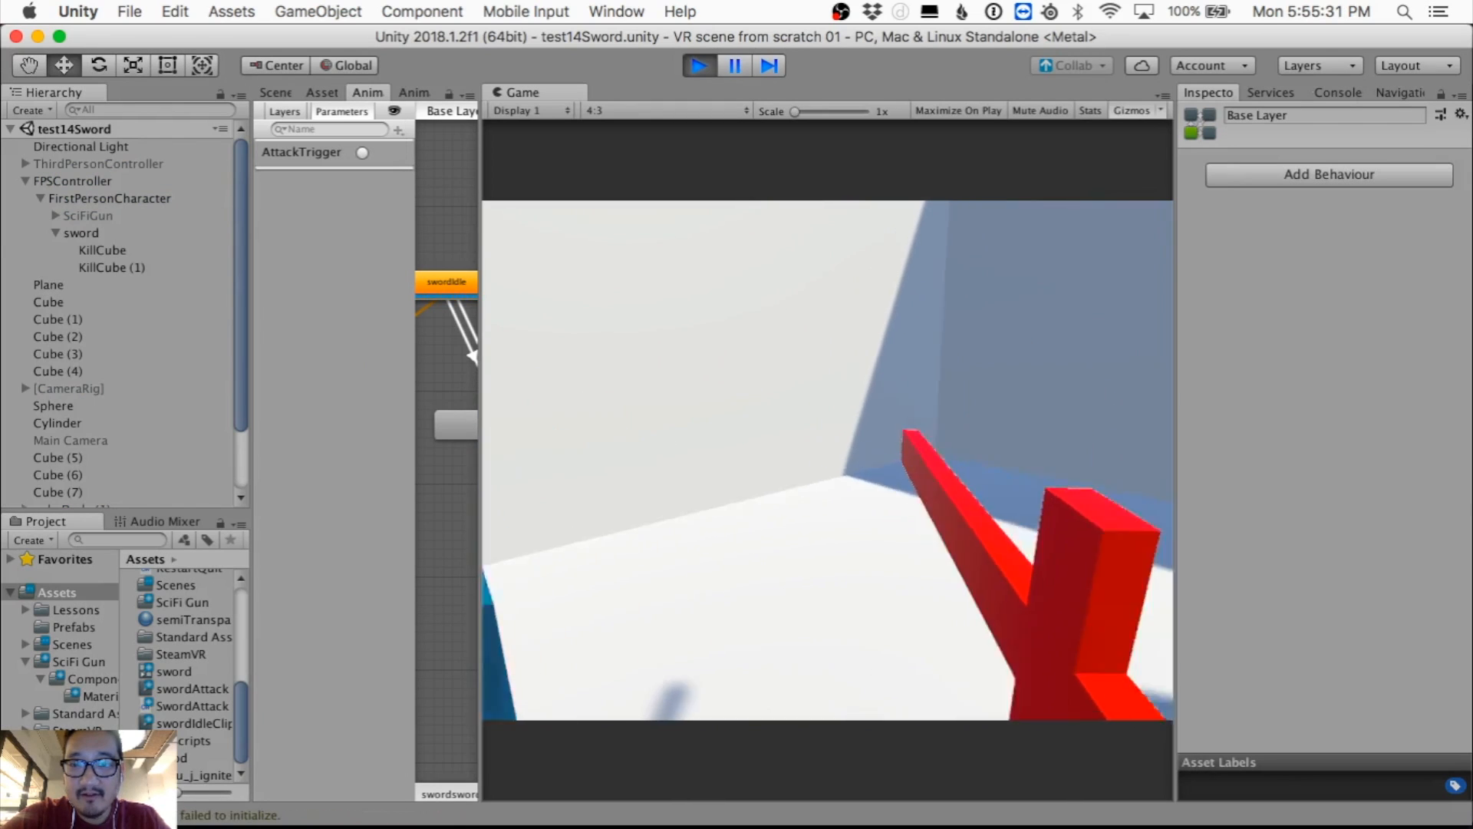
key("s")
key("w")
key("s")
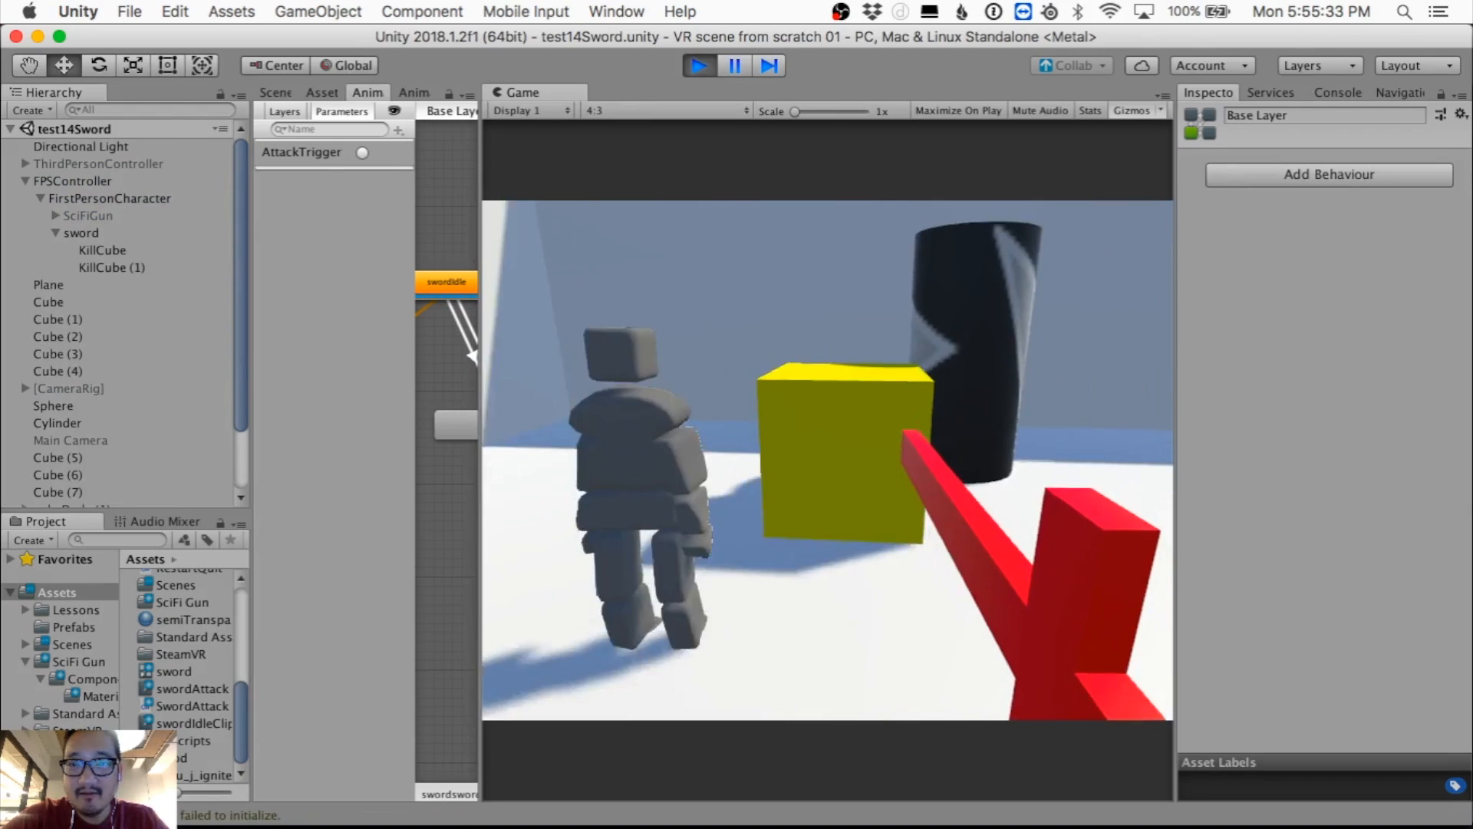
key("w")
left_click(828, 460)
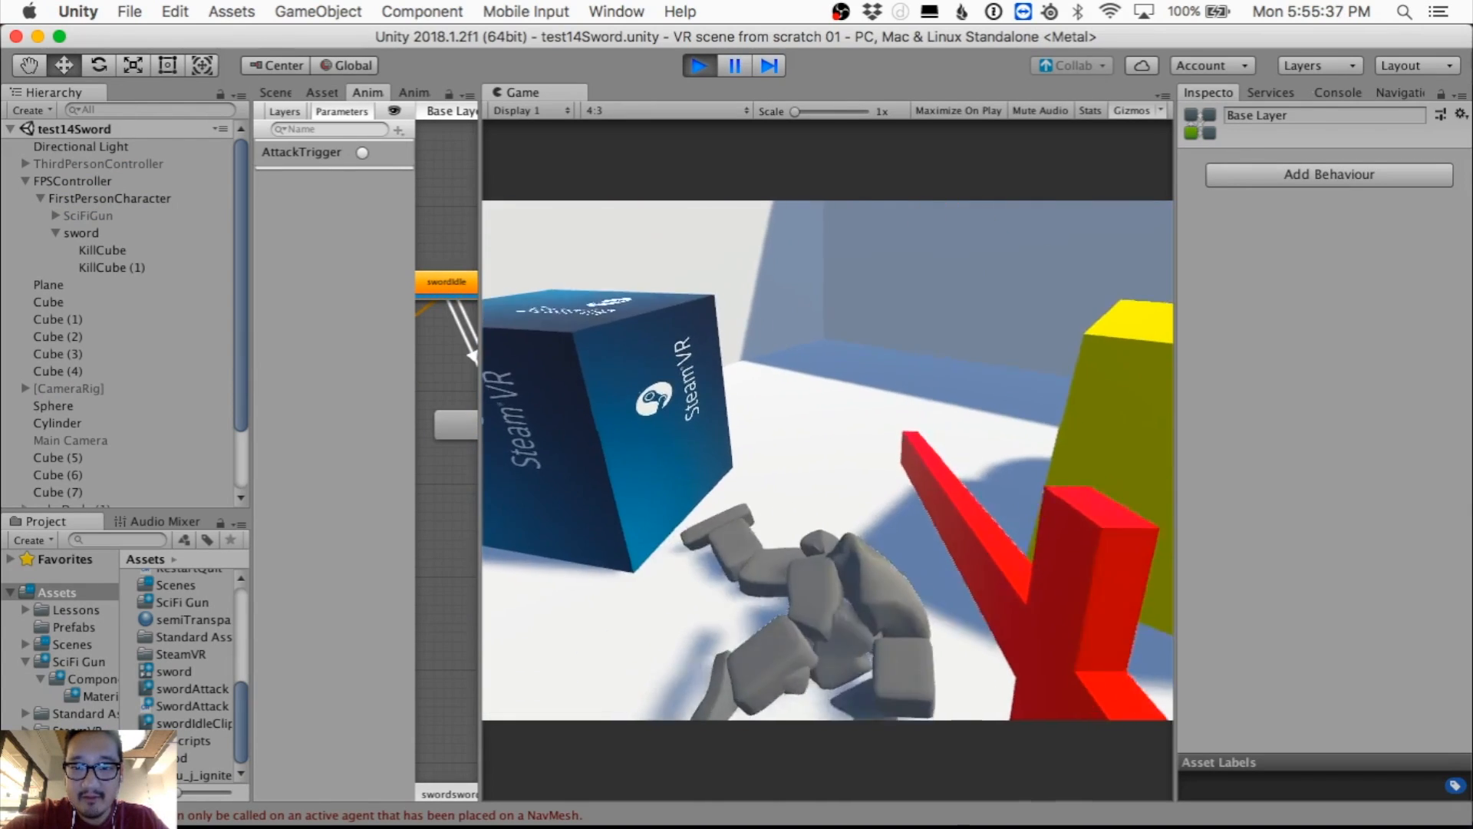
Step: Test repeated sword swings while moving around the SteamVR cube, and stop the game
key("s")
key("w")
left_click(828, 460)
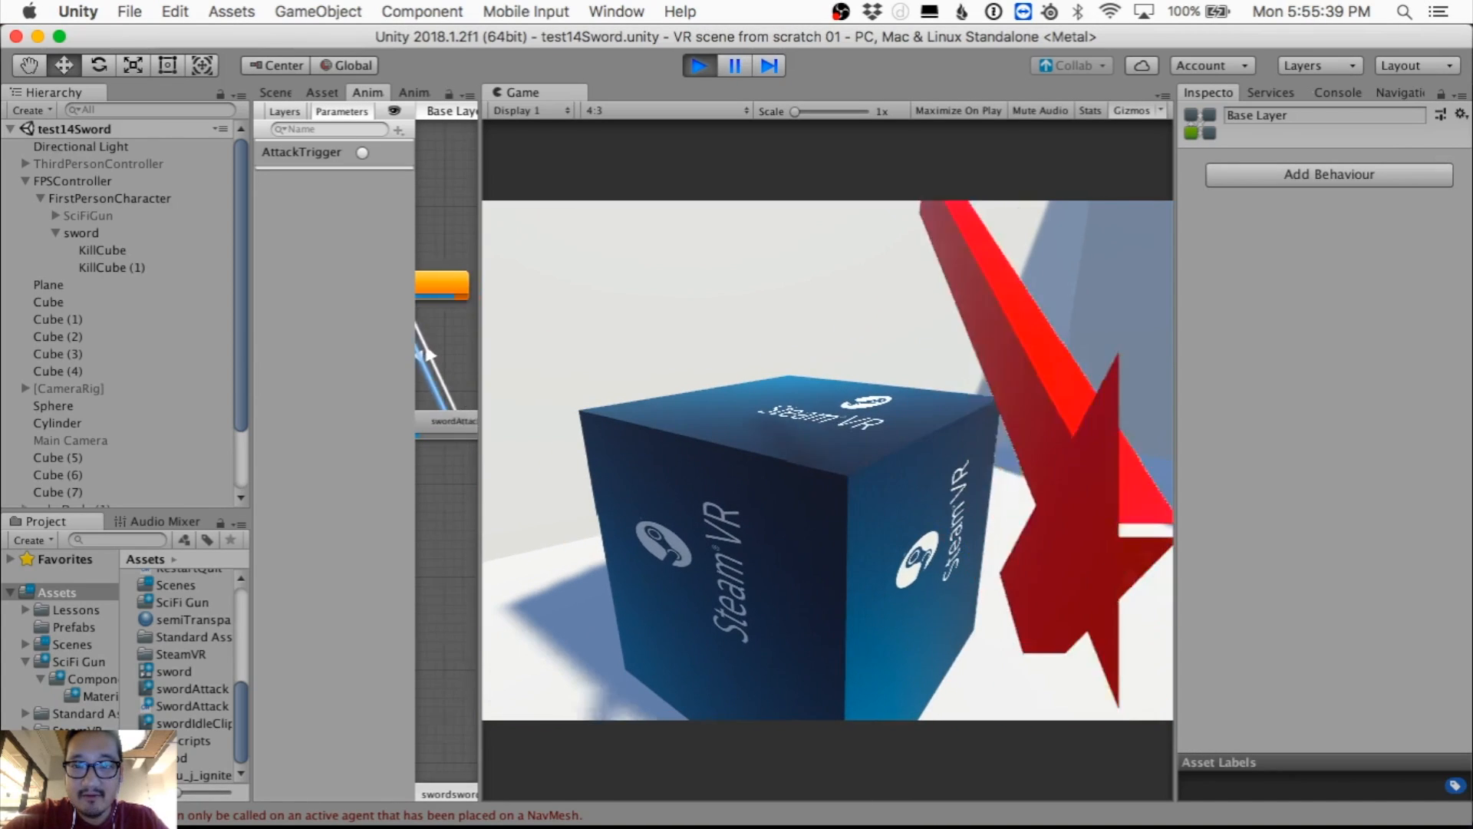
left_click(828, 460)
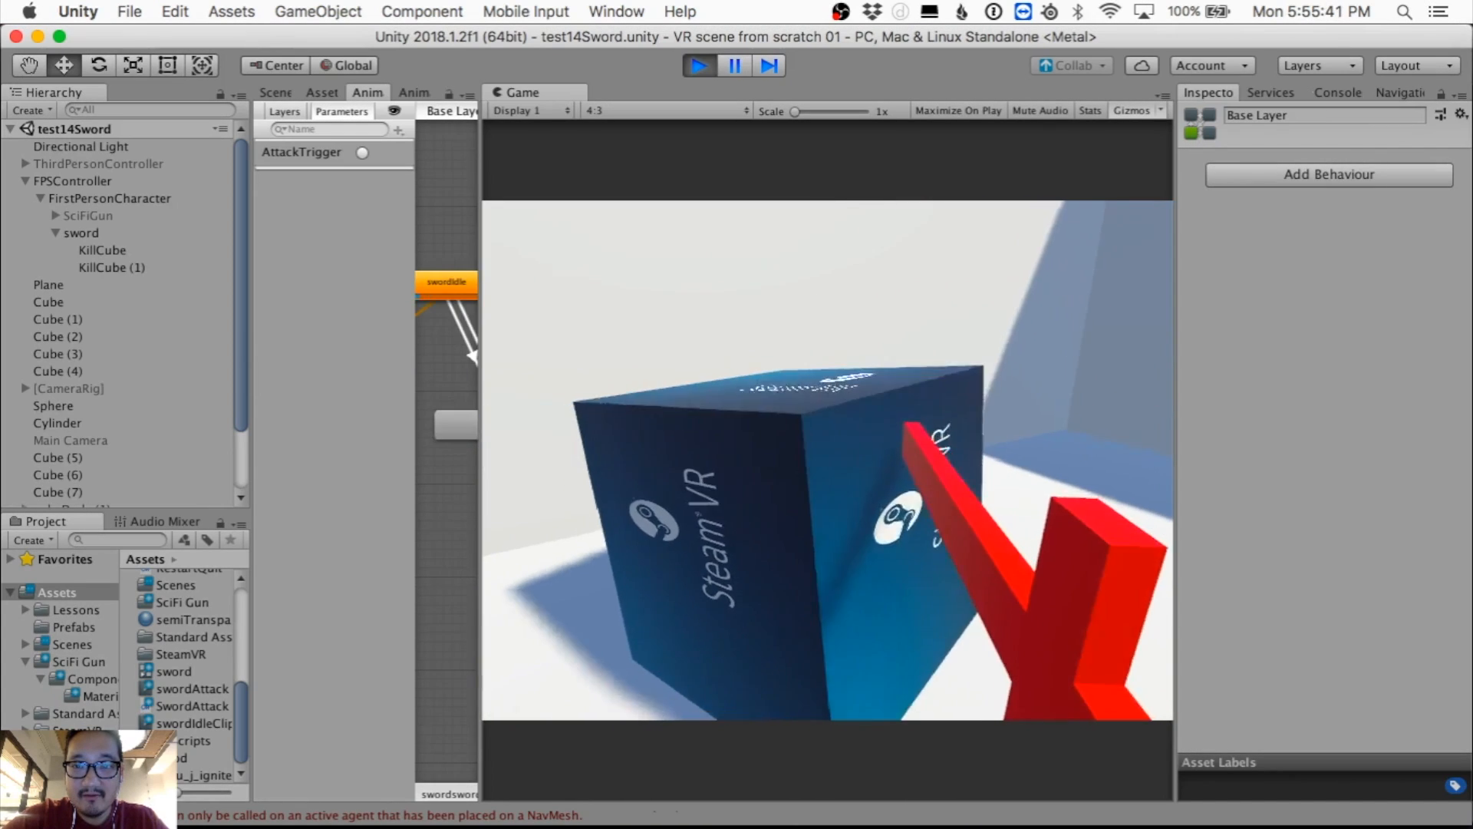
left_click(828, 460)
key("d")
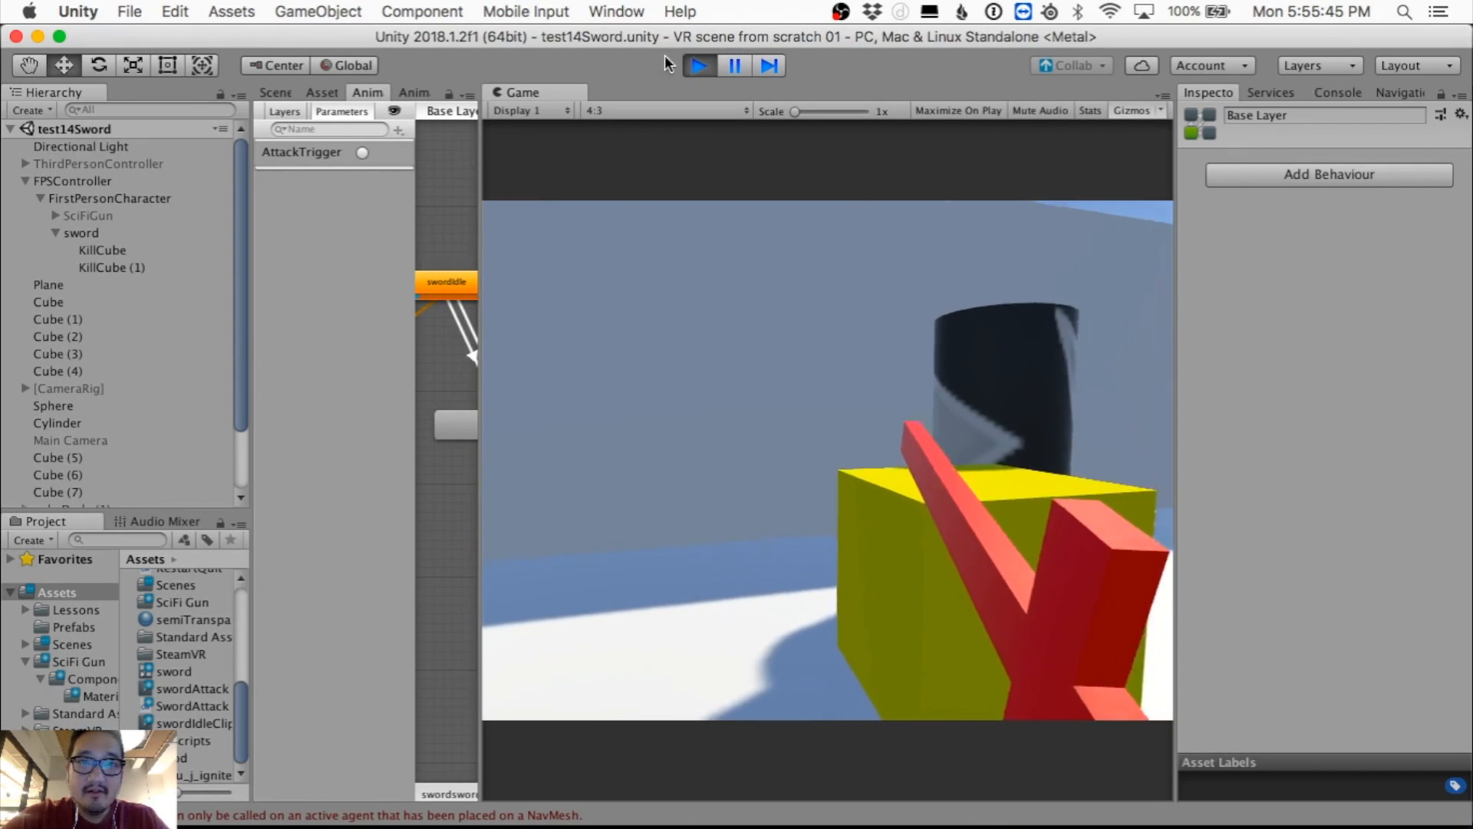
left_click(699, 66)
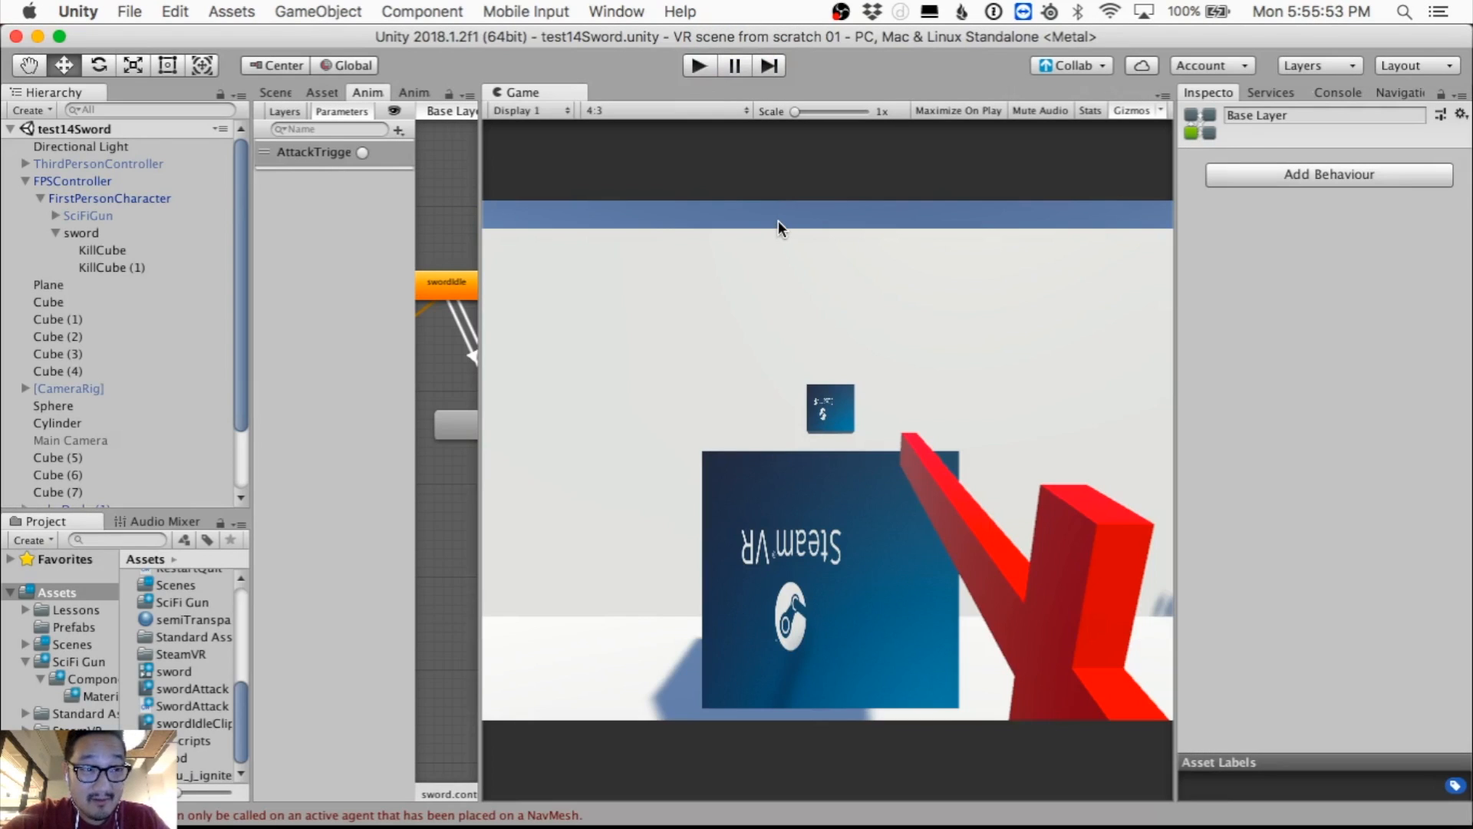
Step: Switch to Sublime Text and review the Fire1 attack block in SwordAttack.cs
key("super+Tab")
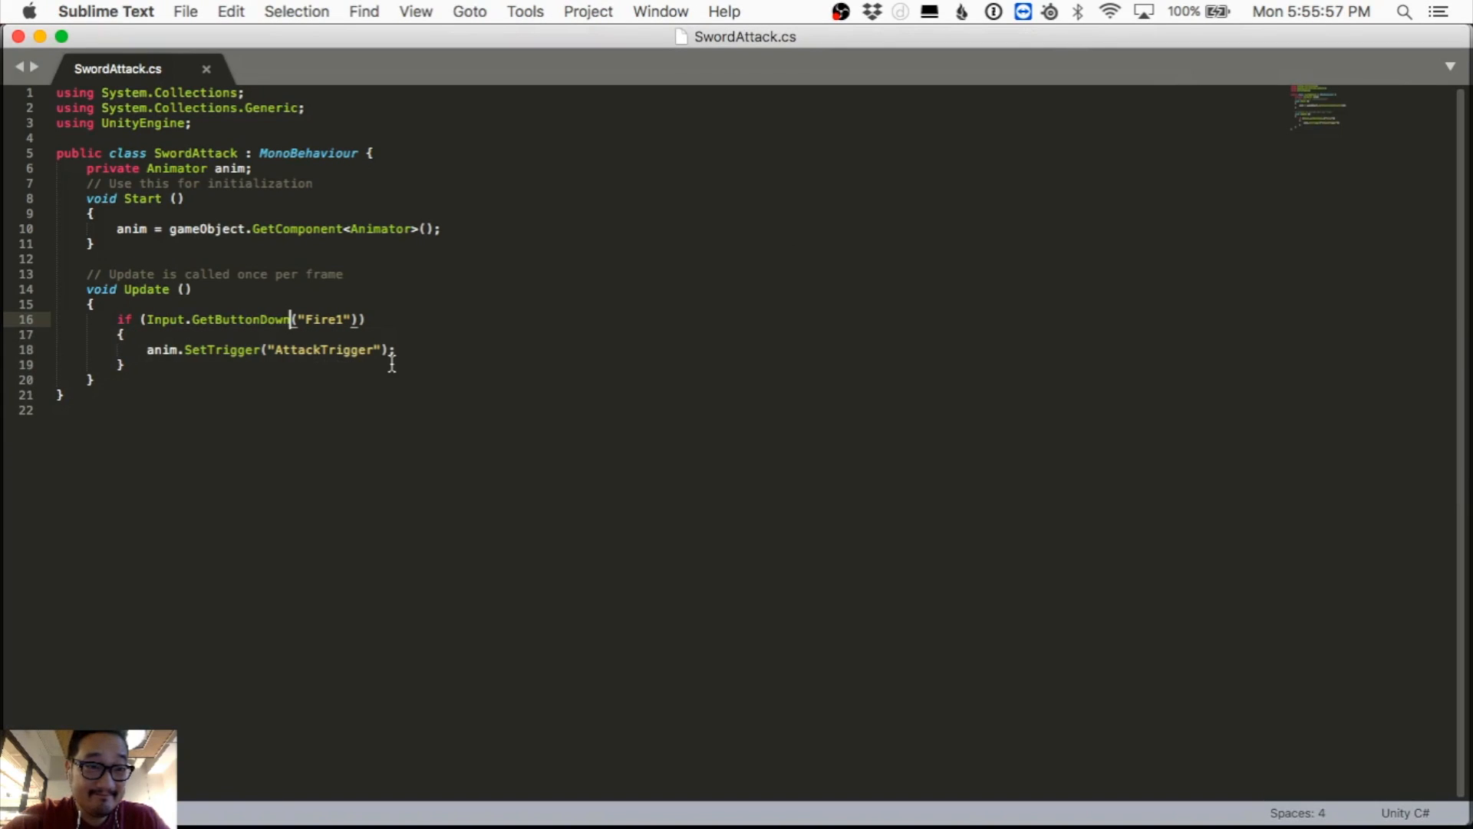
left_click(393, 364)
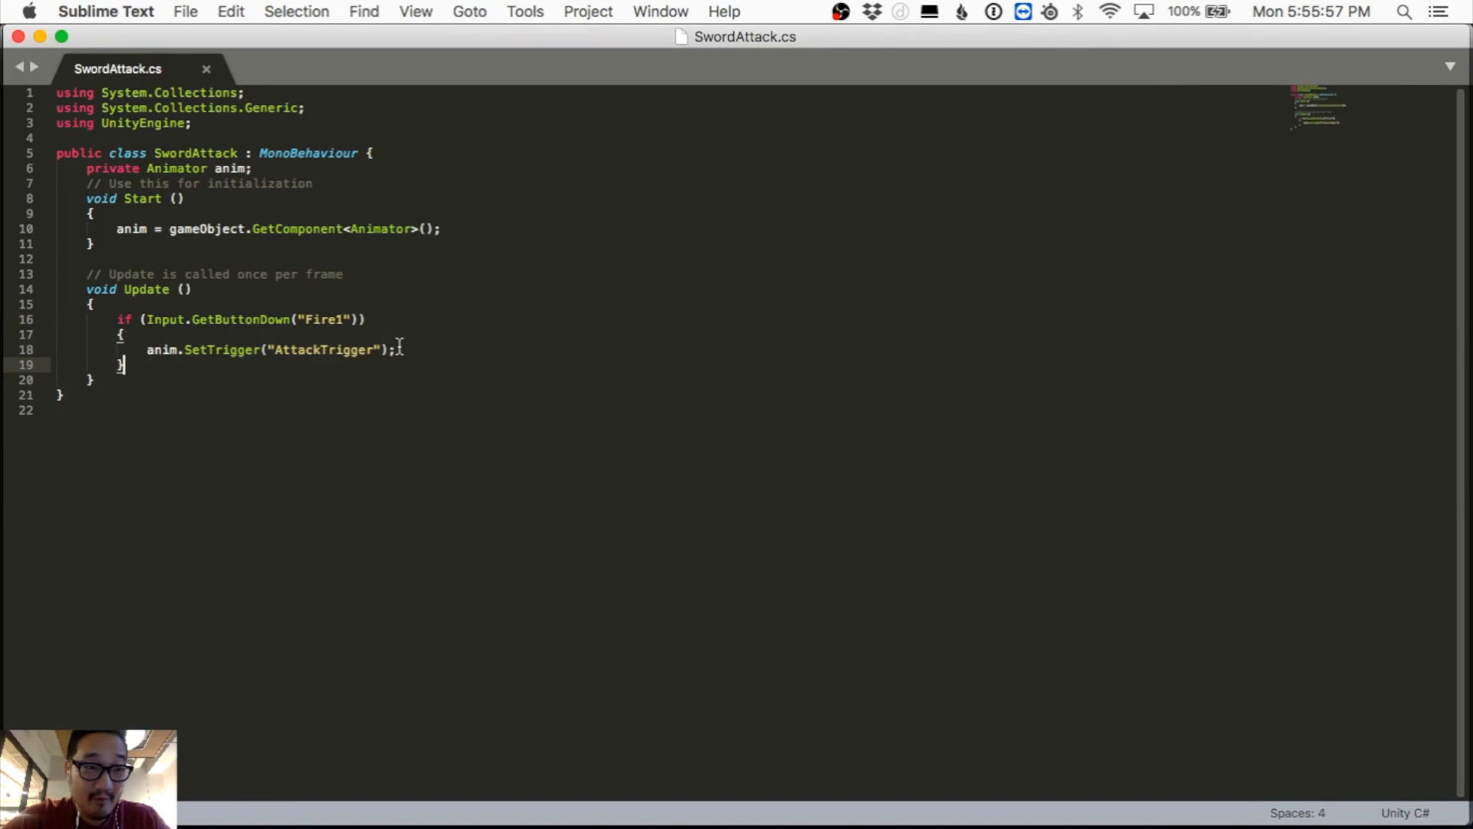
left_click(402, 336)
left_click(417, 366)
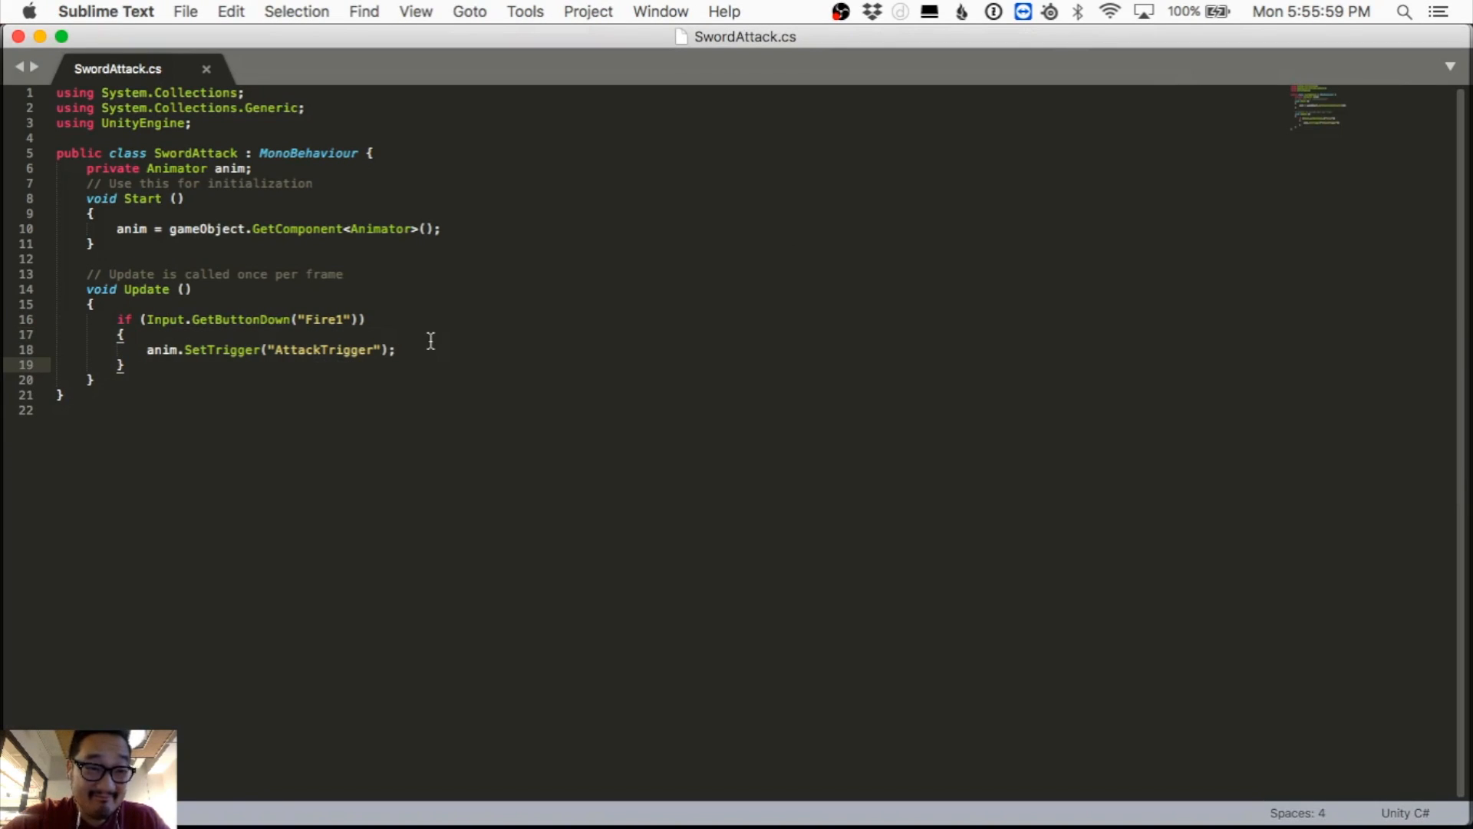
left_click(431, 341)
left_click(437, 349)
left_click(432, 372)
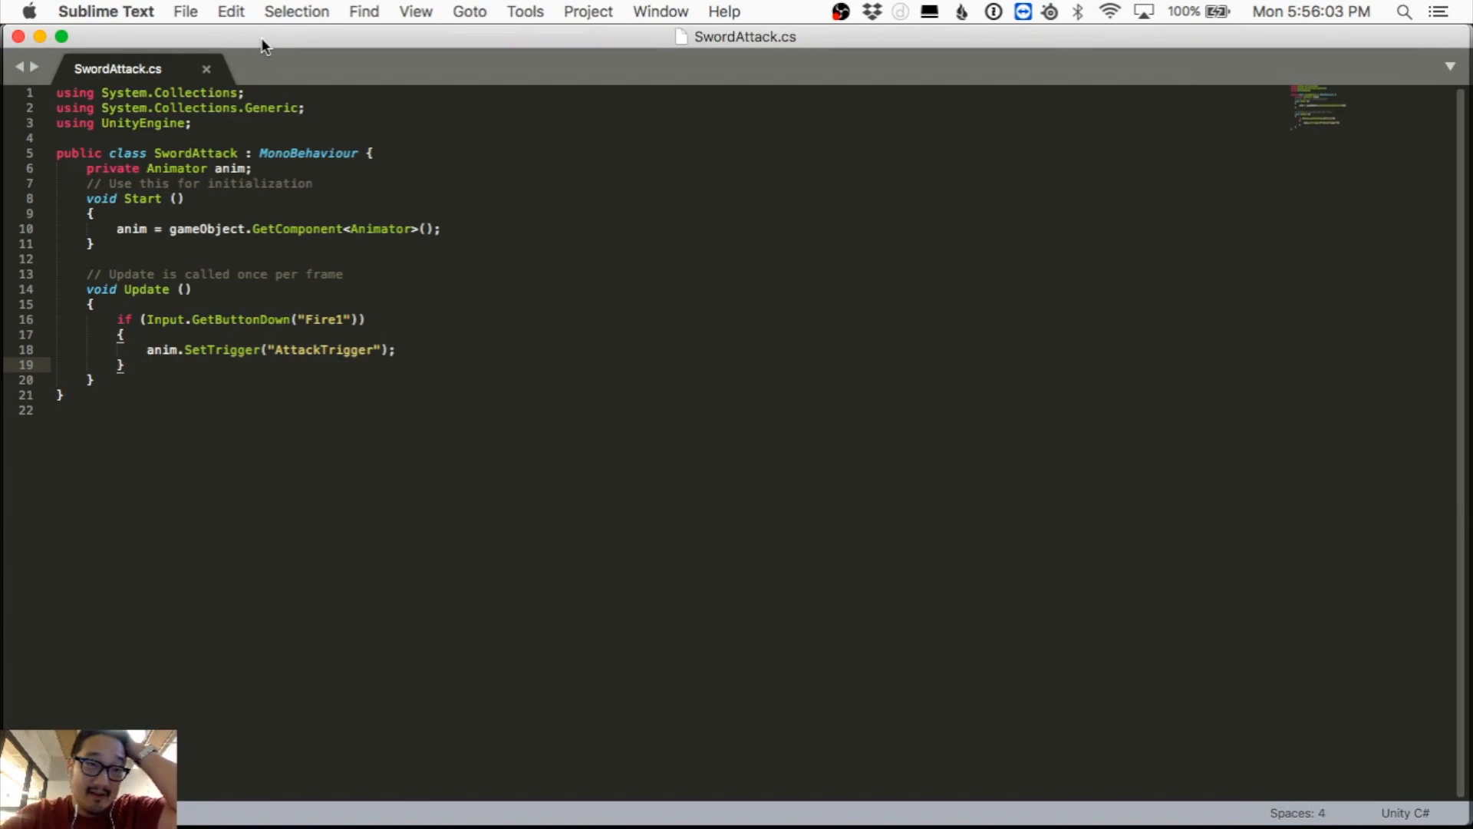
Step: Shrink the SwordAttack.cs window and place it beside the CubeStick.cs code
left_click_drag(262, 46, 340, 66)
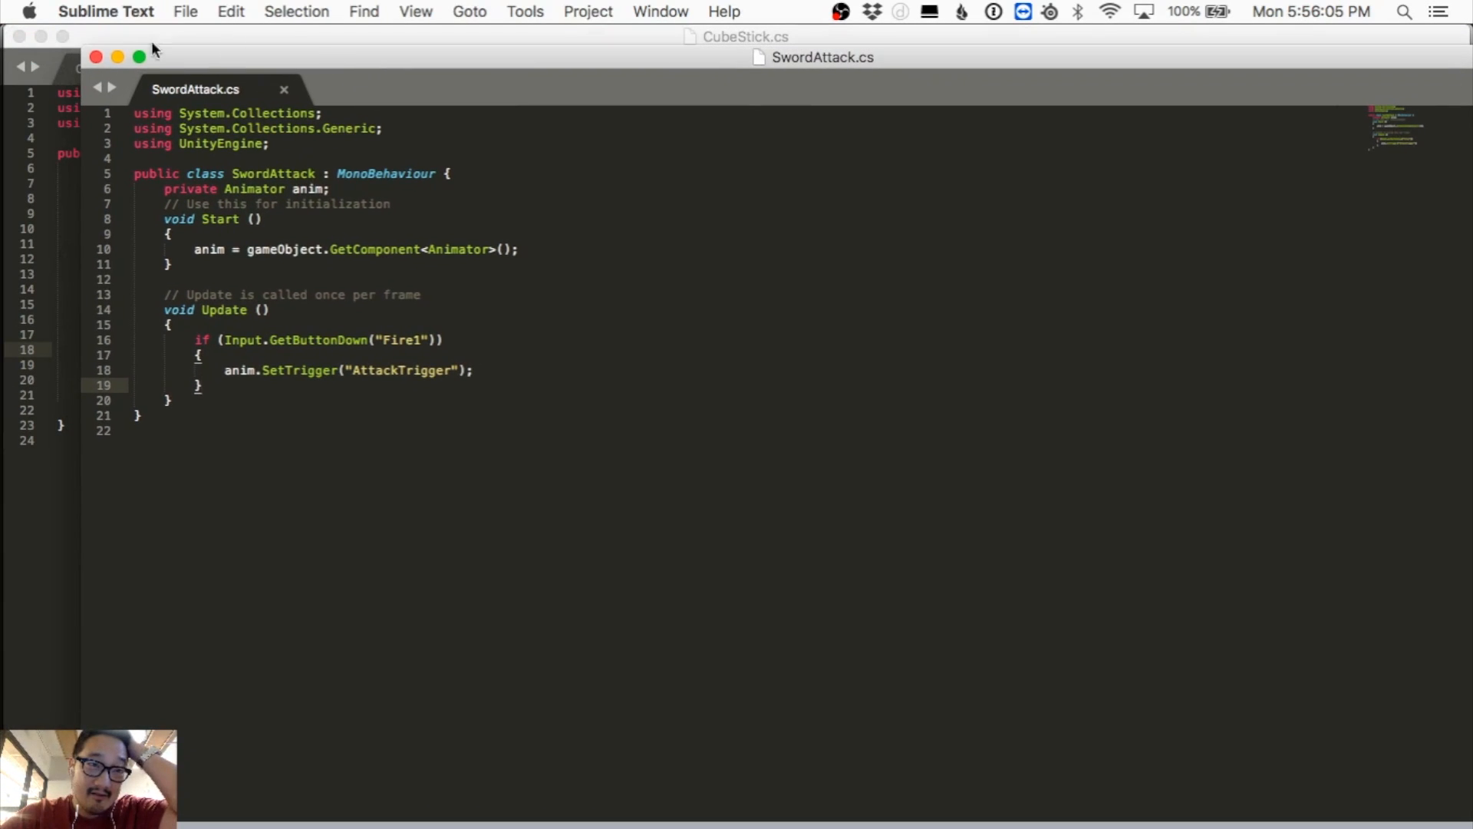
left_click_drag(83, 49, 894, 79)
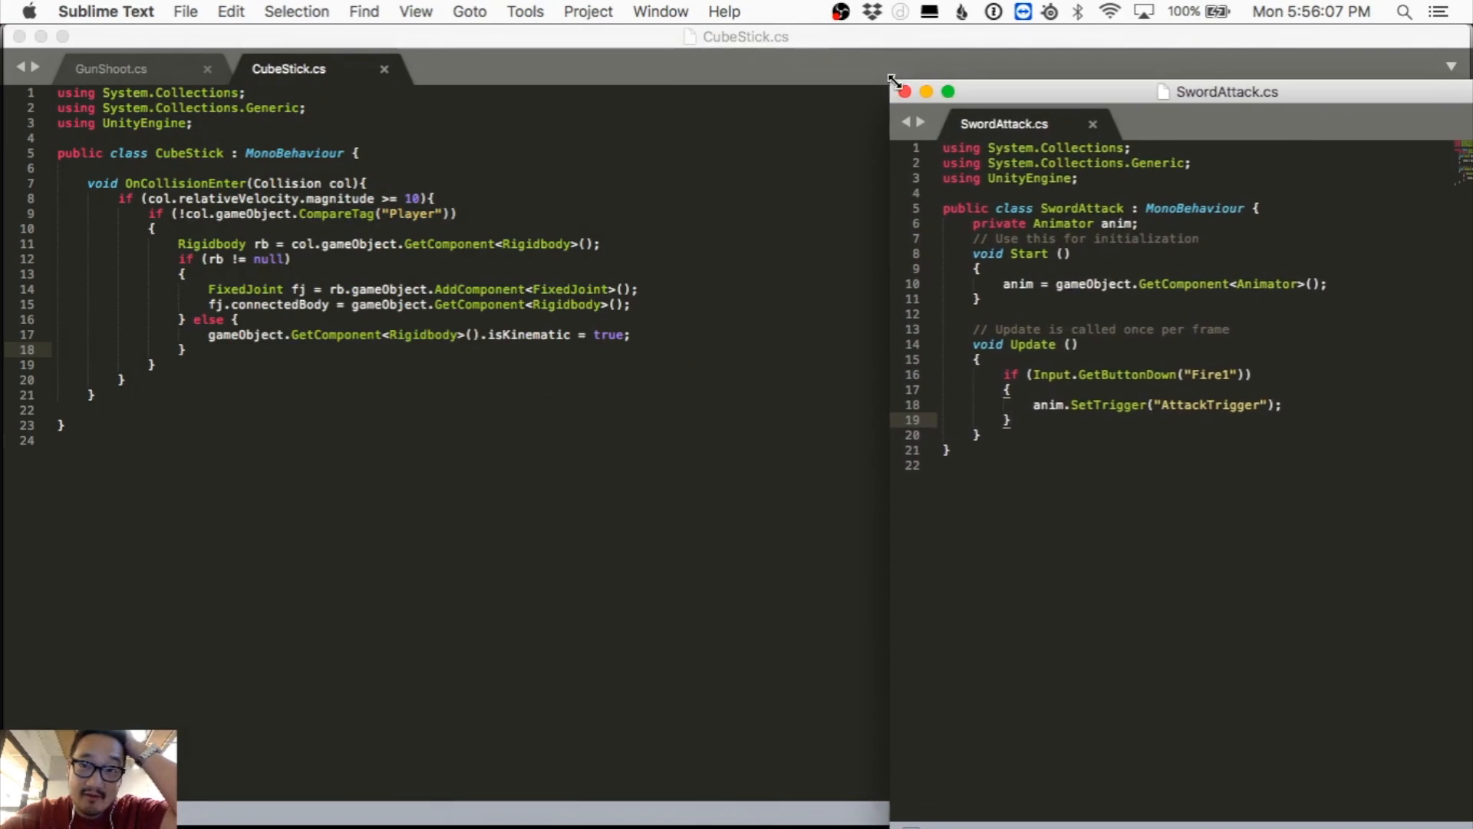
left_click_drag(1008, 97, 798, 46)
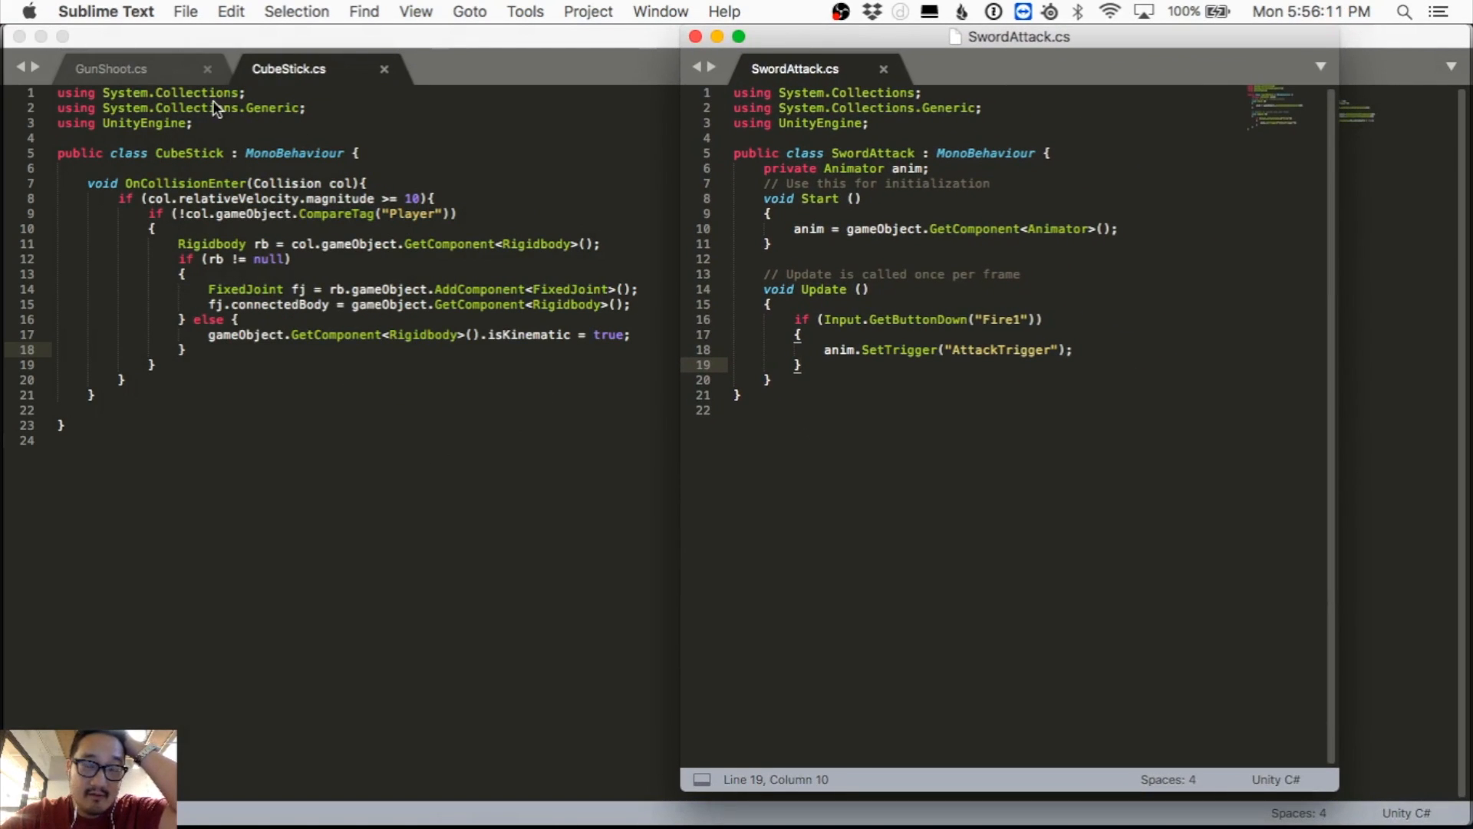
Step: Switch back to Unity and widen the Animator view to show the sword.controller state graph
key("super+Tab")
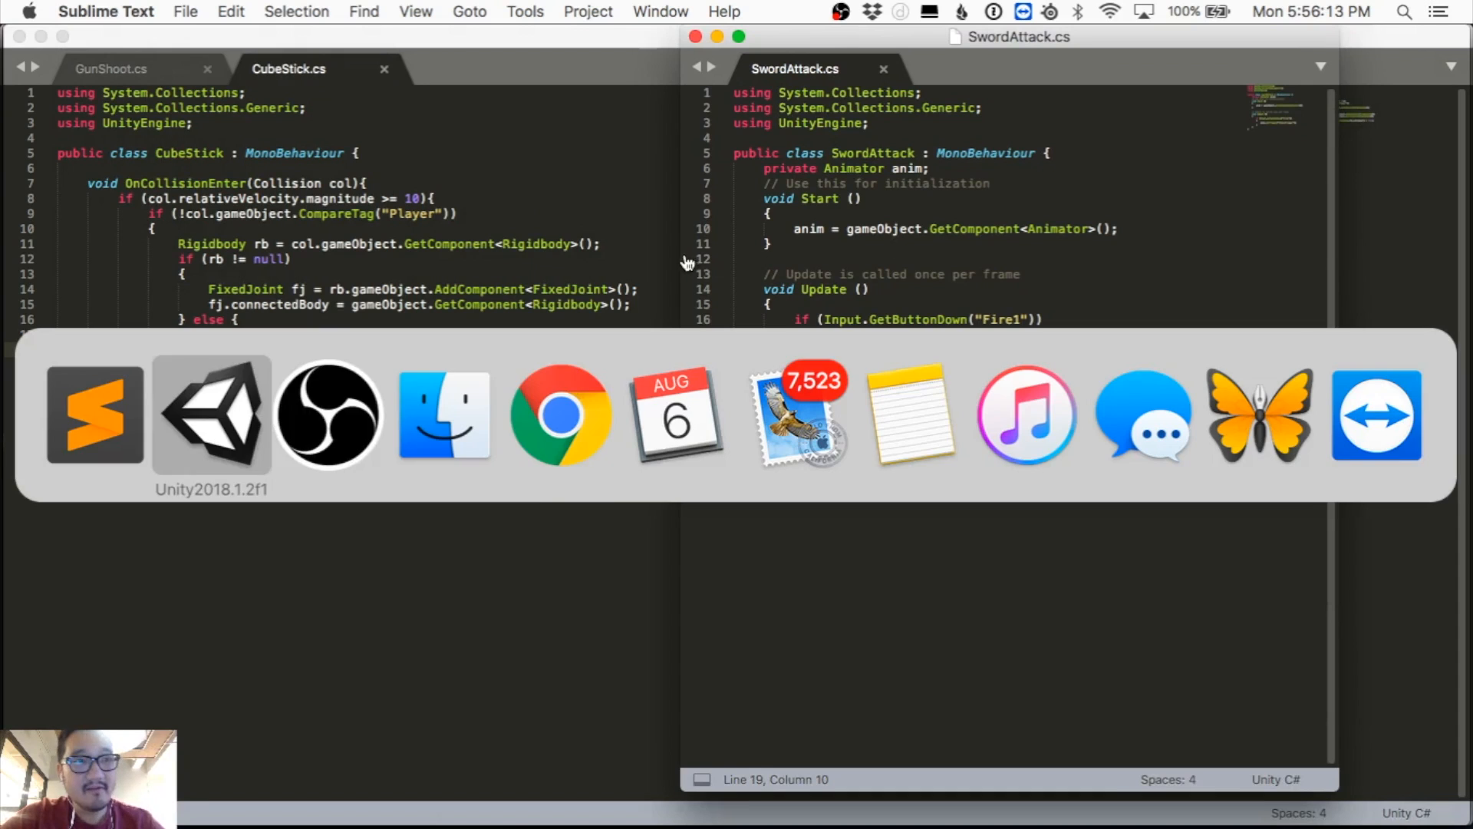
left_click(228, 440)
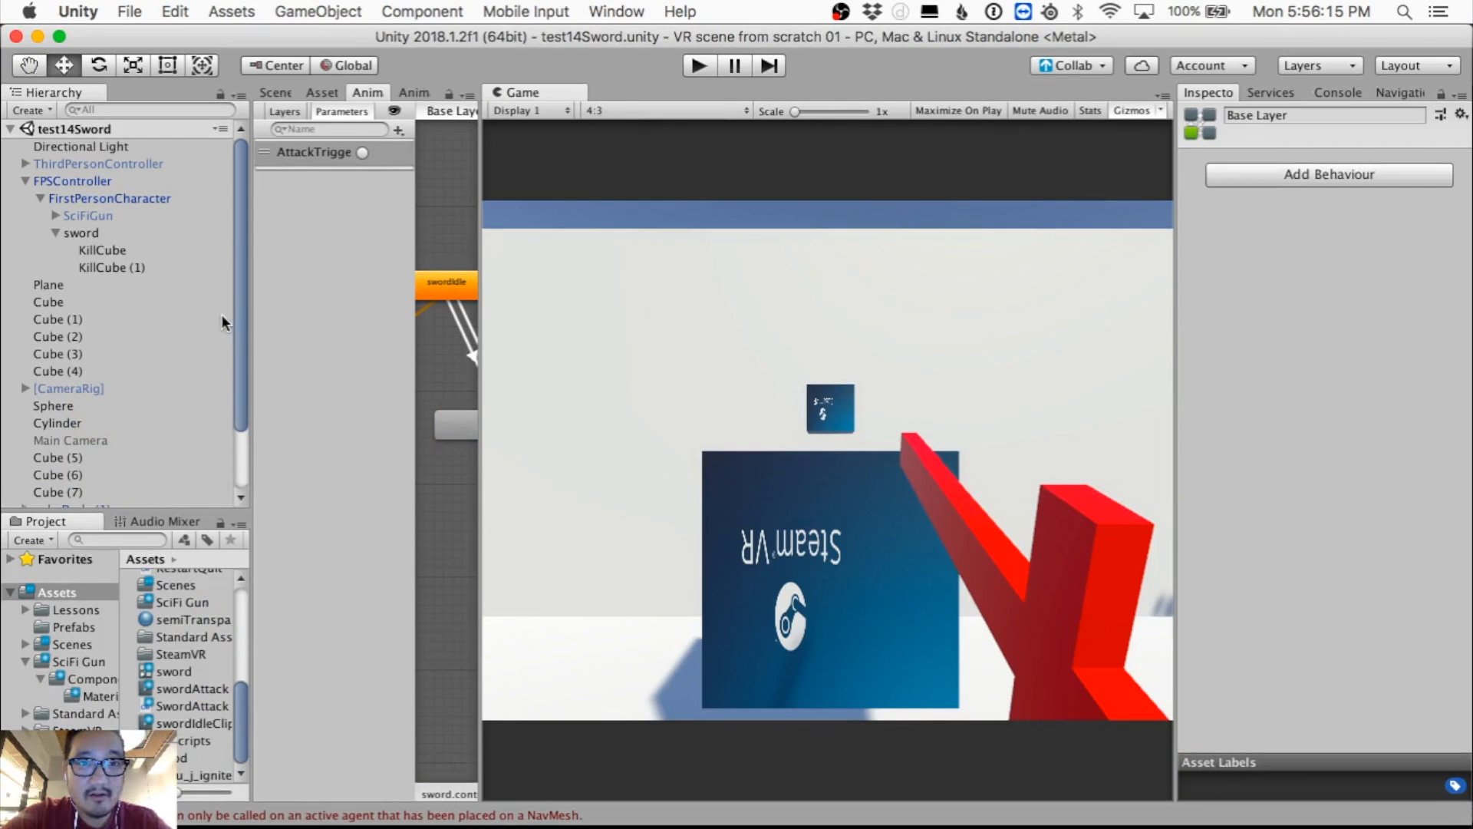
left_click_drag(480, 291, 619, 309)
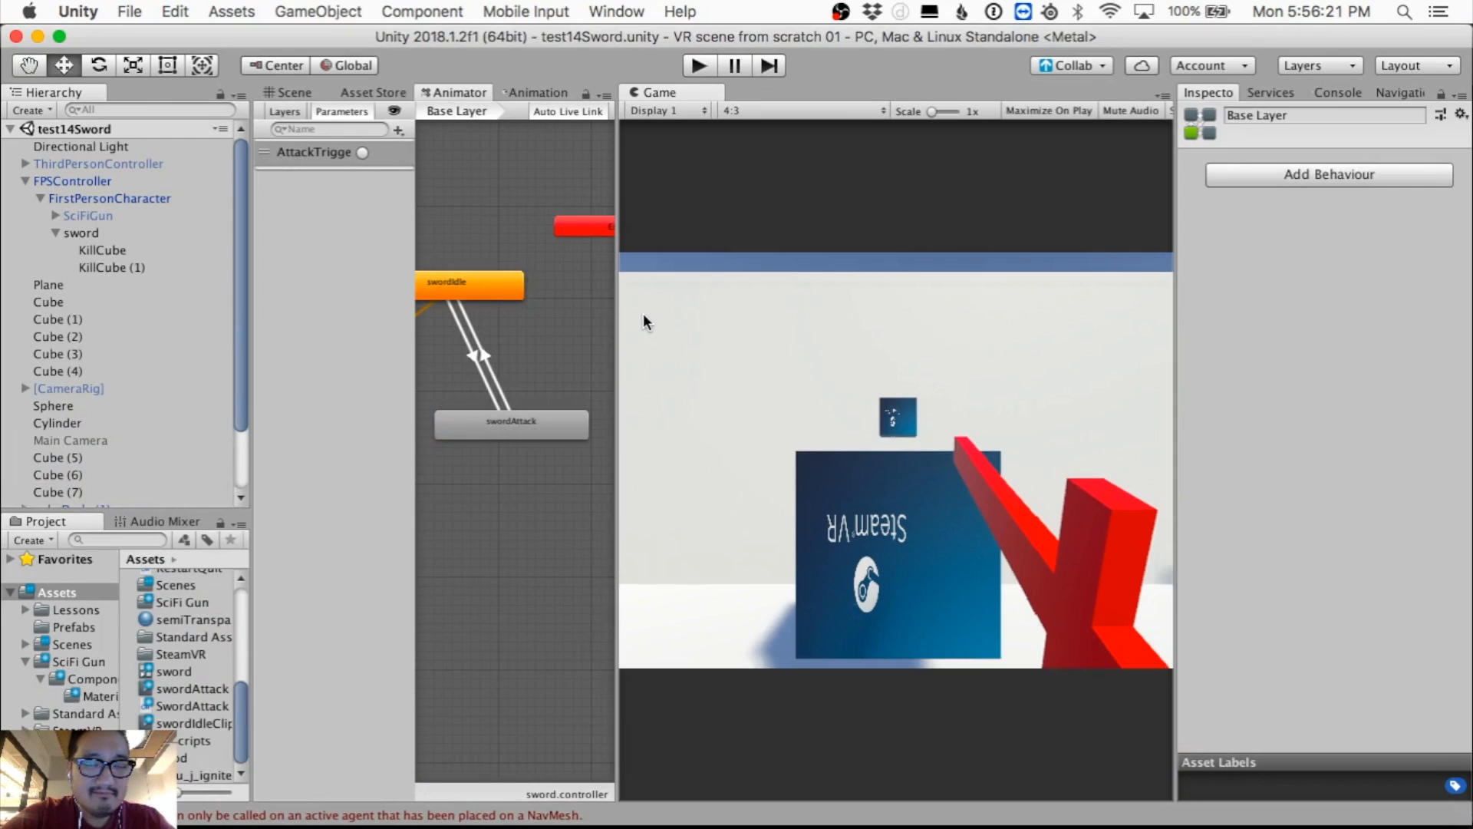
left_click_drag(615, 310, 706, 316)
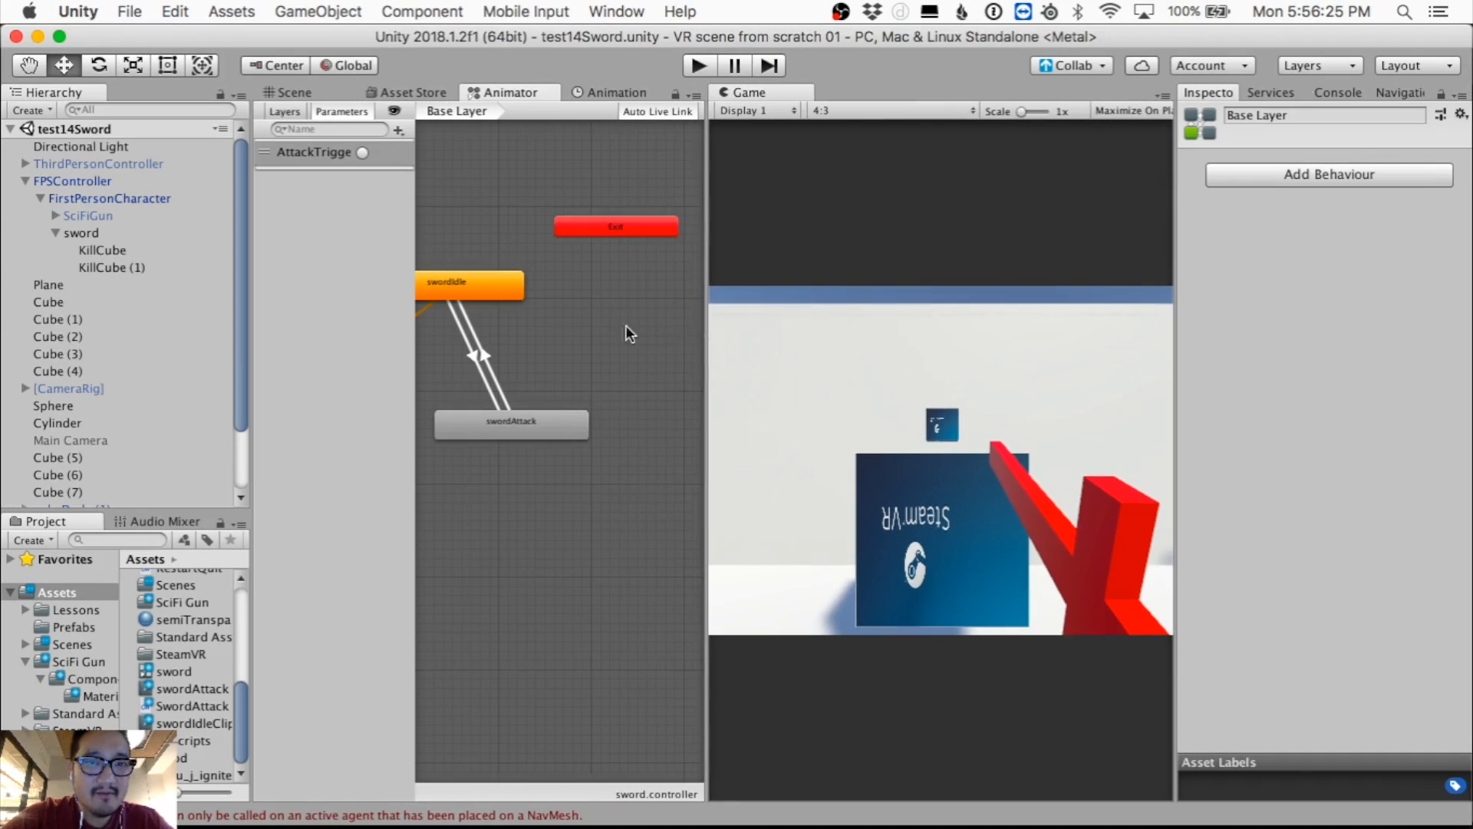
scroll(573, 329, "down", 1)
scroll(571, 329, "up", 2)
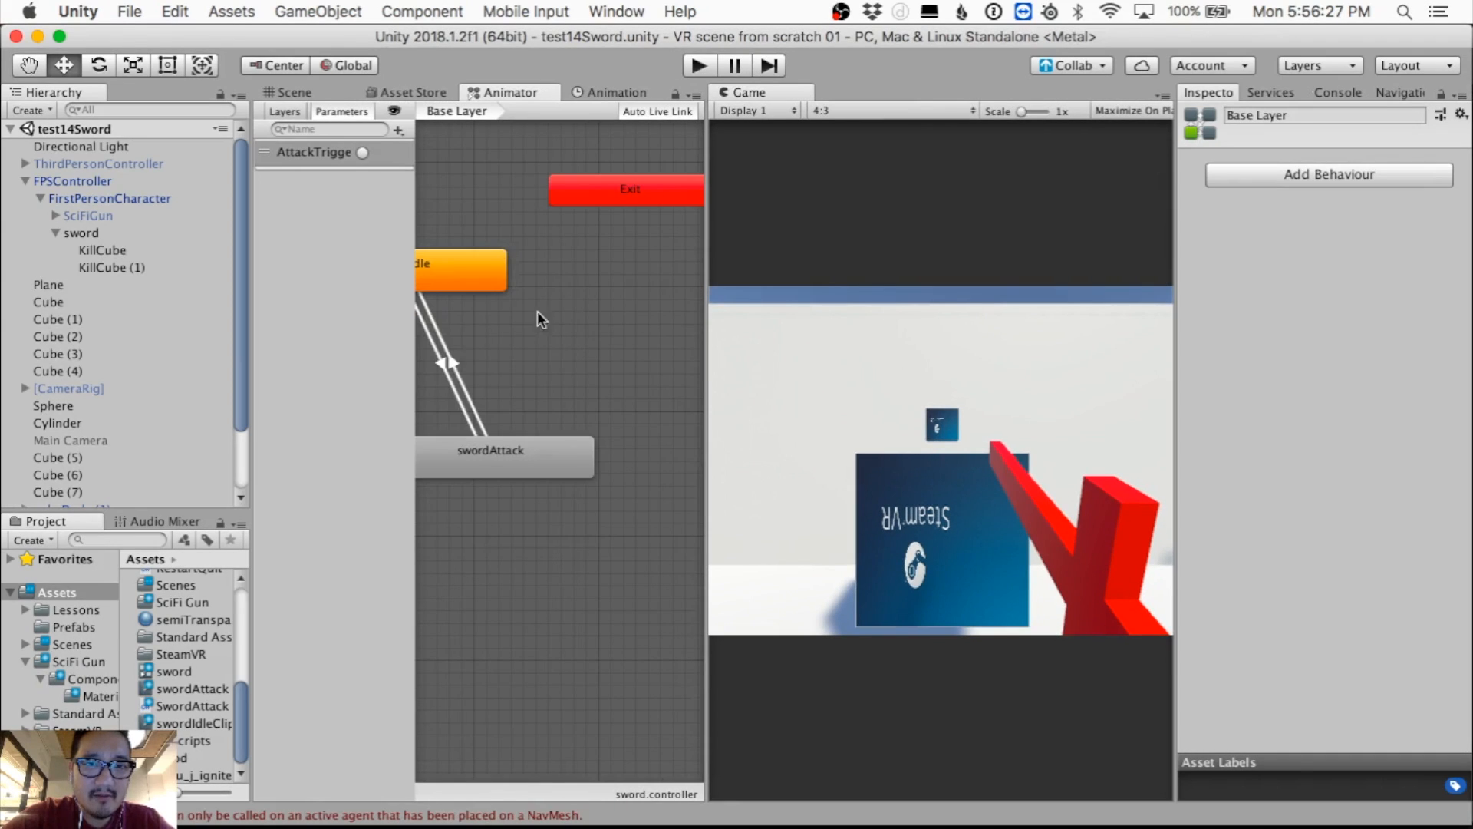
middle_click_drag(537, 311, 615, 338)
middle_click_drag(478, 356, 556, 344)
scroll(597, 389, "down", 3)
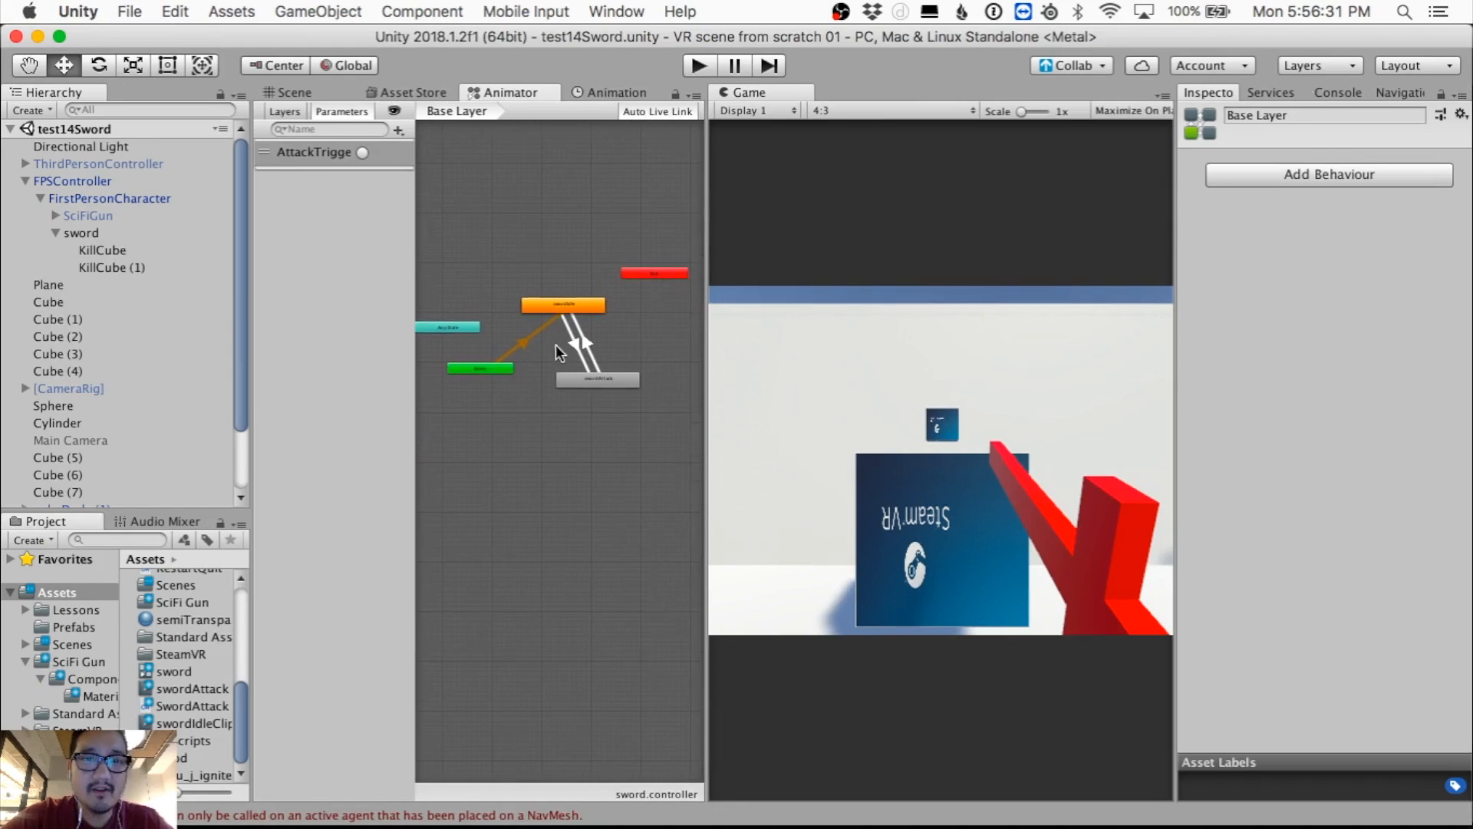
left_click_drag(701, 336, 867, 360)
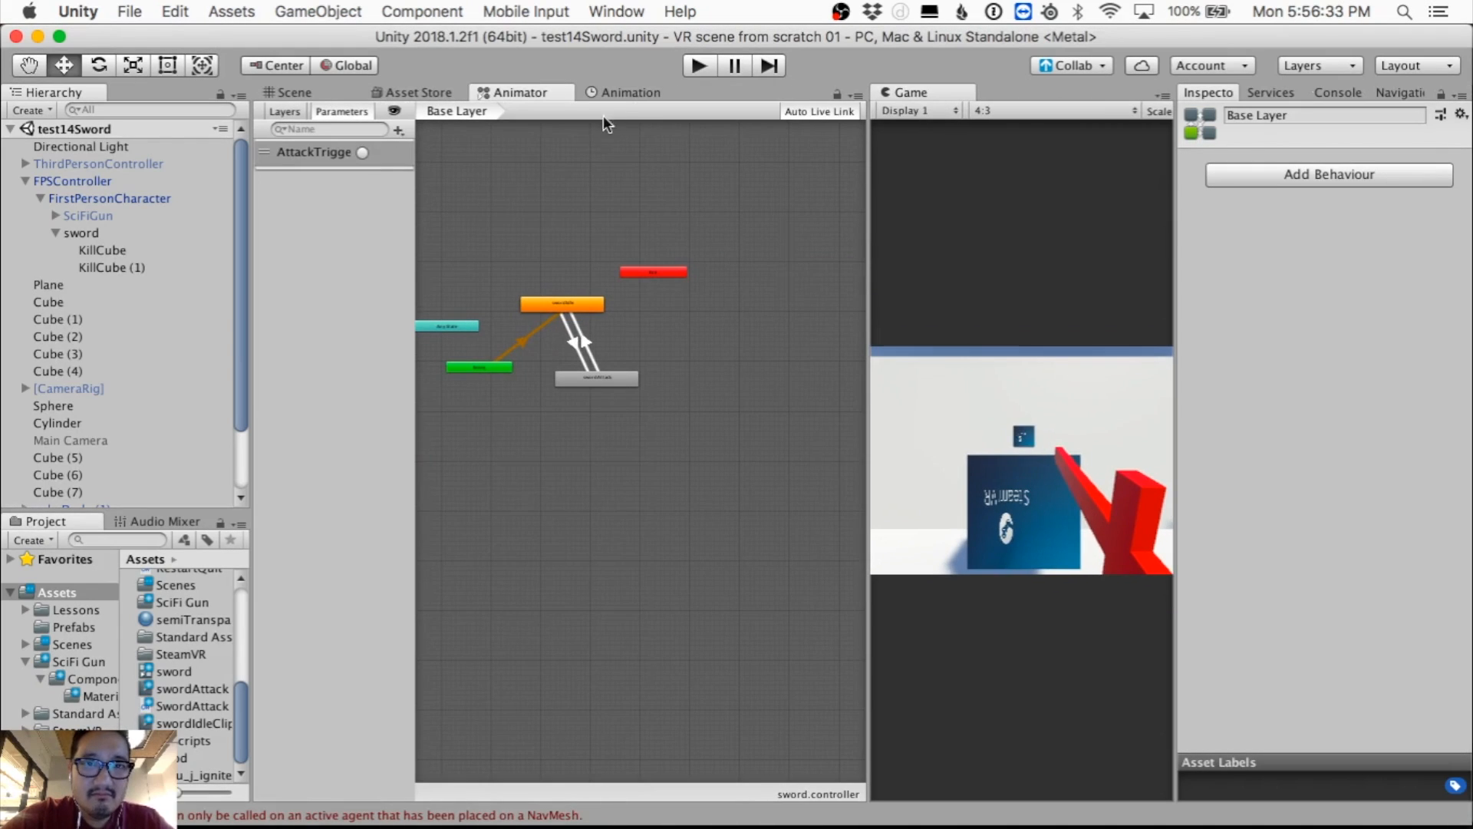
Step: Examine the swordIdle and swordAttack states and the transitions between them in the Animator graph
left_click(623, 89)
left_click(530, 90)
middle_click_drag(628, 334, 731, 372)
scroll(686, 366, "up", 3)
scroll(716, 384, "up", 2)
scroll(731, 372, "up", 3)
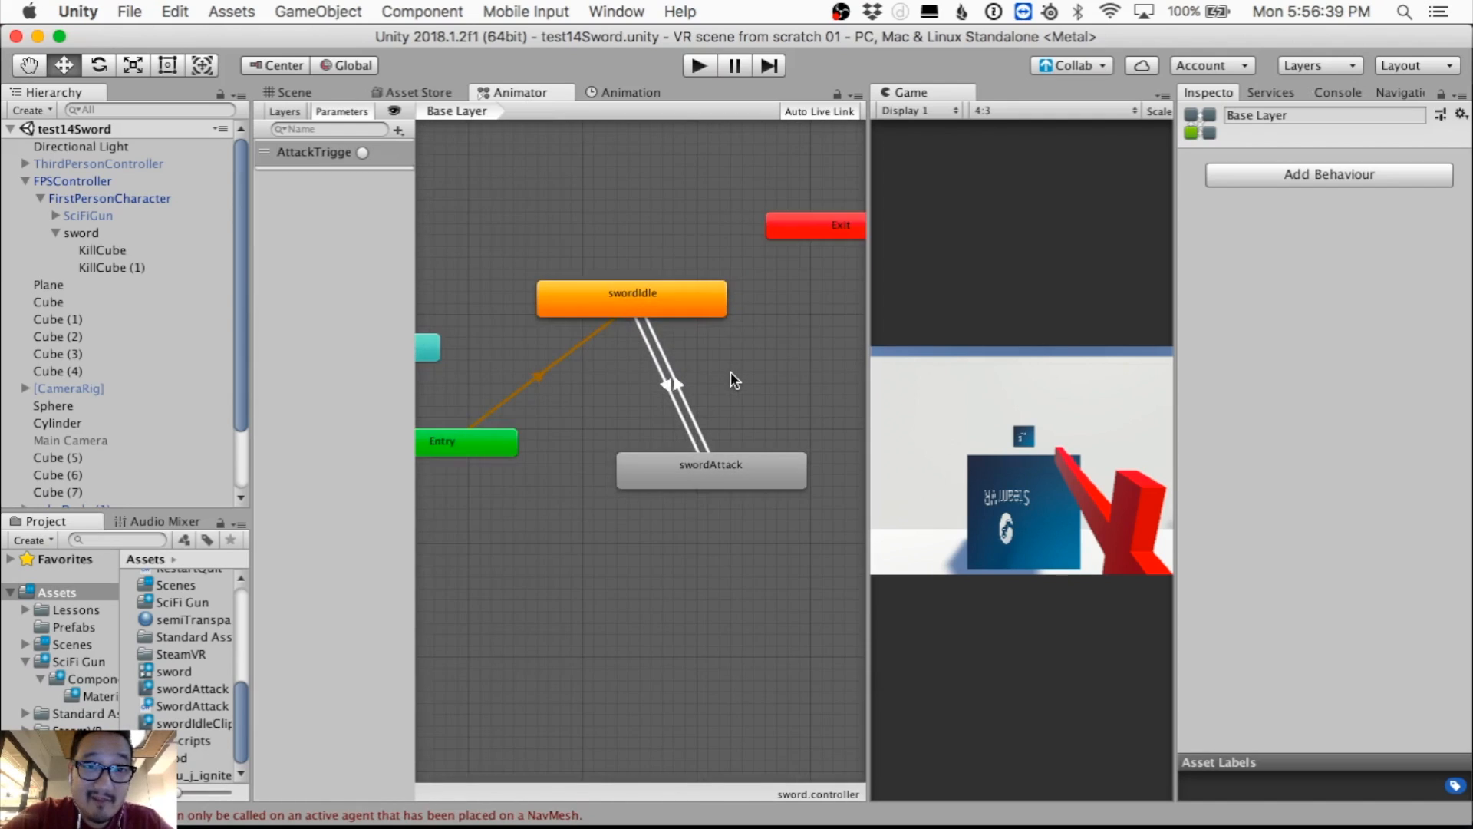
scroll(731, 371, "down", 3)
scroll(731, 371, "up", 1)
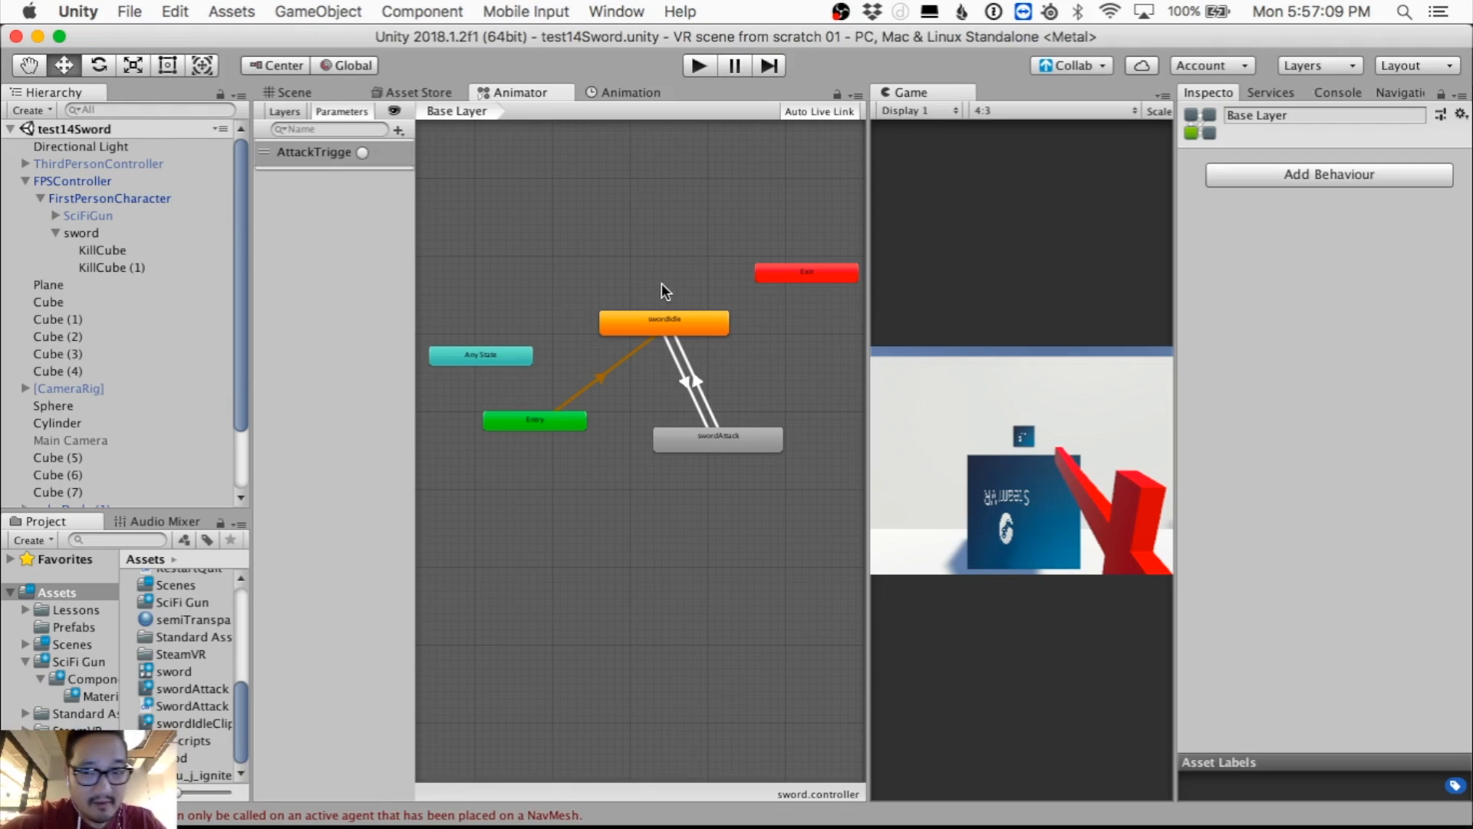
key("super+Tab")
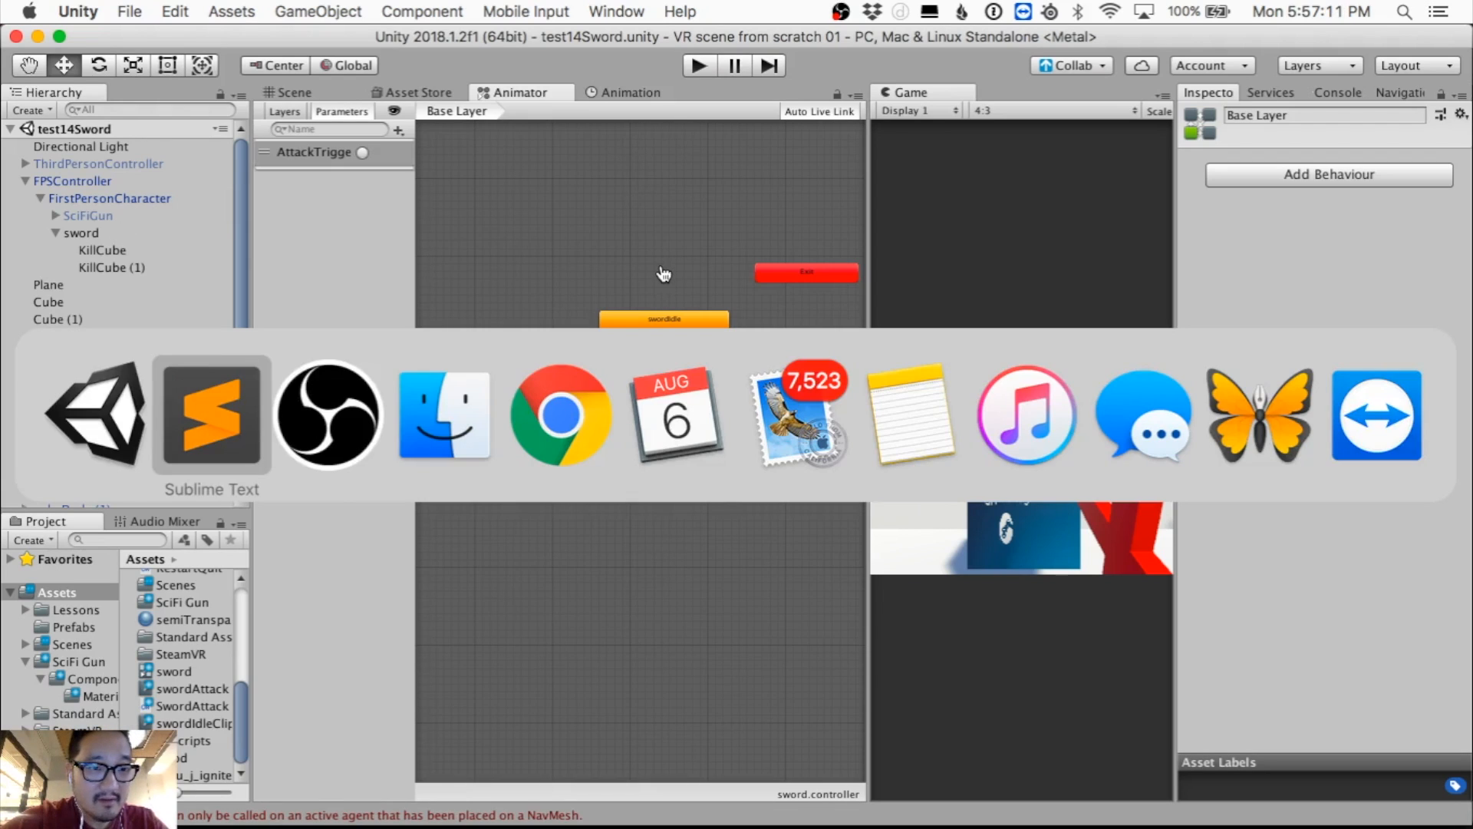
key("super+Tab")
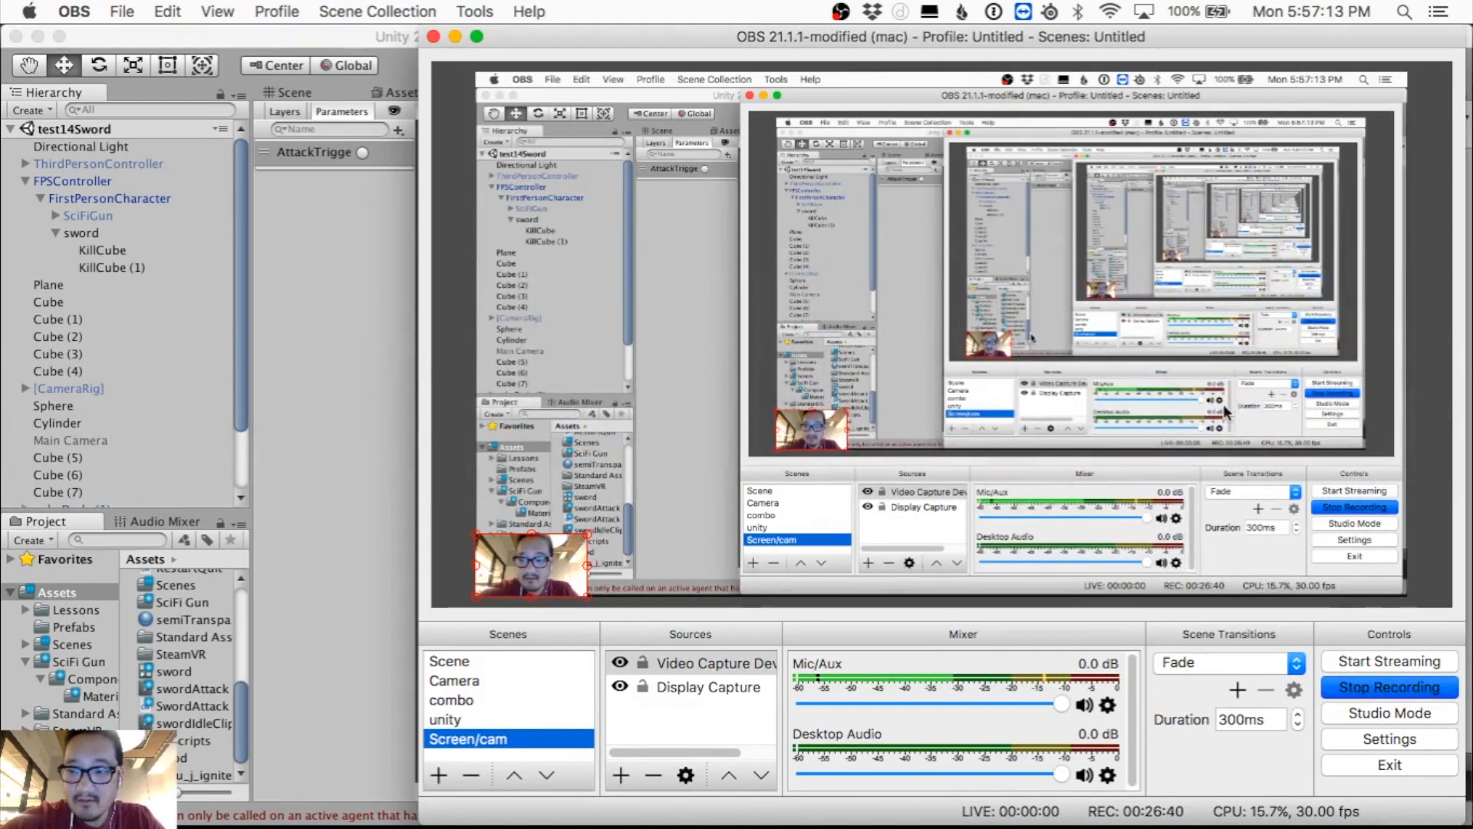